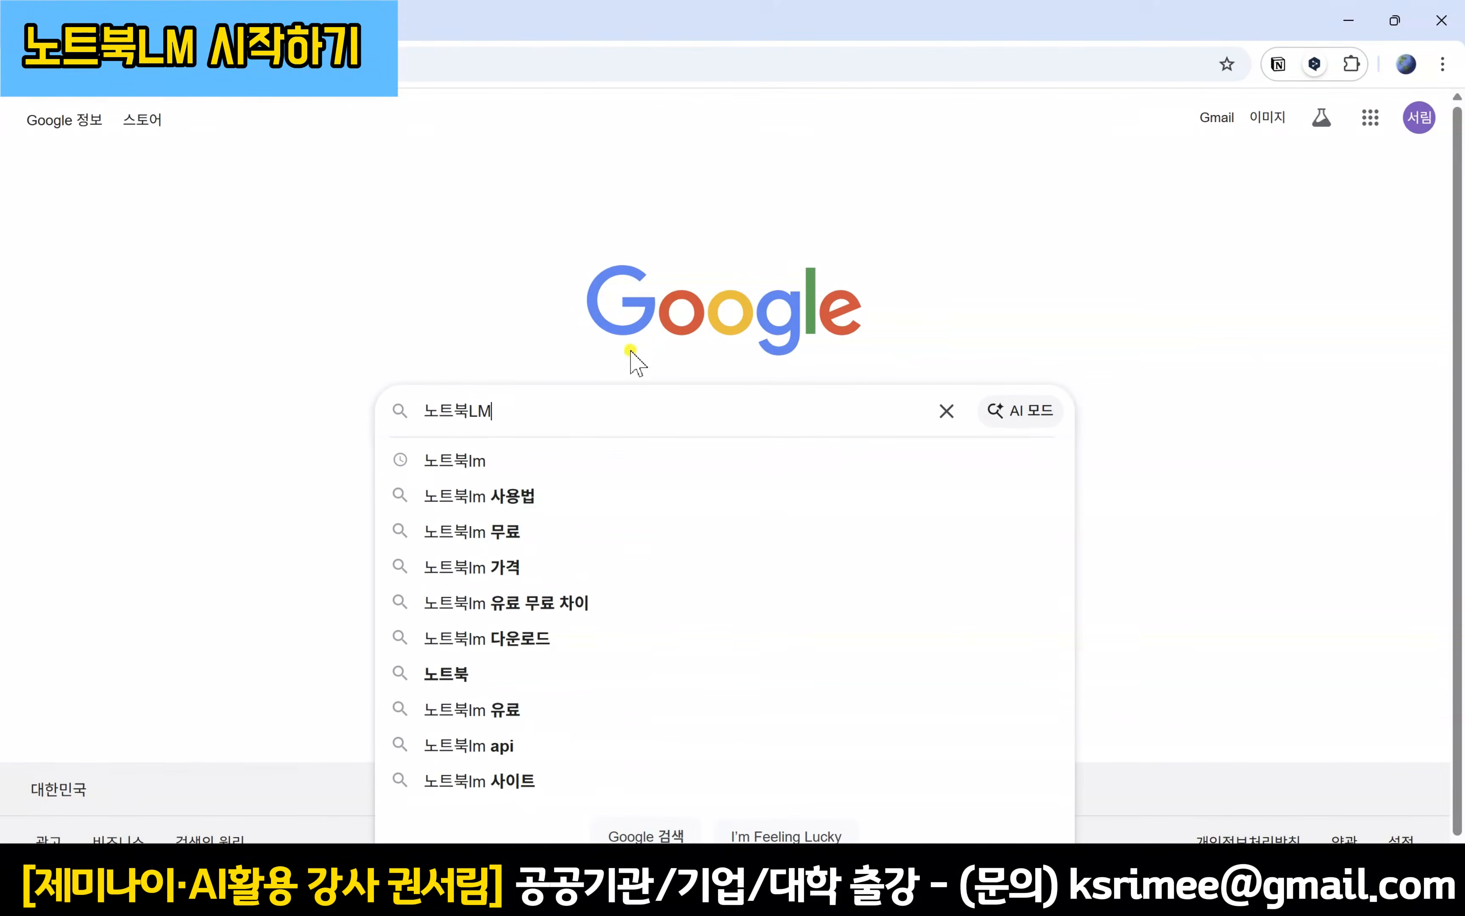
# Step: Search Google for 노트북lm, launch NotebookLM from its official site and accept the welcome notice
pyautogui.click(603, 462)
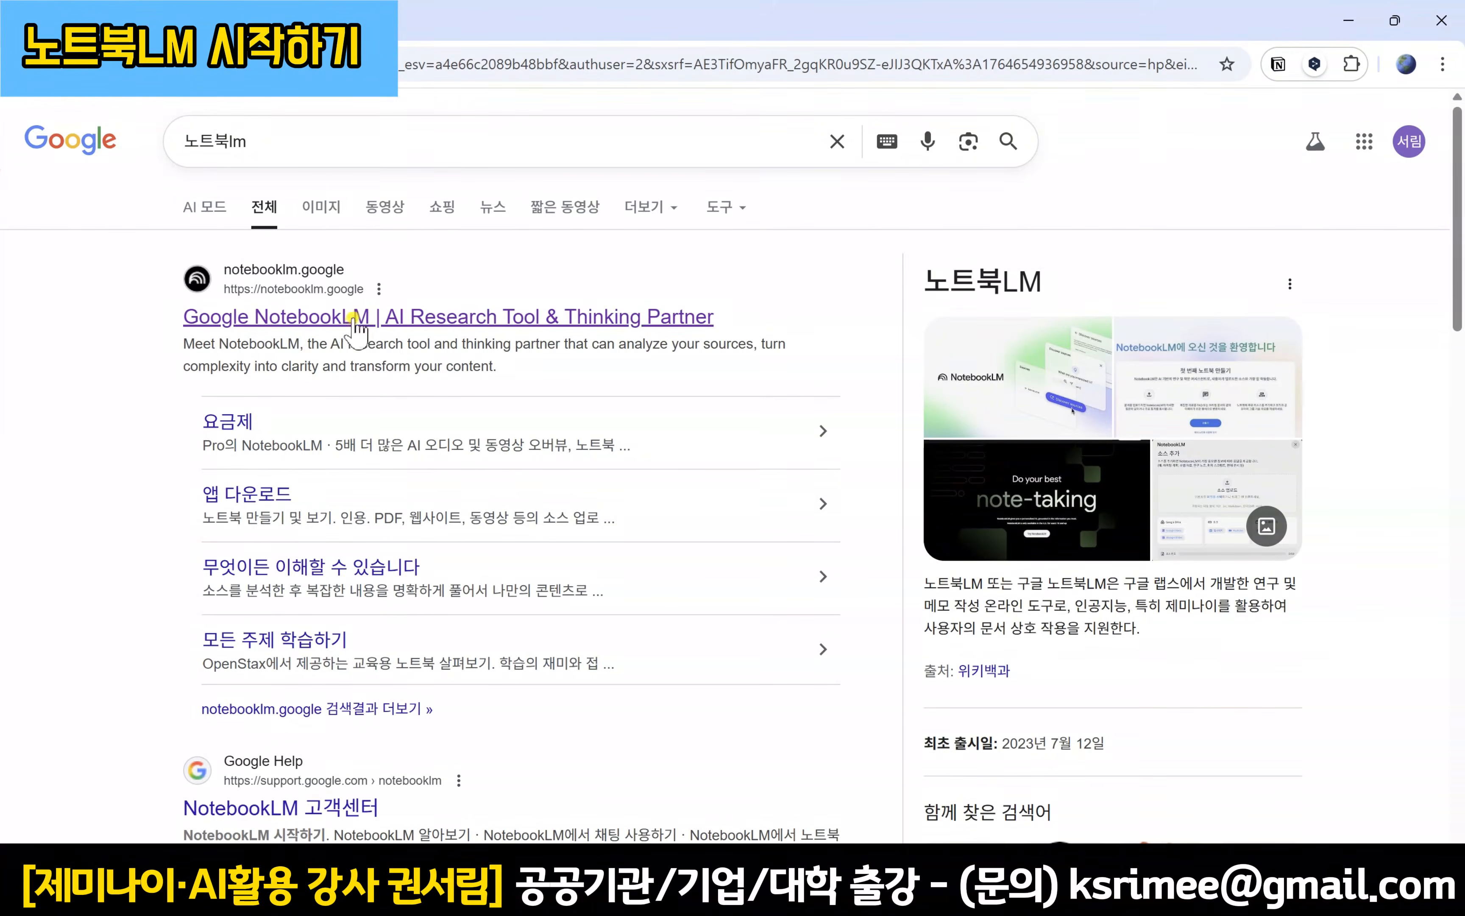
pyautogui.click(349, 318)
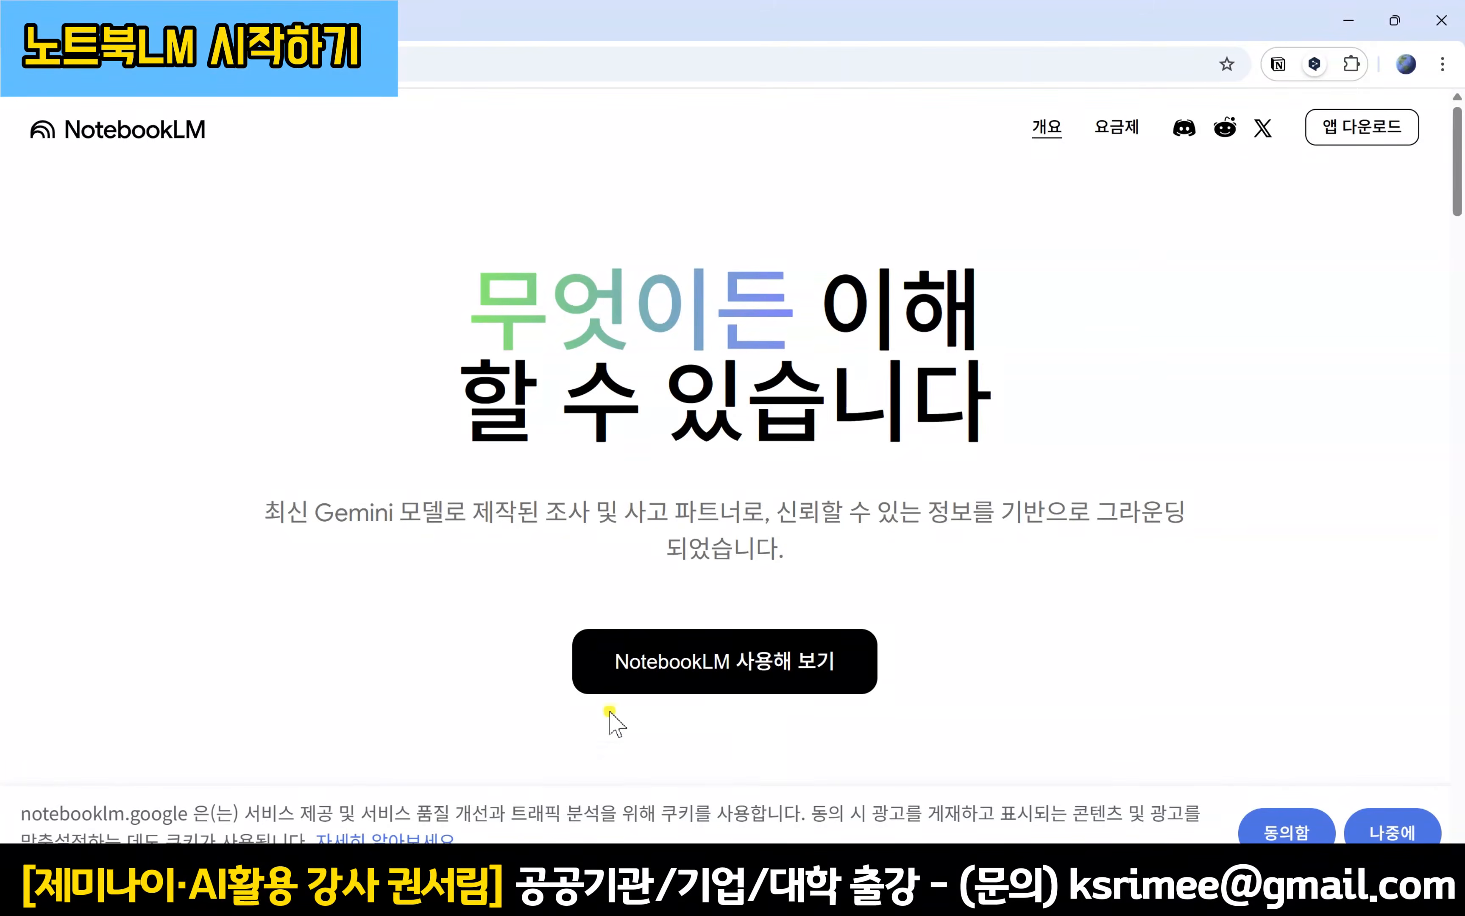
pyautogui.click(847, 691)
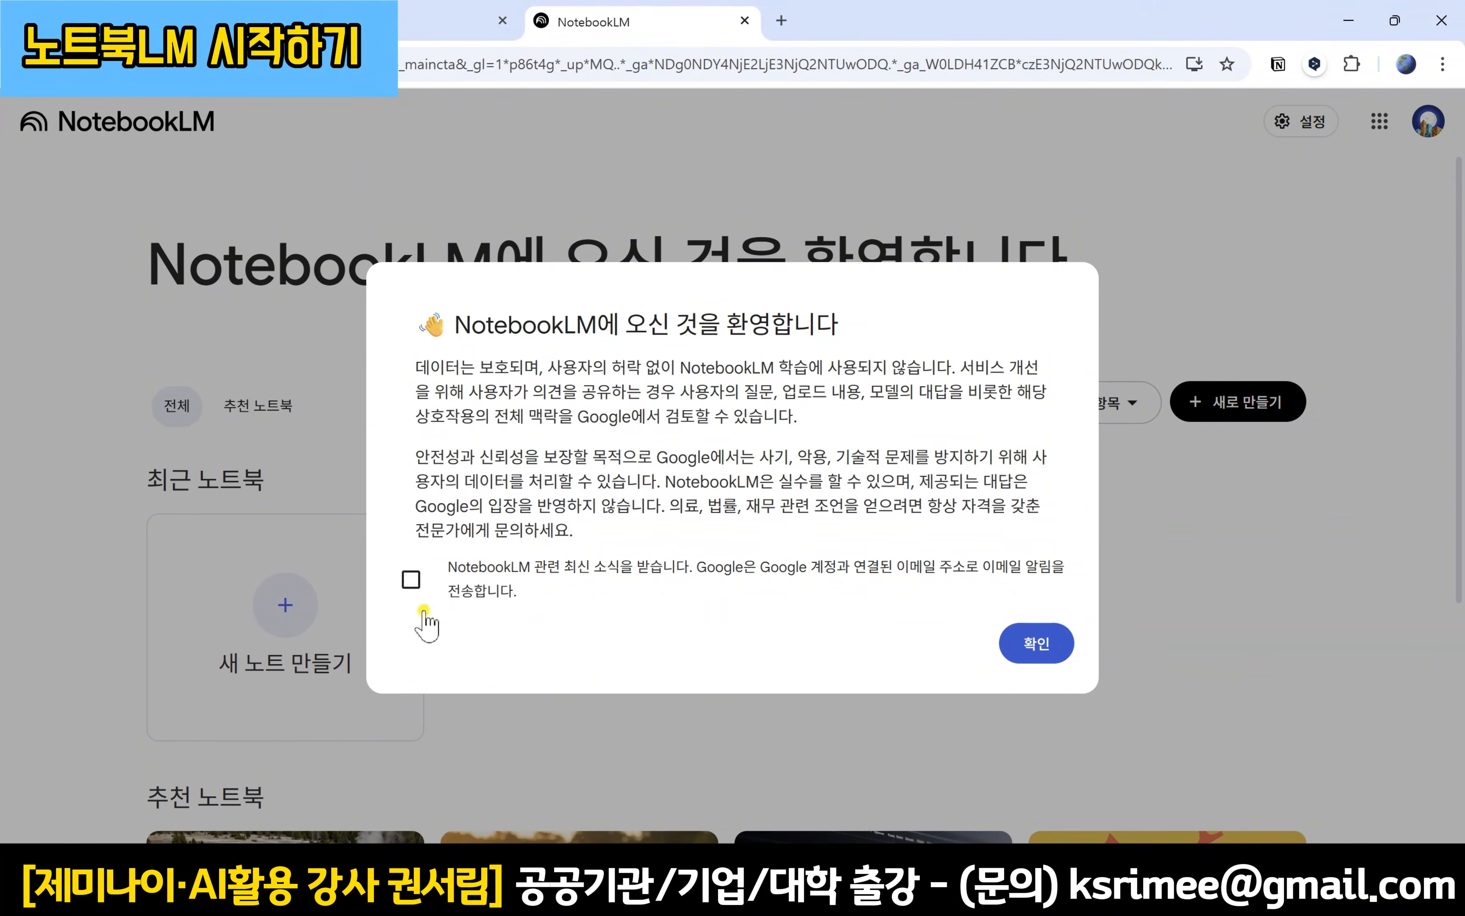
pyautogui.click(1049, 647)
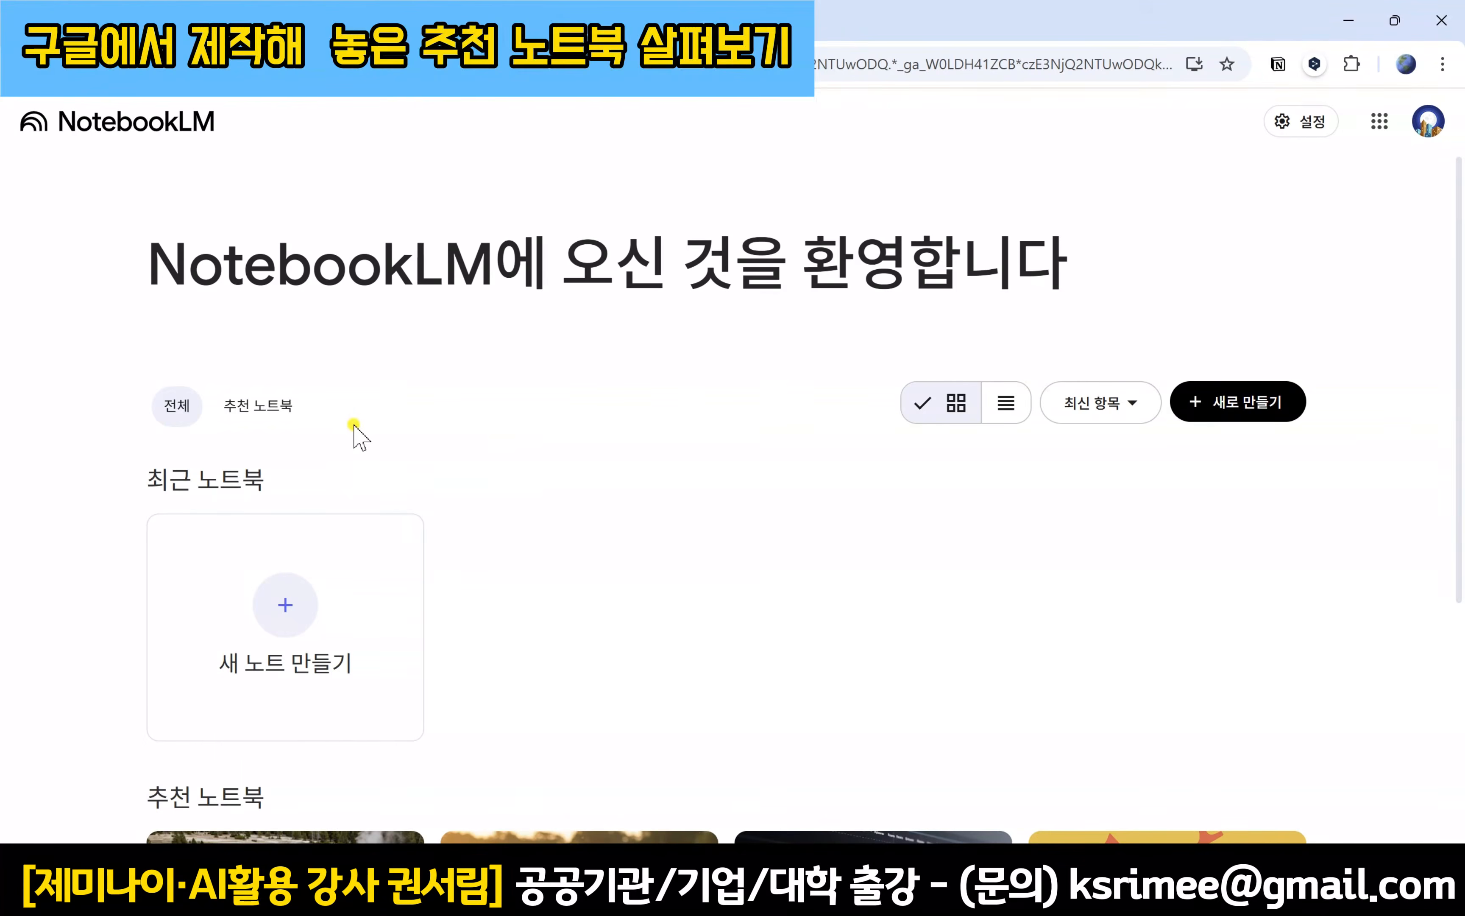
# Step: Browse the featured notebooks (추천 노트북) and open the one titled 상위 50대 기업의 수익 보고서
pyautogui.click(269, 416)
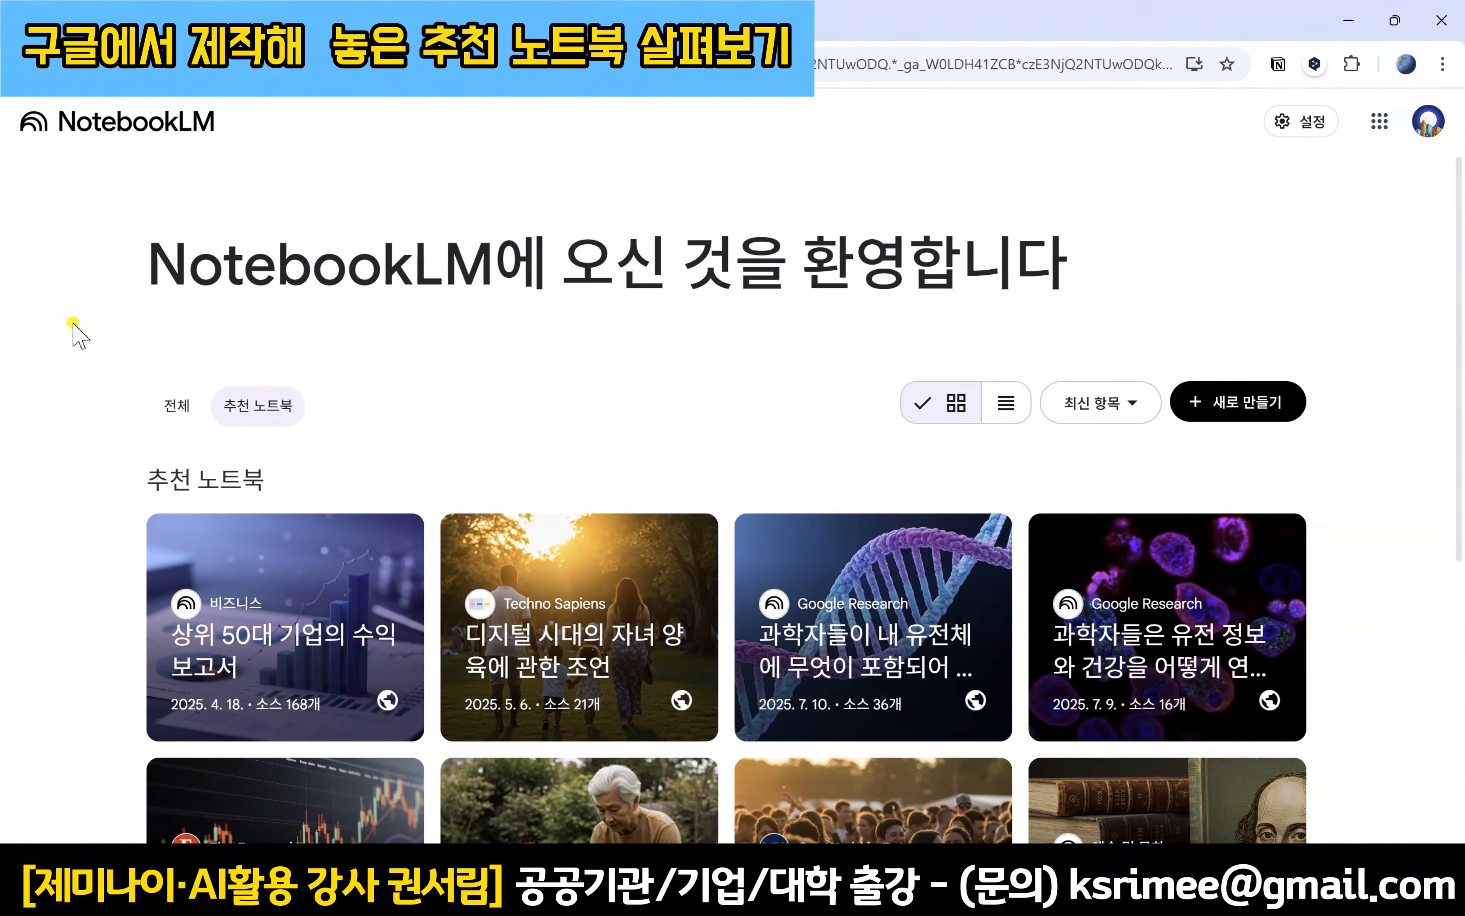
pyautogui.scroll(-5, 73, 325)
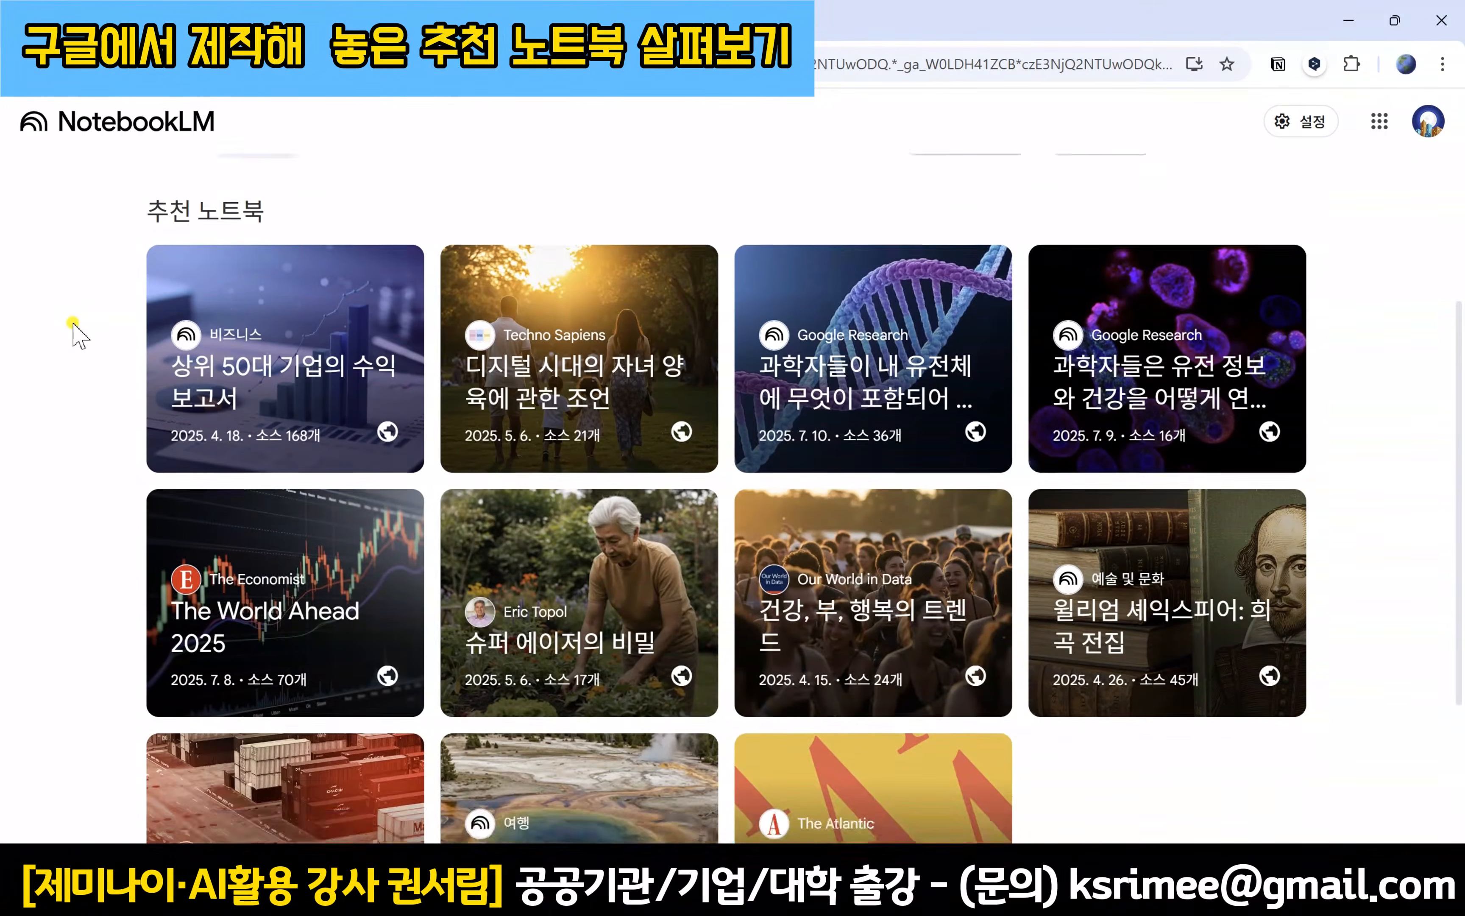
pyautogui.scroll(-1, 73, 324)
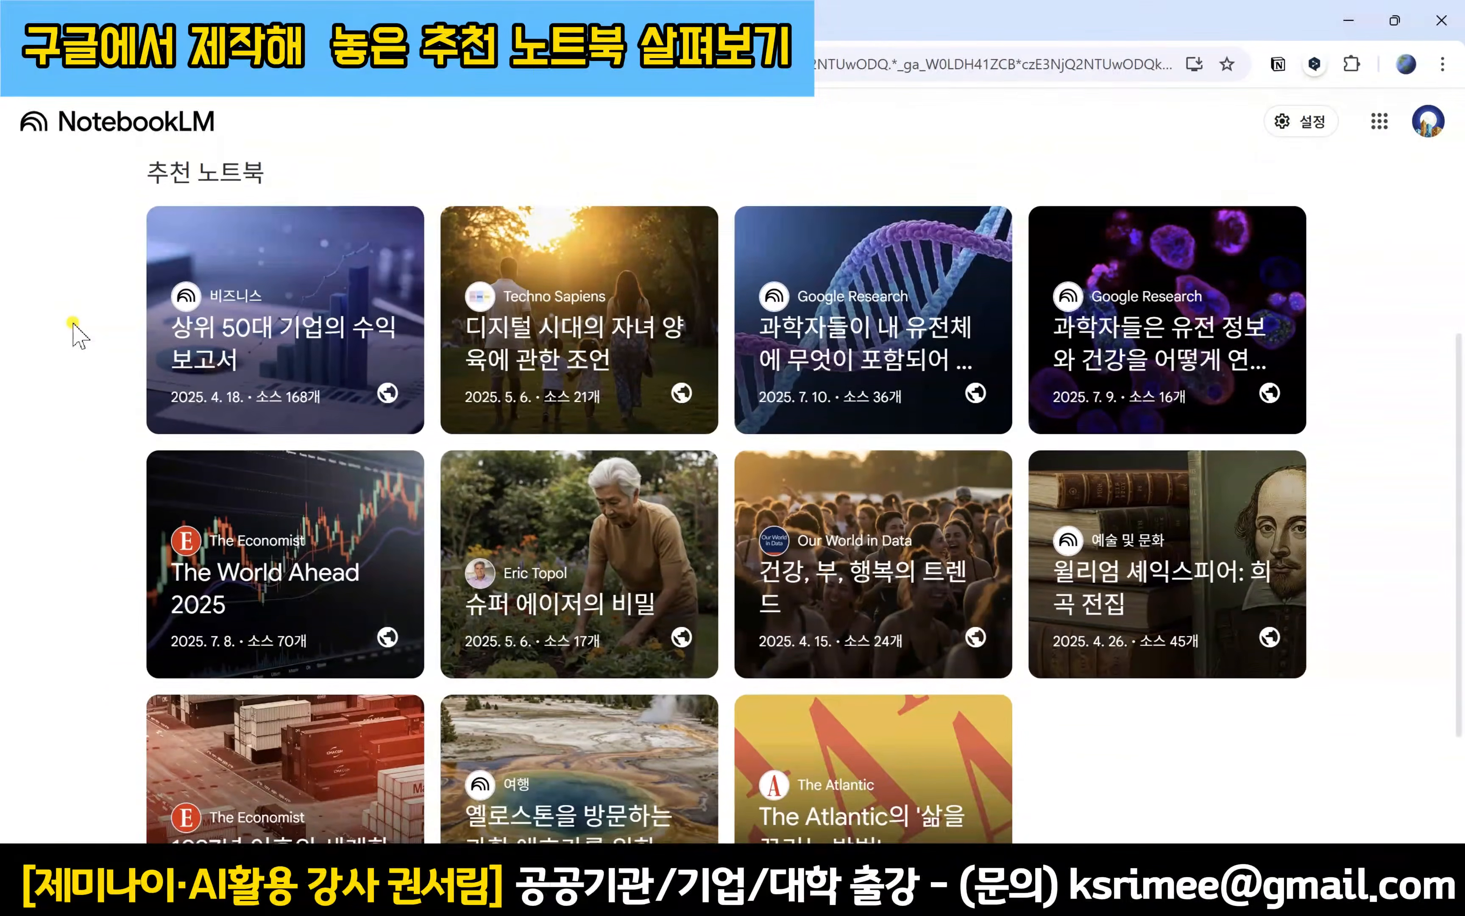
pyautogui.scroll(1, 73, 323)
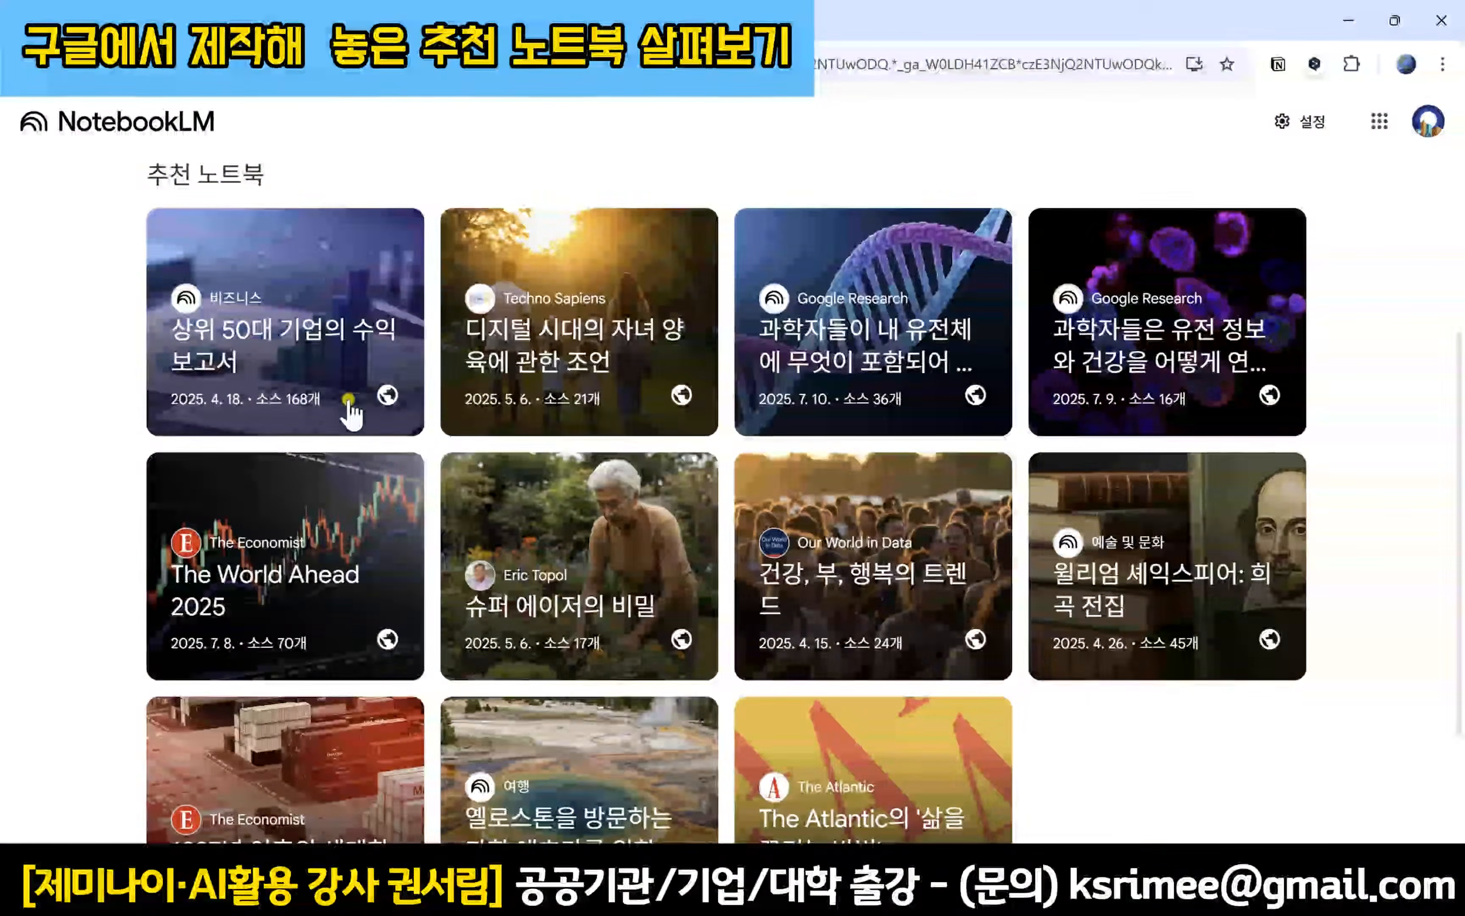
pyautogui.click(346, 417)
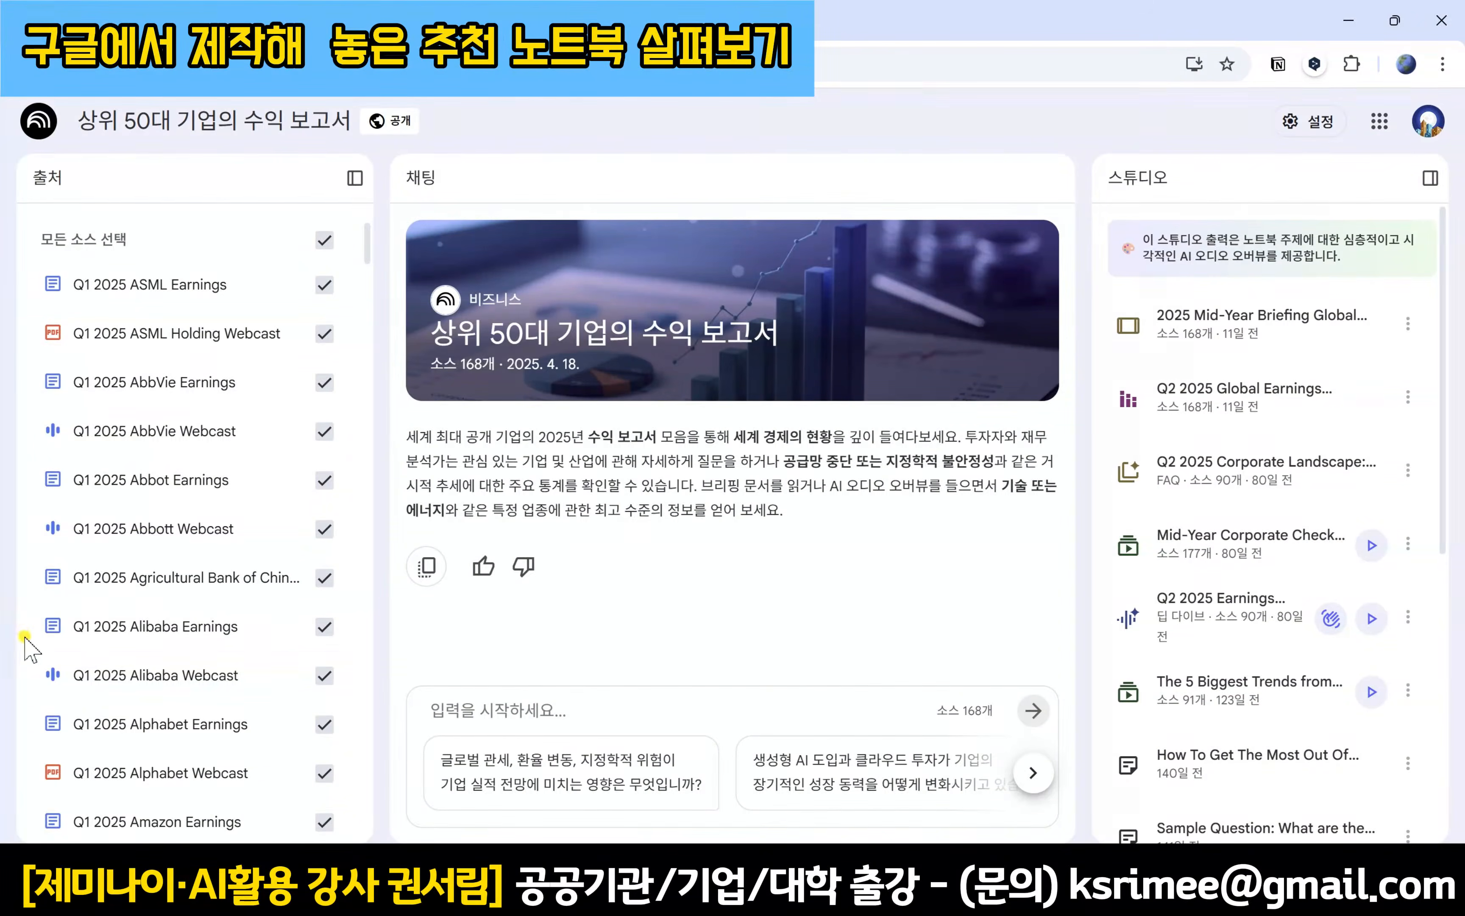
# Step: Look through the notebook's source list and ask the suggested question about how global tariffs, exchange rates and geopolitical risks affect corporate earnings outlooks
pyautogui.scroll(-20, 209, 539)
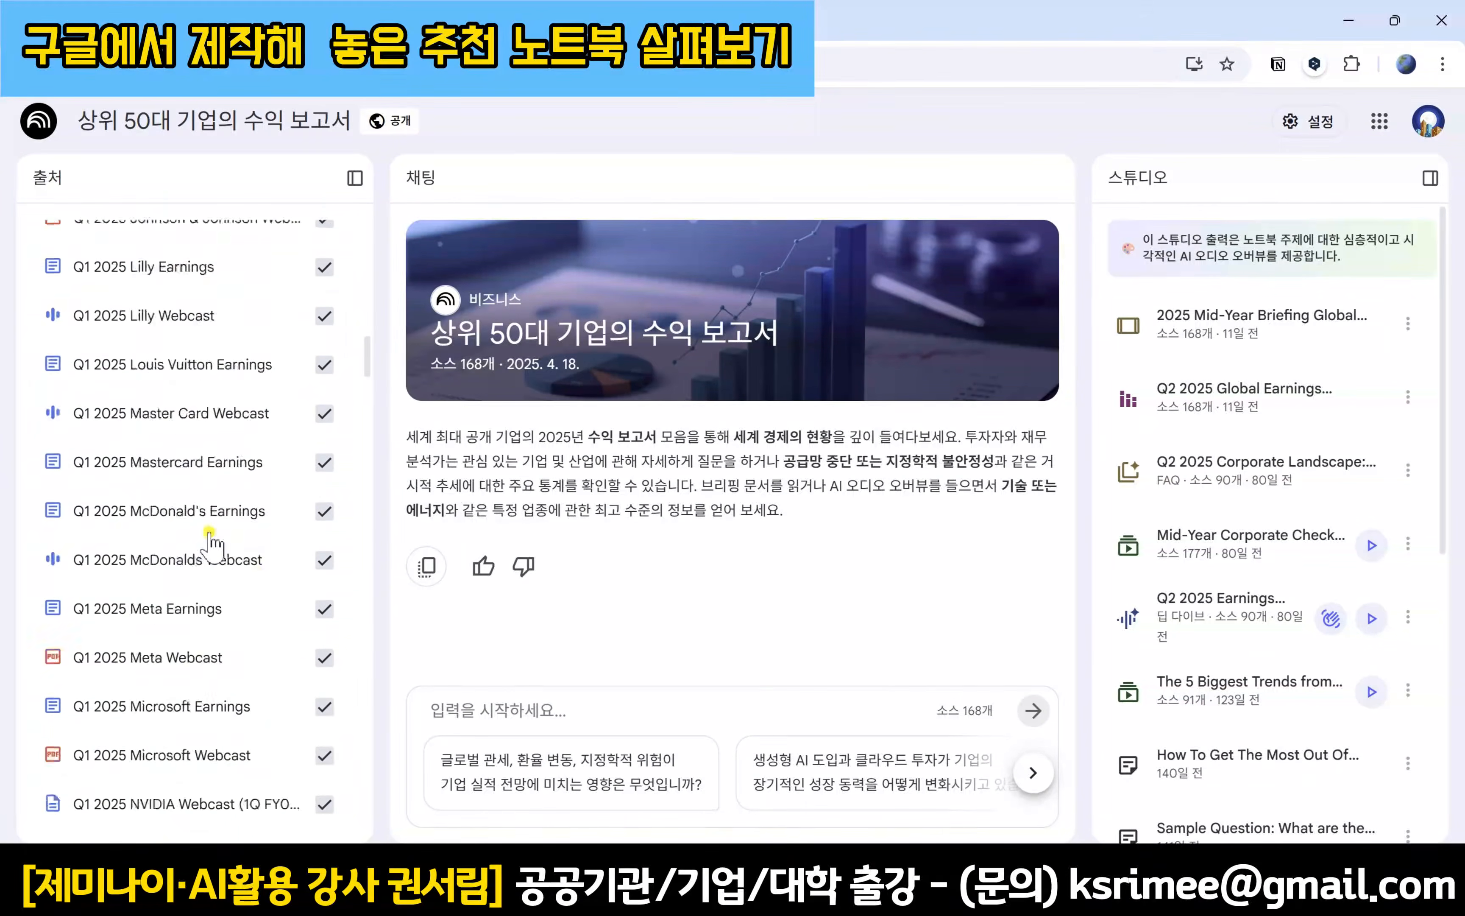
pyautogui.scroll(-15, 209, 536)
pyautogui.scroll(20, 213, 530)
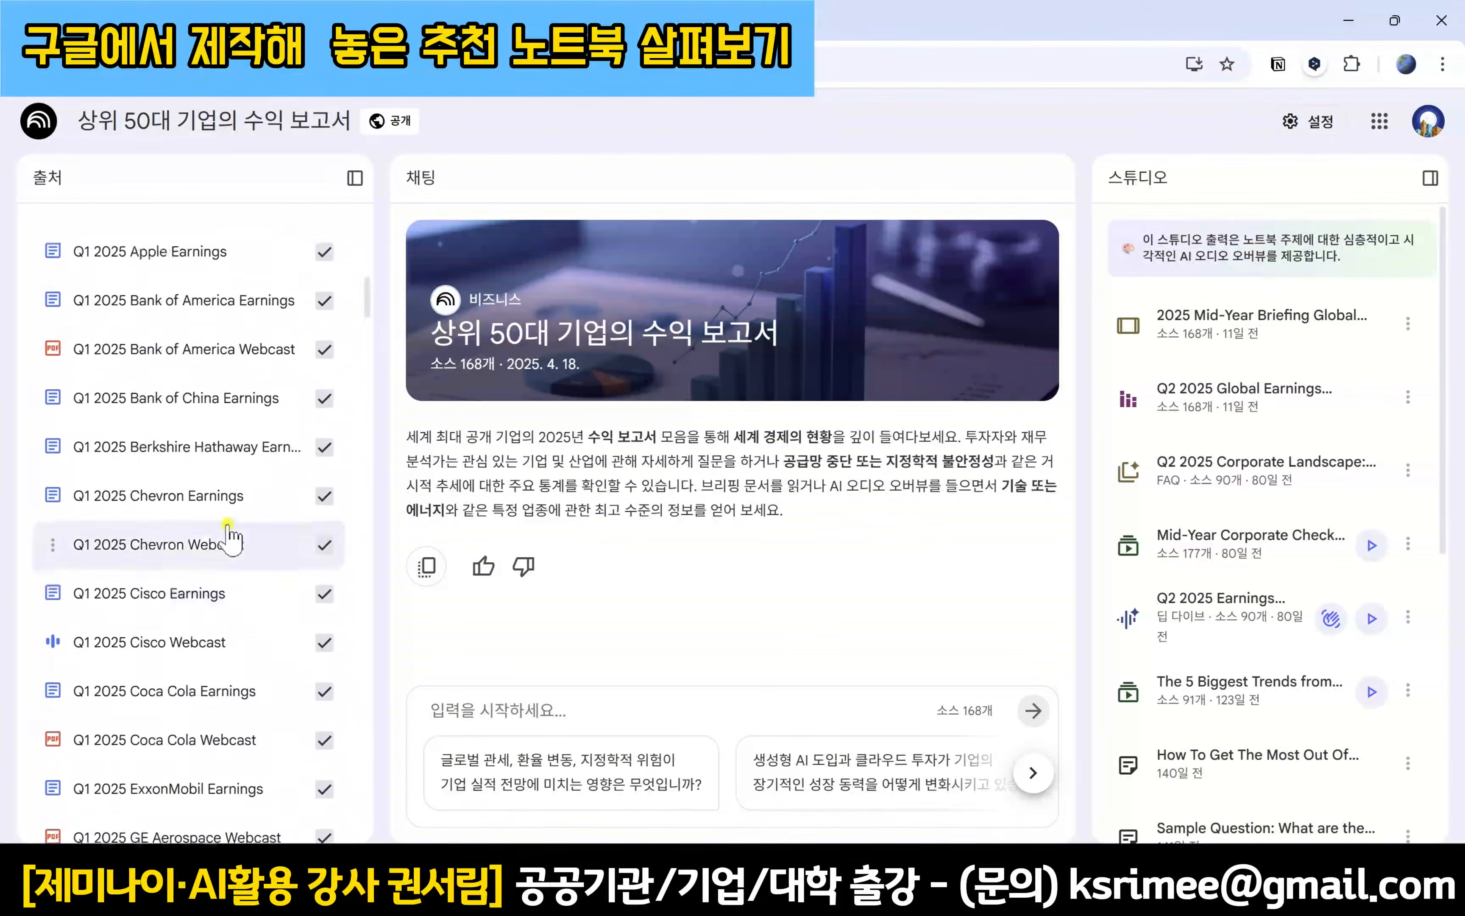
pyautogui.scroll(10, 212, 485)
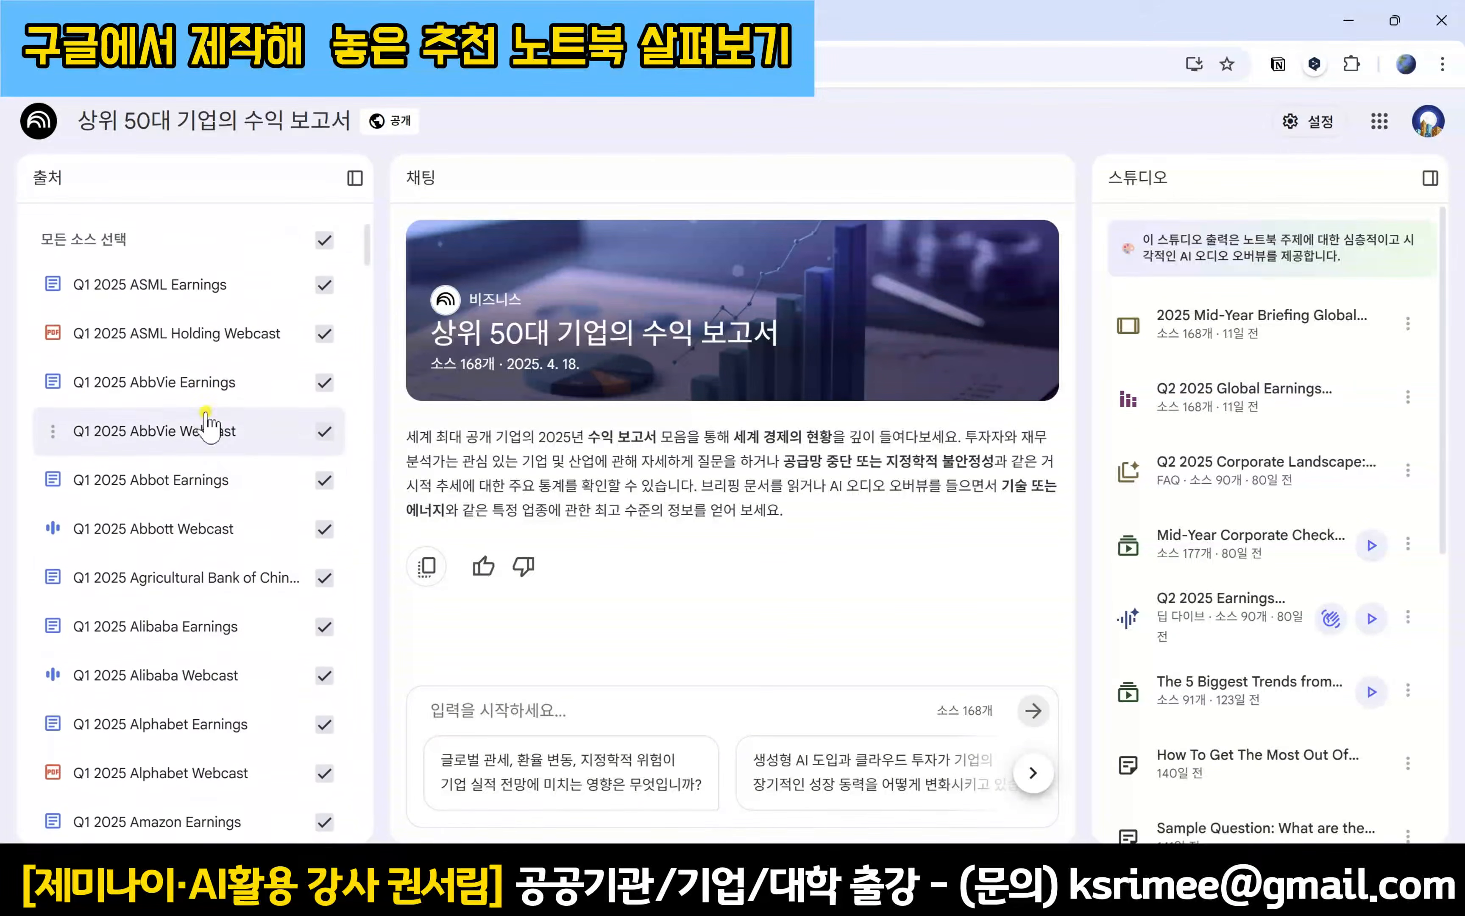
pyautogui.click(551, 714)
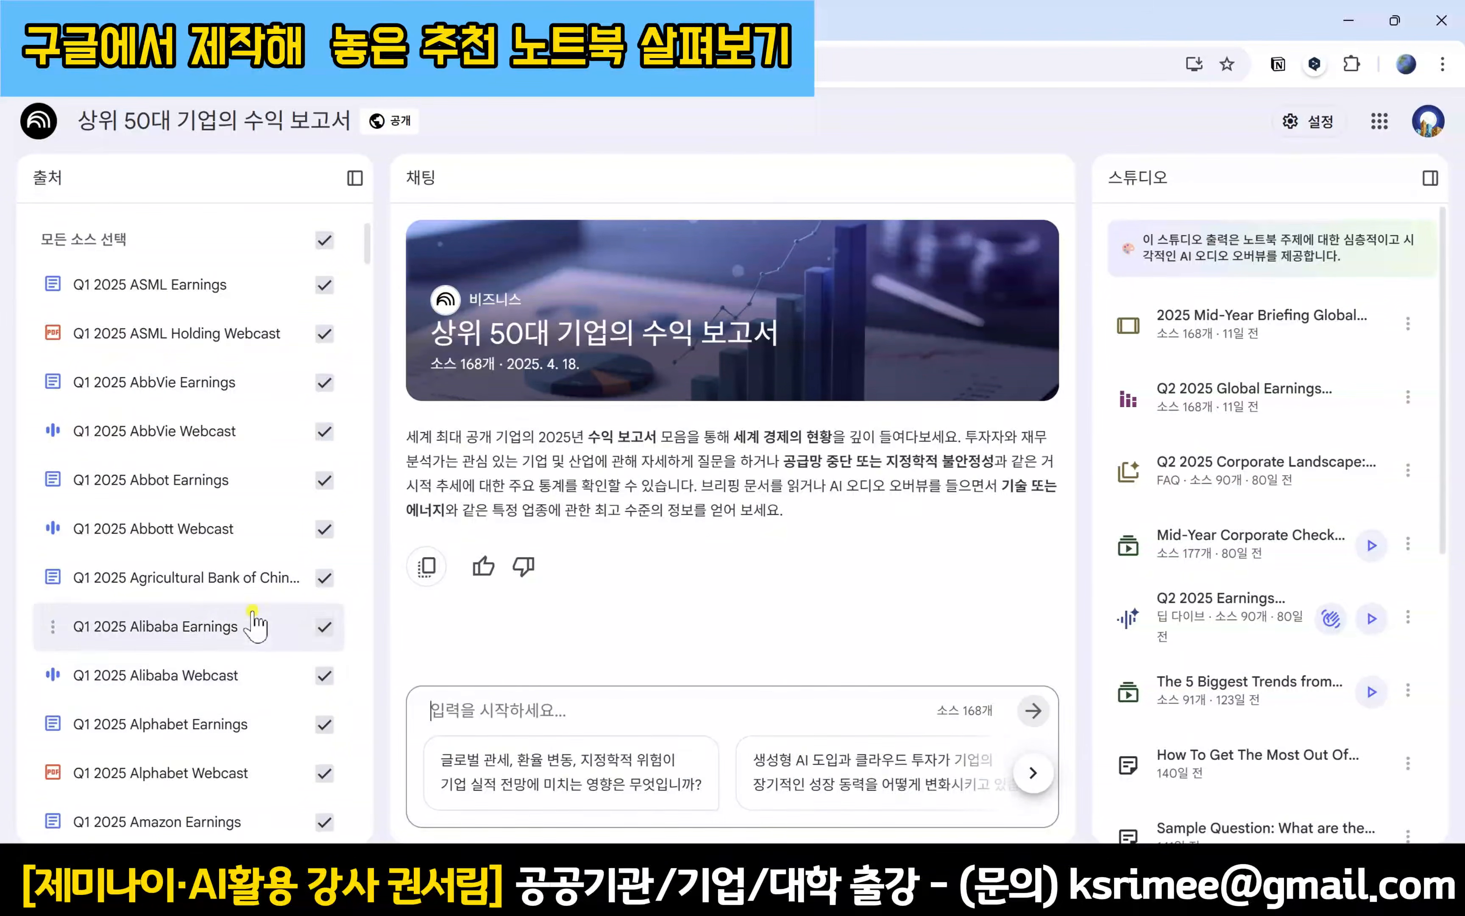
pyautogui.click(725, 640)
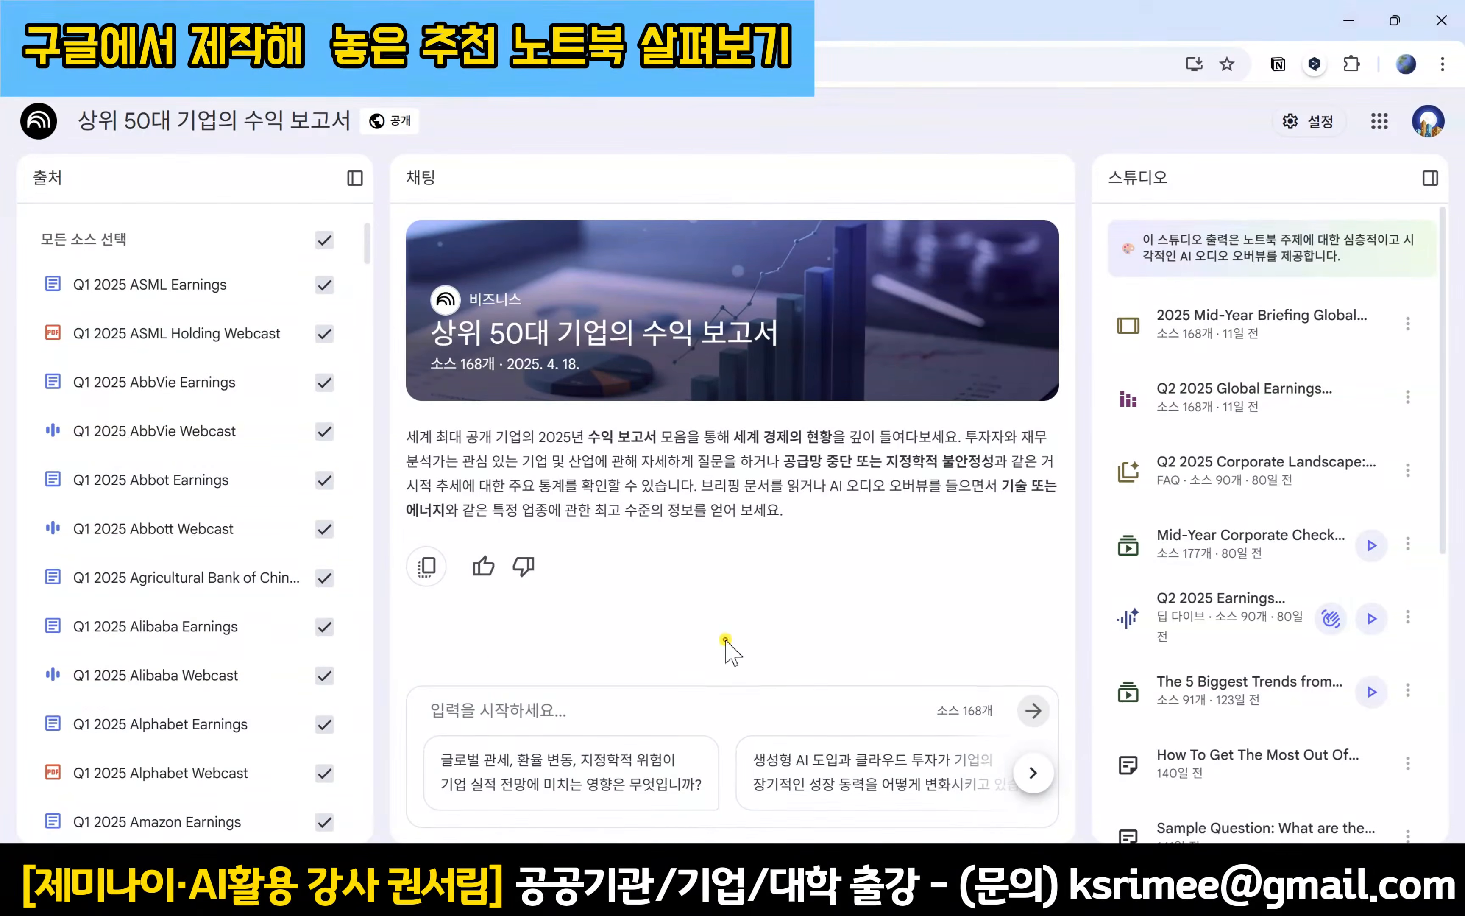
pyautogui.click(672, 776)
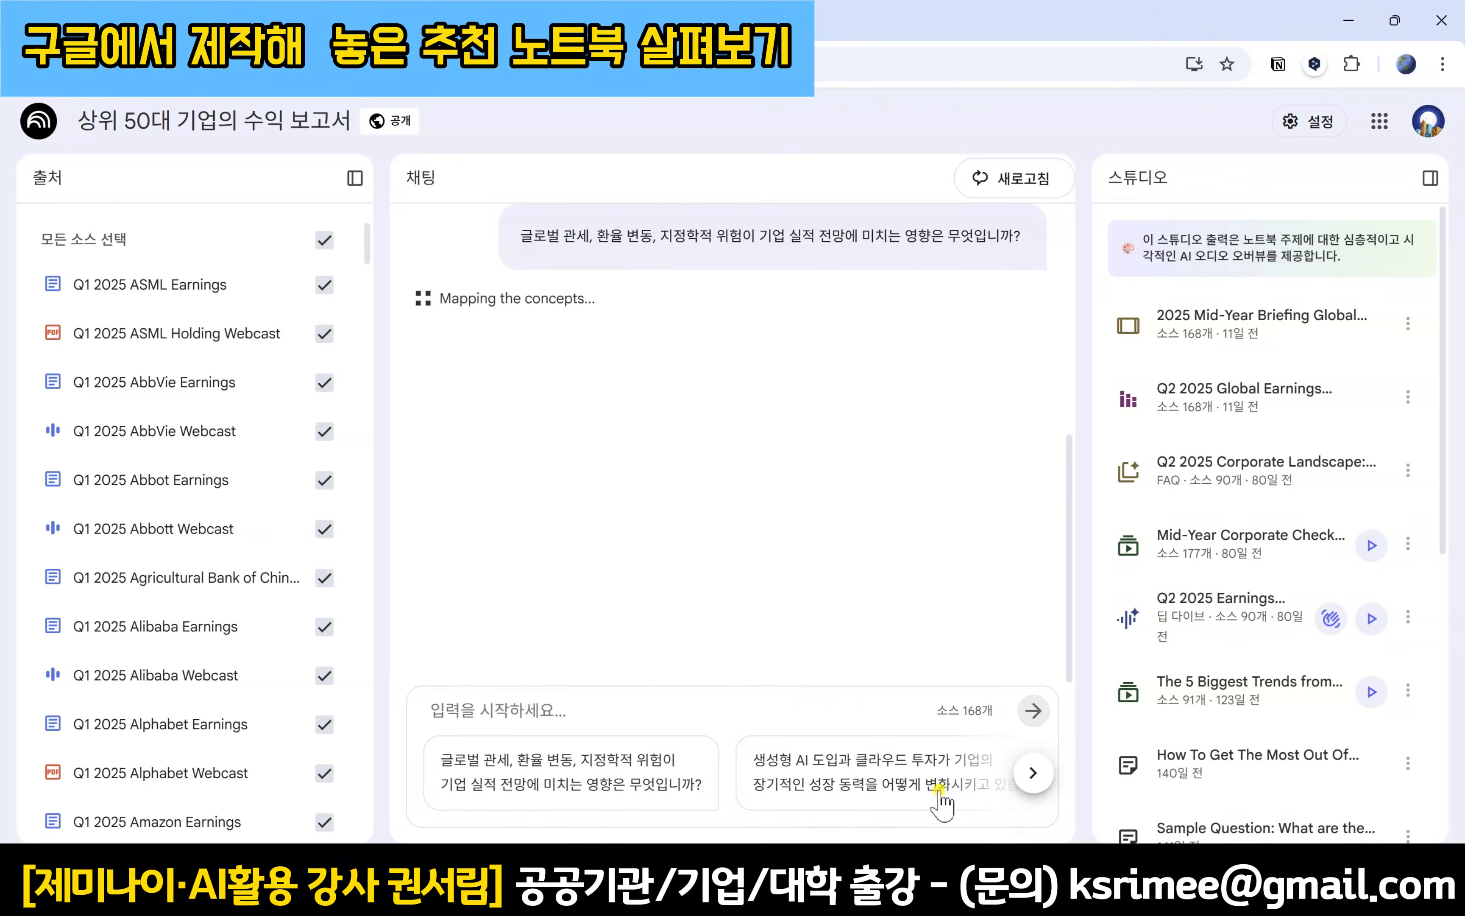
pyautogui.click(568, 704)
pyautogui.write('지ㄹ문이')
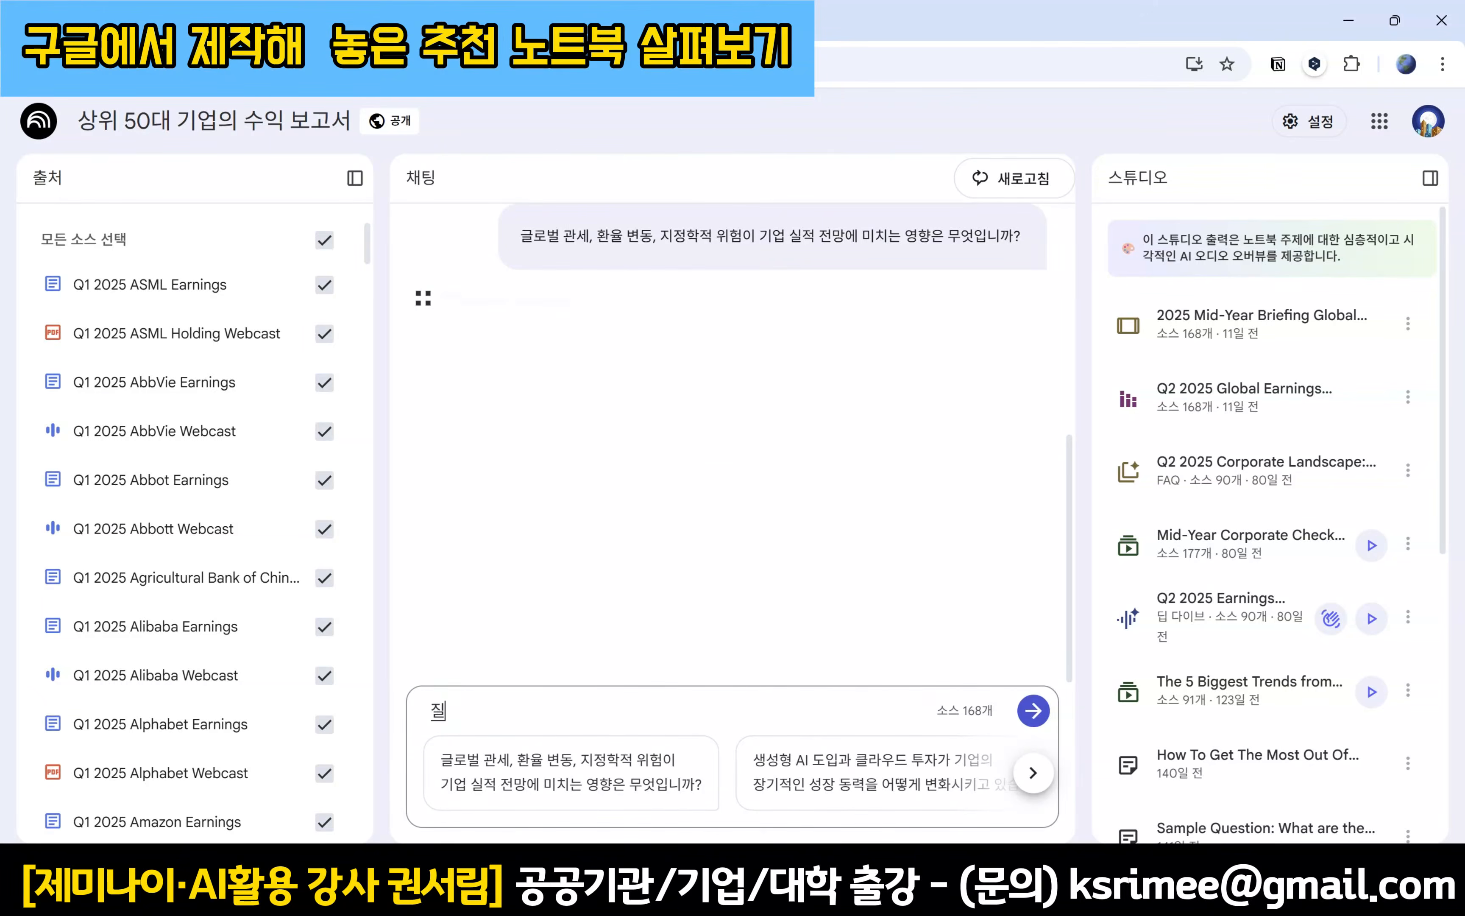
pyautogui.write('ㅂ력해')
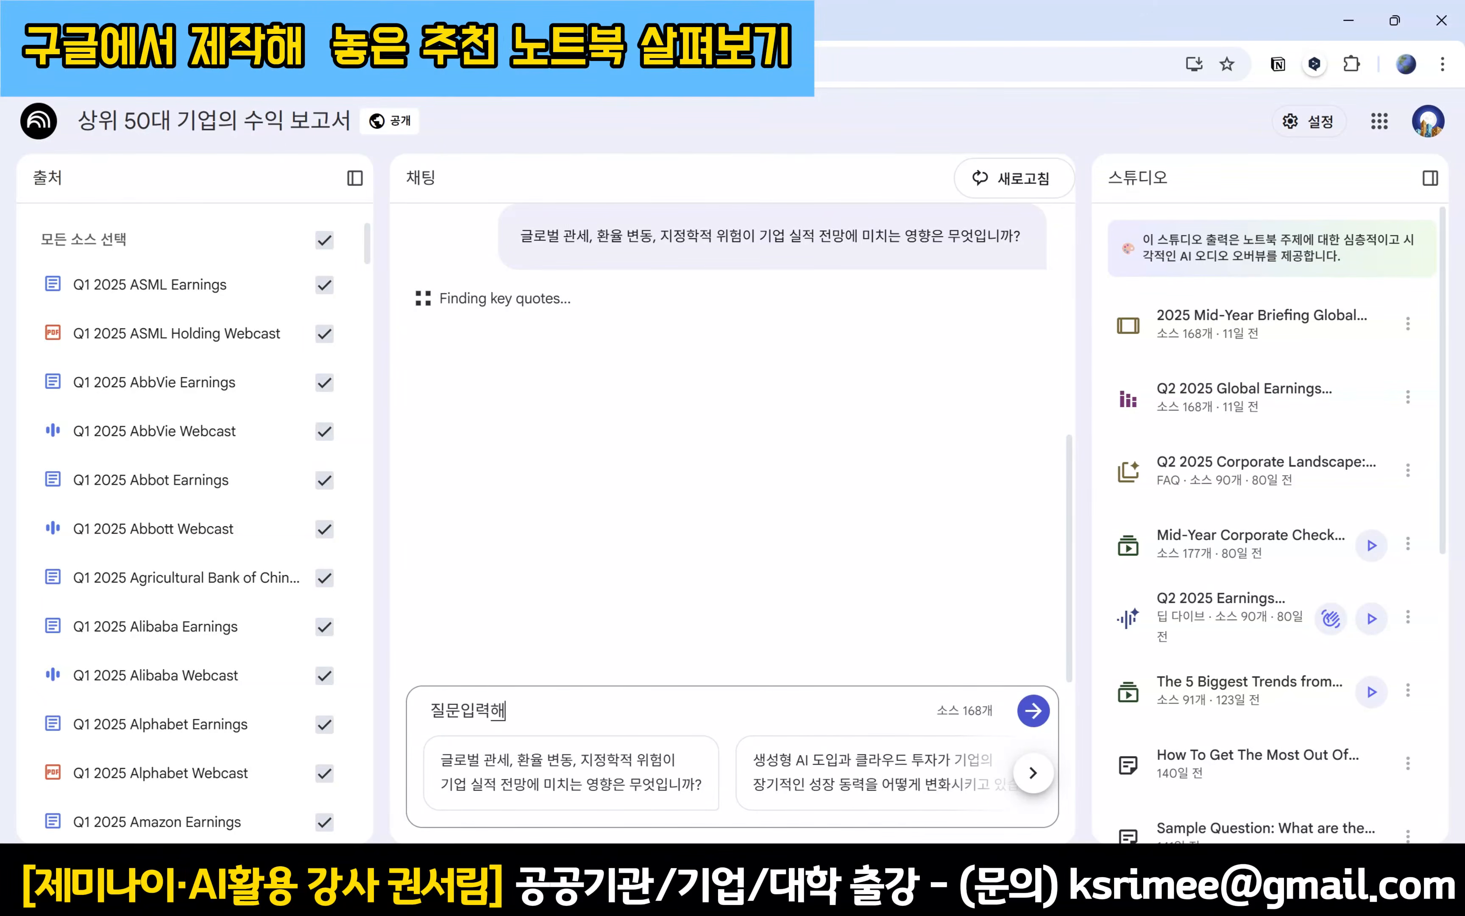
pyautogui.write('보세요!')
pyautogui.hotkey('ctrl', 'a')
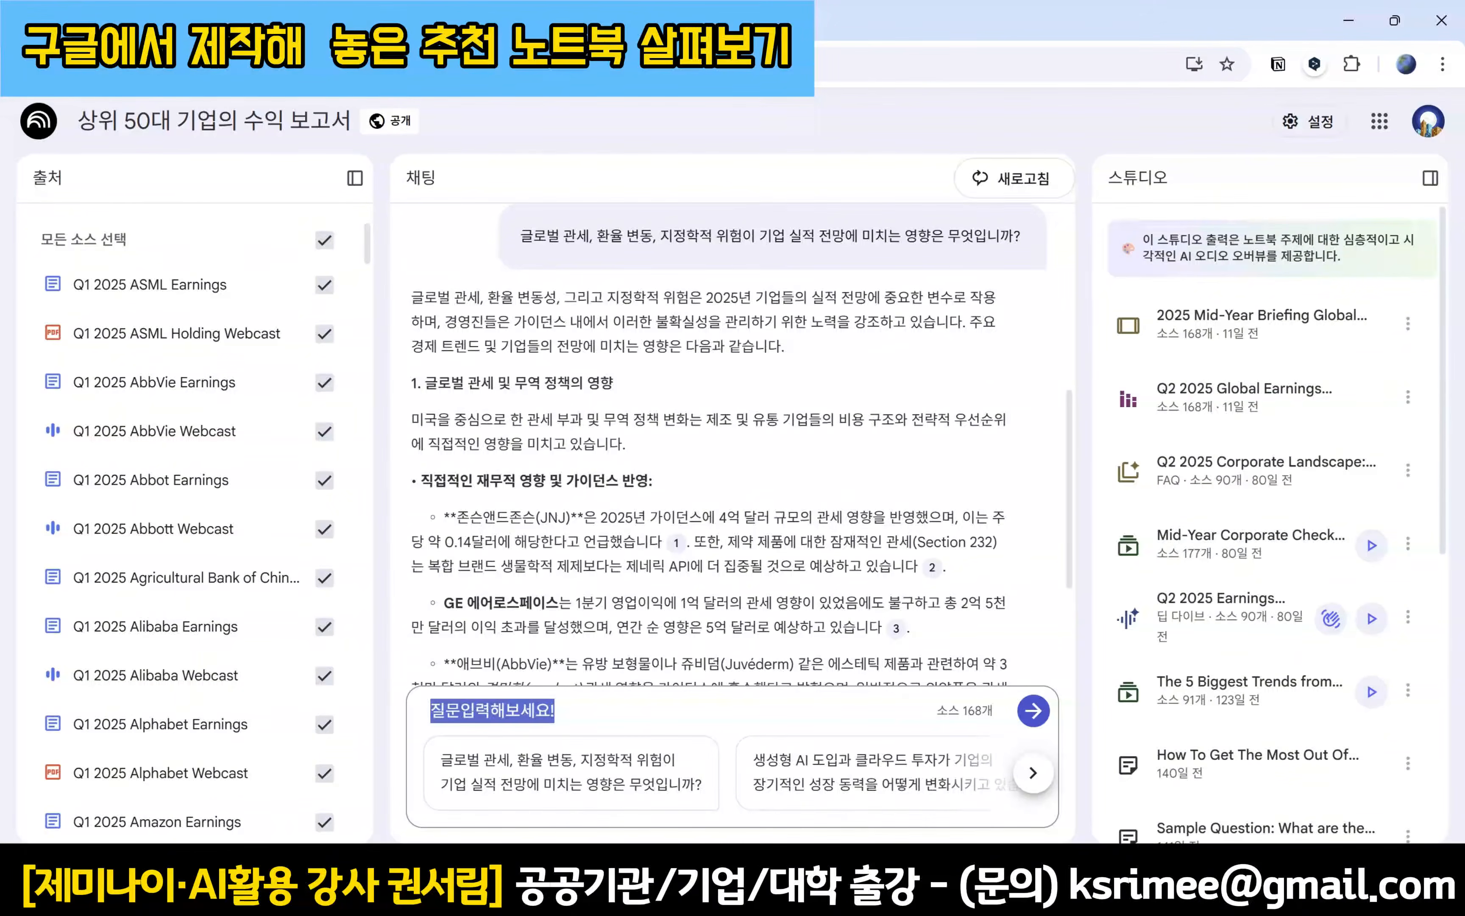
pyautogui.press('BackSpace')
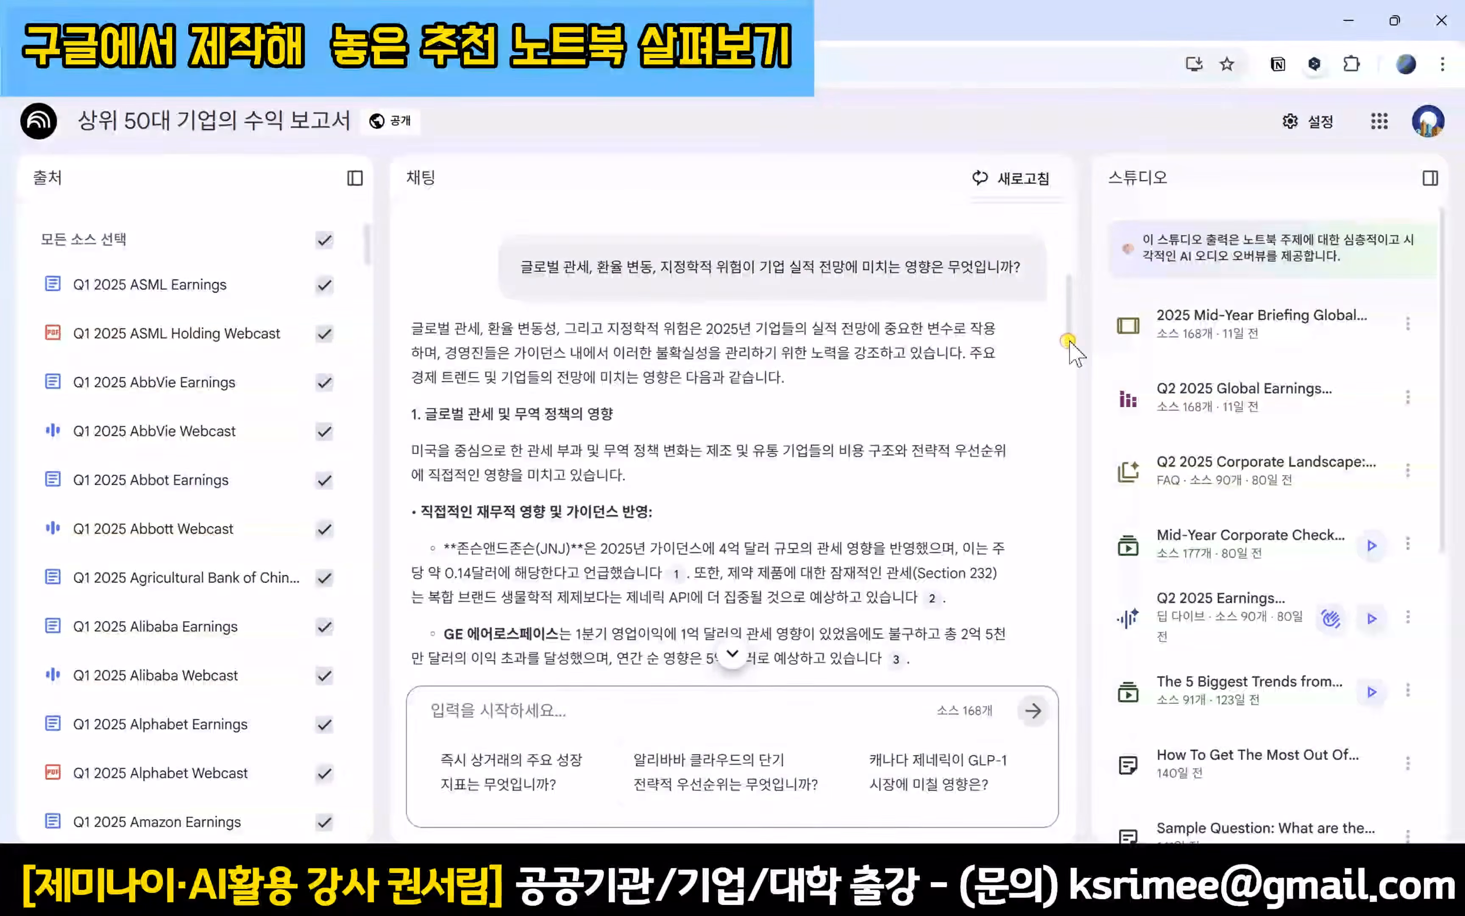
# Step: Read through the chat answer and open the source behind citation 1 in the Johnson & Johnson bullet
pyautogui.scroll(-7, 1020, 409)
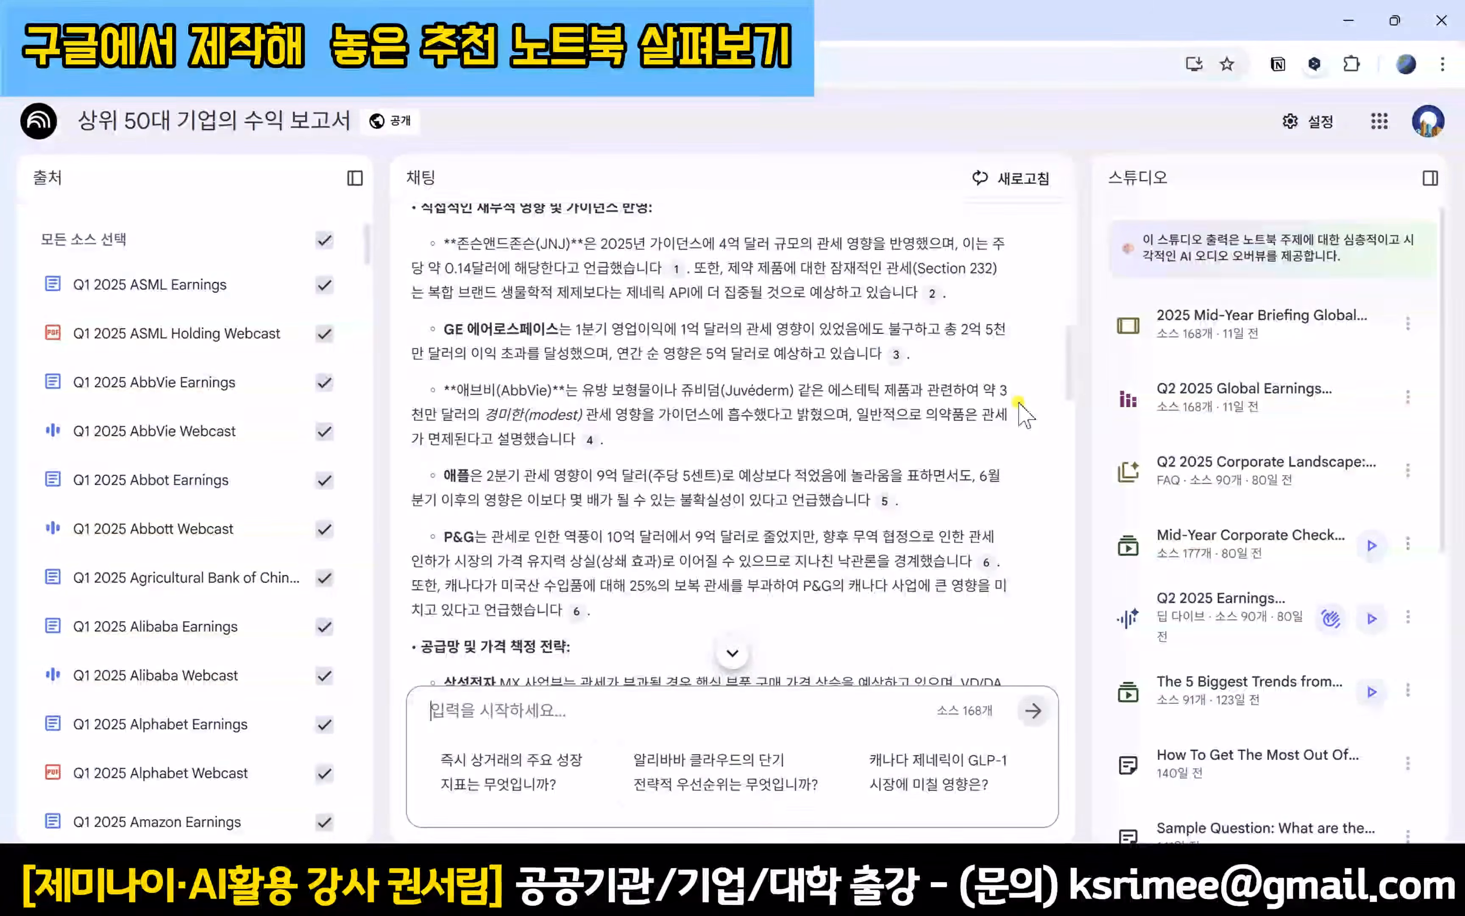
pyautogui.scroll(-10, 1020, 409)
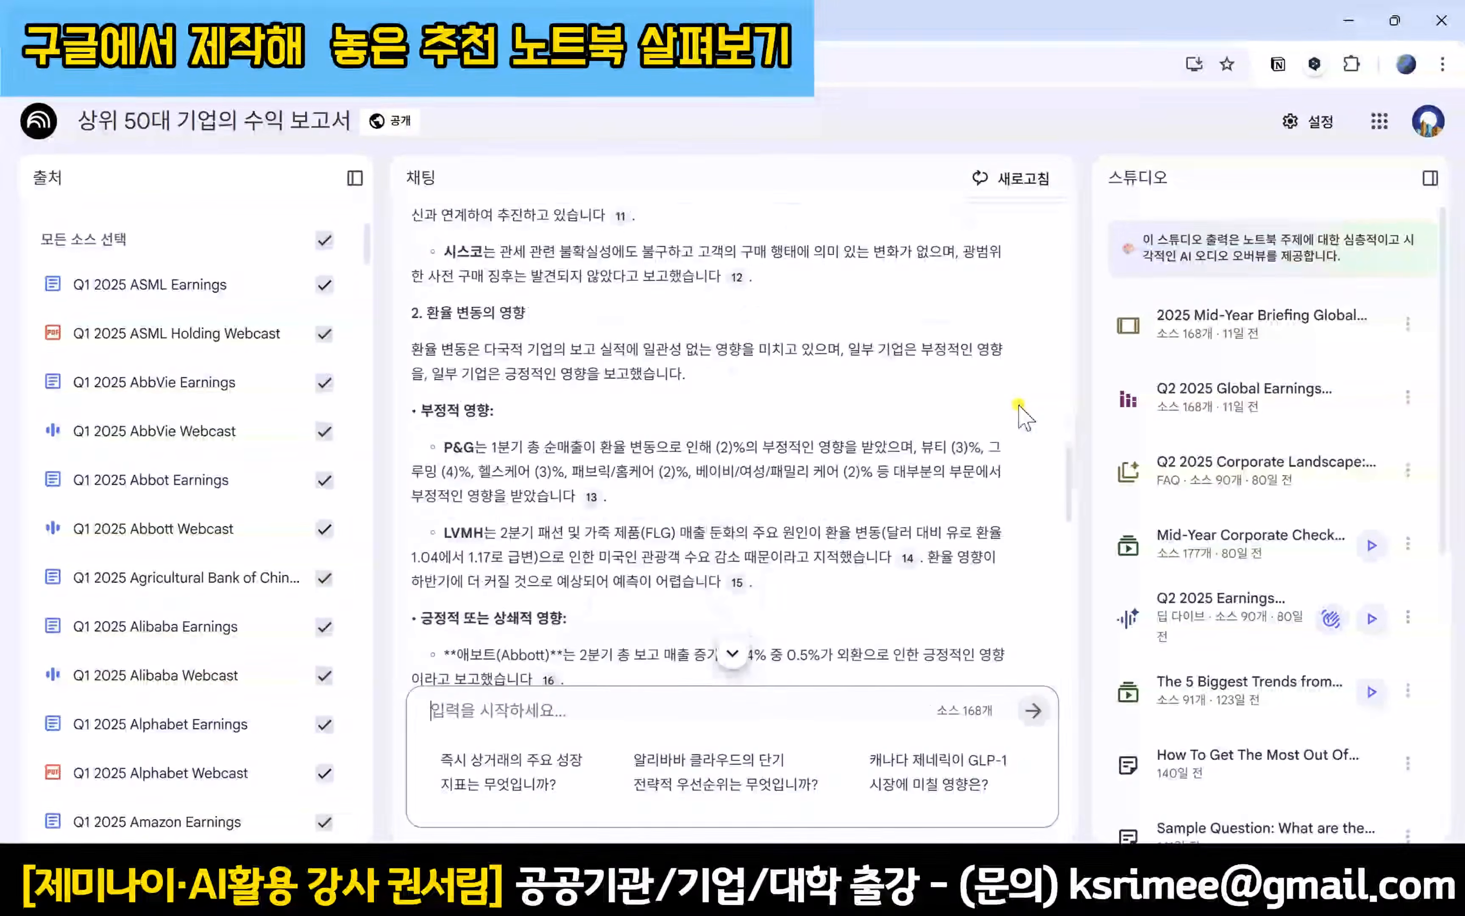
pyautogui.scroll(-14, 1021, 418)
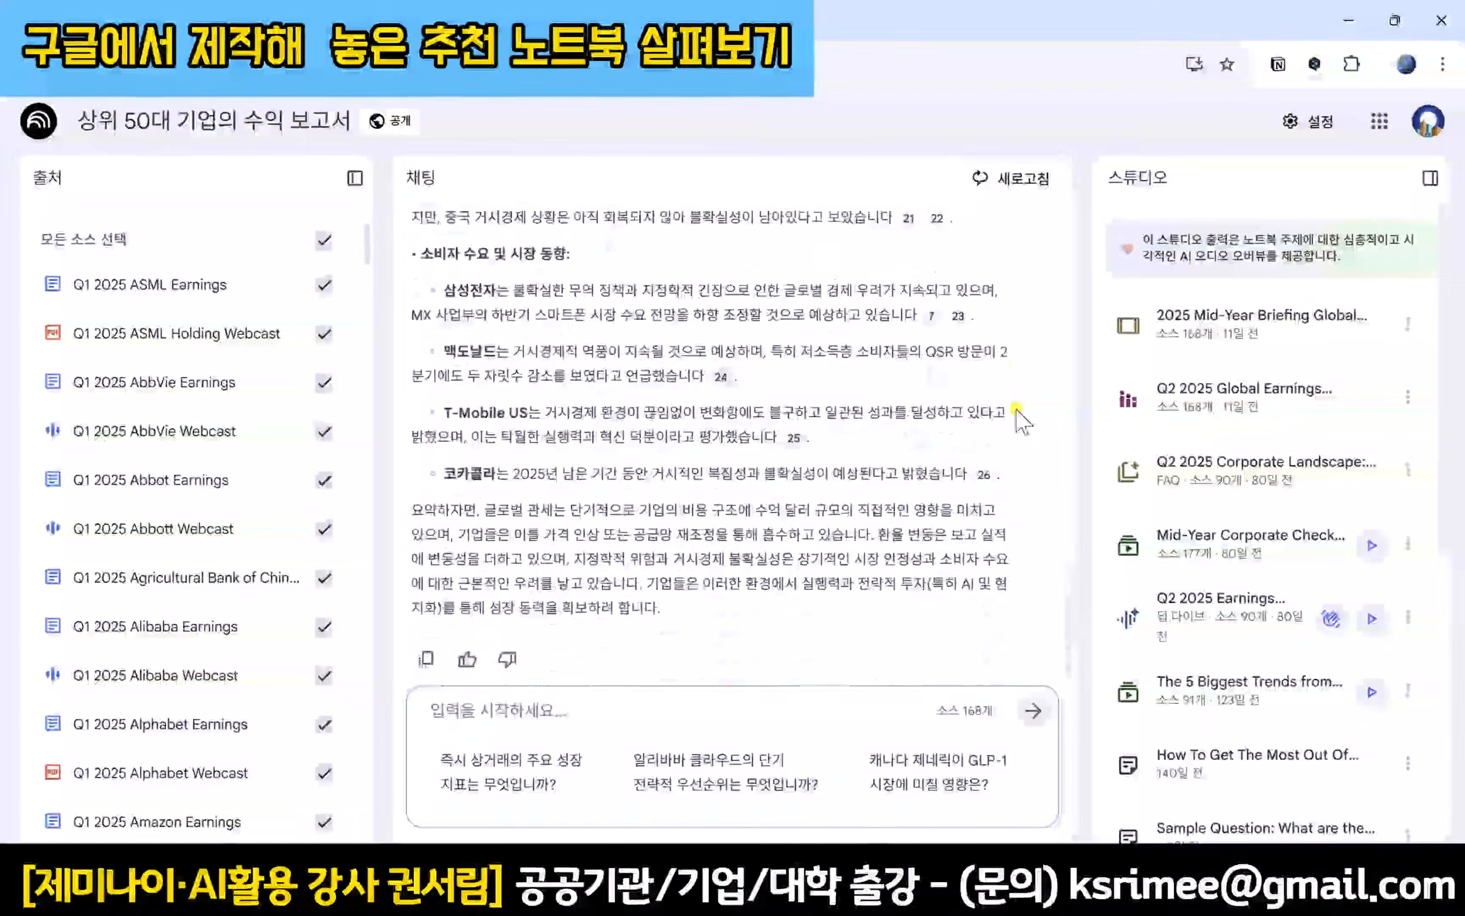
pyautogui.scroll(15, 1020, 424)
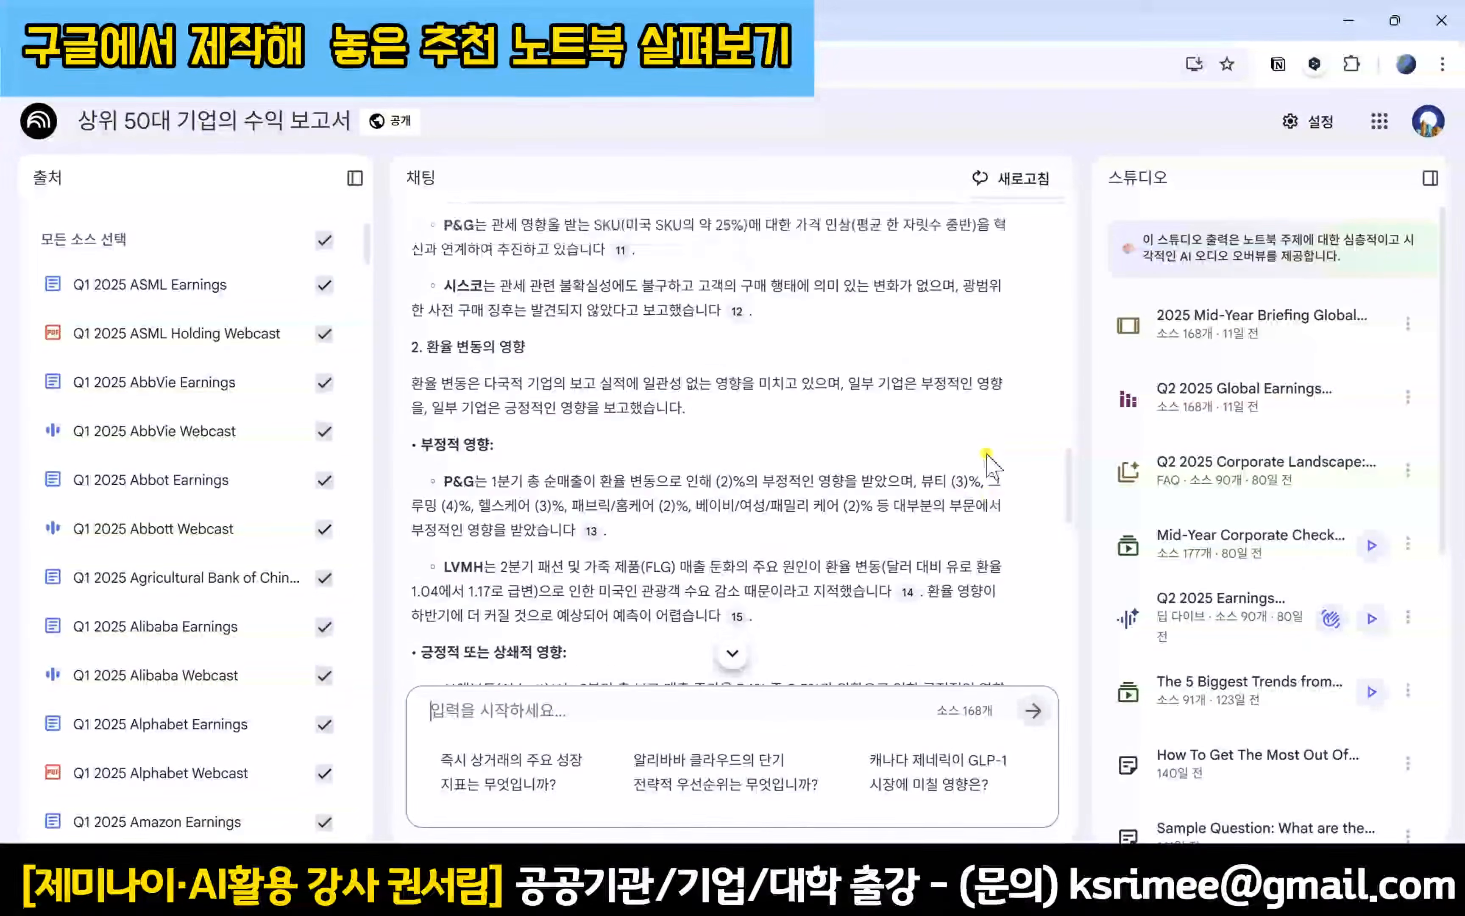
pyautogui.scroll(8, 993, 466)
pyautogui.scroll(-4, 968, 461)
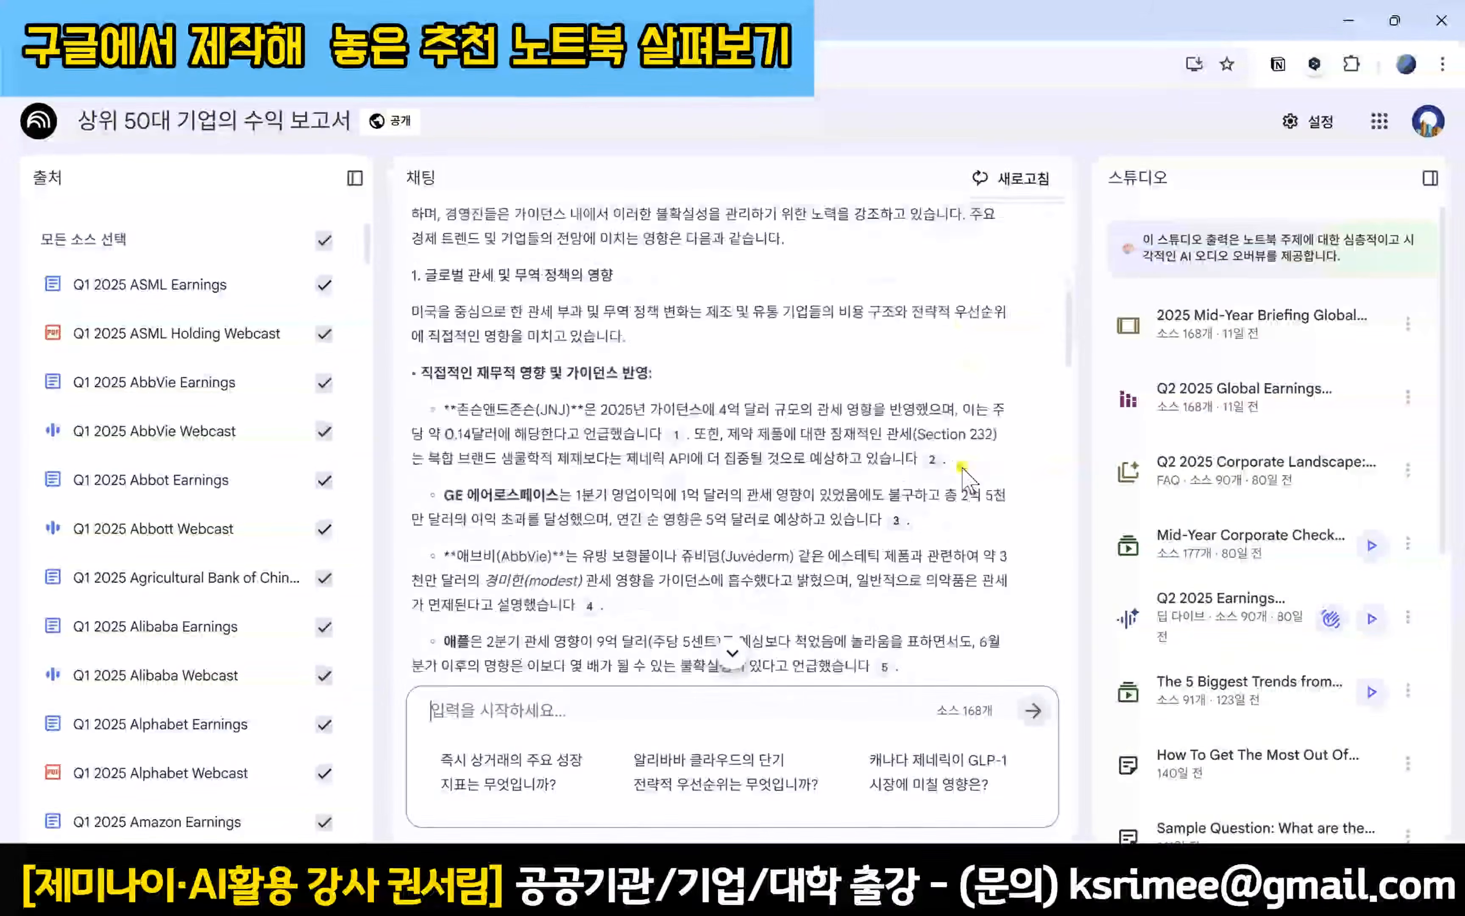
pyautogui.click(676, 433)
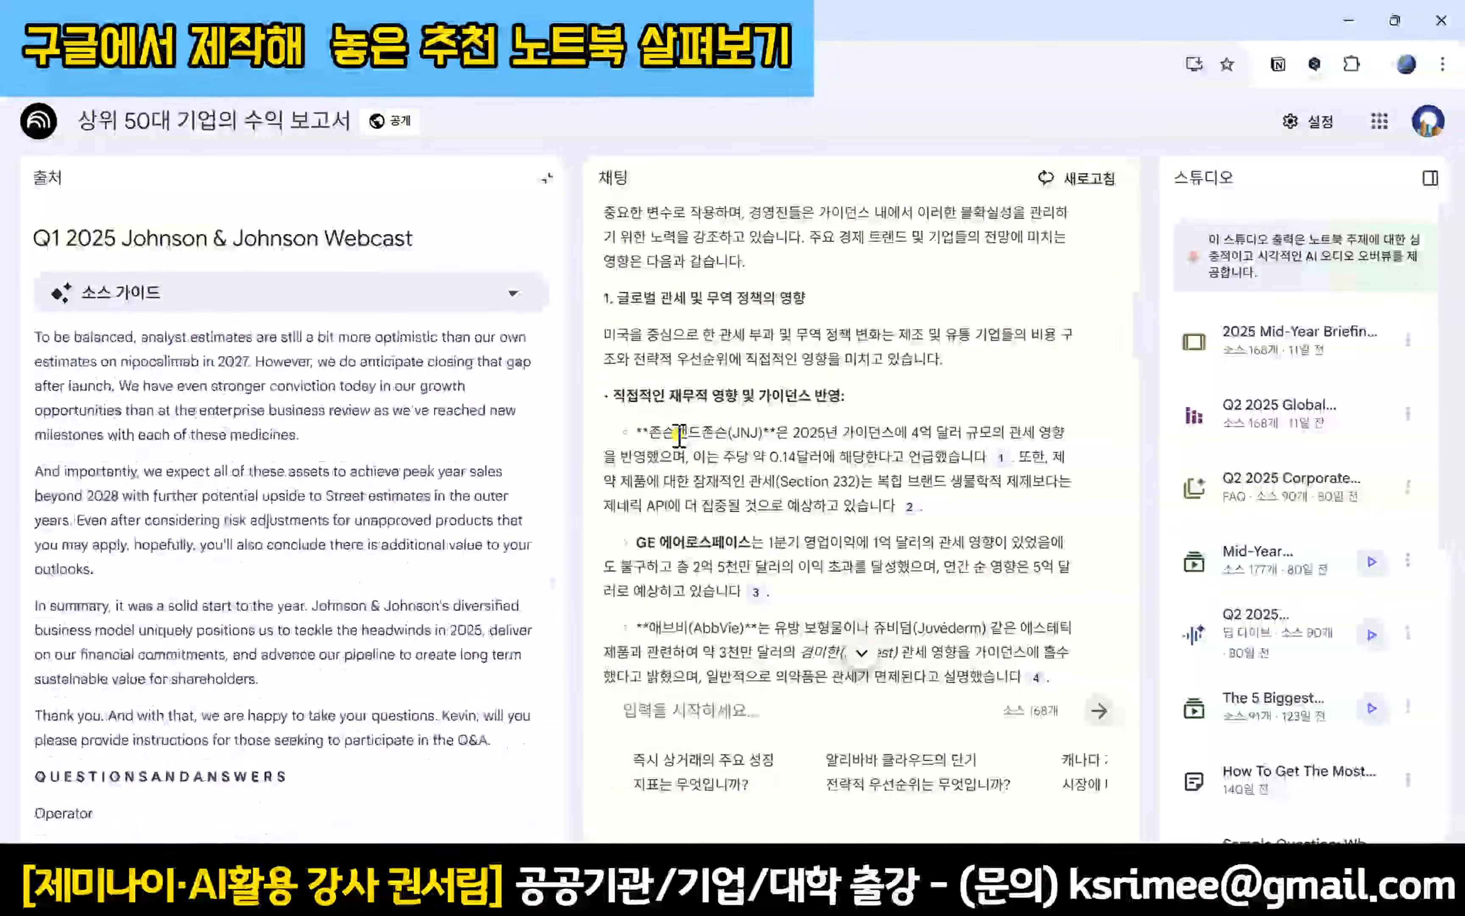
# Step: Read the highlighted cited passage in the Q1 2025 Johnson & Johnson Webcast source and return to the source list
pyautogui.moveTo(1003, 466)
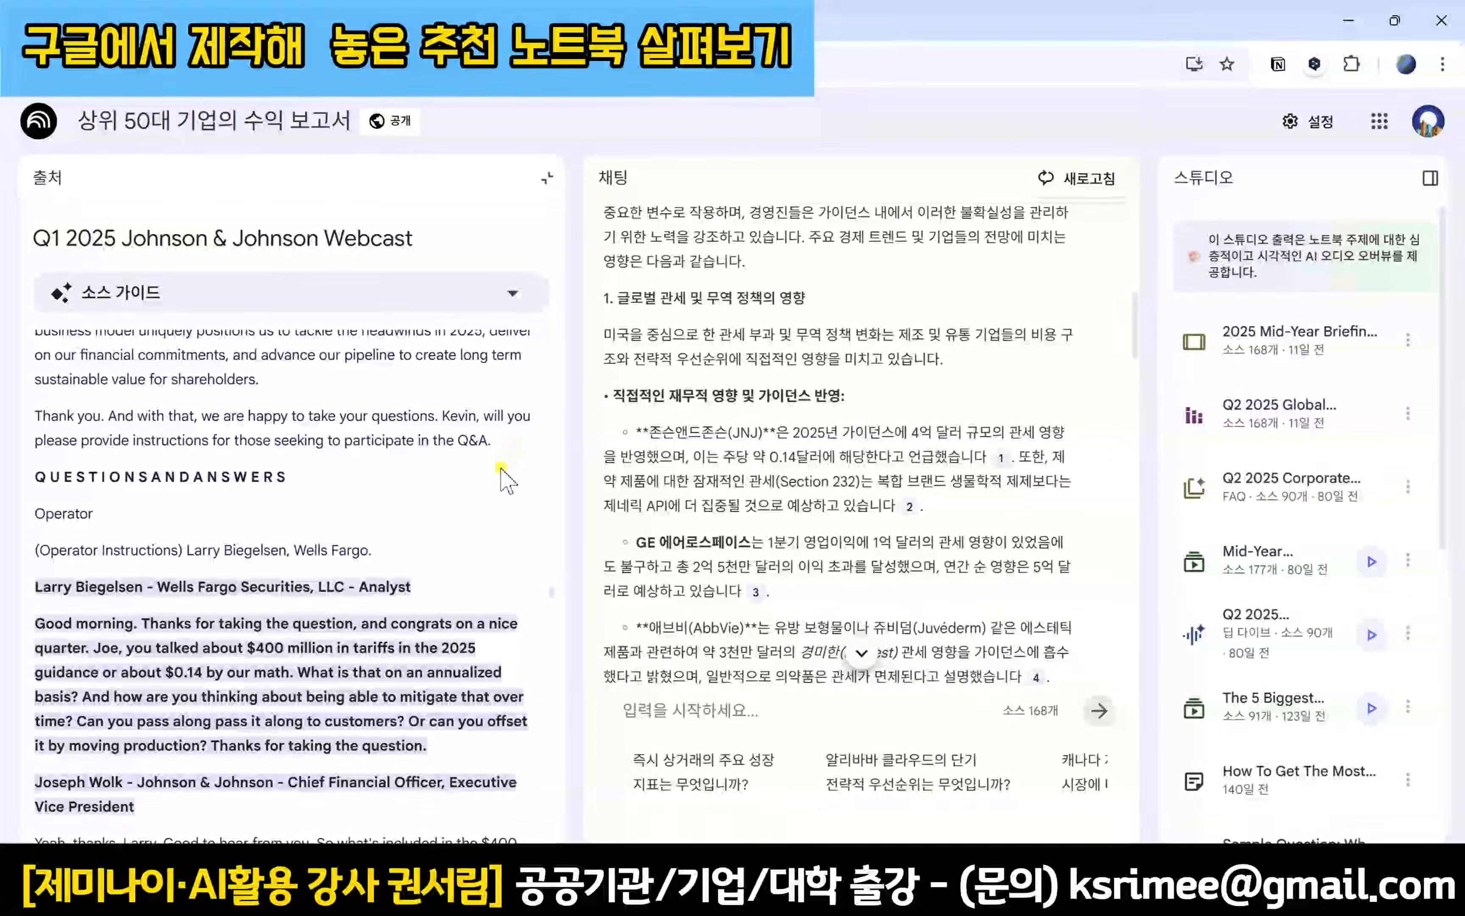
pyautogui.scroll(-1, 485, 567)
pyautogui.scroll(-1, 487, 570)
pyautogui.scroll(1, 492, 571)
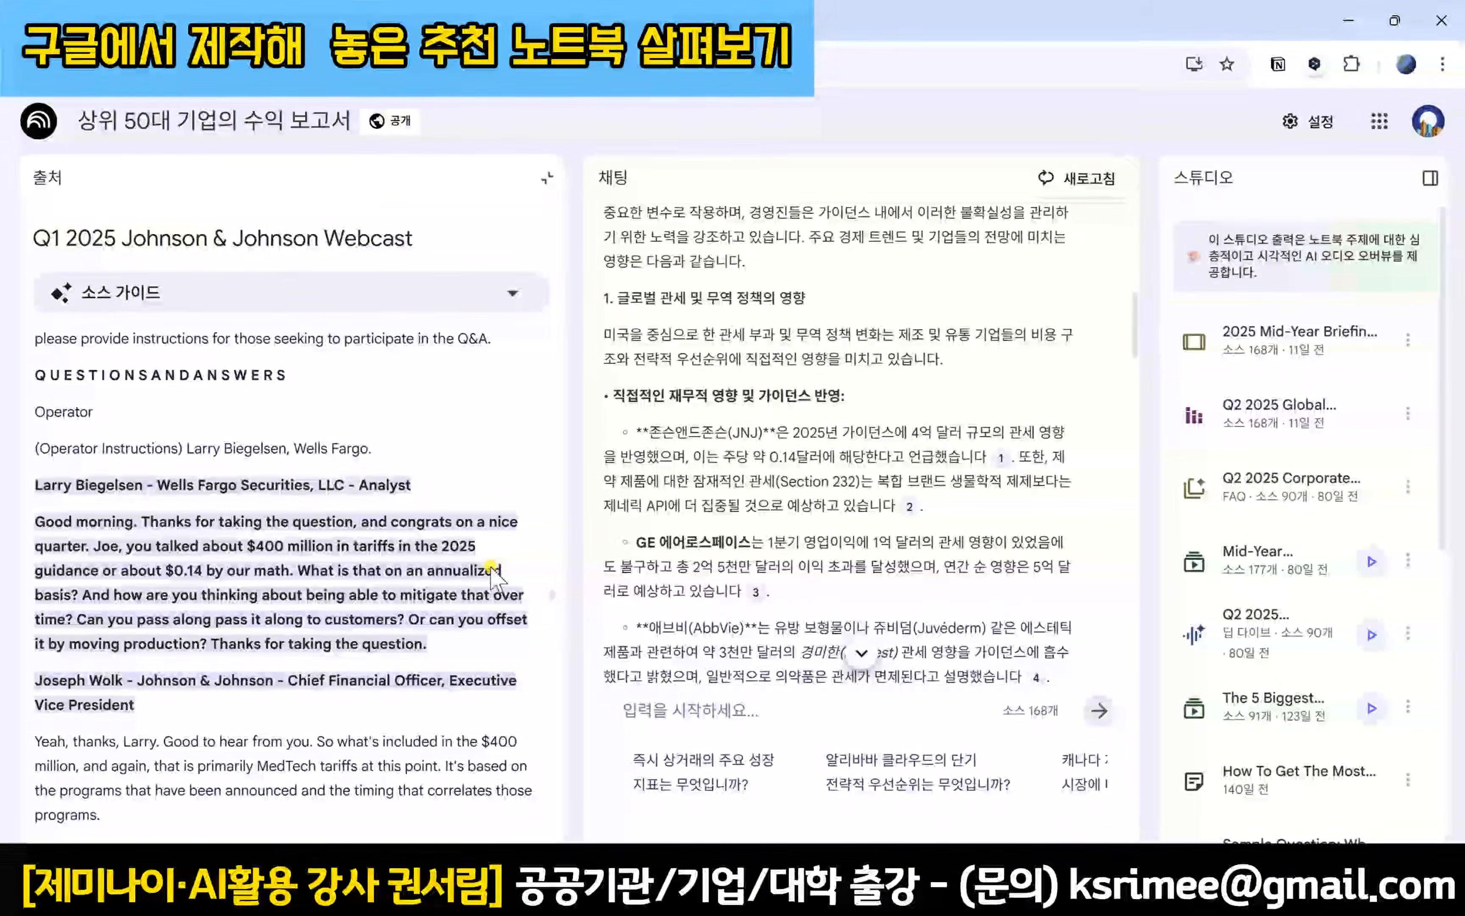
pyautogui.scroll(-6, 494, 570)
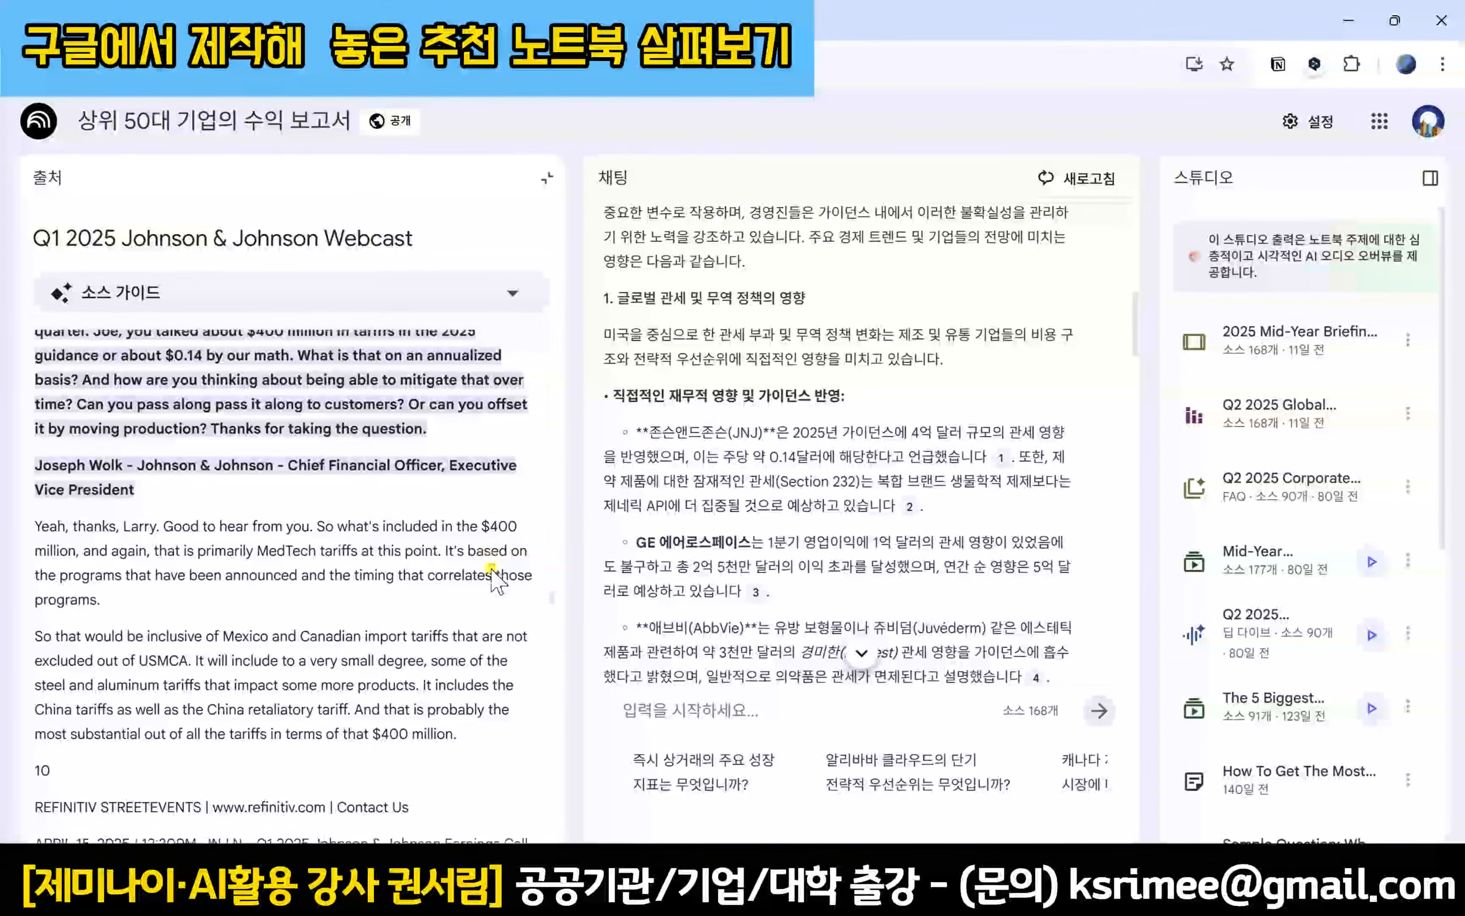
pyautogui.scroll(-5, 491, 572)
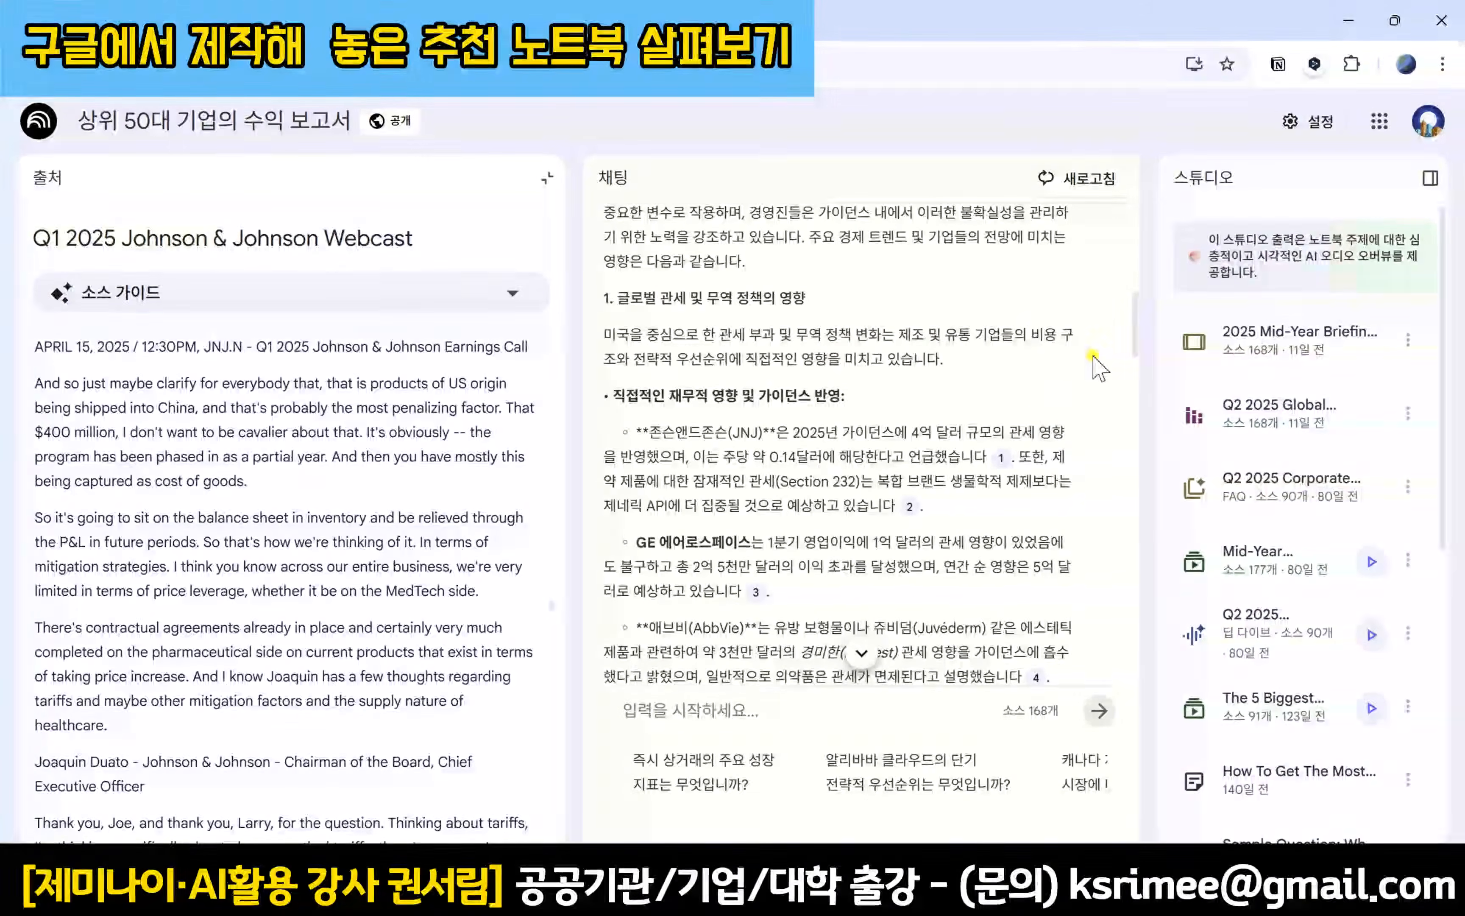
pyautogui.click(543, 178)
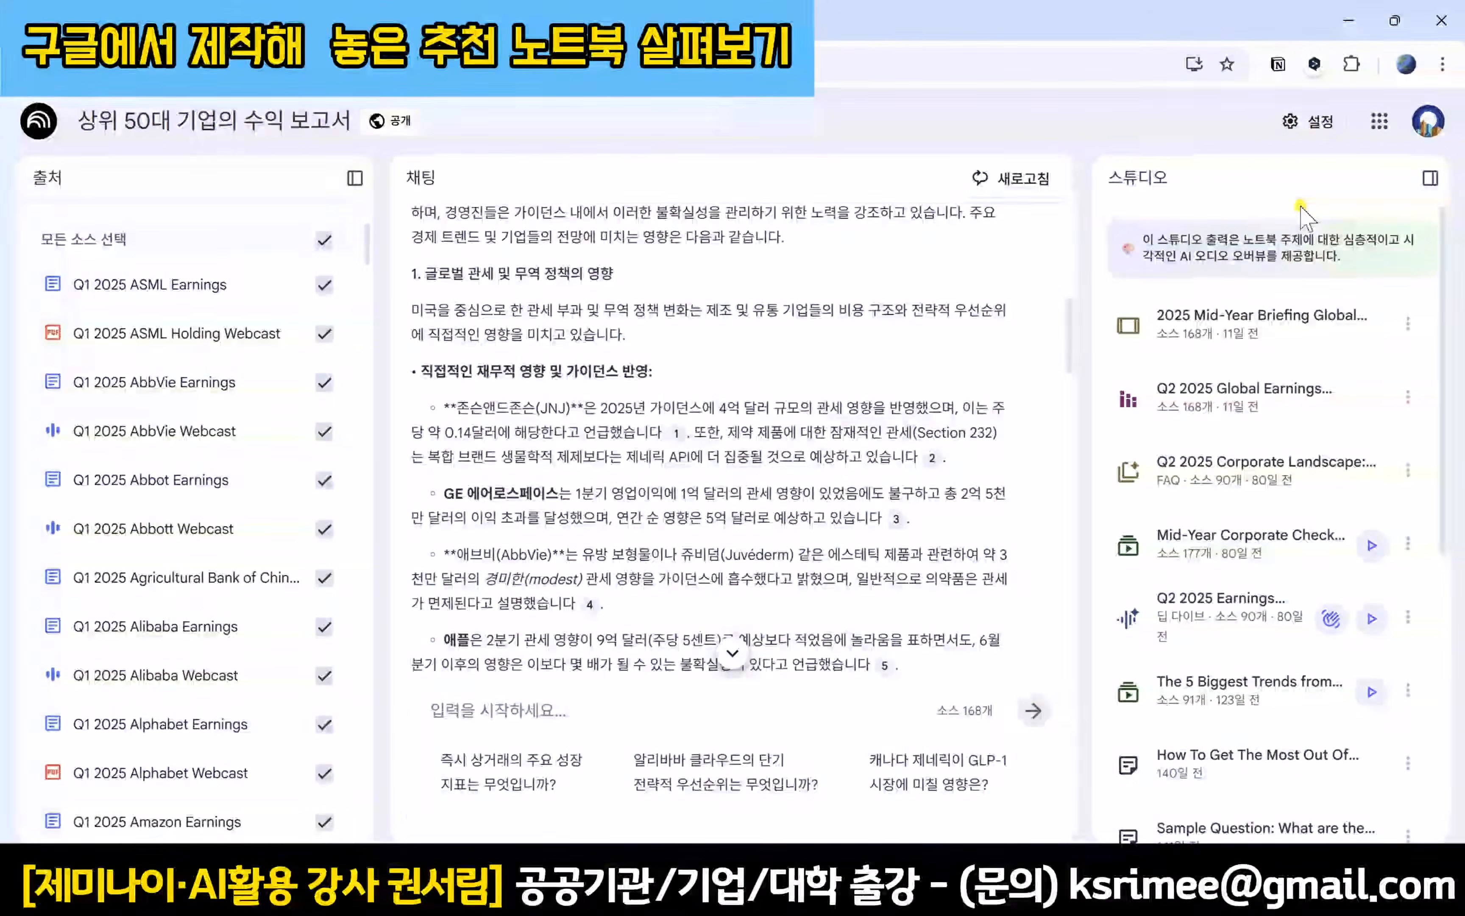
# Step: Open the studio's 2025 Mid-Year Briefing Global Leaders Strategy slide deck in the enlarged view and look through slides 2 to 10
pyautogui.click(1310, 327)
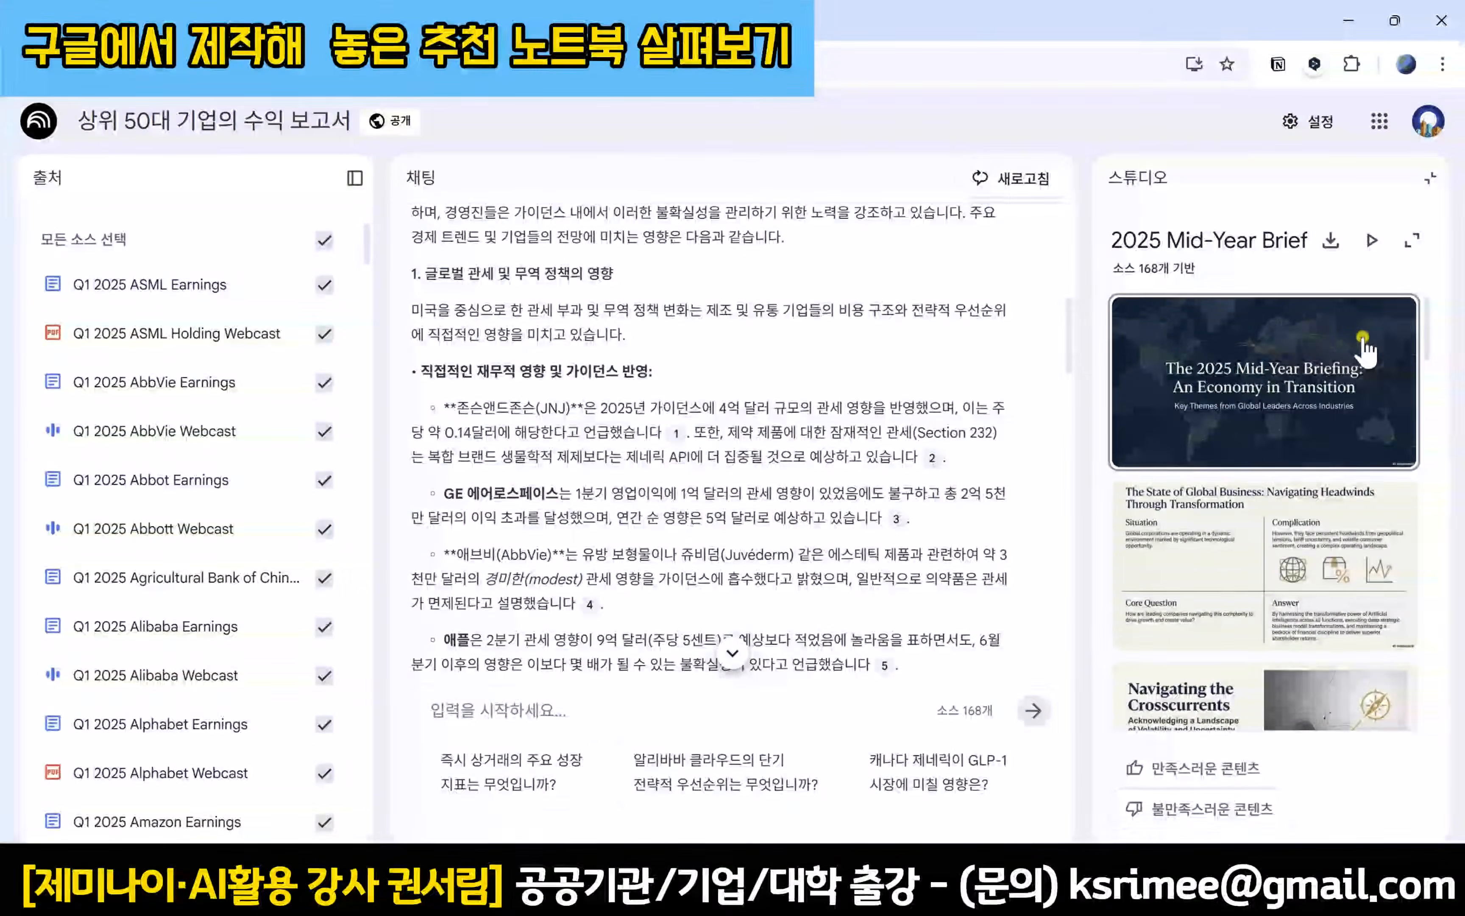
pyautogui.click(1412, 240)
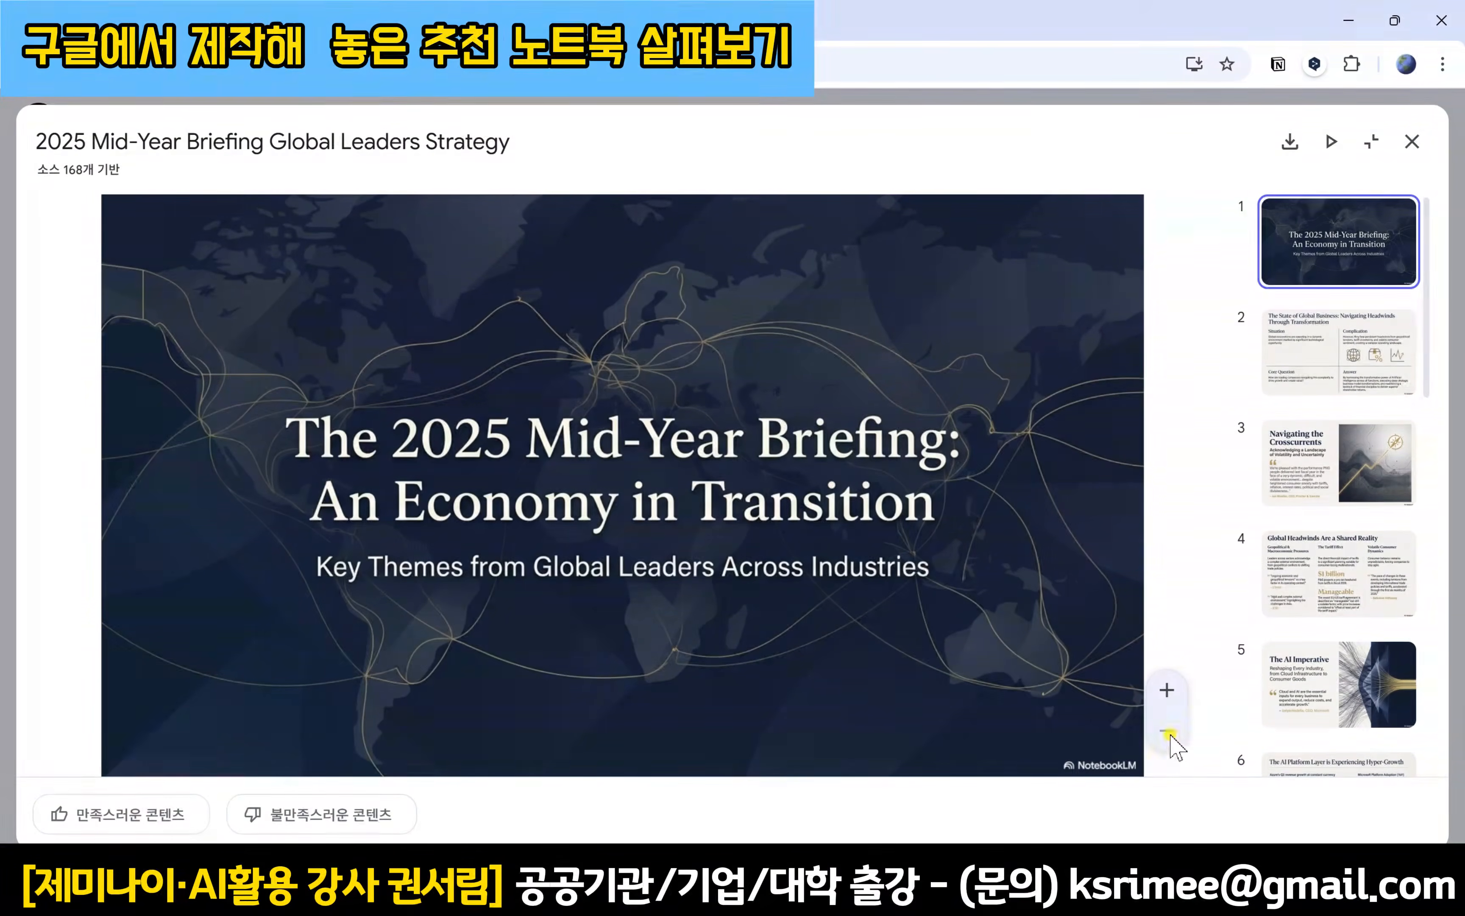
pyautogui.click(1382, 377)
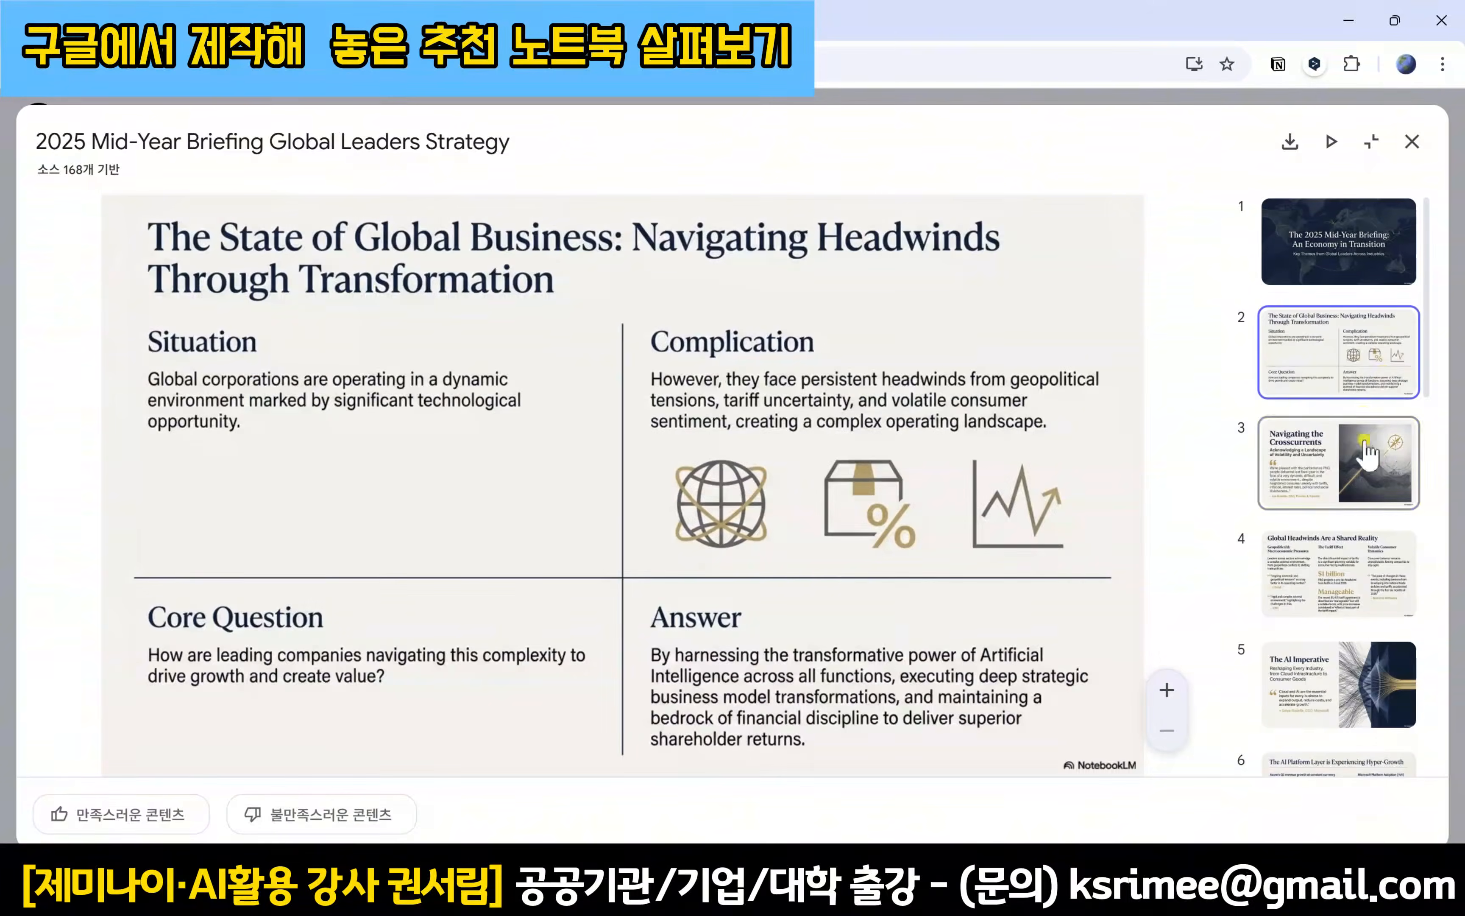
pyautogui.click(1352, 488)
pyautogui.click(1345, 567)
pyautogui.click(1384, 709)
pyautogui.click(1370, 712)
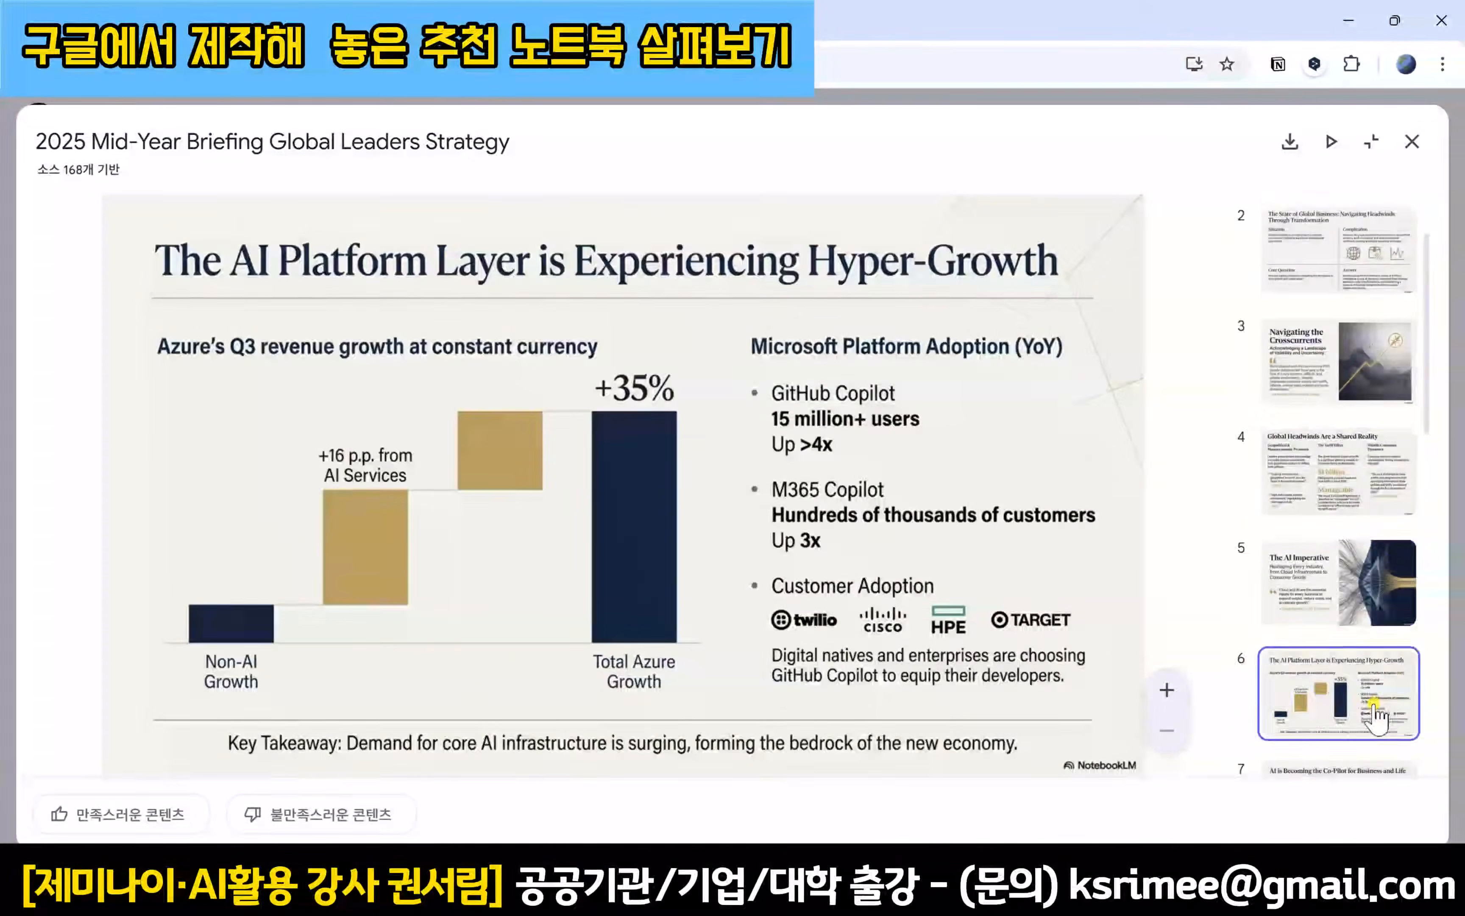
pyautogui.click(1359, 715)
pyautogui.click(1357, 715)
pyautogui.click(1356, 715)
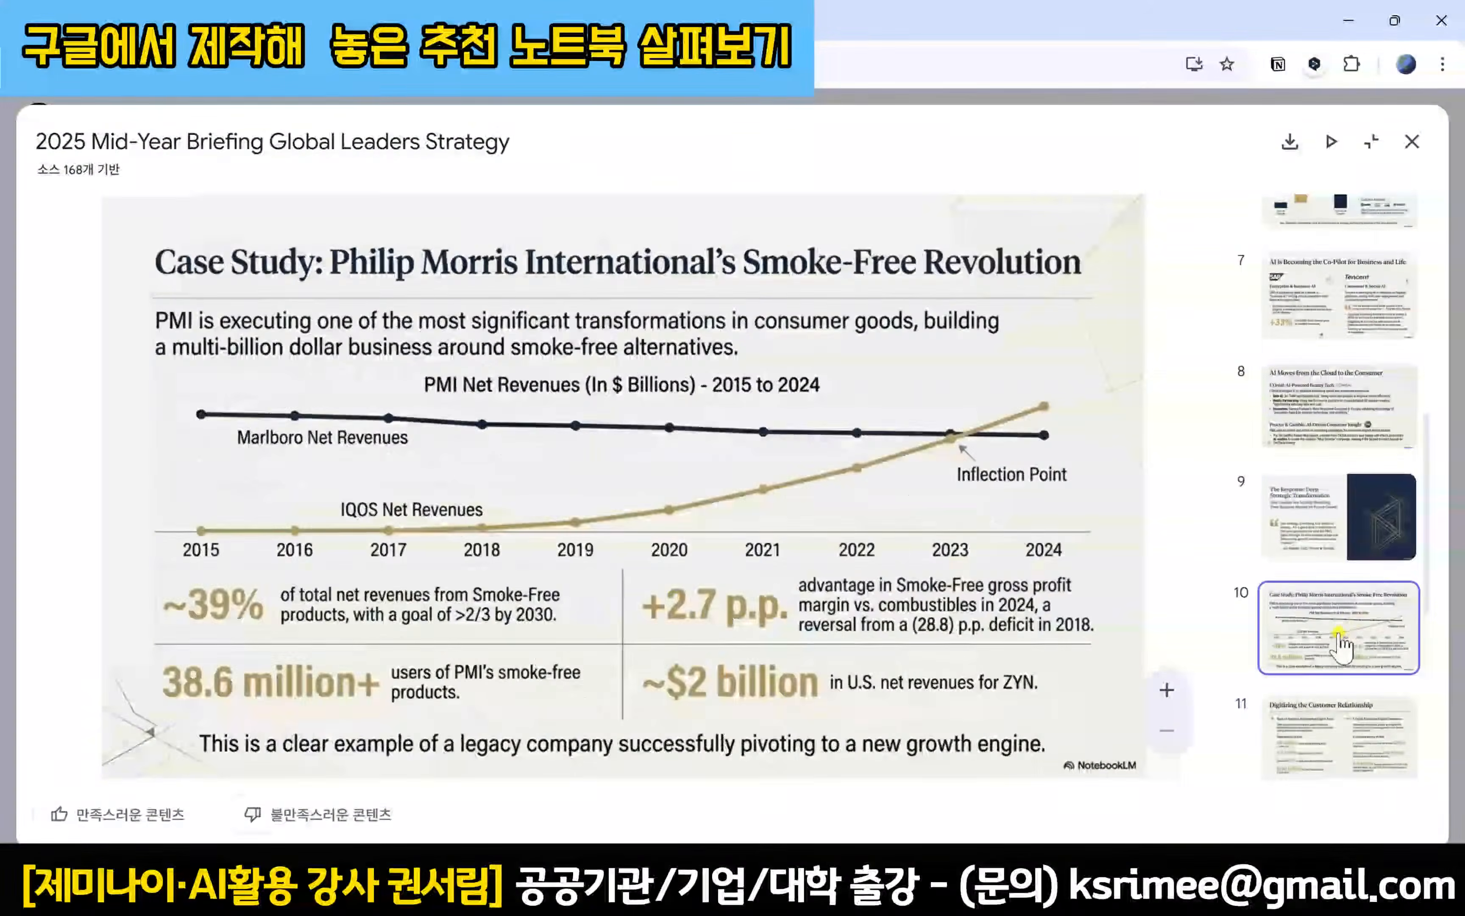
# Step: Revisit slides 3 to 6 of the briefing slide deck, skim the remaining slide thumbnails up to 15, and close the deck
pyautogui.scroll(10, 1338, 484)
pyautogui.click(1293, 376)
pyautogui.click(1360, 512)
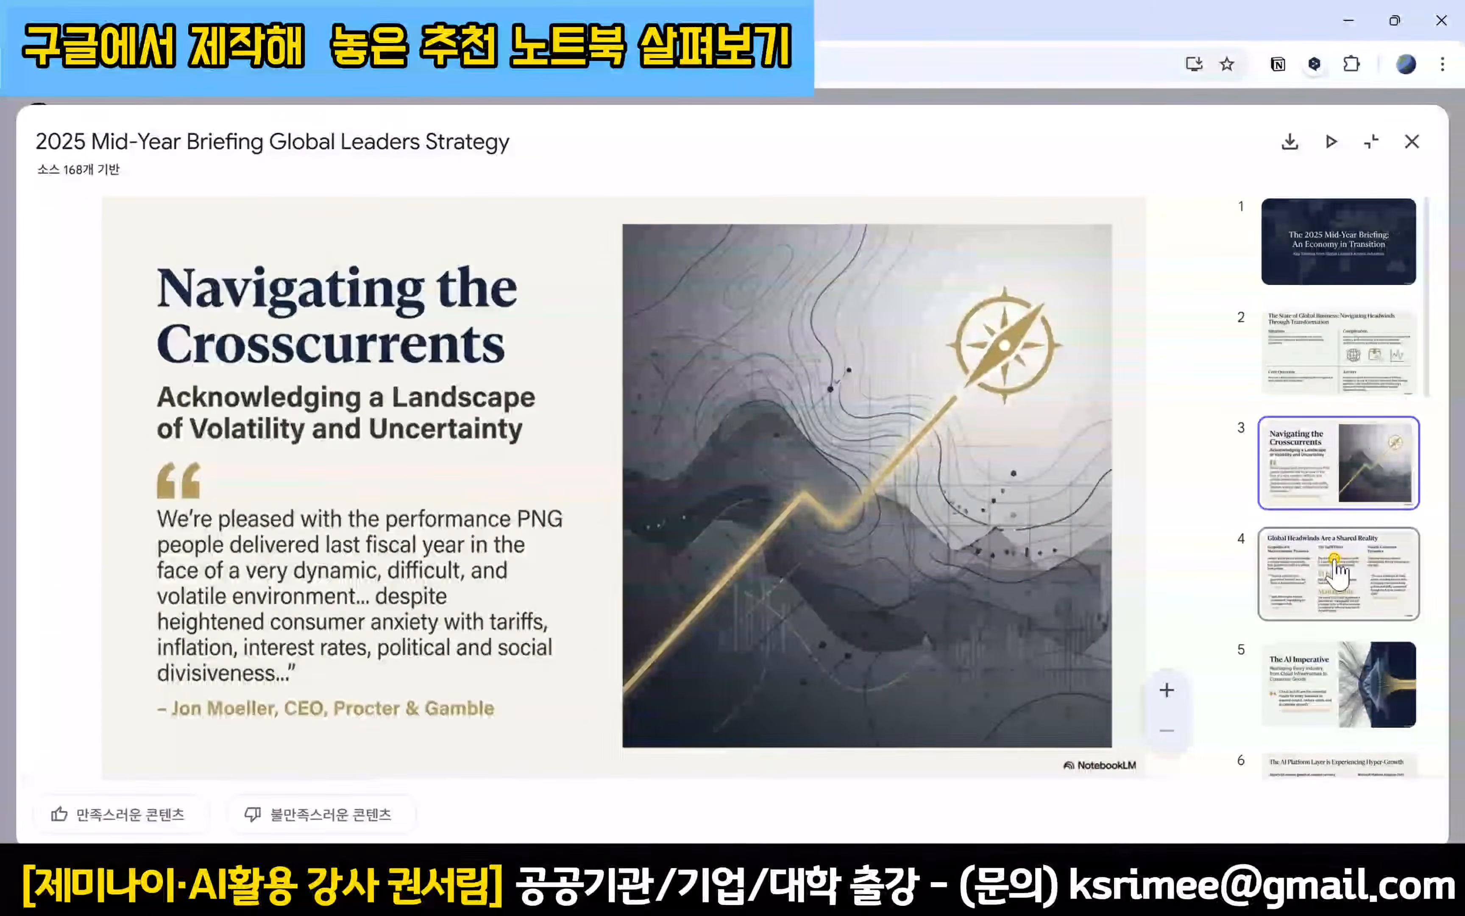
pyautogui.click(1333, 573)
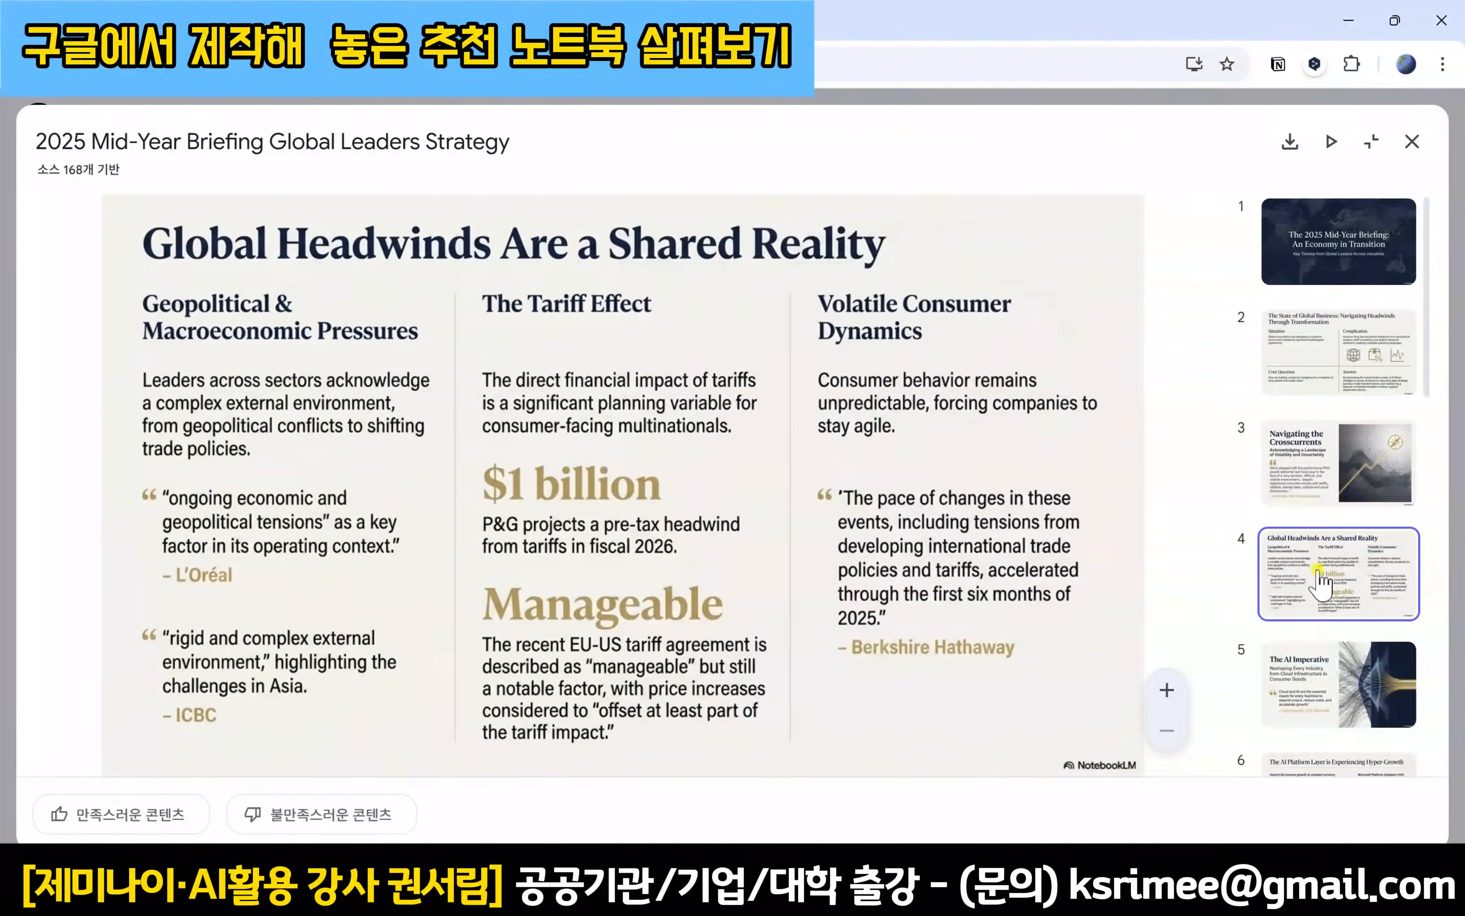
pyautogui.click(1356, 658)
pyautogui.scroll(-2, 1332, 673)
pyautogui.click(1327, 685)
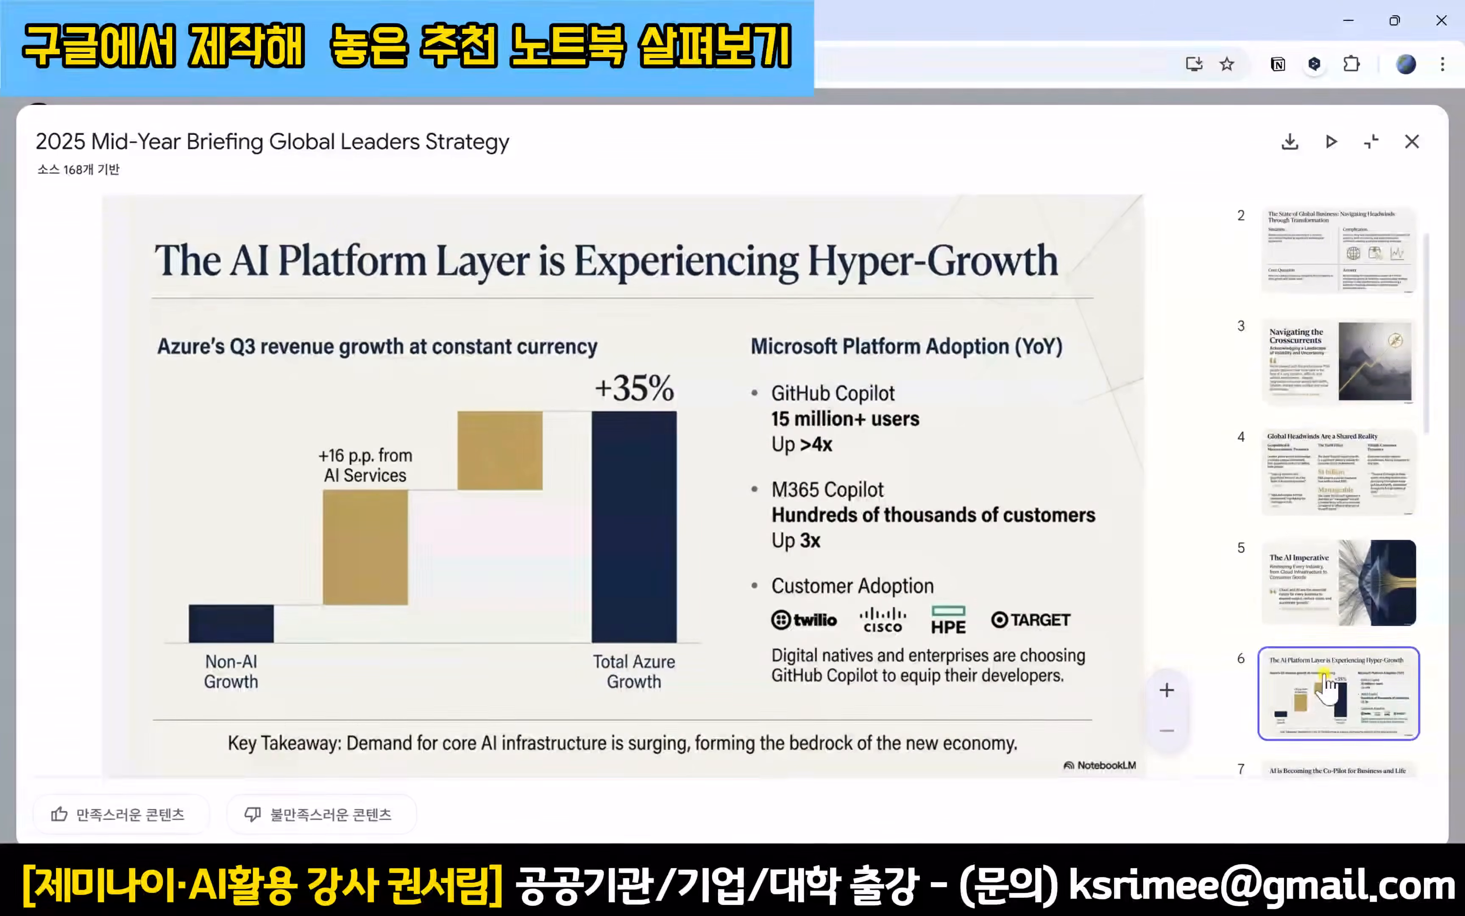
pyautogui.scroll(-10, 1329, 666)
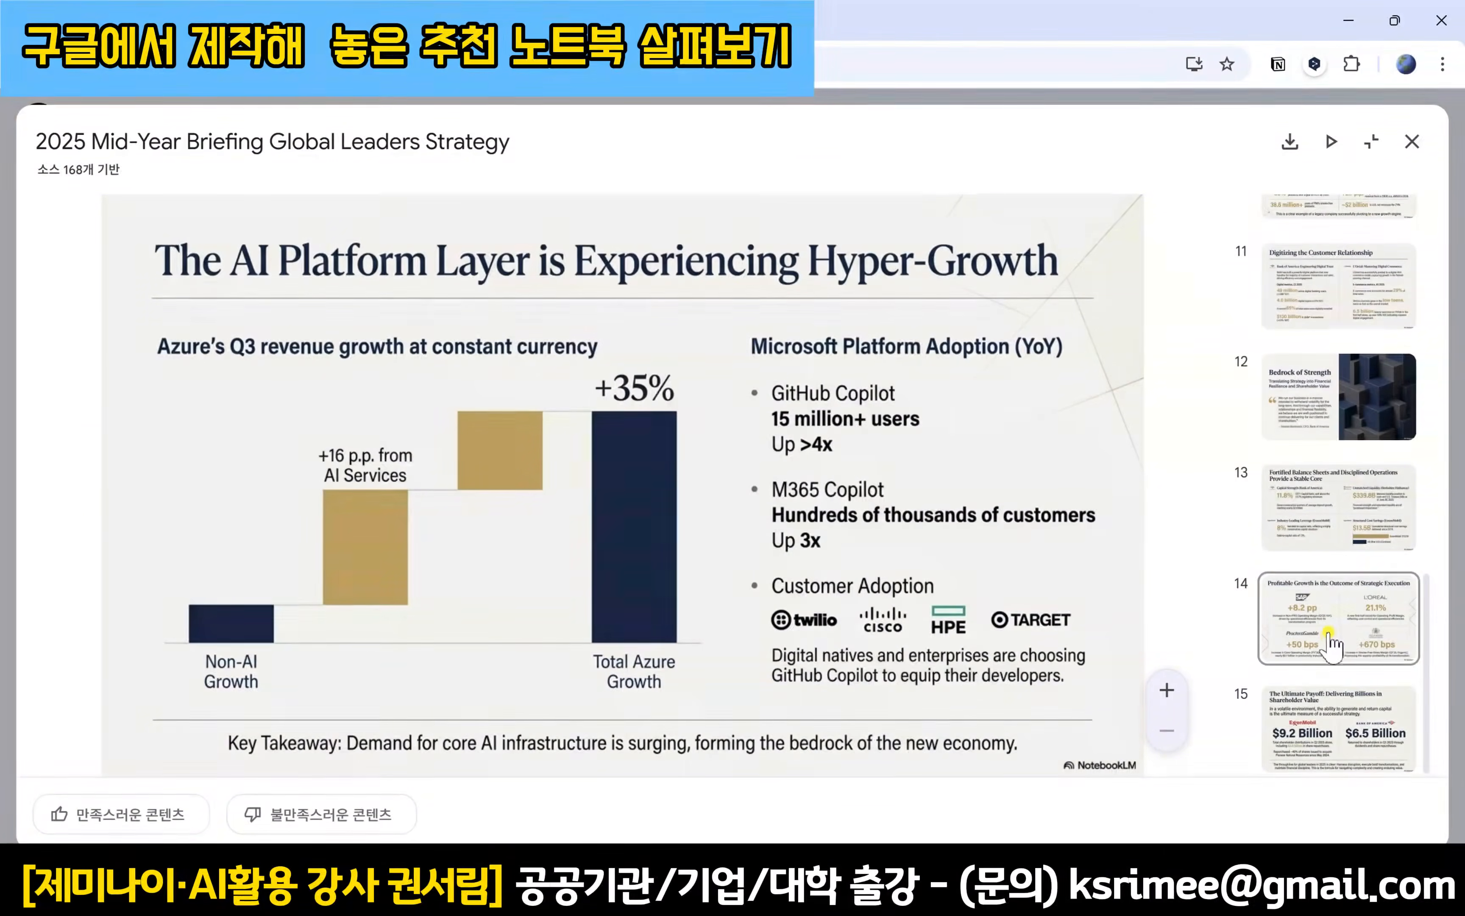
pyautogui.click(1412, 141)
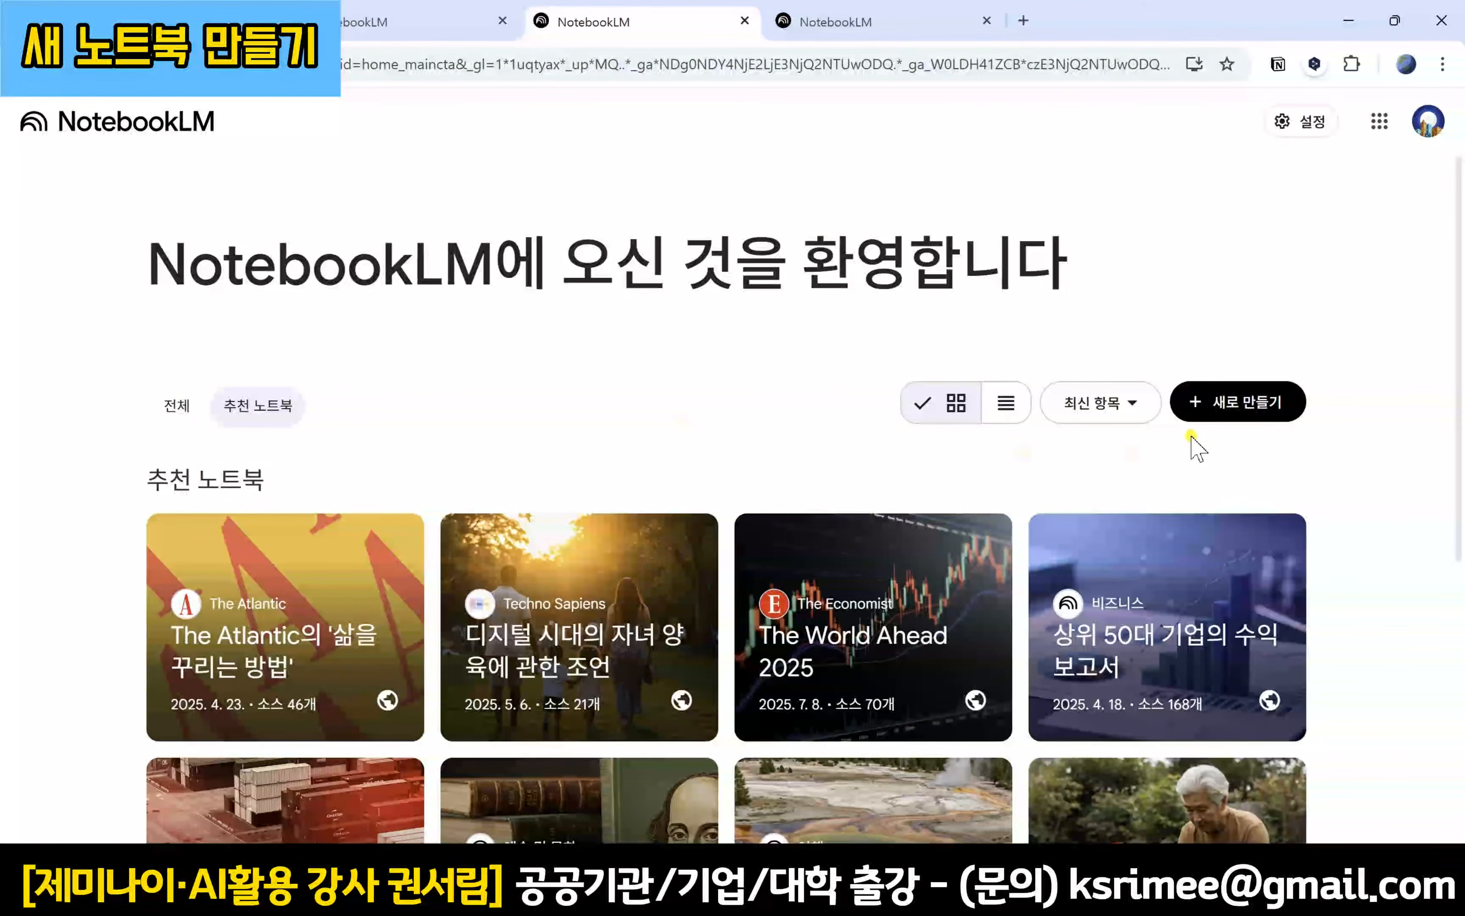
# Step: Create a new notebook, look over the source options it offers, and dismiss the add-source dialog
pyautogui.click(1252, 412)
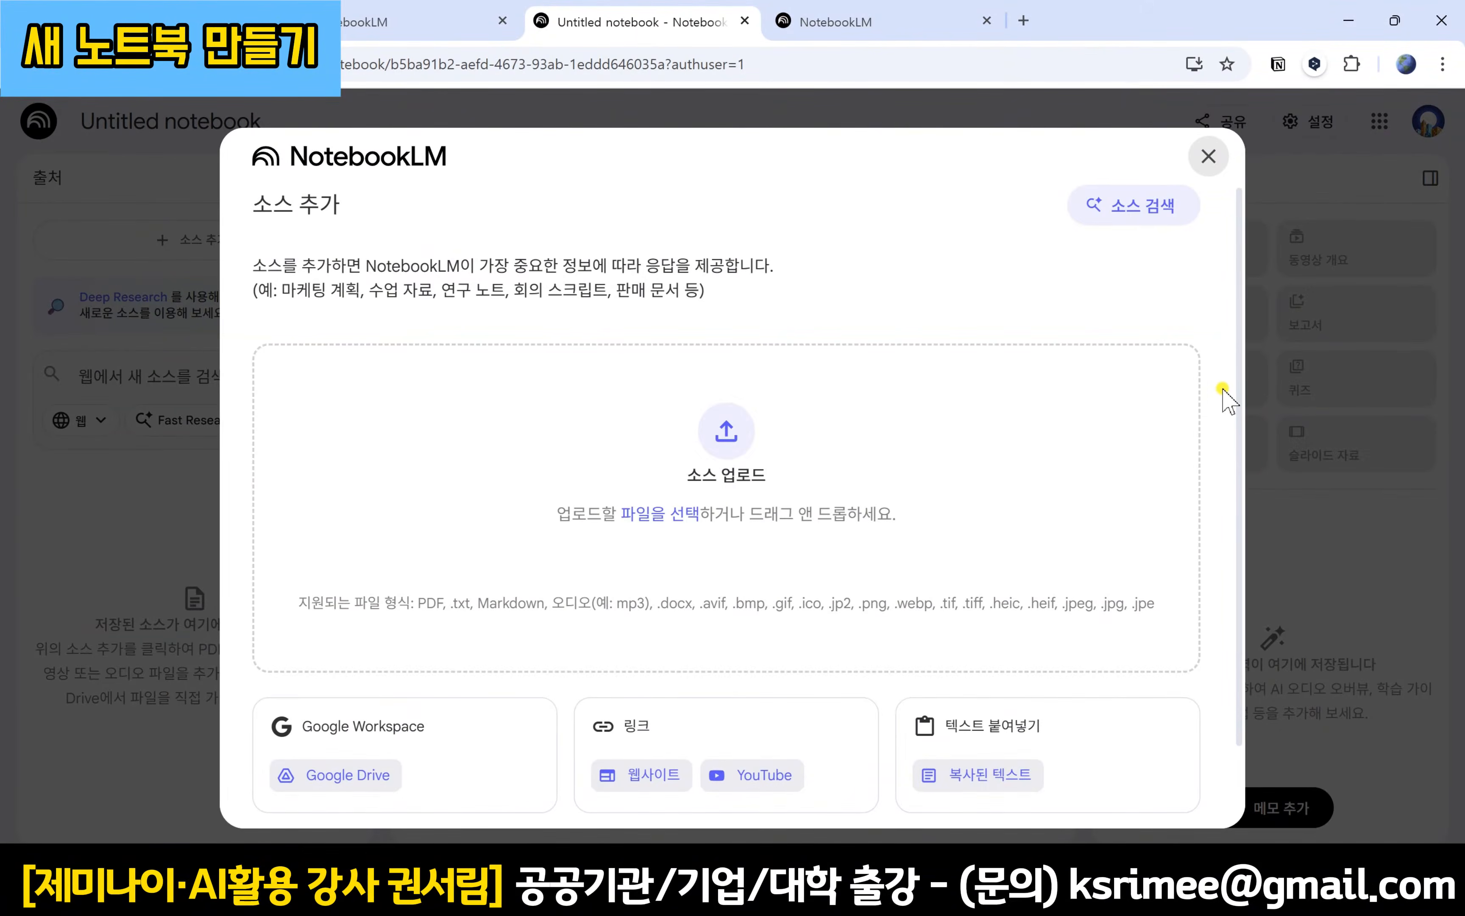
pyautogui.scroll(-2, 1223, 389)
pyautogui.scroll(2, 1226, 390)
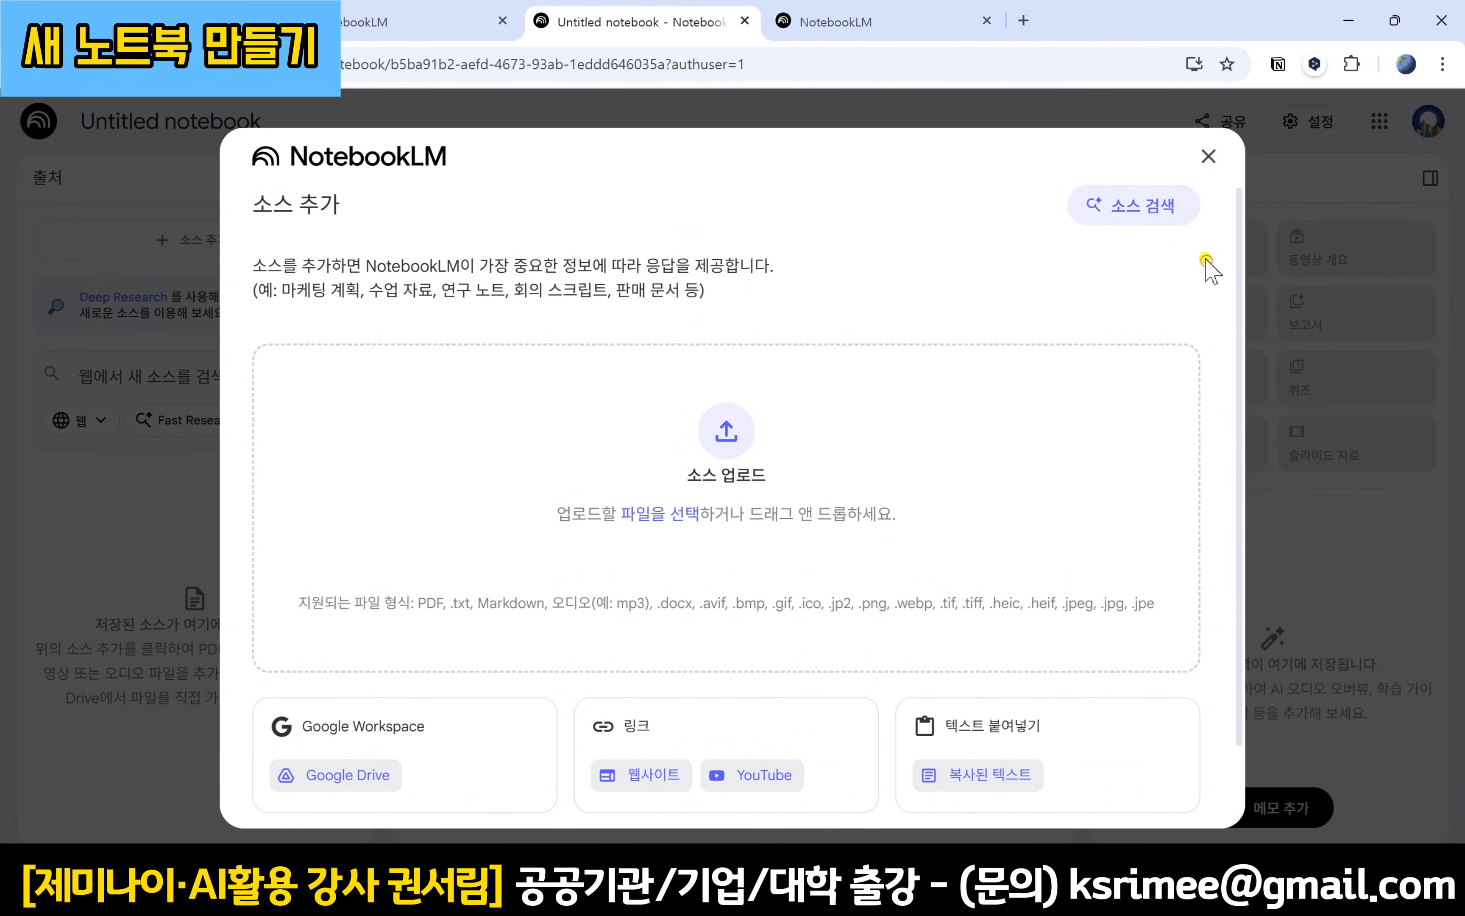
pyautogui.click(1211, 162)
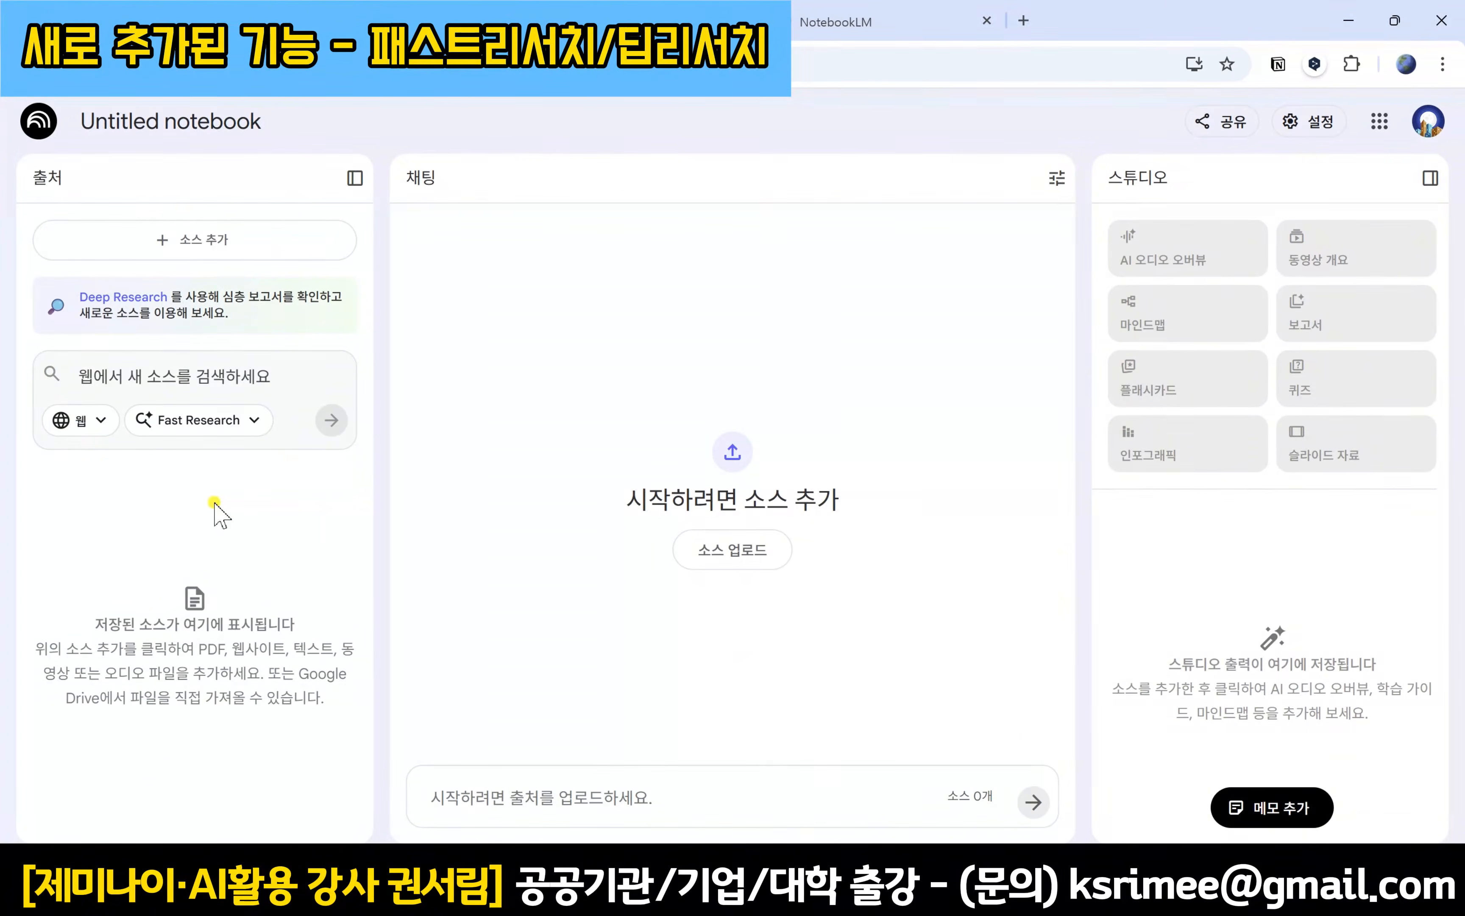
# Step: View the Fast Research and Deep Research modes offered for the web source search, and close the list
pyautogui.click(240, 422)
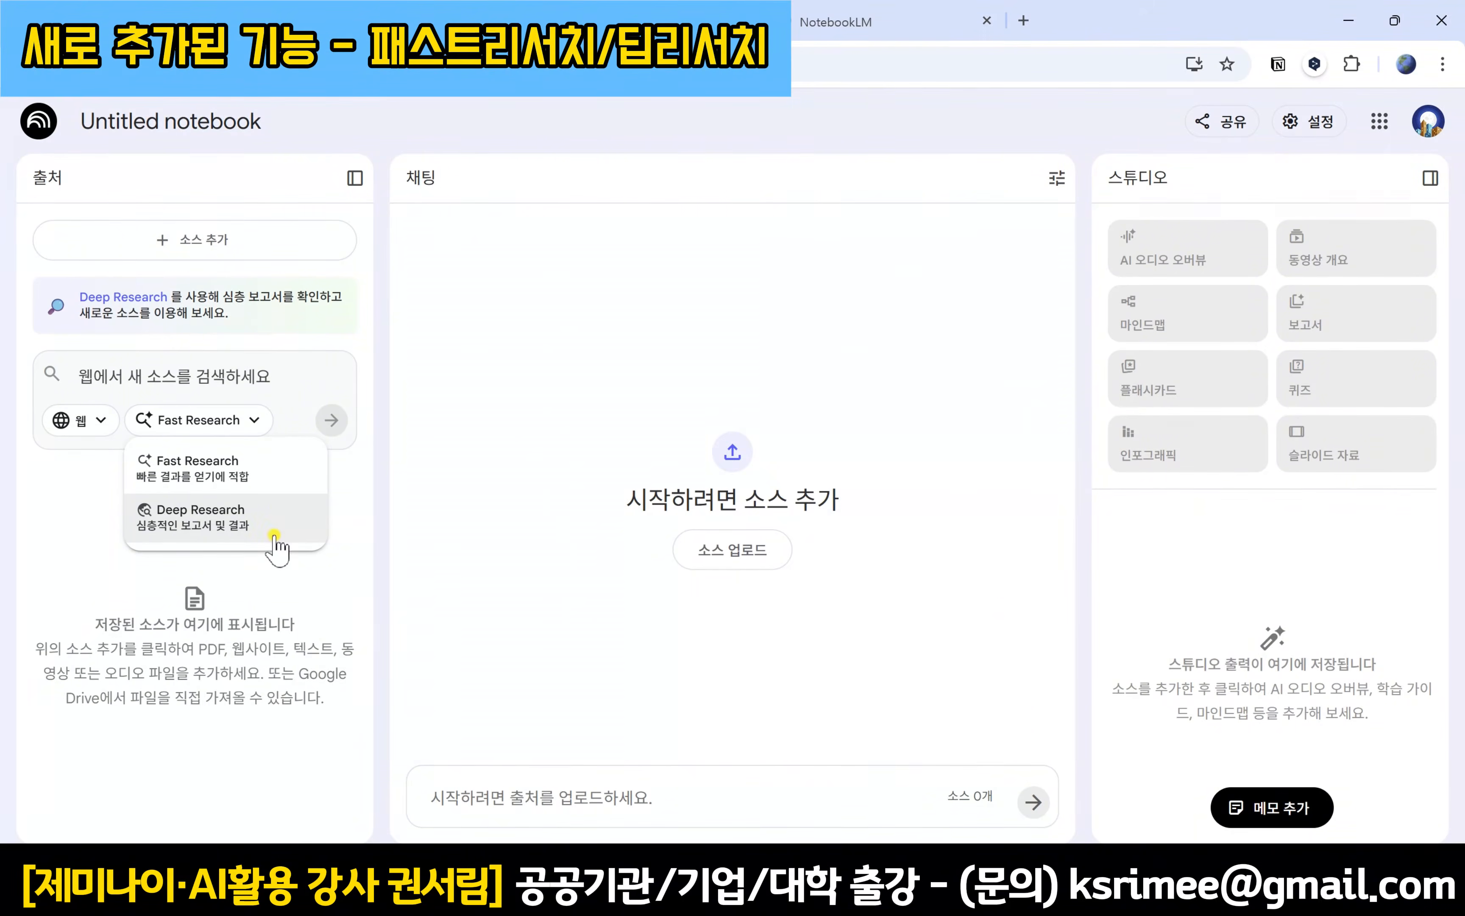
pyautogui.click(340, 588)
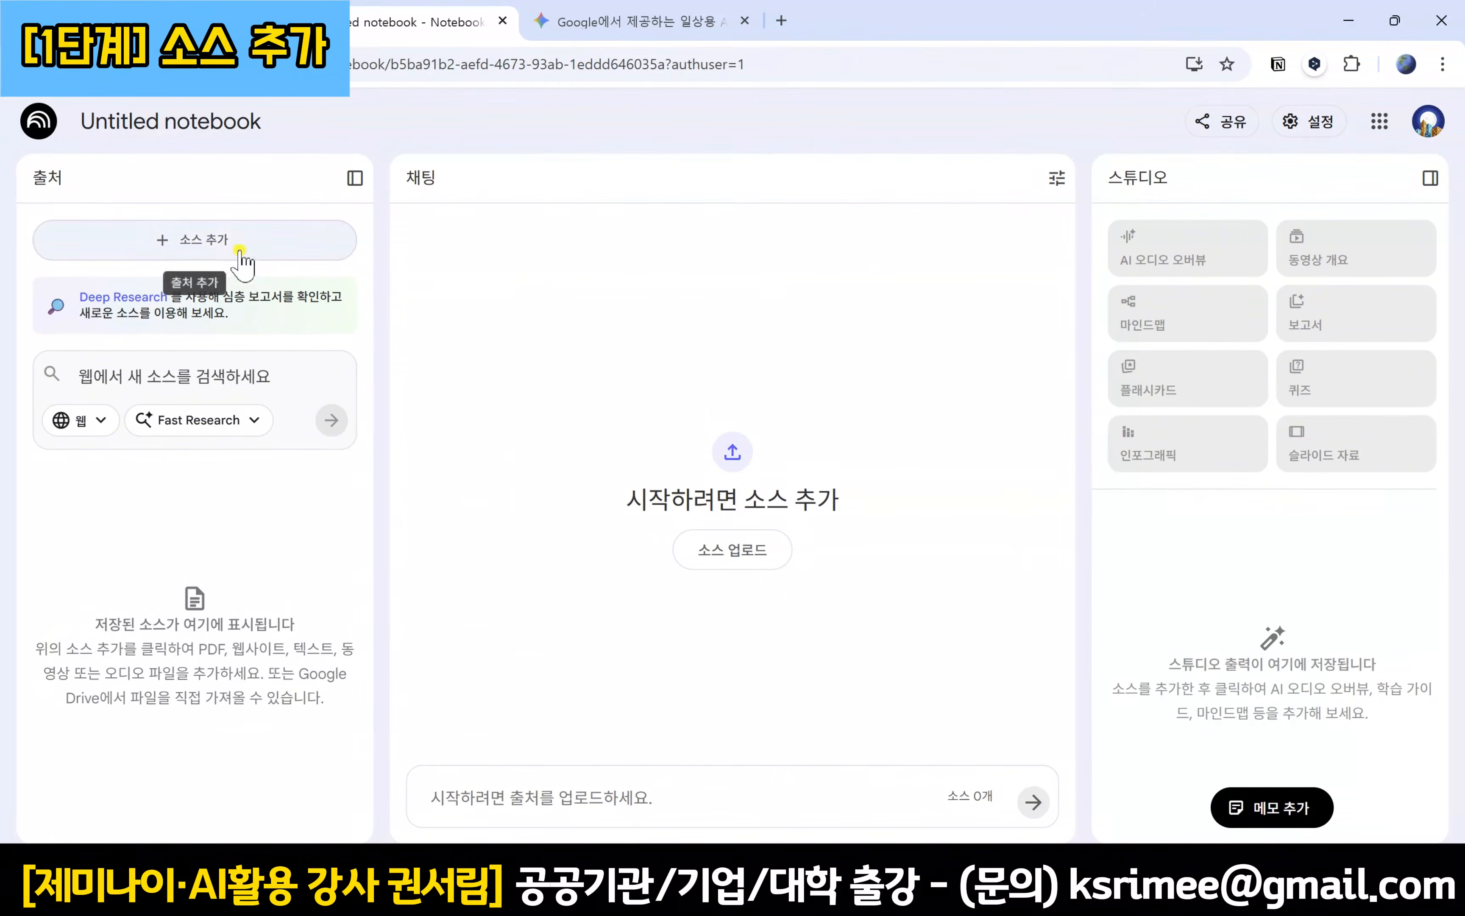
# Step: Open the add-source dialog and review its file upload, Google Workspace, link and pasted-text options
pyautogui.click(217, 249)
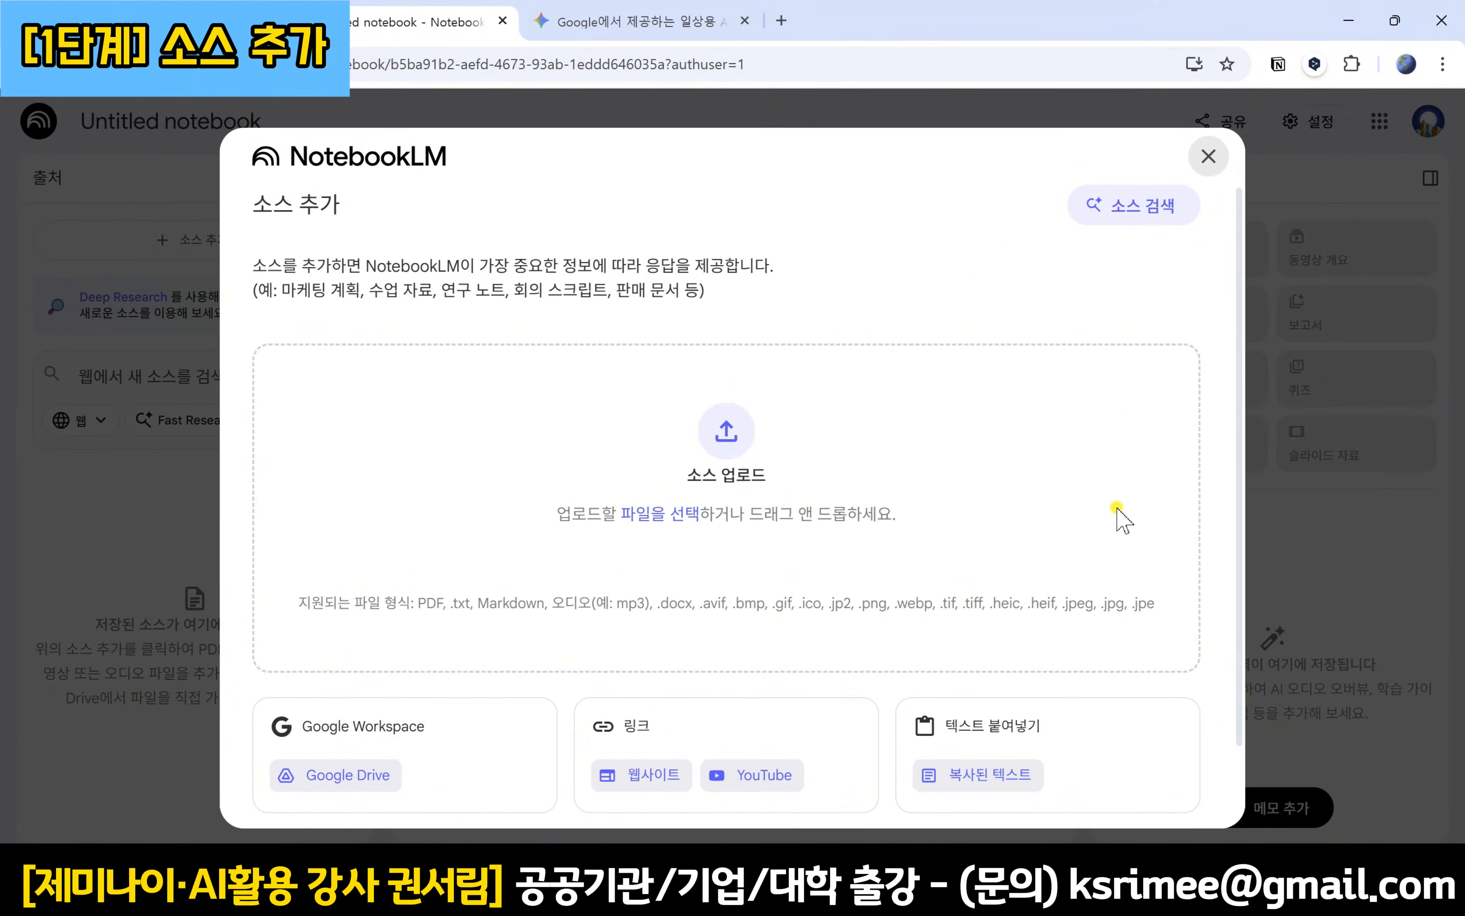
pyautogui.scroll(-3, 1118, 524)
pyautogui.scroll(3, 1116, 514)
pyautogui.scroll(-1, 1118, 526)
pyautogui.scroll(-1, 1114, 515)
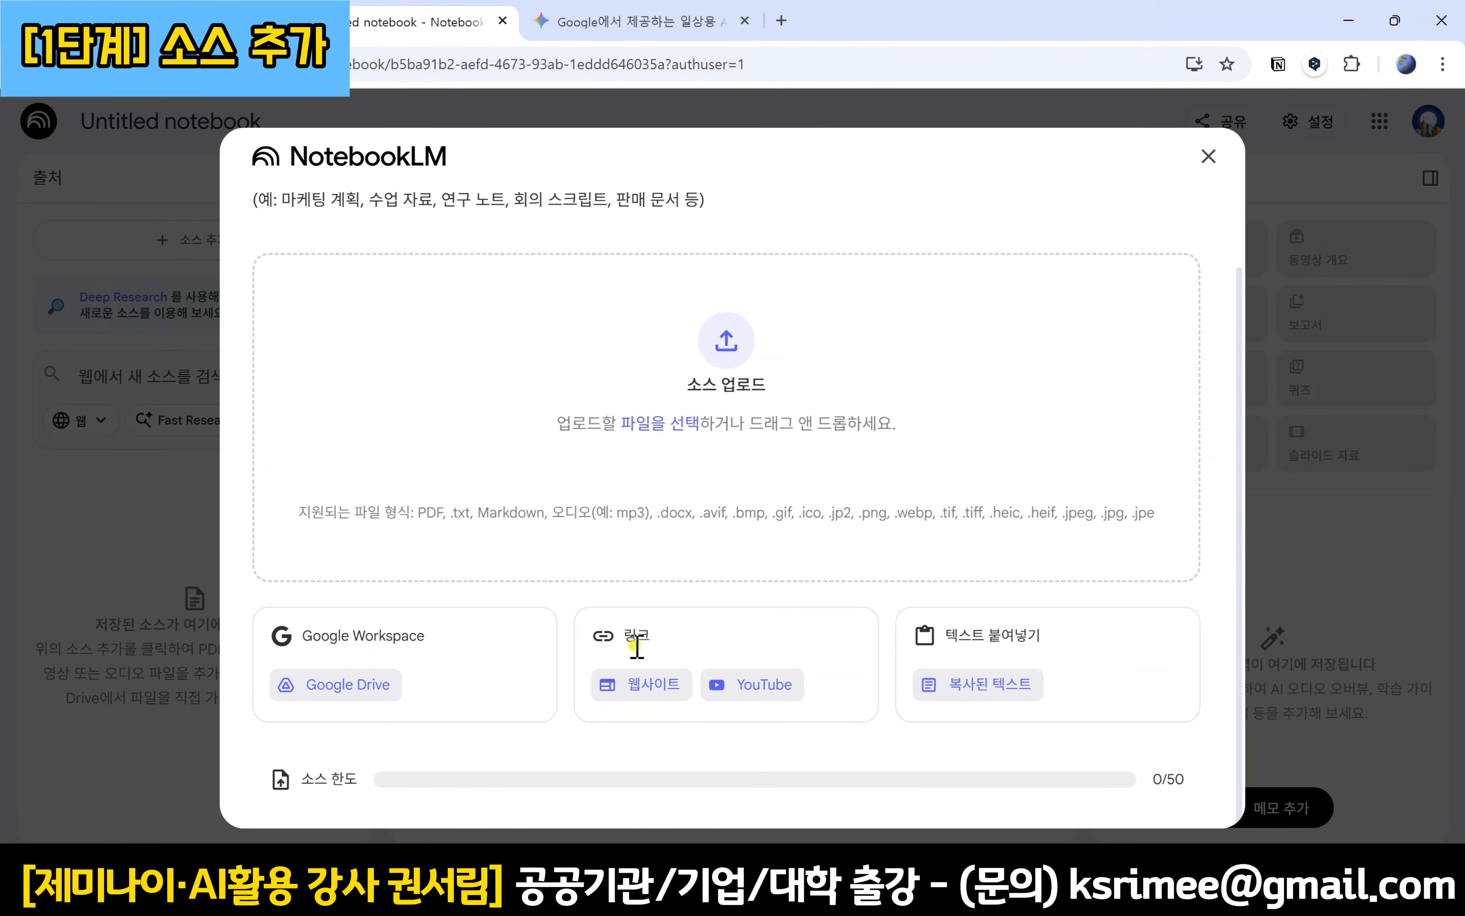
# Step: Look at the YouTube URL form and the copied-text form for new sources, closing each without adding anything
pyautogui.click(749, 703)
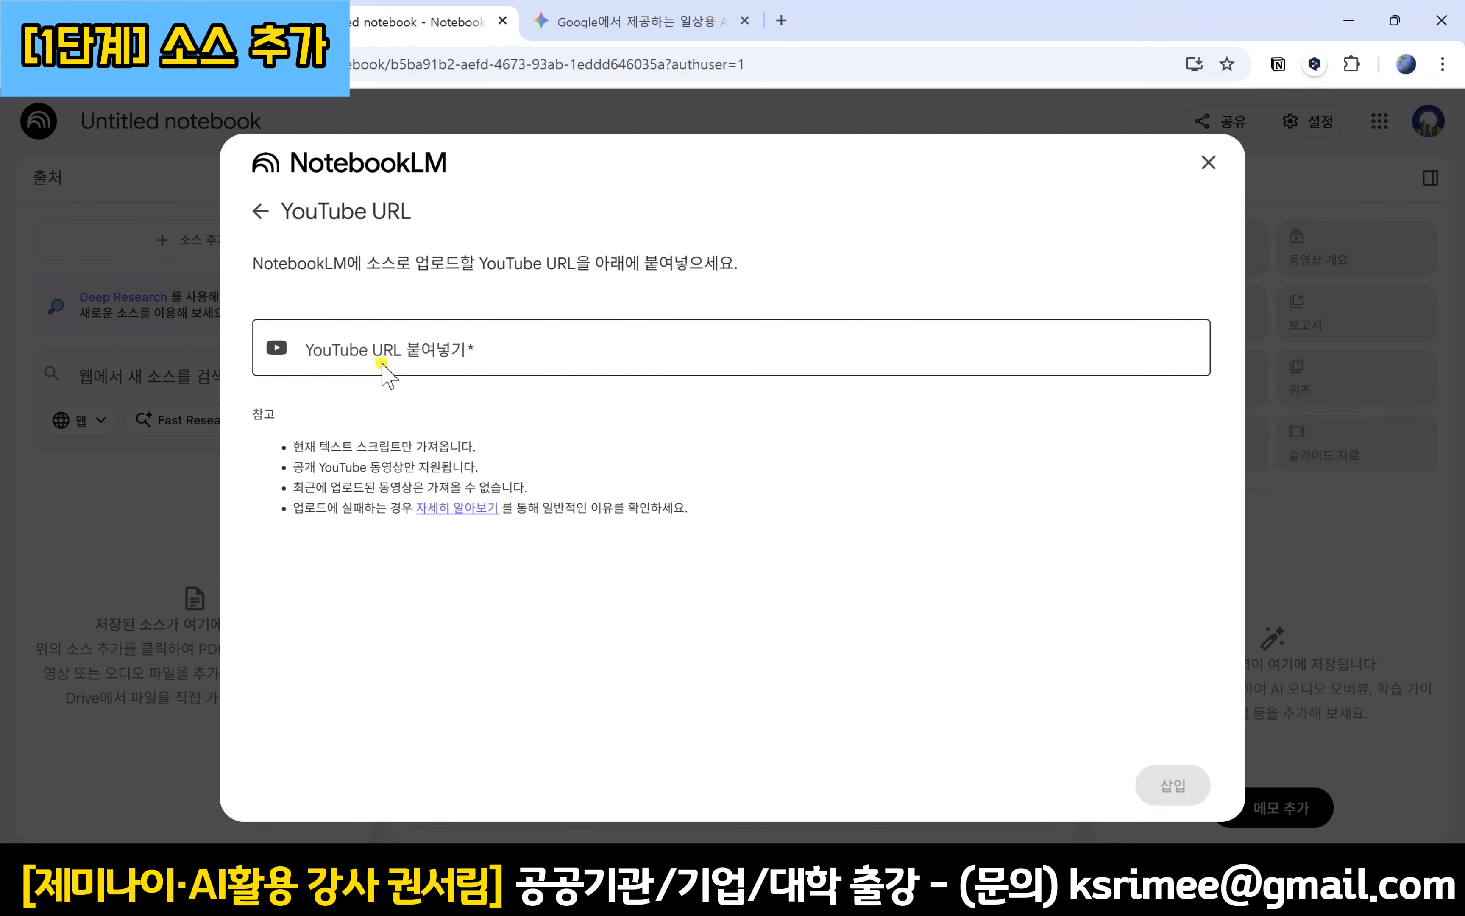
pyautogui.click(1217, 176)
pyautogui.click(289, 242)
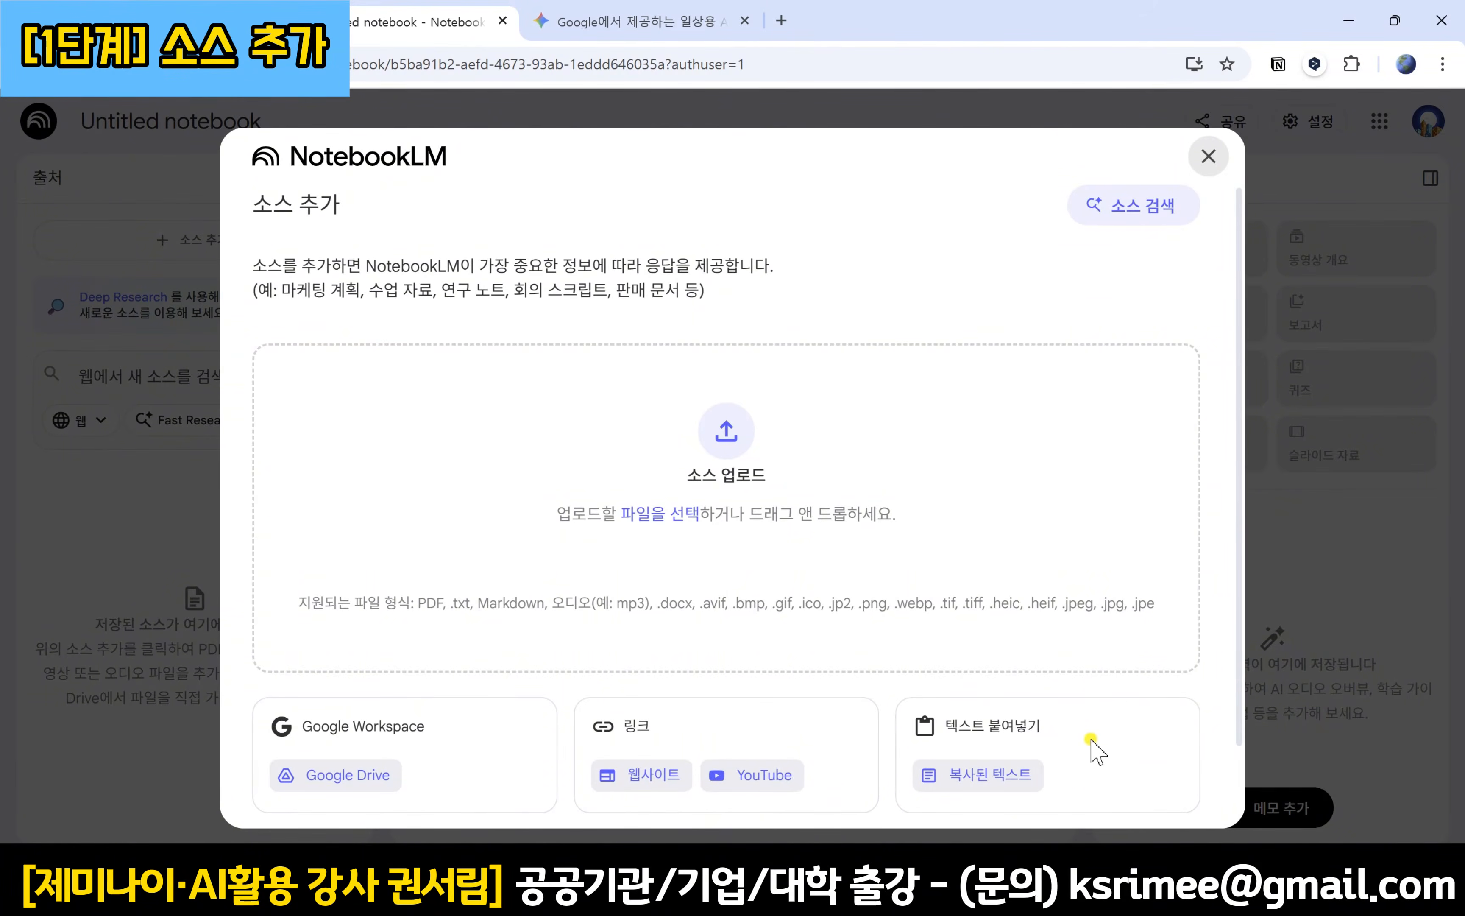
pyautogui.click(979, 778)
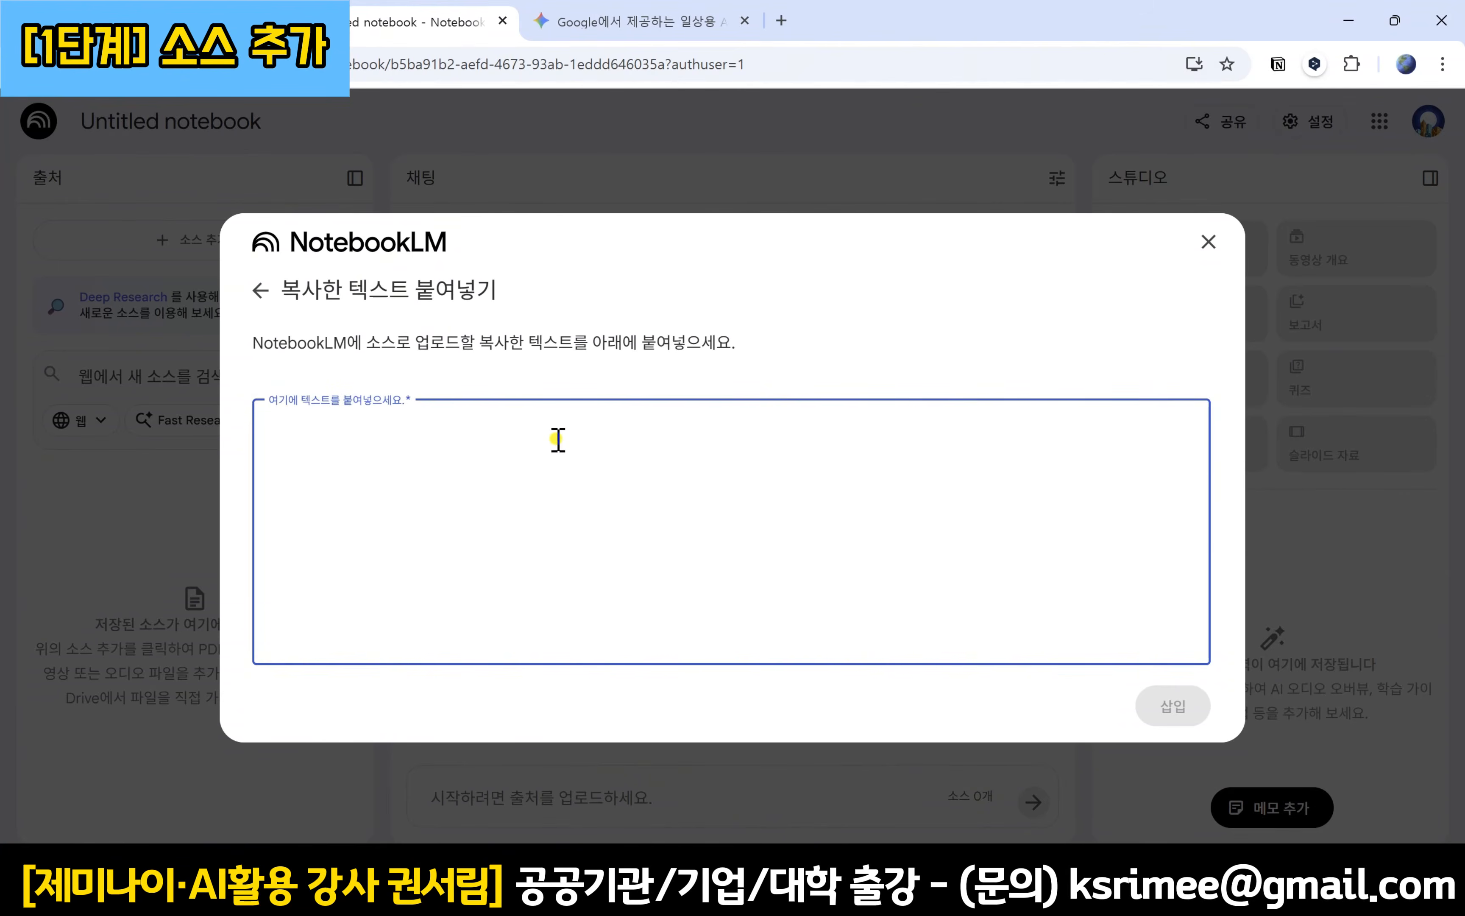
pyautogui.press('Escape')
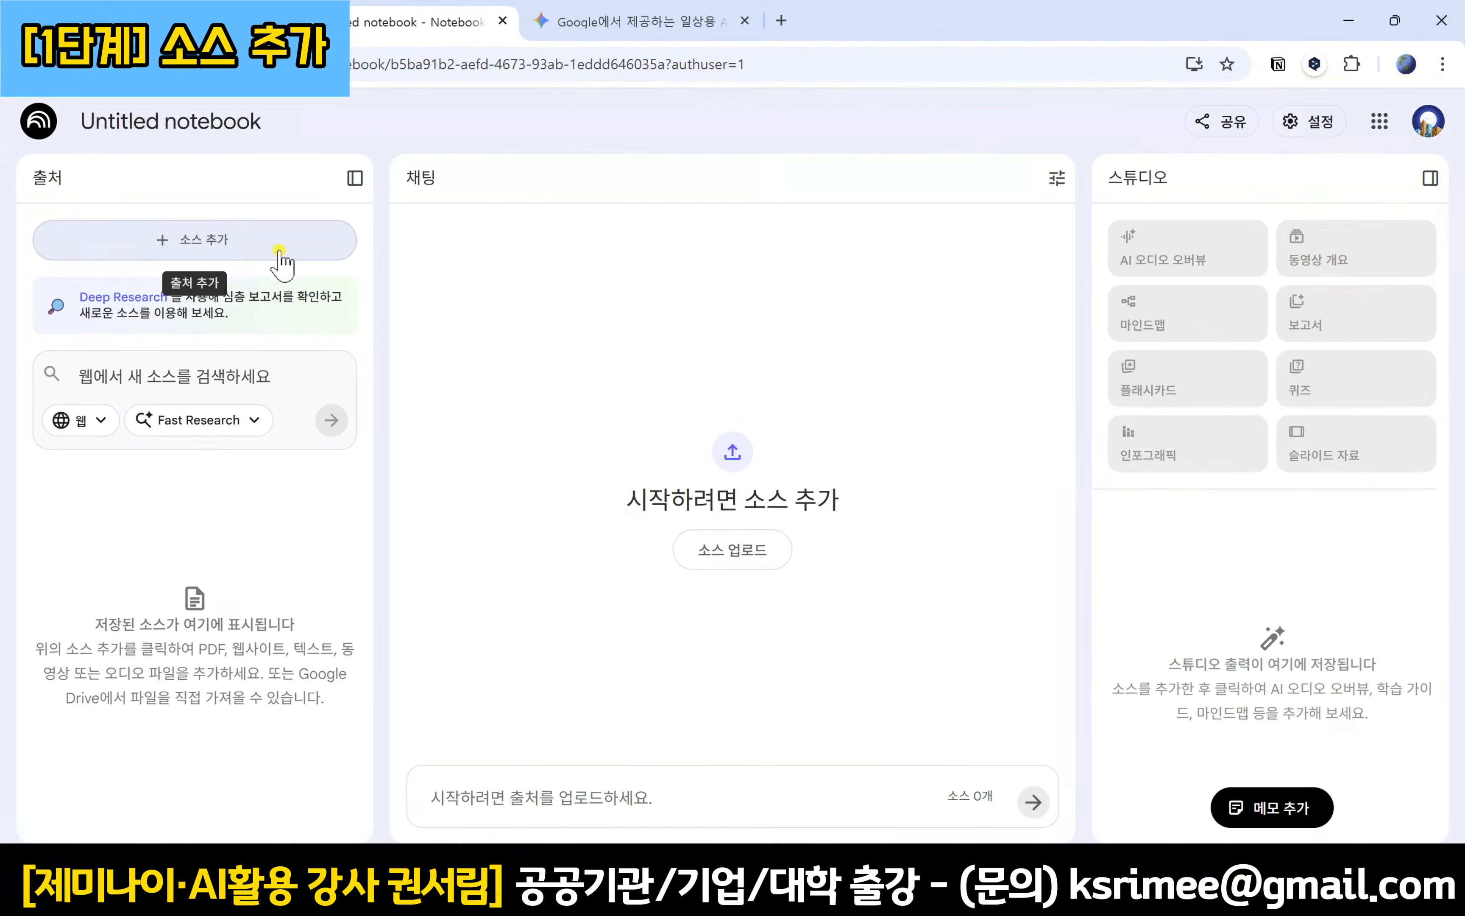
# Step: Reopen the add-source dialog, check the notebook's source limit, and open the website URL form
pyautogui.click(240, 248)
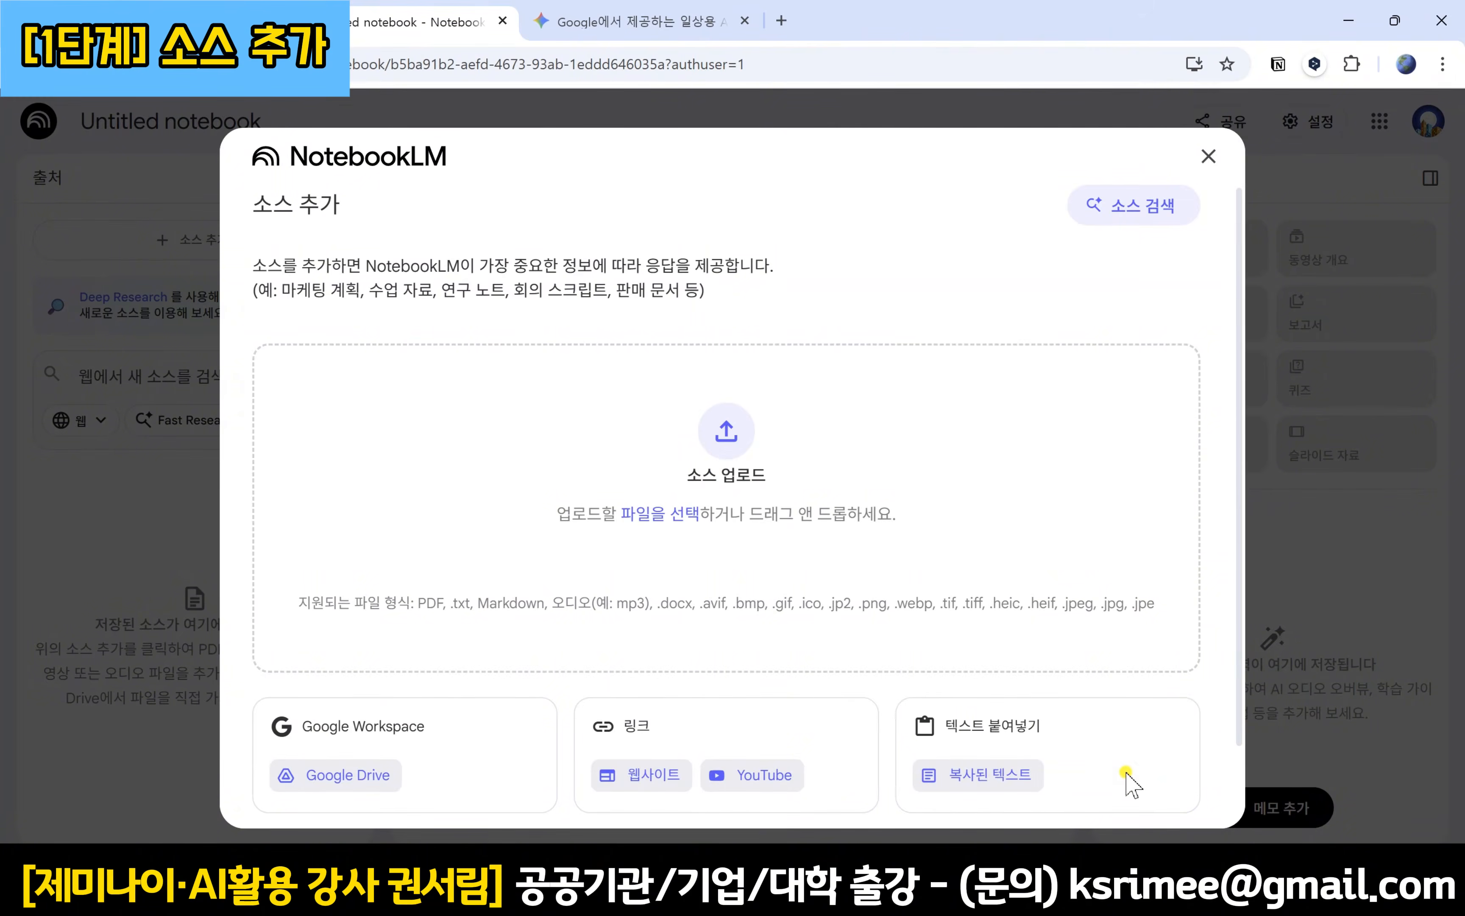
pyautogui.scroll(-3, 1130, 784)
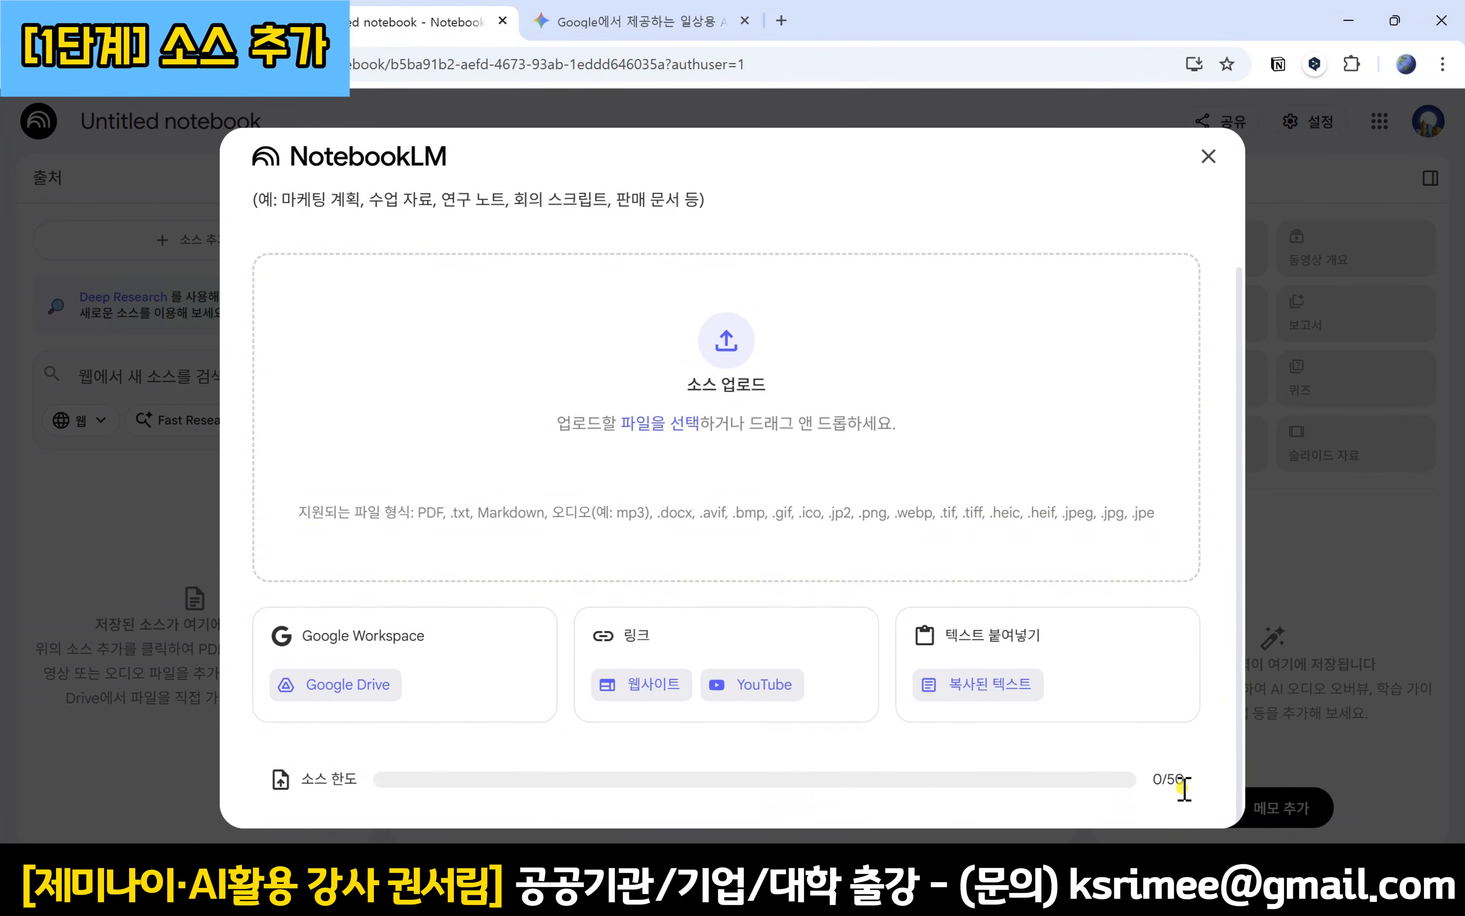
pyautogui.moveTo(1155, 800); pyautogui.dragTo(1198, 801)
pyautogui.click(1209, 802)
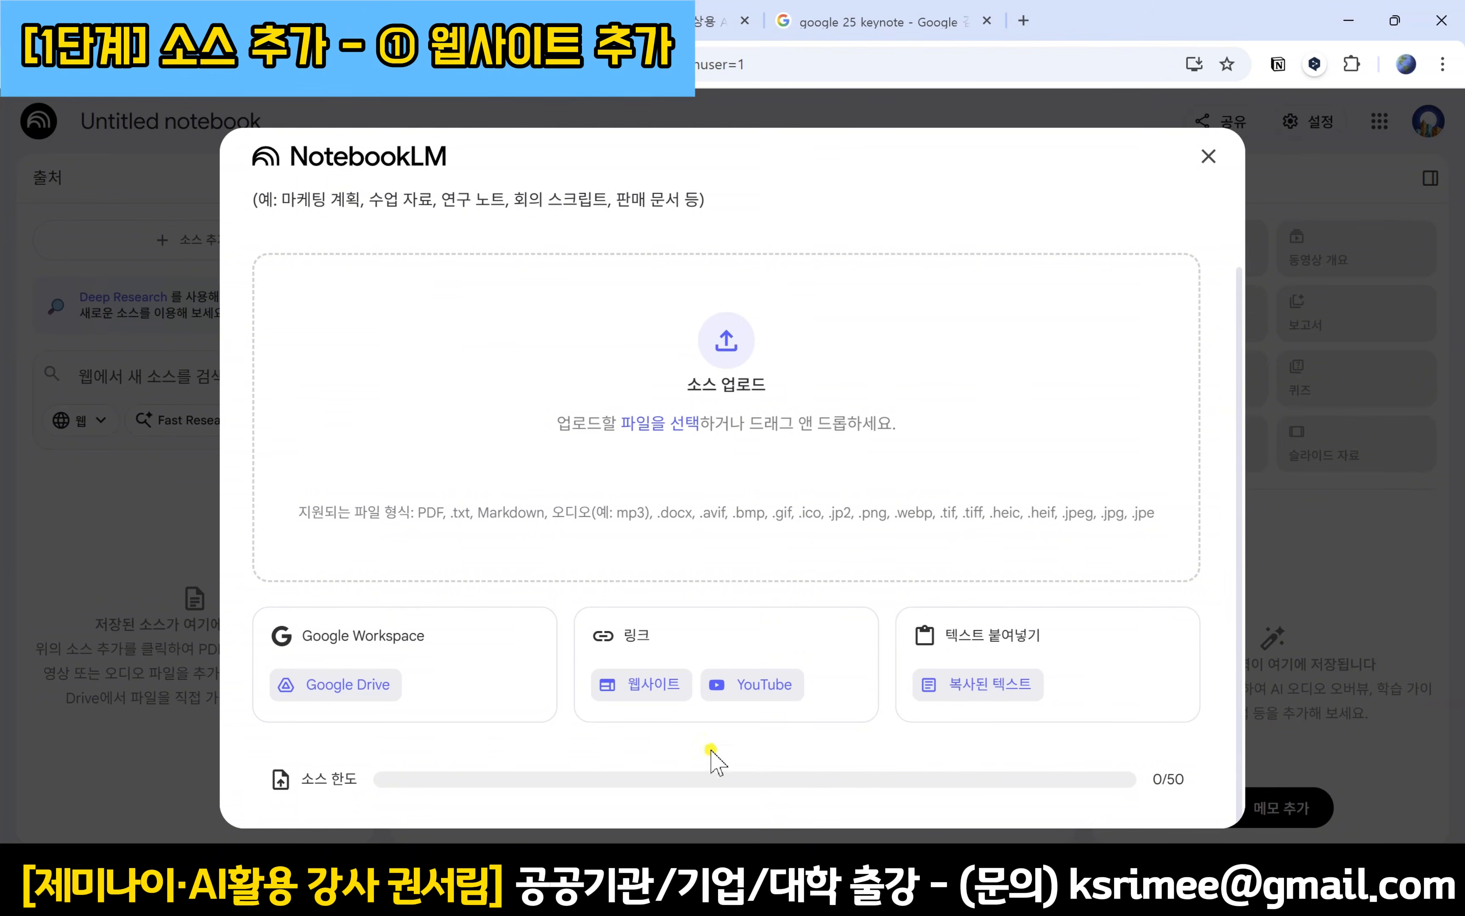
pyautogui.click(662, 686)
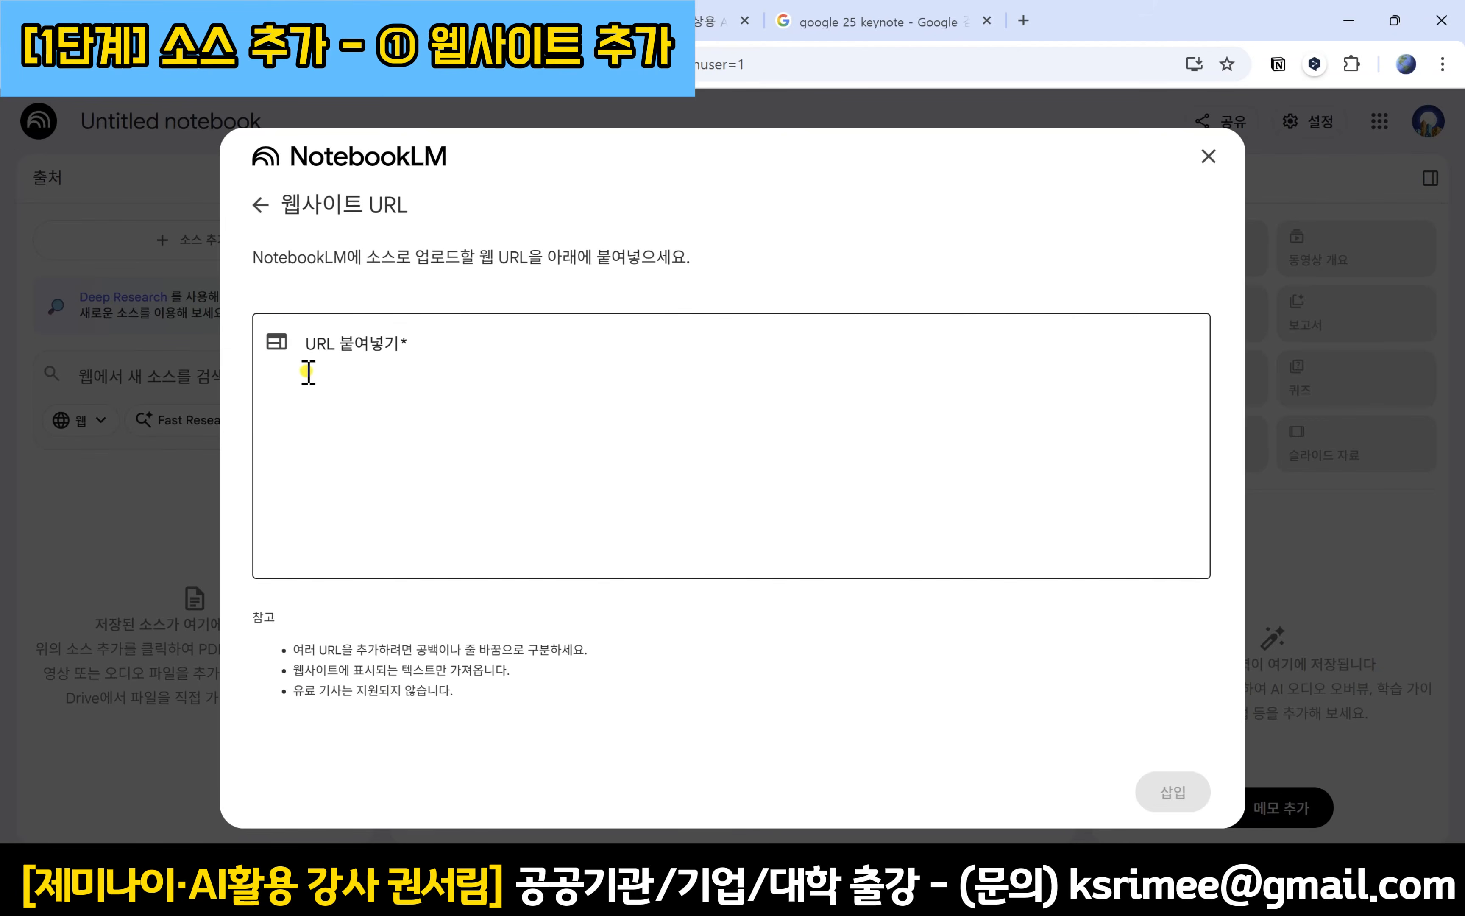
pyautogui.click(488, 370)
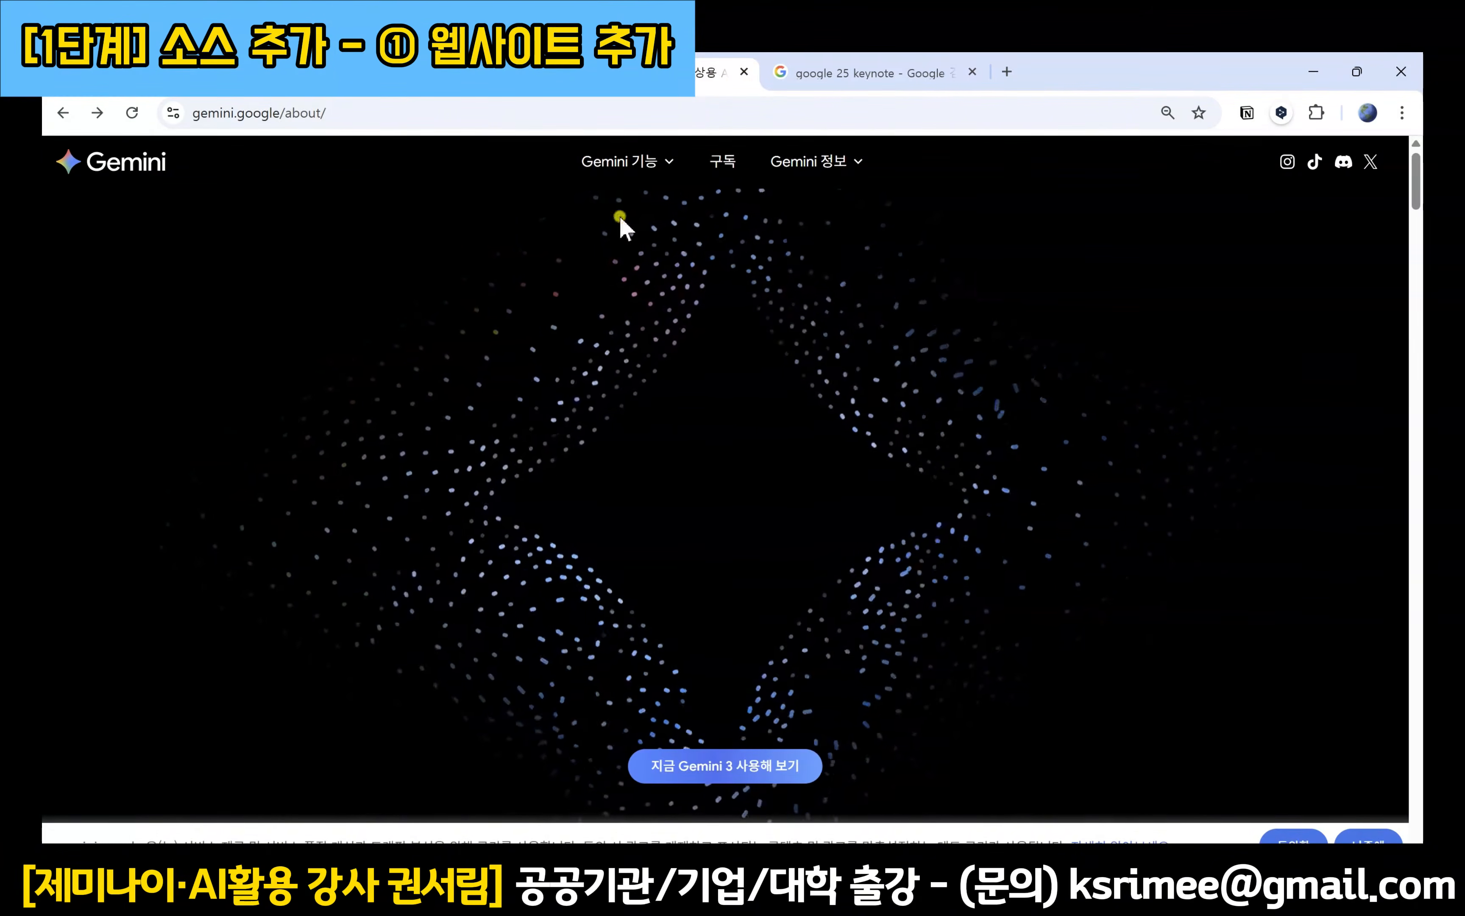
# Step: Look through the Gemini about page at gemini.google/about/, from the Gemini 3 introduction down to the upgrade options
pyautogui.scroll(-5, 1335, 496)
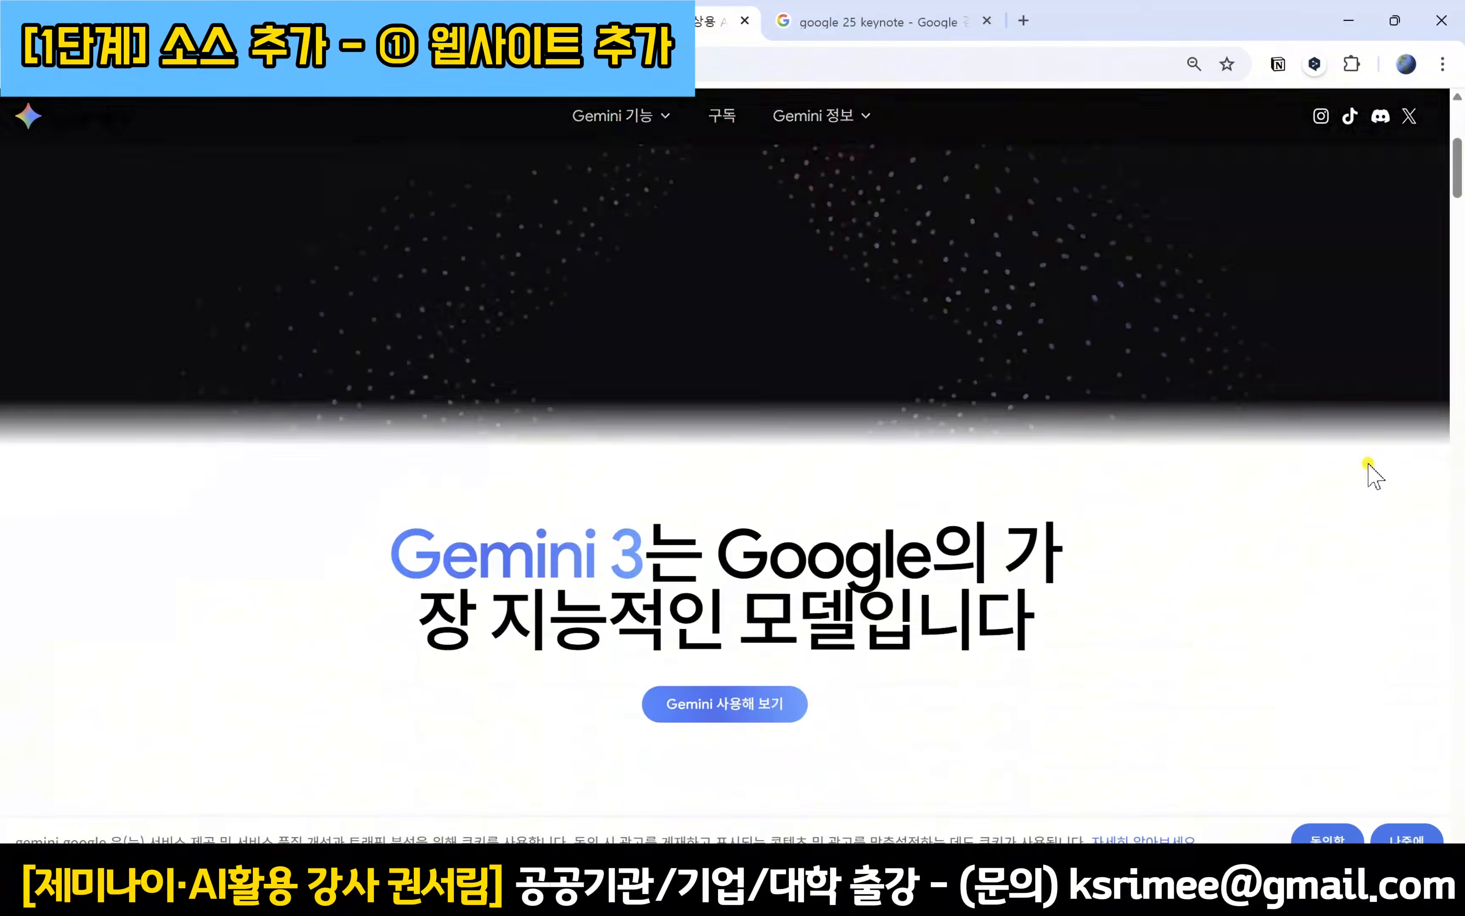
pyautogui.scroll(-10, 1370, 470)
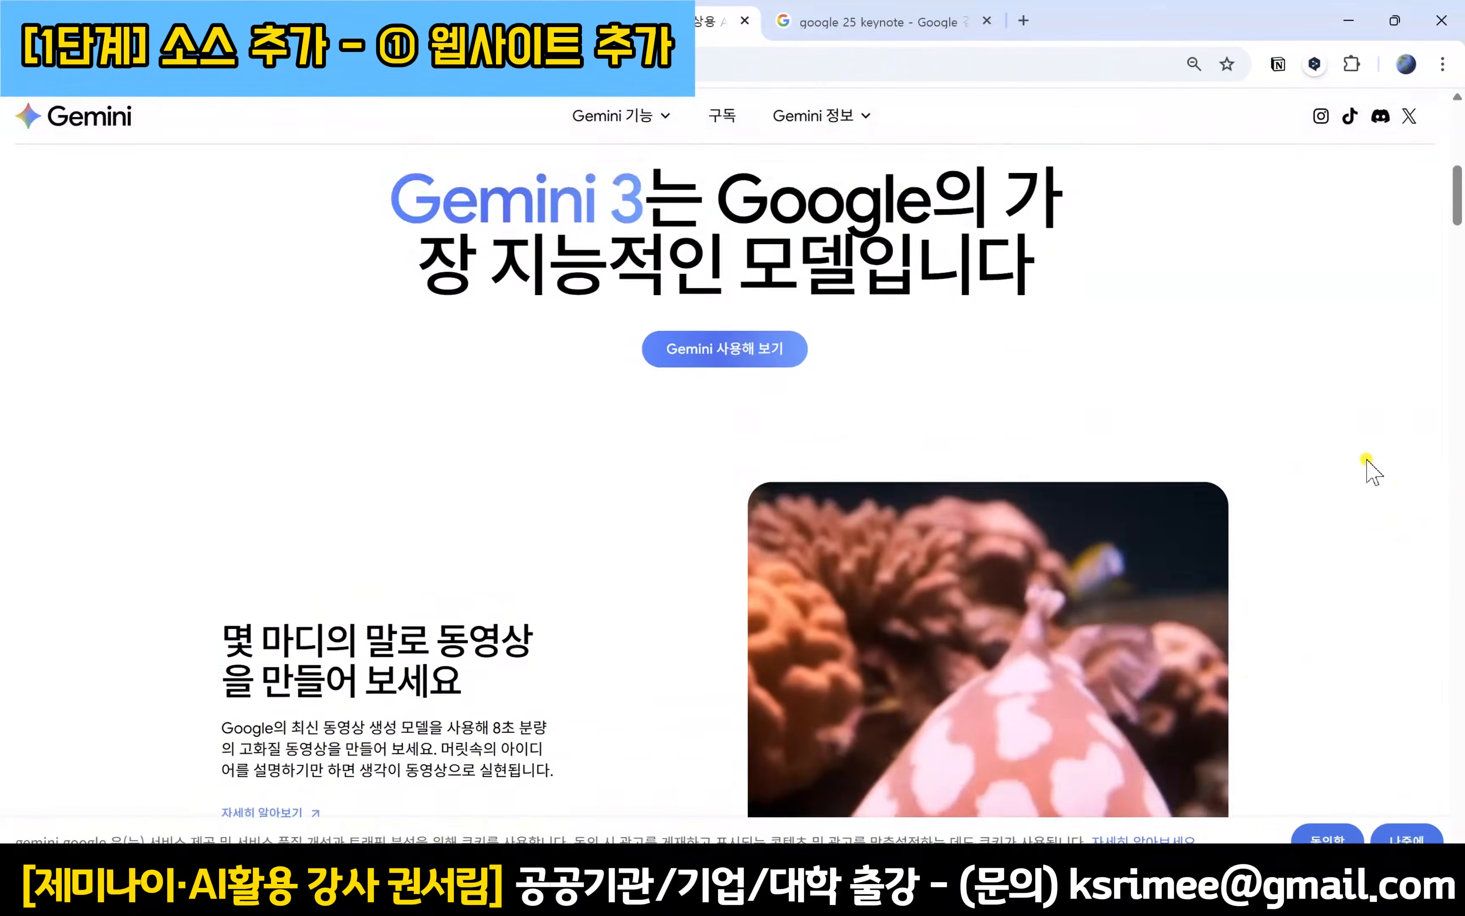
pyautogui.scroll(-10, 1369, 451)
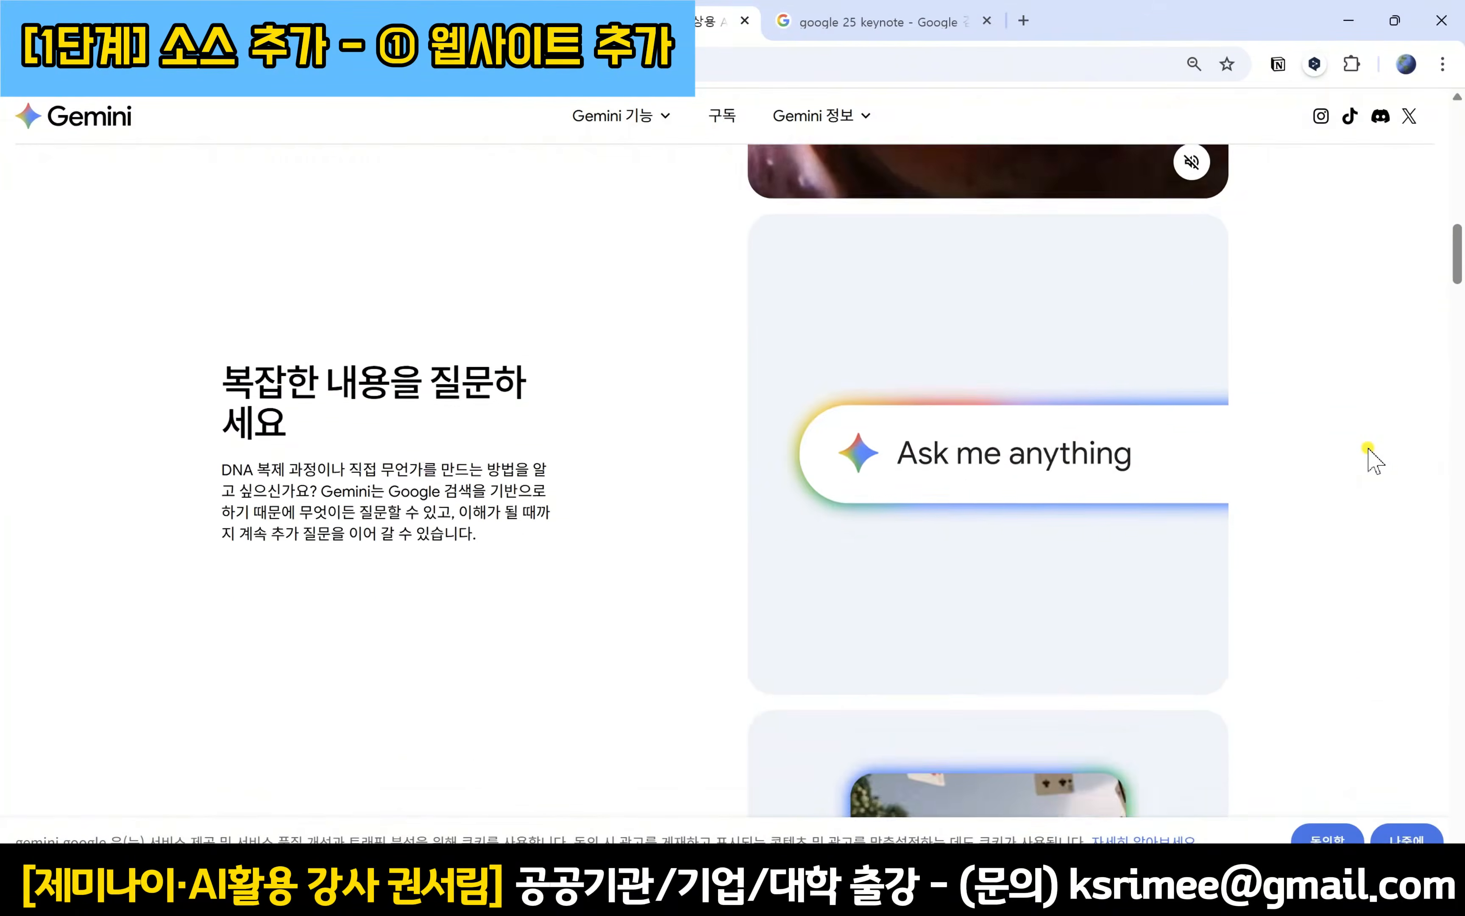
pyautogui.scroll(-9, 1374, 460)
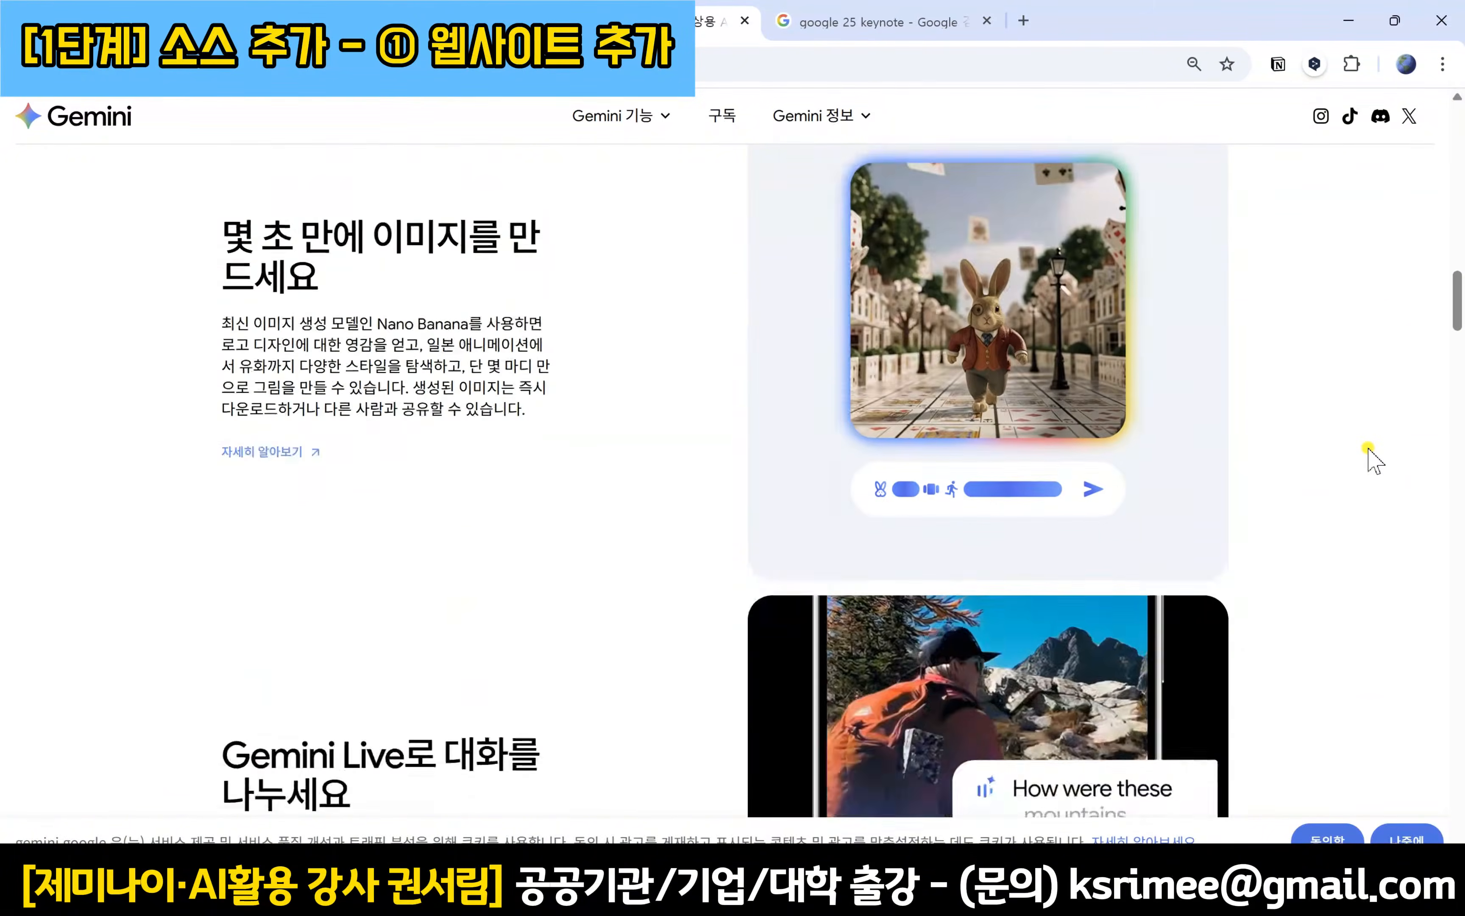
pyautogui.scroll(-20, 1369, 460)
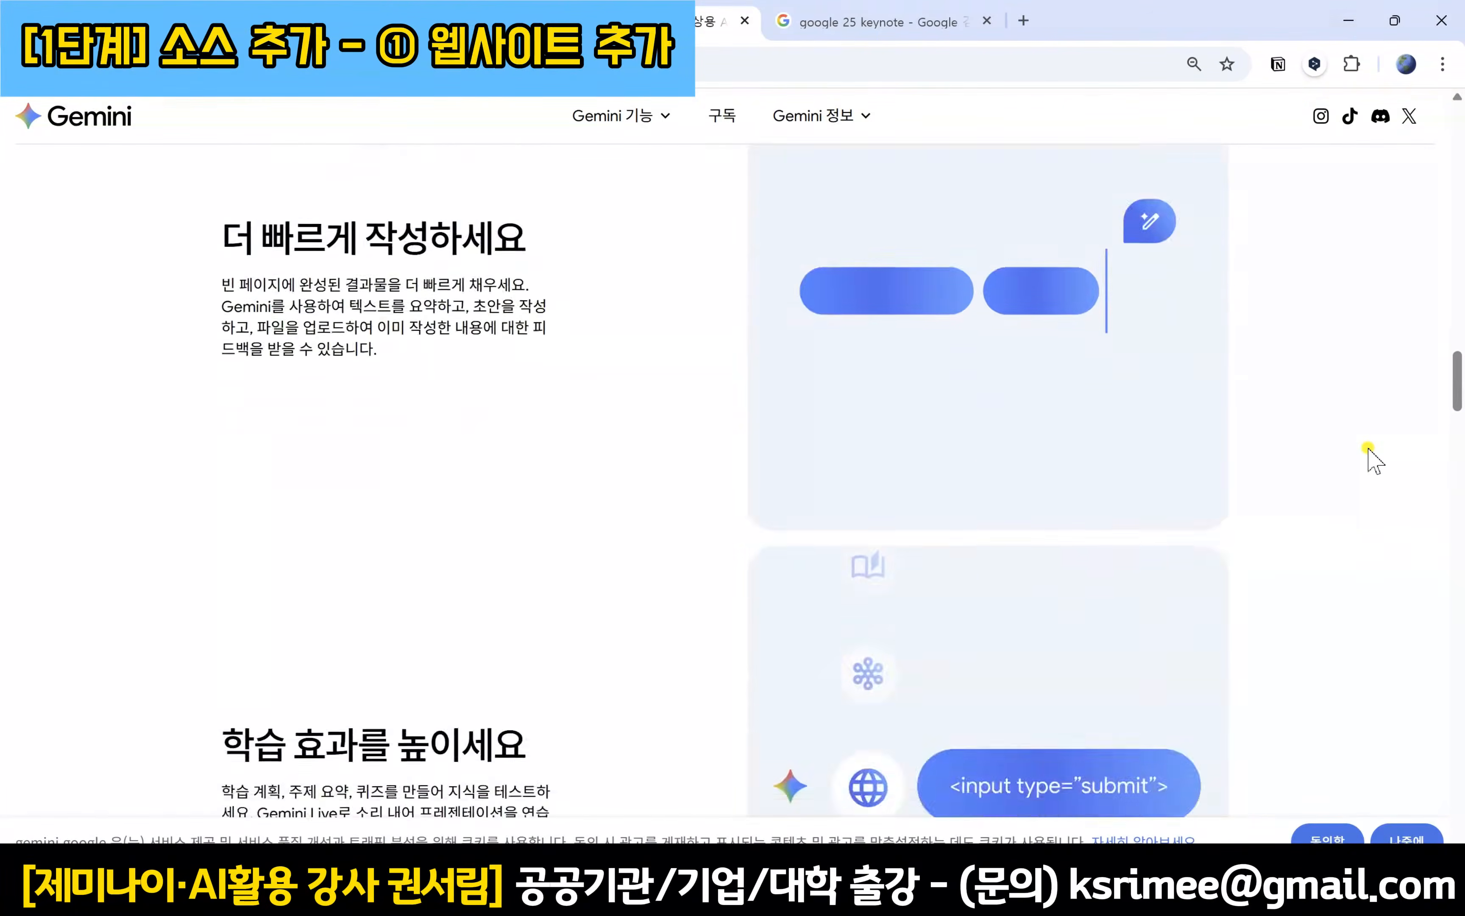
pyautogui.scroll(-20, 1369, 451)
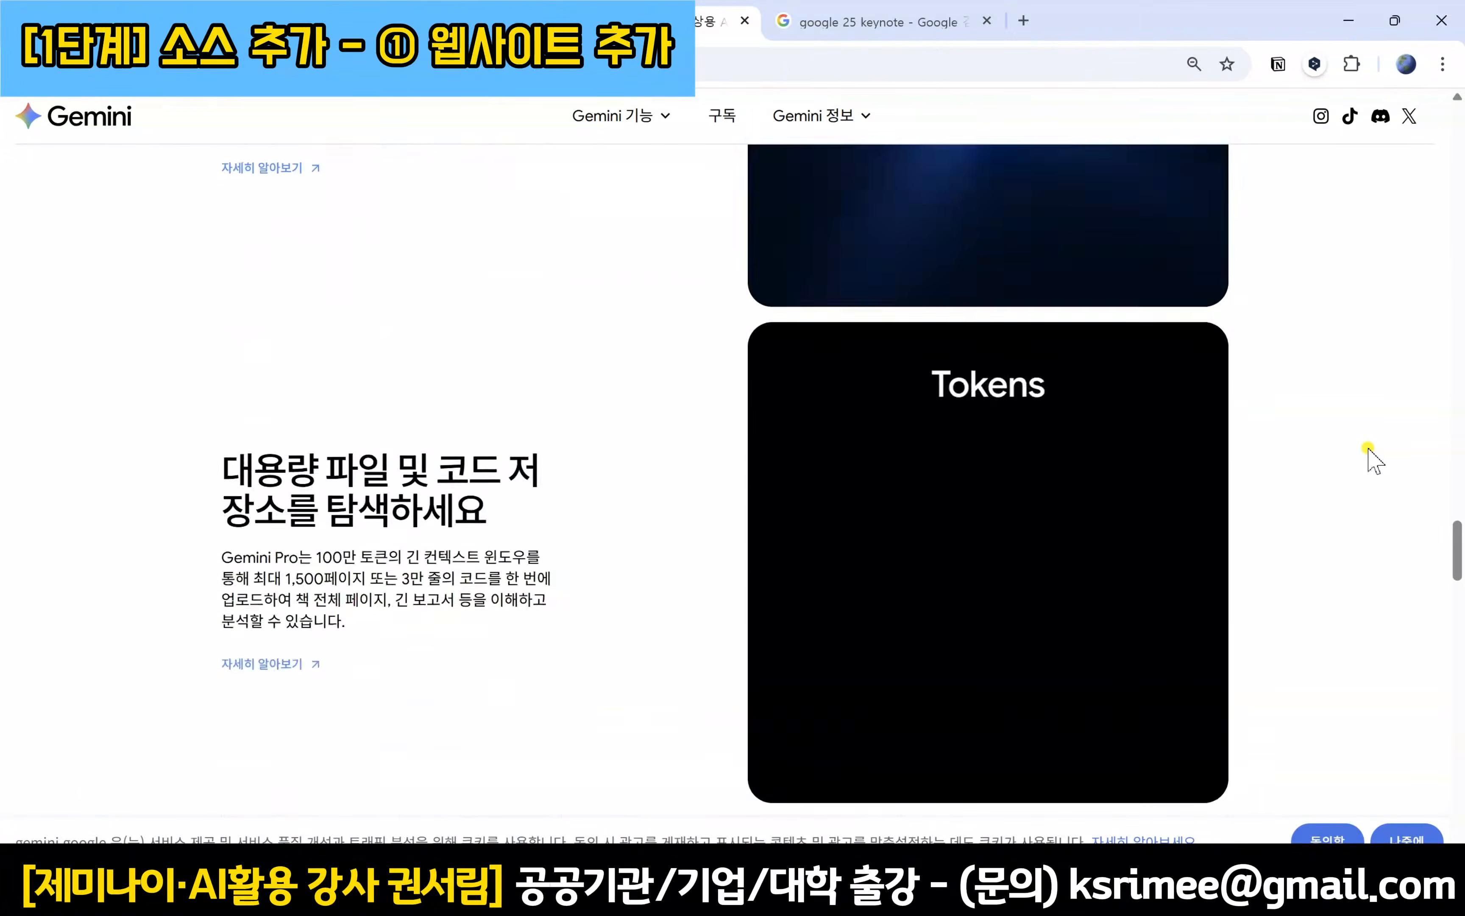
pyautogui.scroll(-20, 1370, 460)
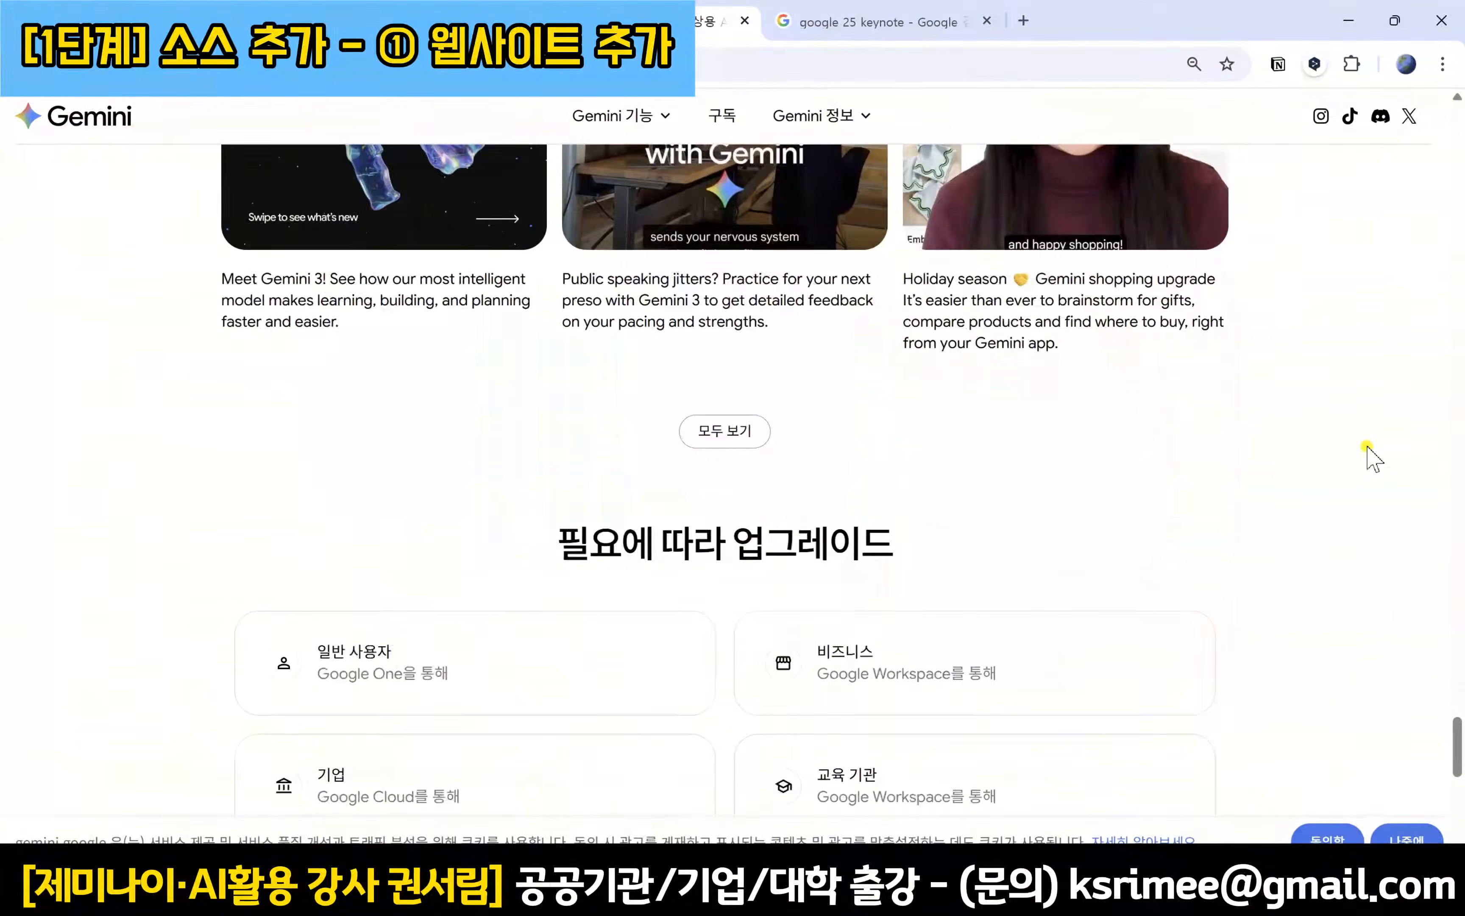
pyautogui.scroll(-5, 1369, 460)
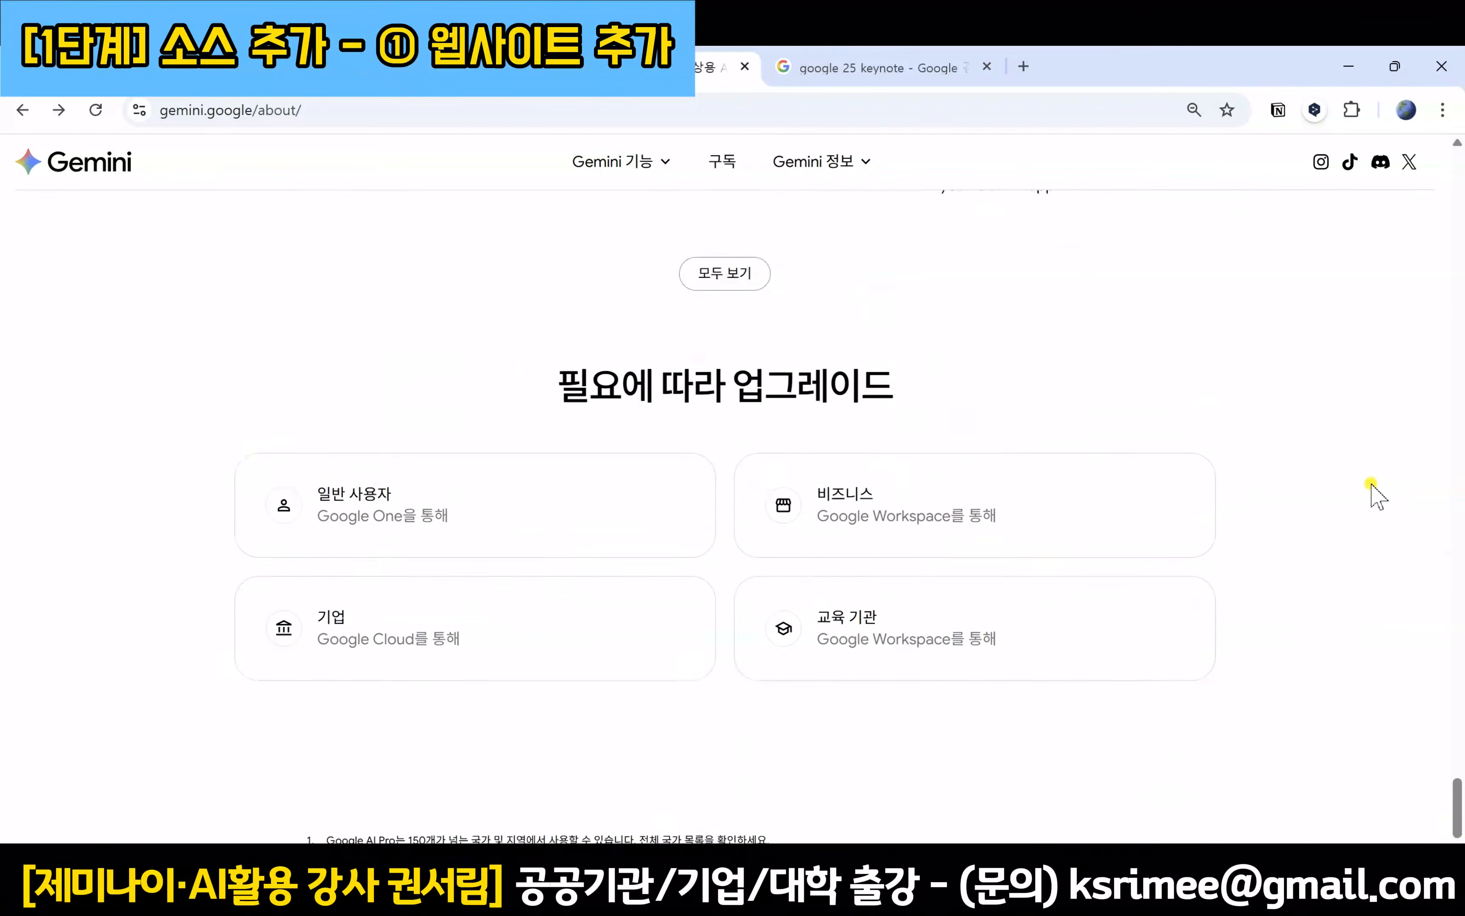
pyautogui.click(349, 111)
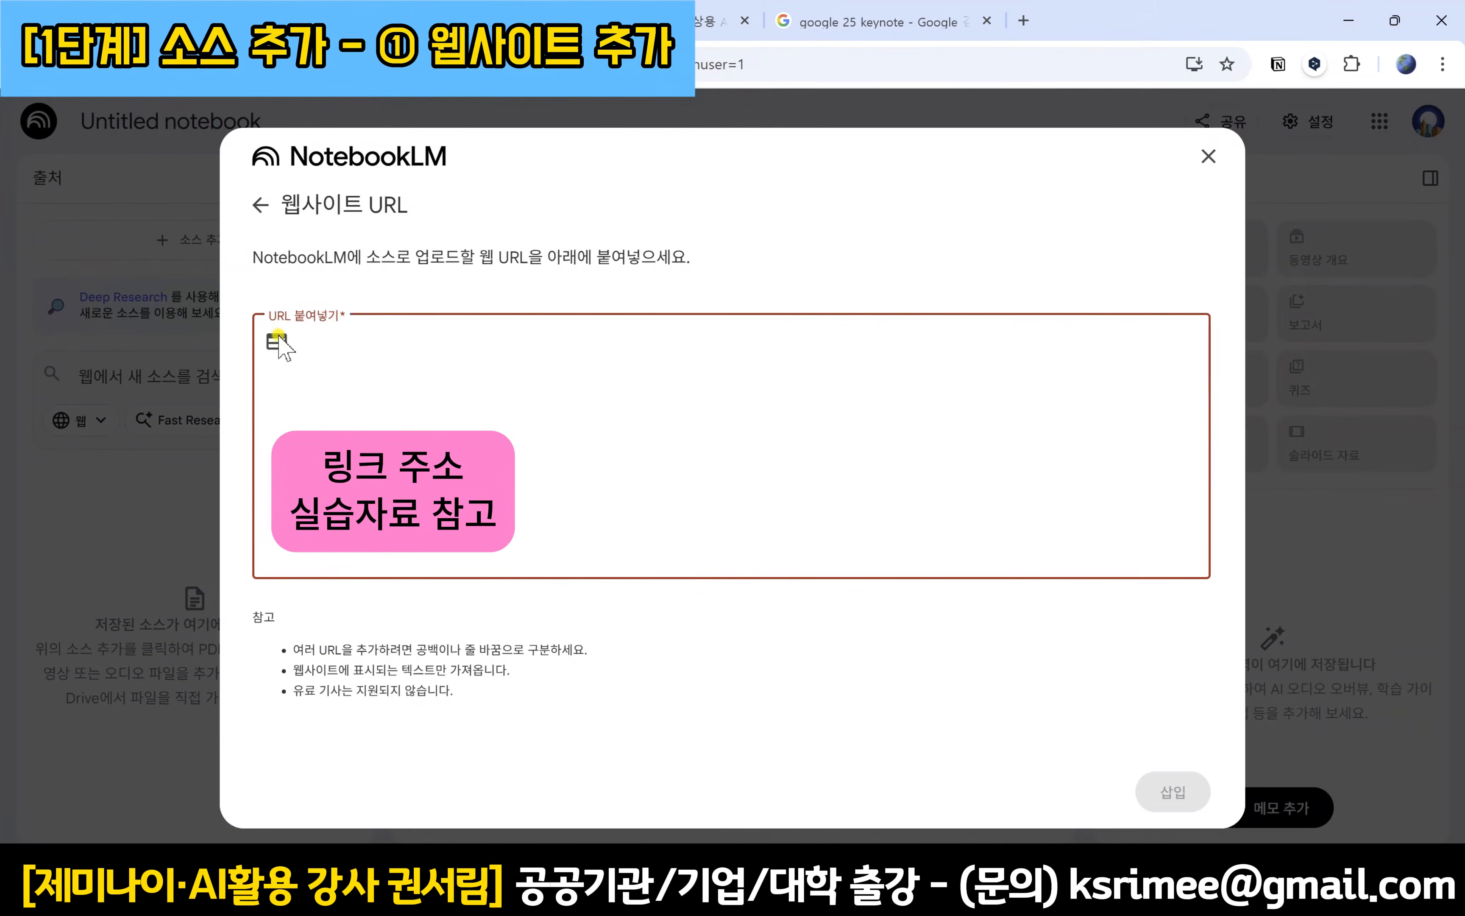
pyautogui.write('https://gemini.google/about/')
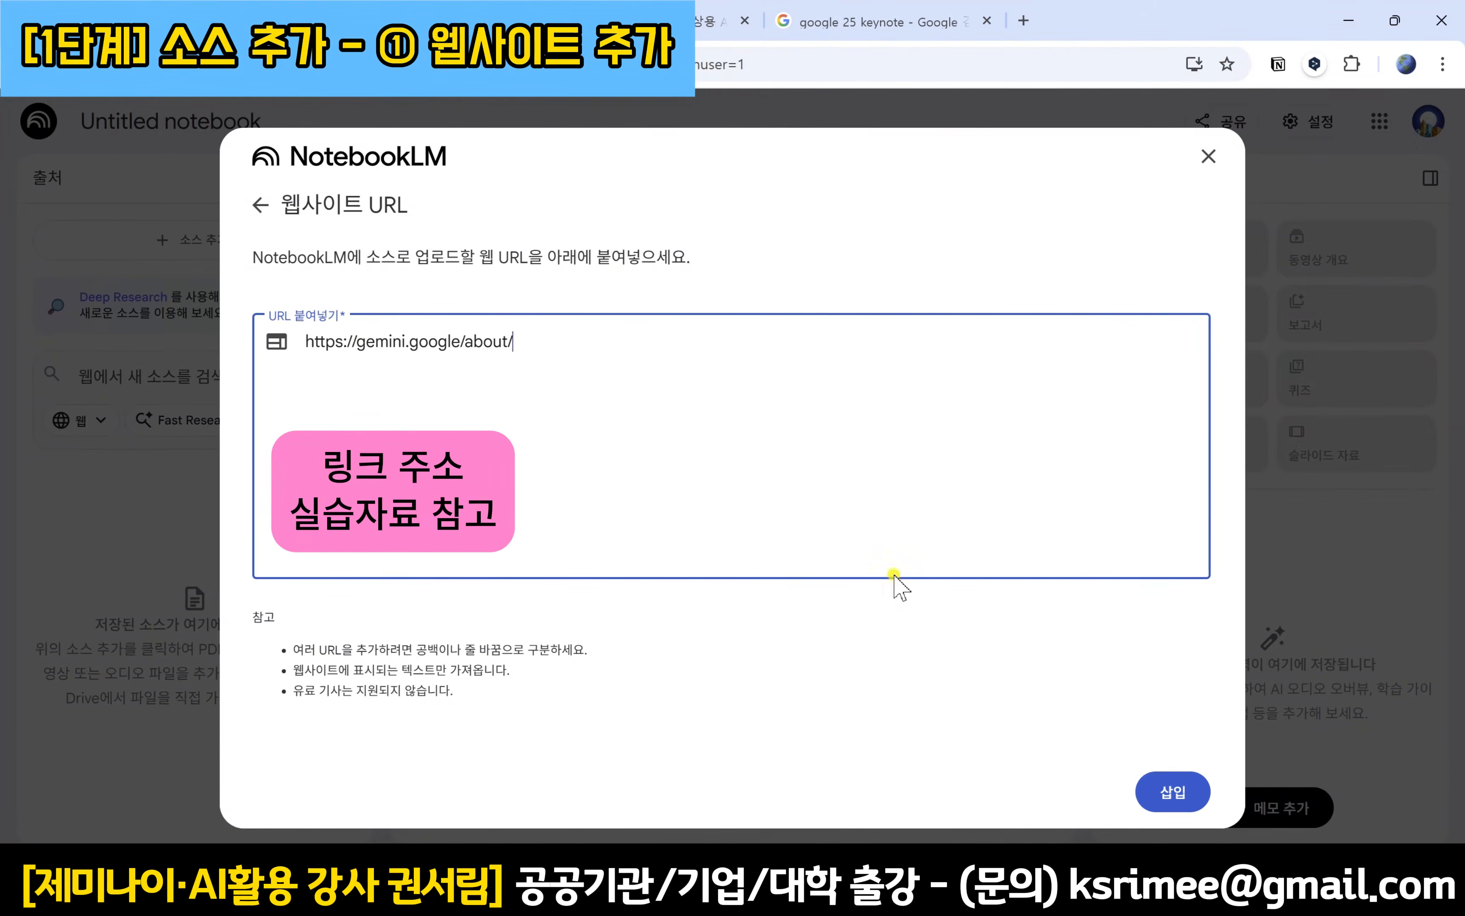
pyautogui.click(1166, 781)
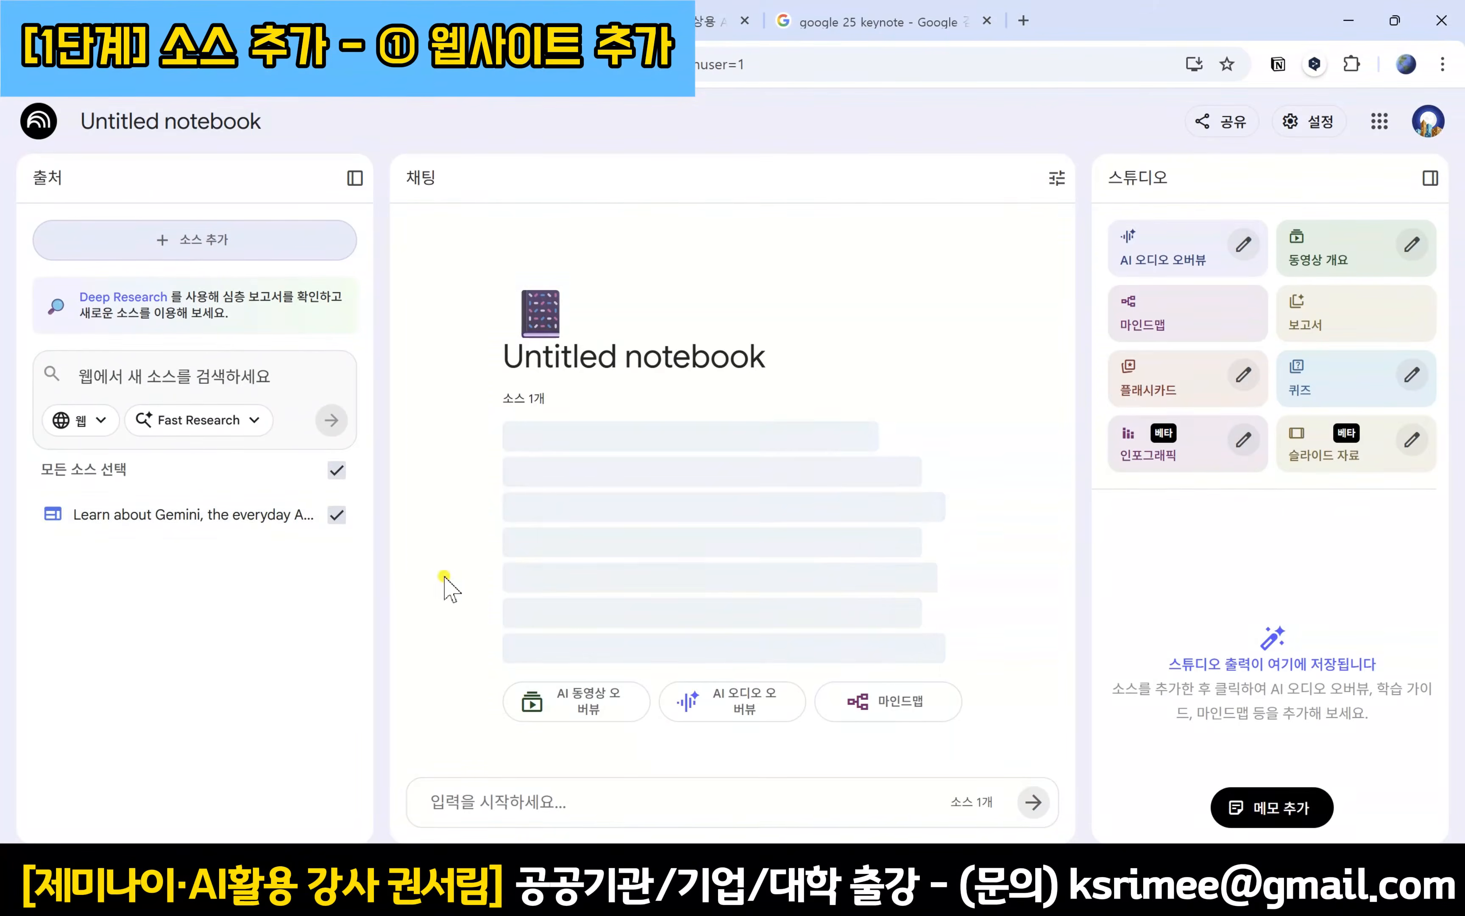
pyautogui.click(224, 603)
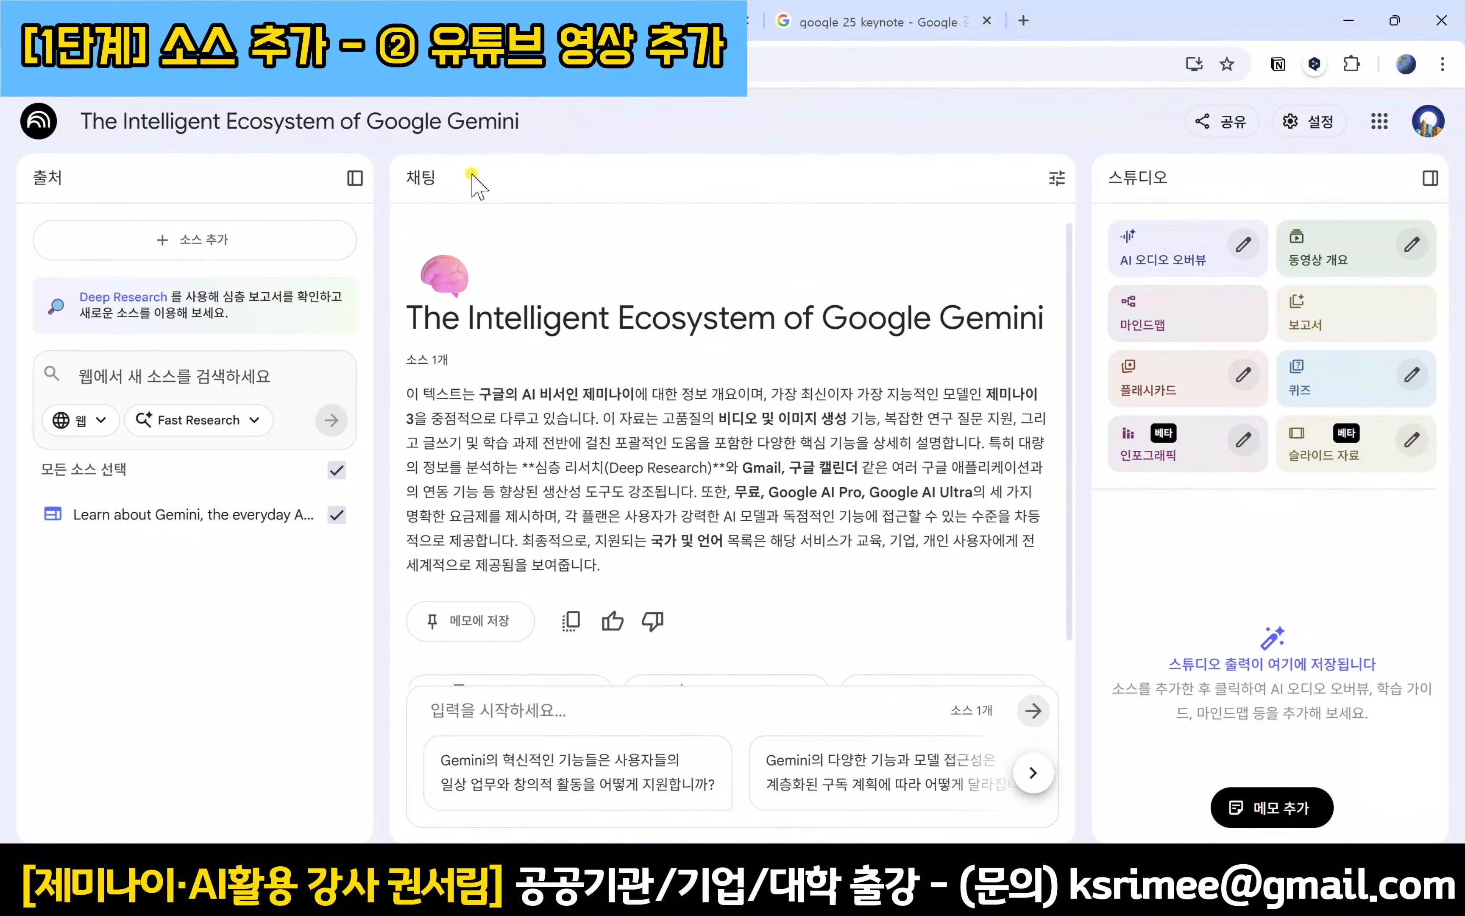
pyautogui.click(308, 241)
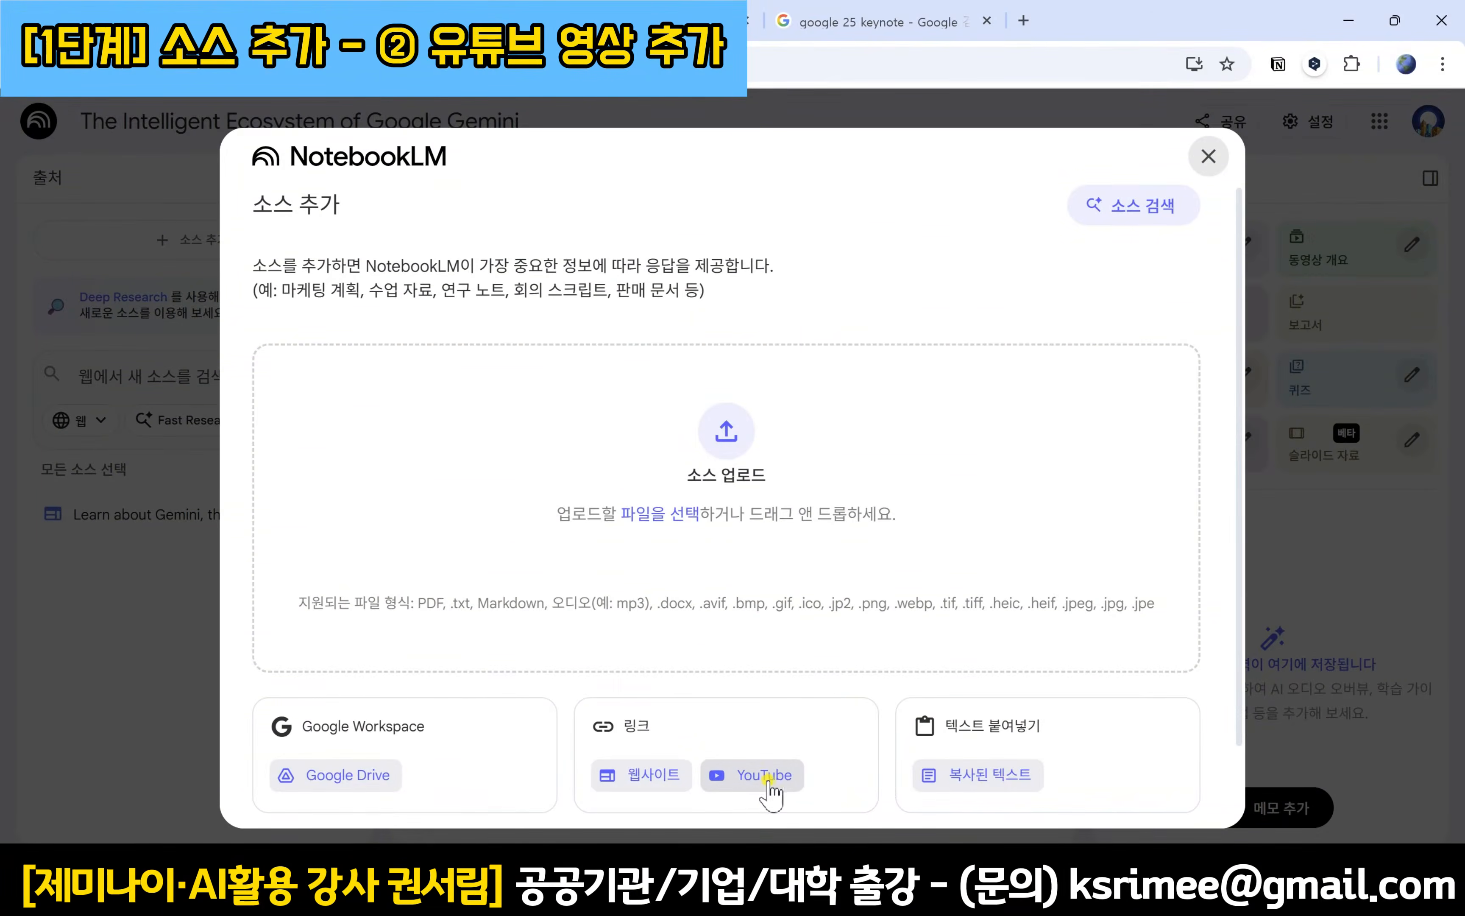
pyautogui.click(769, 781)
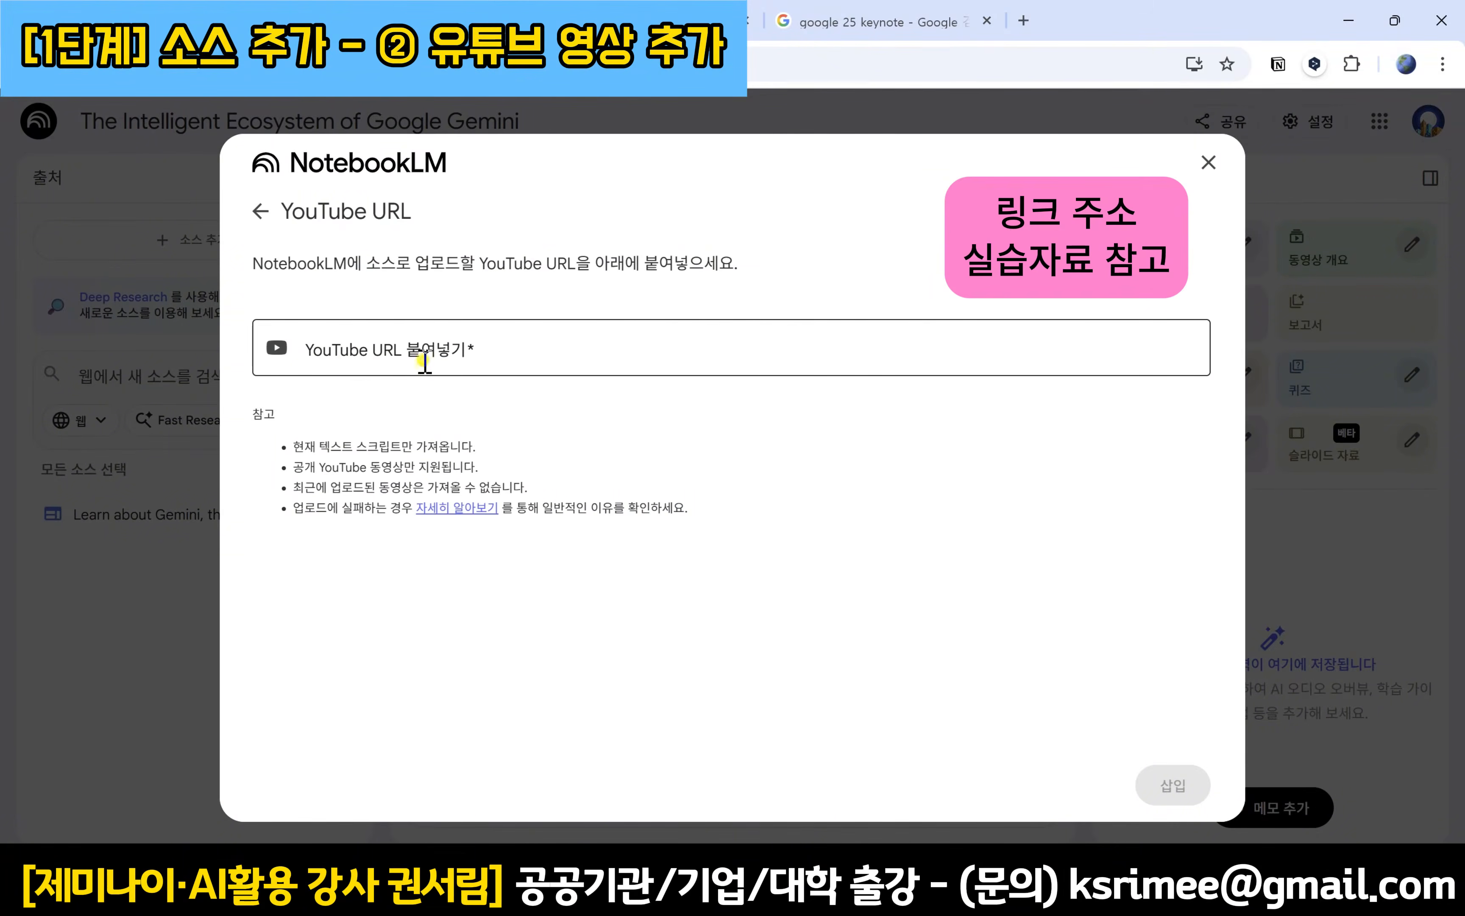
pyautogui.click(563, 352)
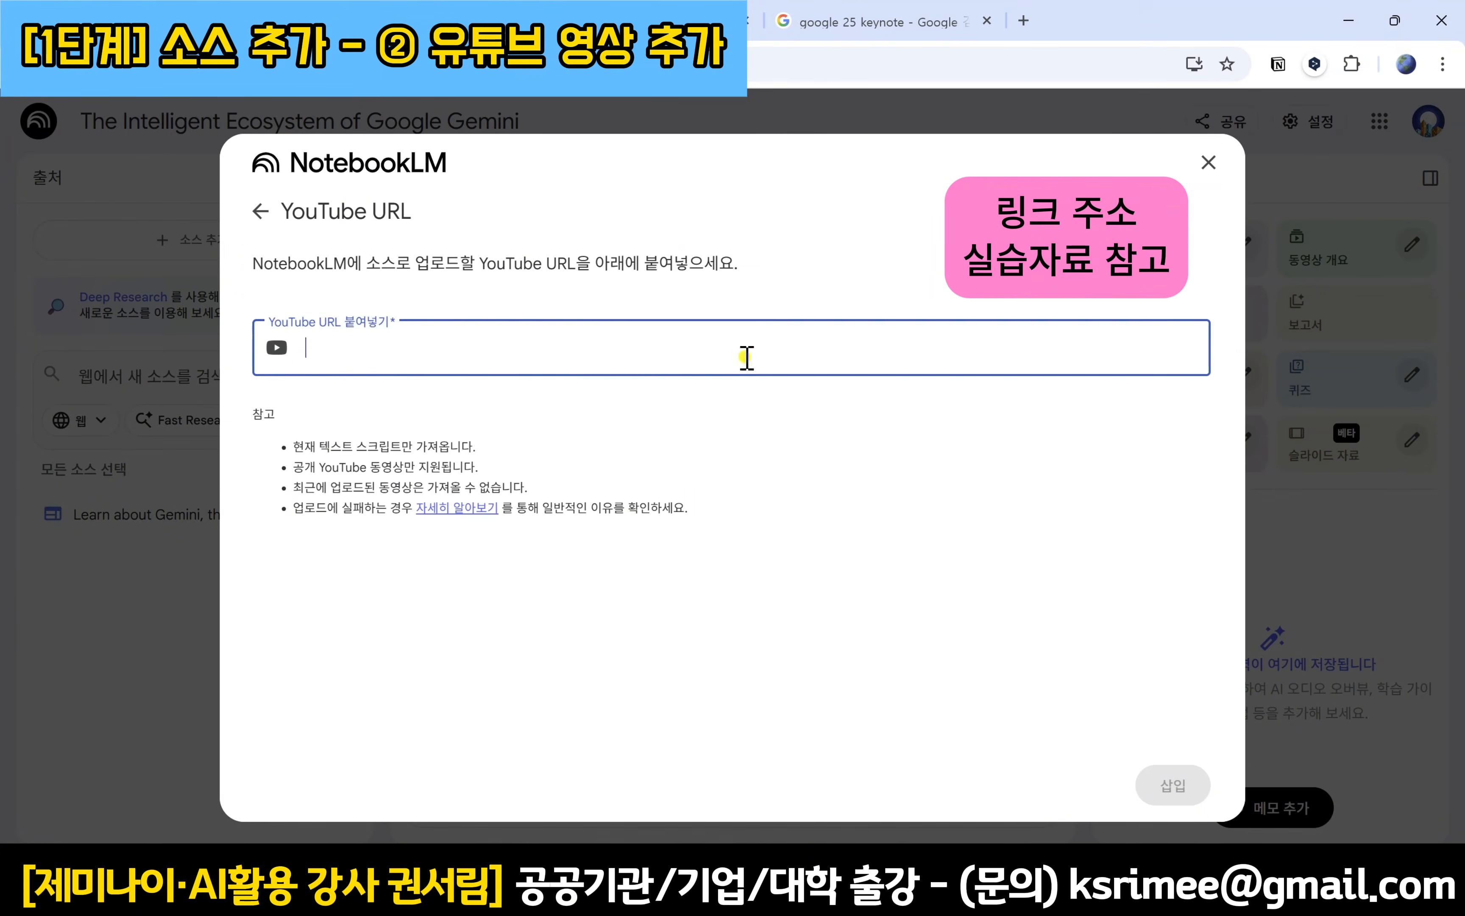
# Step: Switch to the keynote search results, open the Google I/O '25 Keynote video on YouTube, pause it and skim through its second half
pyautogui.click(801, 484)
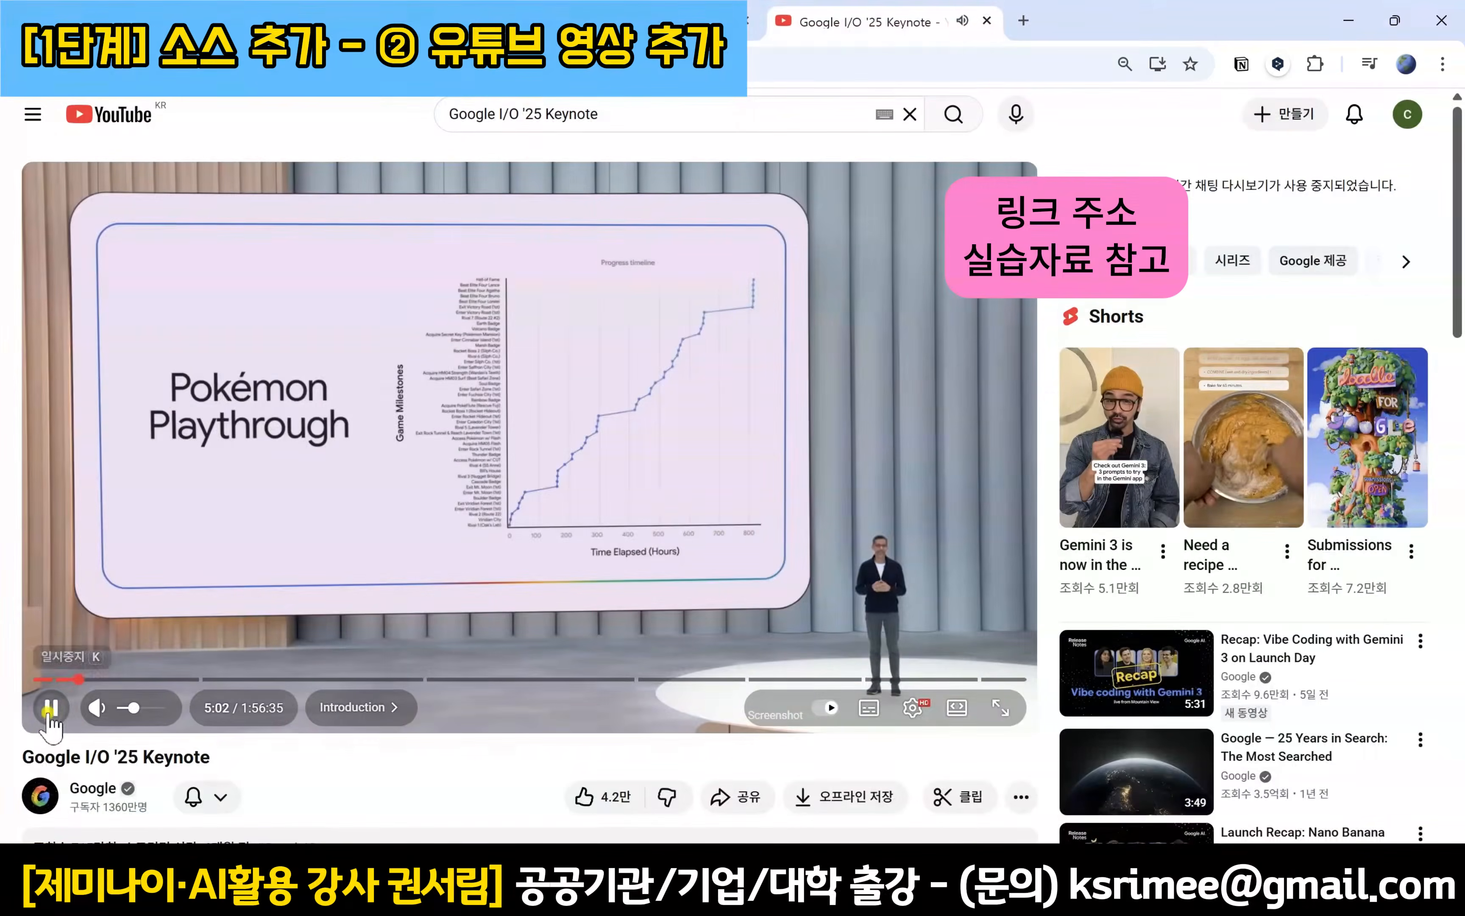
pyautogui.click(50, 709)
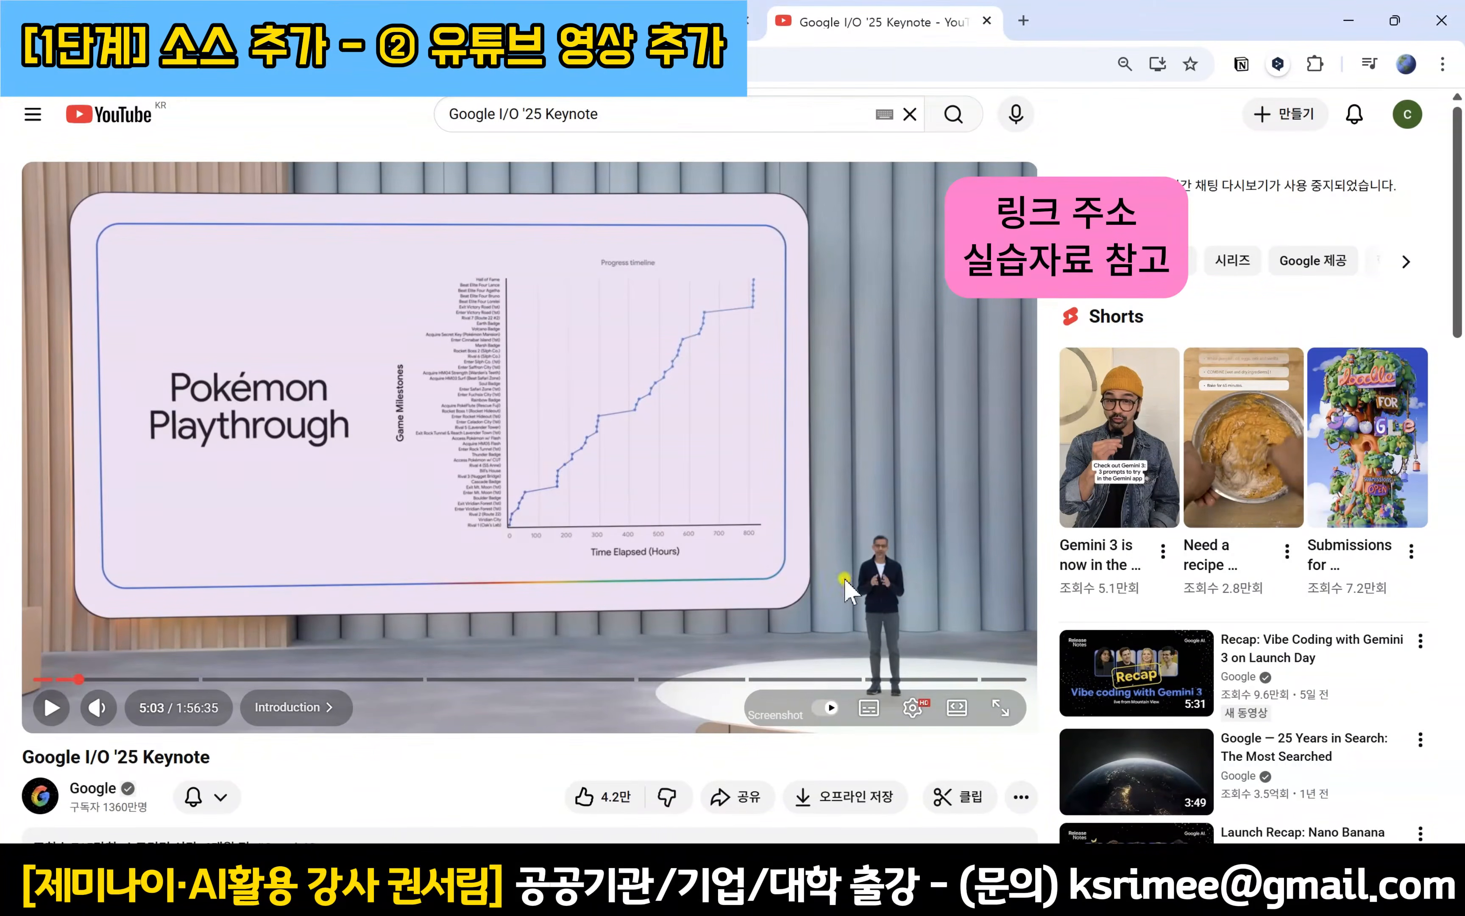
pyautogui.click(529, 678)
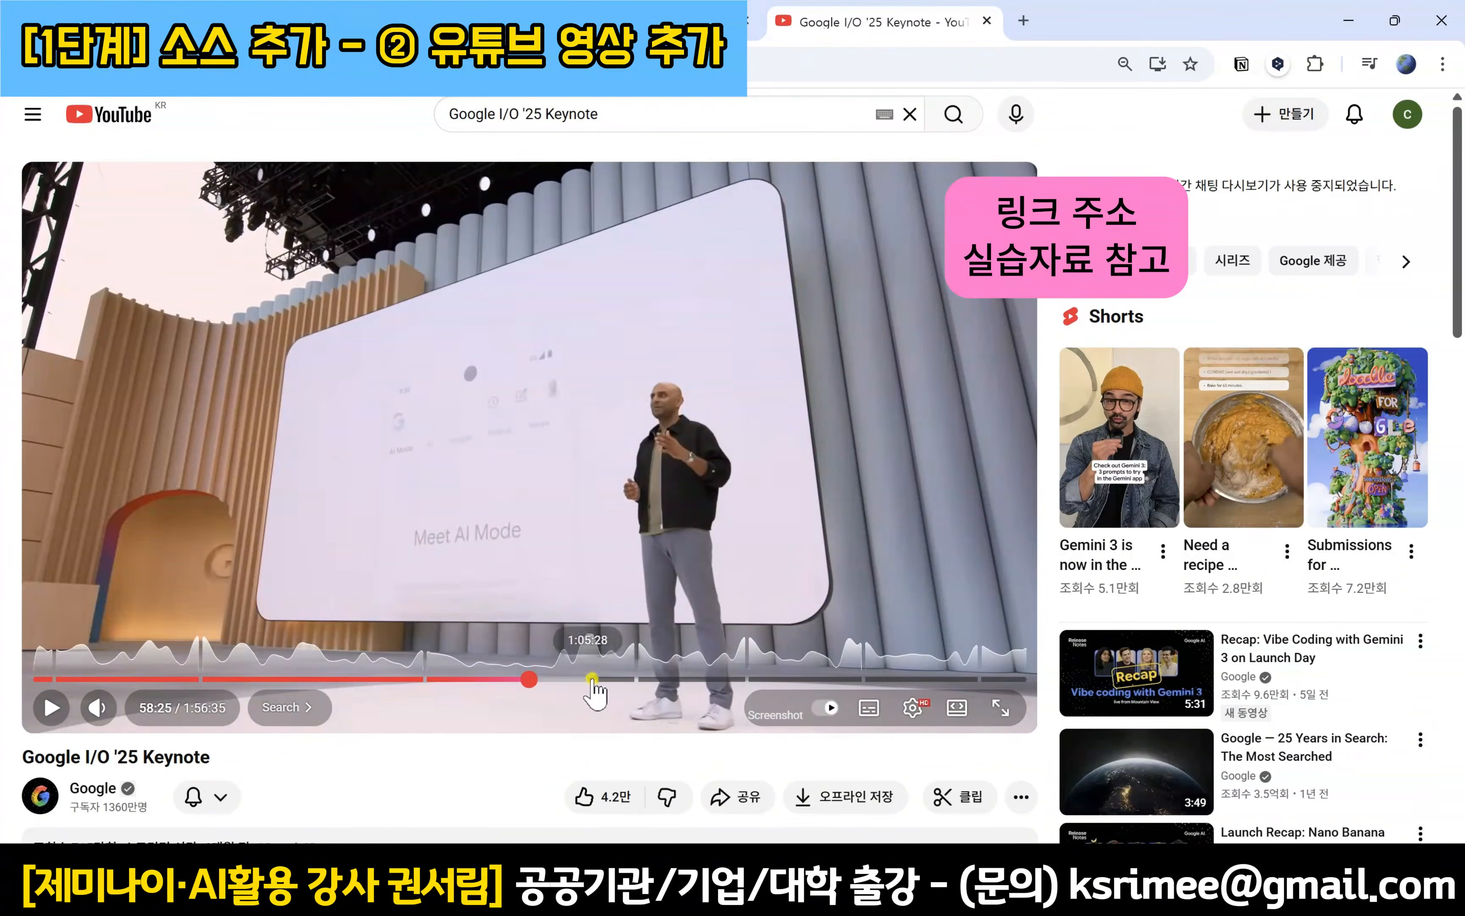
pyautogui.click(592, 679)
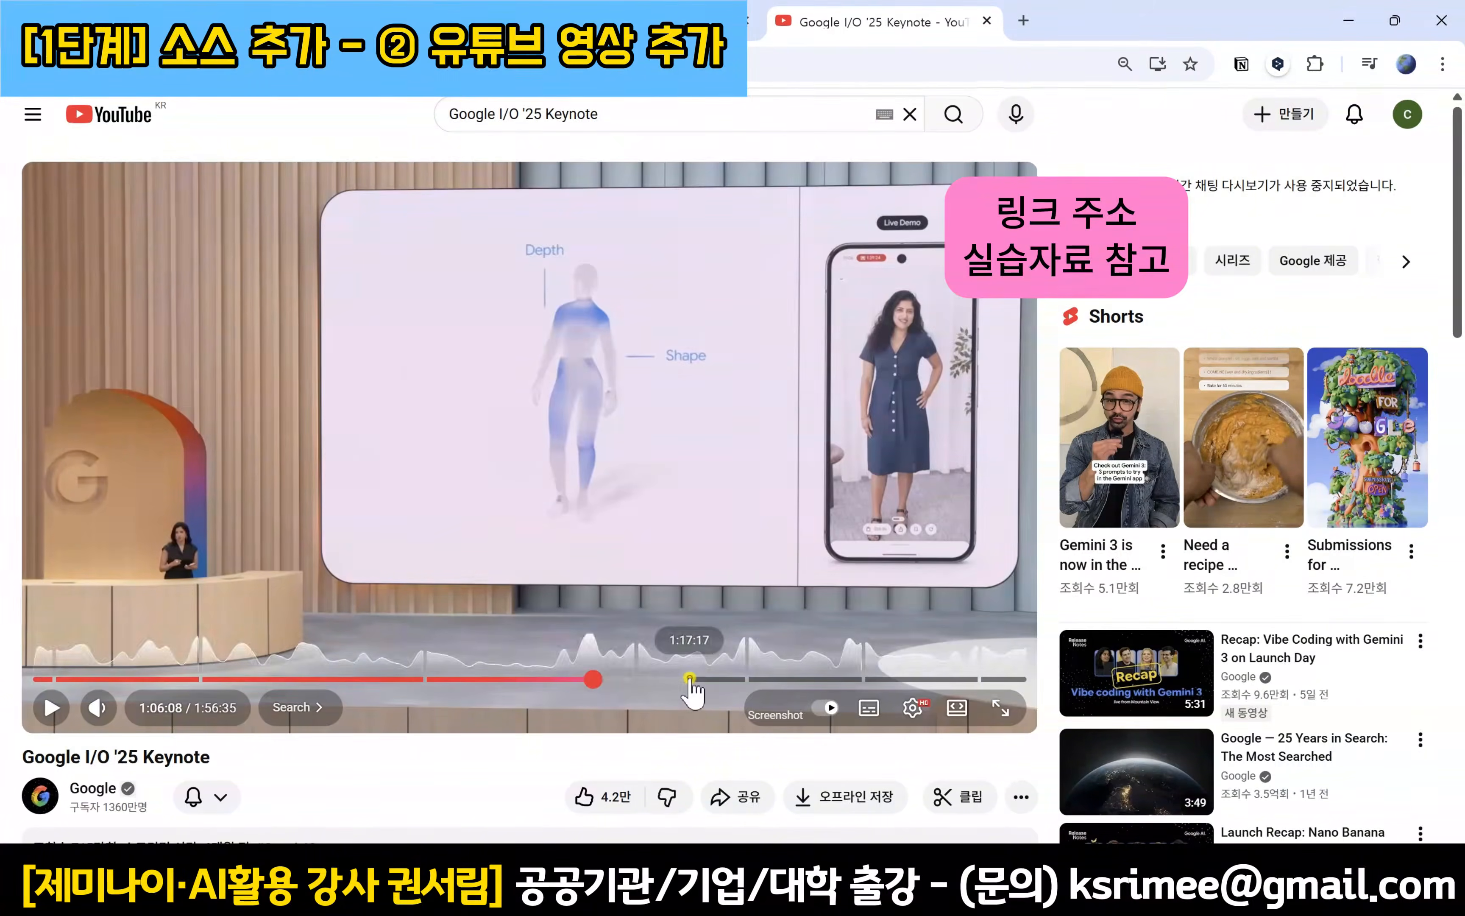
pyautogui.click(690, 679)
pyautogui.click(808, 679)
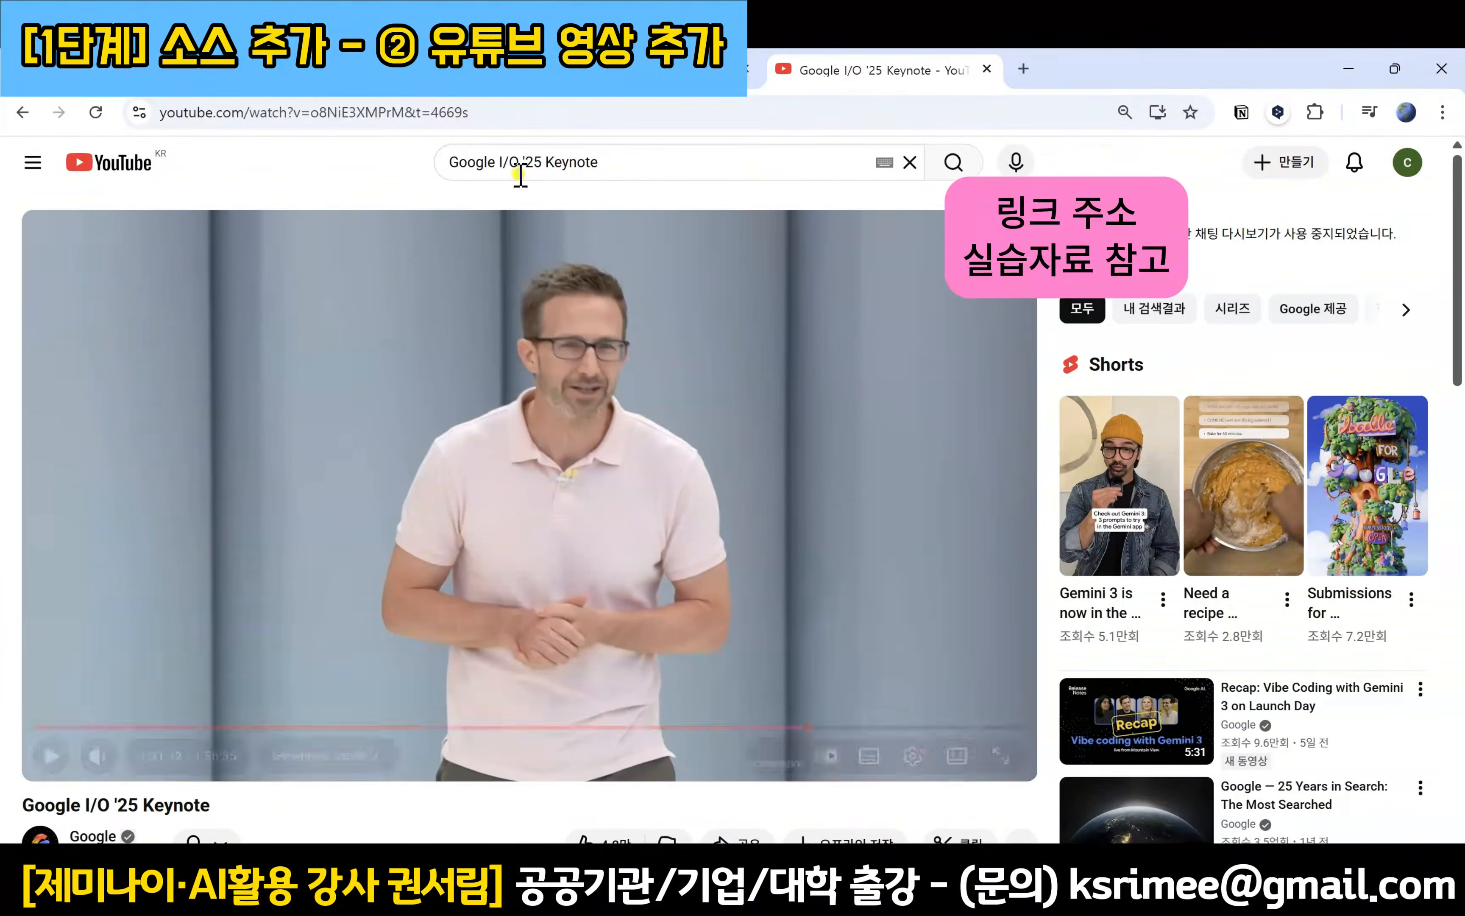
pyautogui.click(513, 109)
pyautogui.hotkey('ctrl', 'c')
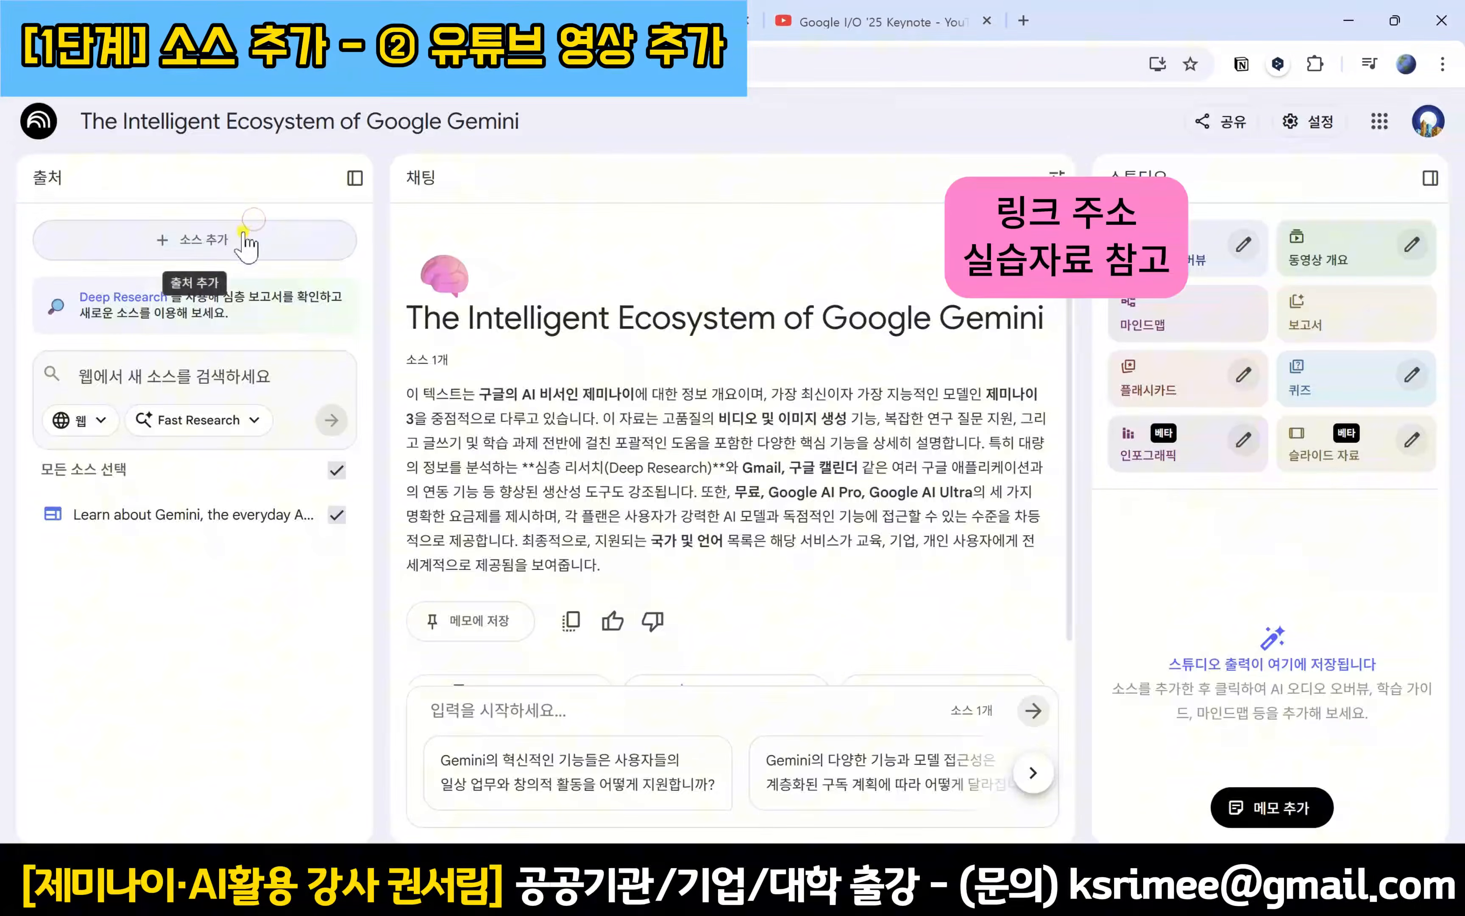
pyautogui.click(248, 237)
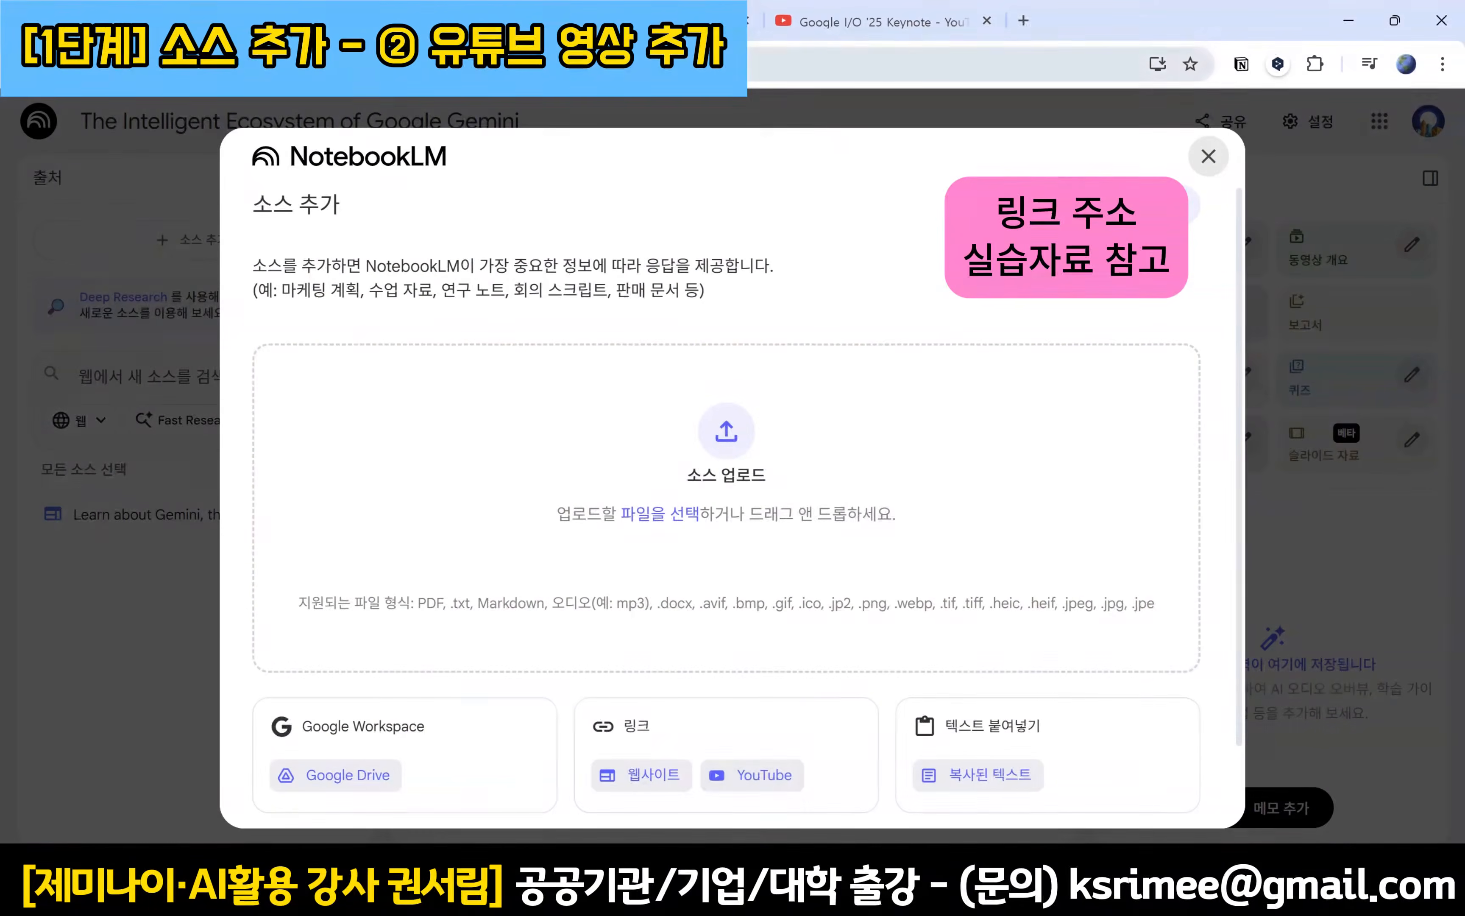
pyautogui.click(768, 785)
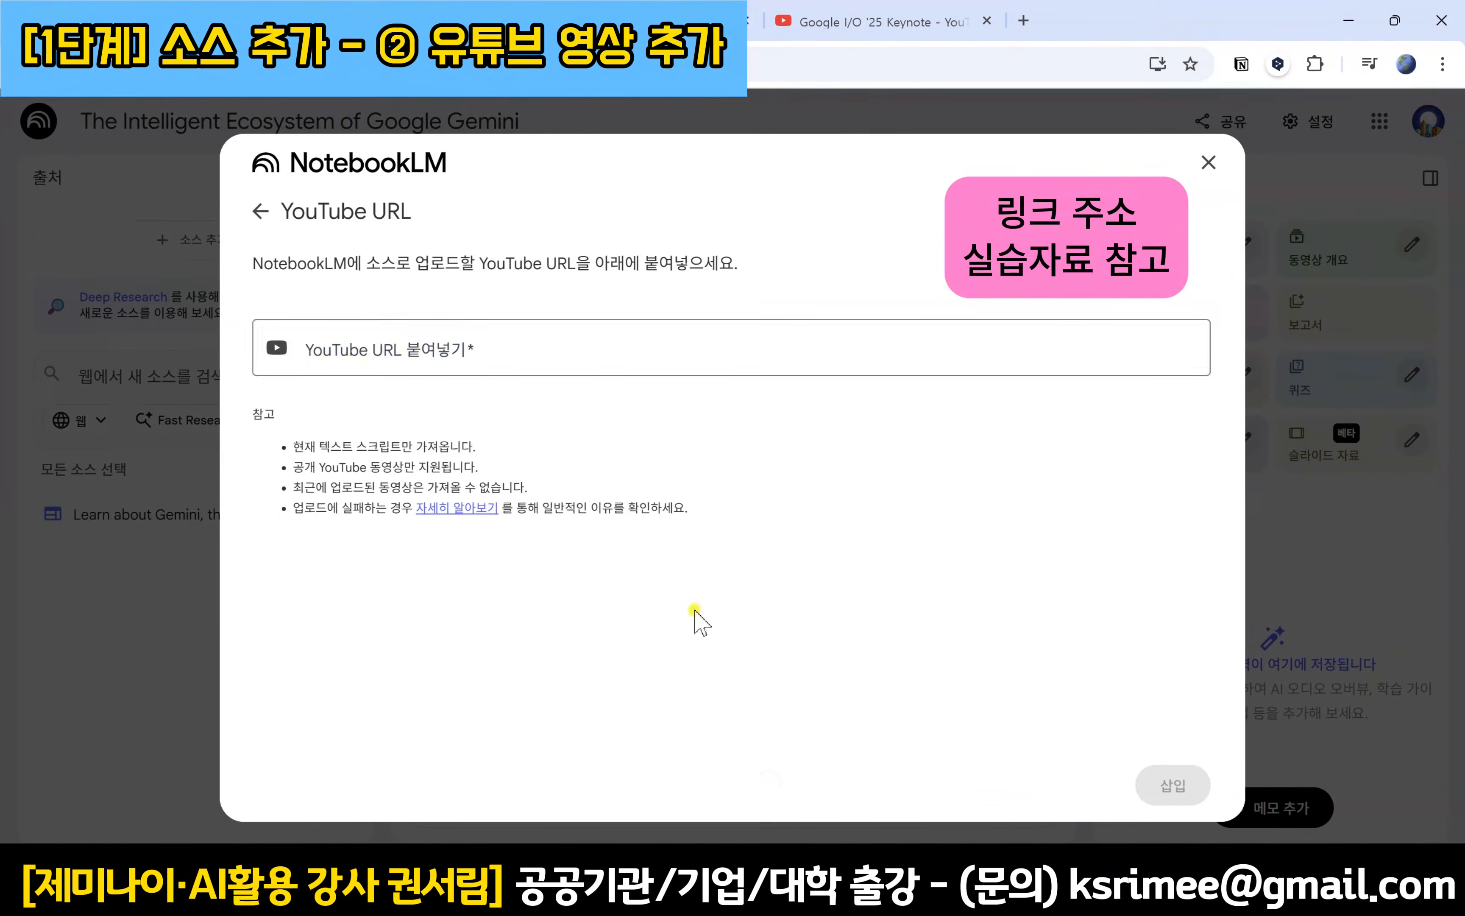
pyautogui.click(533, 339)
pyautogui.hotkey('ctrl', 'v')
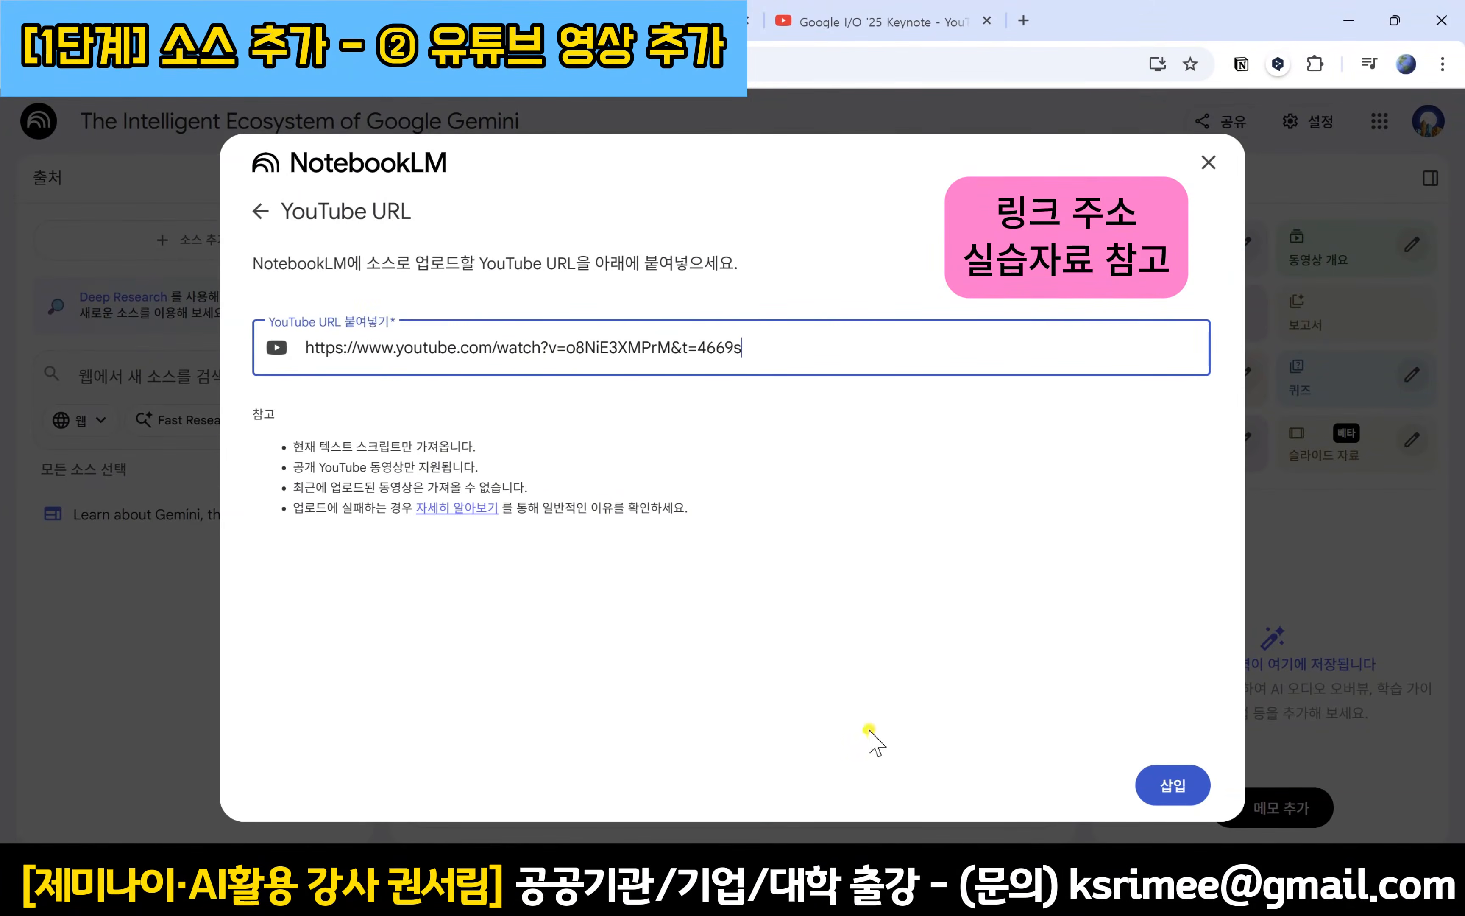
pyautogui.click(1182, 790)
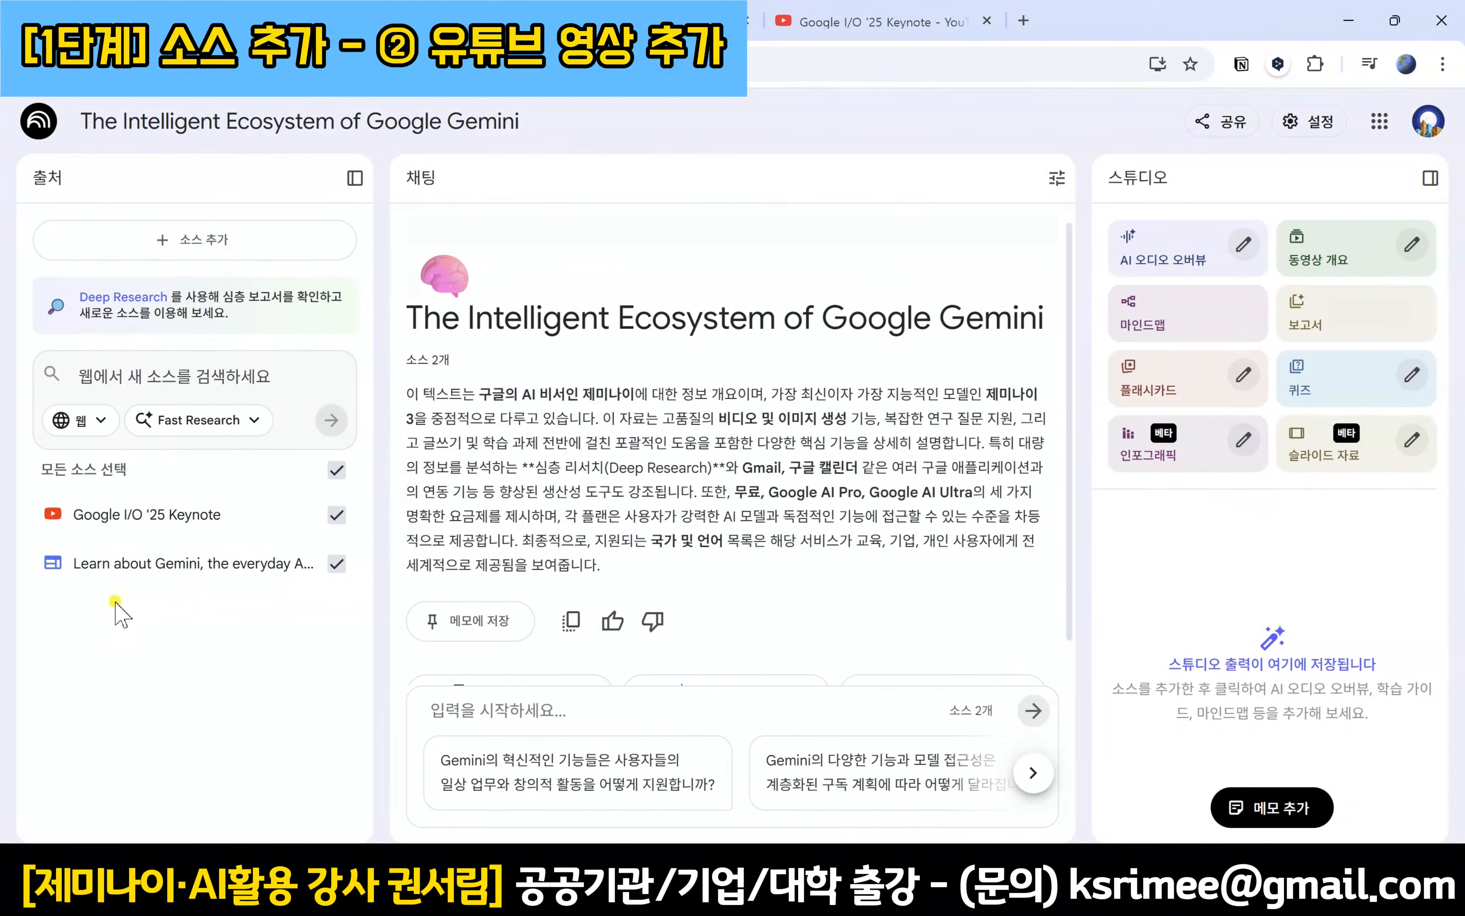
# Step: Check the supported file formats for uploads and upload 제미나이 소개 발표자료.pdf from the 제미나이 실습 folder as a source
pyautogui.click(196, 238)
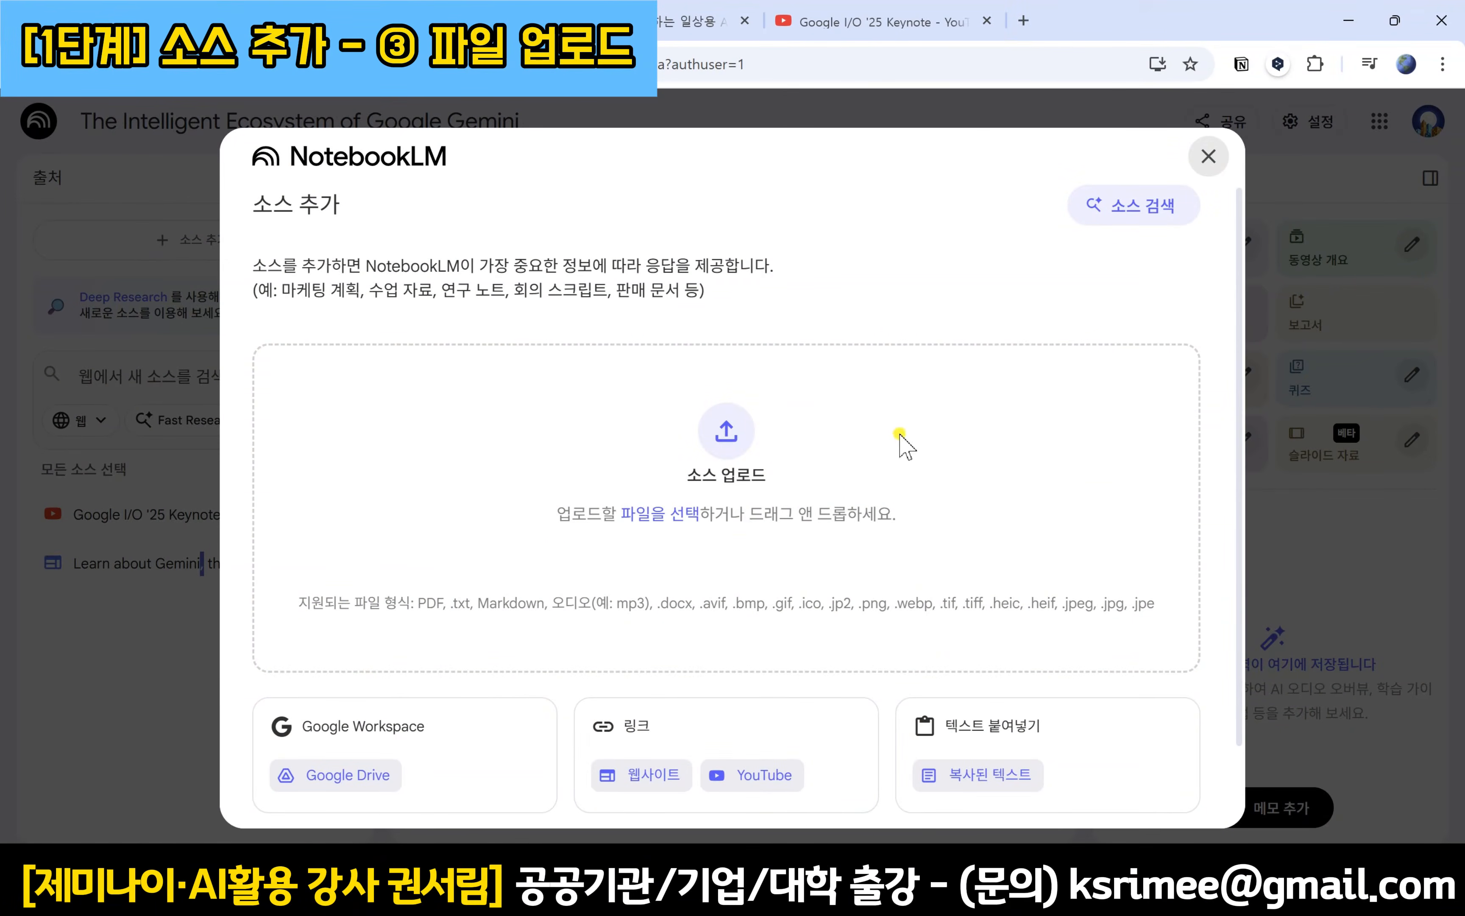
pyautogui.scroll(-2, 931, 393)
pyautogui.scroll(2, 931, 393)
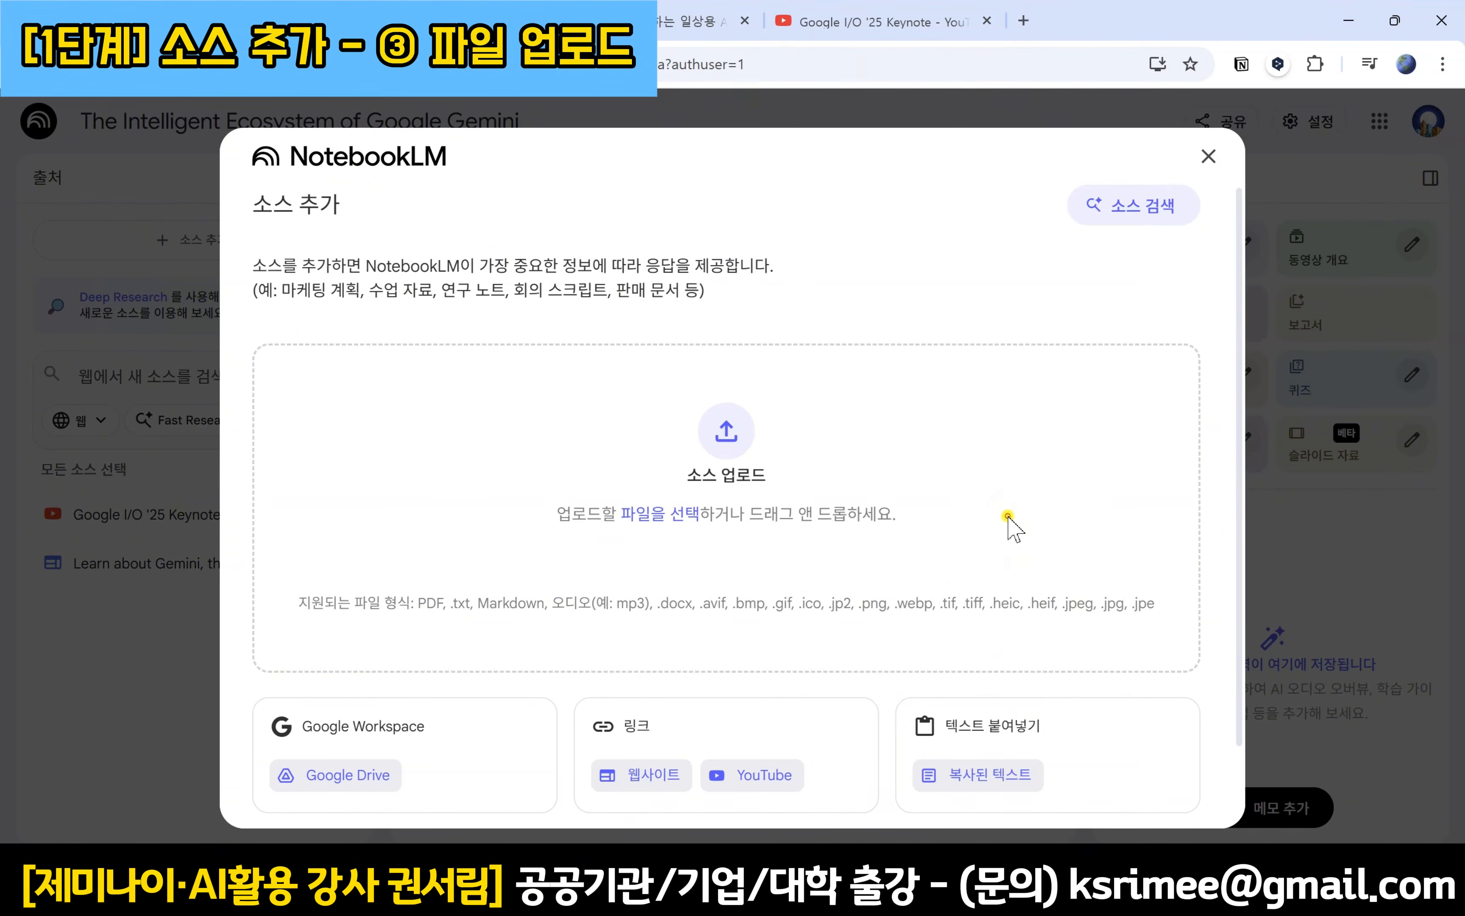
pyautogui.click(925, 605)
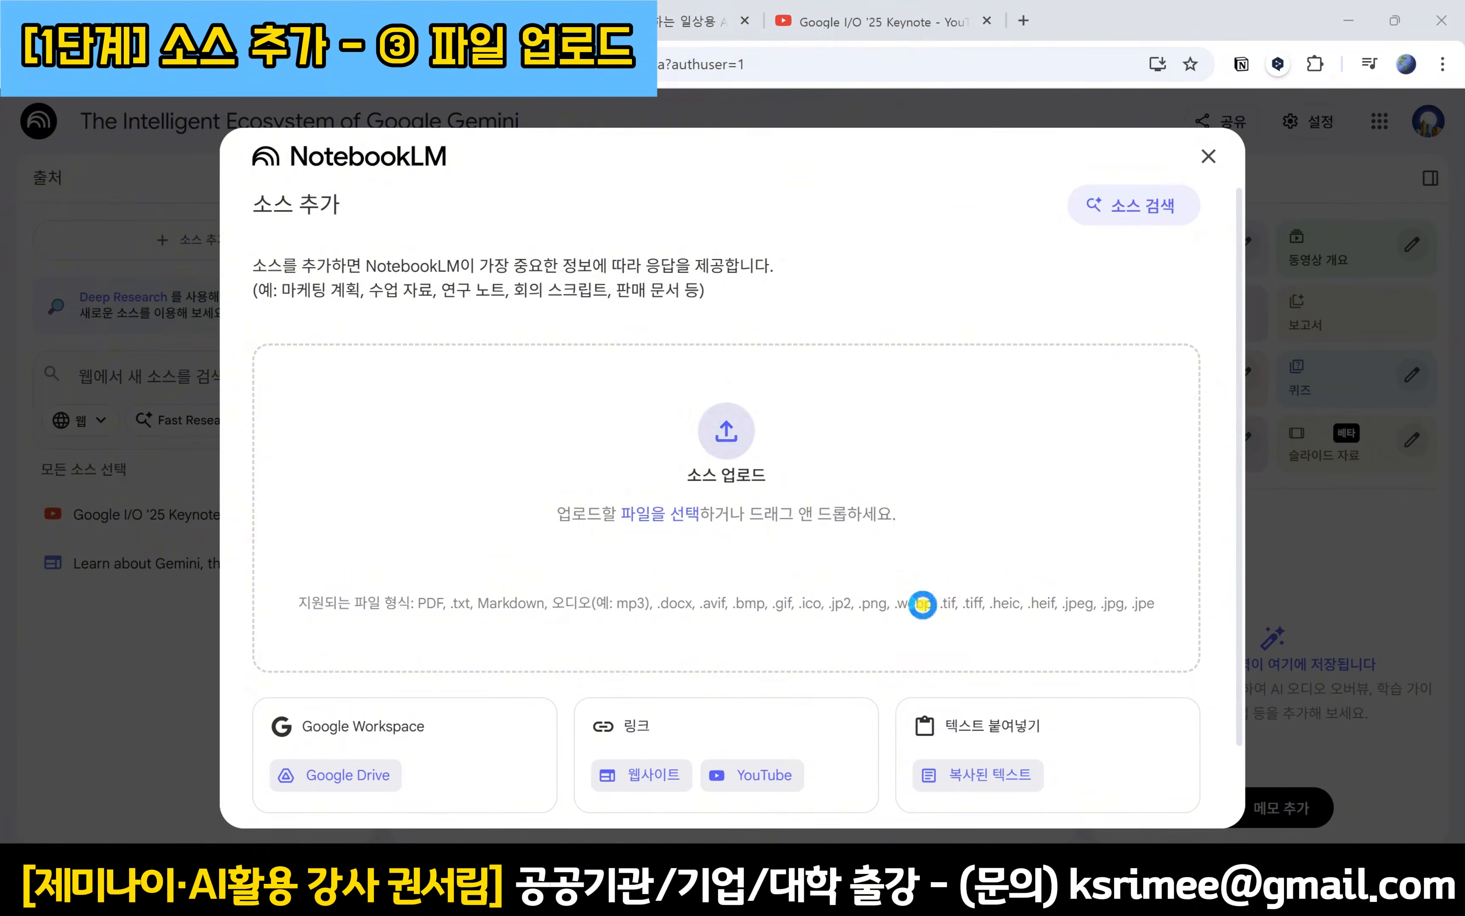
pyautogui.moveTo(919, 602); pyautogui.dragTo(879, 544)
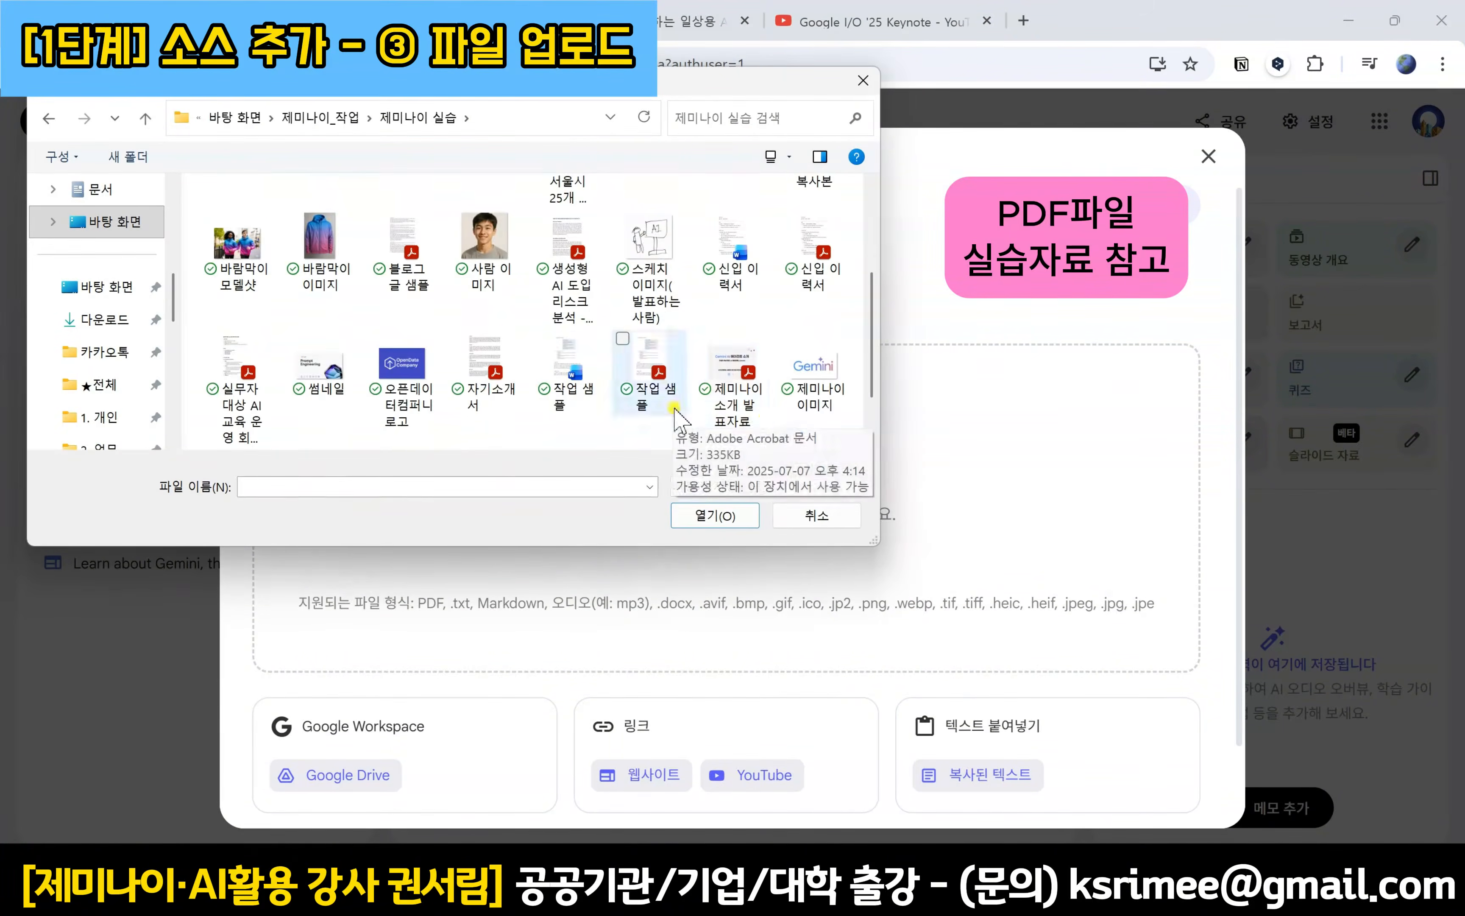
pyautogui.doubleClick(724, 418)
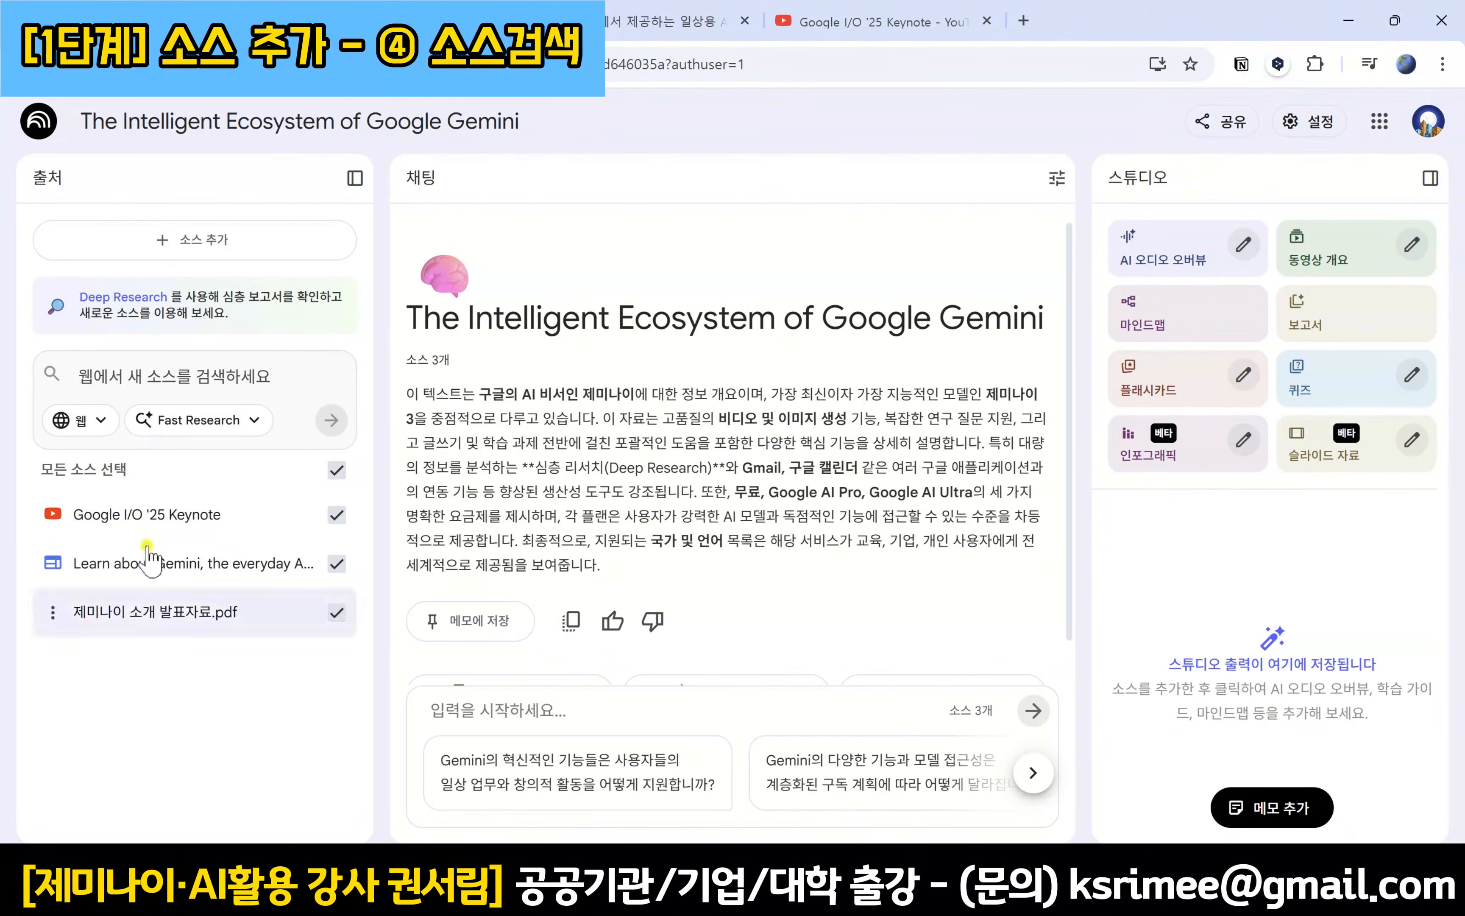
# Step: Open the source search (소스 검색) from the add-source dialog
pyautogui.click(190, 239)
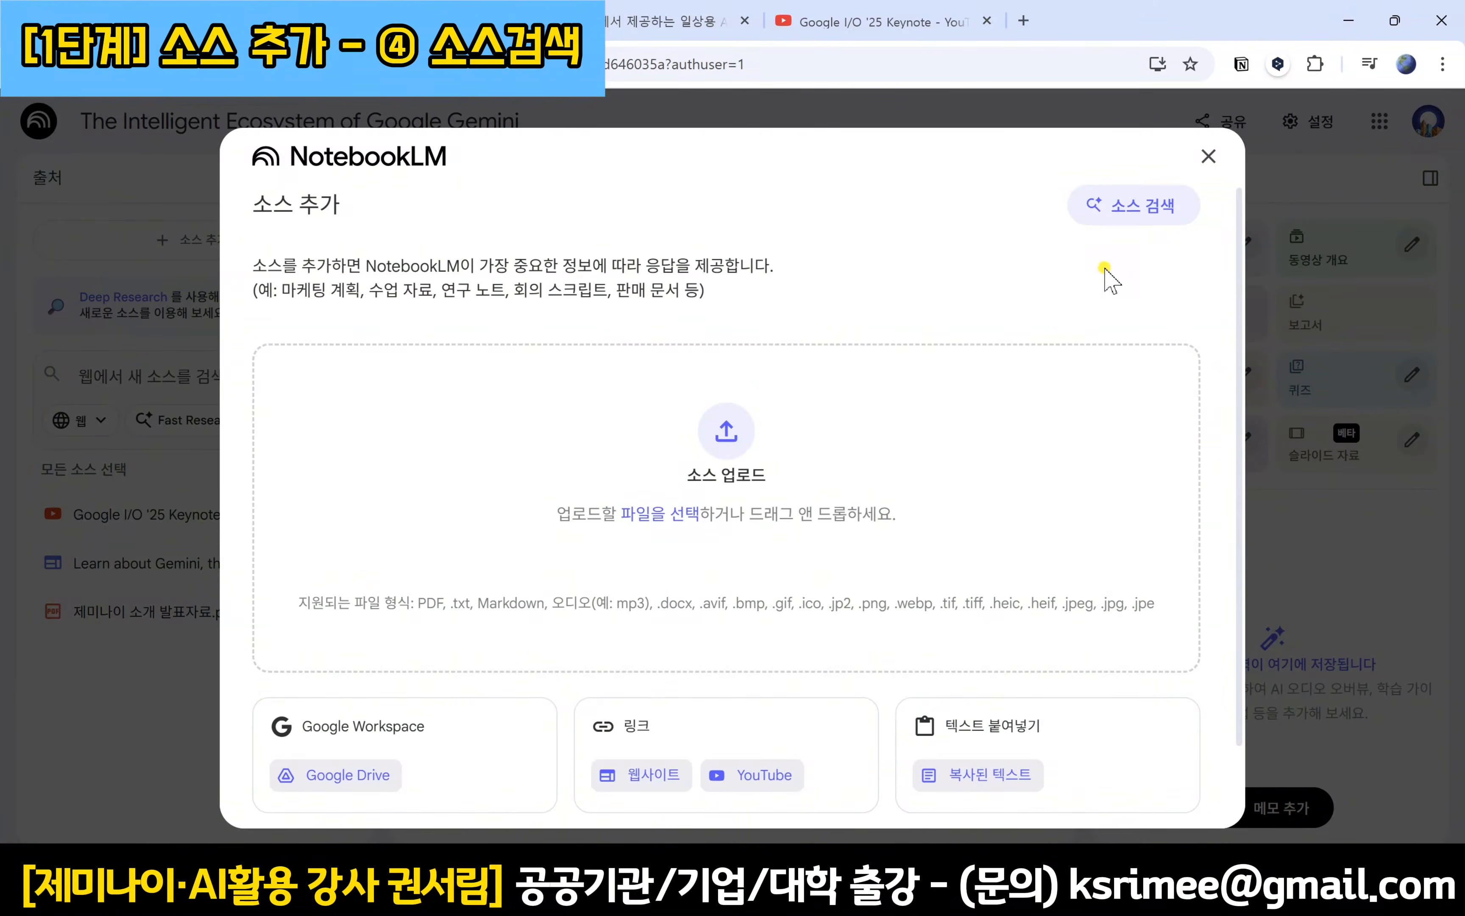
pyautogui.moveTo(1054, 232); pyautogui.dragTo(1215, 249)
pyautogui.click(1177, 277)
pyautogui.click(1137, 230)
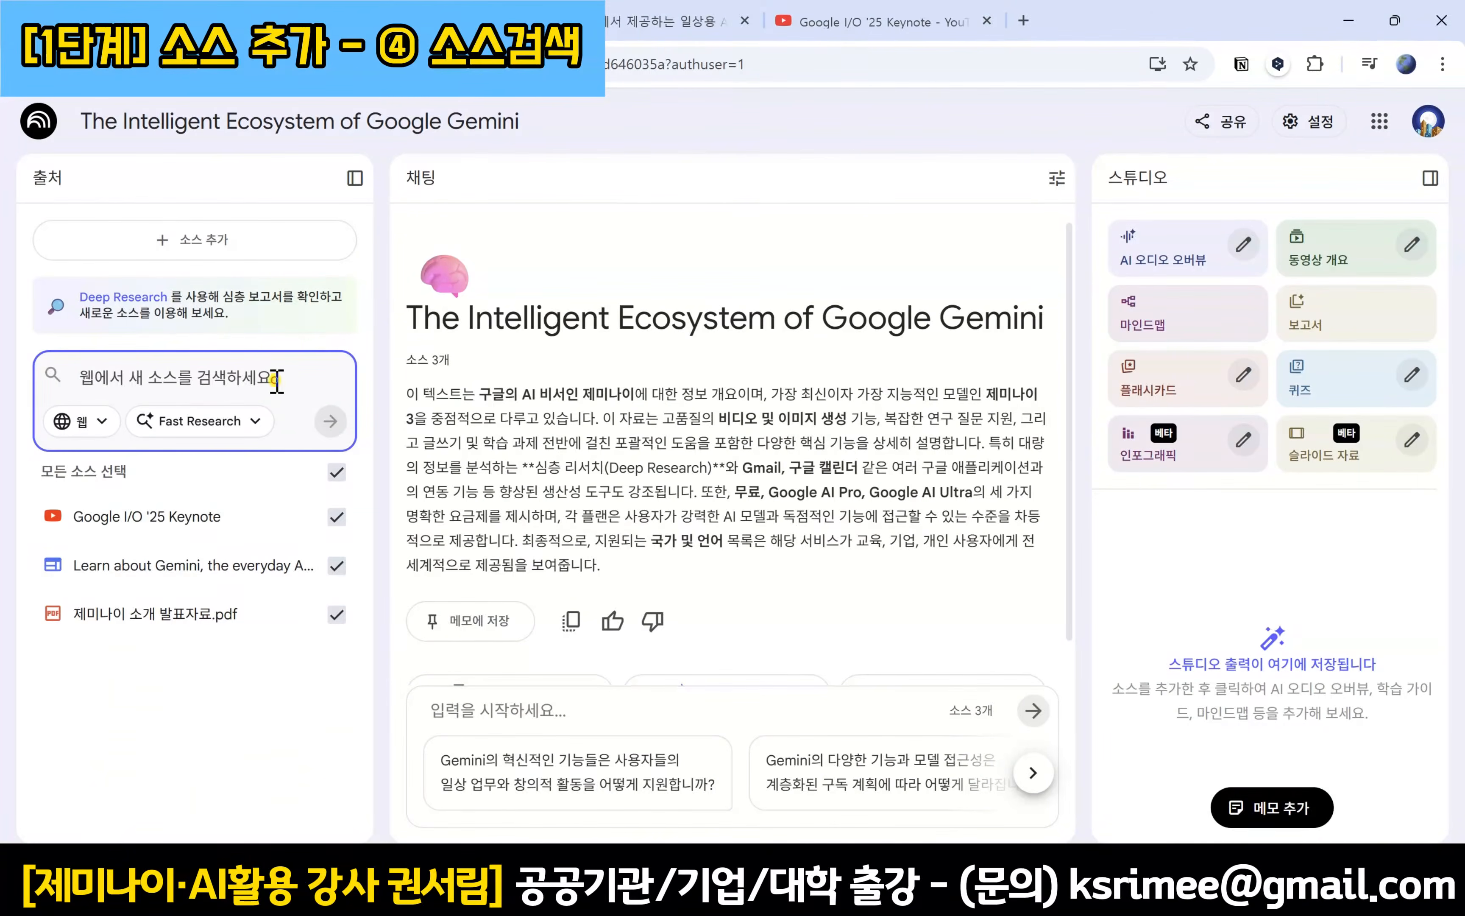
# Step: Review the source search's location and research mode options, choosing web (웹) and Fast Research
pyautogui.click(106, 419)
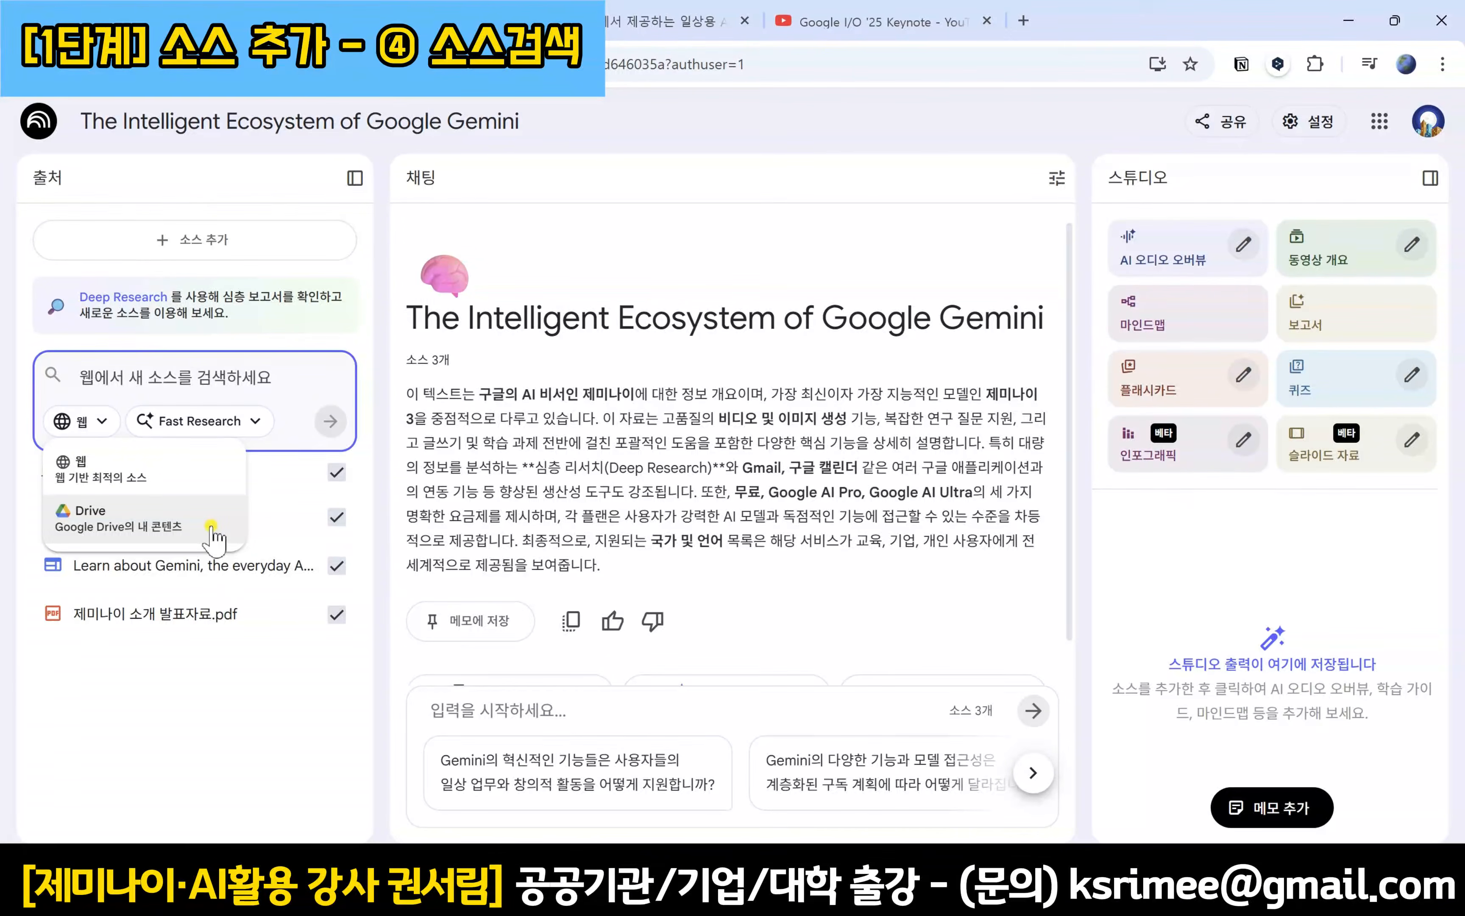
pyautogui.click(121, 479)
pyautogui.click(245, 422)
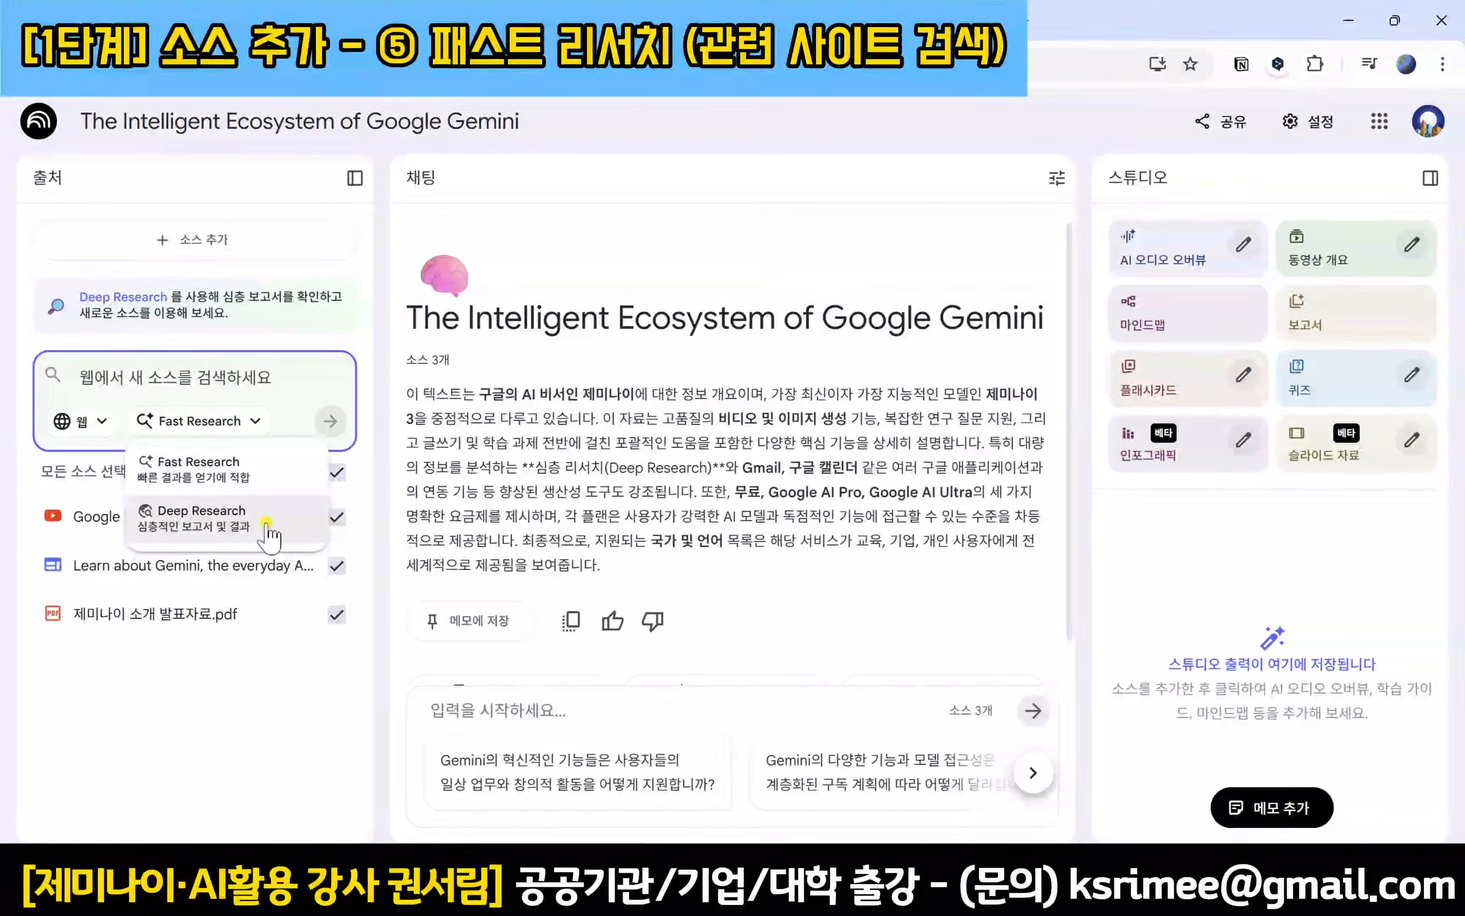
pyautogui.click(272, 476)
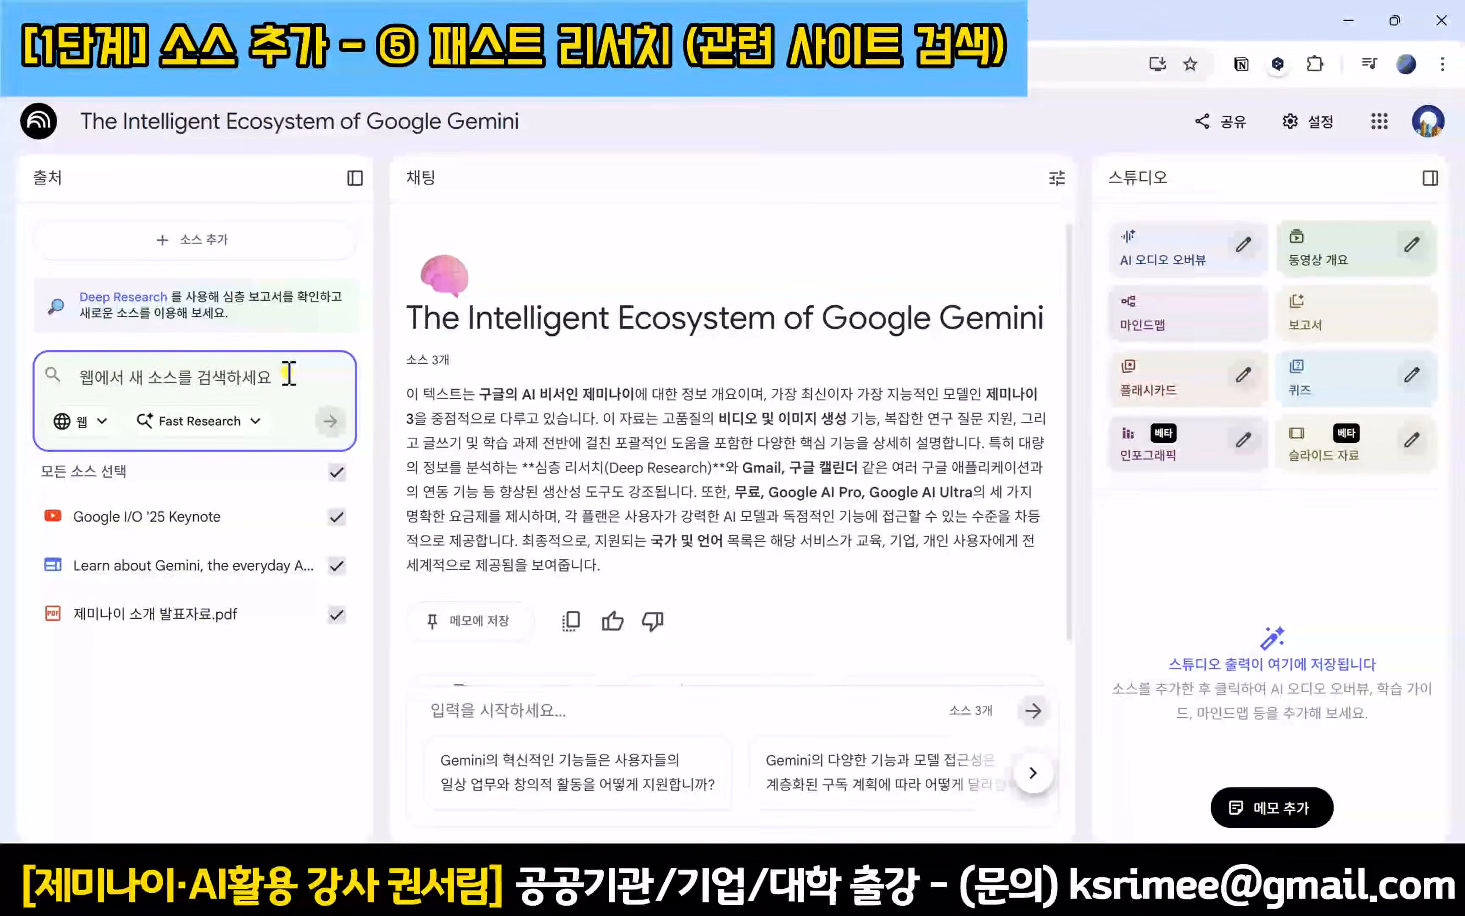
# Step: Run a Fast Research web search for 제미나이 활용법 to find new sources
pyautogui.write('WPA')
pyautogui.press('BackSpace')
pyautogui.press('BackSpace')
pyautogui.press('BackSpace')
pyautogui.write('제민')
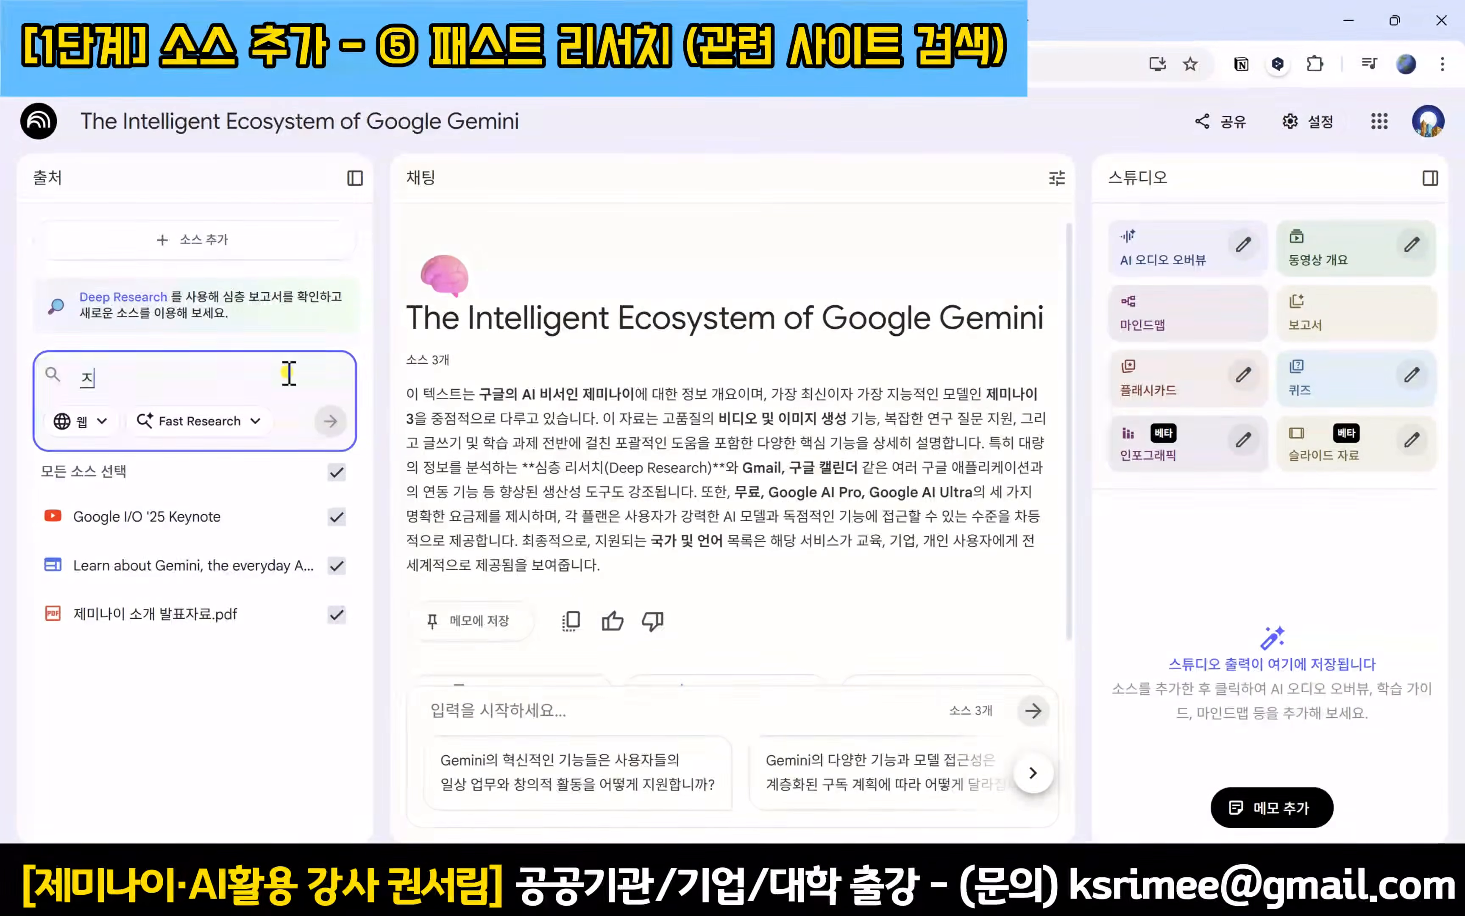
pyautogui.write('나이 활용')
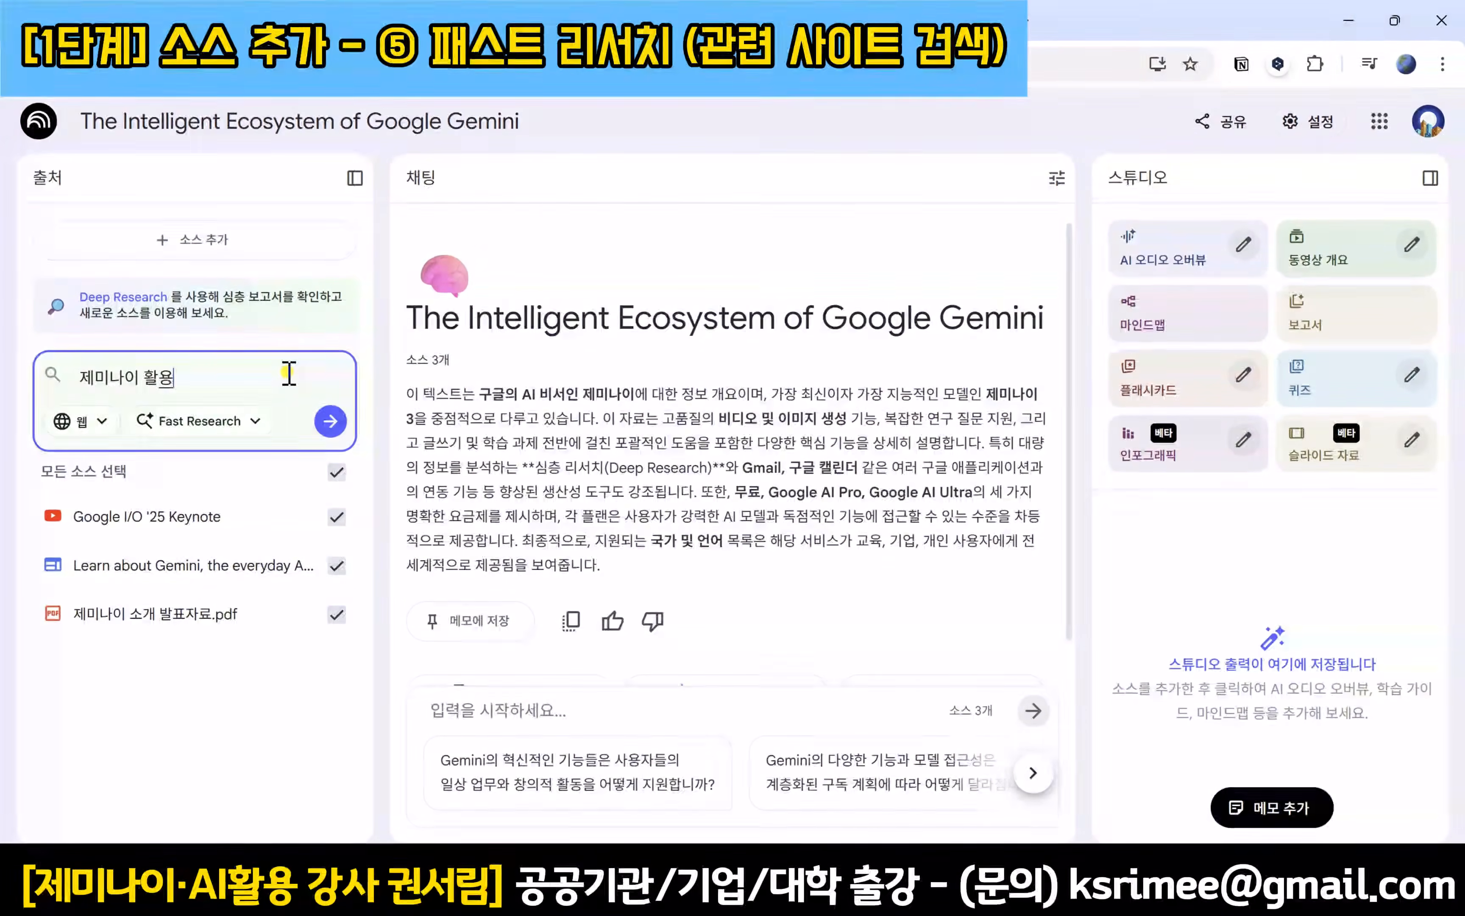
pyautogui.write('법')
pyautogui.click(330, 422)
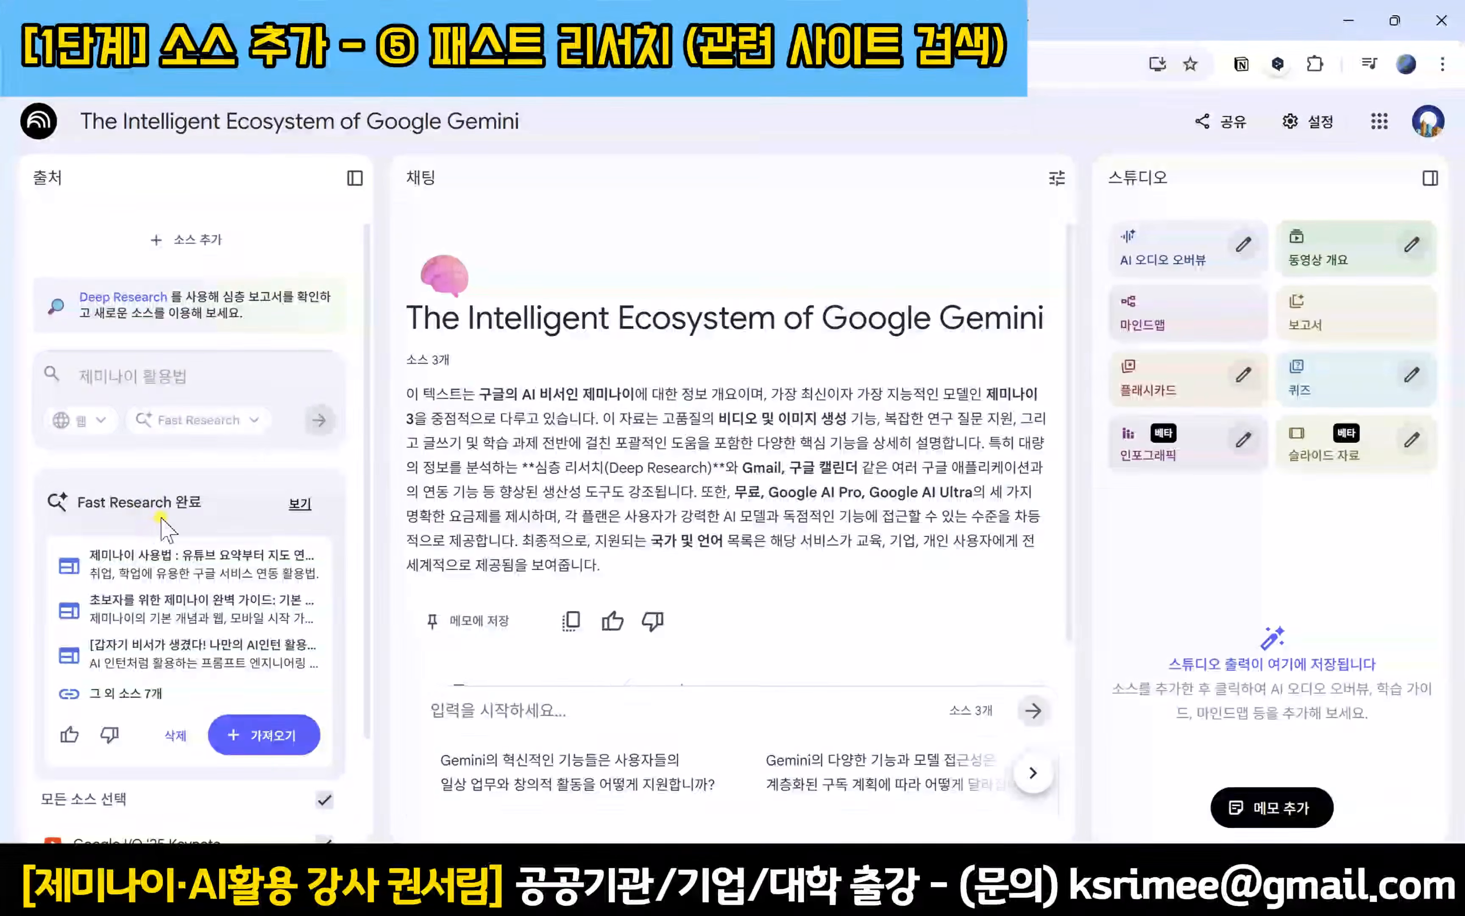
# Step: Open the detailed view of the Fast Research results and look through the whole list of suggested sources
pyautogui.scroll(-2, 249, 517)
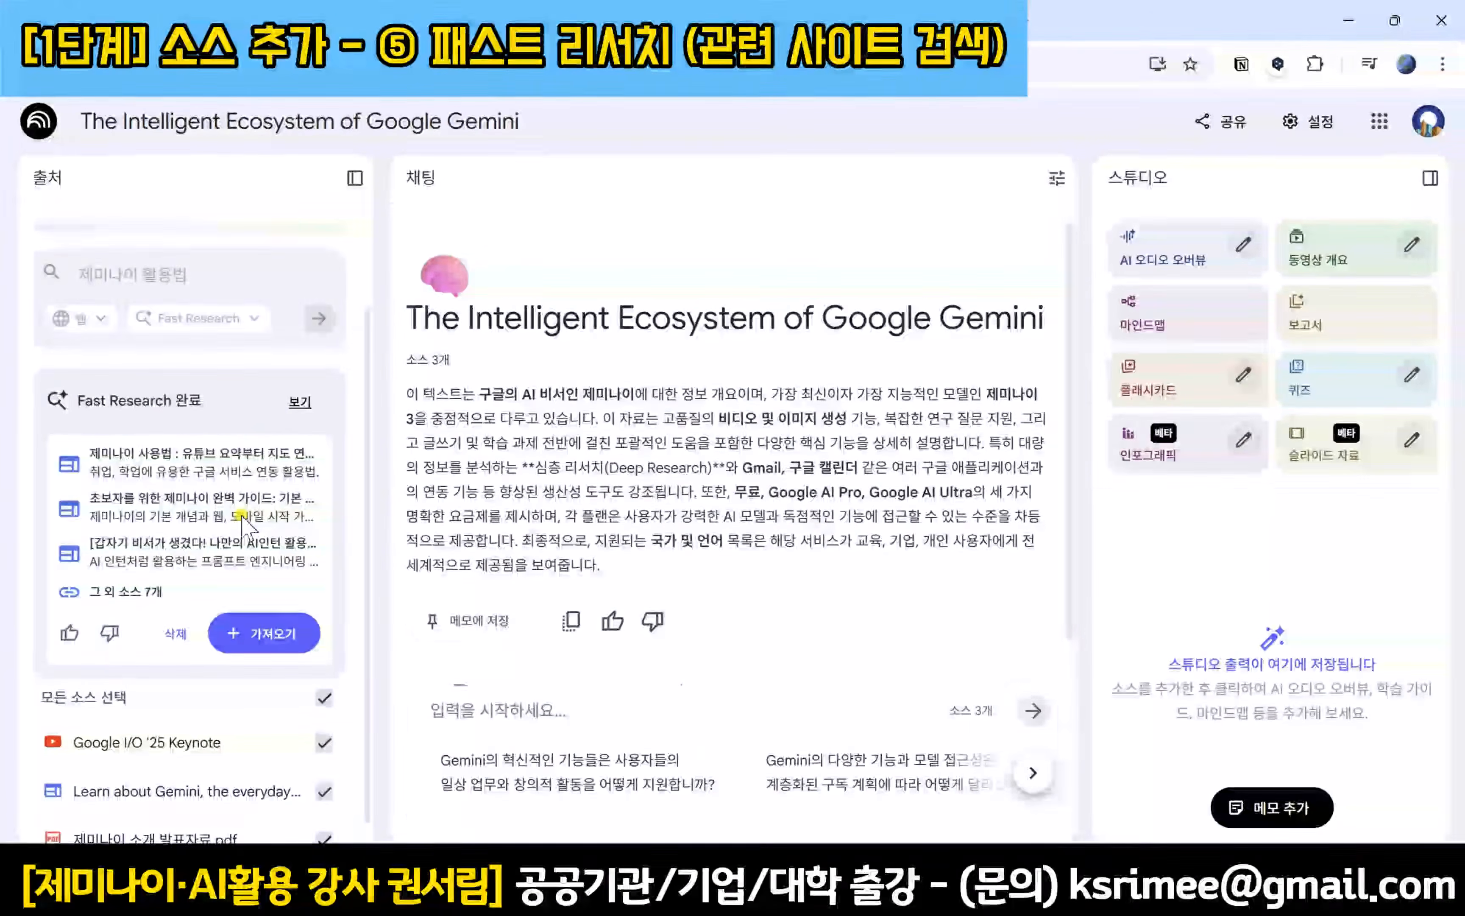
pyautogui.scroll(2, 290, 512)
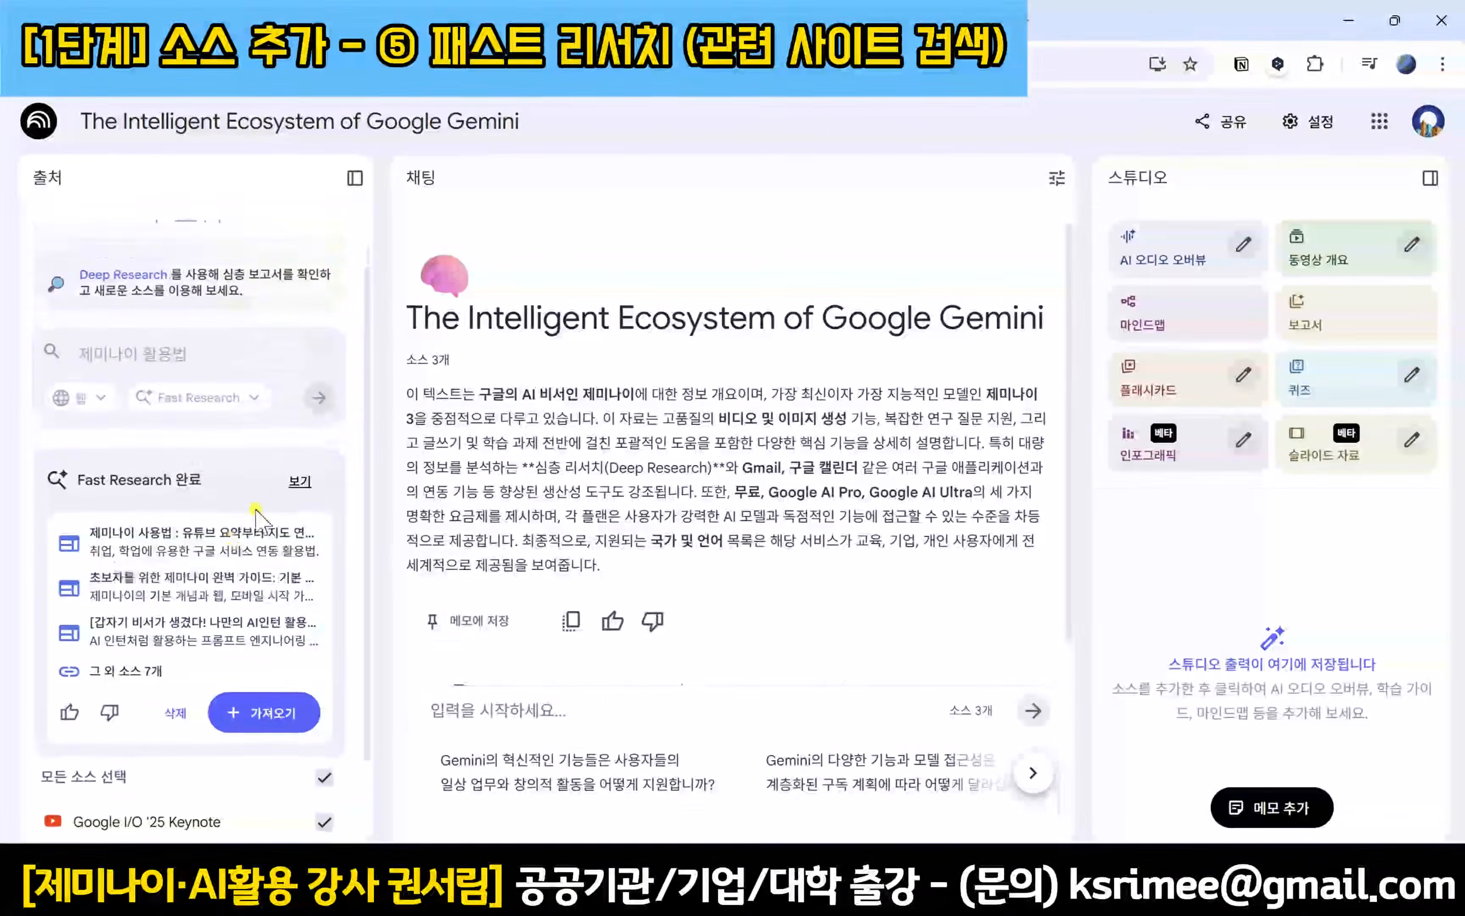
pyautogui.click(302, 485)
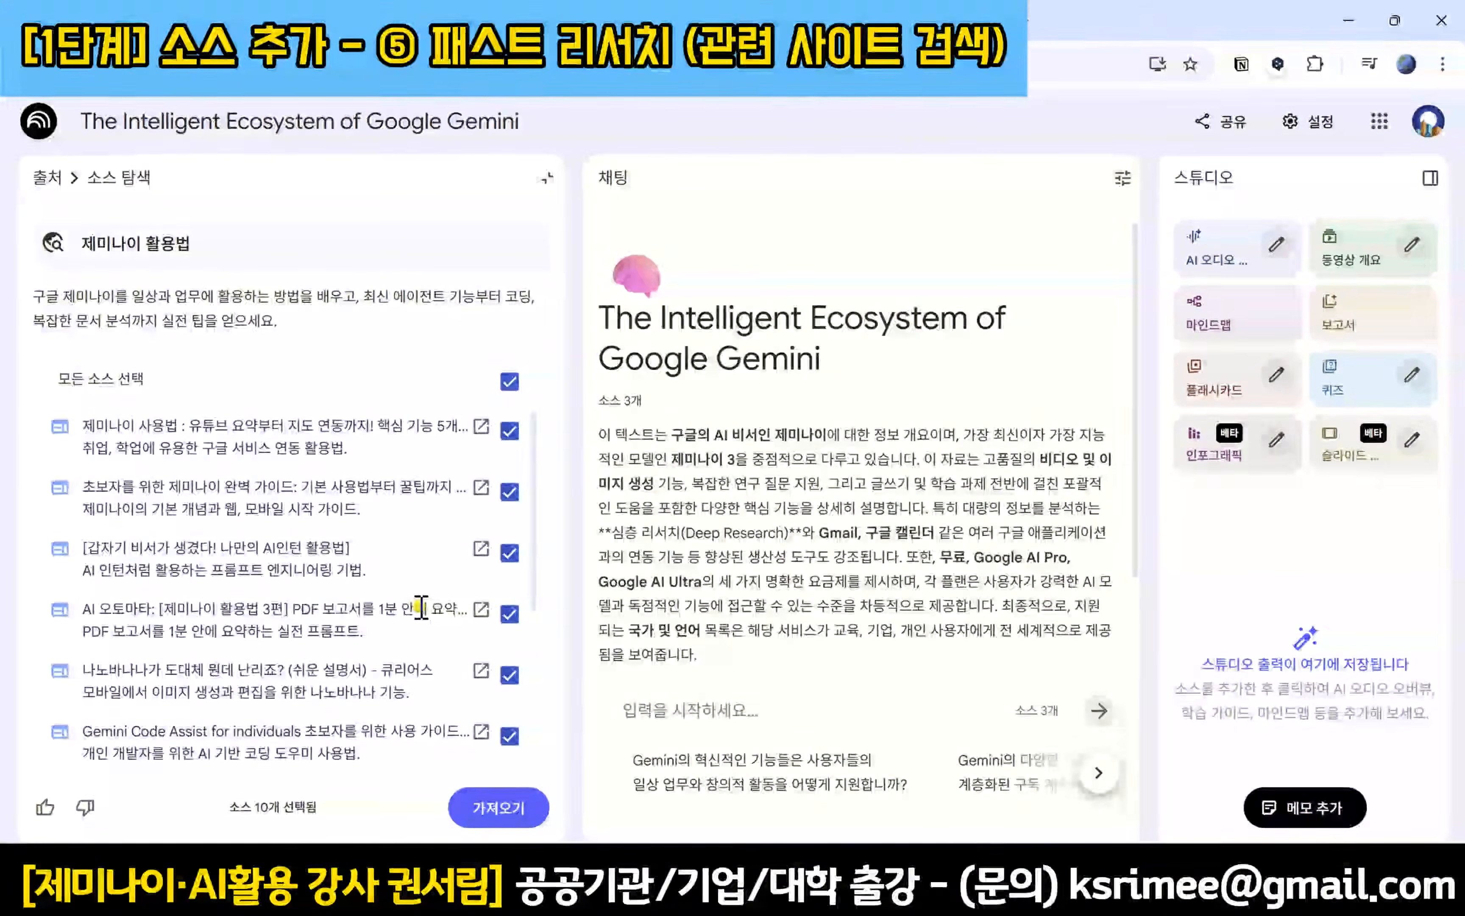
pyautogui.scroll(-4, 420, 606)
pyautogui.scroll(5, 399, 597)
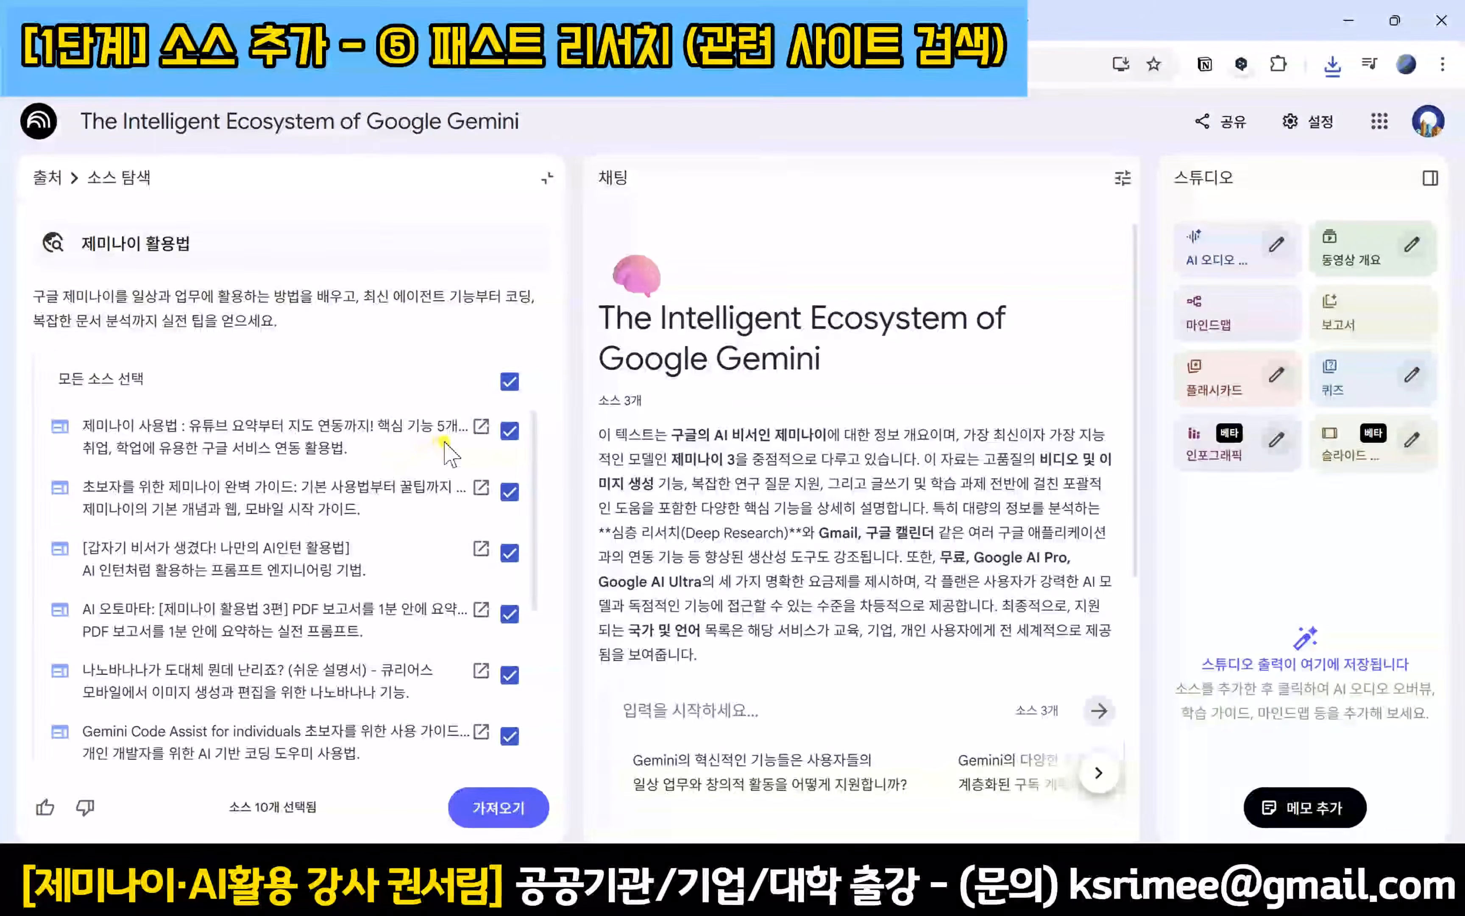
# Step: Open the first suggested source, the 제미나이 사용법 article on Linkareer, and read through it to its end
pyautogui.click(481, 426)
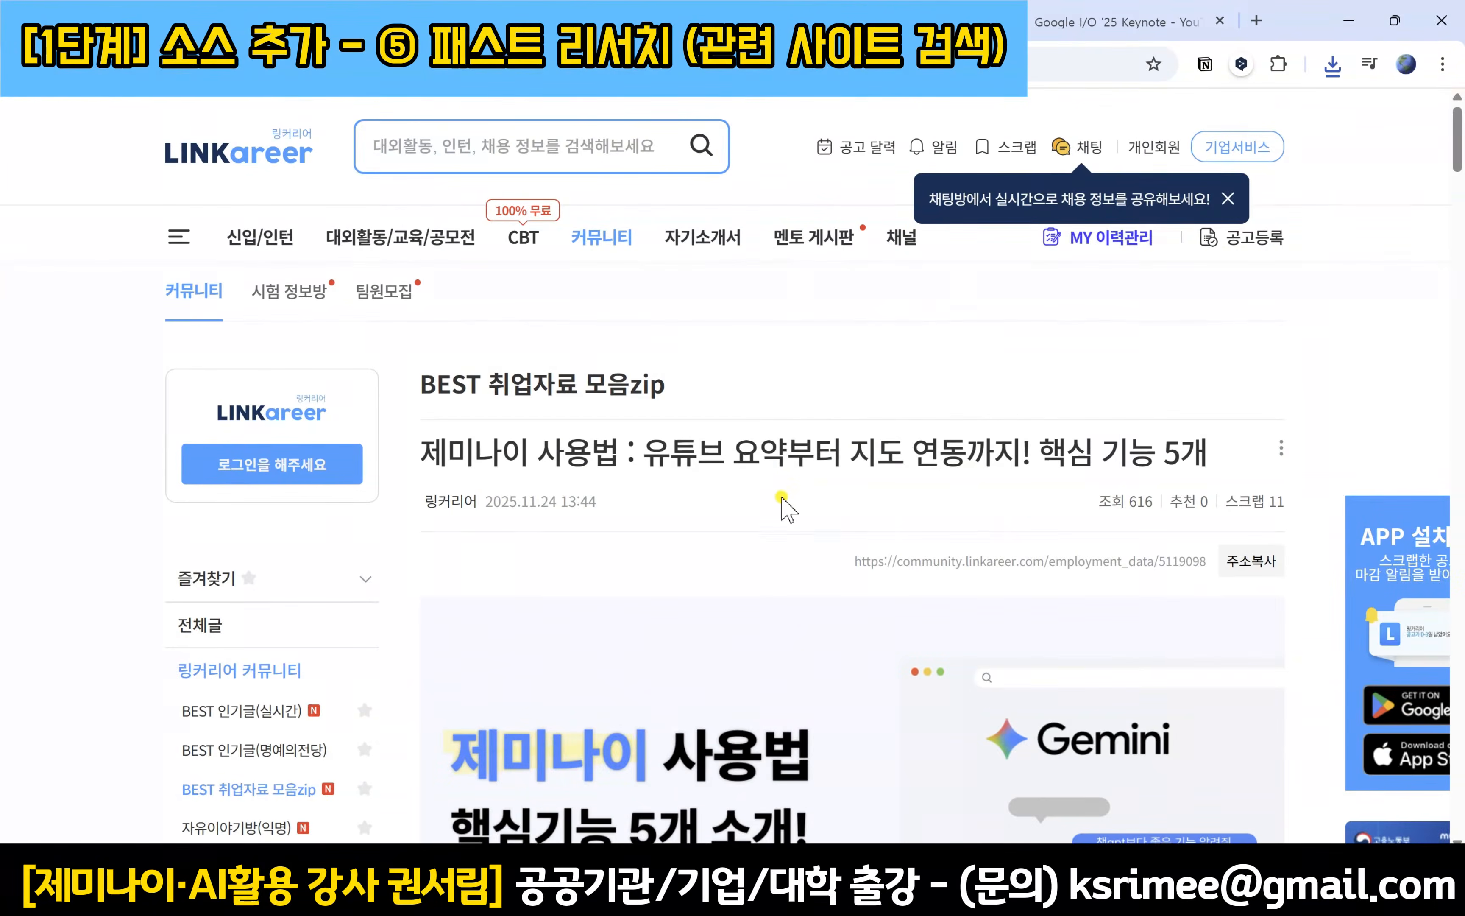
pyautogui.scroll(-10, 783, 498)
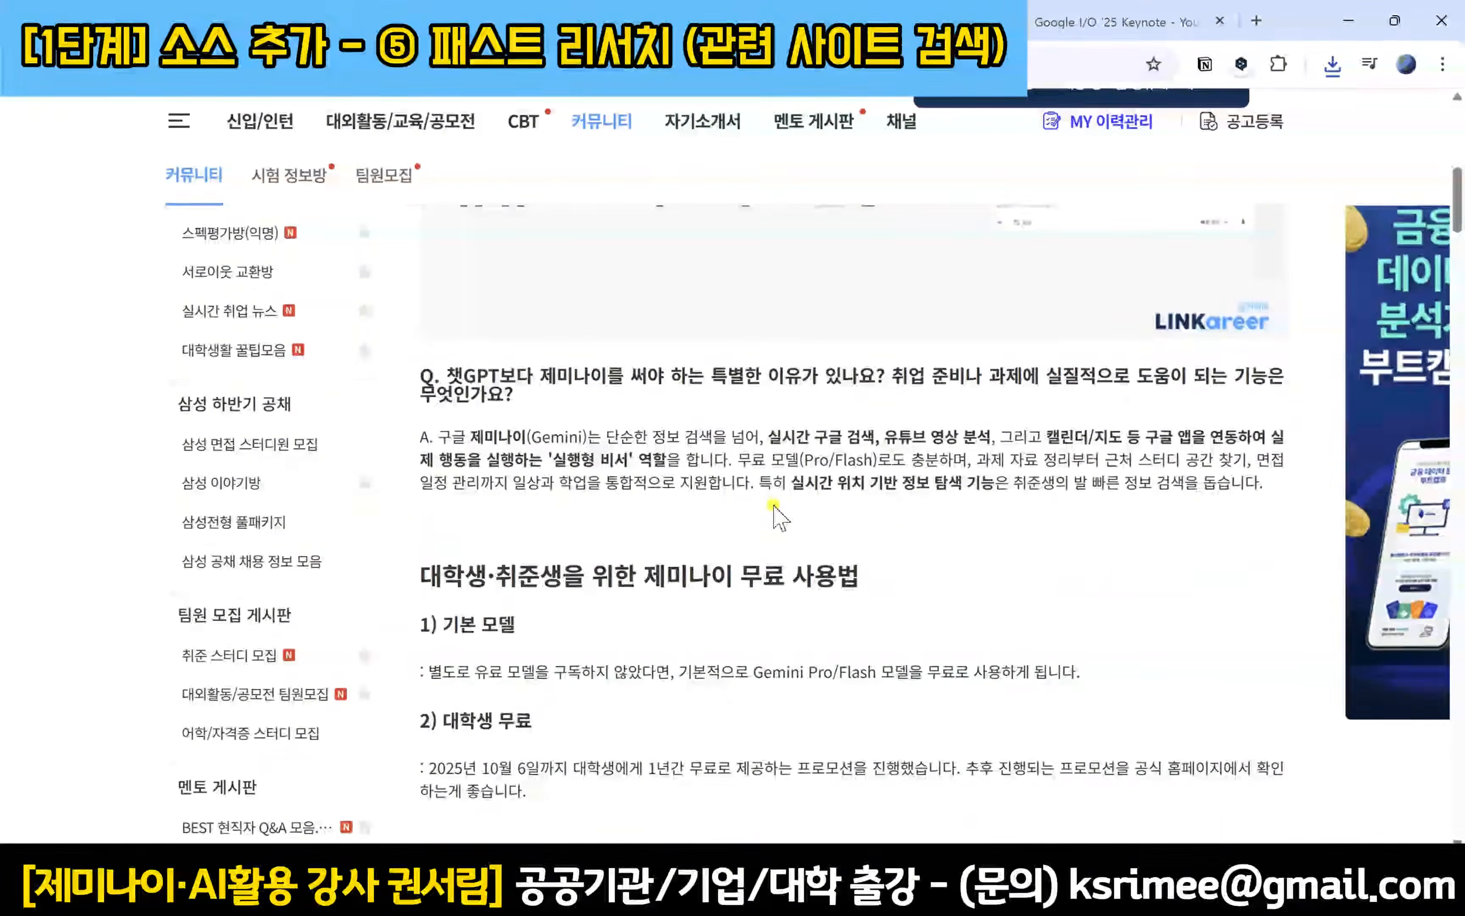
pyautogui.scroll(-10, 781, 517)
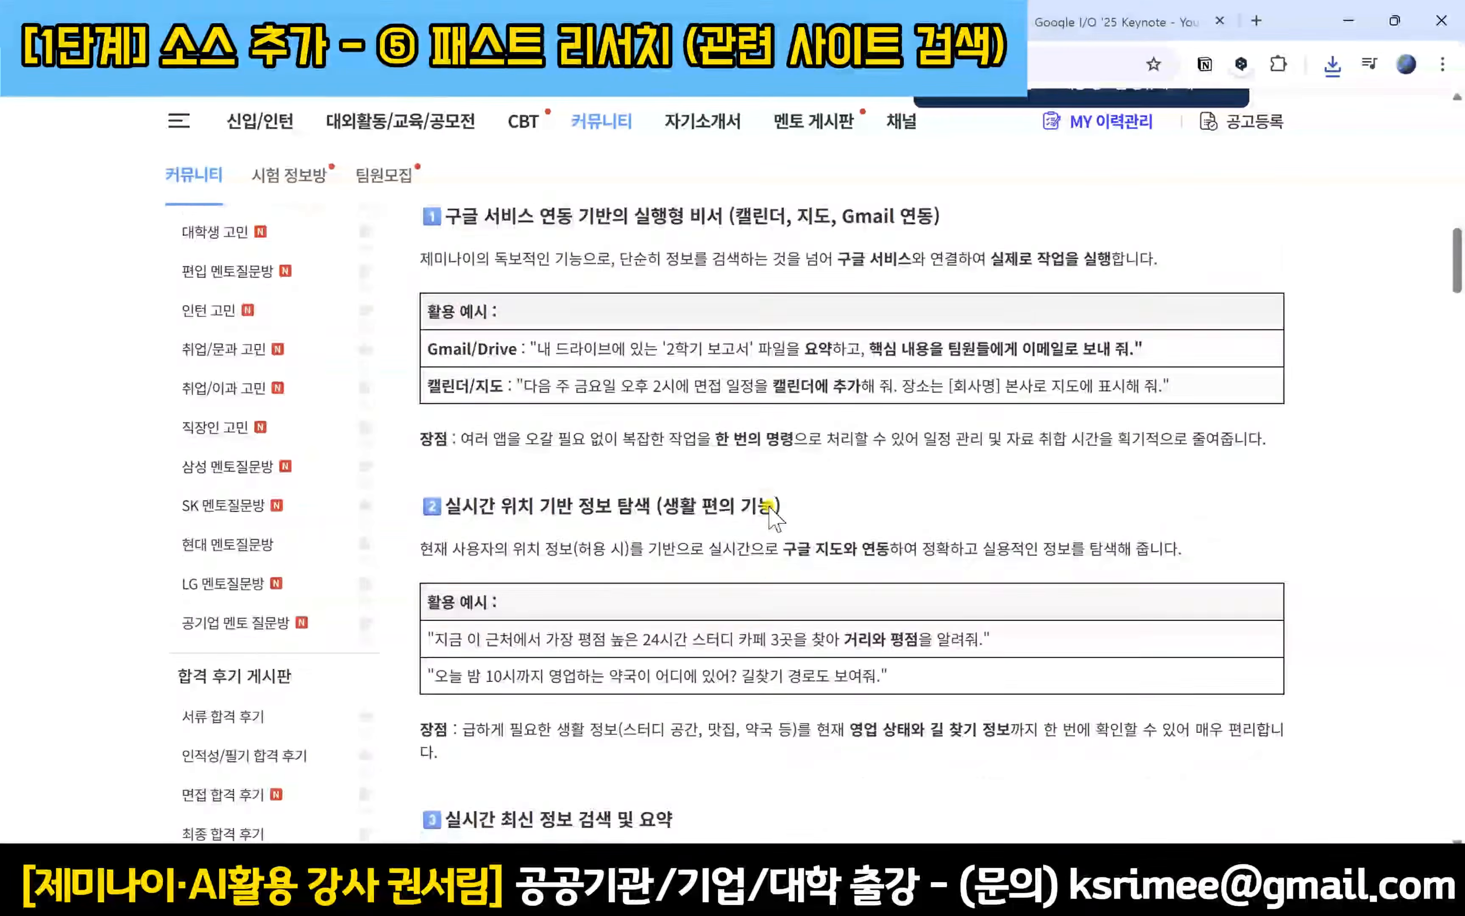
pyautogui.scroll(-10, 773, 514)
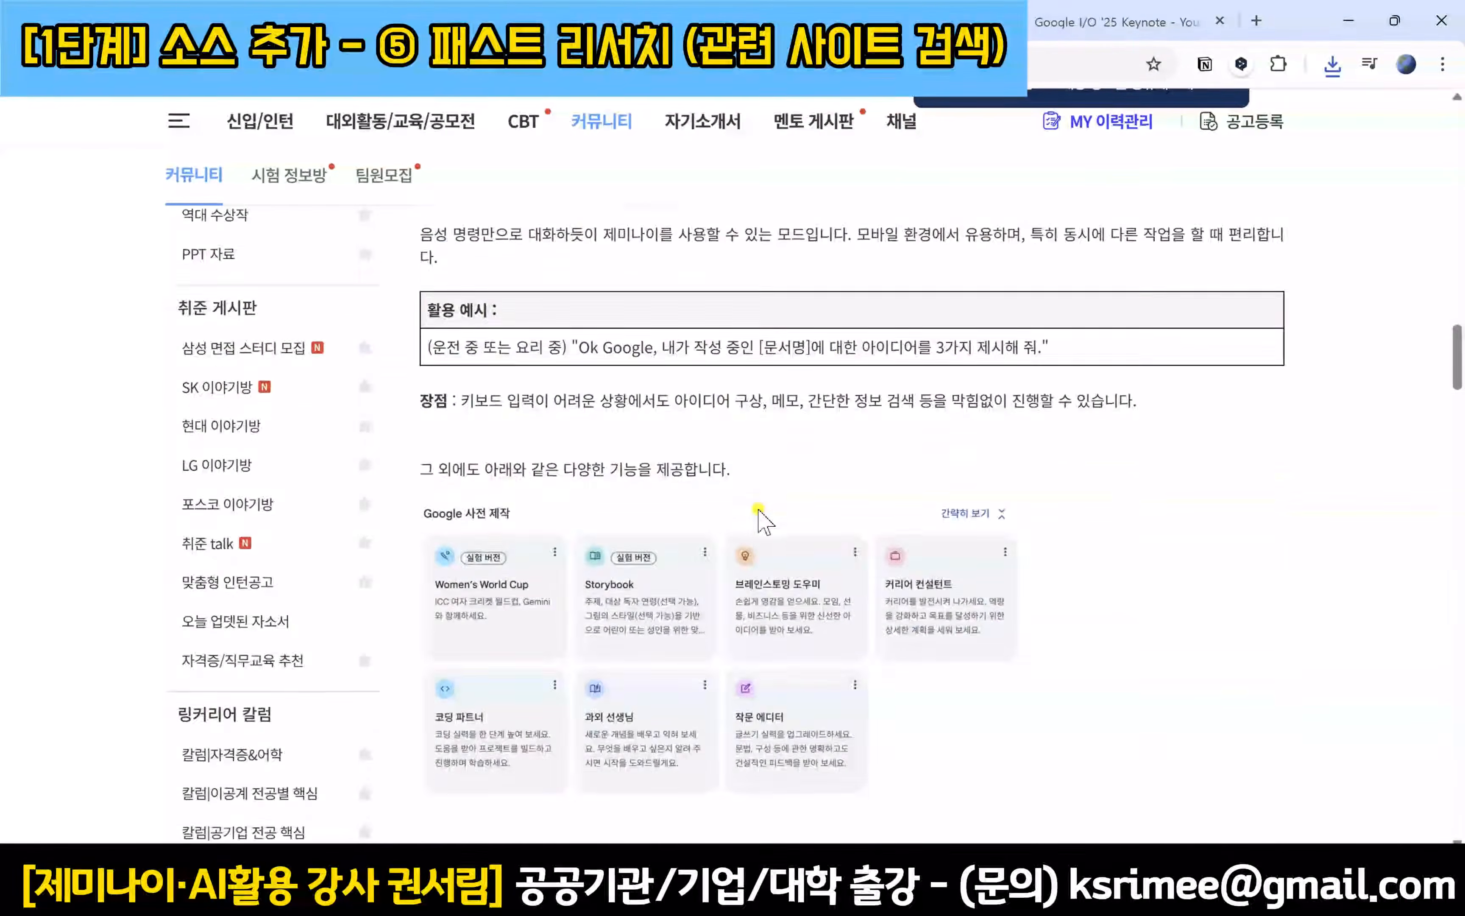
pyautogui.scroll(-10, 762, 518)
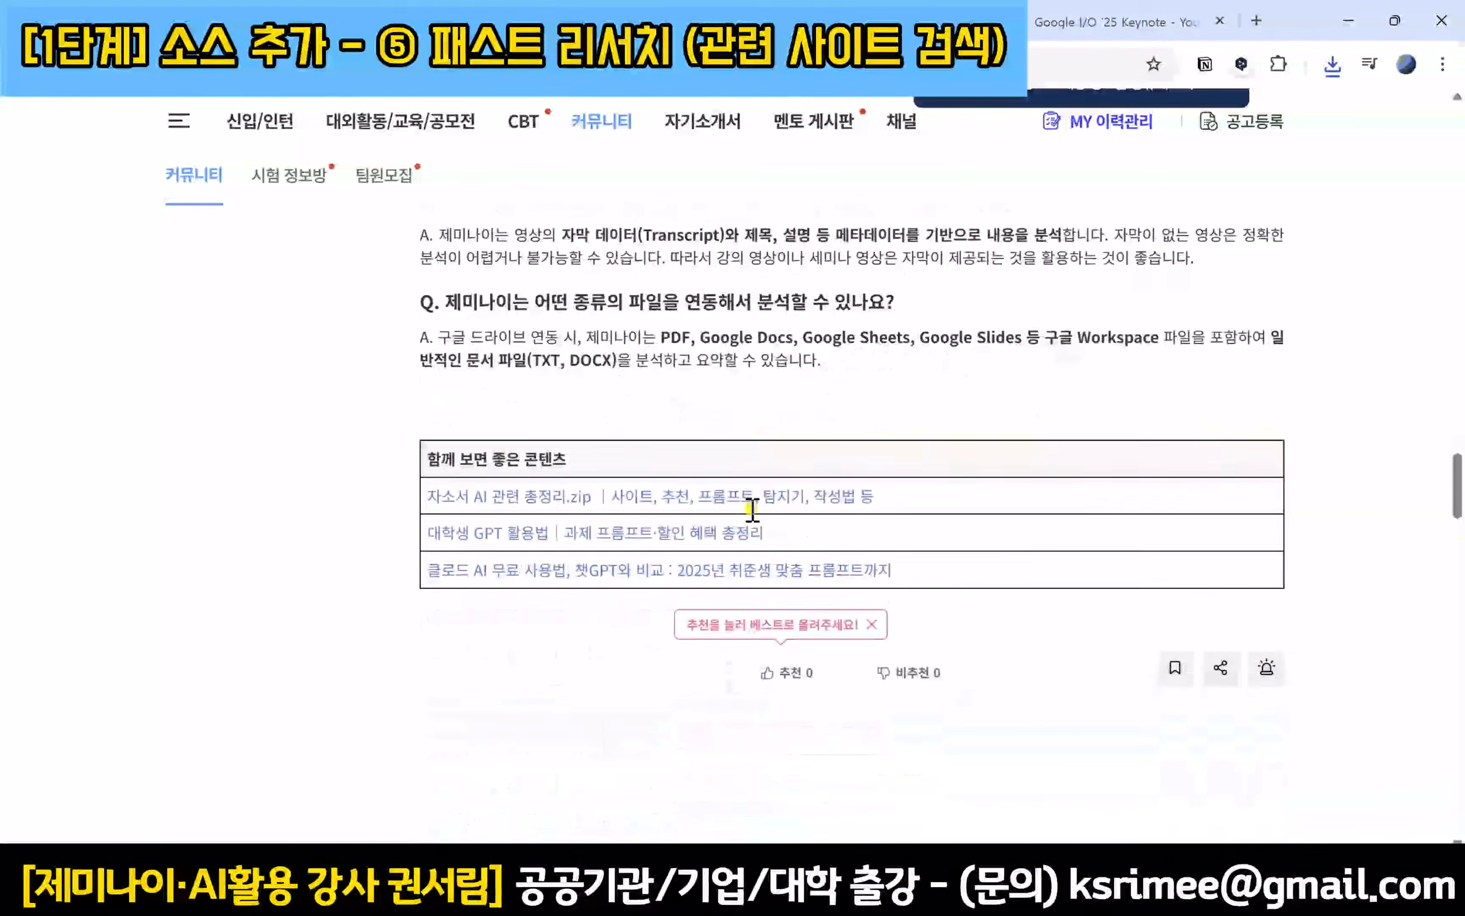
# Step: Skim the rest of the Linkareer article, and open and page through the suggested 24 인공지능 동향리포트 PDF
pyautogui.scroll(-5, 751, 509)
pyautogui.scroll(15, 733, 515)
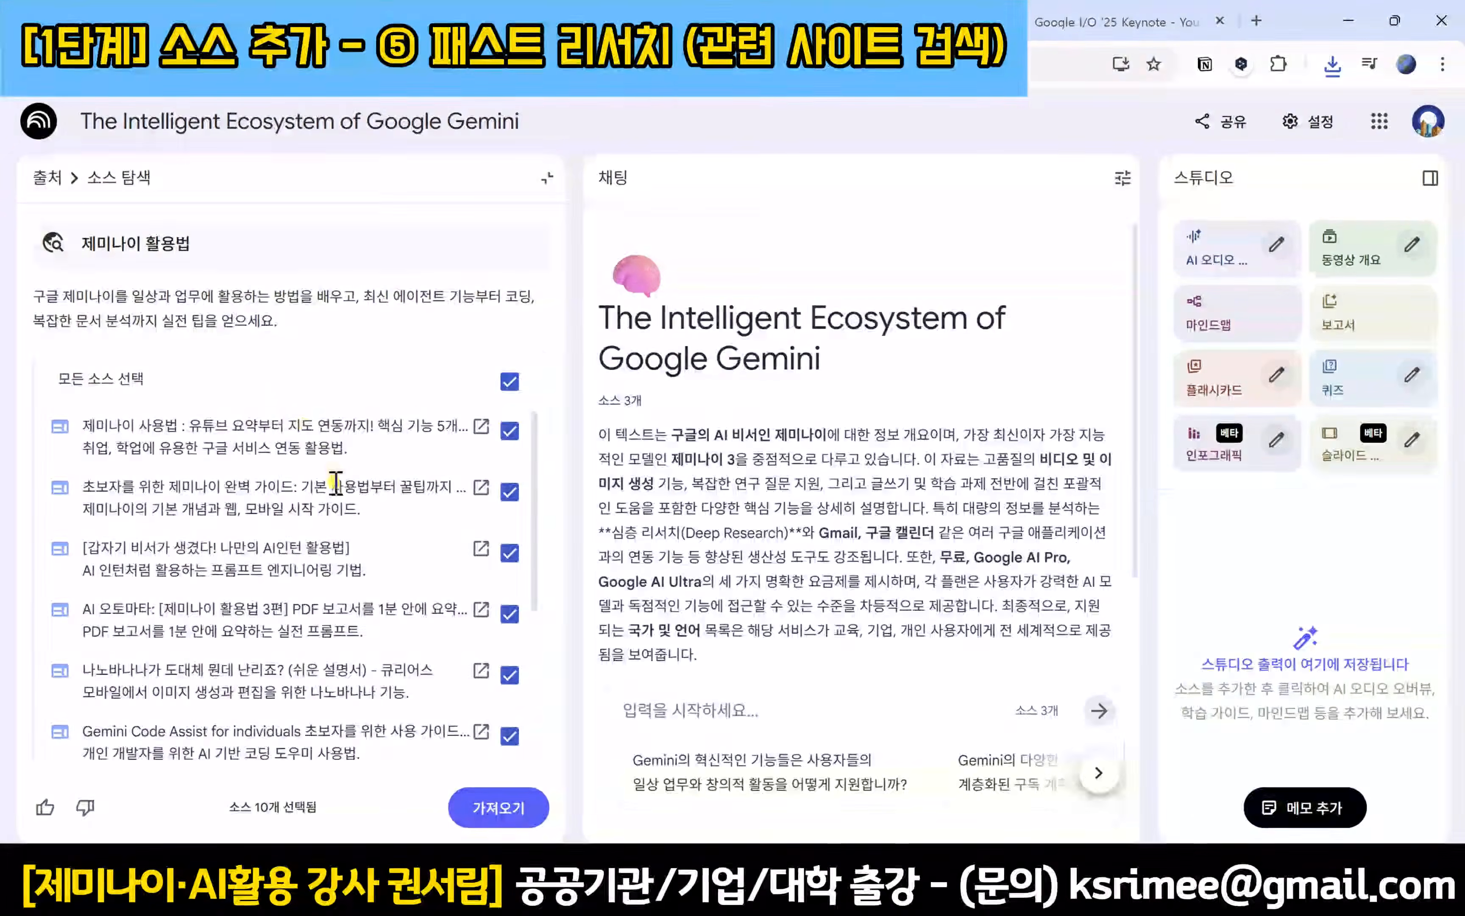
pyautogui.scroll(-4, 424, 545)
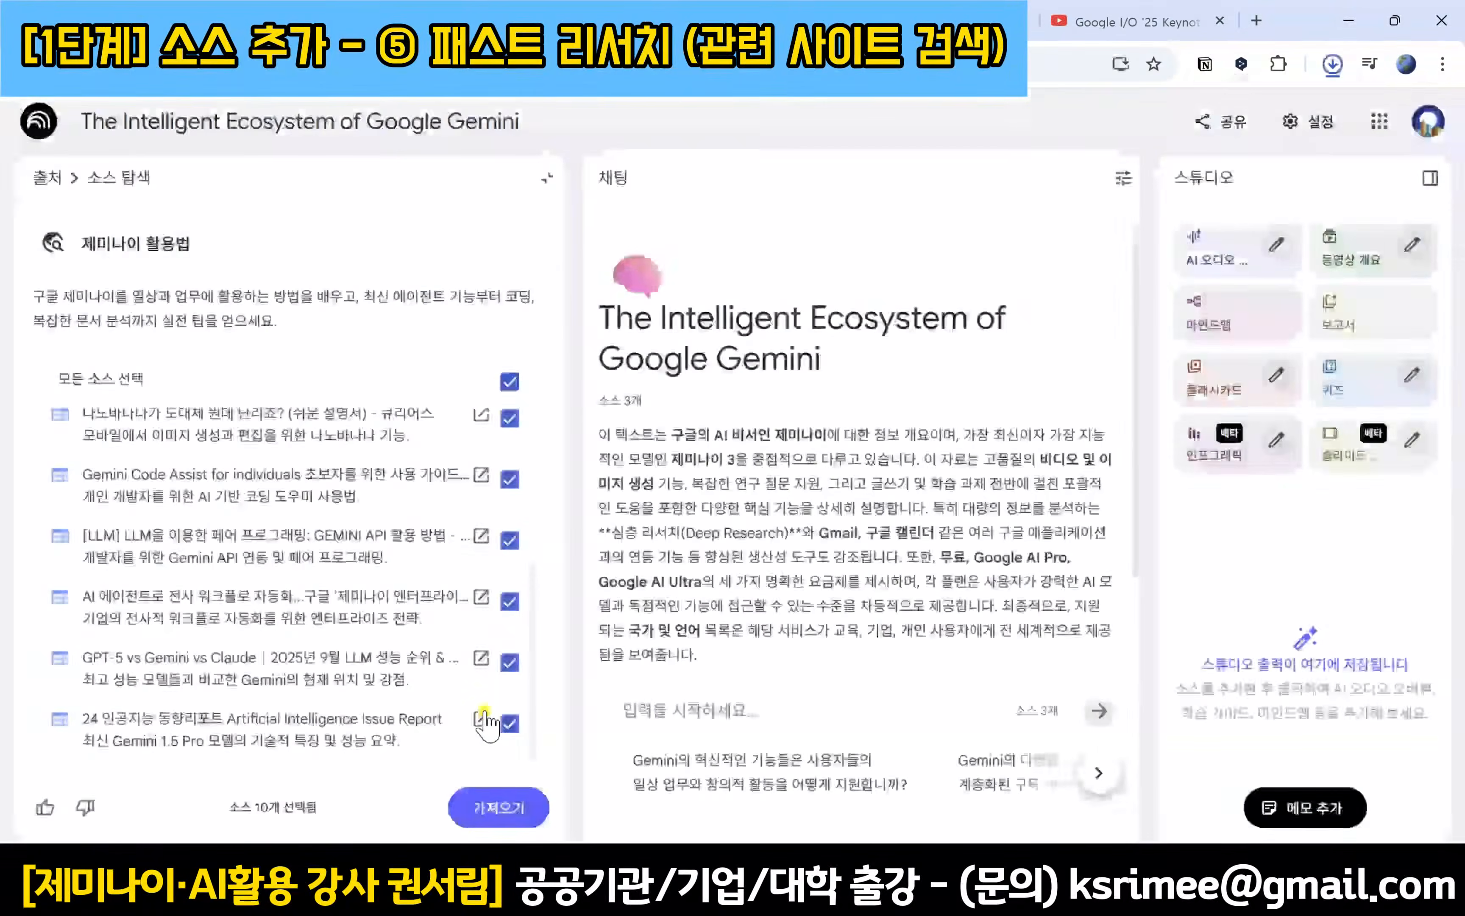
pyautogui.click(1229, 127)
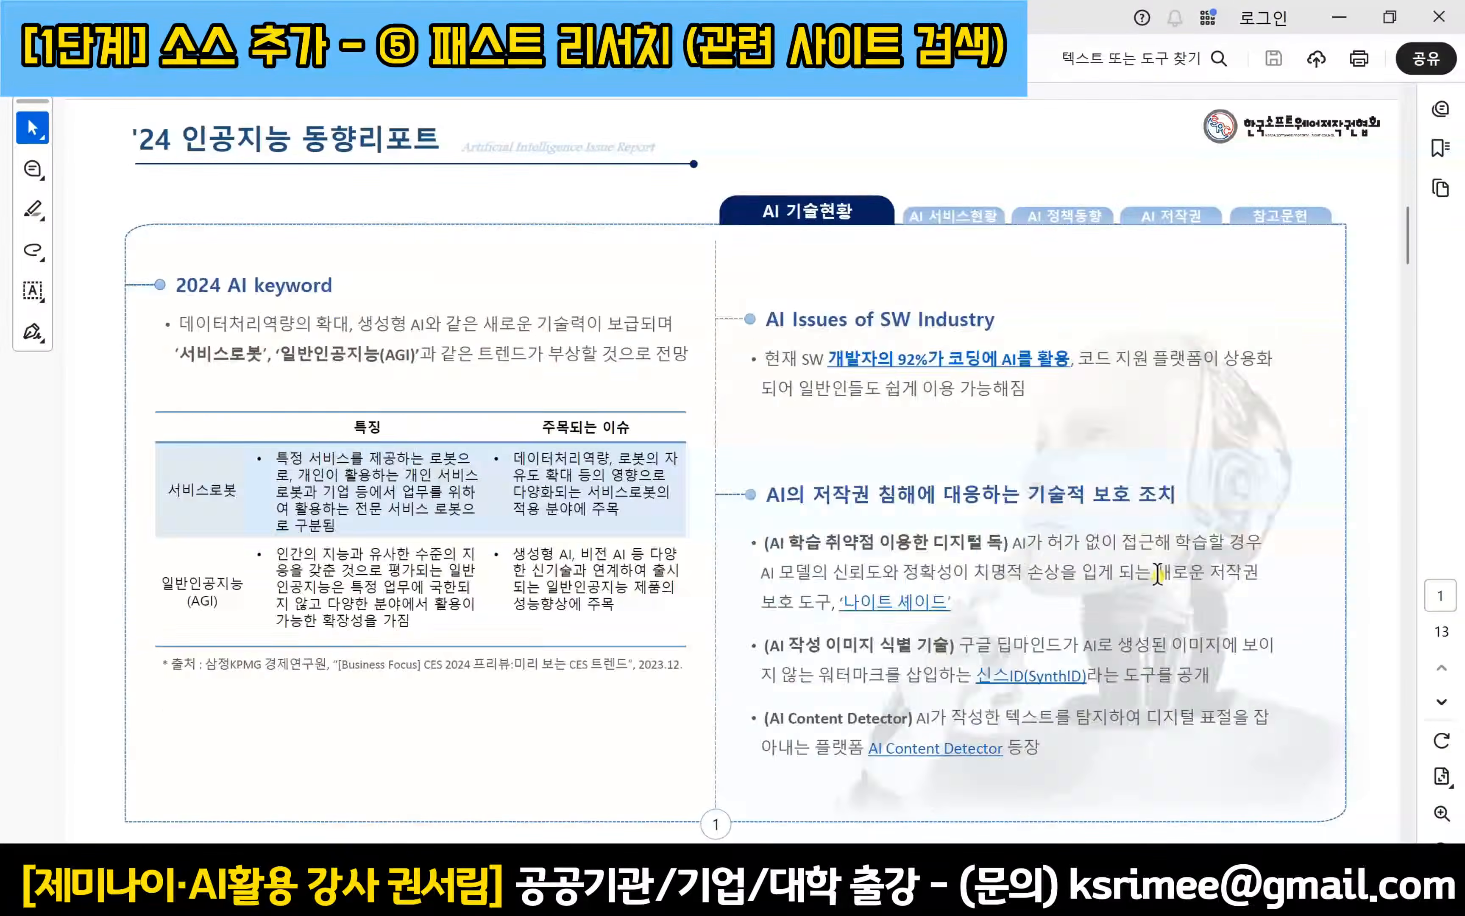
pyautogui.scroll(-3, 1163, 585)
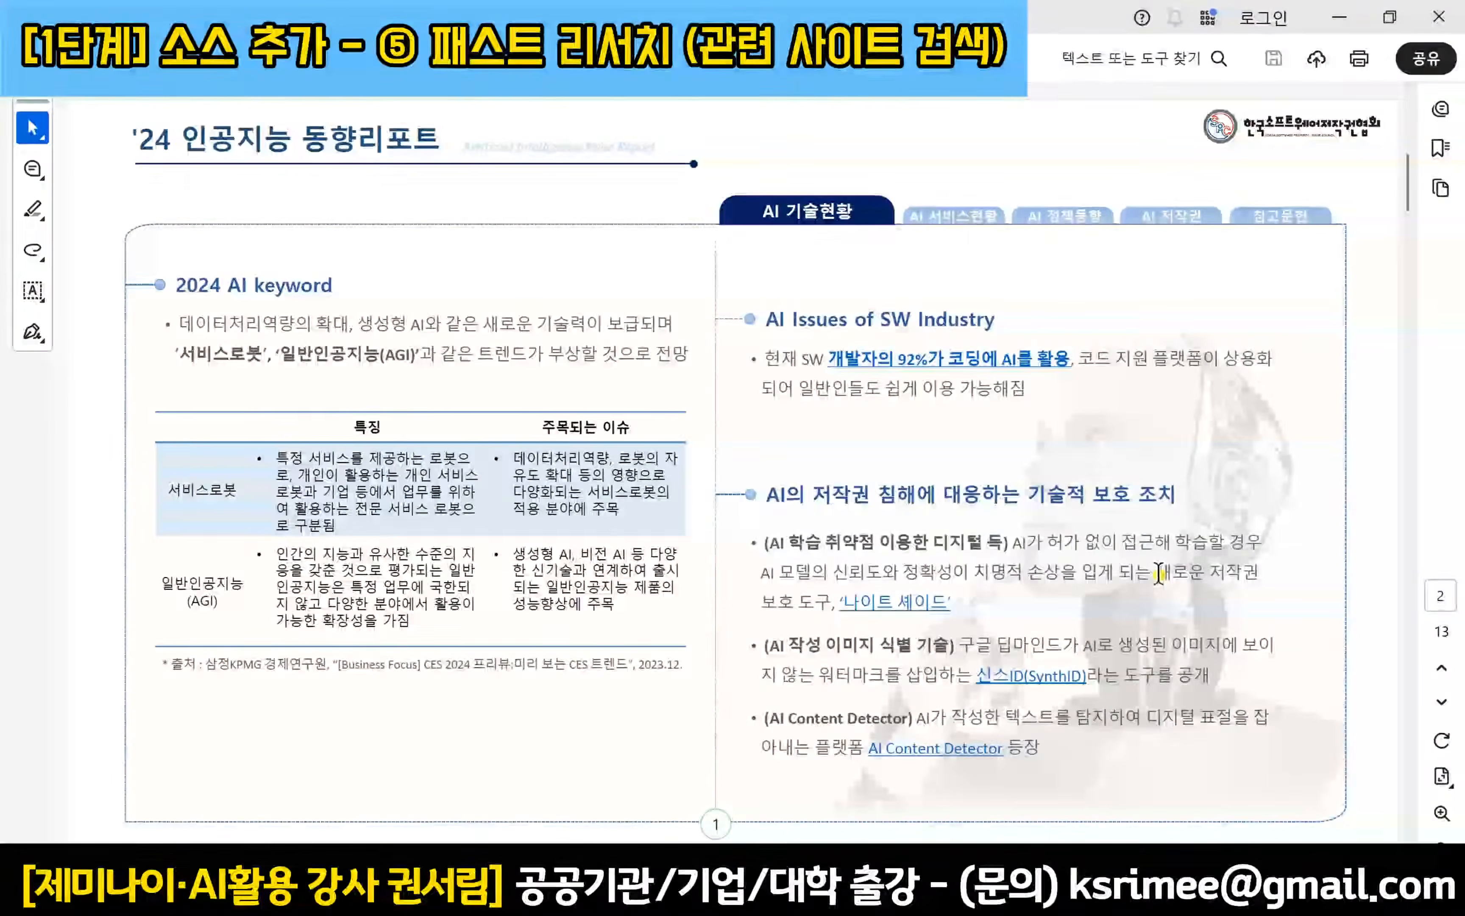
pyautogui.scroll(-4, 1159, 569)
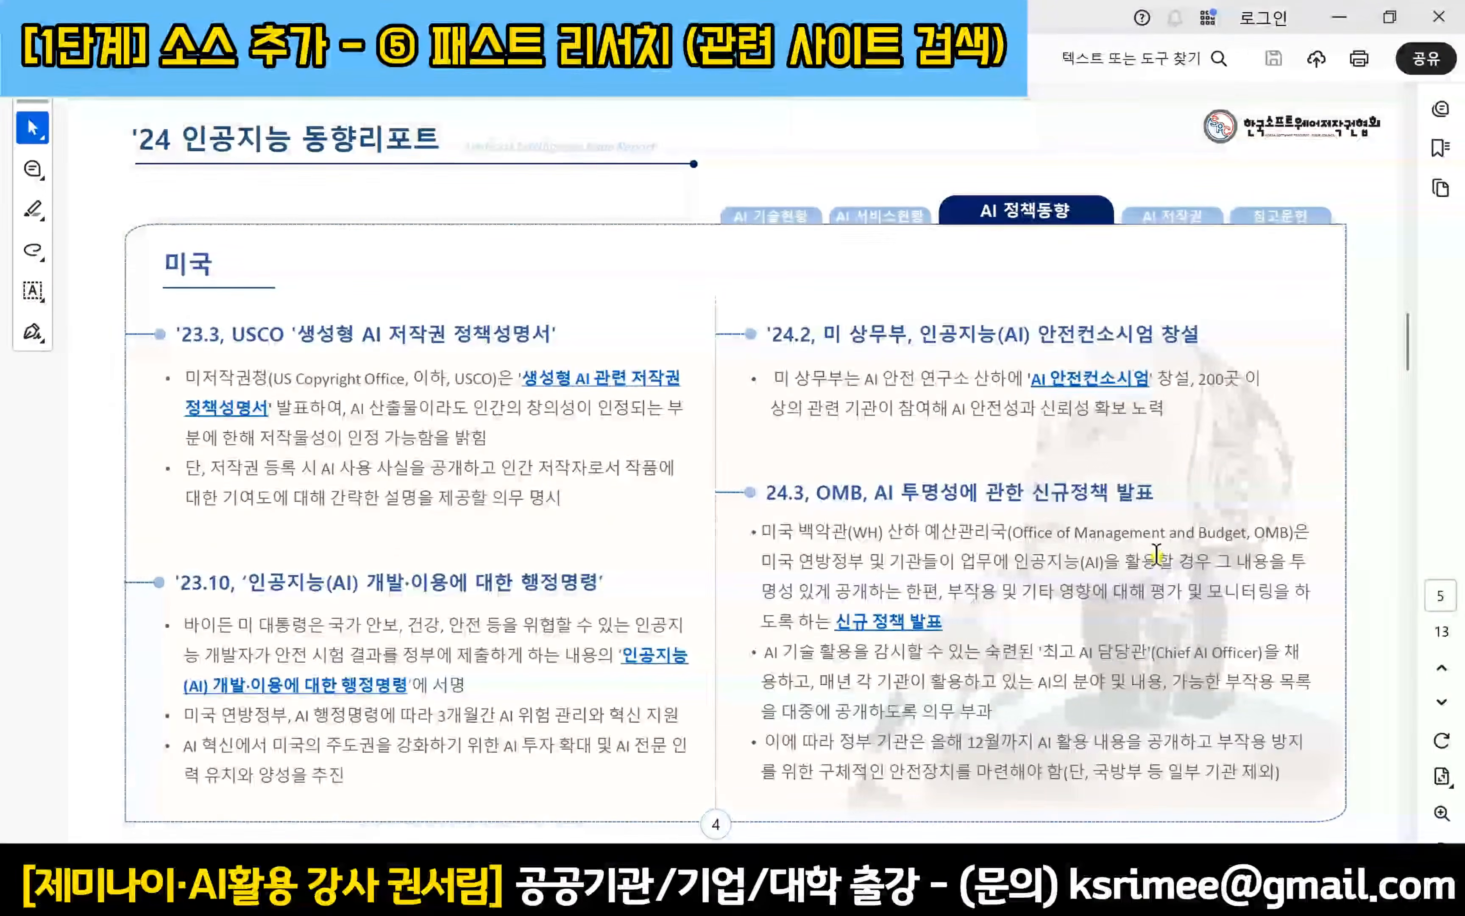
pyautogui.scroll(-3, 1158, 553)
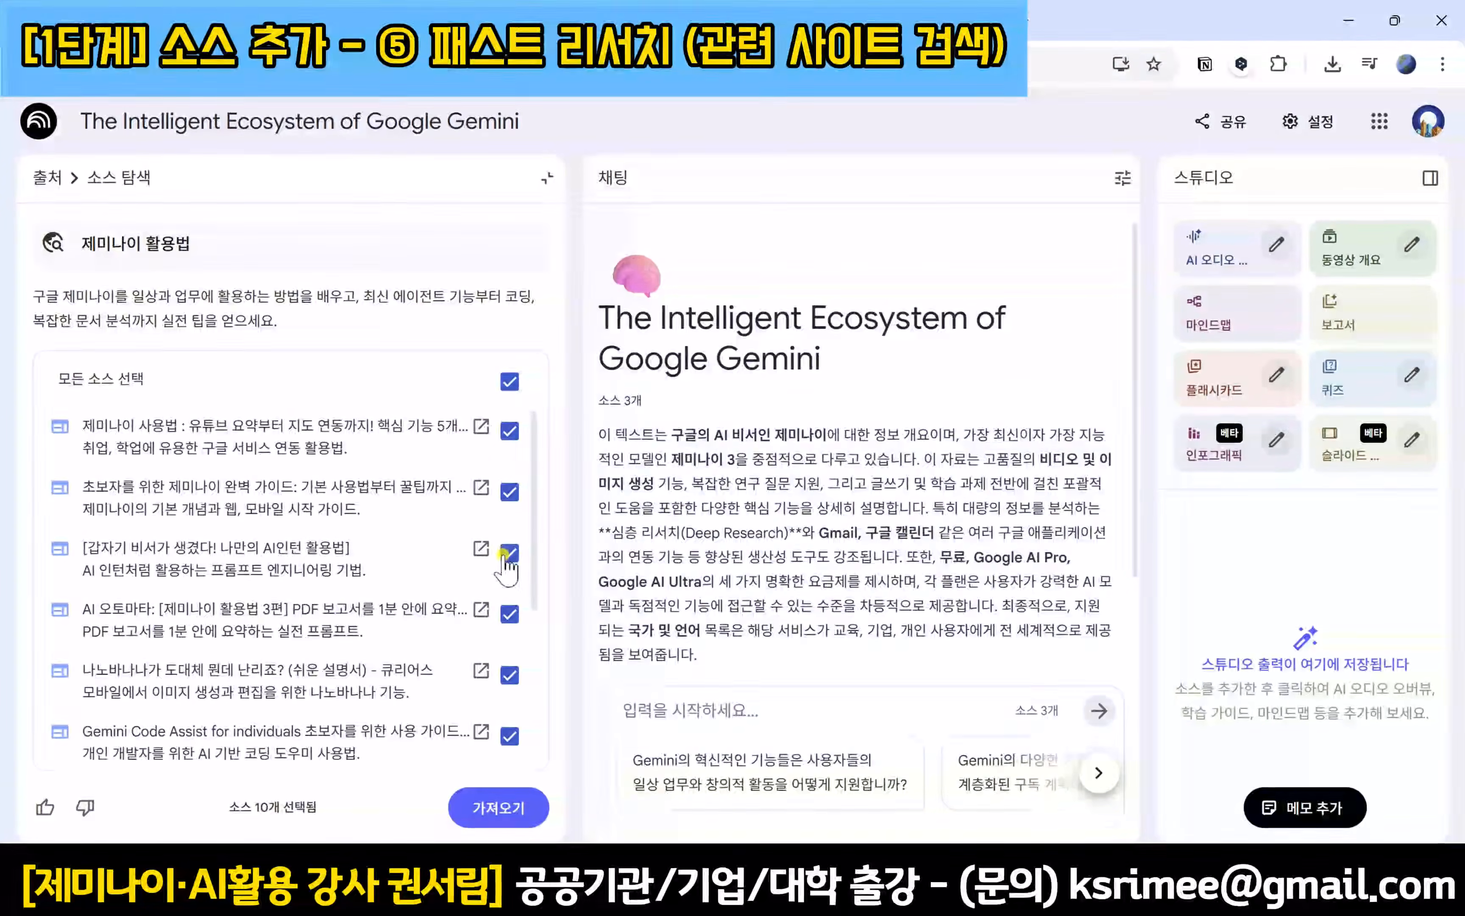
# Step: Deselect all suggested sources and import only the article beginning AI 에이전트로 전사 워크플로 자동화 into the notebook
pyautogui.click(509, 381)
pyautogui.scroll(-4, 519, 493)
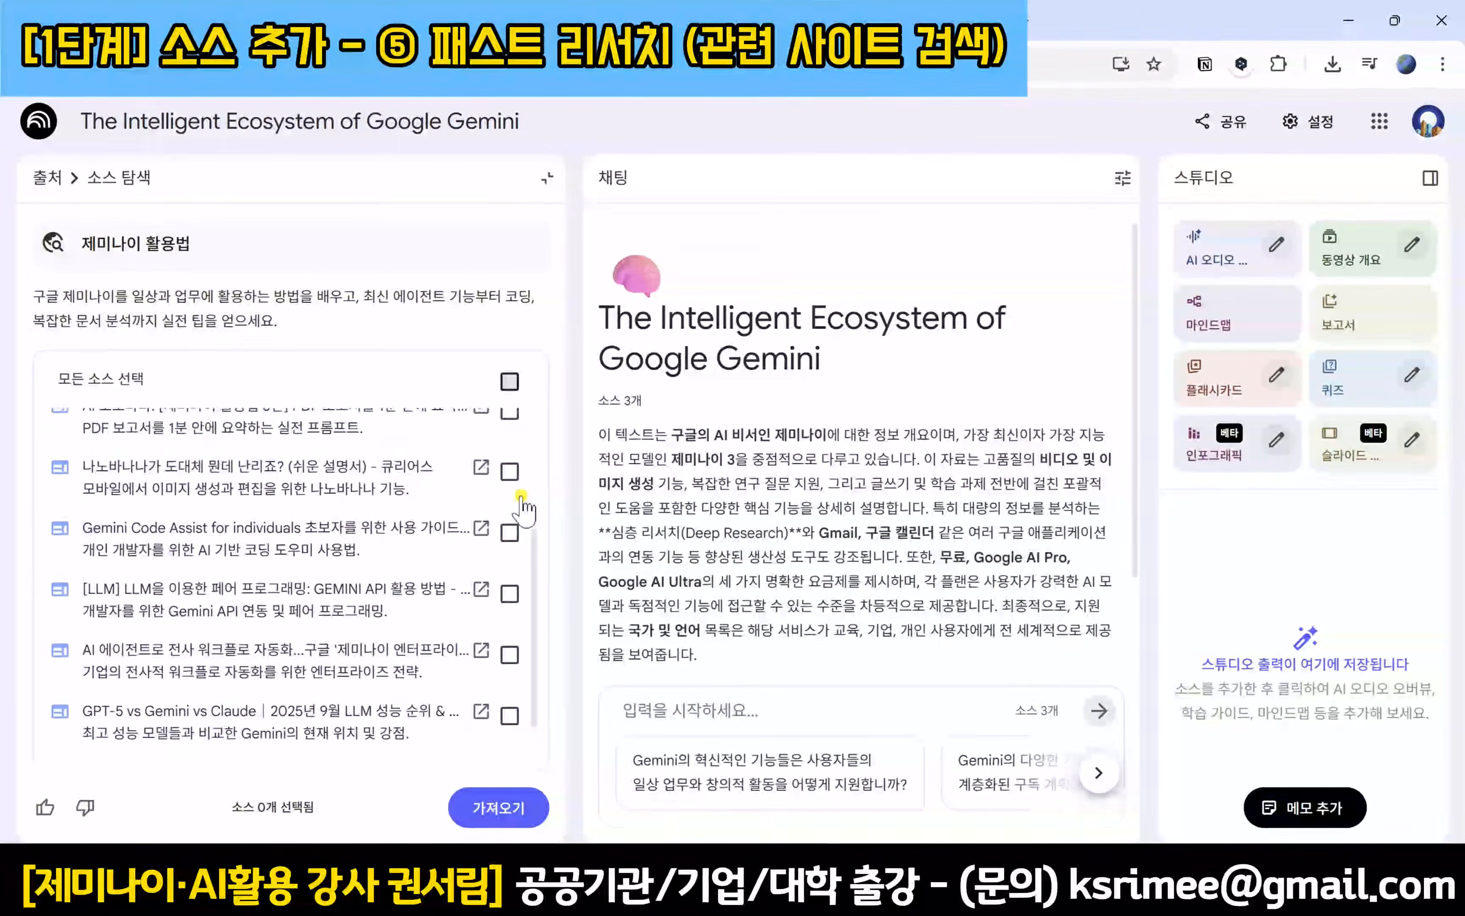
pyautogui.click(517, 608)
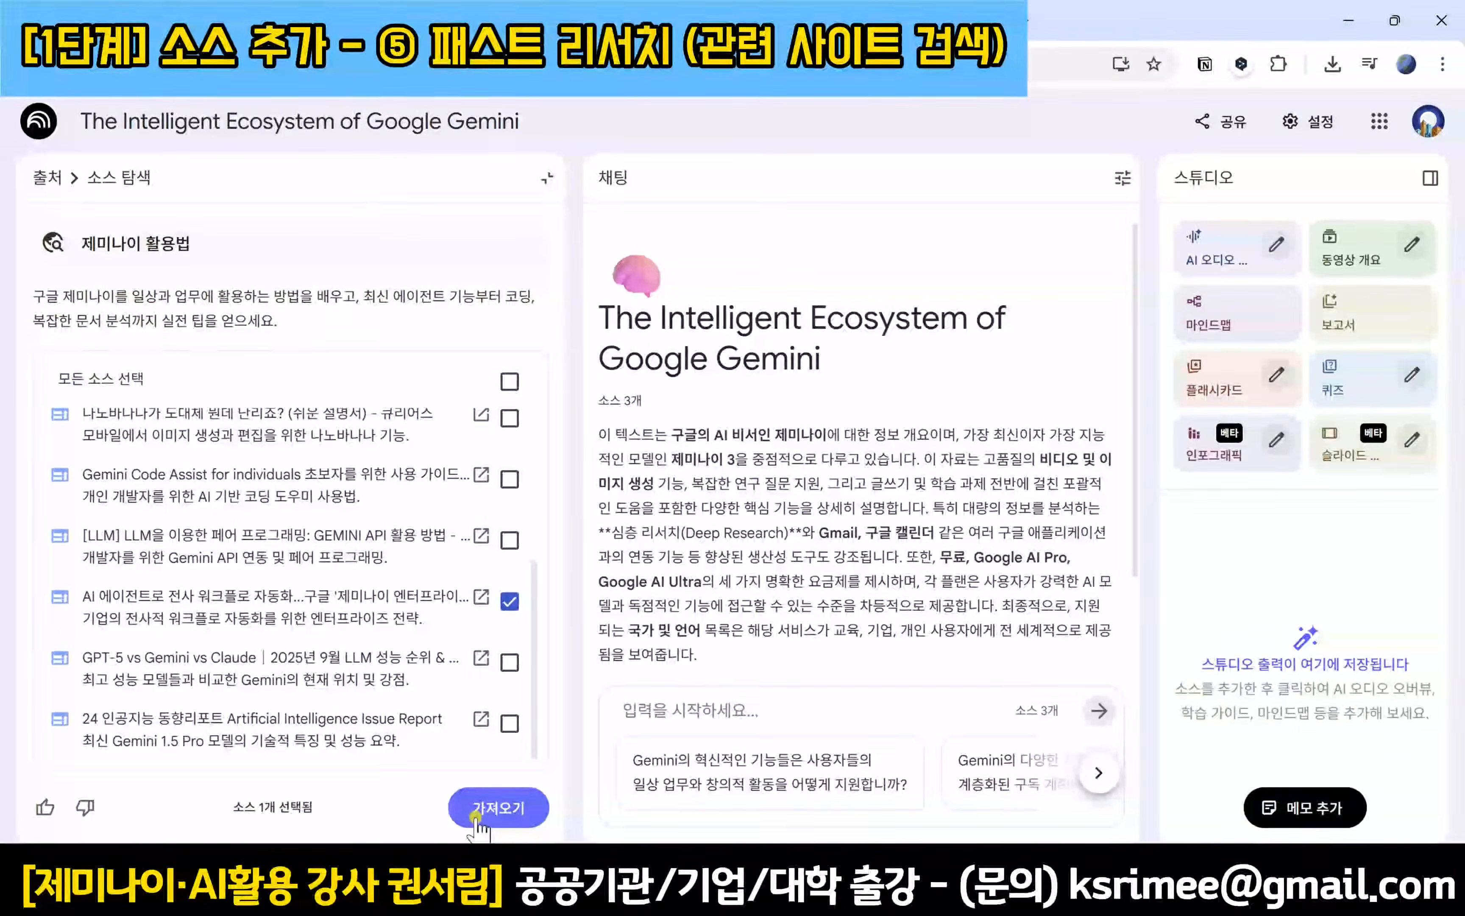
pyautogui.click(487, 810)
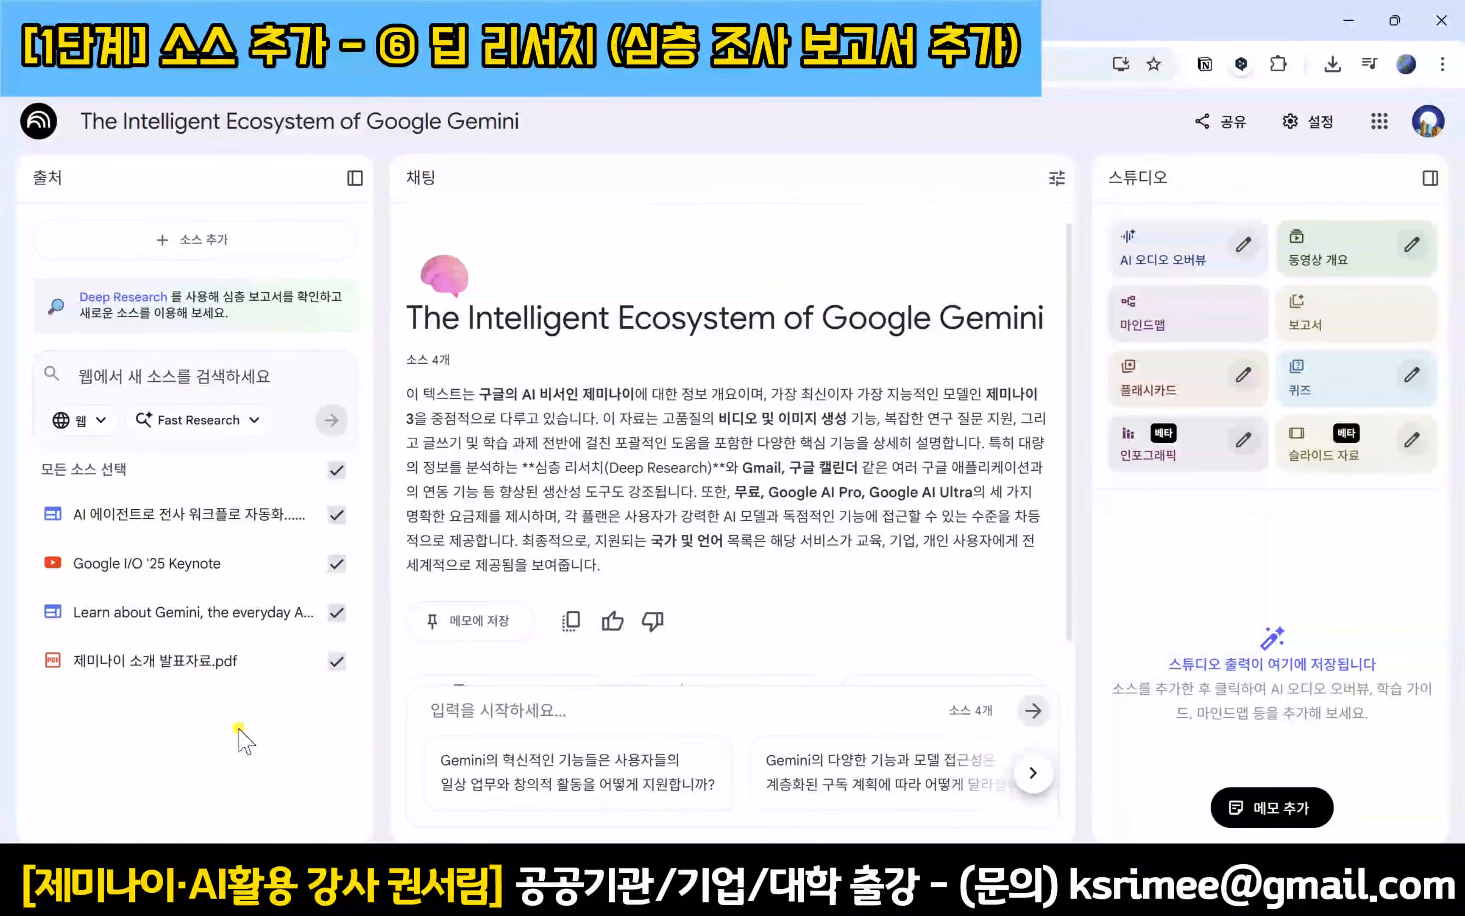
# Step: Run a Deep Research web search with the request 실용적인 제미나이 활용방법 조사해줘
pyautogui.click(242, 419)
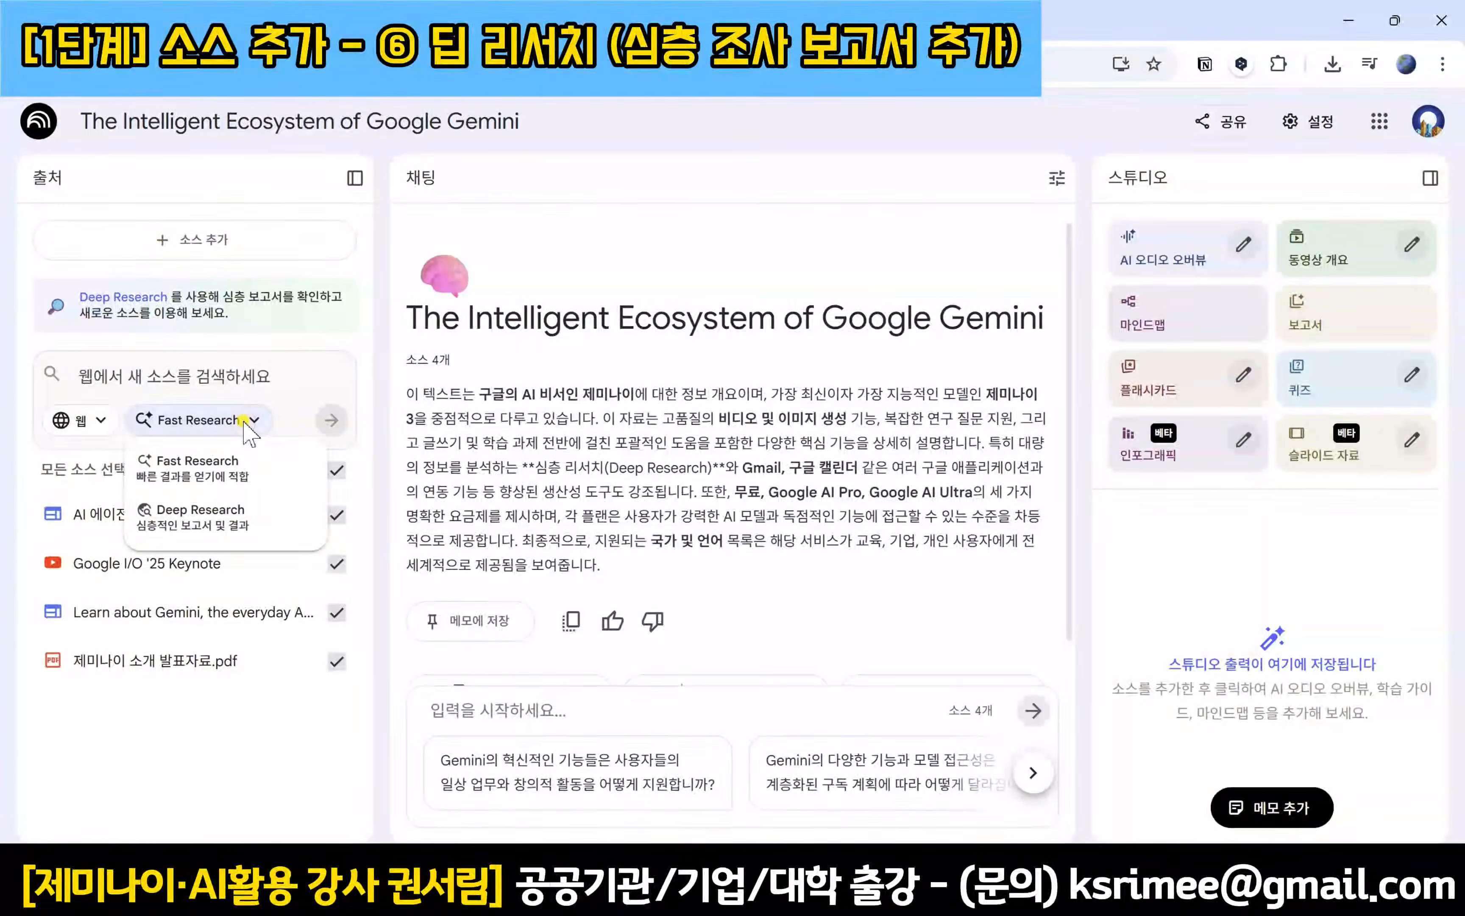
pyautogui.click(297, 533)
pyautogui.write('실용적인 제미나이 활용방법 조사해줘')
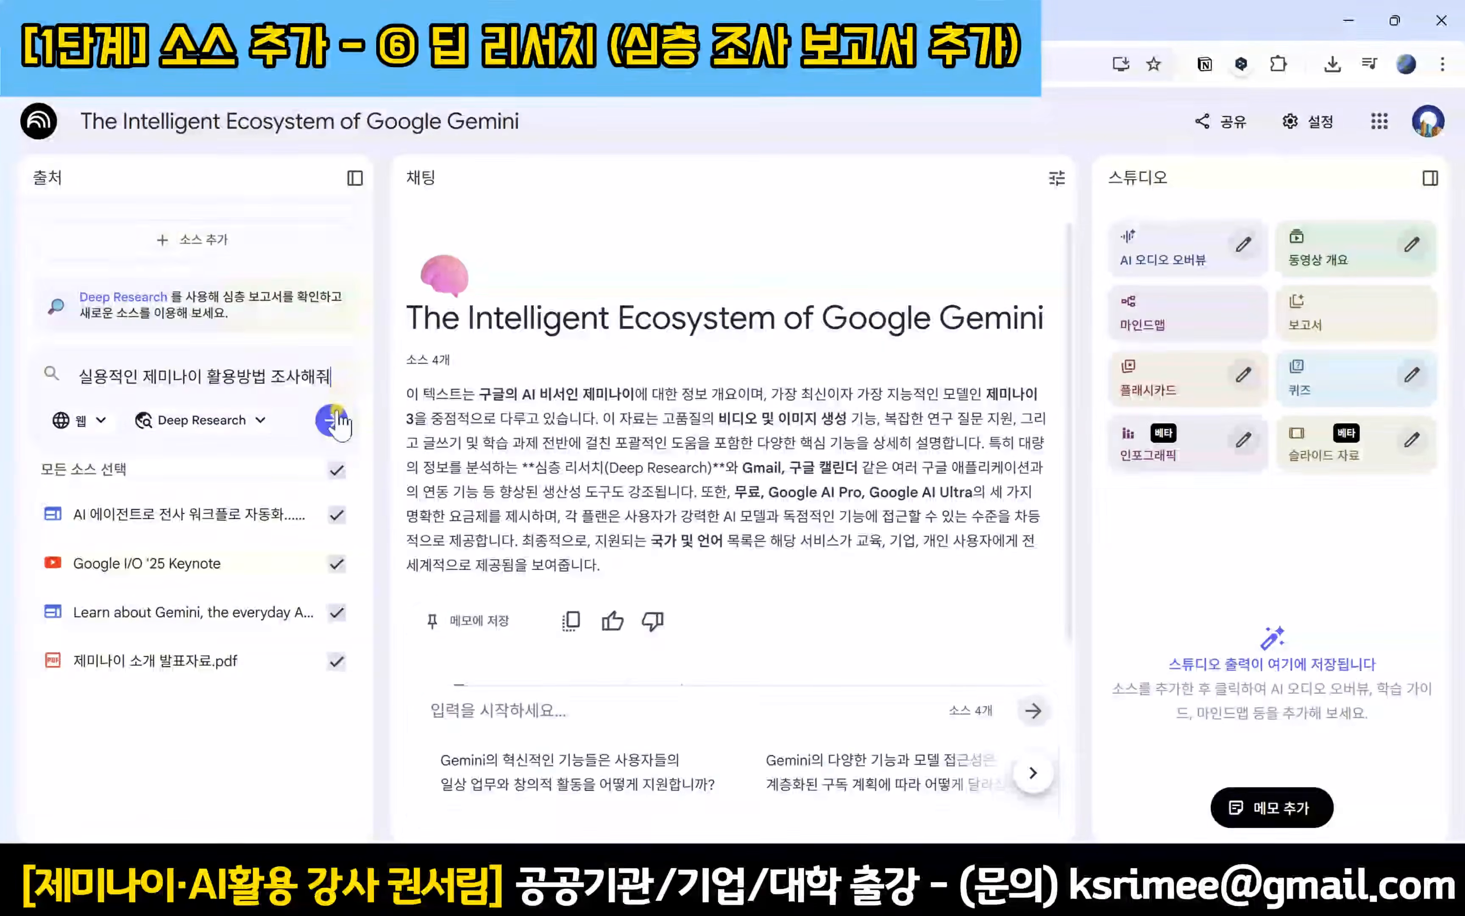
pyautogui.click(332, 422)
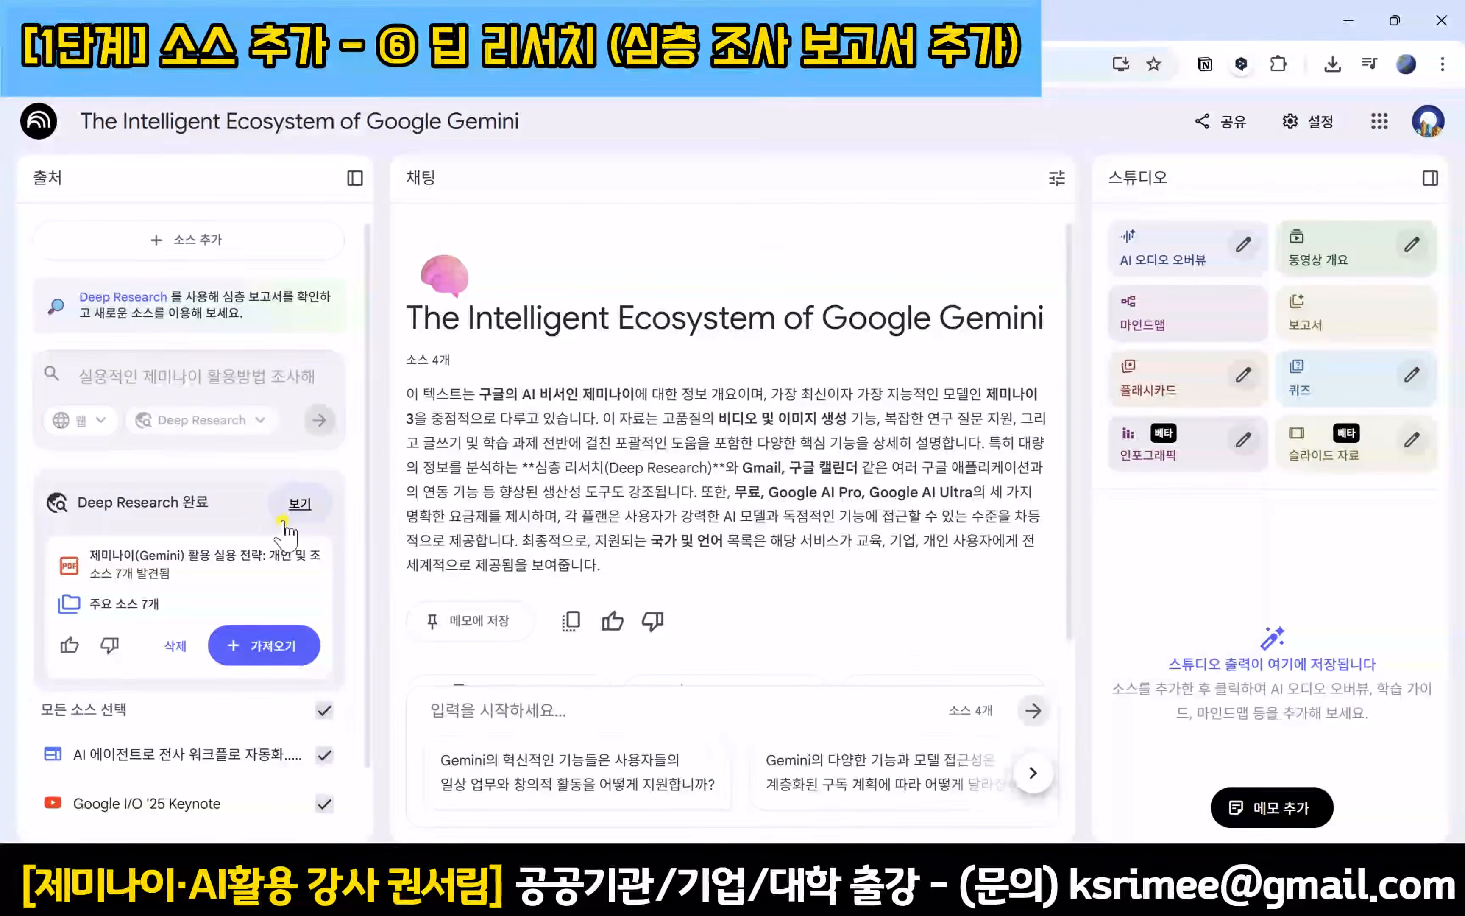
# Step: Review the Deep Research report and its cited sources in the detailed view, and import the report with all cited sources
pyautogui.click(297, 506)
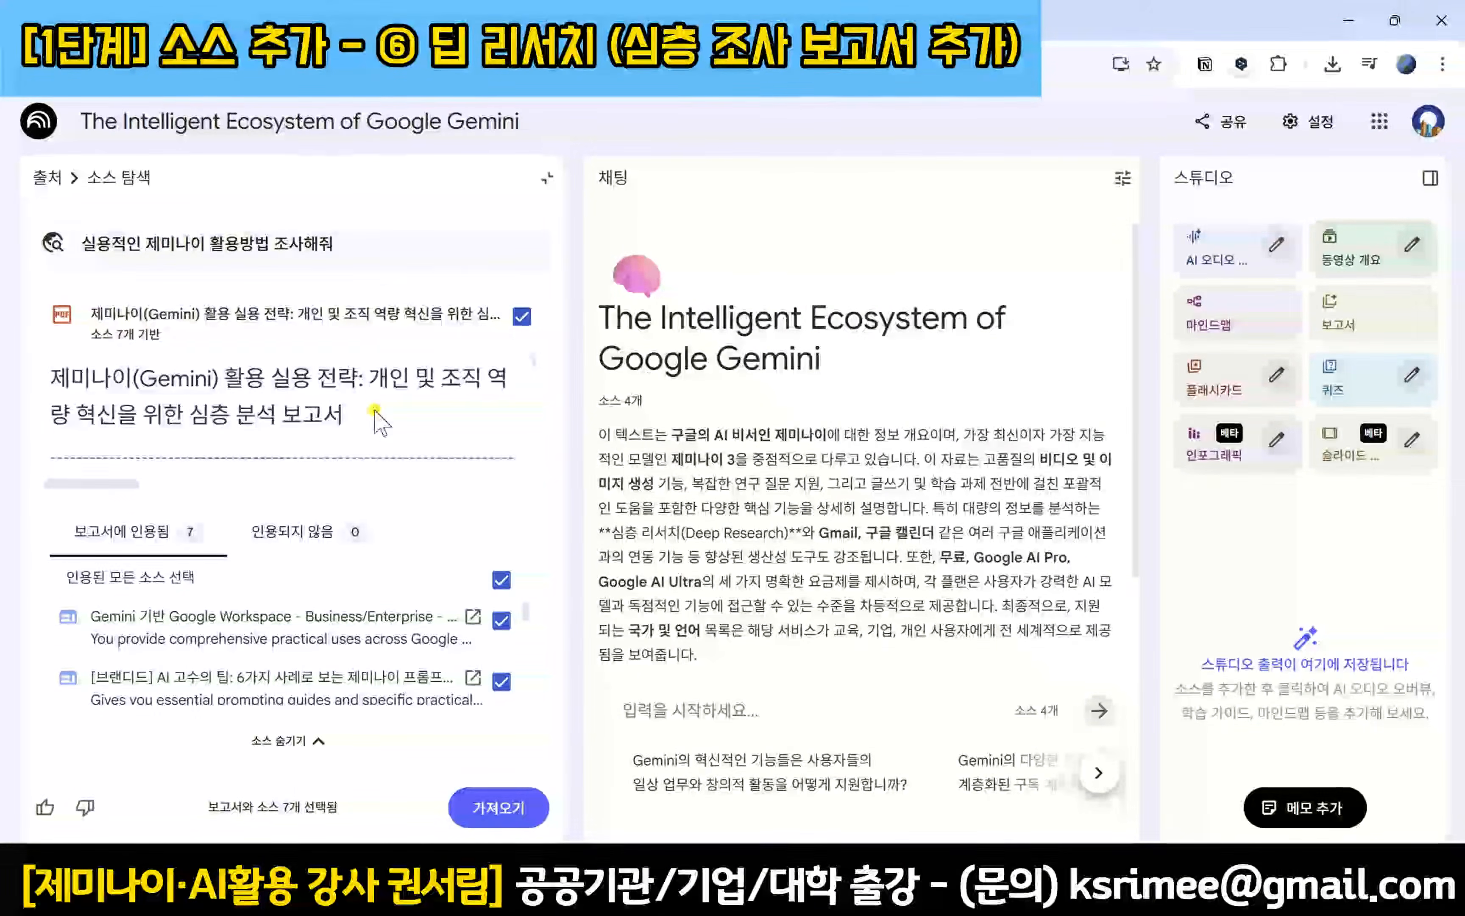
pyautogui.scroll(-2, 382, 421)
pyautogui.scroll(-5, 379, 418)
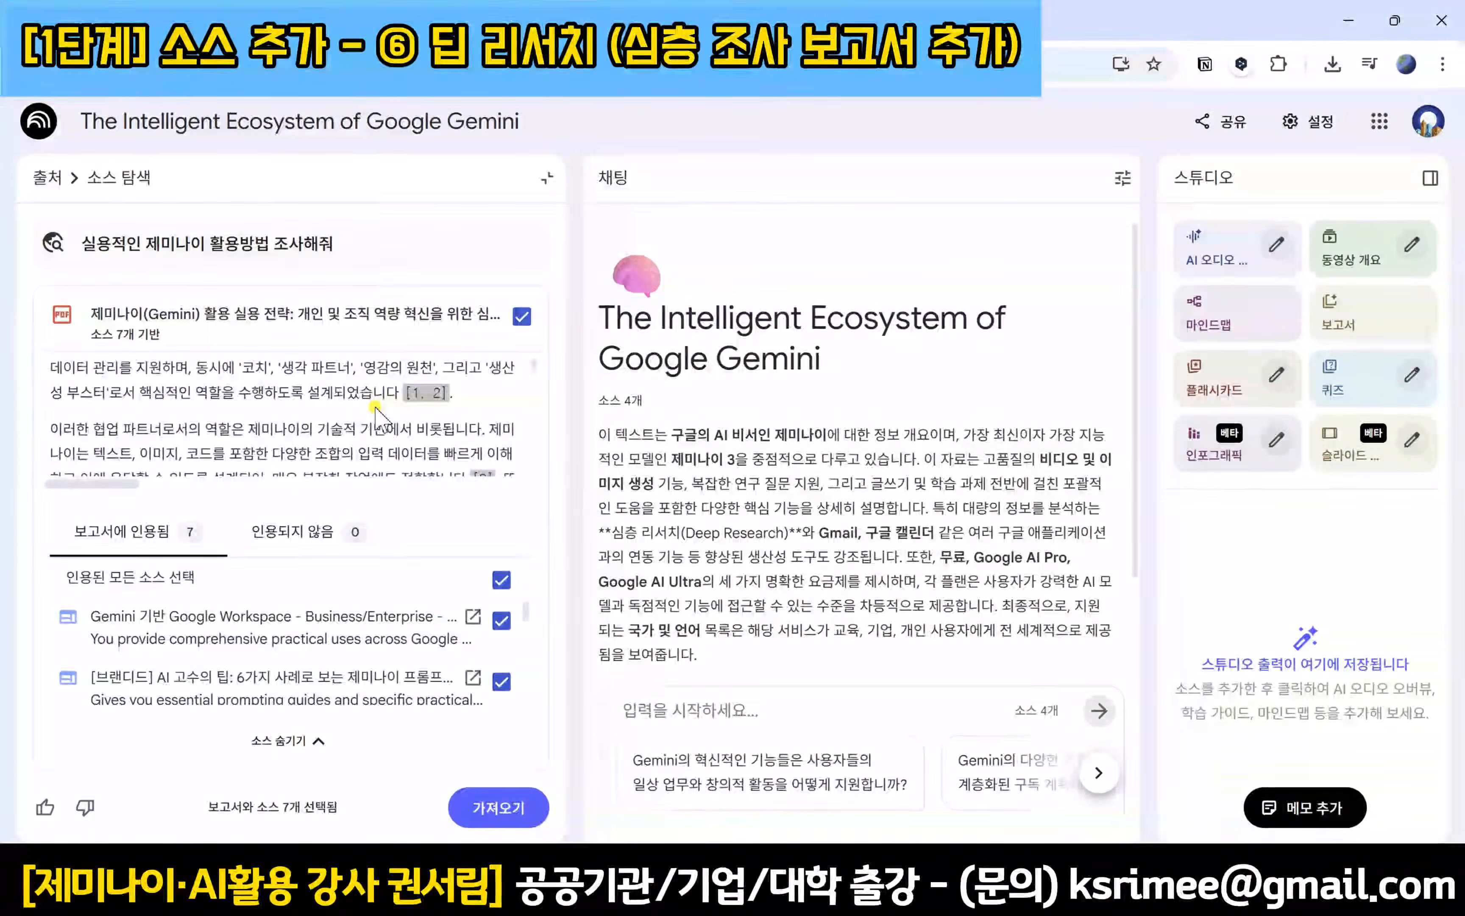
pyautogui.scroll(-8, 376, 407)
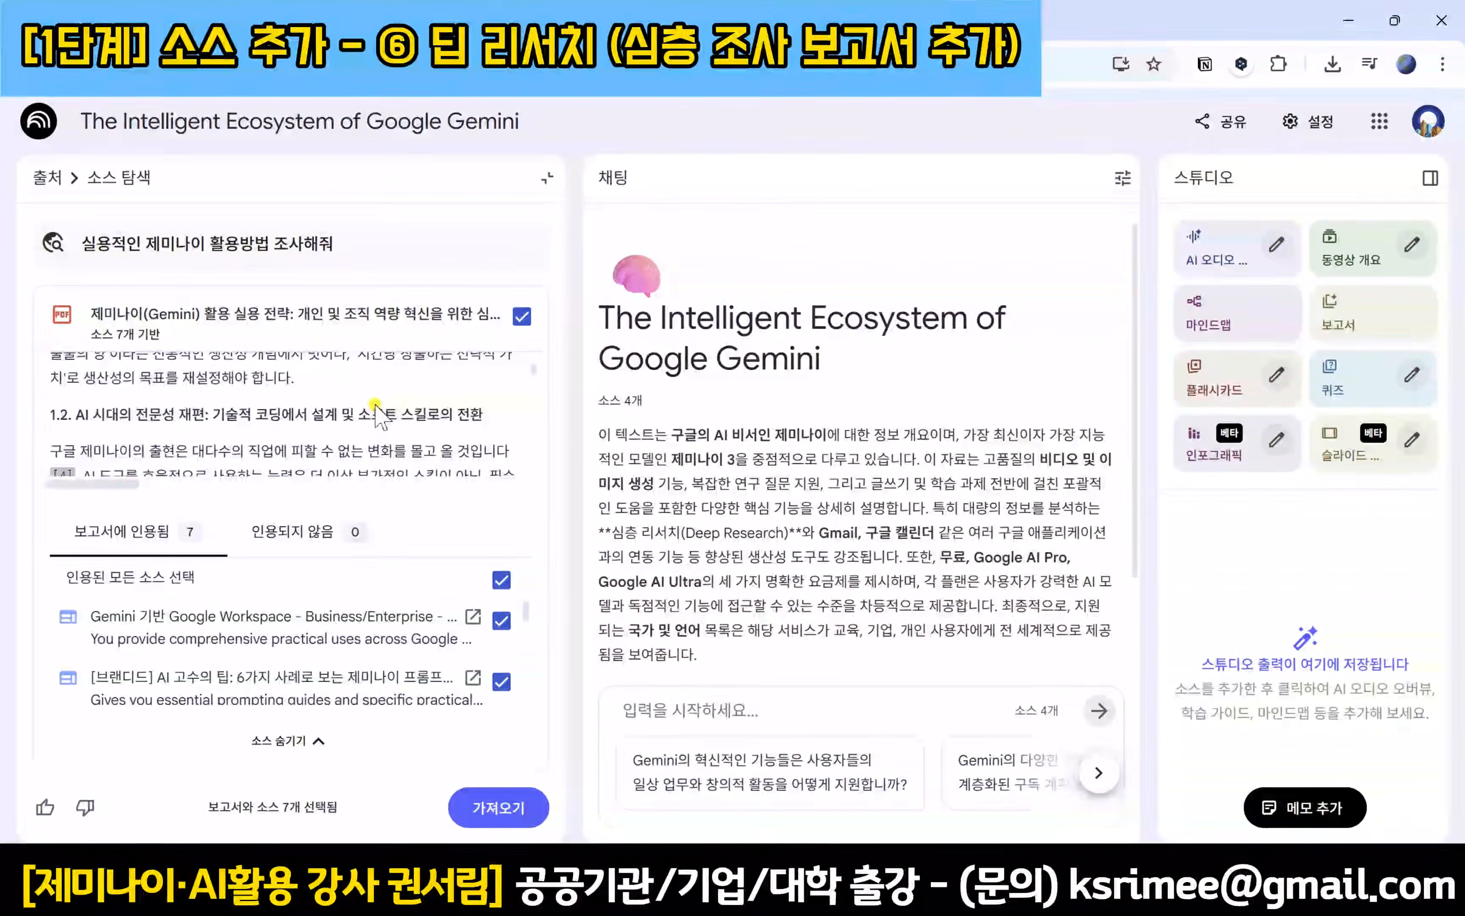
pyautogui.scroll(-6, 376, 407)
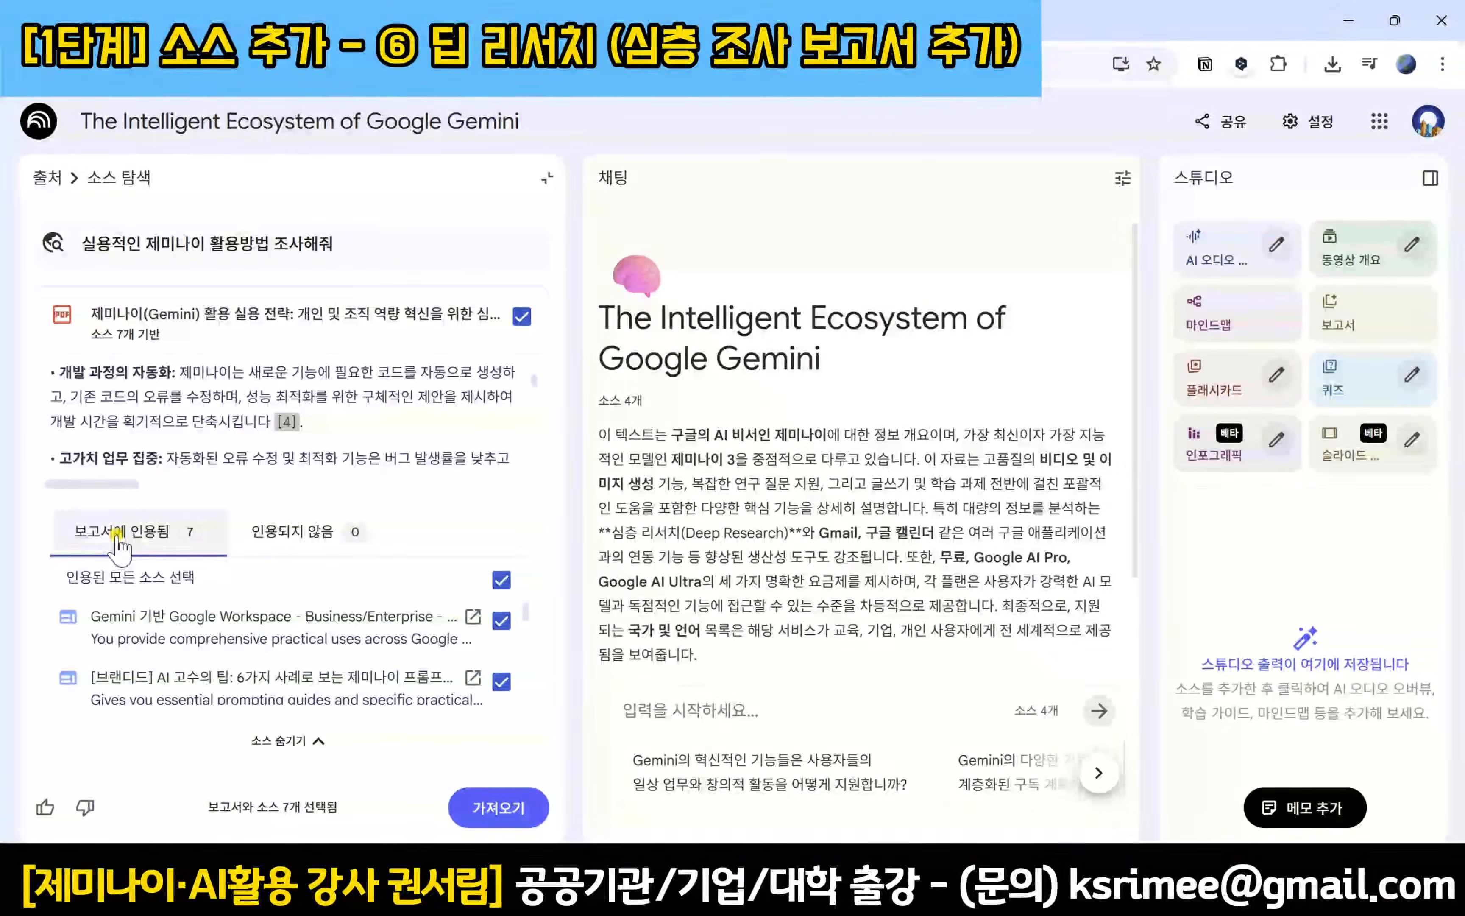
pyautogui.scroll(-6, 310, 630)
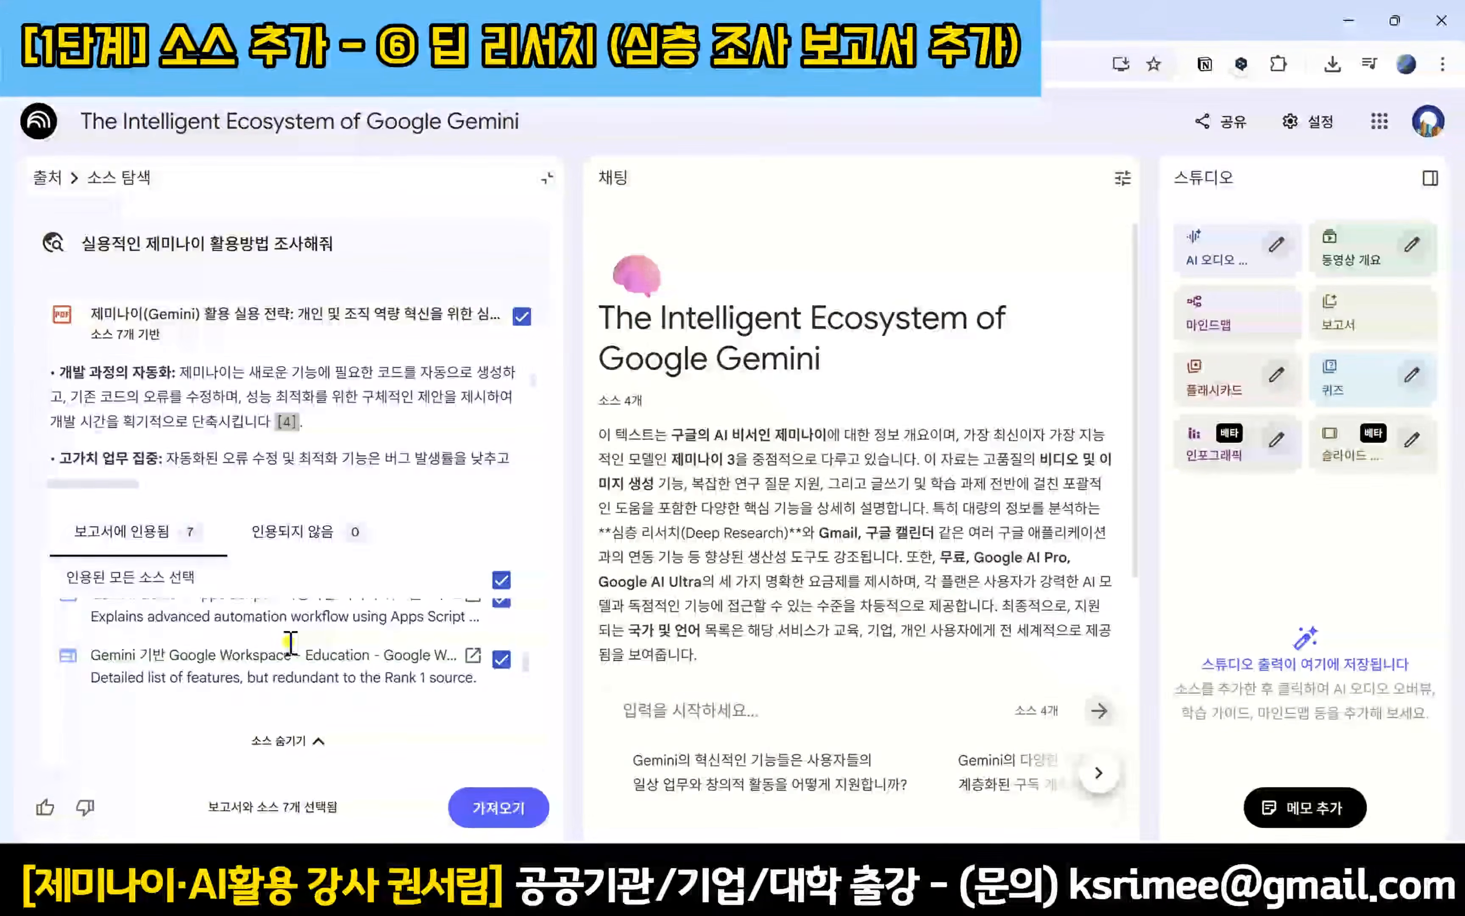
pyautogui.scroll(5, 448, 666)
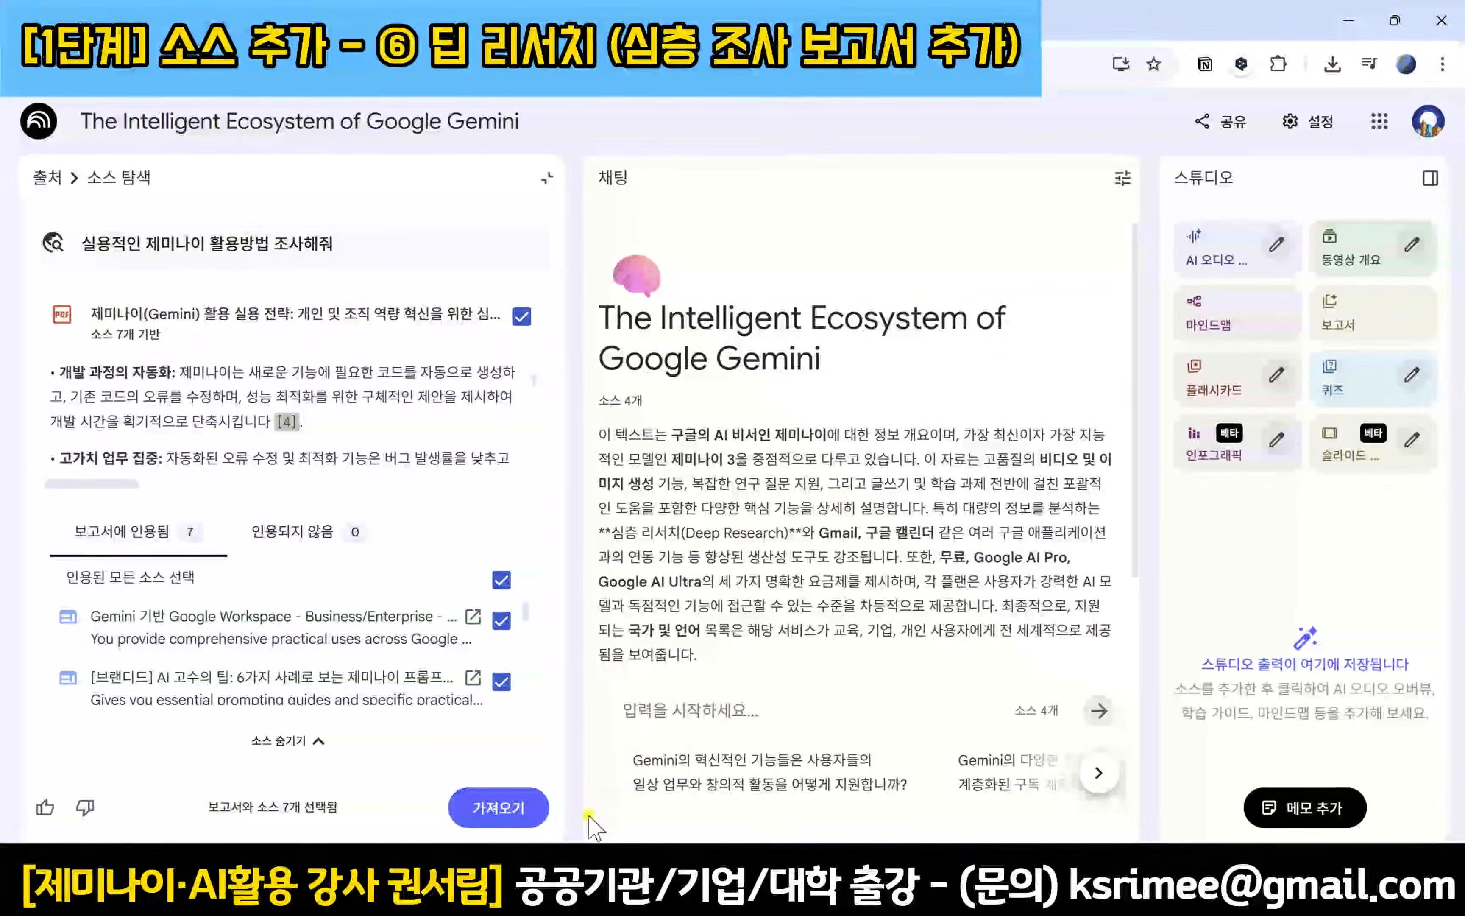
pyautogui.click(499, 810)
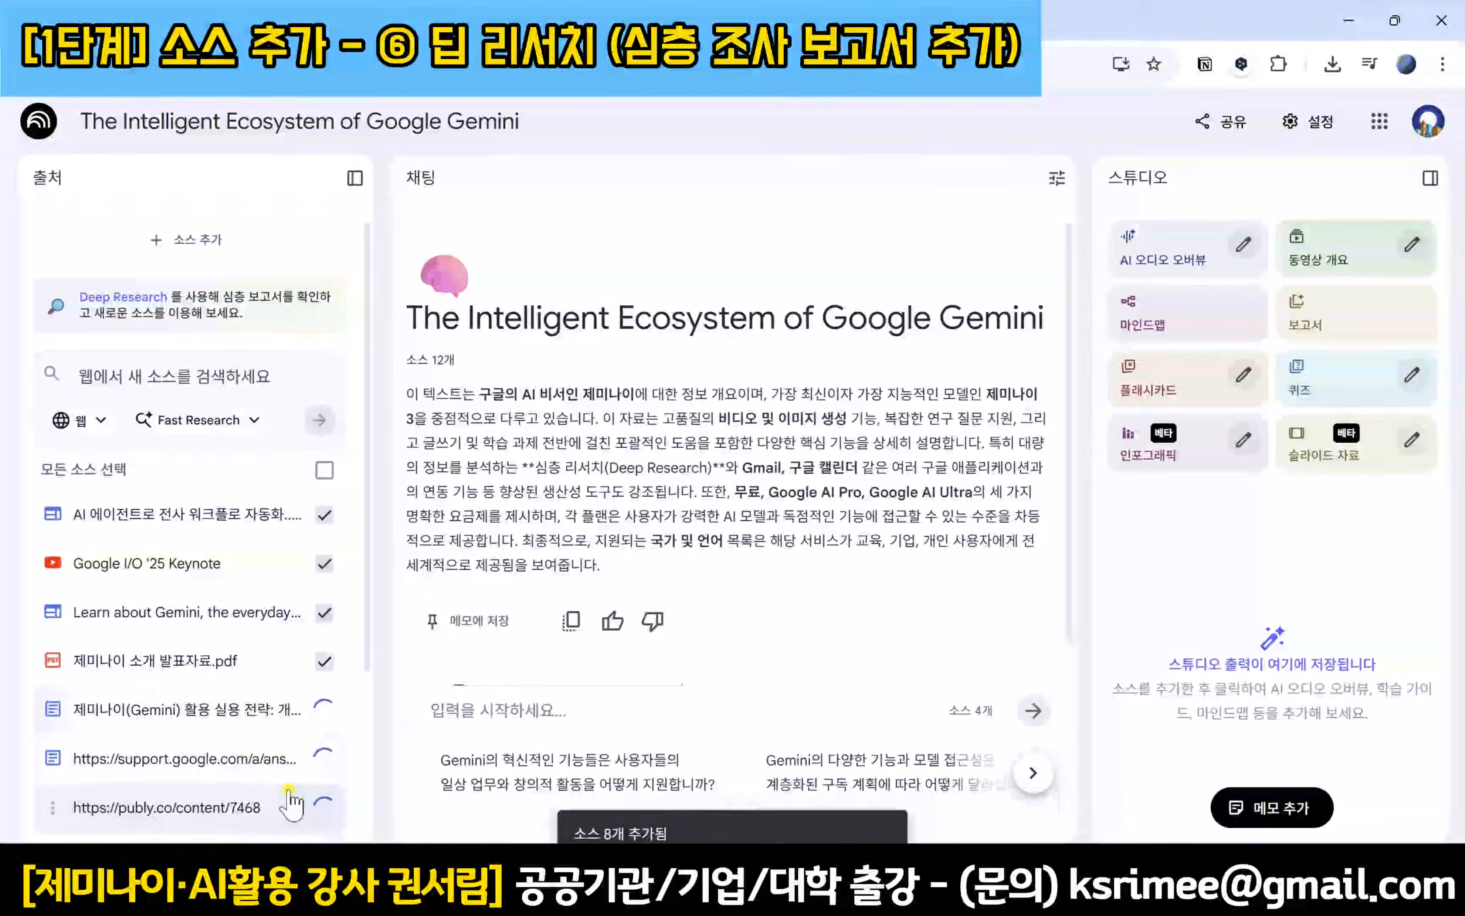
# Step: Open the imported Deep Research report among the sources, read through its sections, and close the source view
pyautogui.click(177, 527)
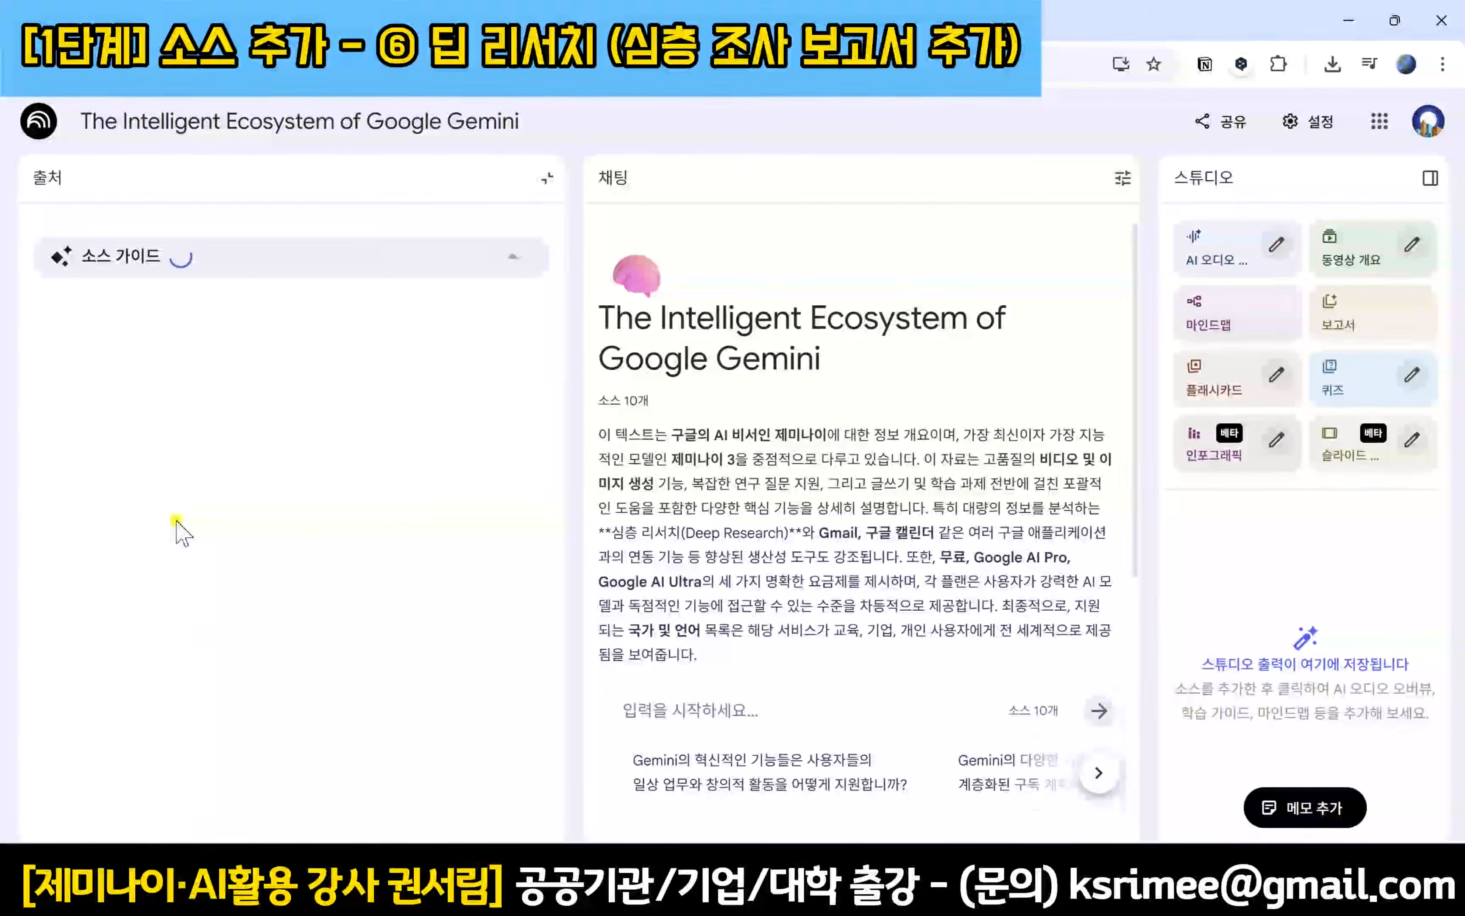
pyautogui.scroll(-5, 418, 643)
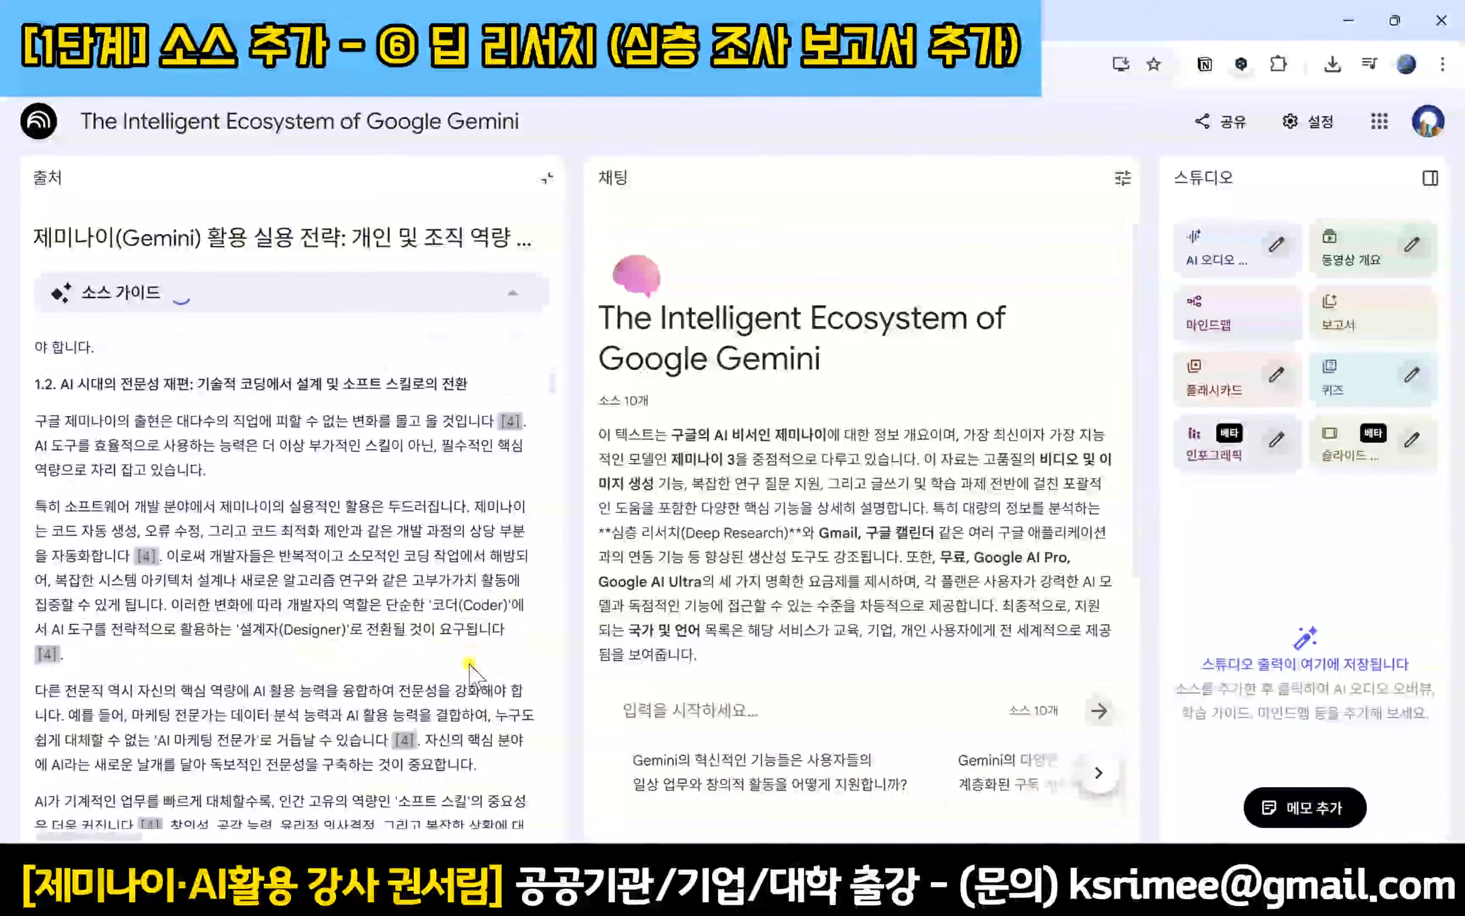
pyautogui.scroll(5, 458, 680)
pyautogui.scroll(-5, 495, 529)
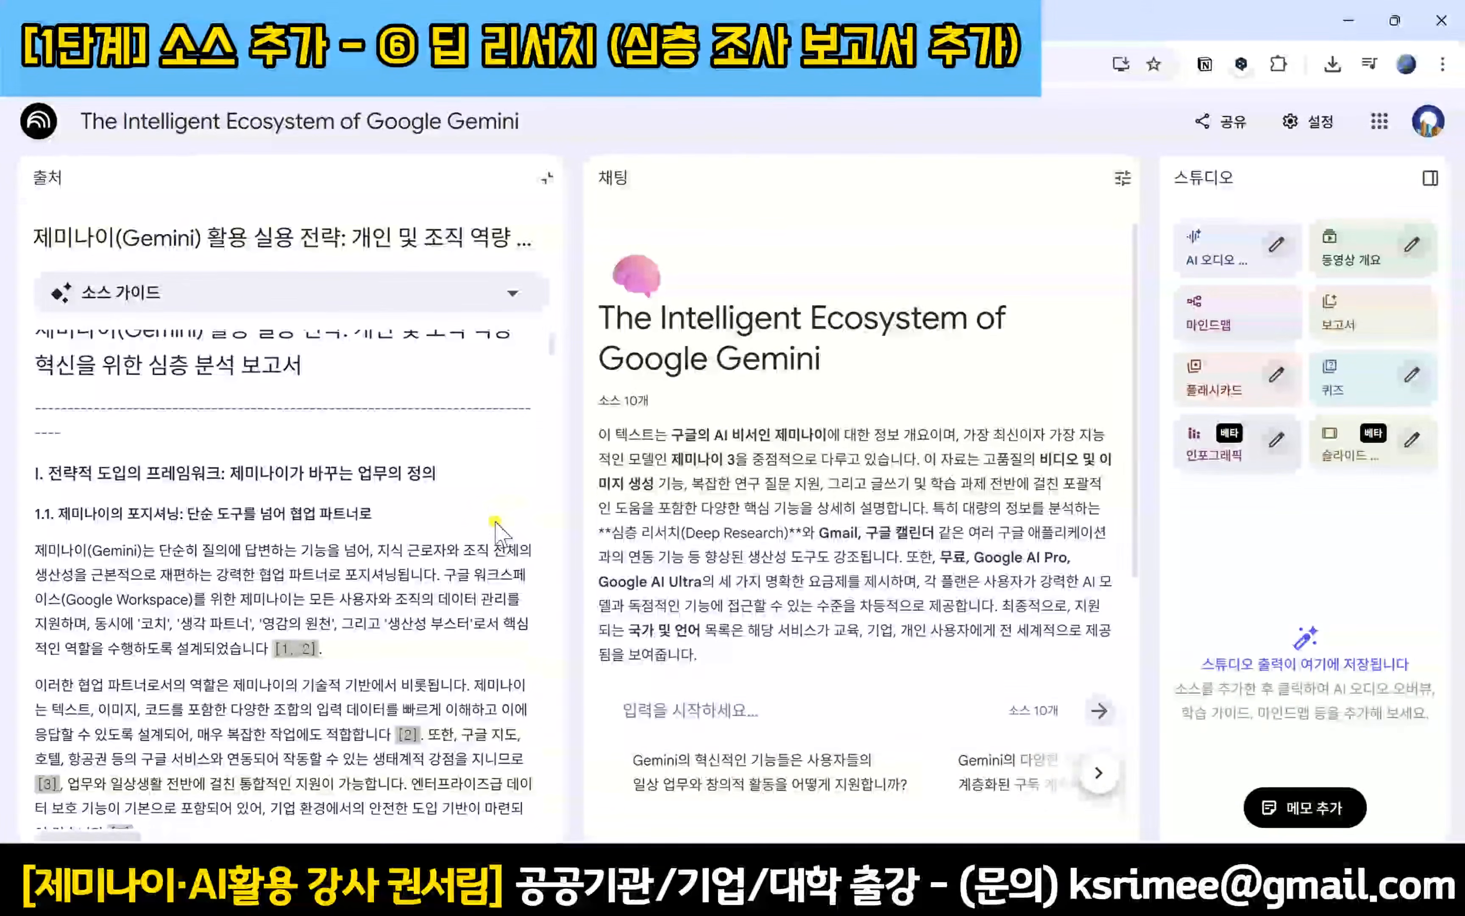
pyautogui.scroll(-8, 495, 522)
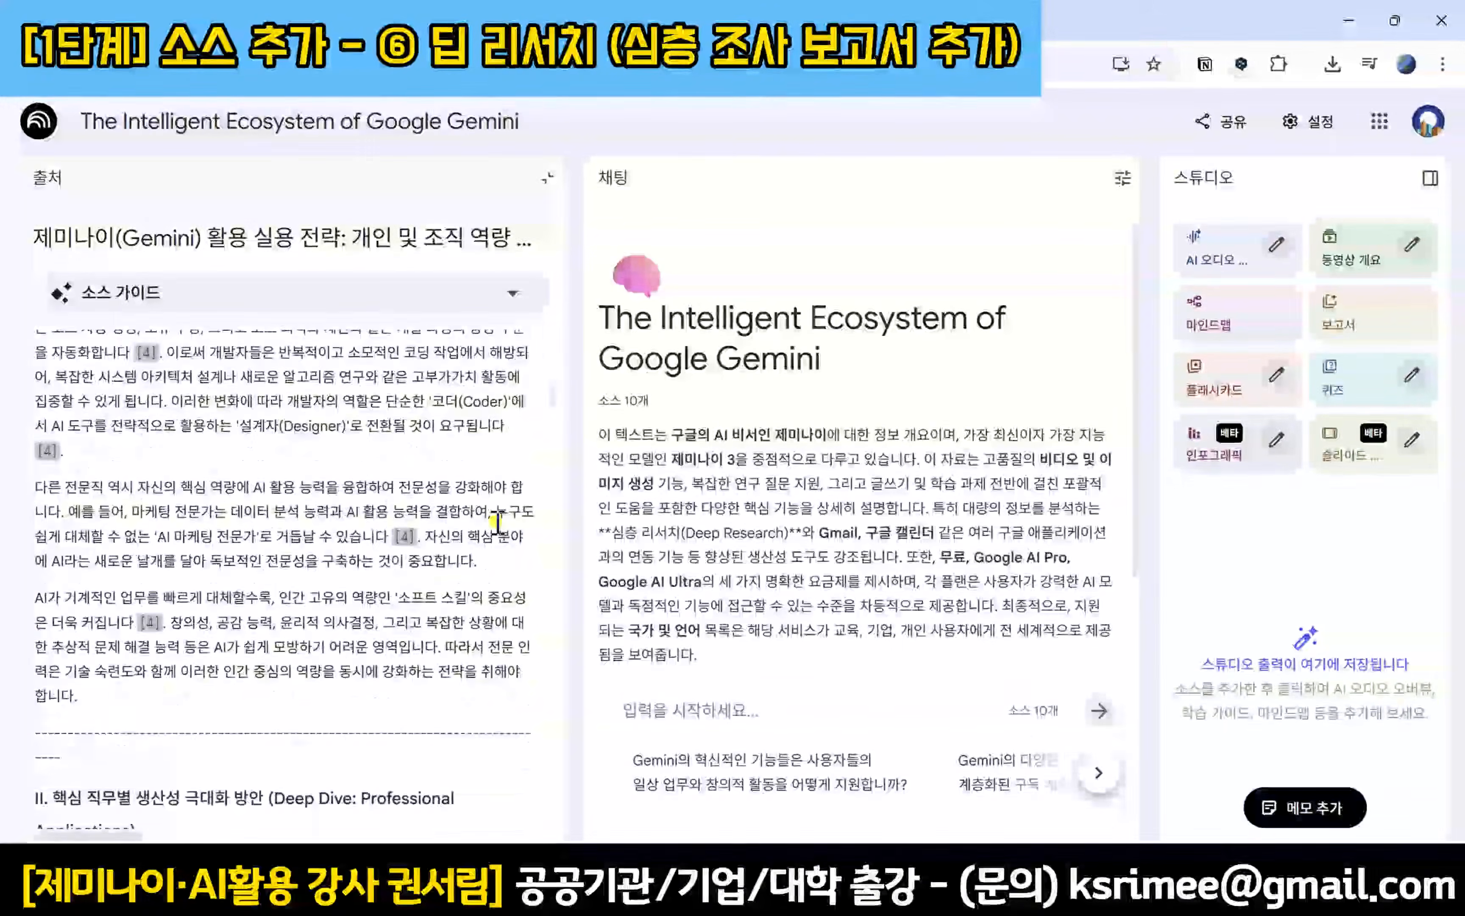
pyautogui.scroll(-10, 497, 522)
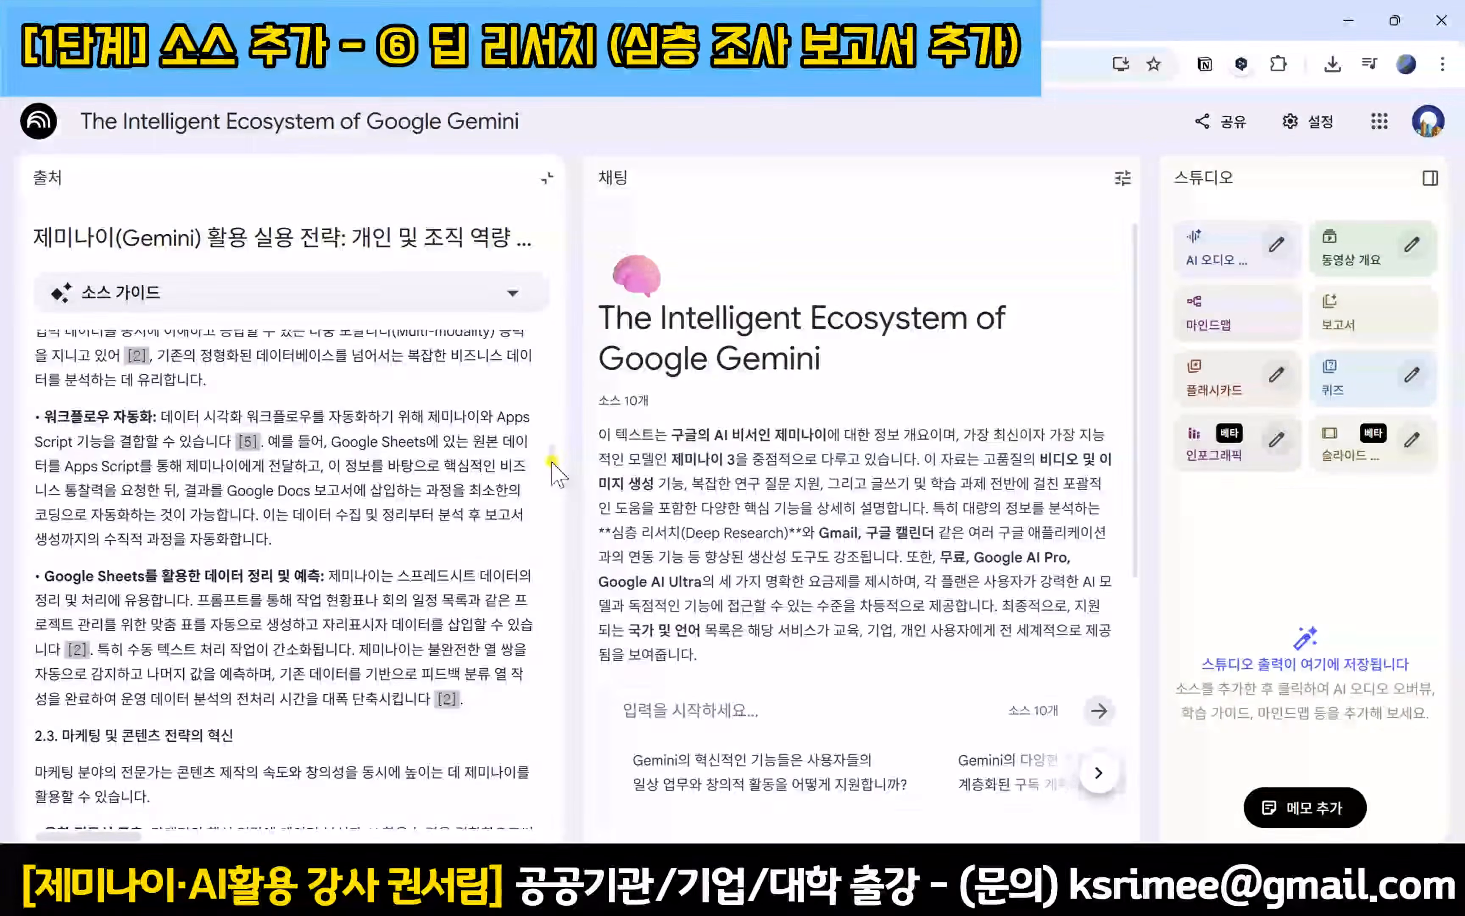
pyautogui.scroll(-10, 563, 497)
pyautogui.moveTo(576, 533); pyautogui.dragTo(1230, 798)
pyautogui.scroll(20, 332, 515)
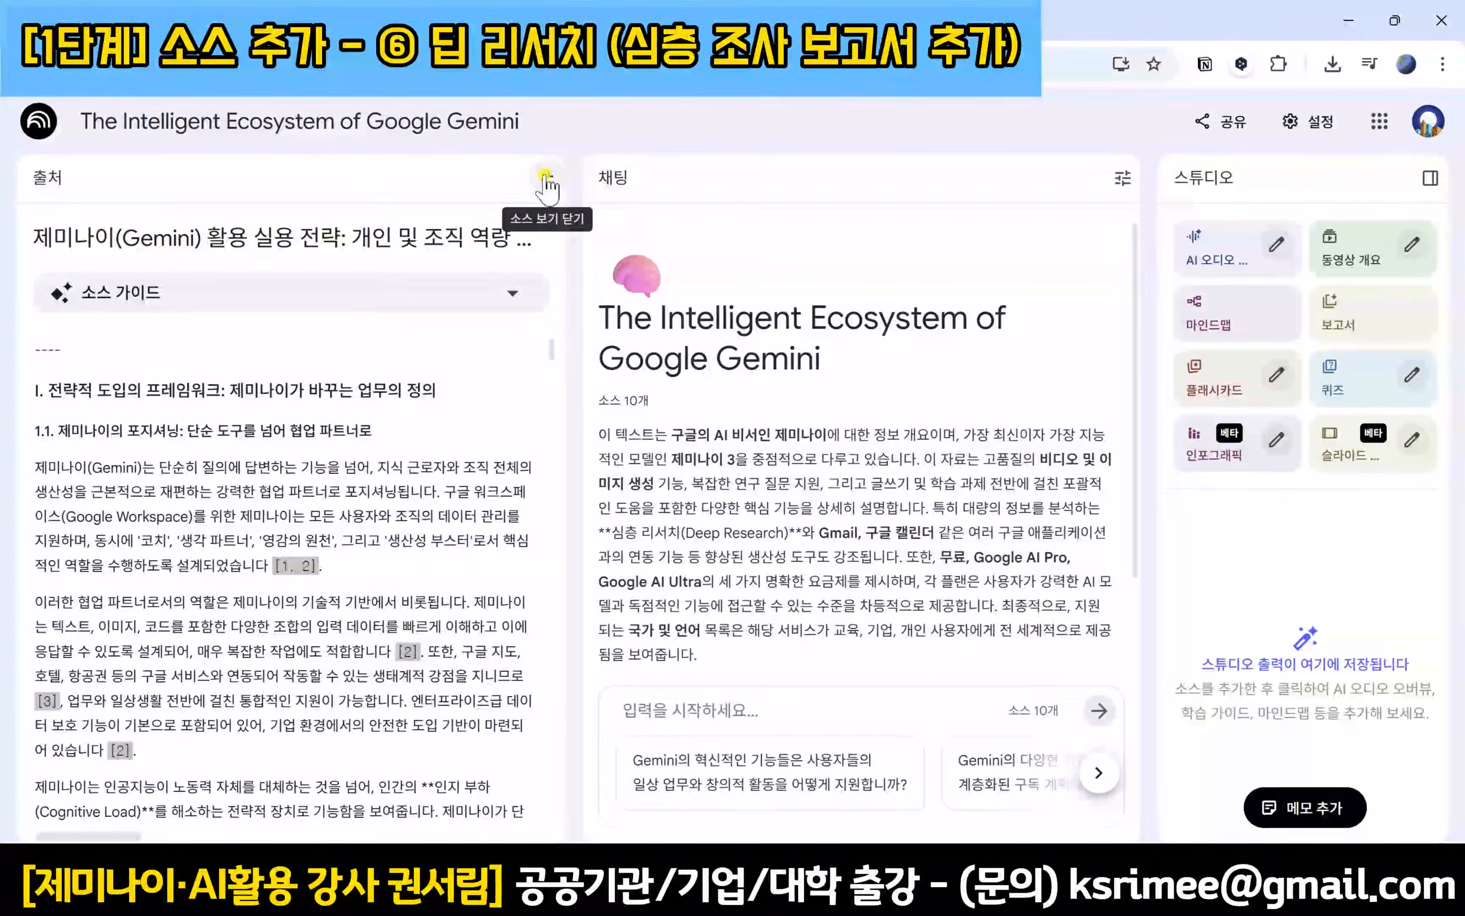
pyautogui.click(545, 176)
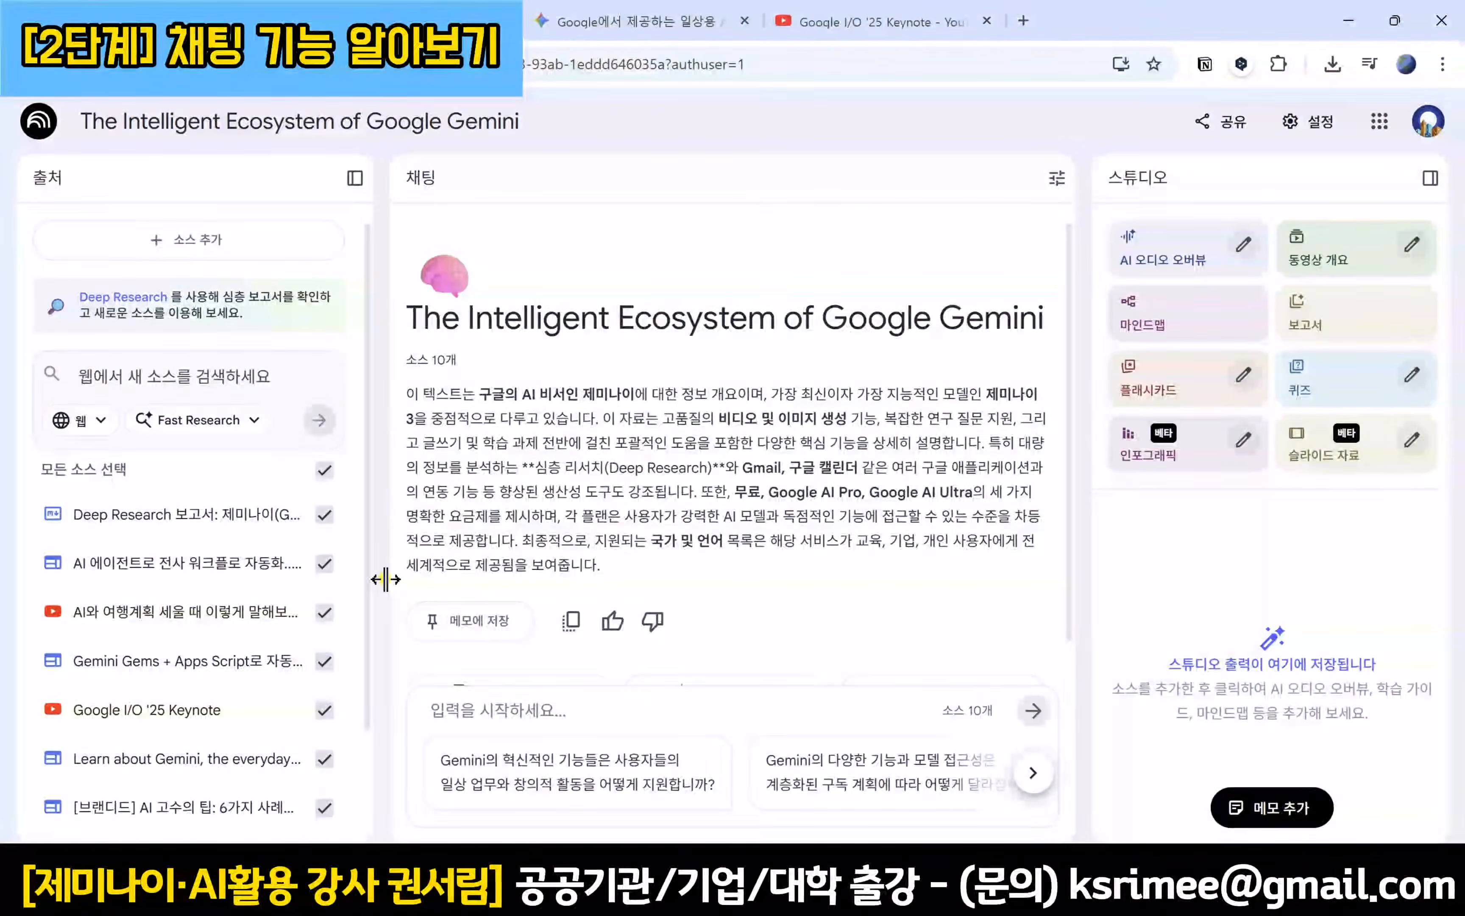
# Step: Browse the chat's suggested questions and ask the first one, about how Gemini의 혁신적인 기능들 support users' daily work and creative activities
pyautogui.scroll(-1, 763, 576)
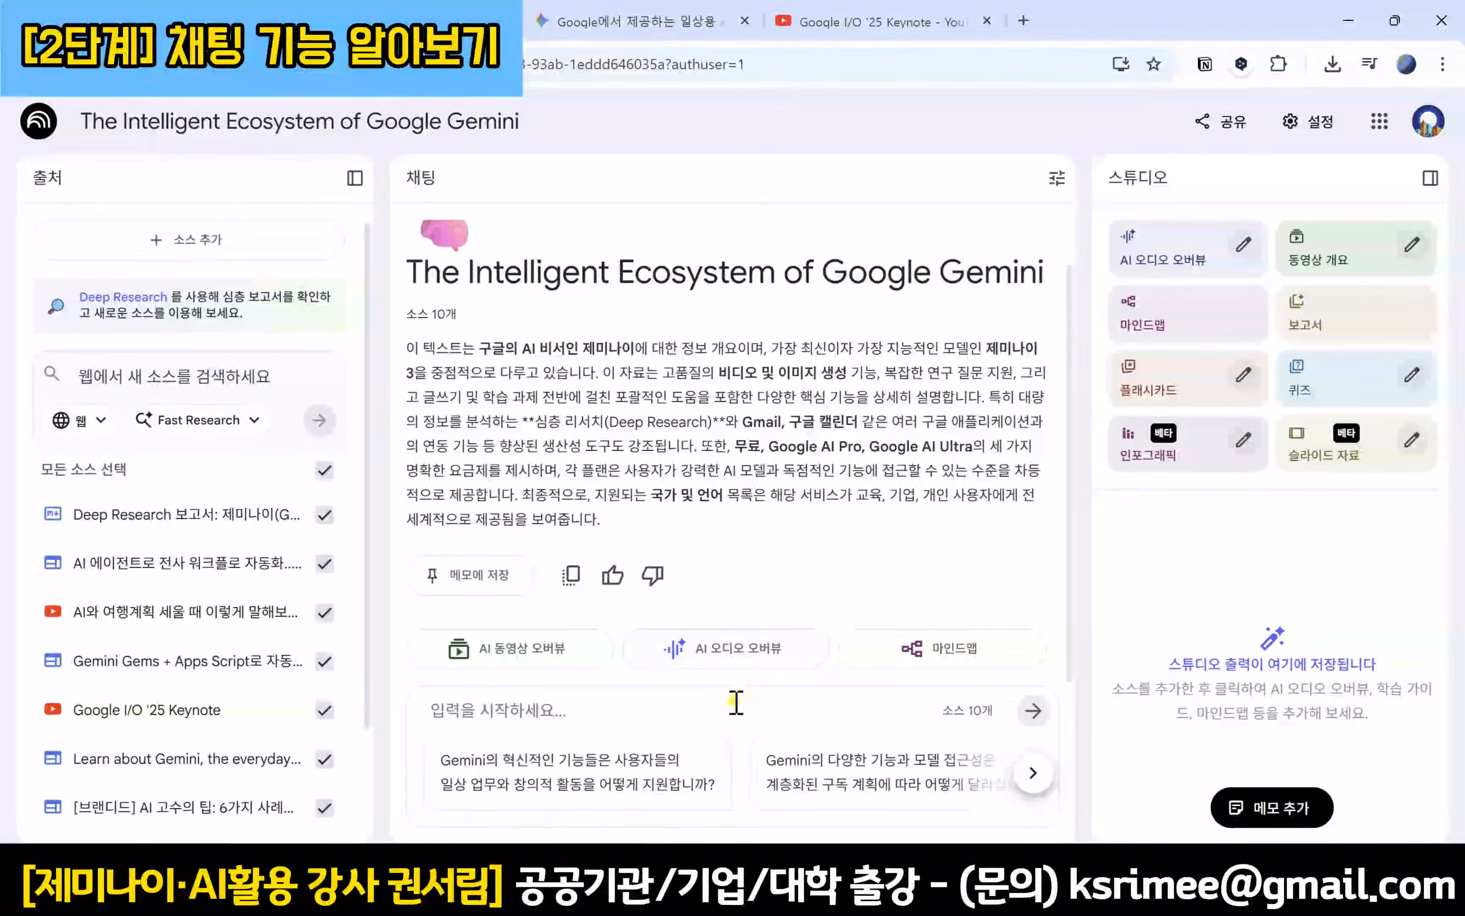
pyautogui.click(1035, 782)
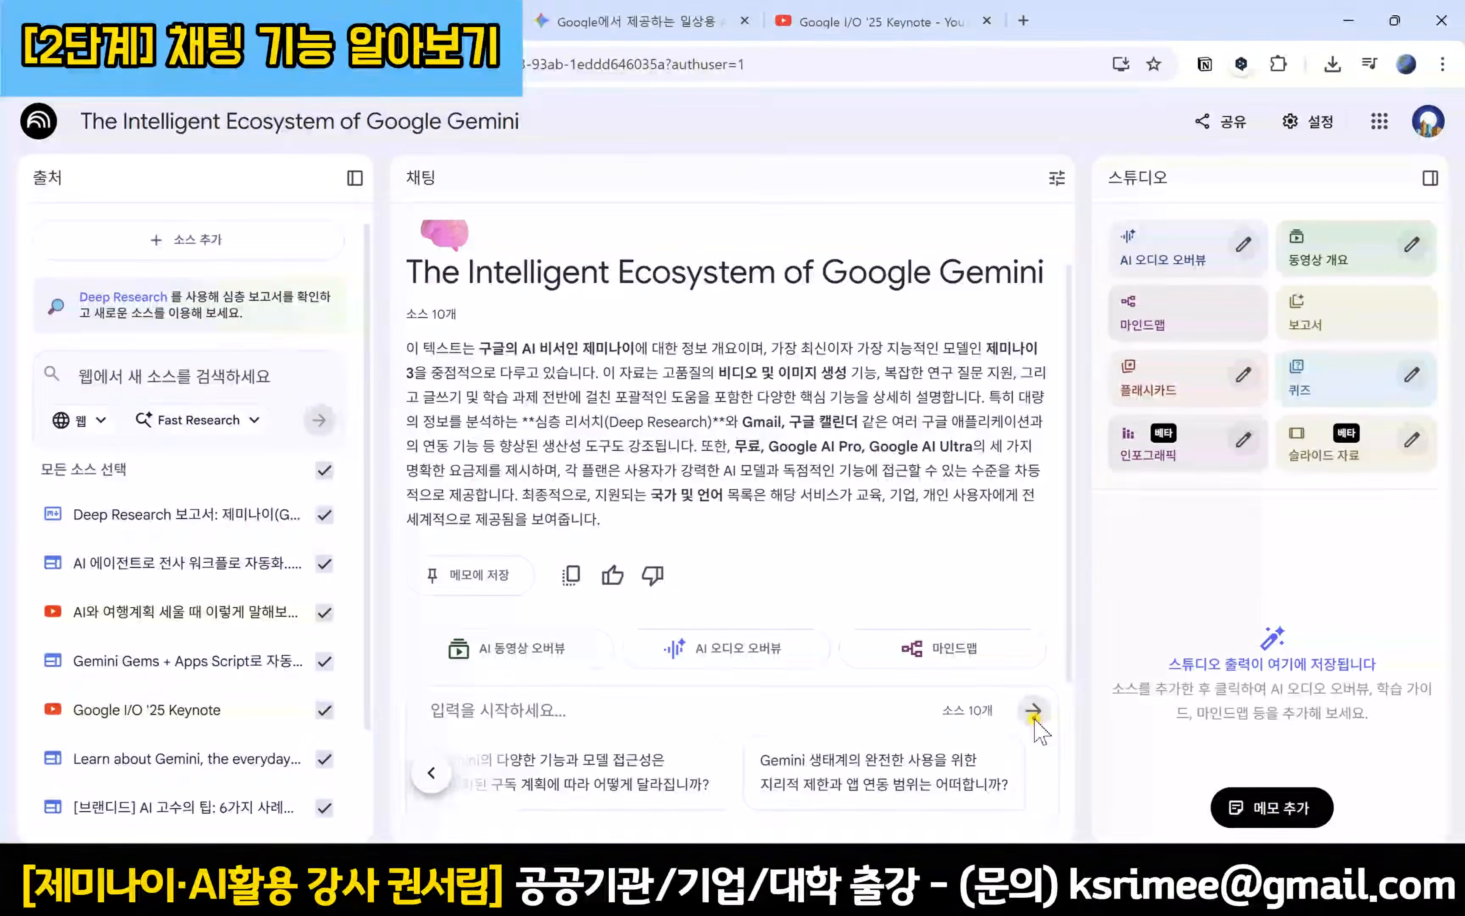
pyautogui.click(431, 772)
pyautogui.click(431, 769)
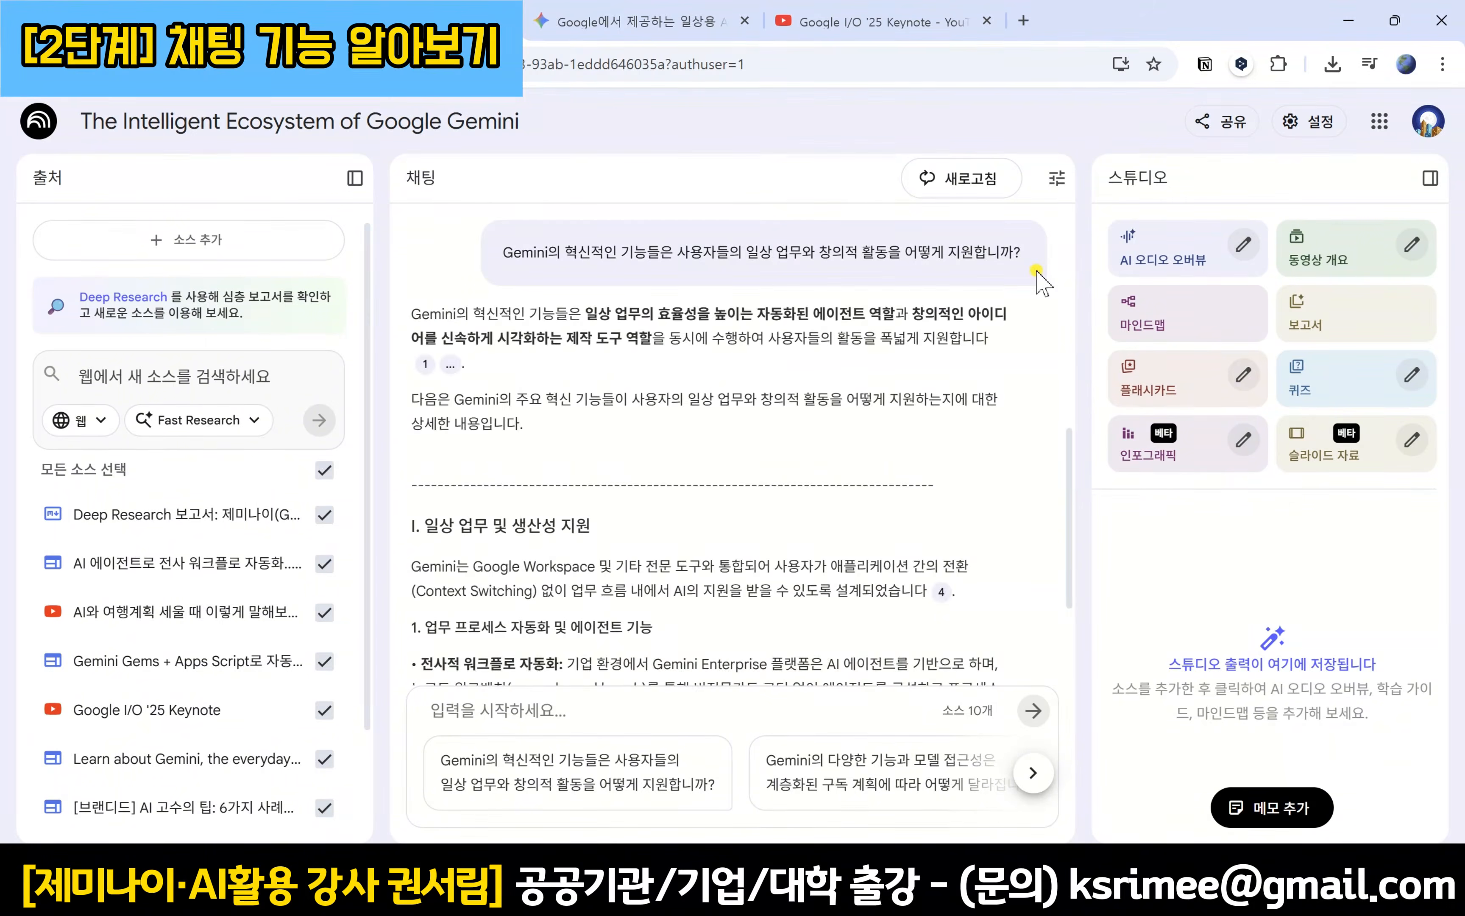
# Step: Read through the chat answer on Gemini's support for daily work and creative activities to its end, and go back up through it
pyautogui.scroll(-3, 447, 327)
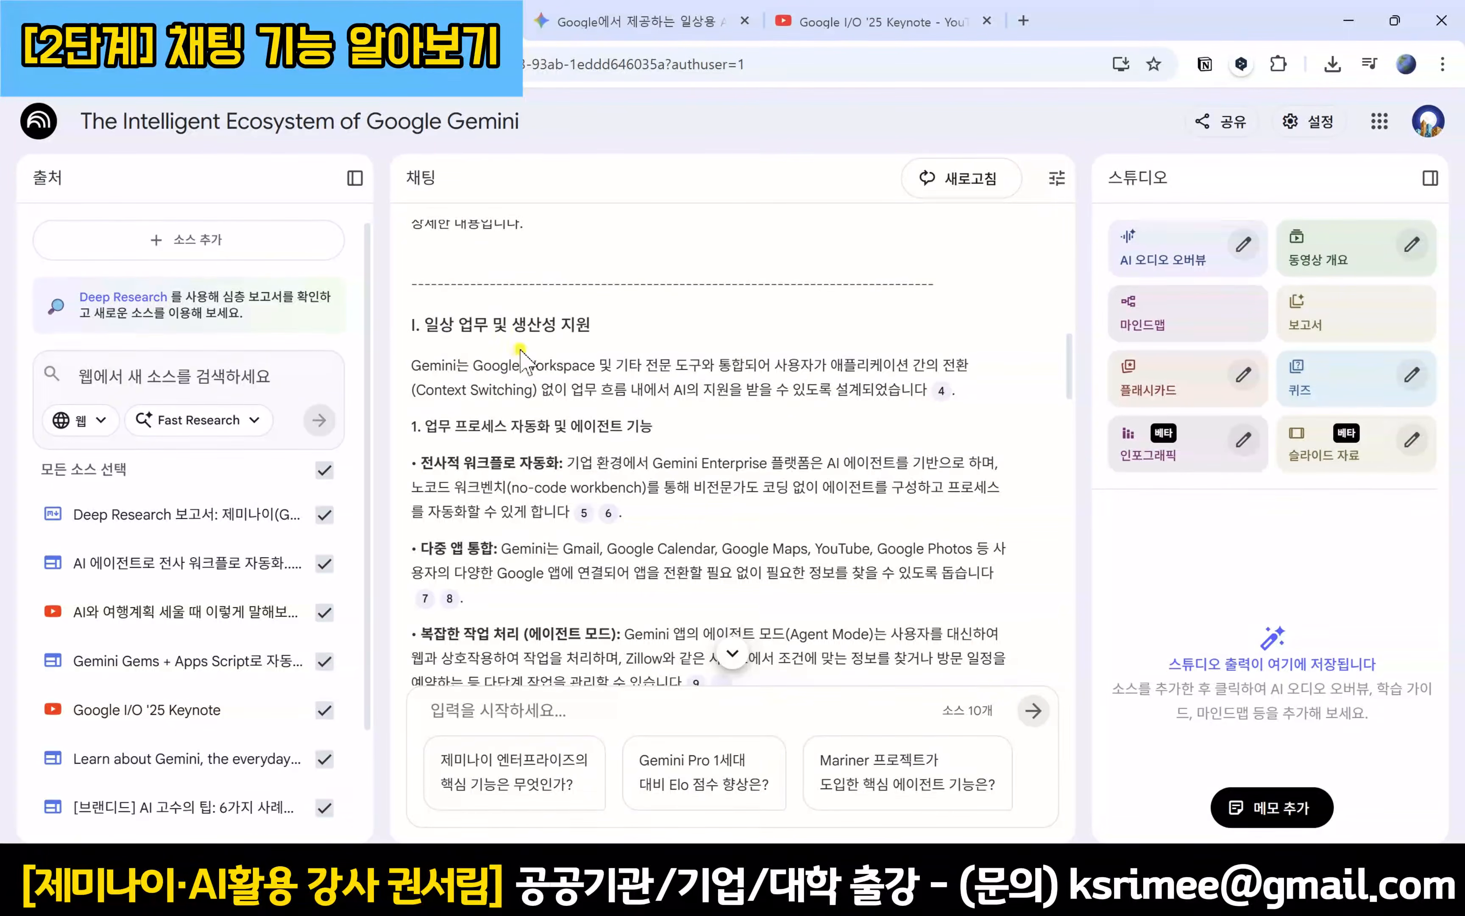
pyautogui.scroll(-8, 624, 351)
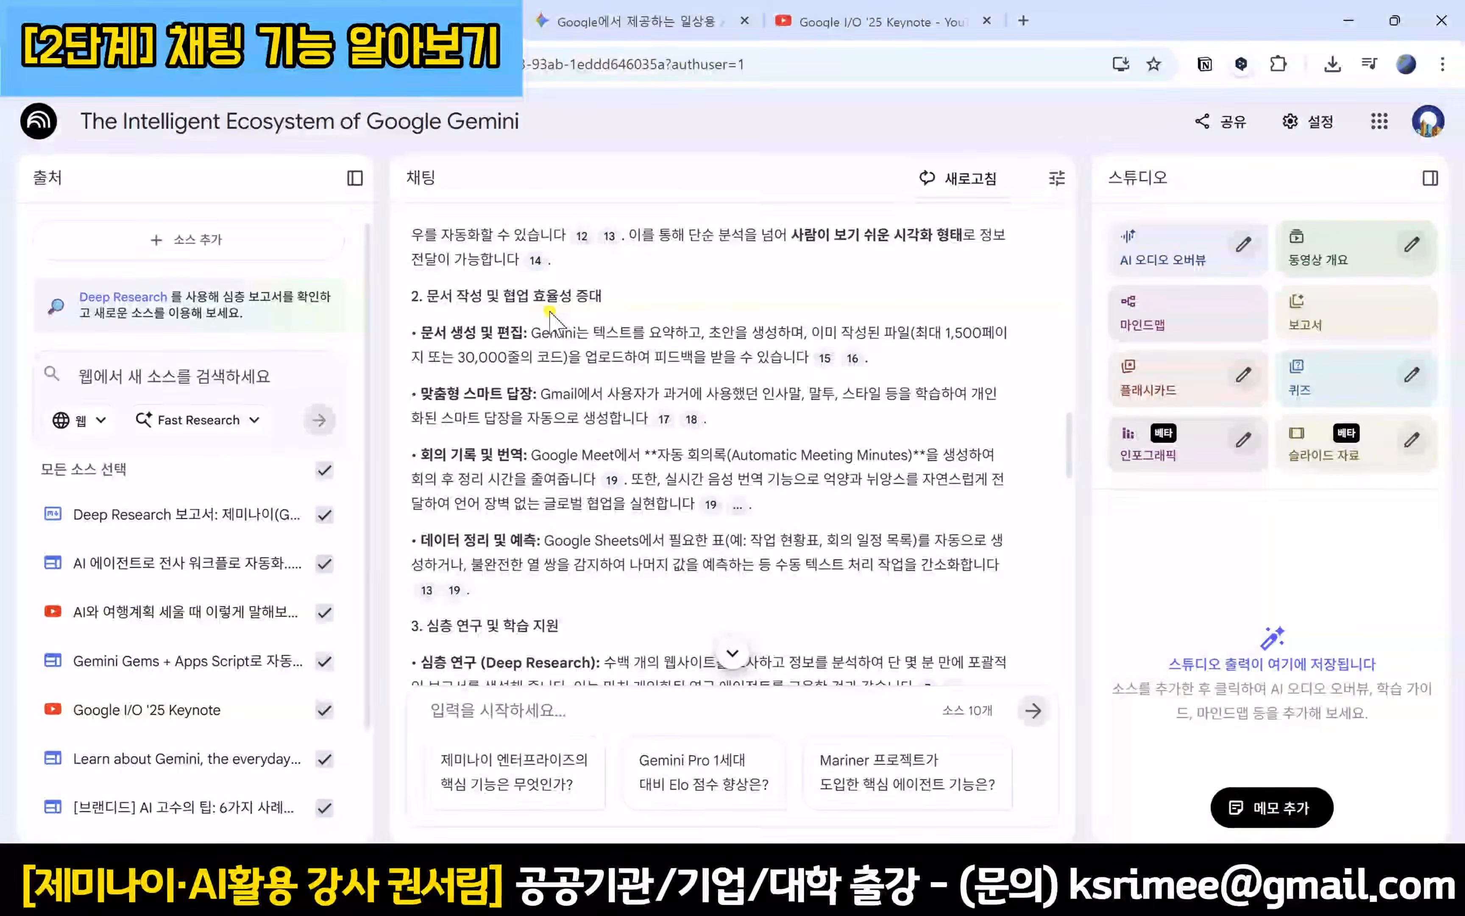
pyautogui.scroll(-3, 569, 321)
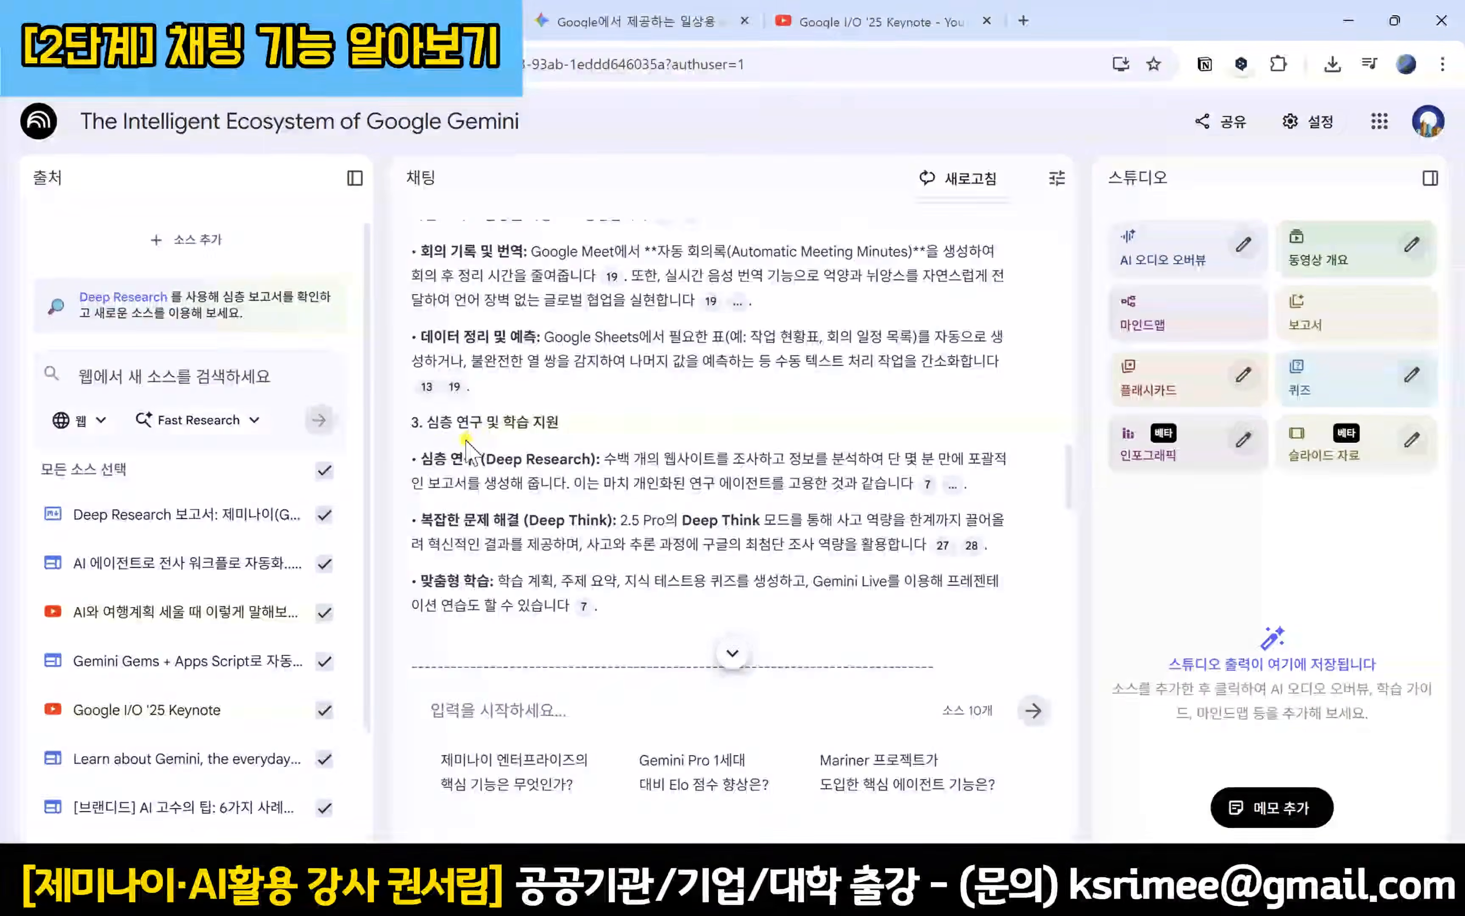
pyautogui.scroll(-2, 597, 442)
pyautogui.scroll(-10, 596, 442)
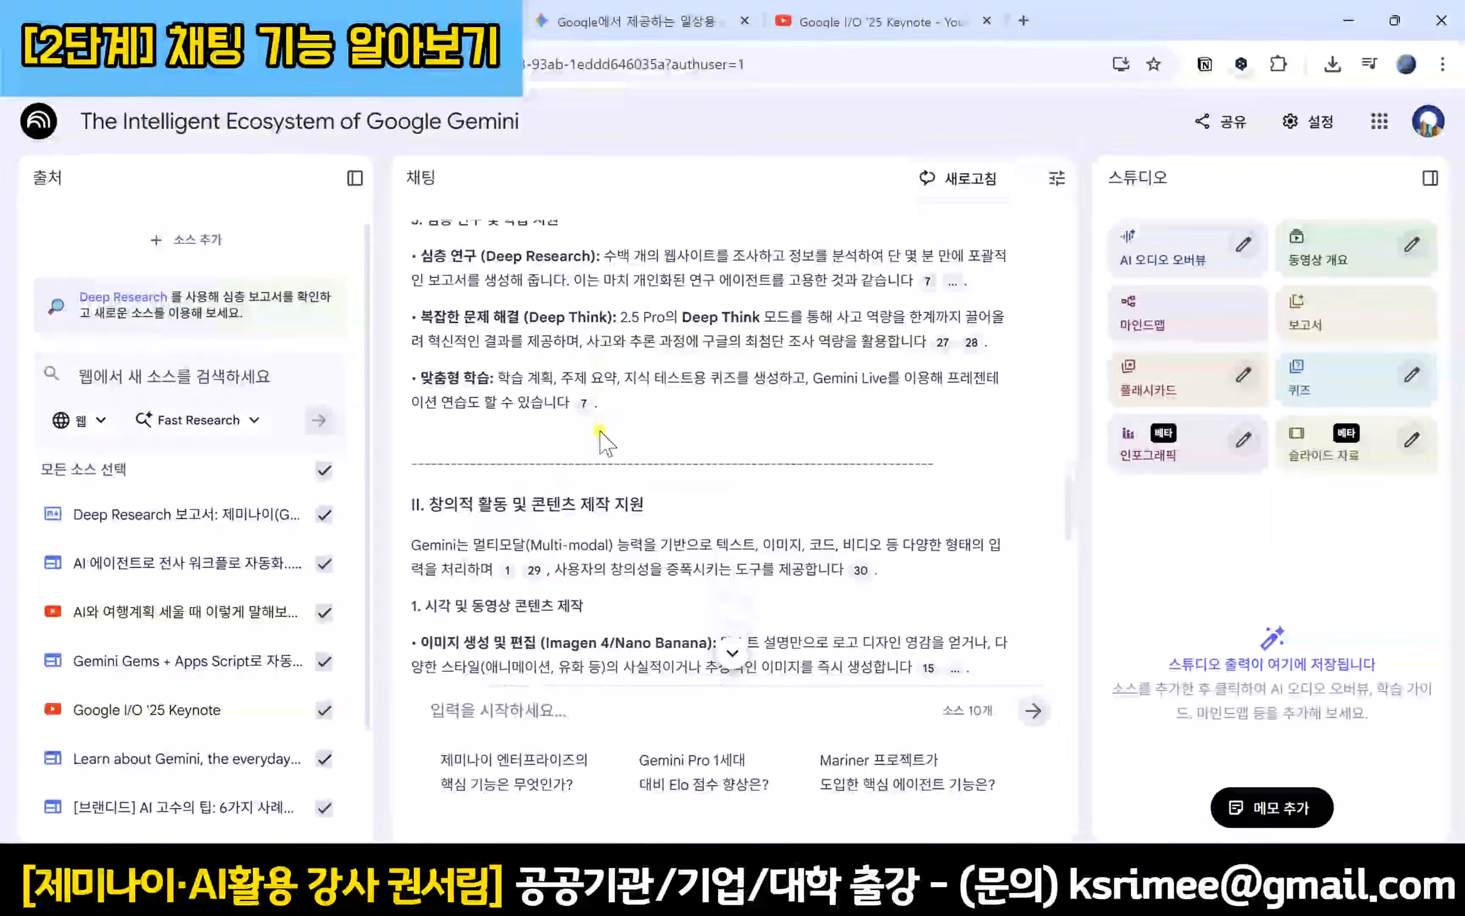
pyautogui.scroll(-5, 1022, 518)
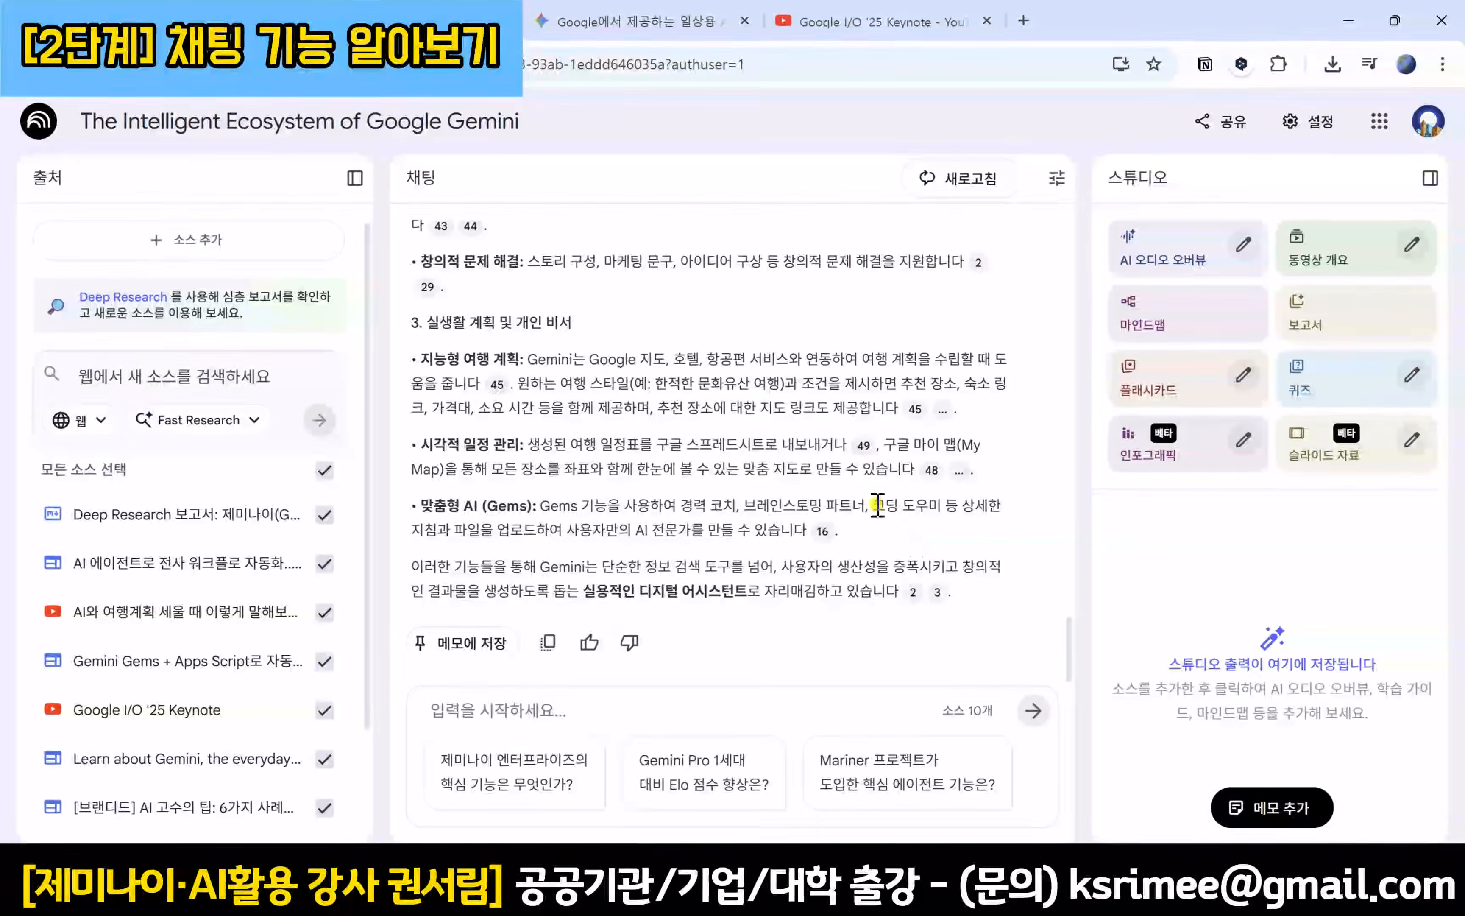
pyautogui.scroll(15, 868, 467)
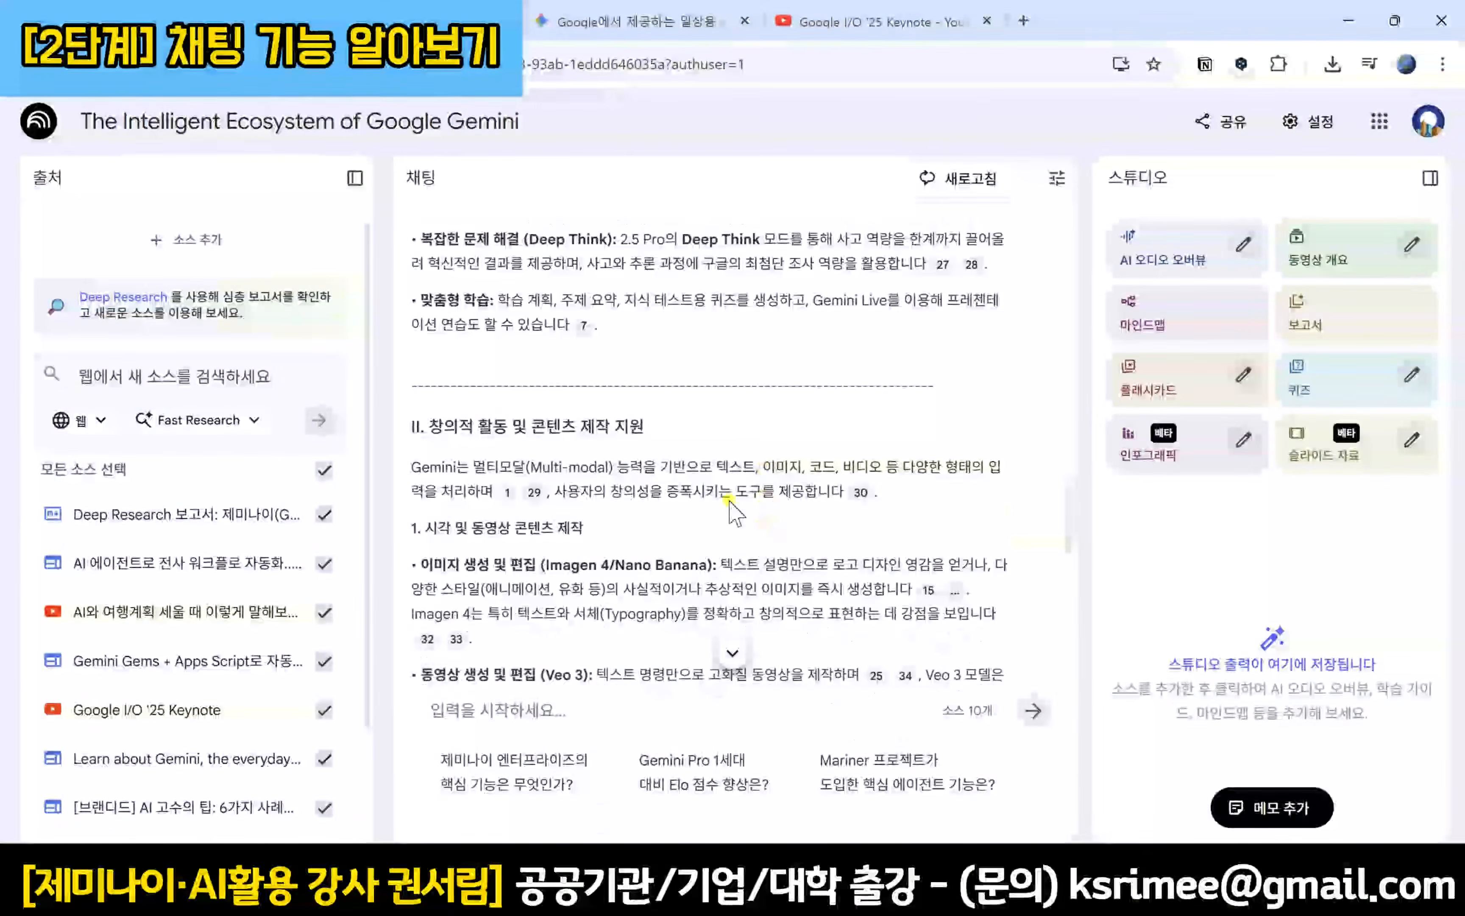
# Step: Open the source passage cited for 맞춤형 학습 in the chat answer, review its source guide, and close the source view
pyautogui.click(584, 327)
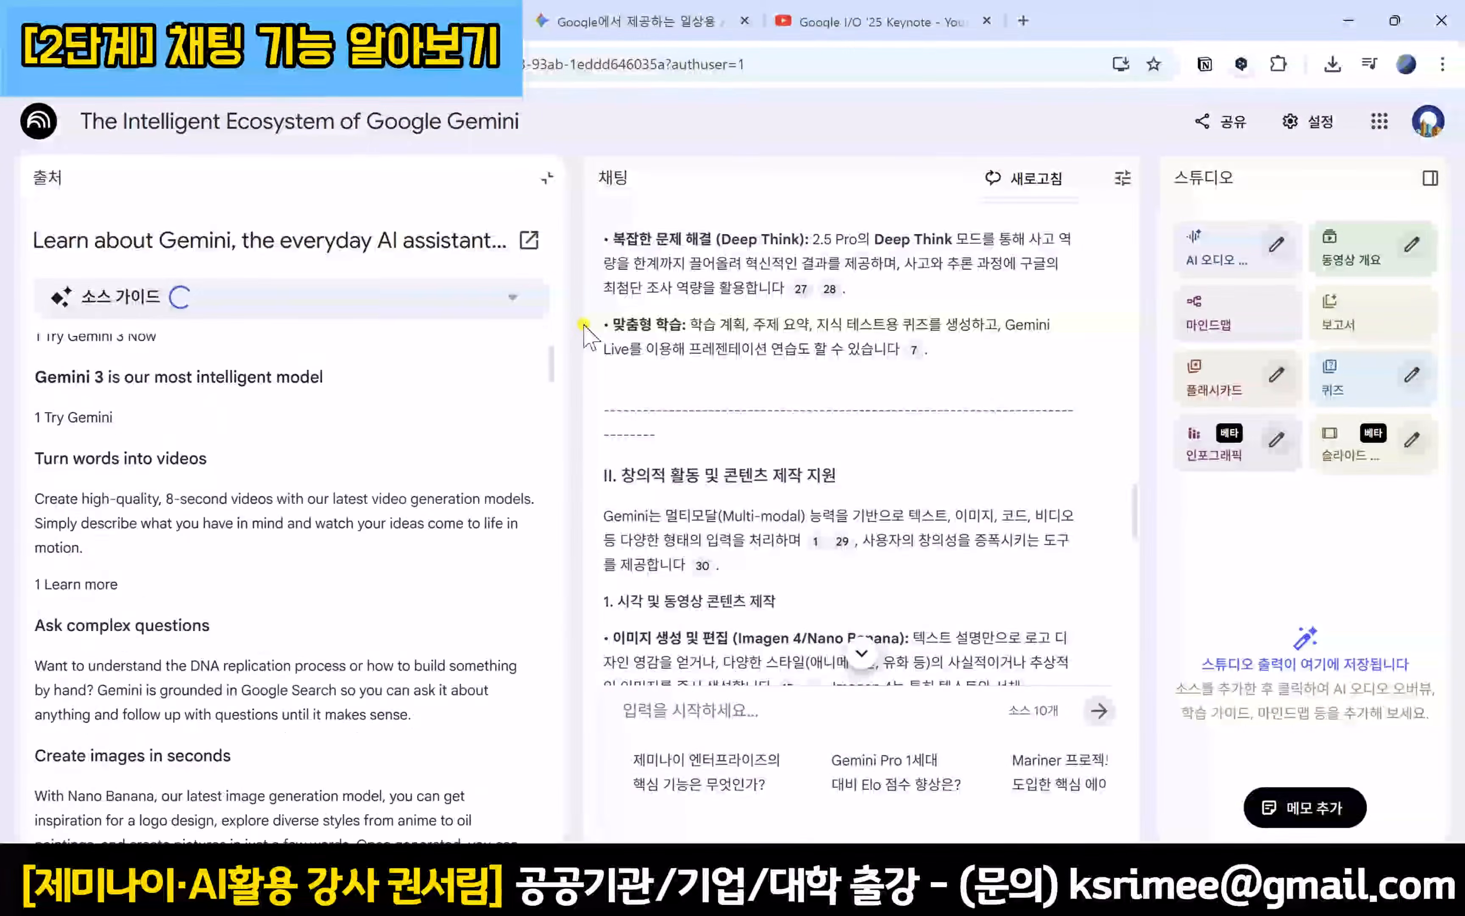
pyautogui.scroll(-2, 399, 570)
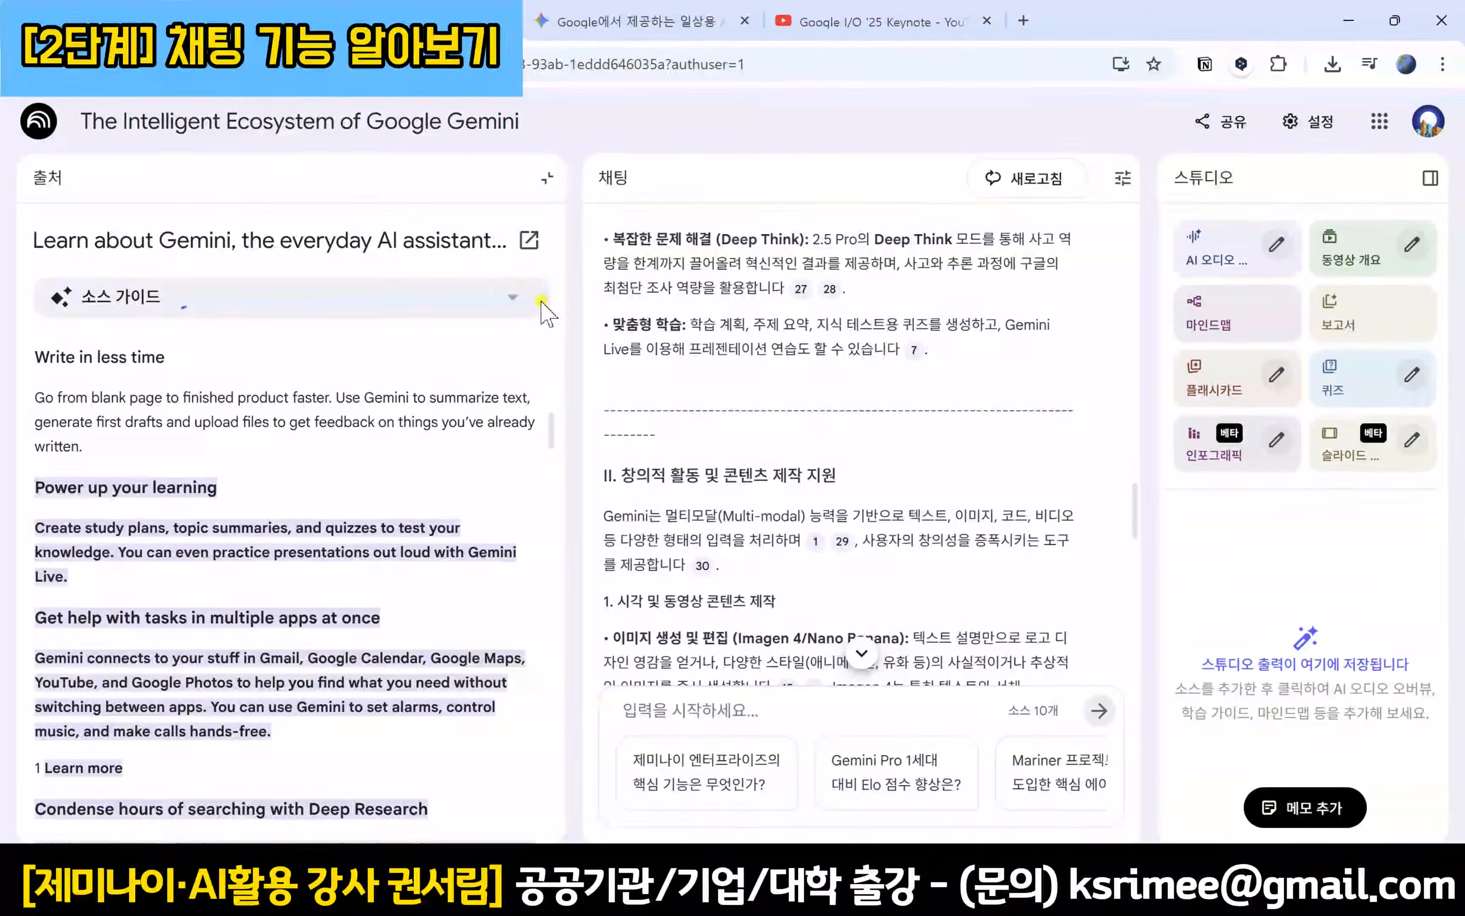
pyautogui.click(511, 300)
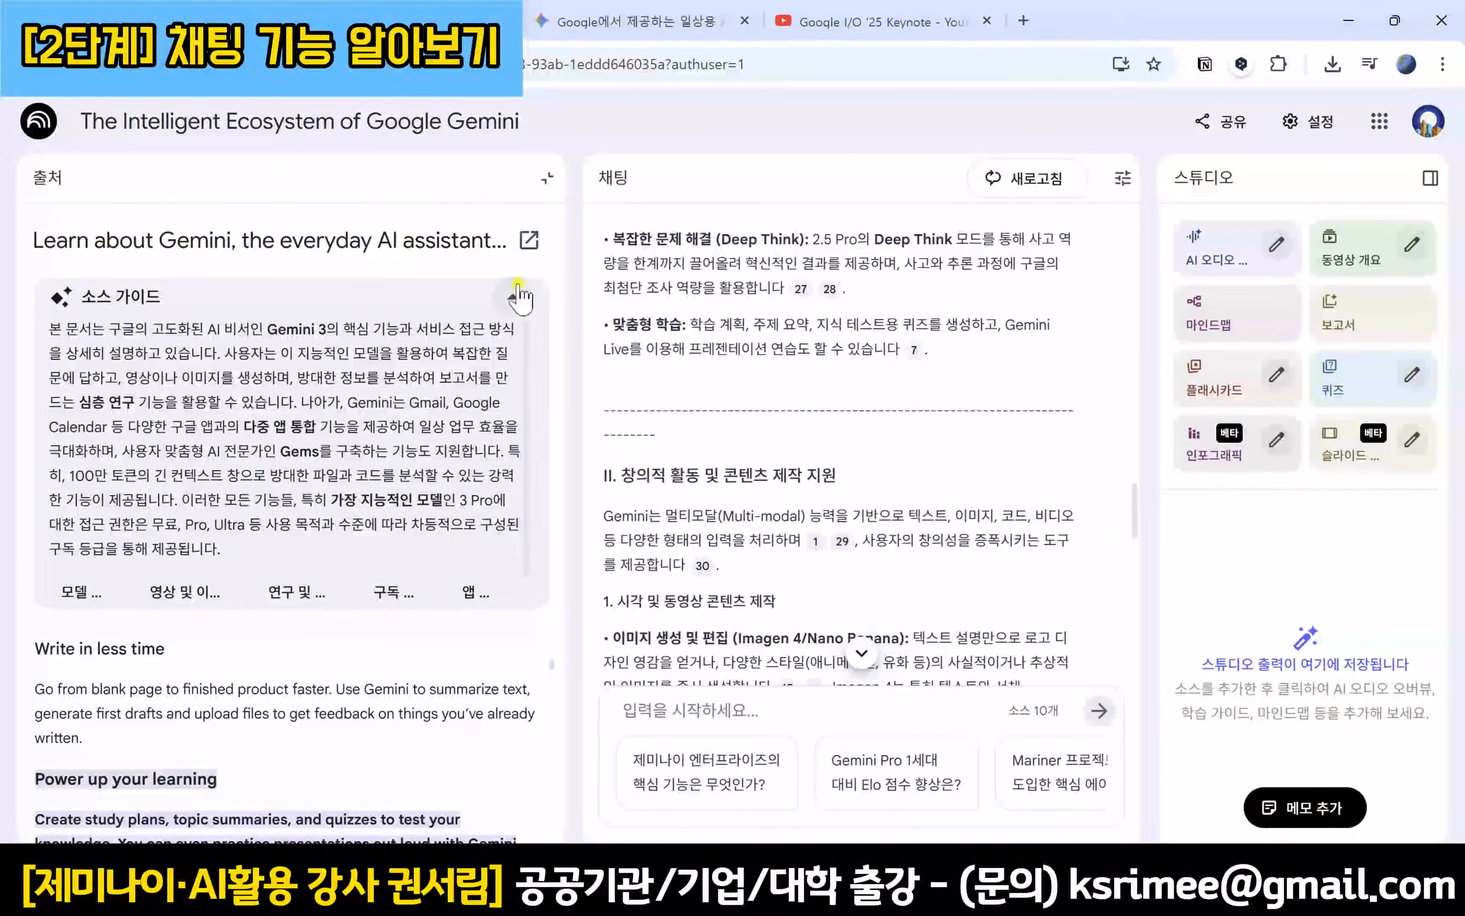
pyautogui.click(515, 296)
pyautogui.click(545, 178)
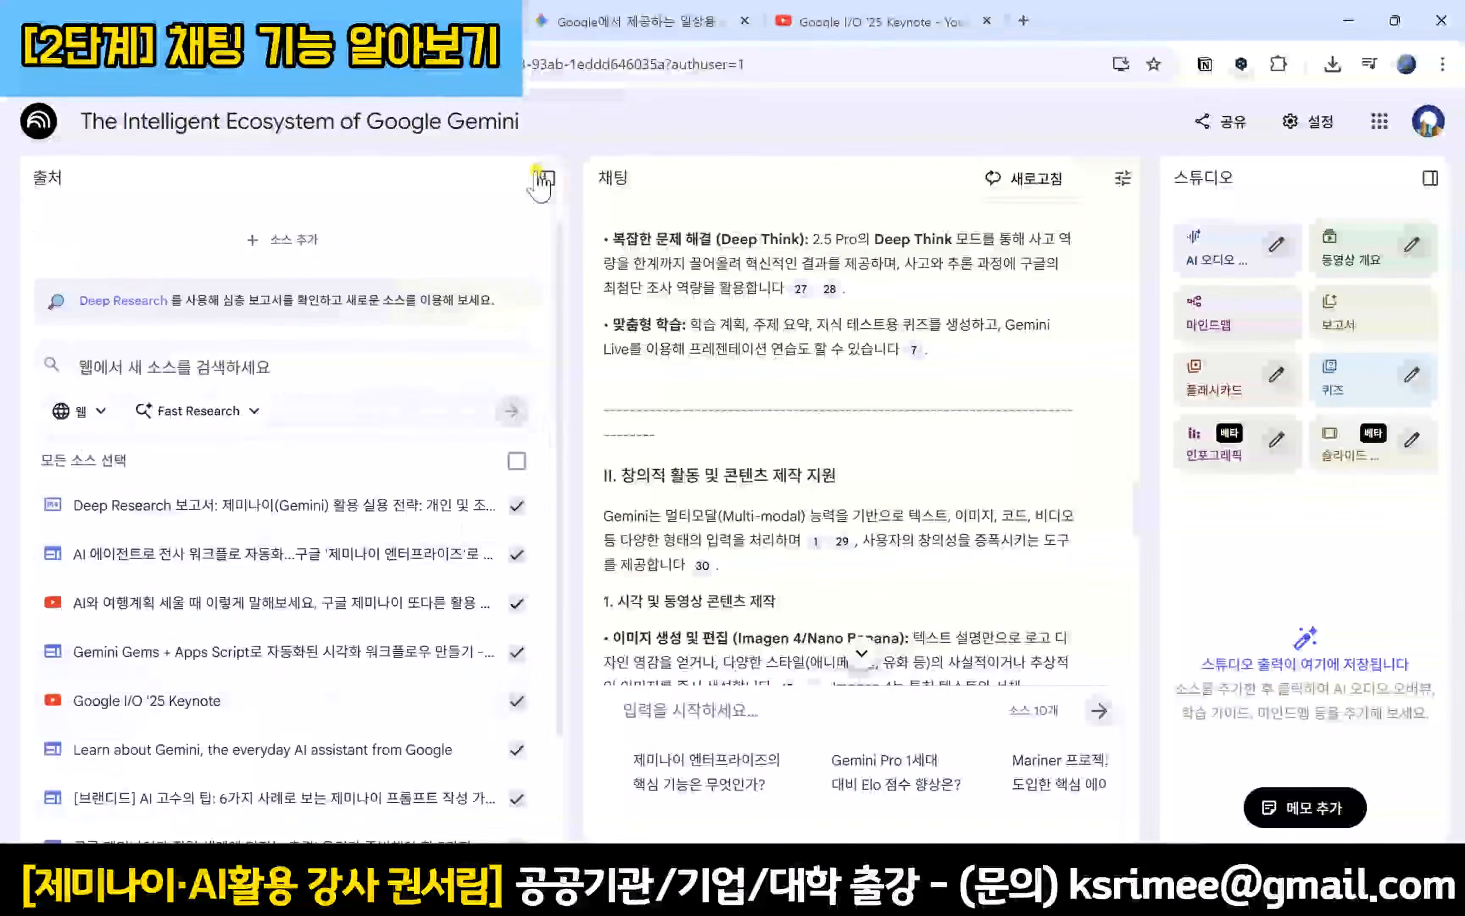
pyautogui.scroll(-1, 815, 387)
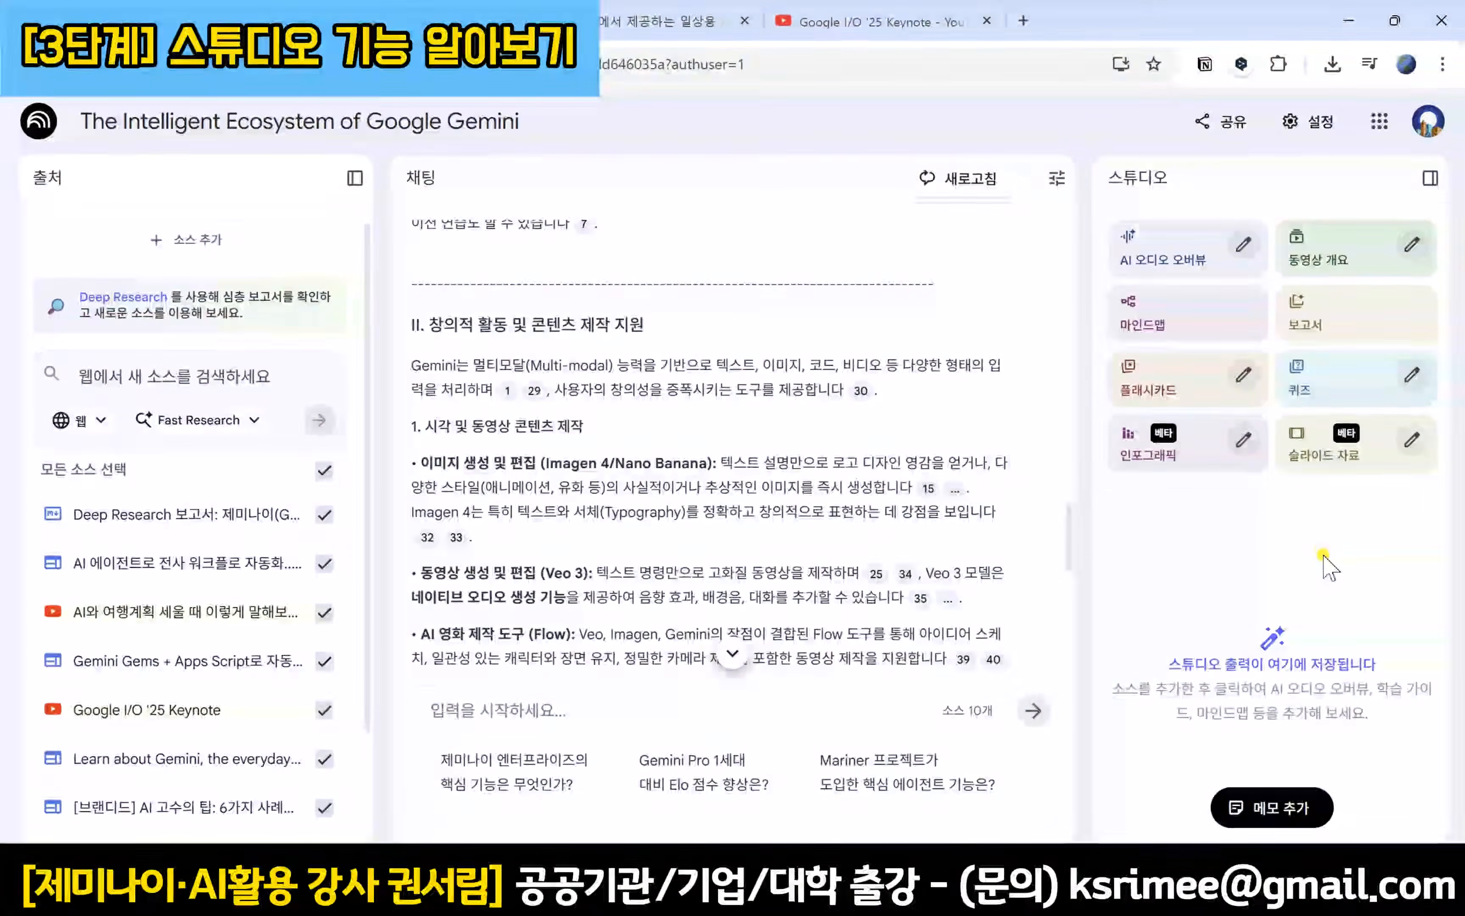
# Step: Generate an AI audio overview in the 심층 분석 format, with 한국어 as the language and the default length
pyautogui.click(1244, 245)
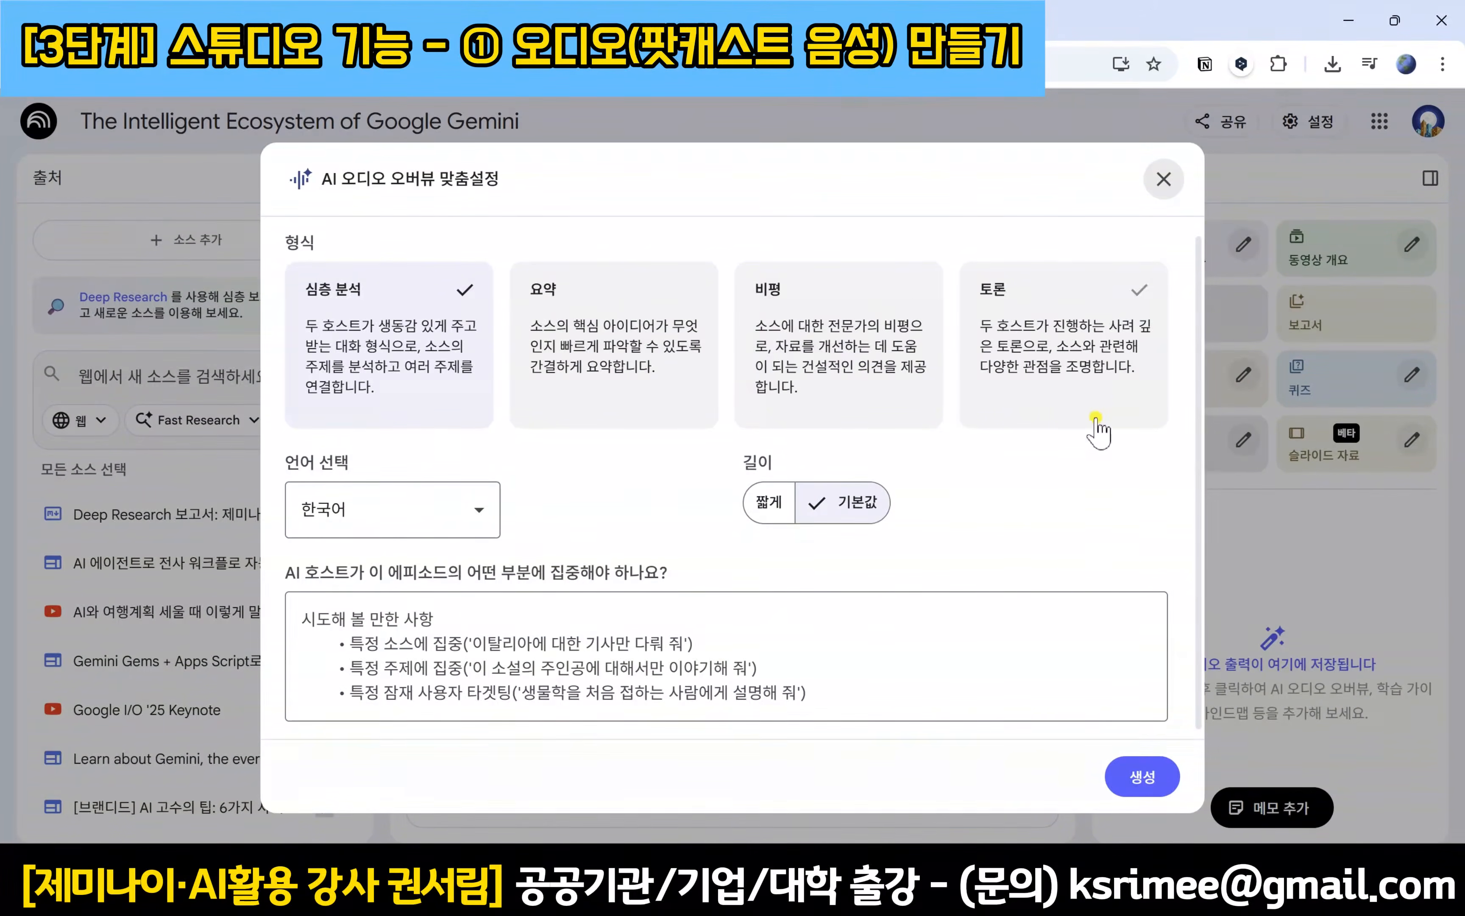
pyautogui.click(482, 507)
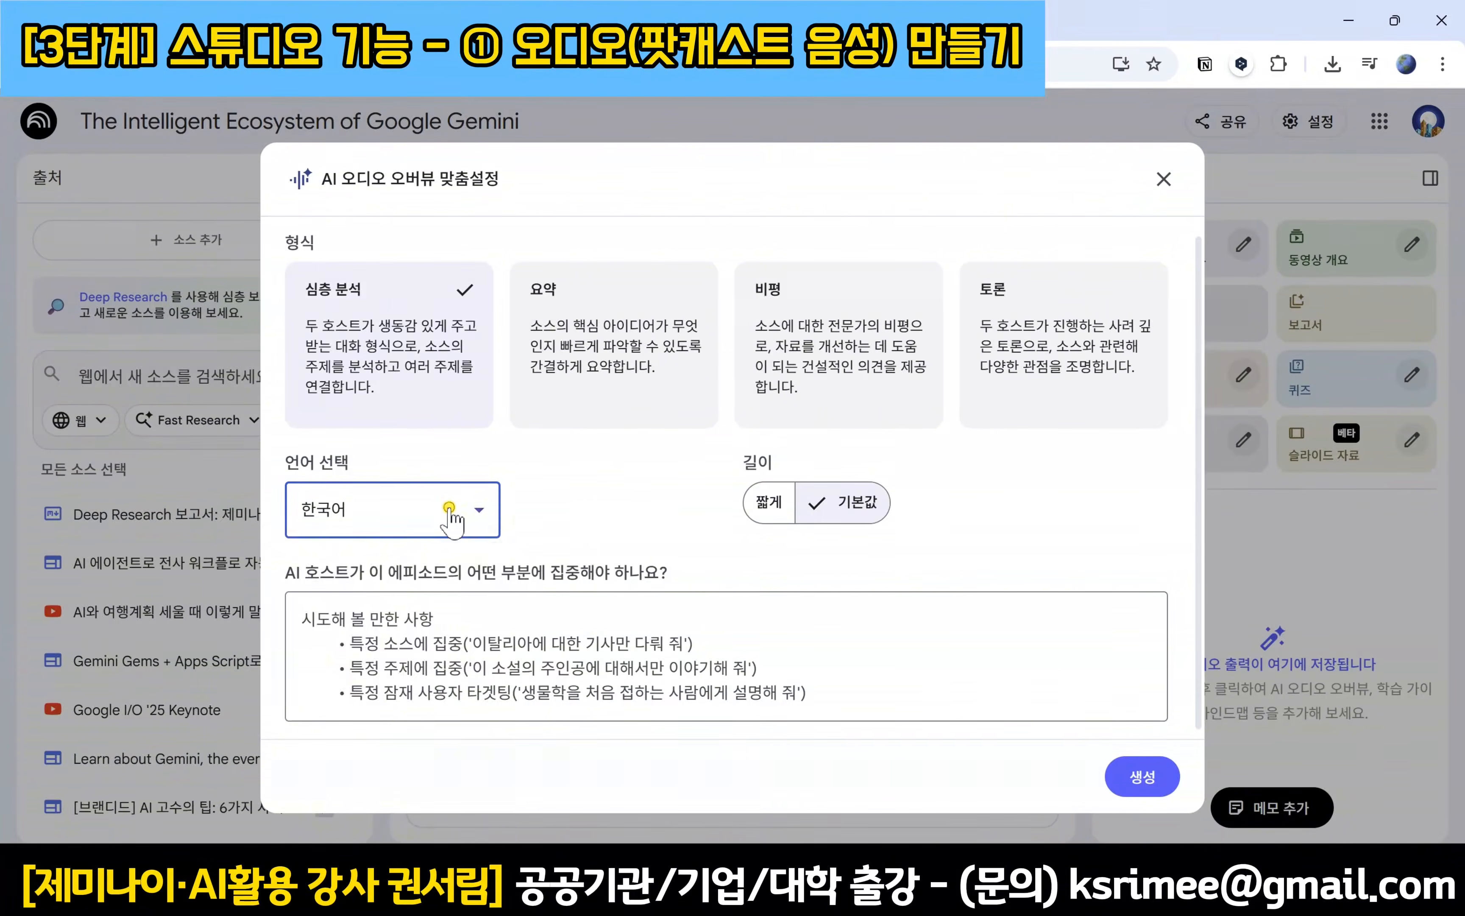
pyautogui.scroll(-5, 435, 702)
pyautogui.scroll(5, 445, 739)
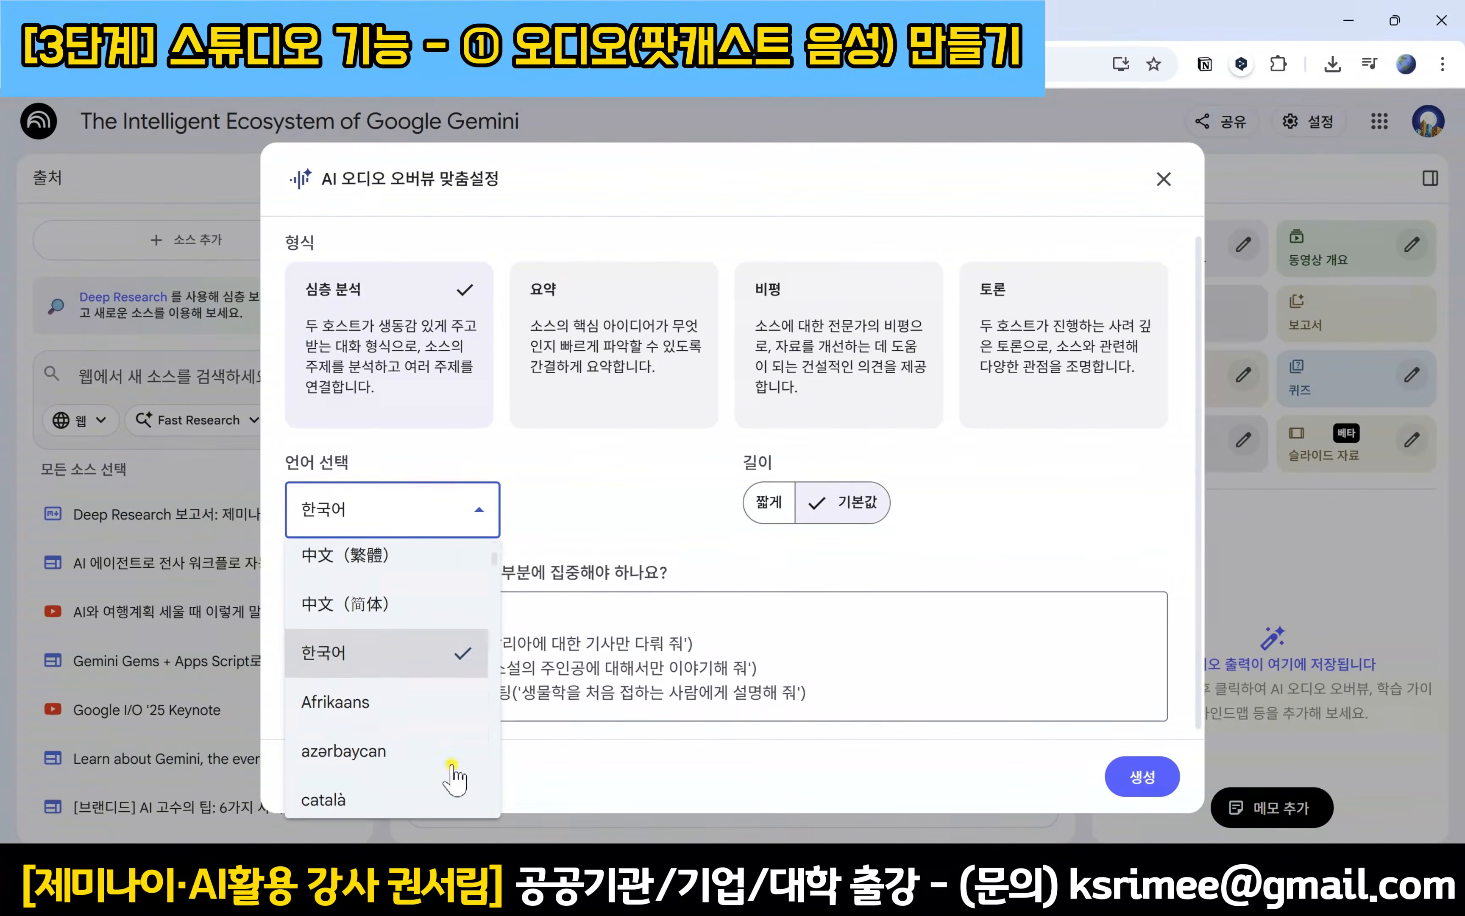
pyautogui.click(467, 716)
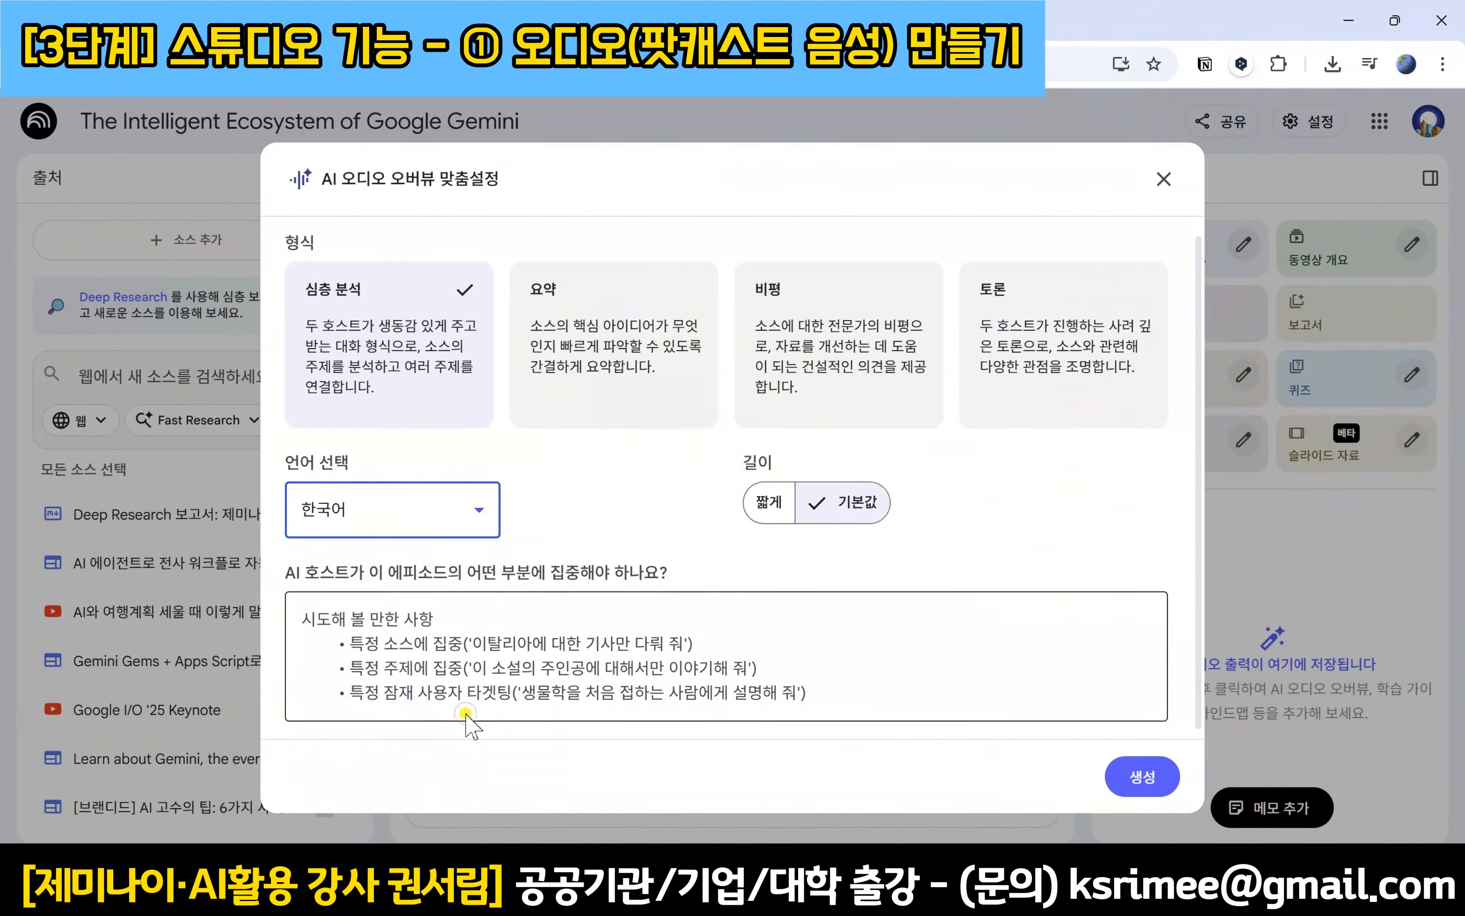
pyautogui.click(652, 562)
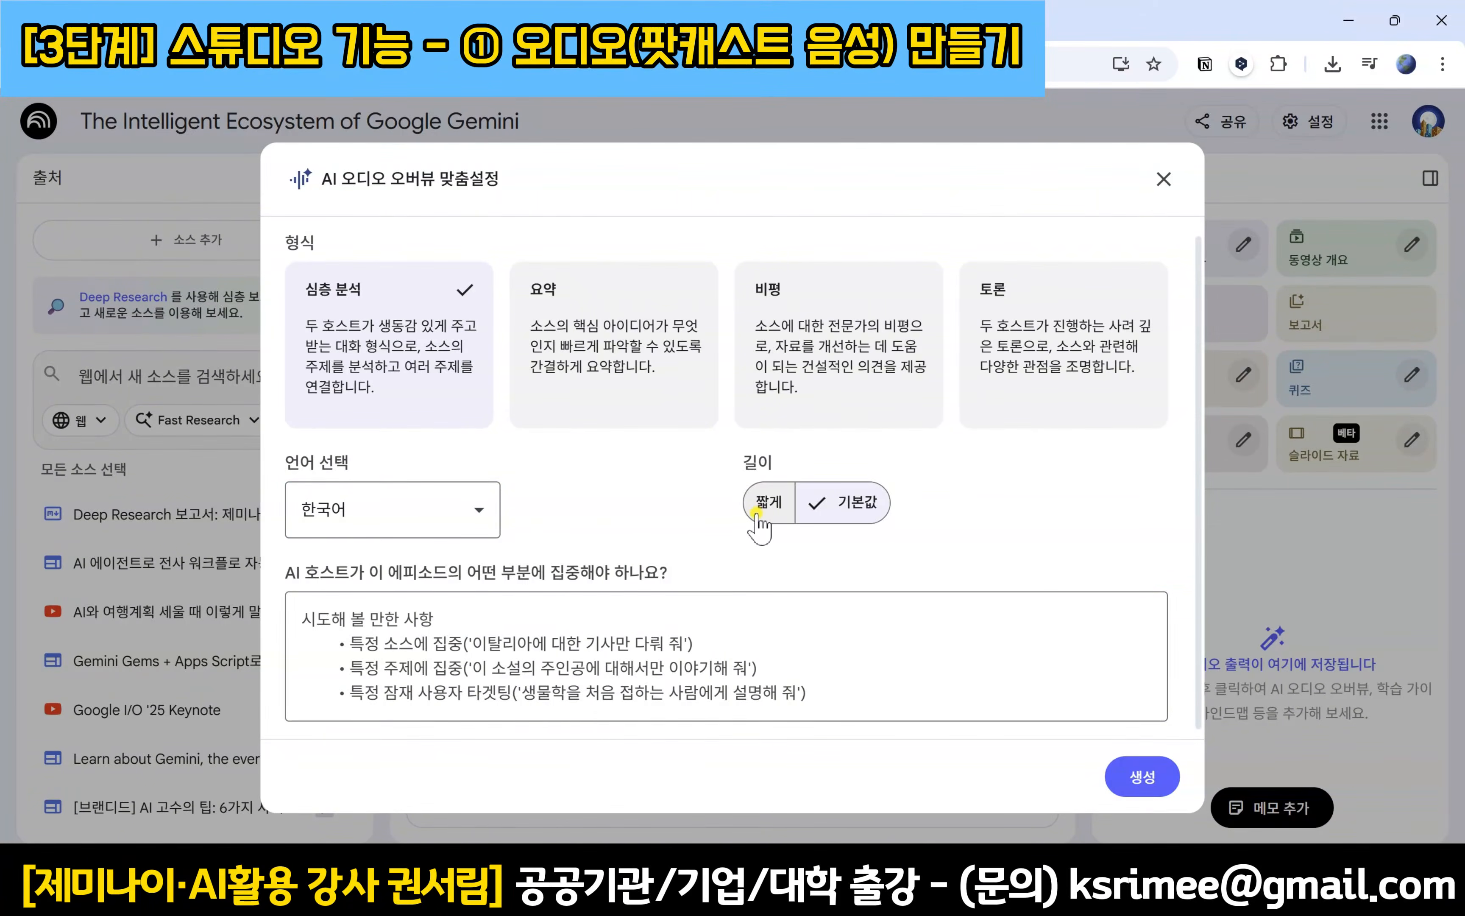
pyautogui.click(880, 666)
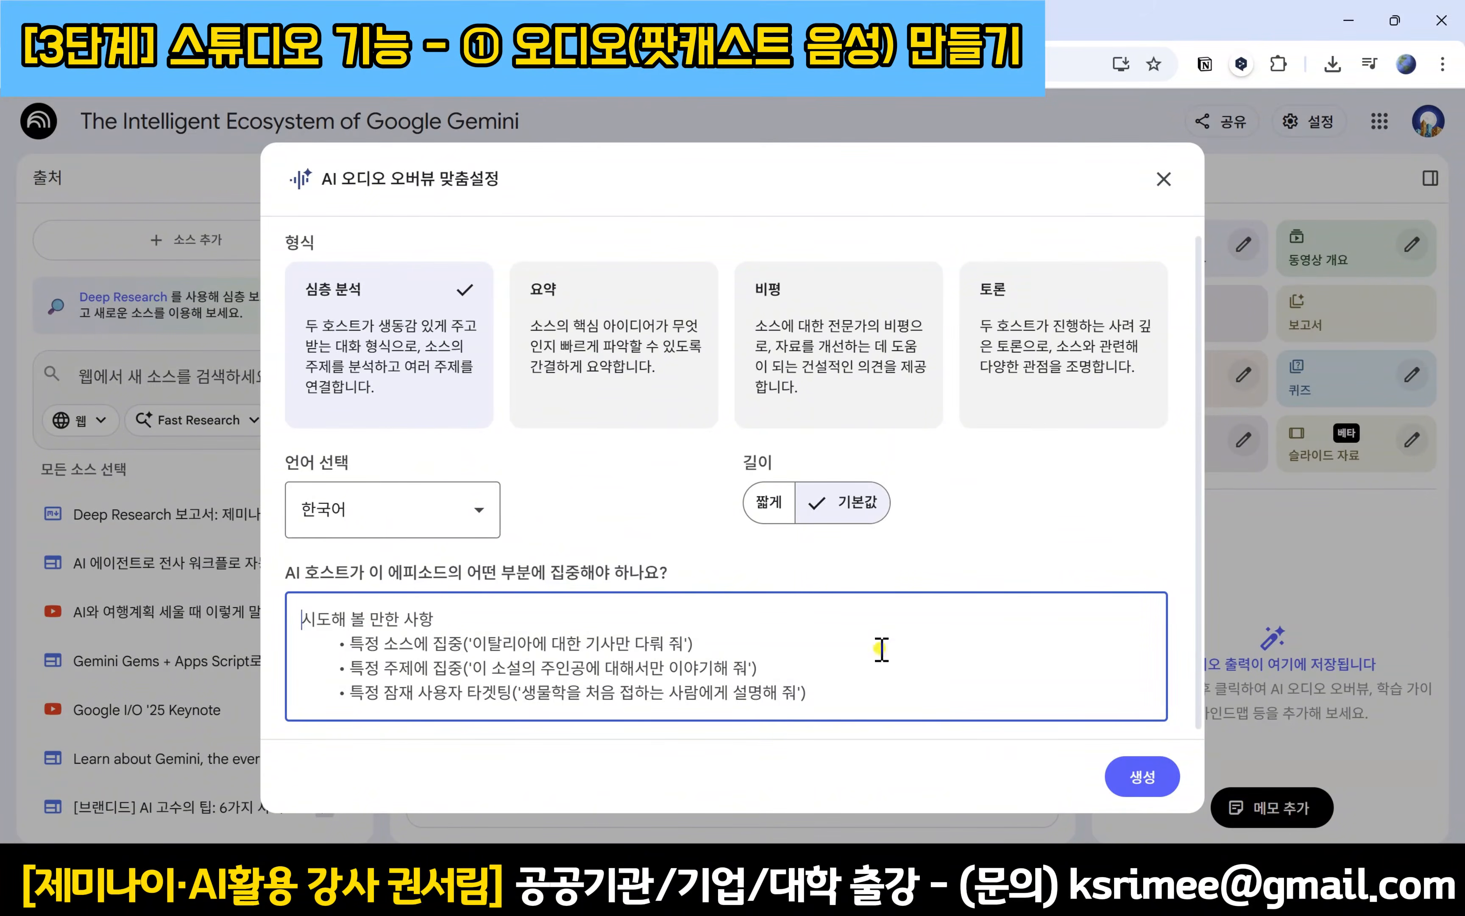
pyautogui.click(616, 521)
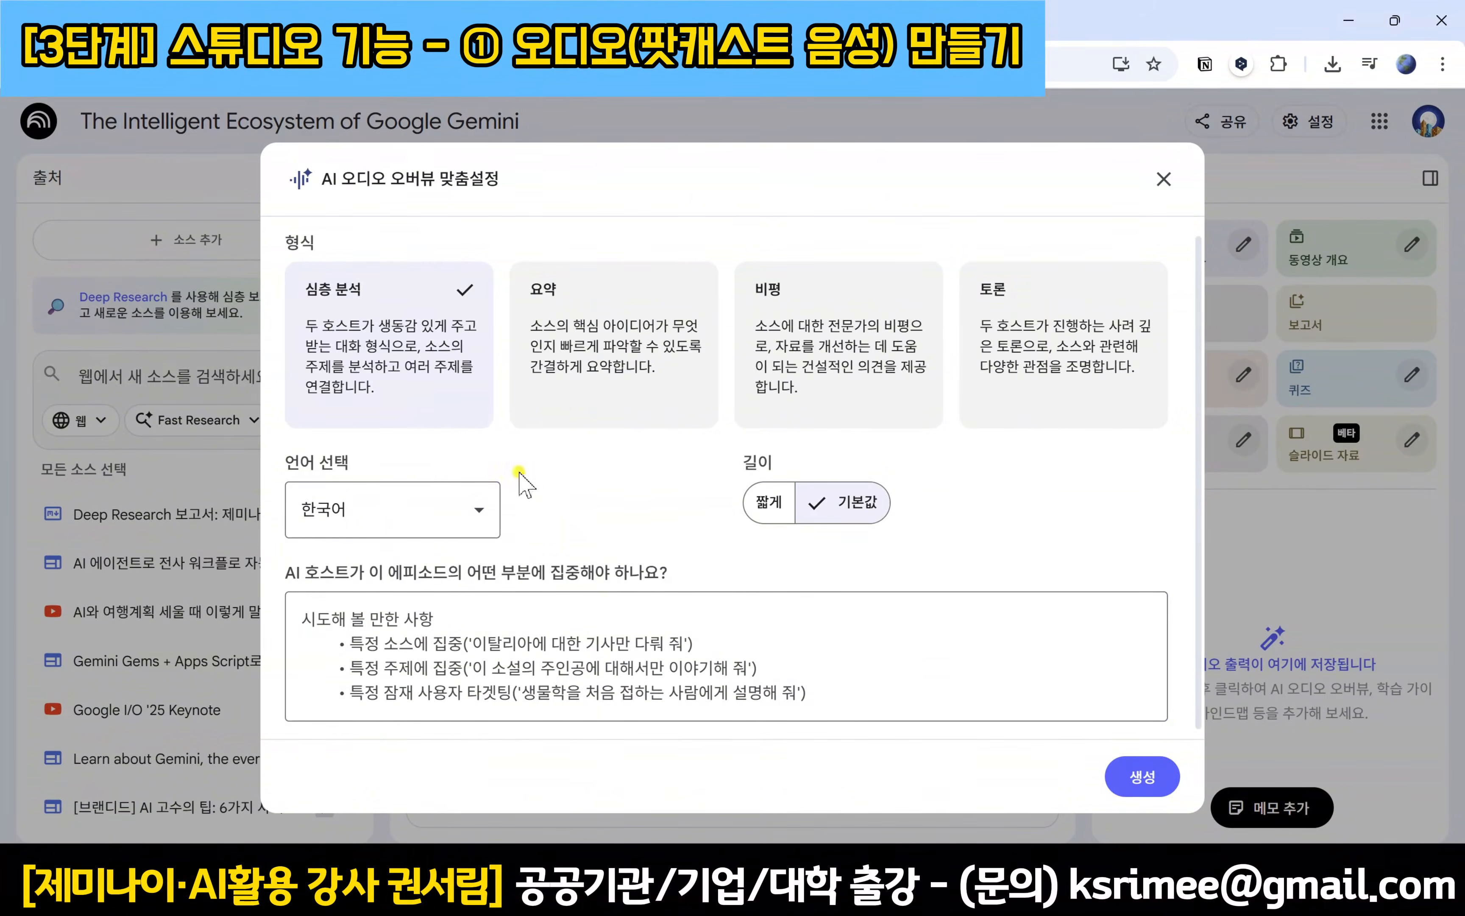
pyautogui.scroll(-1, 692, 578)
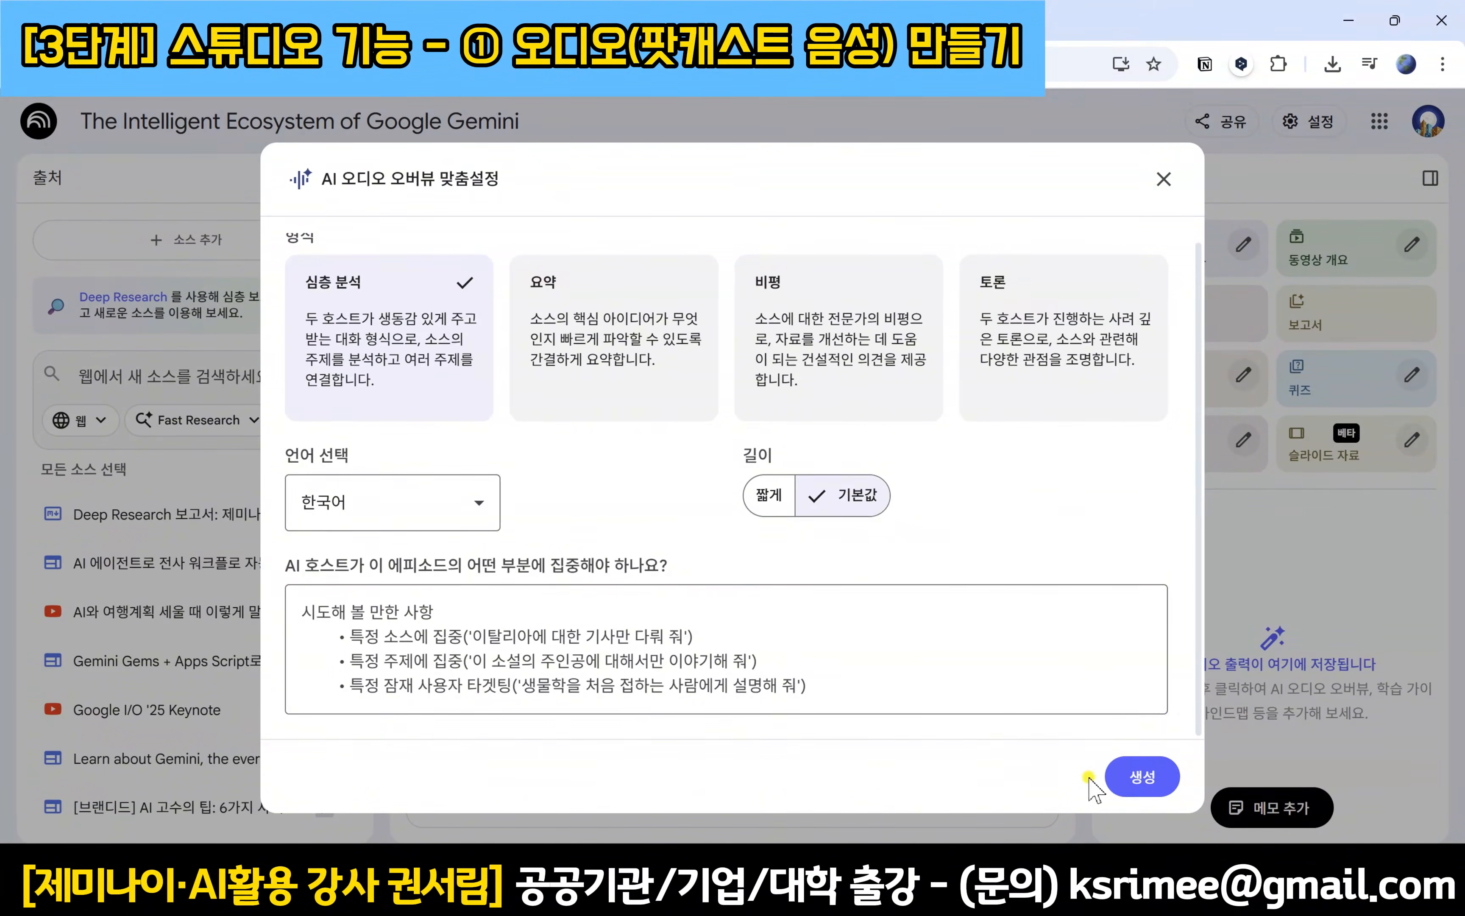
pyautogui.click(1141, 778)
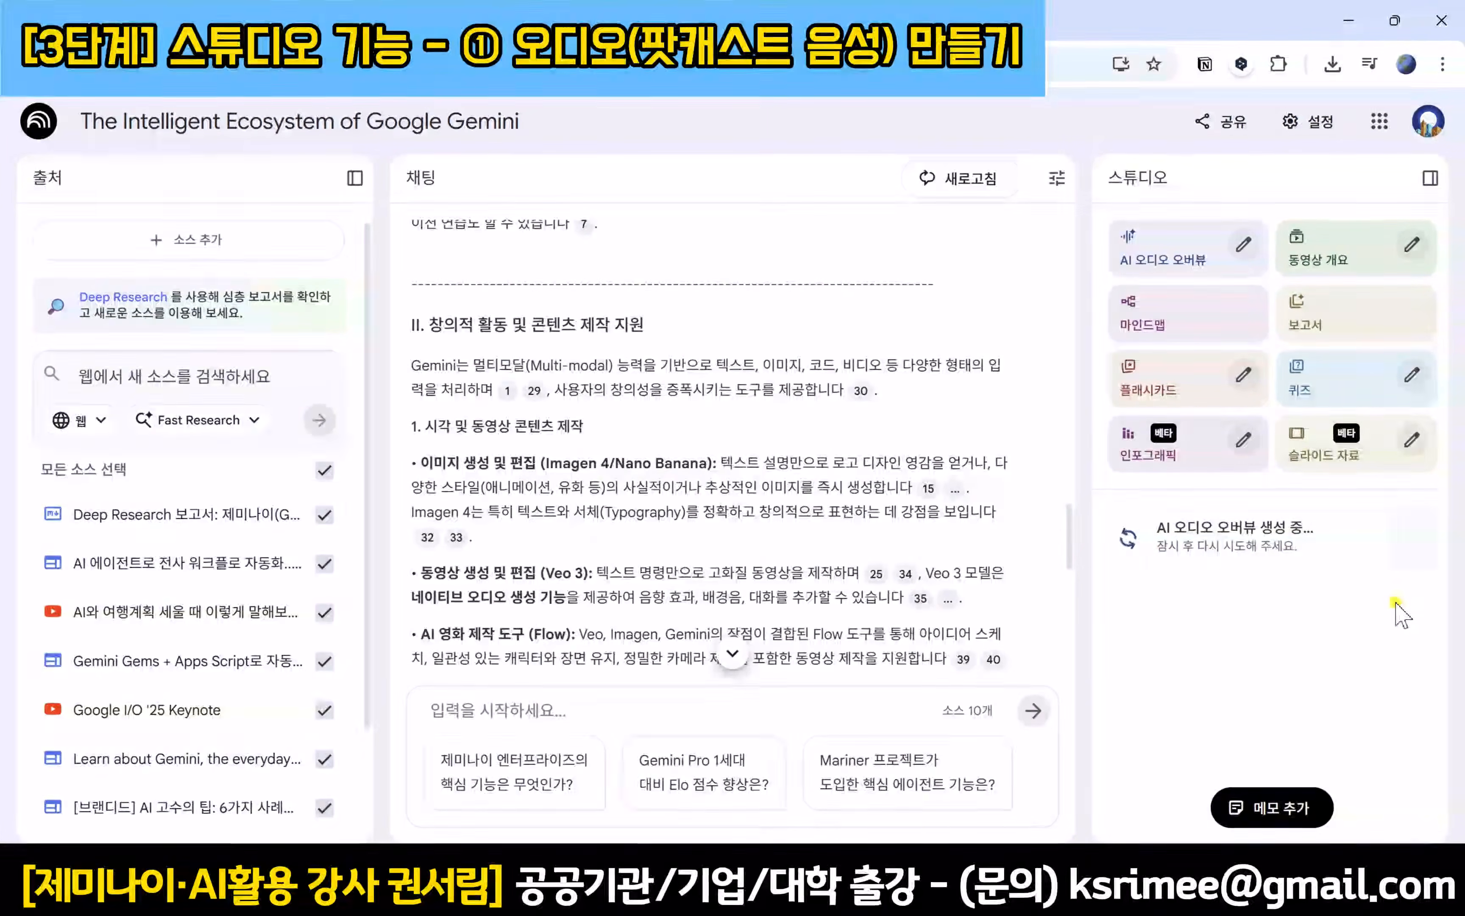
# Step: Open the video overview's customization, review its options, and choose 한국어 as its language
pyautogui.click(1413, 245)
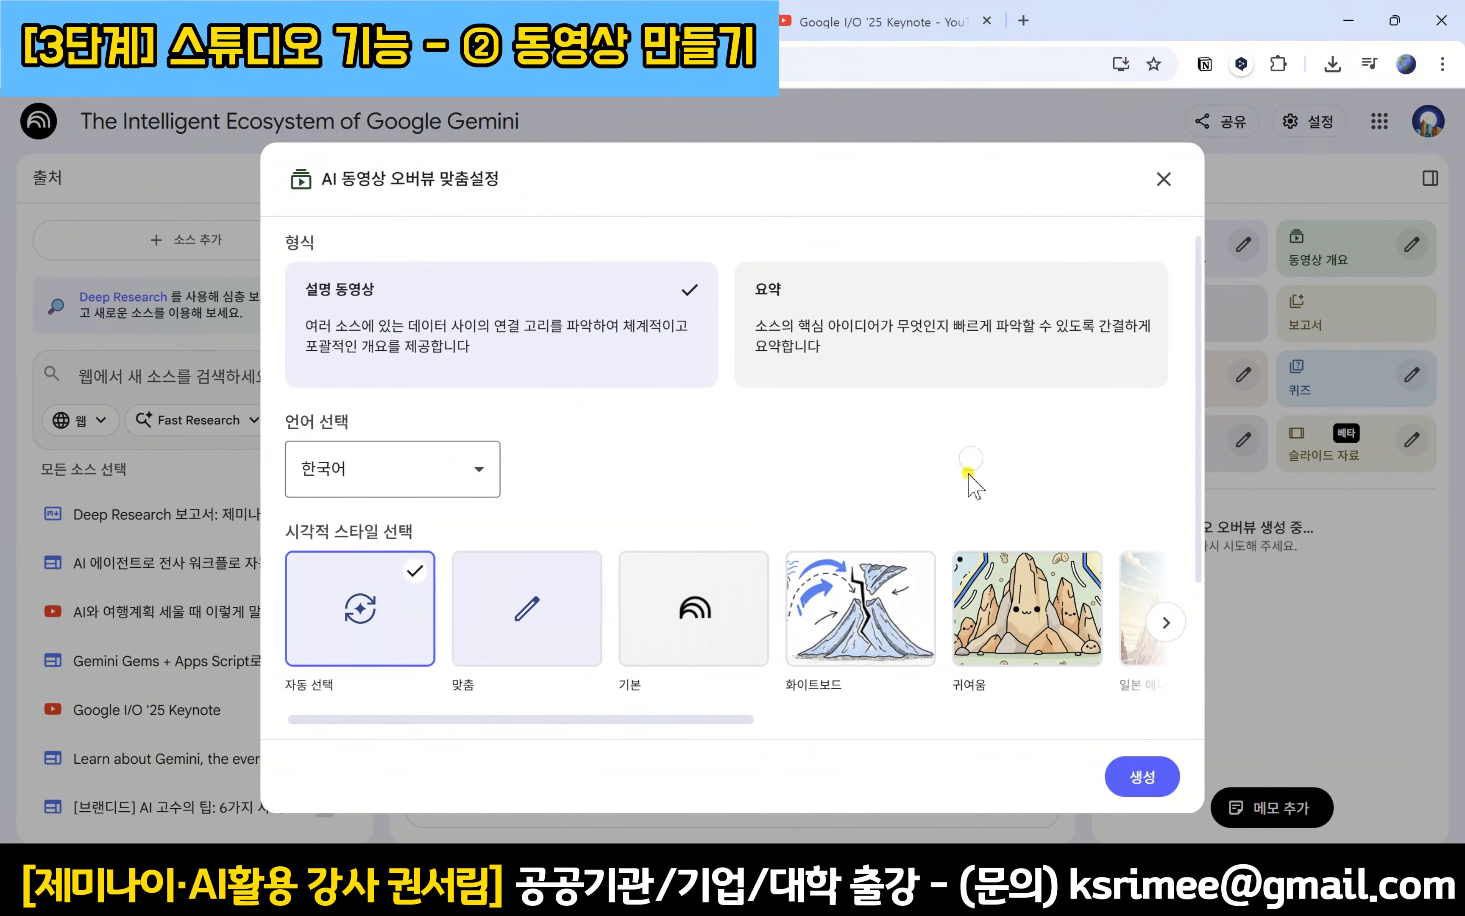
pyautogui.scroll(-2, 963, 478)
pyautogui.scroll(2, 678, 394)
pyautogui.scroll(-2, 606, 417)
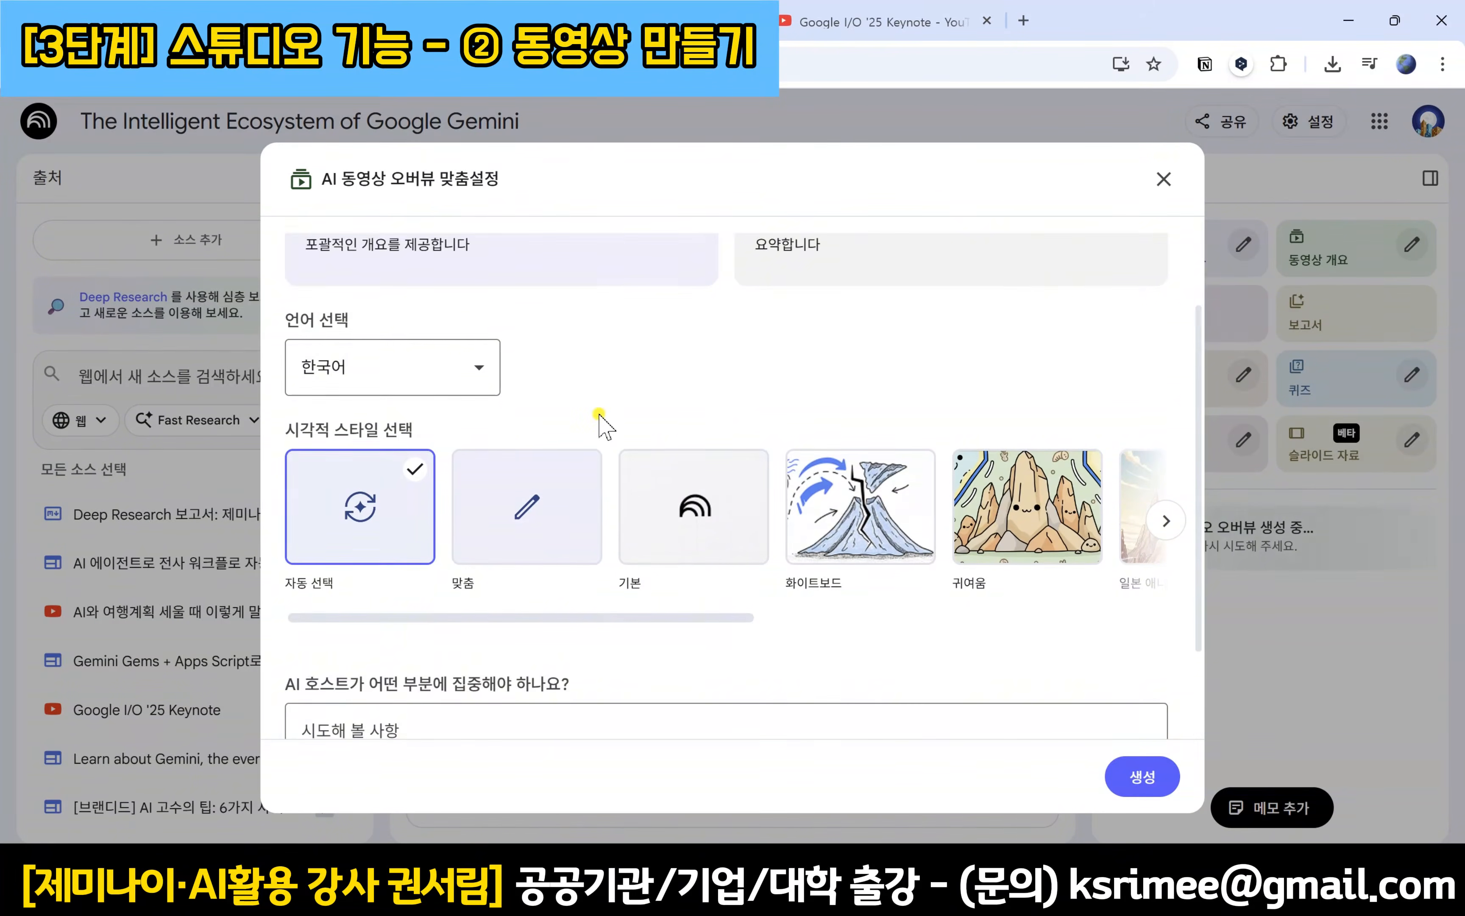
pyautogui.click(479, 376)
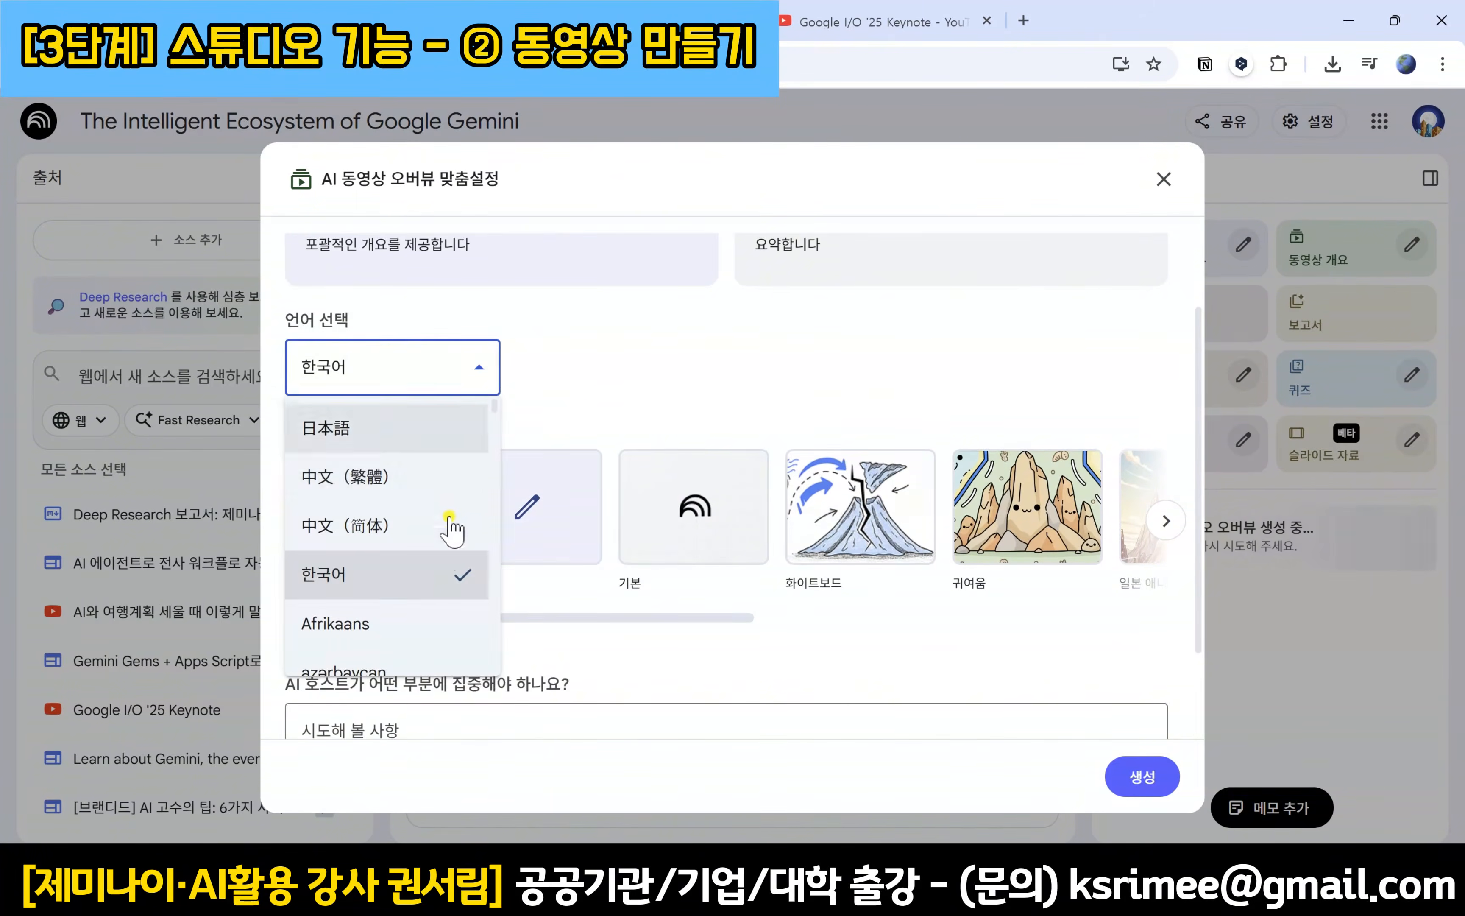
pyautogui.click(446, 585)
pyautogui.scroll(-2, 382, 612)
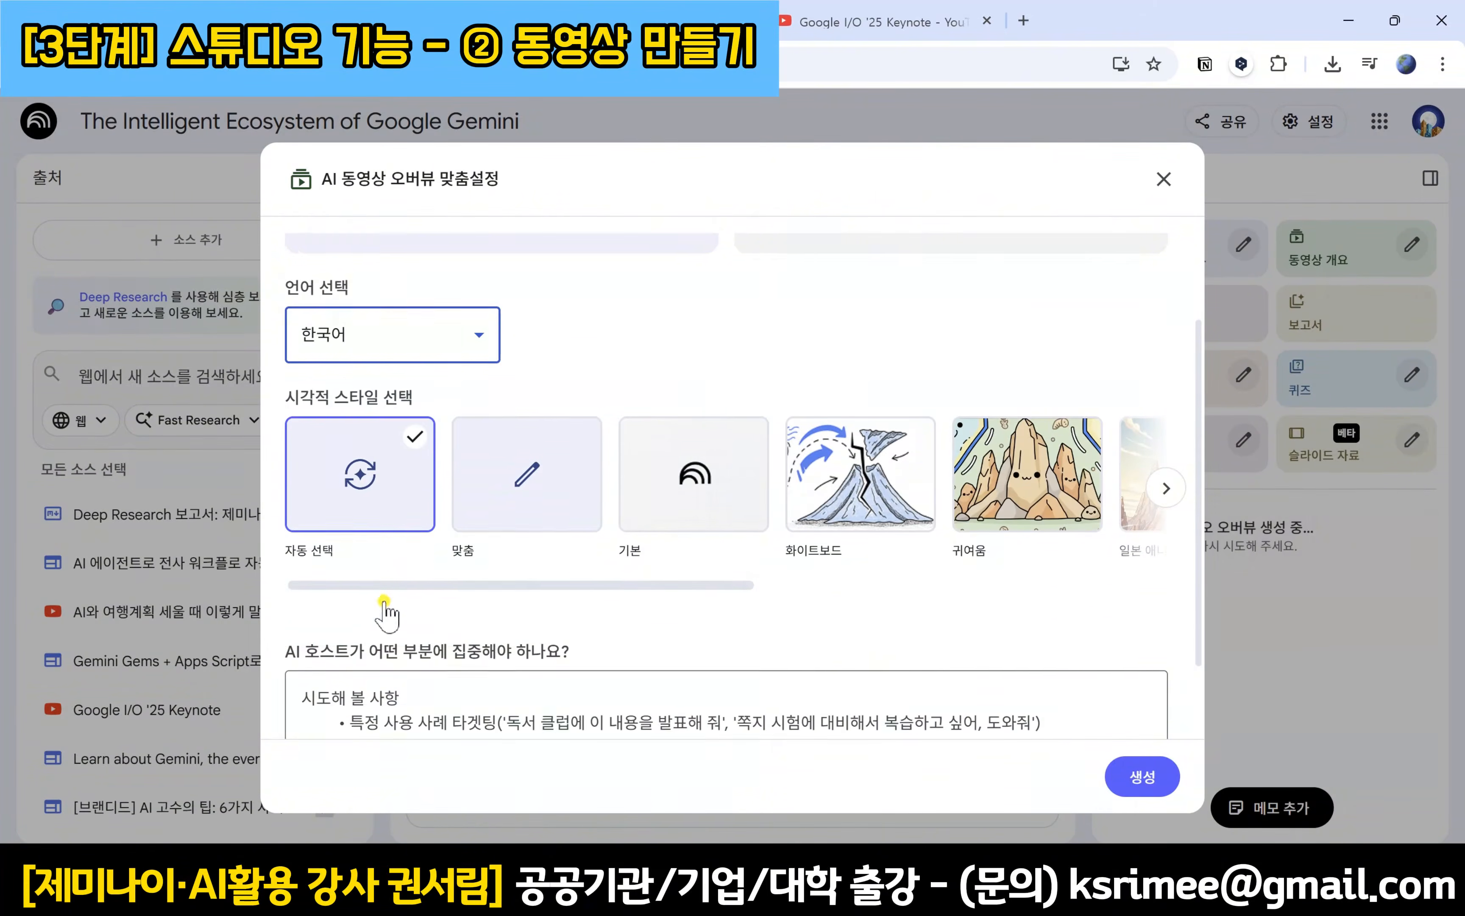
# Step: Try the 맞춤 visual style for the video overview and browse the other available styles
pyautogui.moveTo(733, 517); pyautogui.dragTo(607, 518)
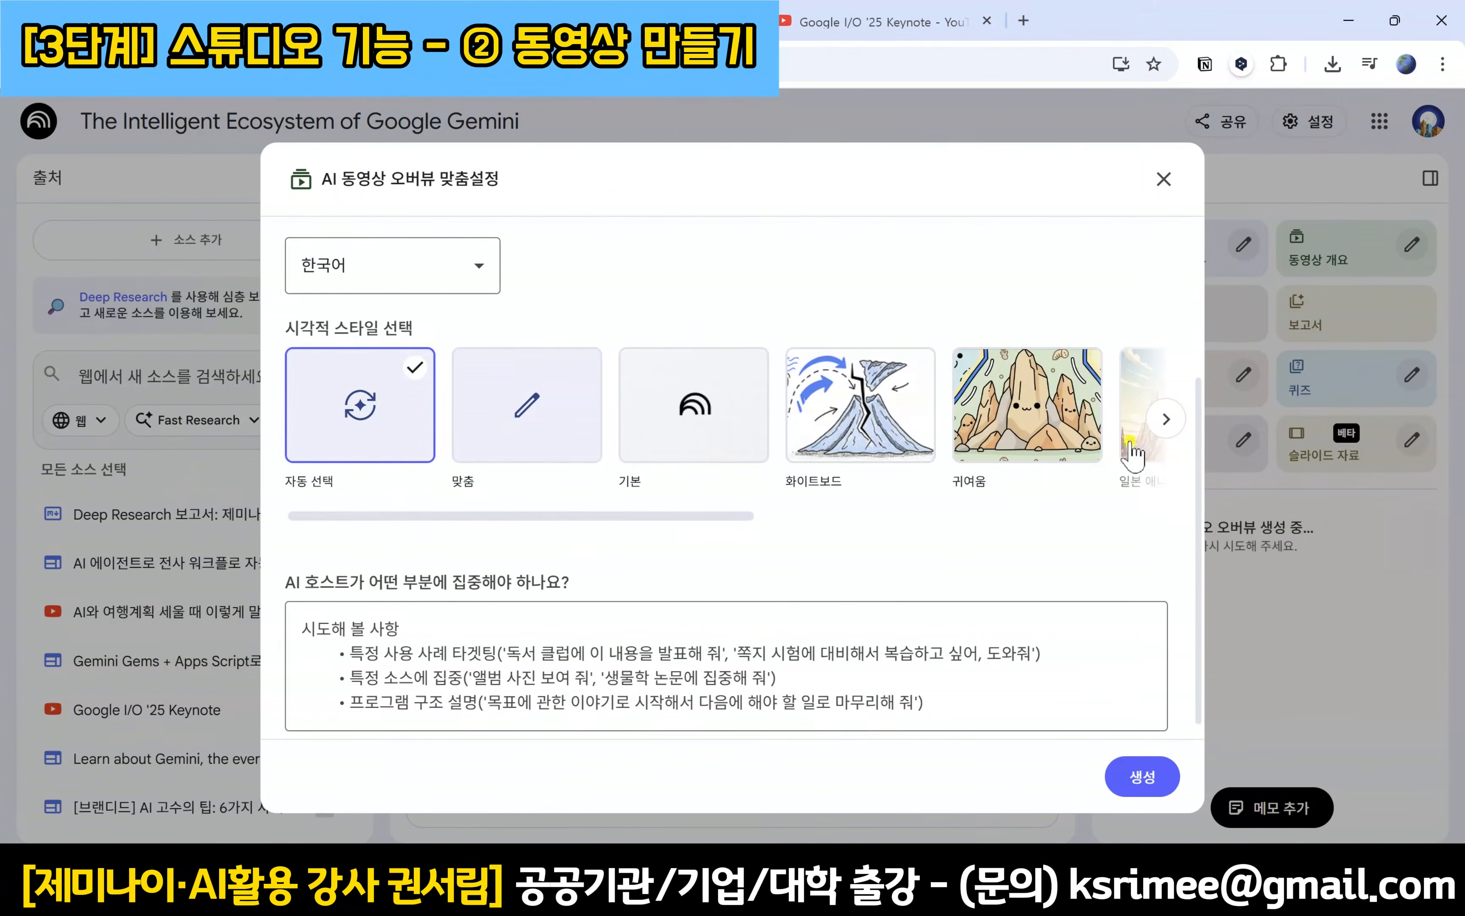
pyautogui.click(533, 417)
pyautogui.click(690, 609)
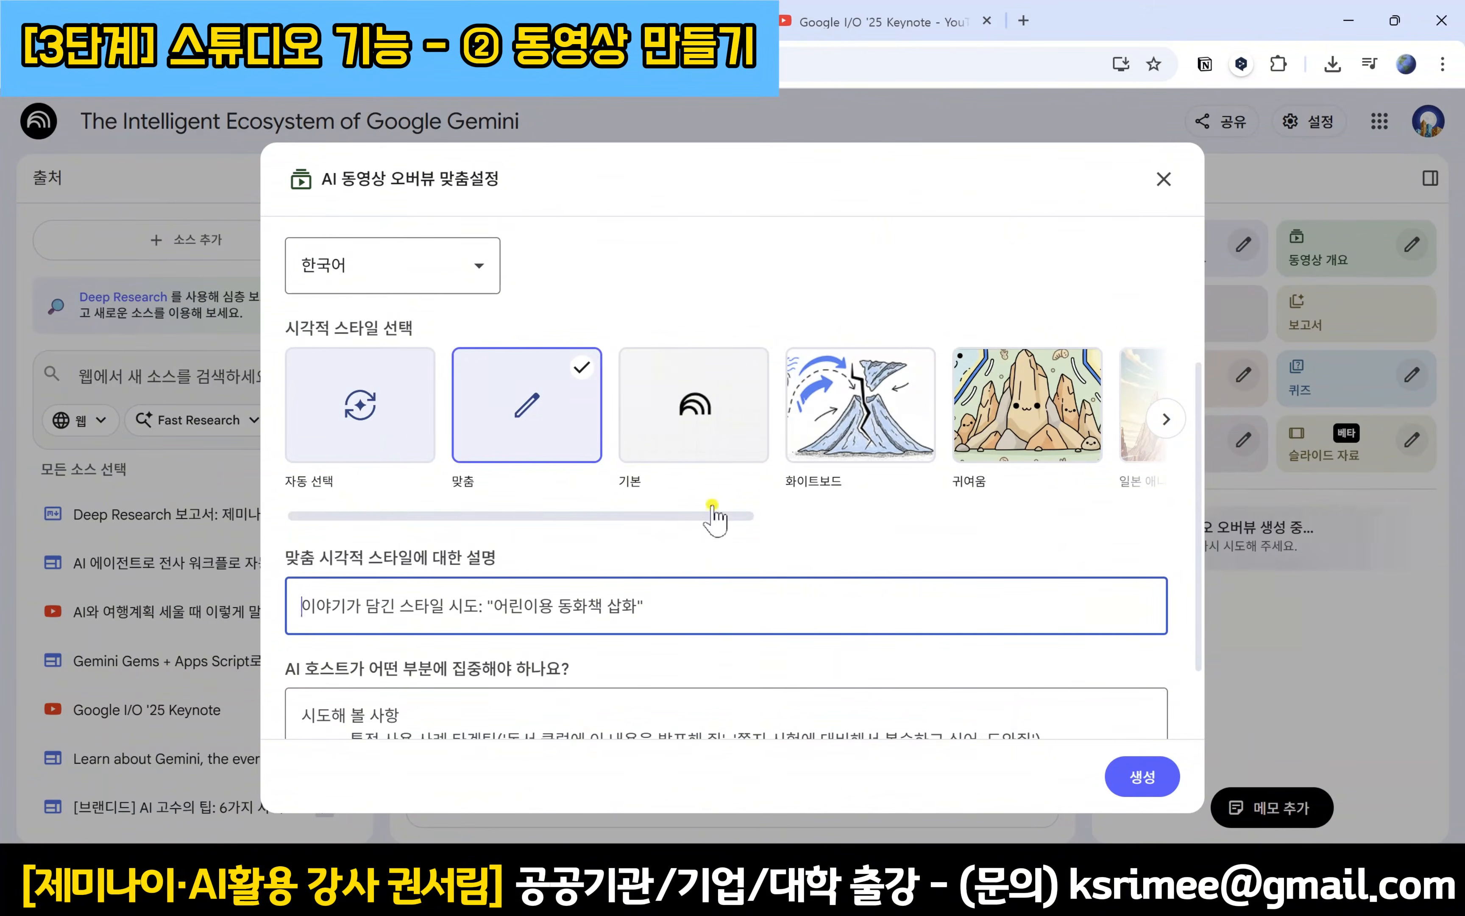
pyautogui.moveTo(712, 516); pyautogui.dragTo(834, 523)
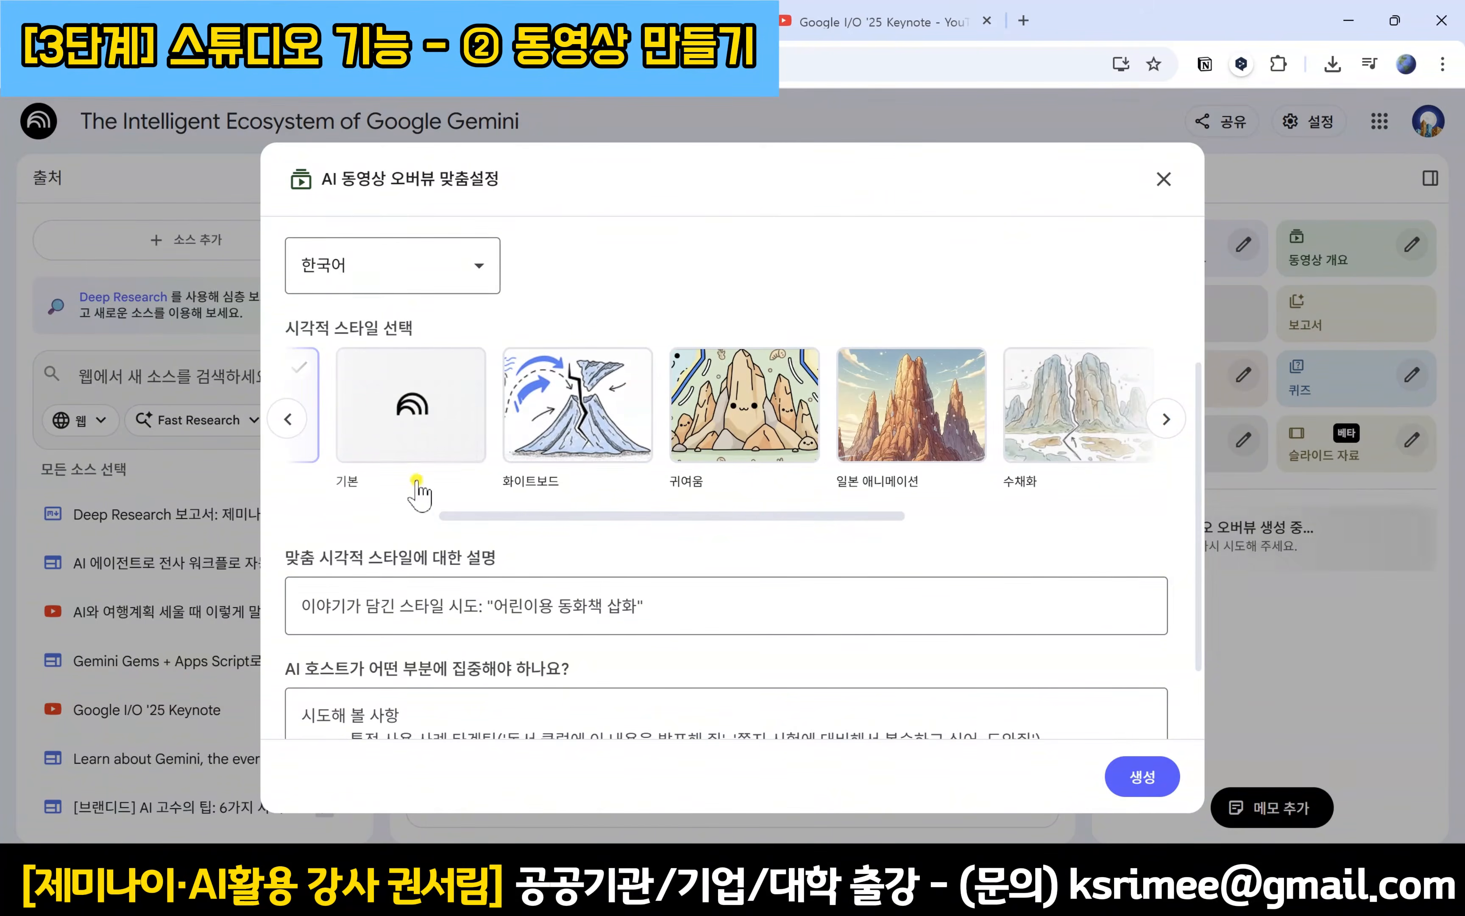
pyautogui.moveTo(619, 515); pyautogui.dragTo(1052, 532)
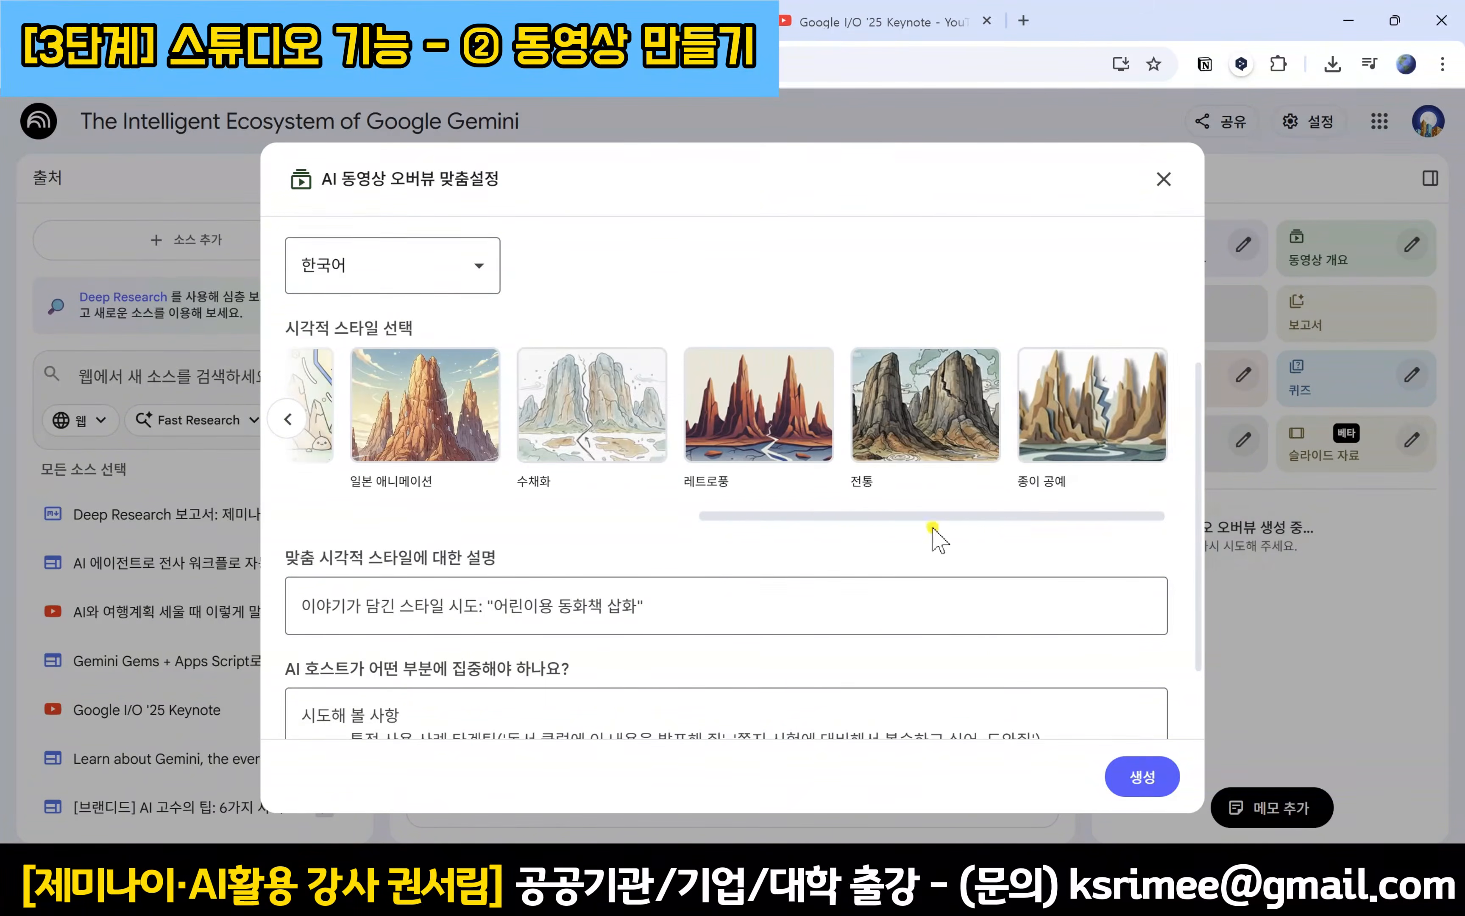
pyautogui.moveTo(933, 533); pyautogui.dragTo(709, 514)
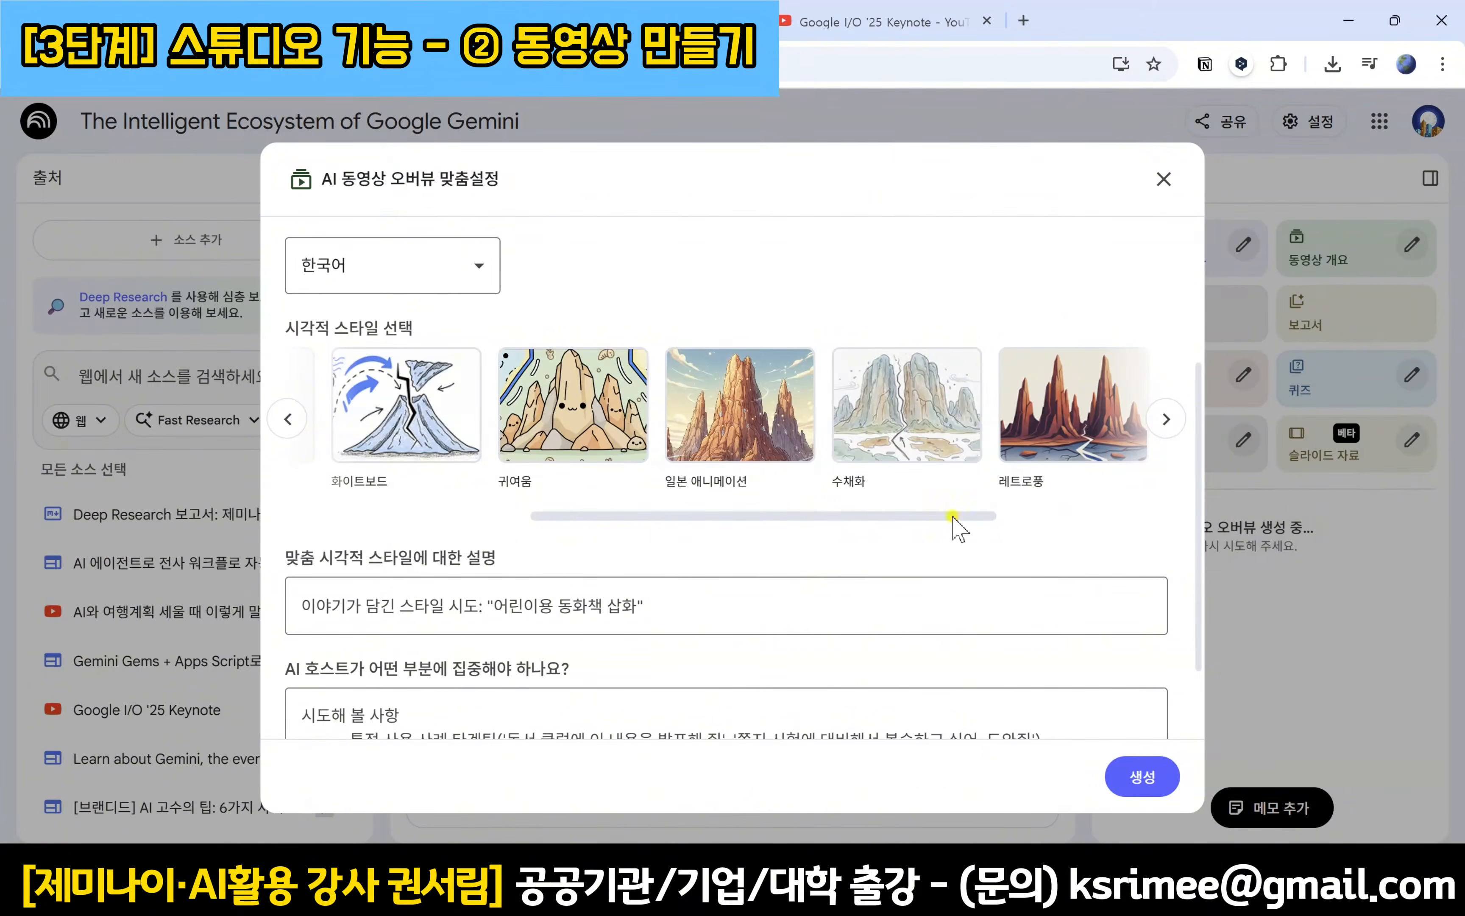
pyautogui.moveTo(952, 516); pyautogui.dragTo(872, 521)
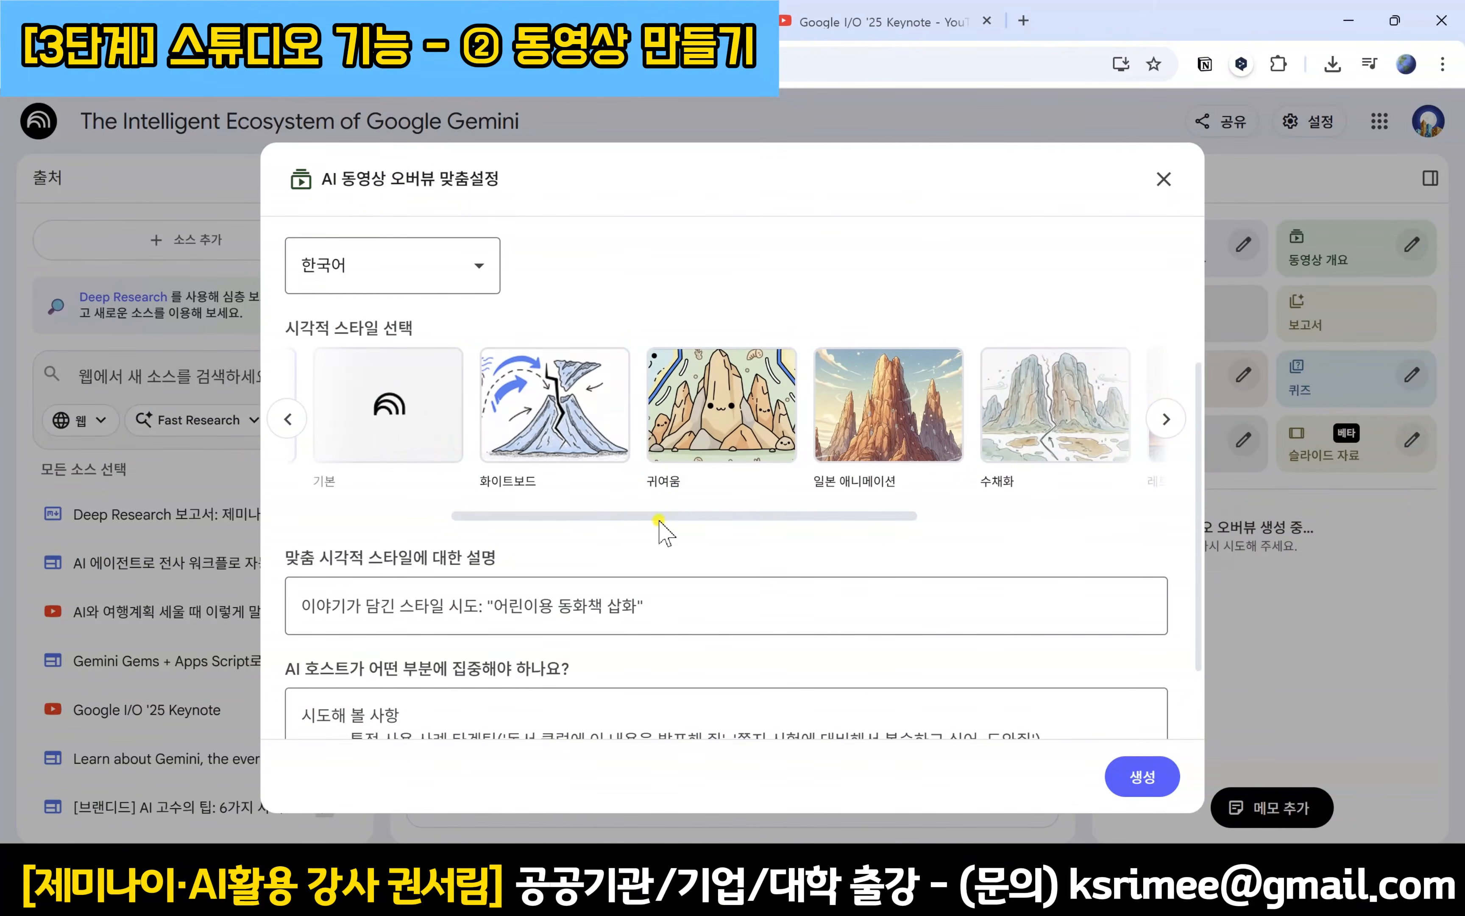
# Step: Choose the 귀여움 visual style and generate the video overview in the 설명 동영상 format
pyautogui.click(720, 431)
pyautogui.scroll(-1, 742, 564)
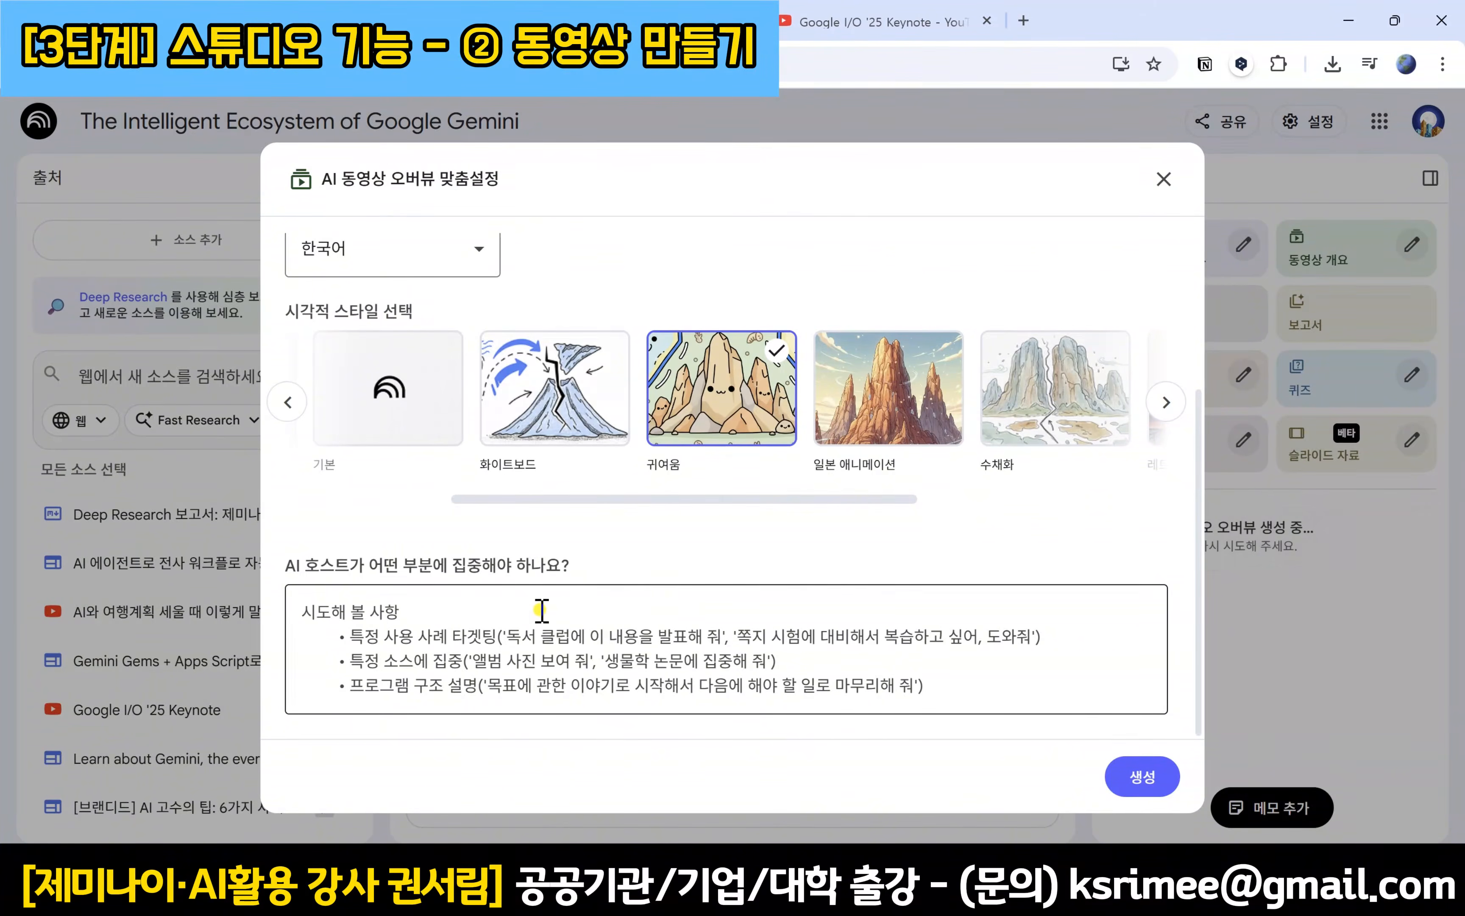
pyautogui.scroll(2, 848, 636)
pyautogui.scroll(-2, 926, 667)
pyautogui.click(1157, 784)
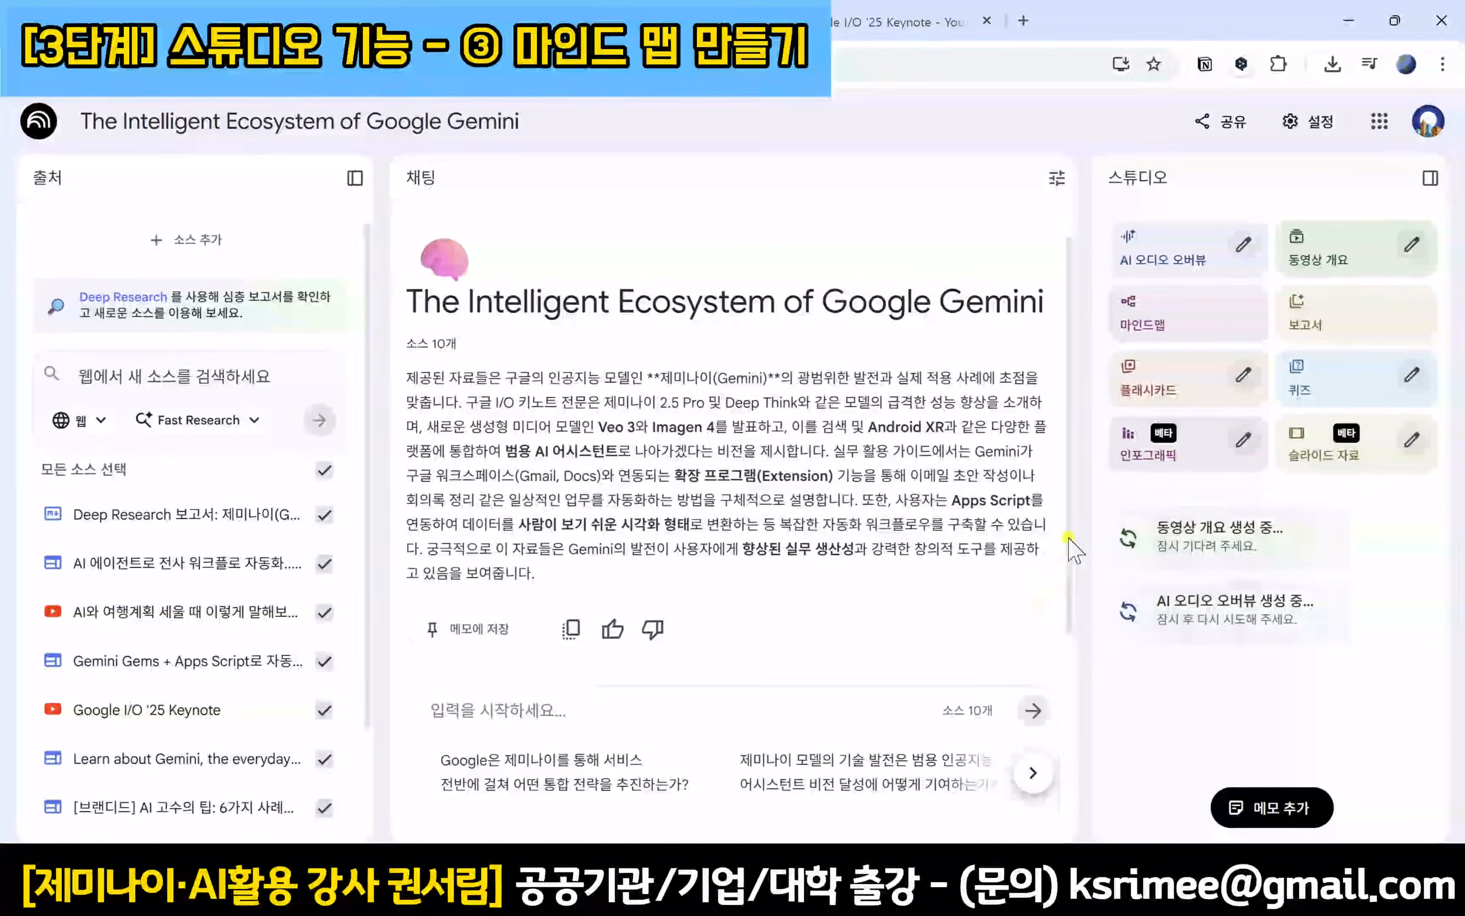
# Step: Generate a mind map from the notebook's sources
pyautogui.click(1191, 312)
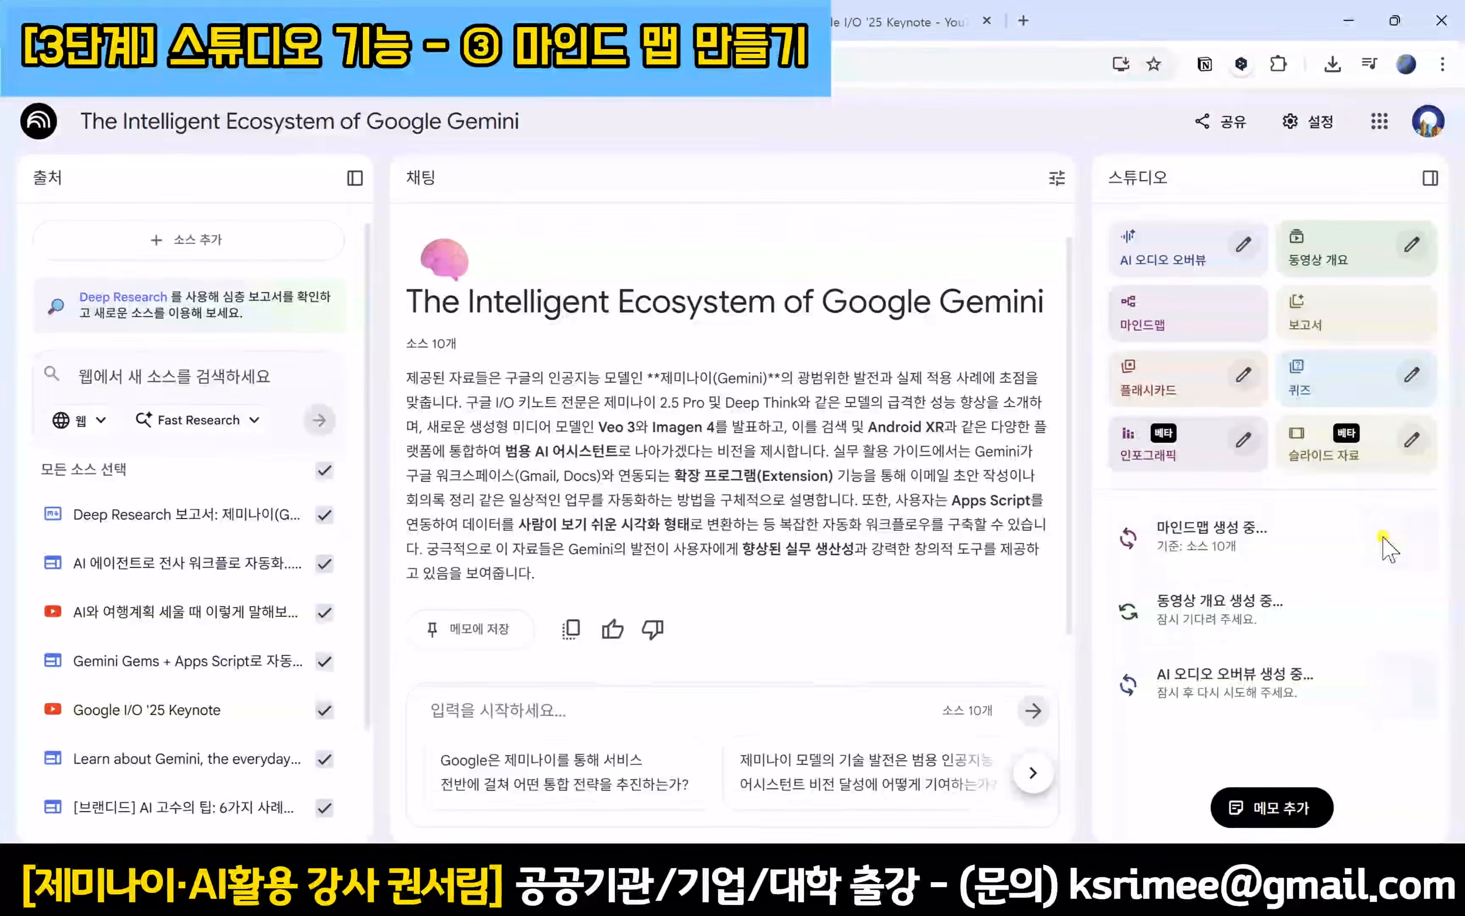
# Step: Review the 직접 만들기 and 블로그 게시물 report settings, and return to the list of report formats
pyautogui.click(1374, 322)
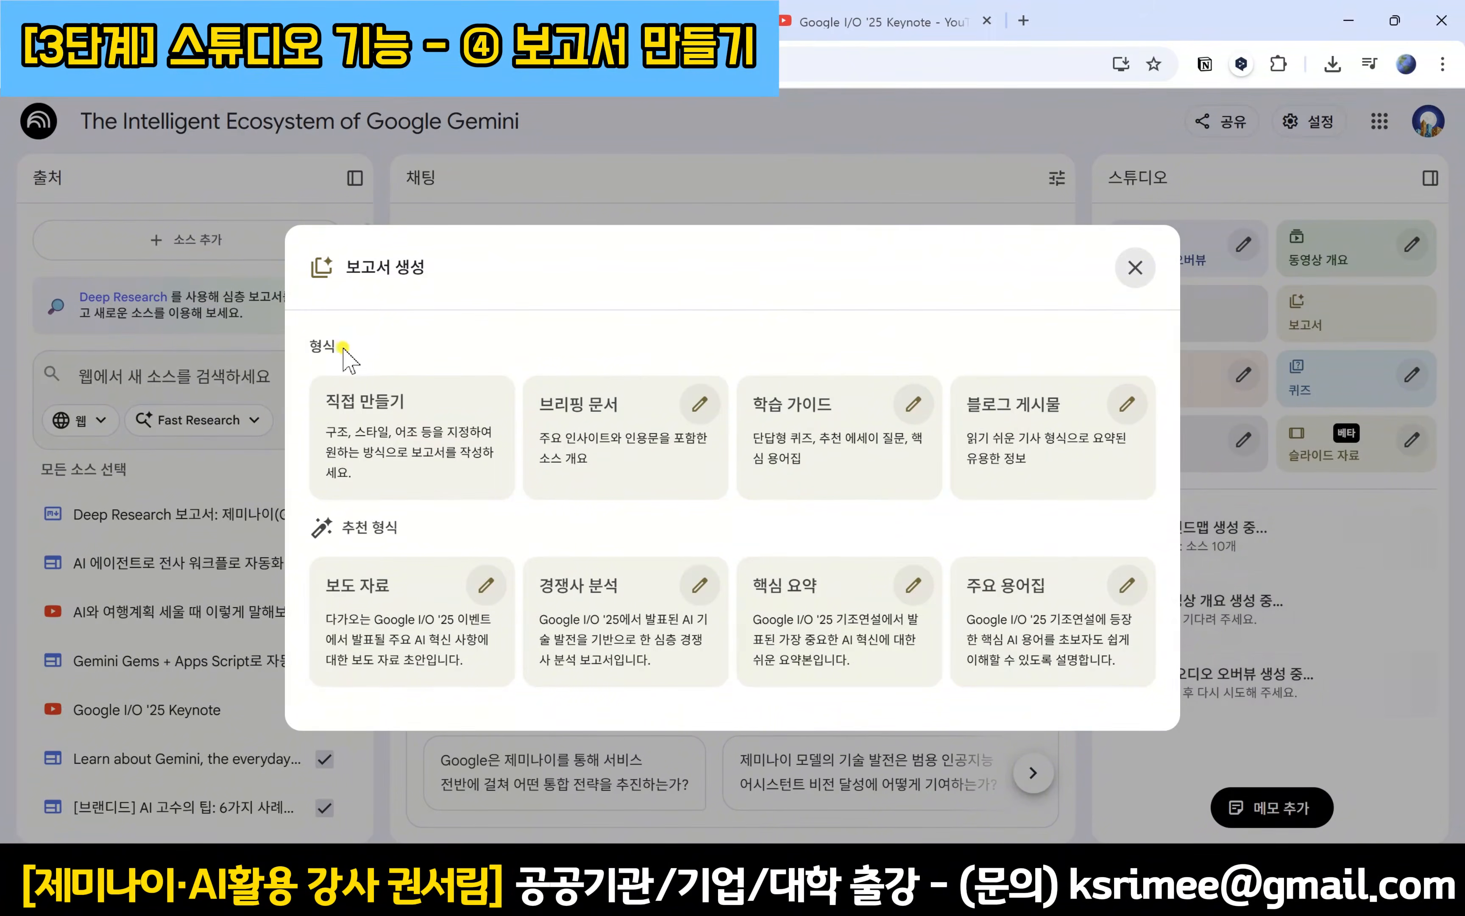
pyautogui.click(442, 411)
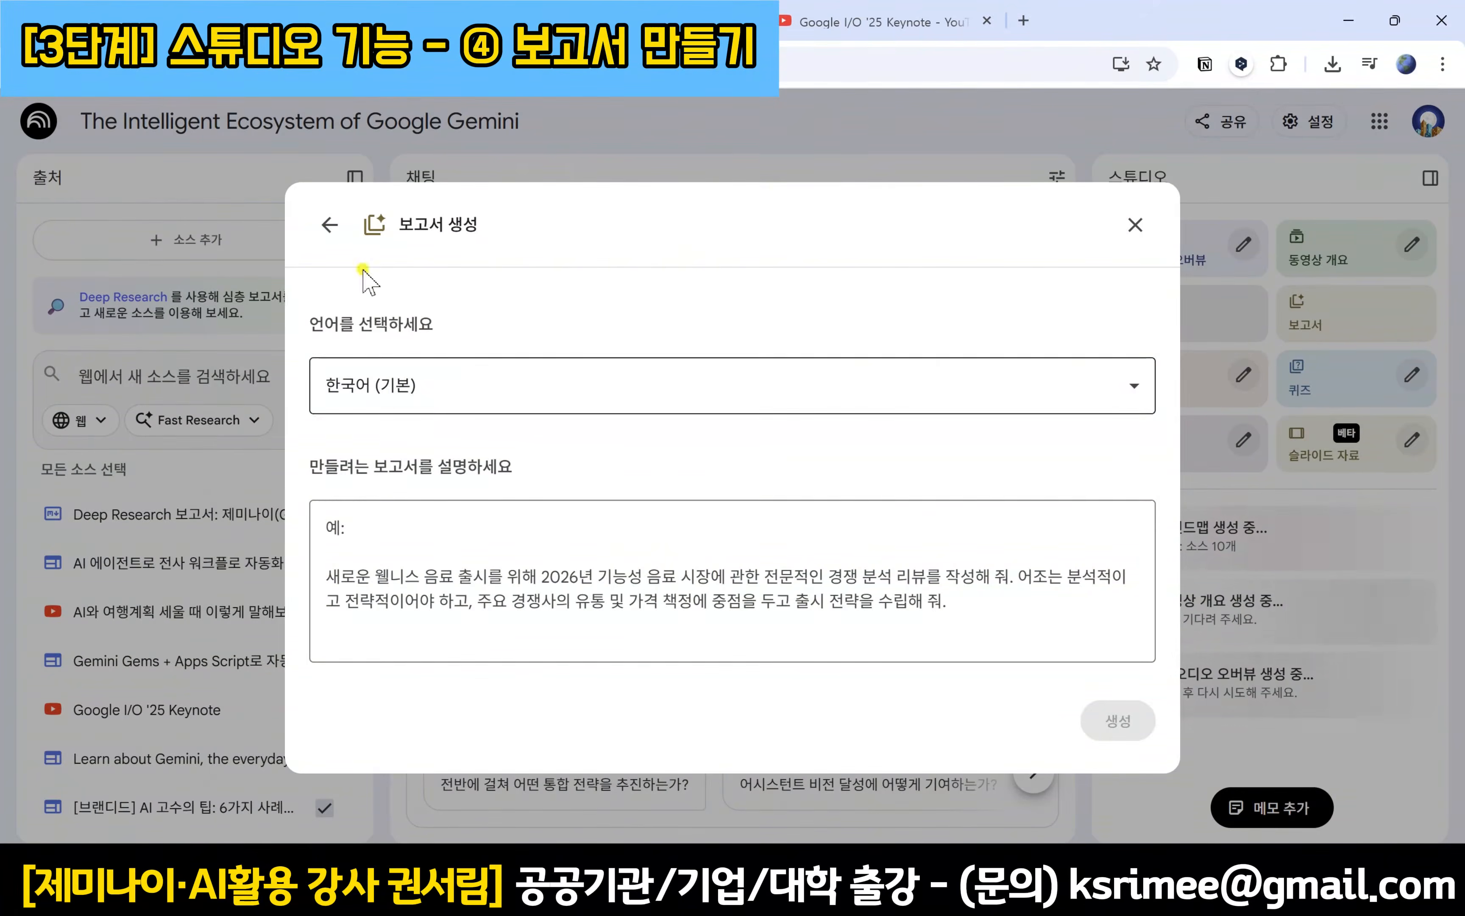
pyautogui.click(329, 224)
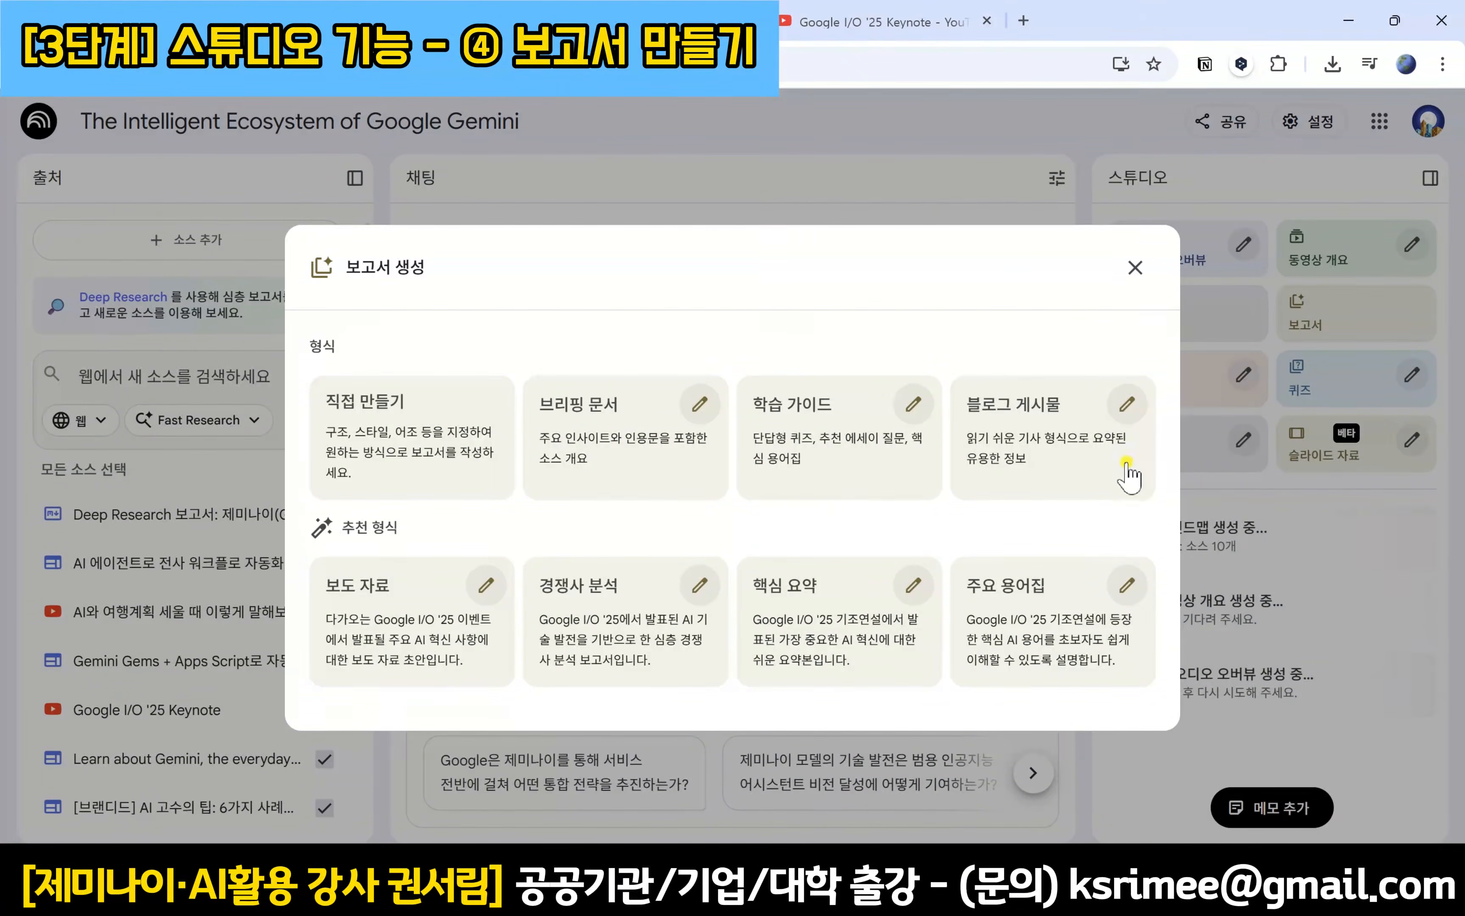
pyautogui.click(1128, 405)
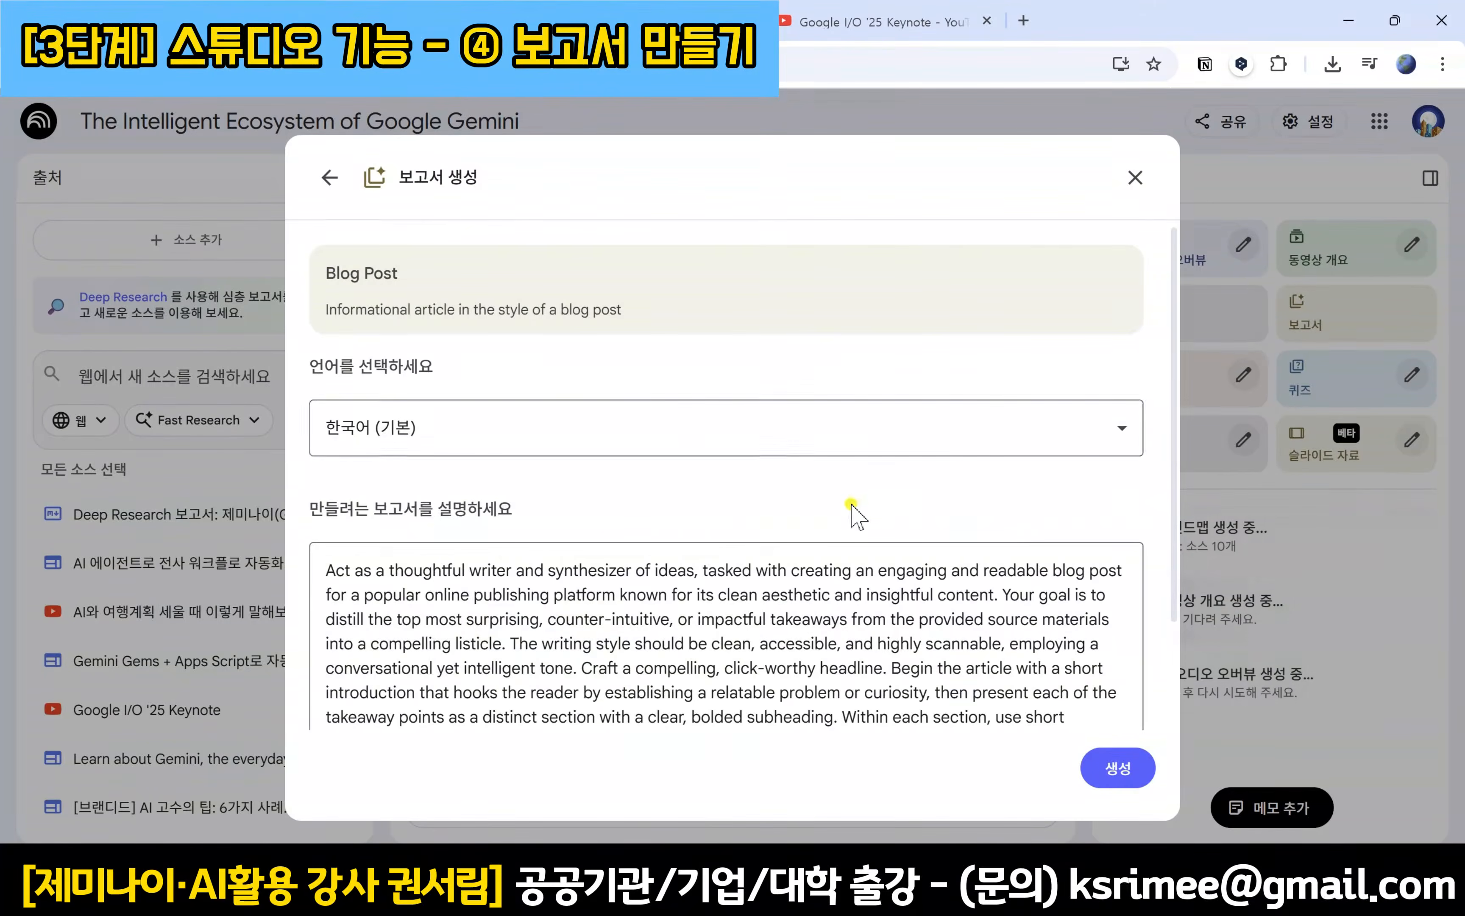
pyautogui.scroll(-2, 794, 551)
pyautogui.scroll(2, 775, 569)
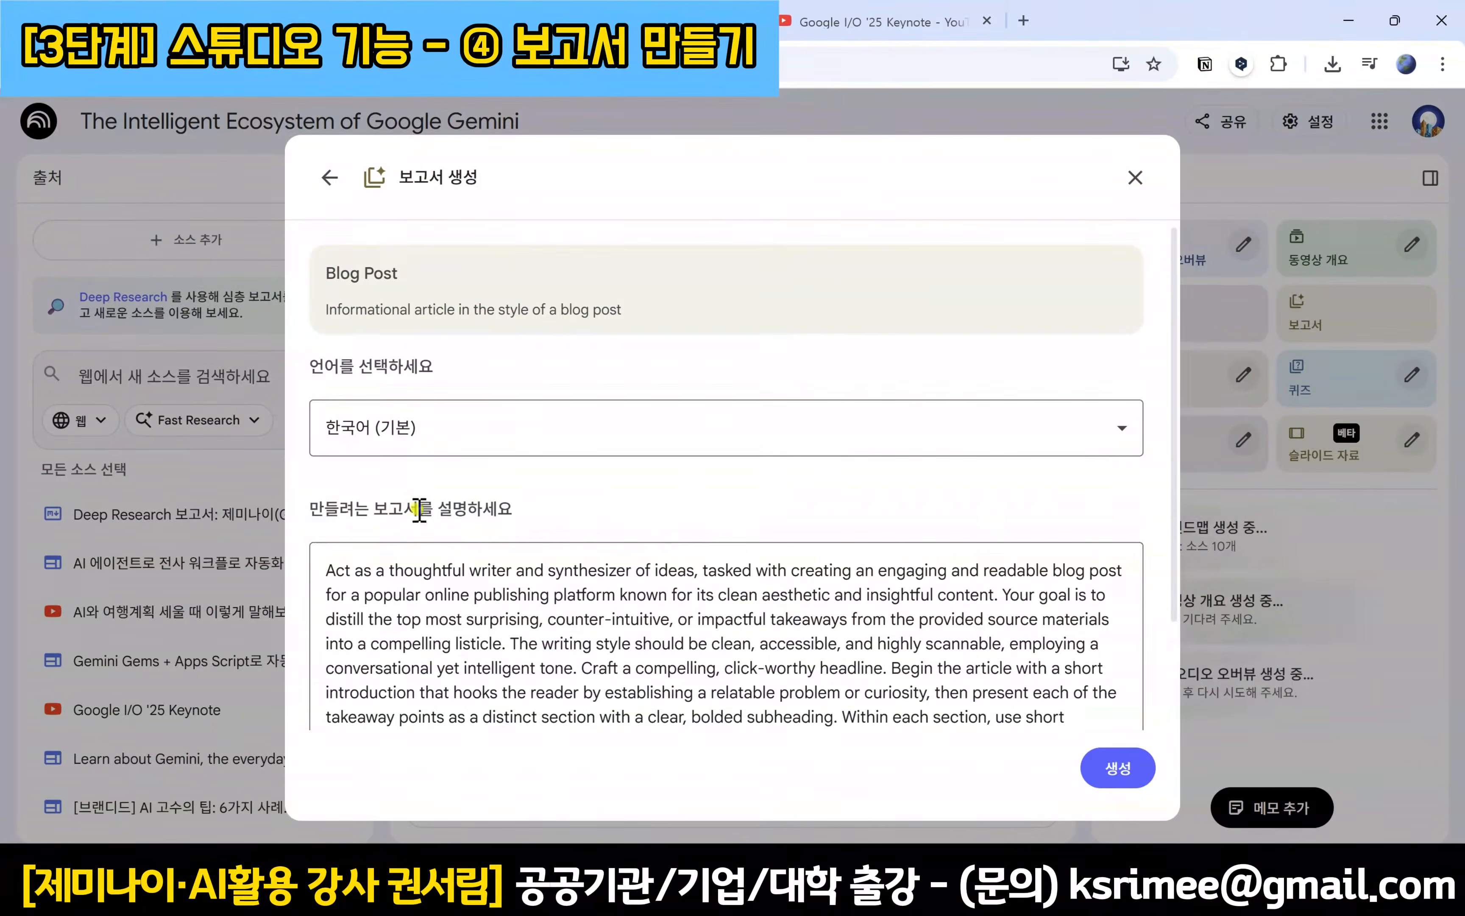
pyautogui.click(330, 179)
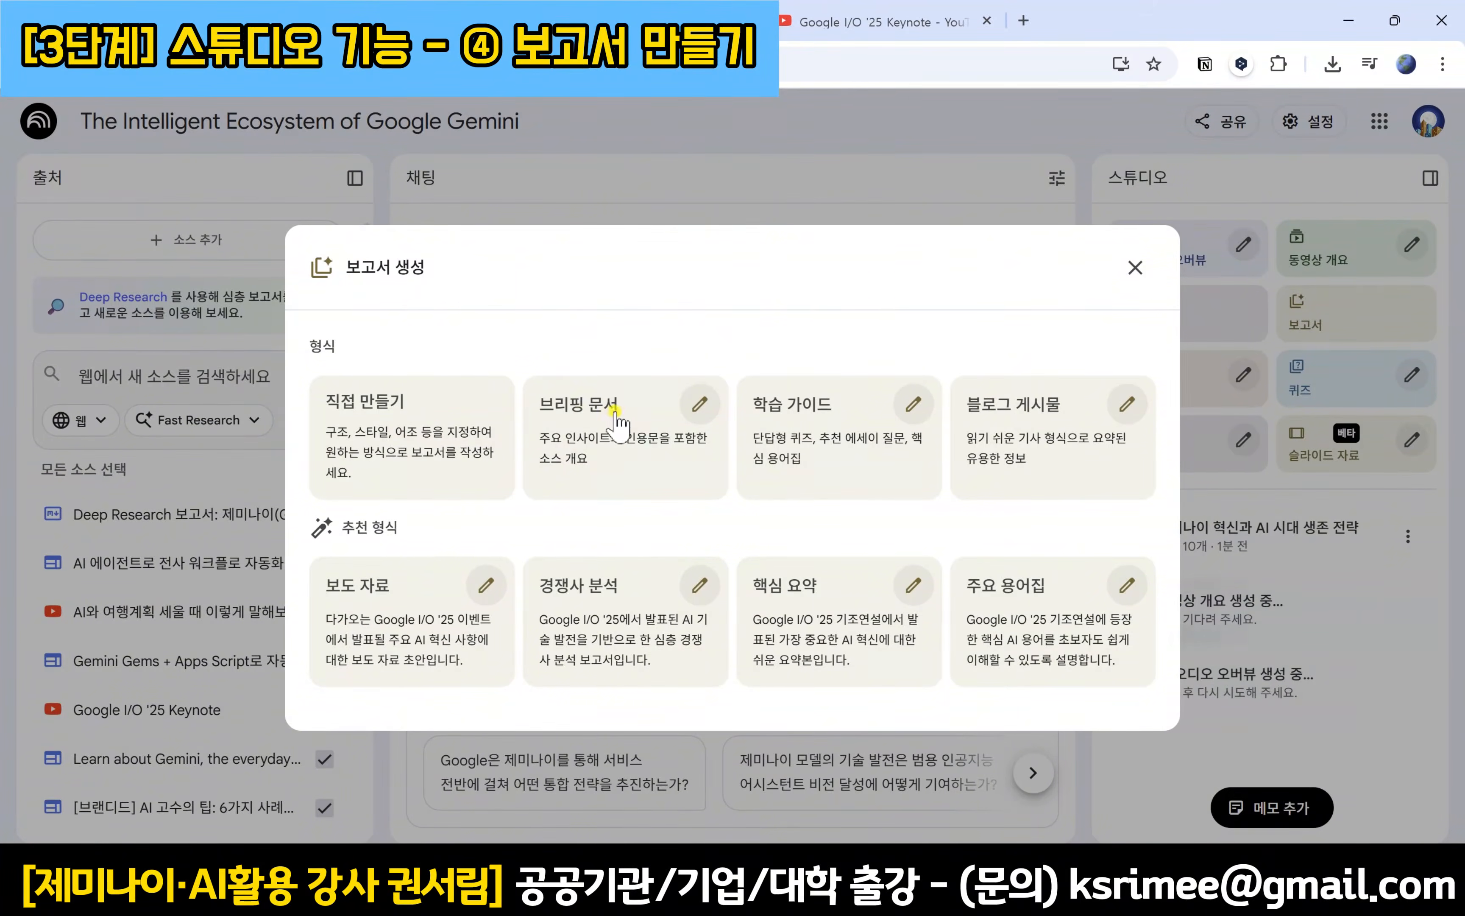
# Step: Review the 브리핑 문서 report's language and prompt settings, and generate the report in its default format
pyautogui.click(700, 409)
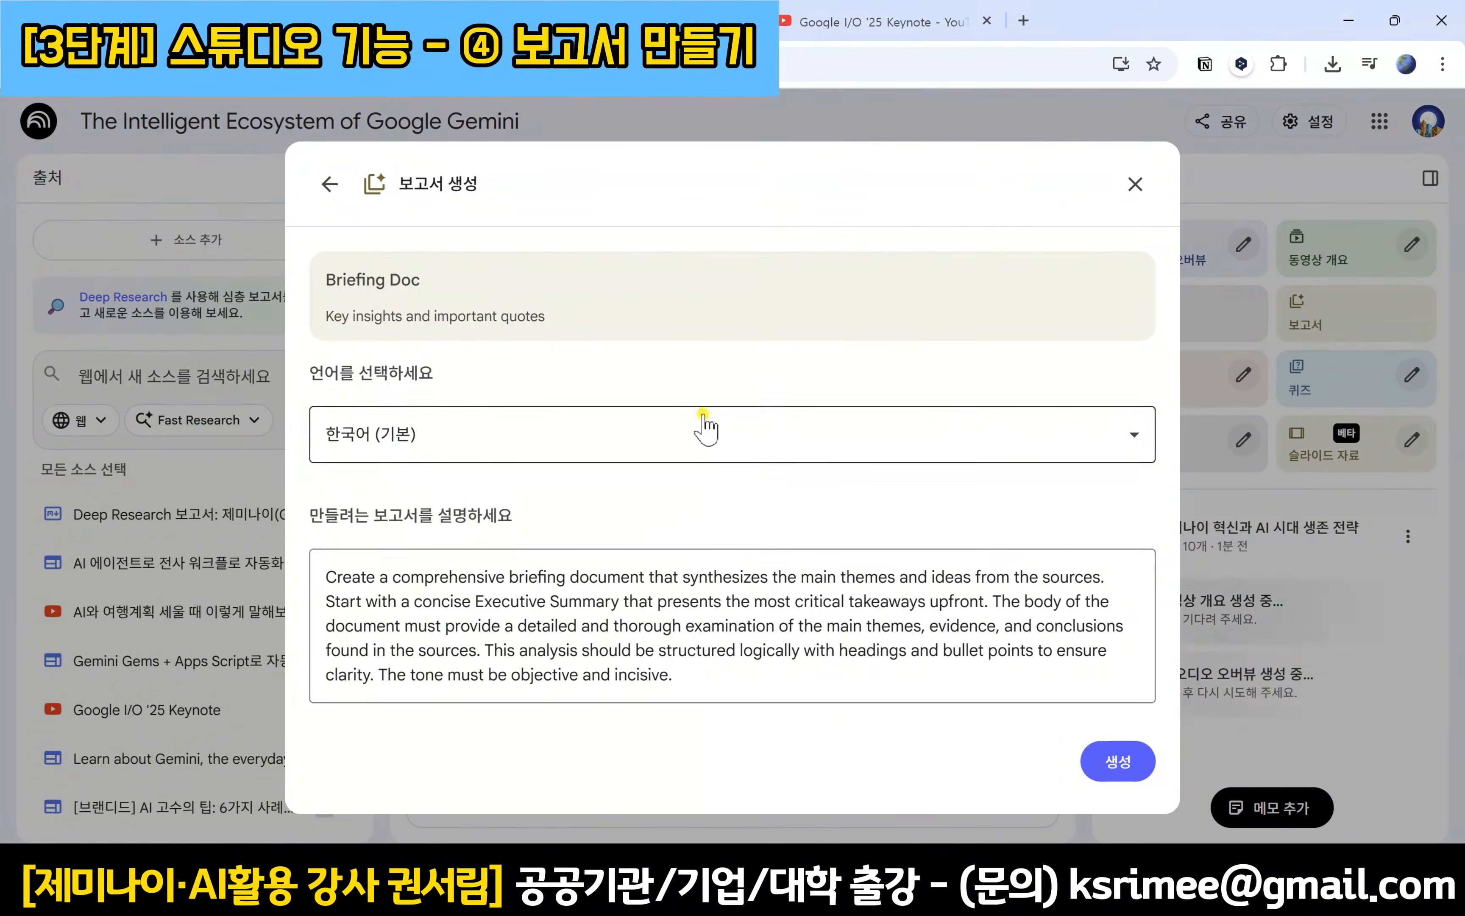
pyautogui.click(715, 696)
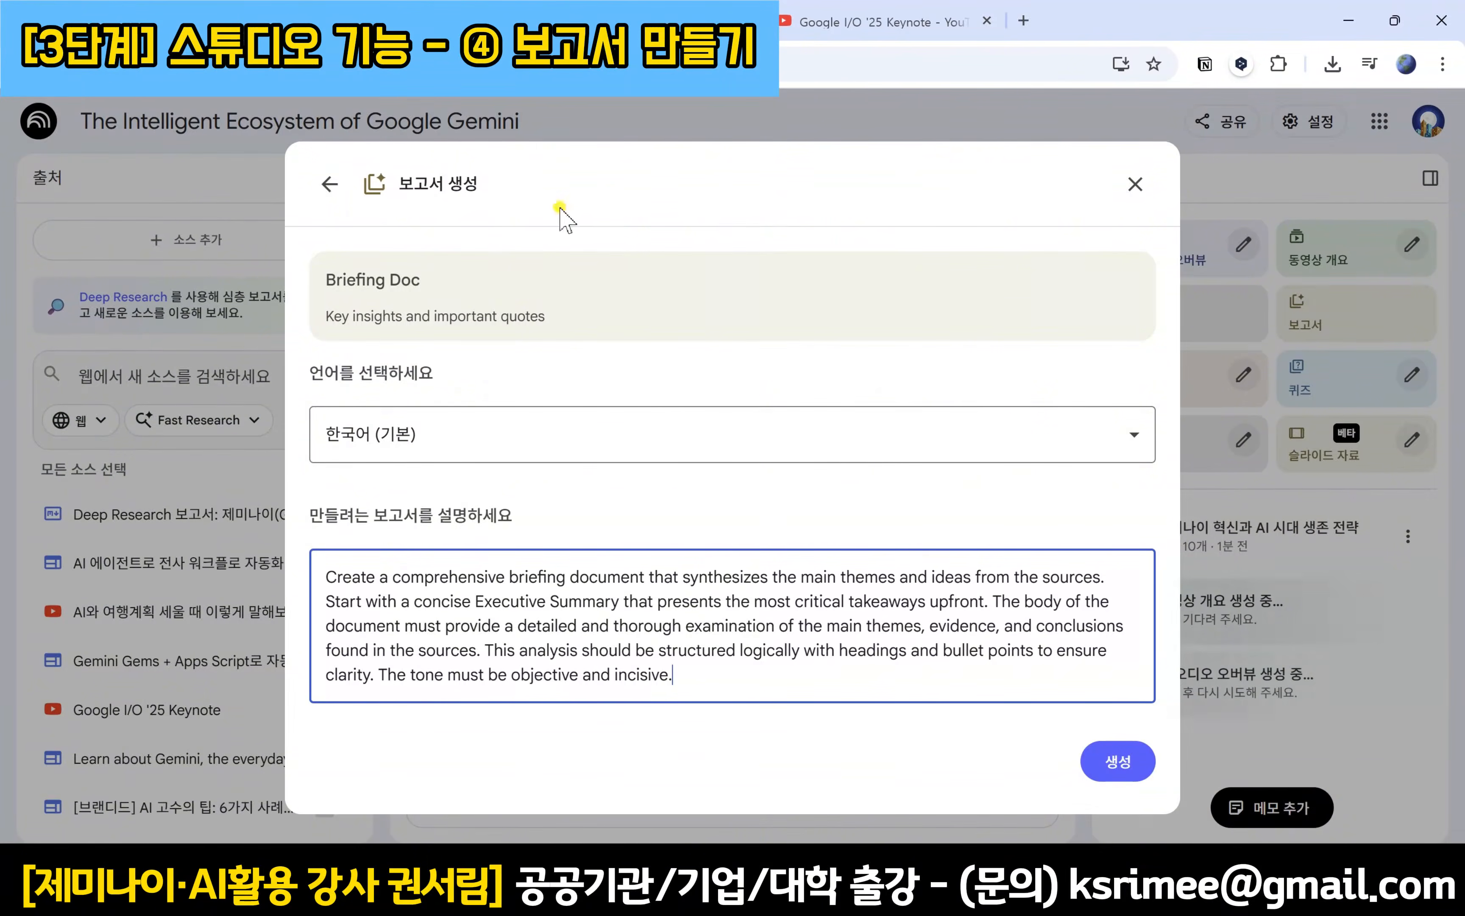
pyautogui.click(330, 184)
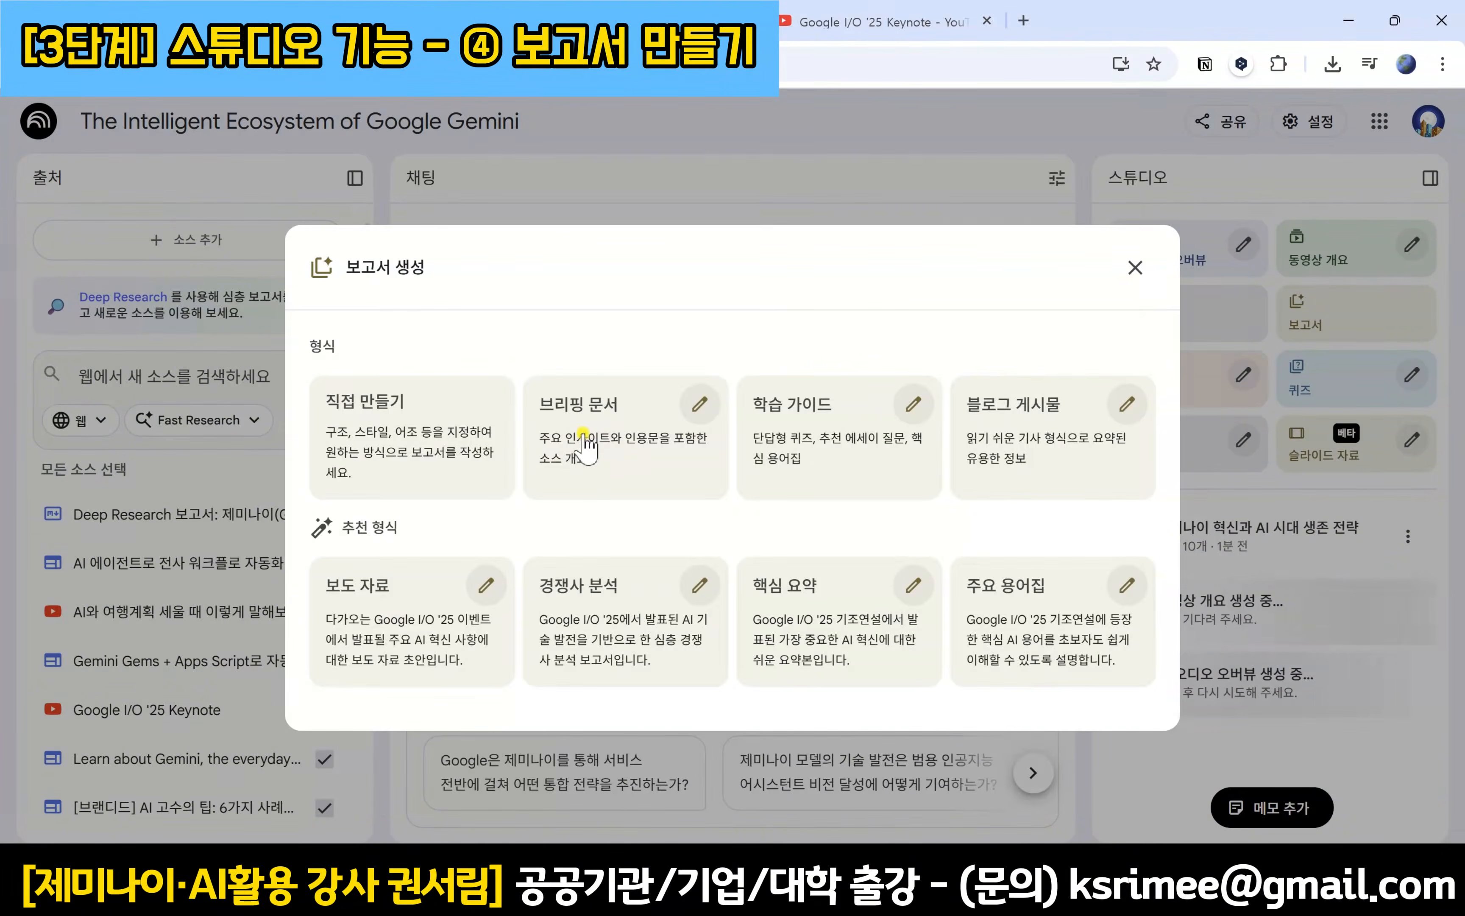
pyautogui.click(613, 470)
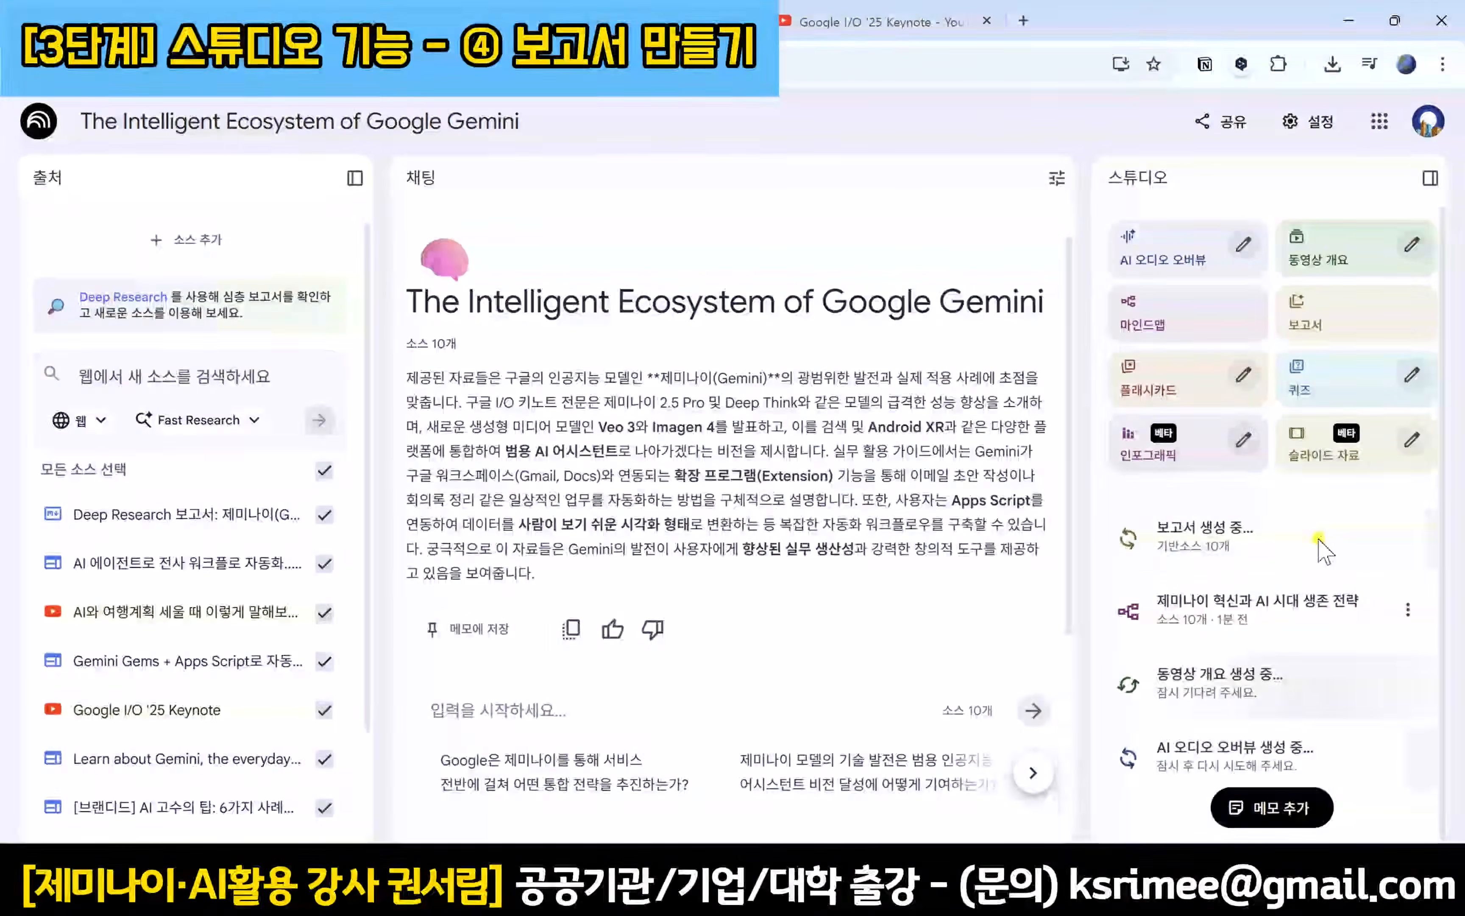
# Step: Generate flashcards on the topic 제미나이의 기능 설명 with the 표준(기본) card count and 보통(기본) difficulty
pyautogui.click(1244, 376)
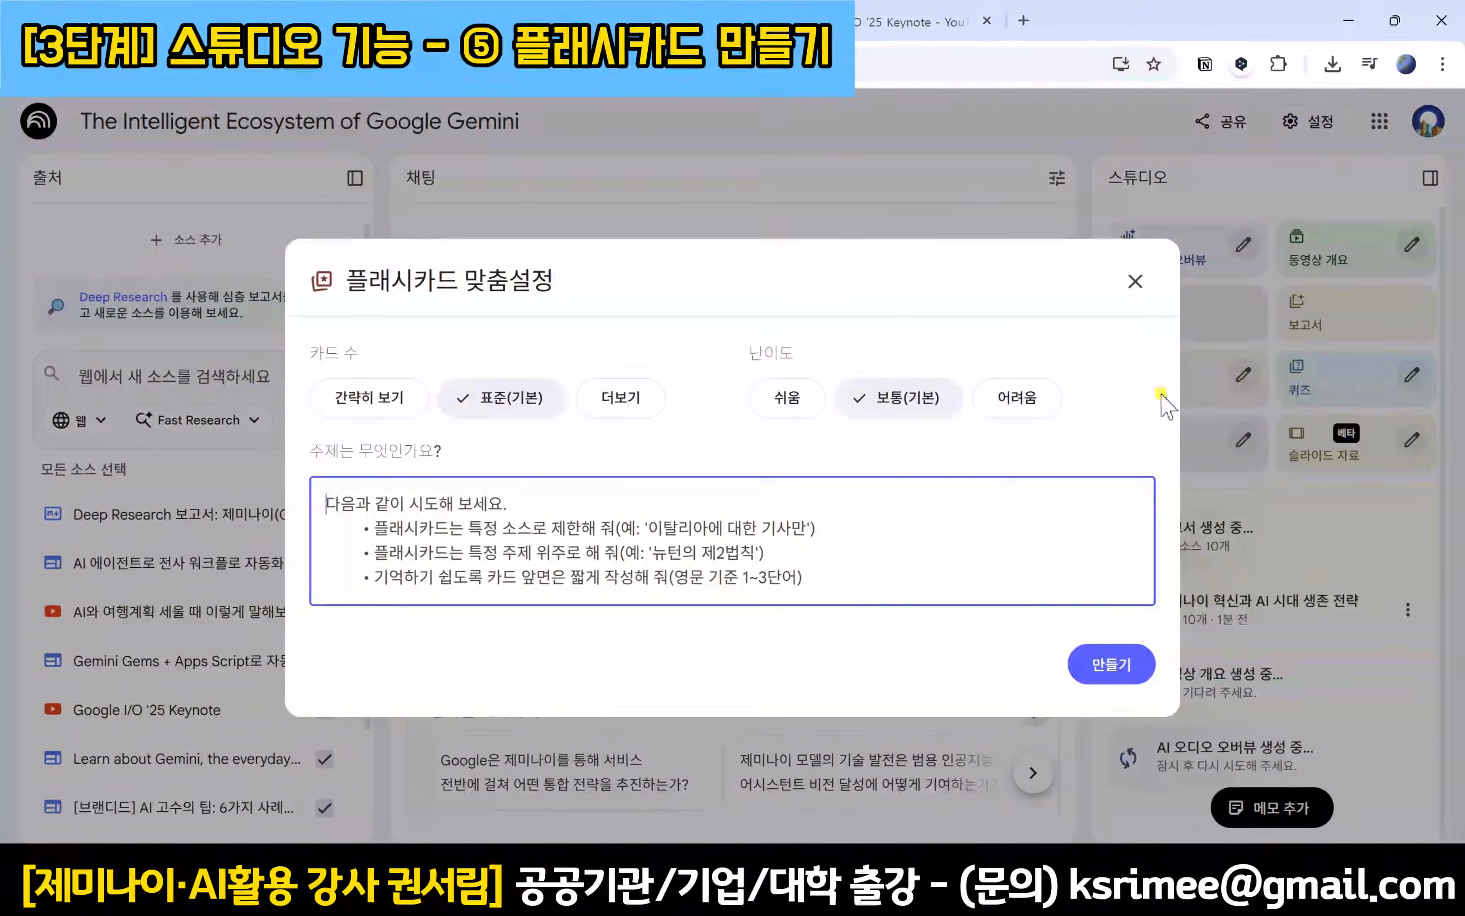
pyautogui.click(467, 433)
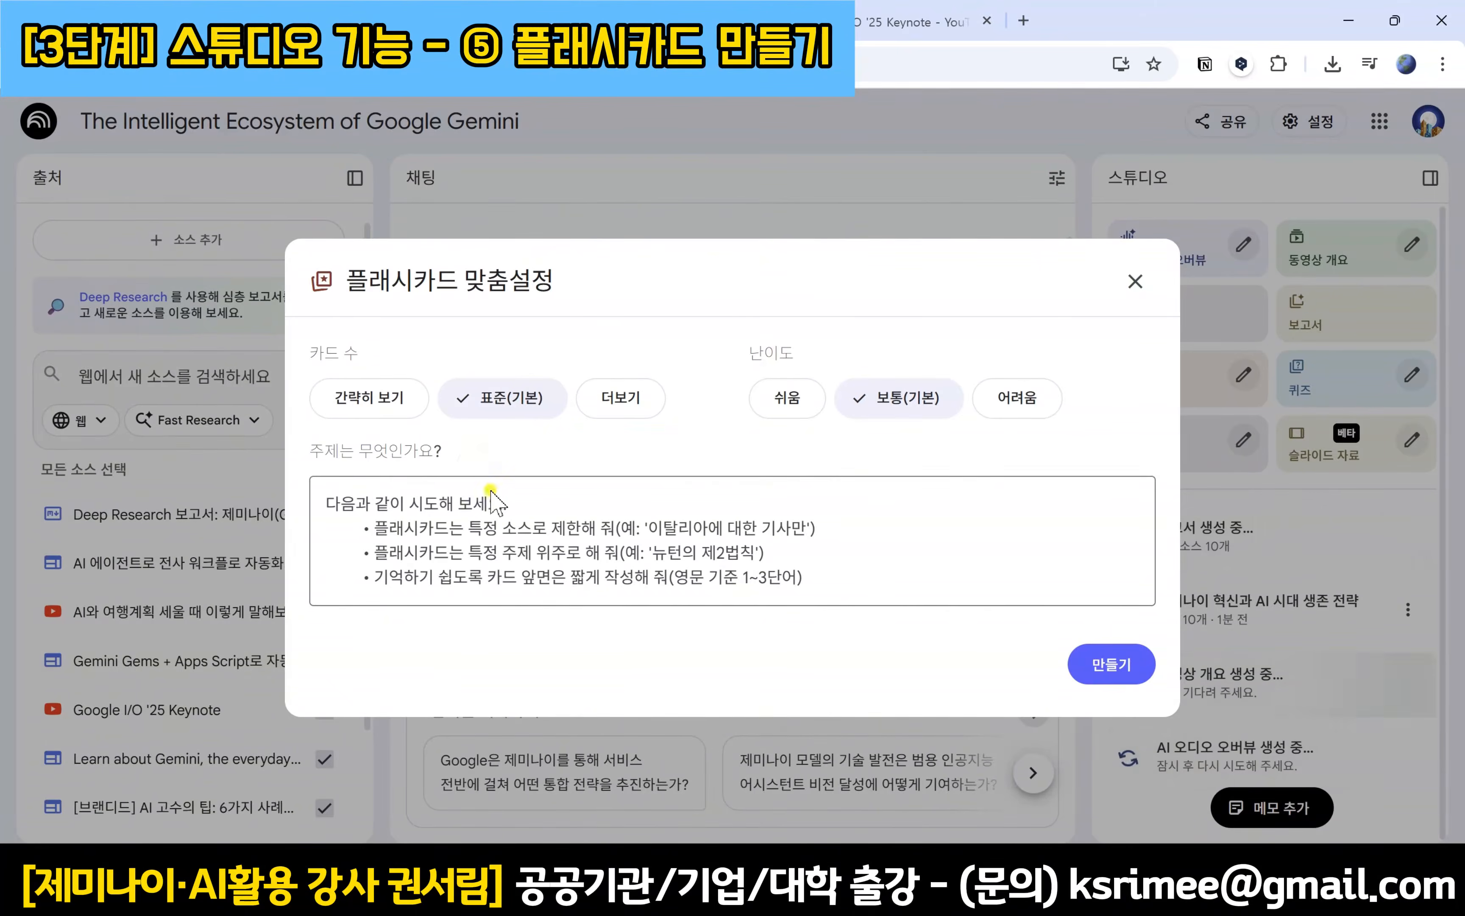
pyautogui.click(505, 518)
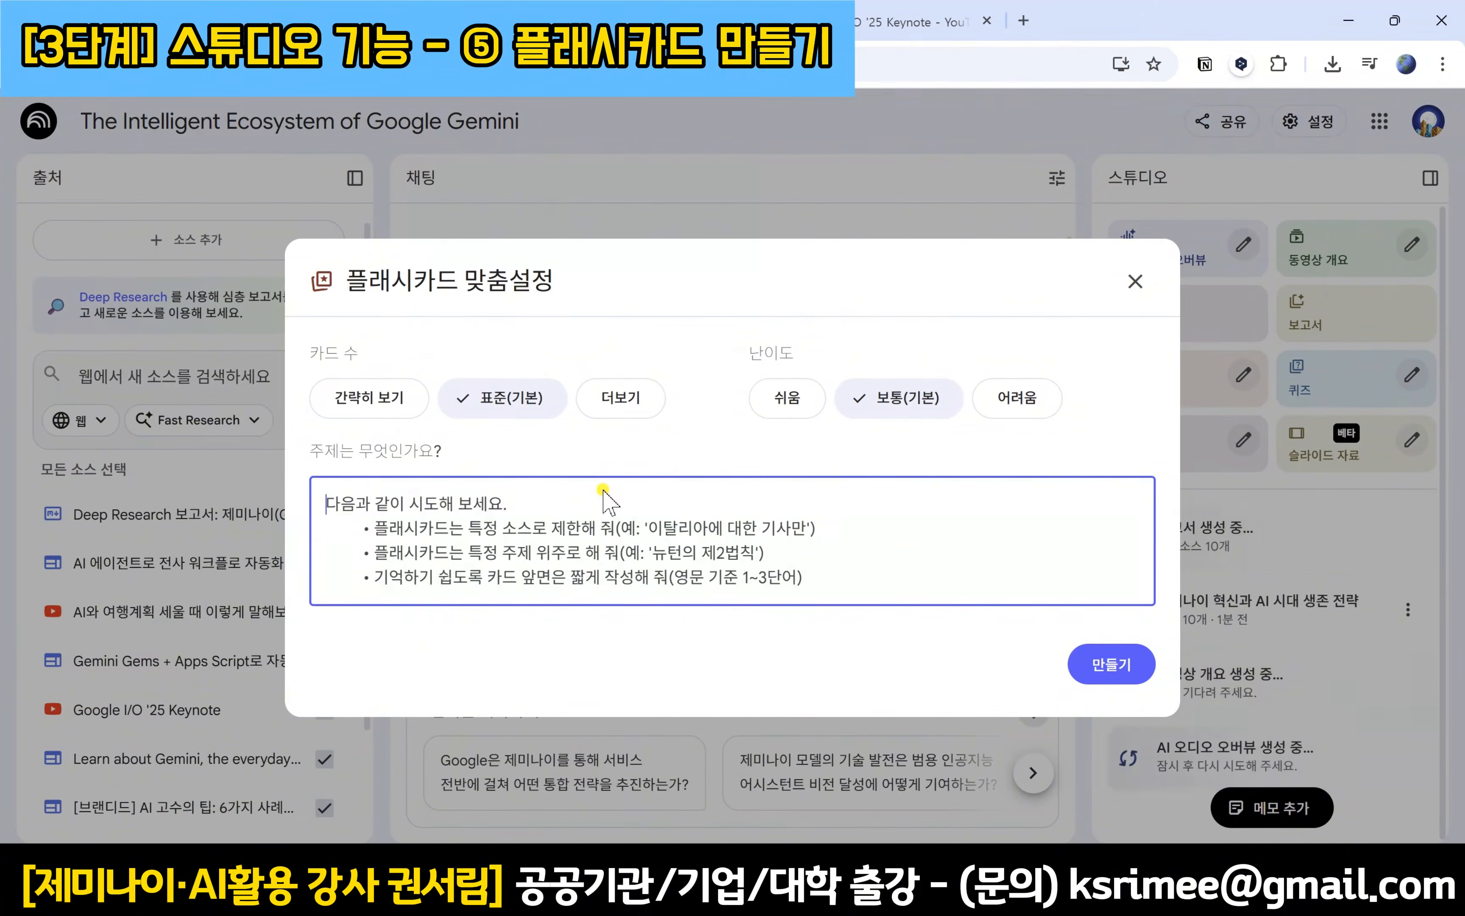
pyautogui.write('제미나이의')
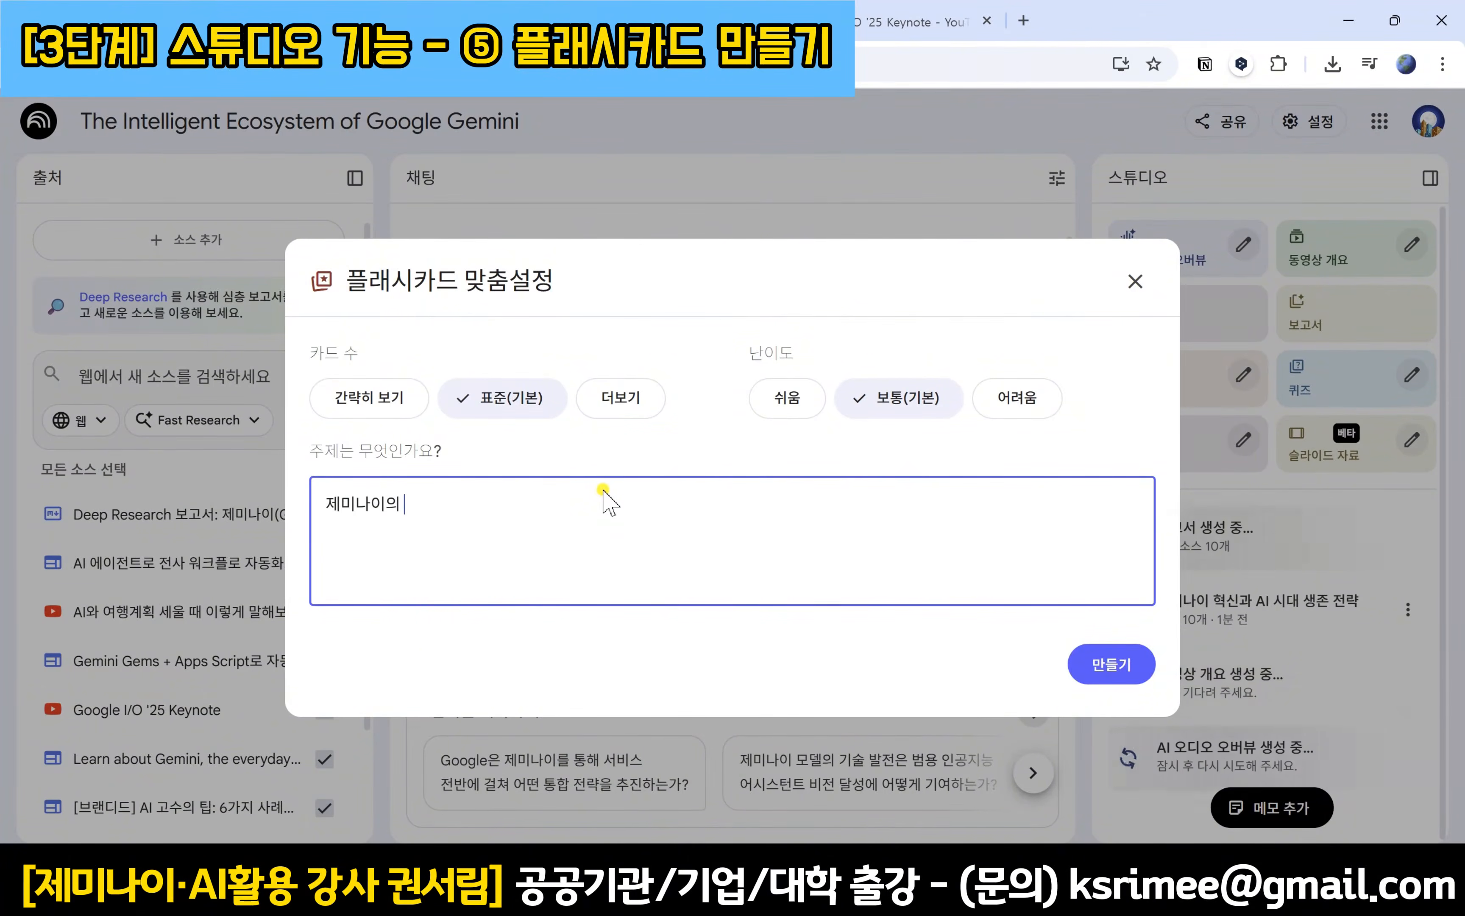
pyautogui.write(' 기느')
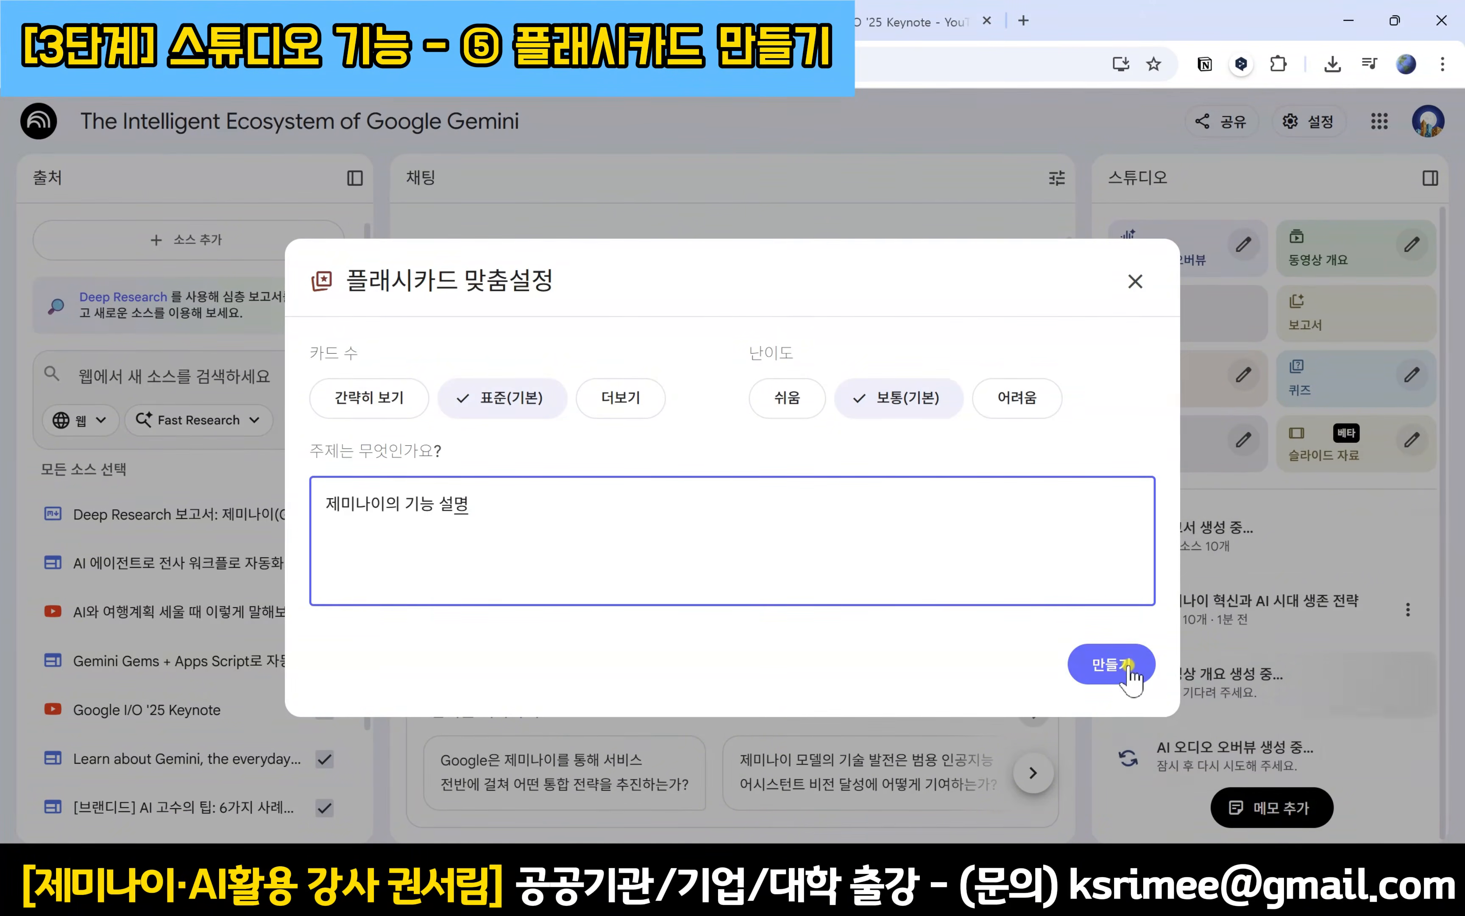
pyautogui.click(1114, 665)
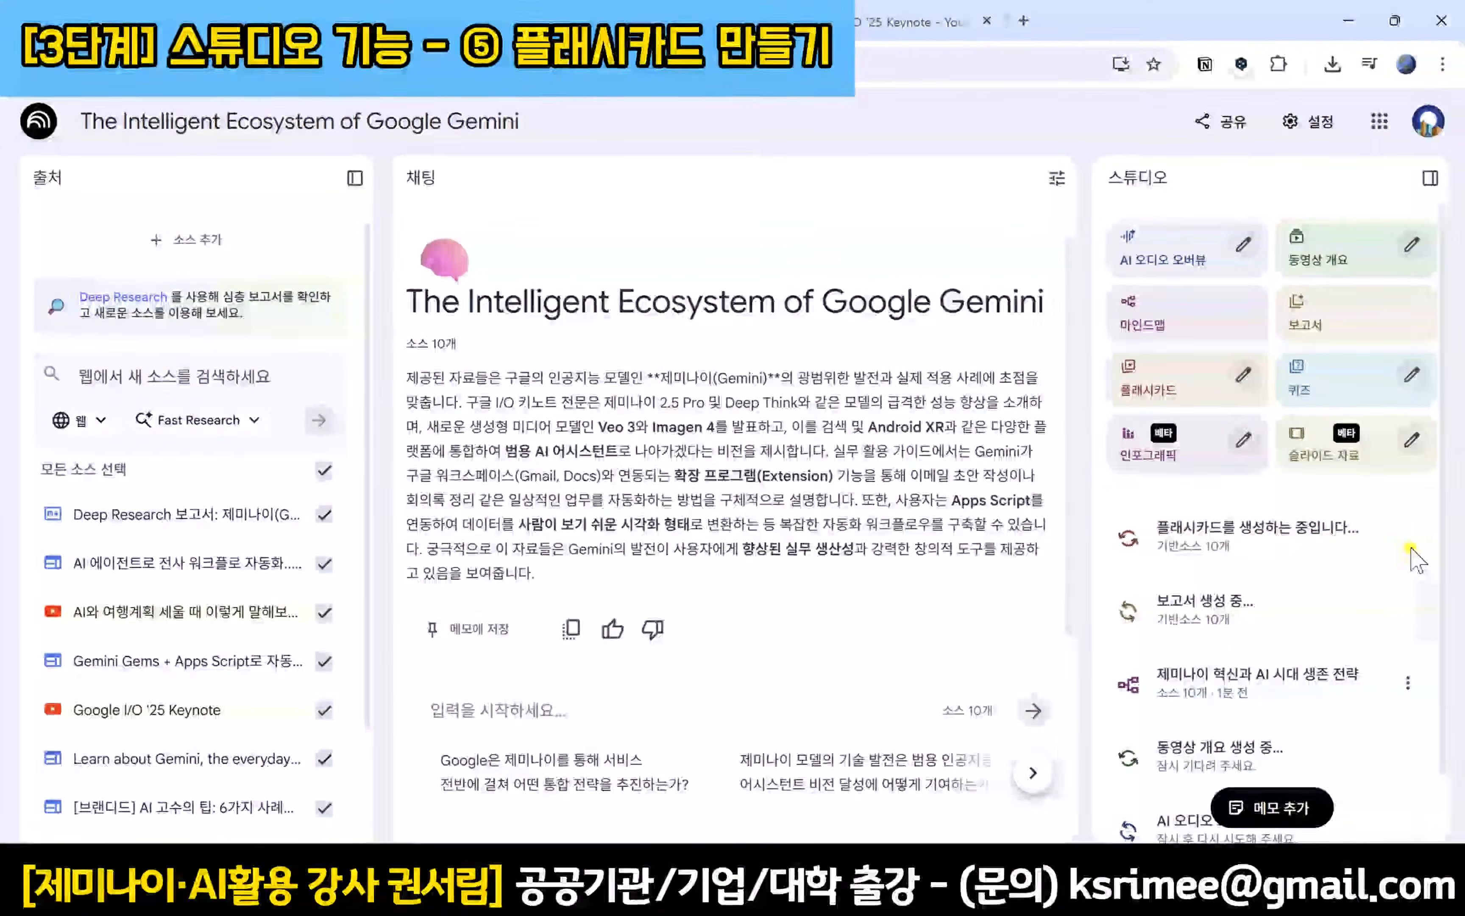
# Step: Generate a quiz with the 표준(기본값) question count and 중간(기본값) difficulty, leaving the topic blank
pyautogui.click(1413, 372)
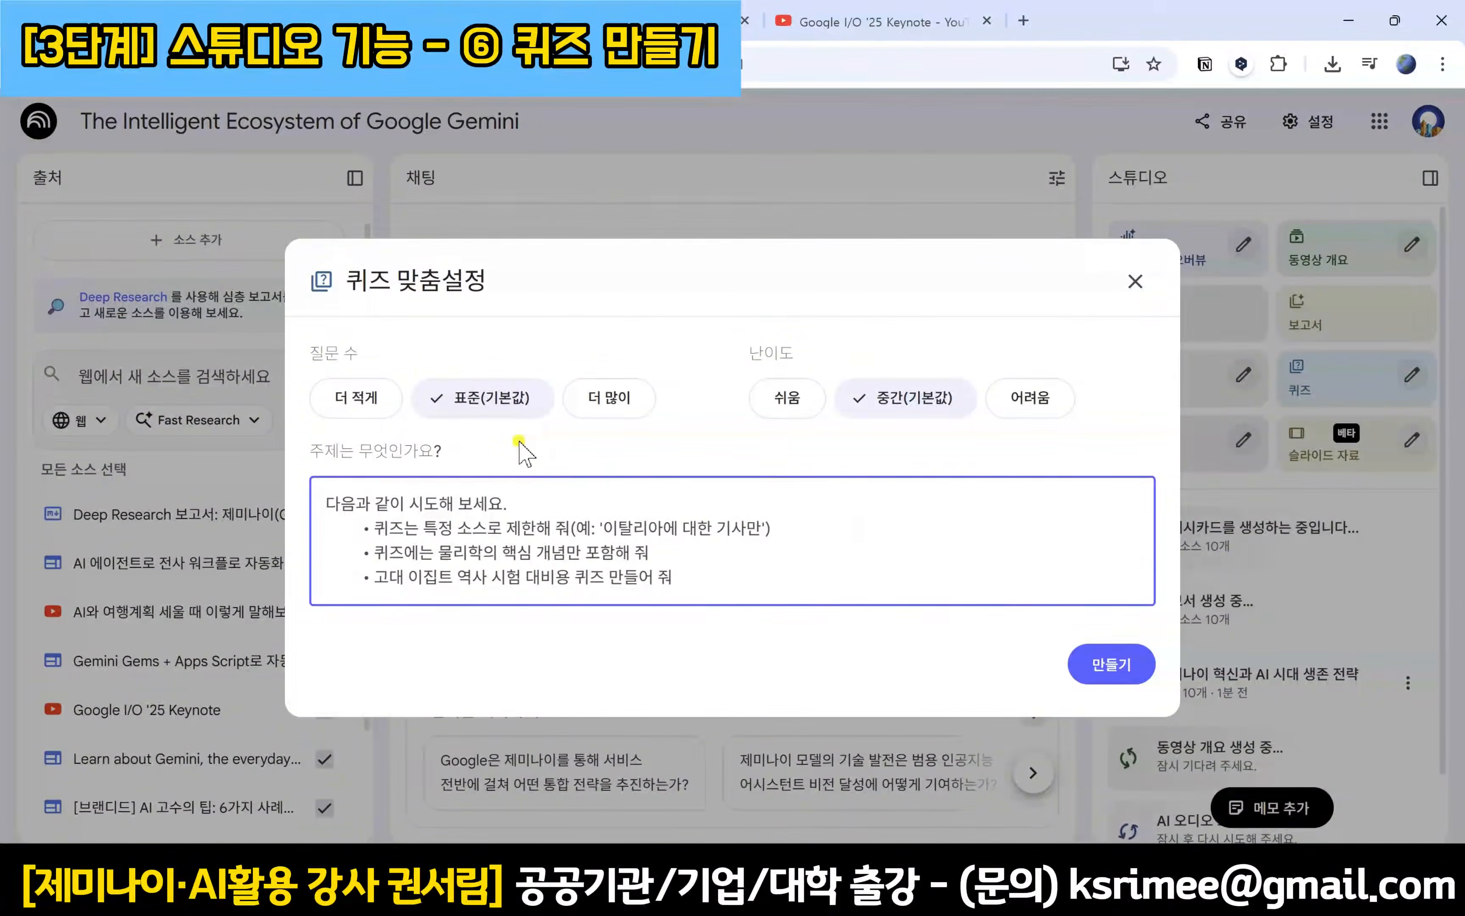
pyautogui.click(519, 442)
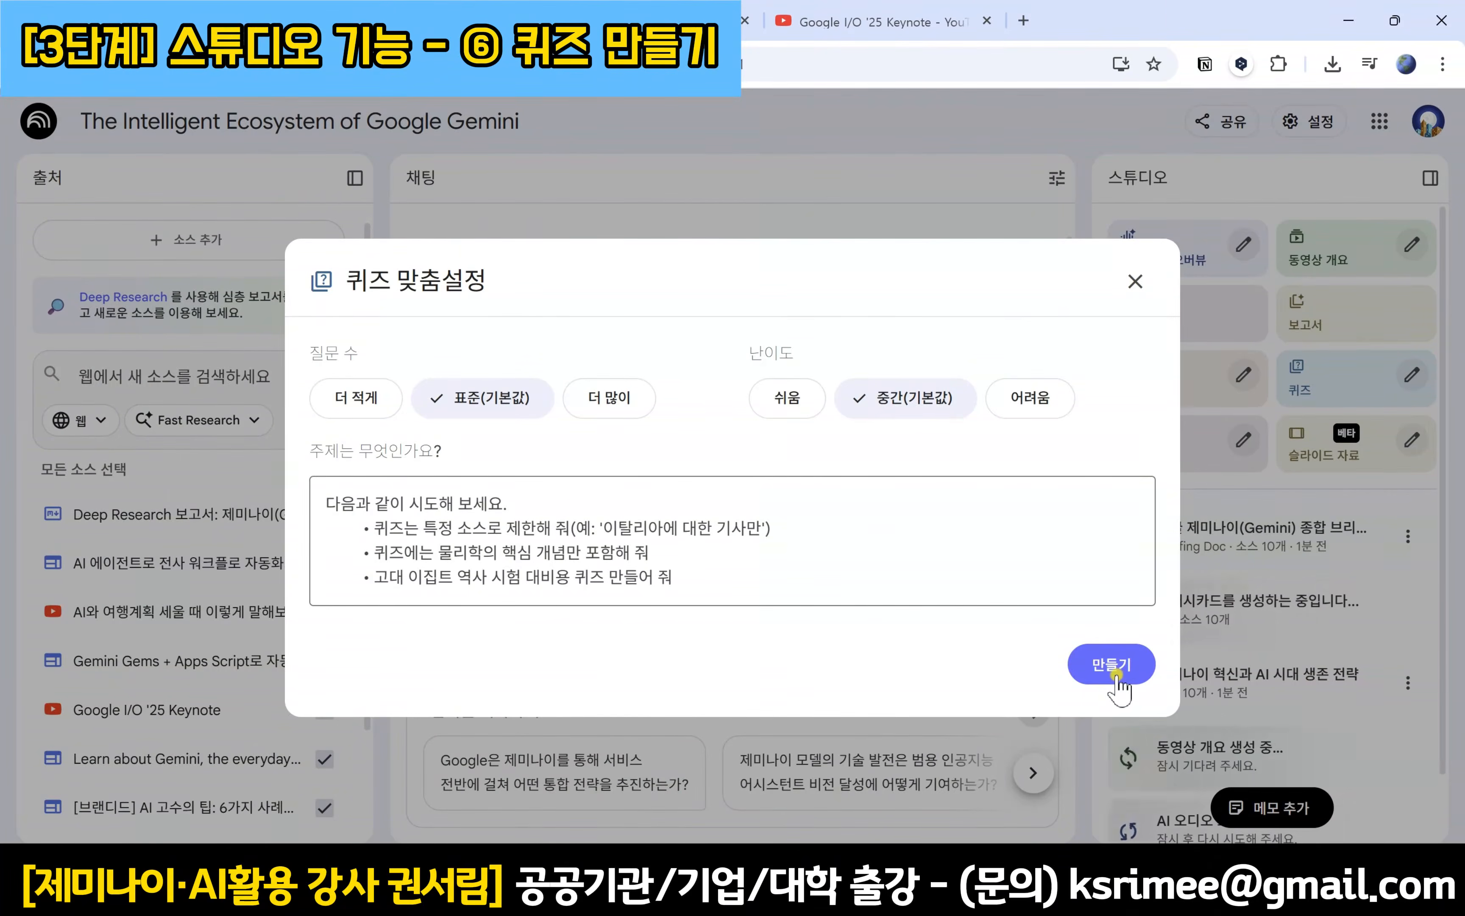
pyautogui.click(1116, 672)
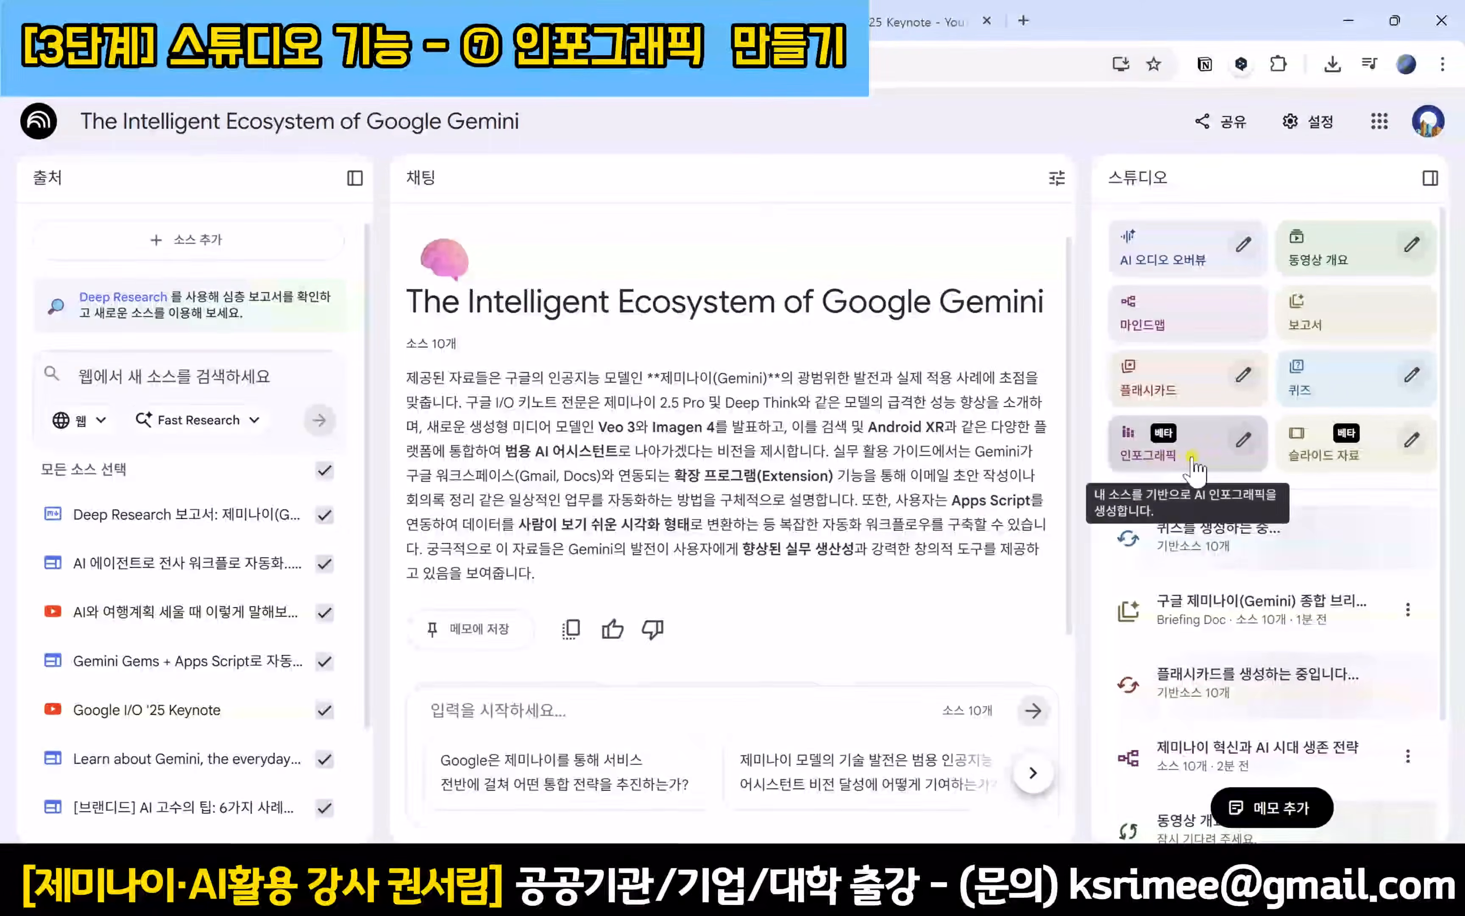
# Step: Generate a 한국어 infographic in 가로 orientation with the 표준 level of detail
pyautogui.click(1242, 441)
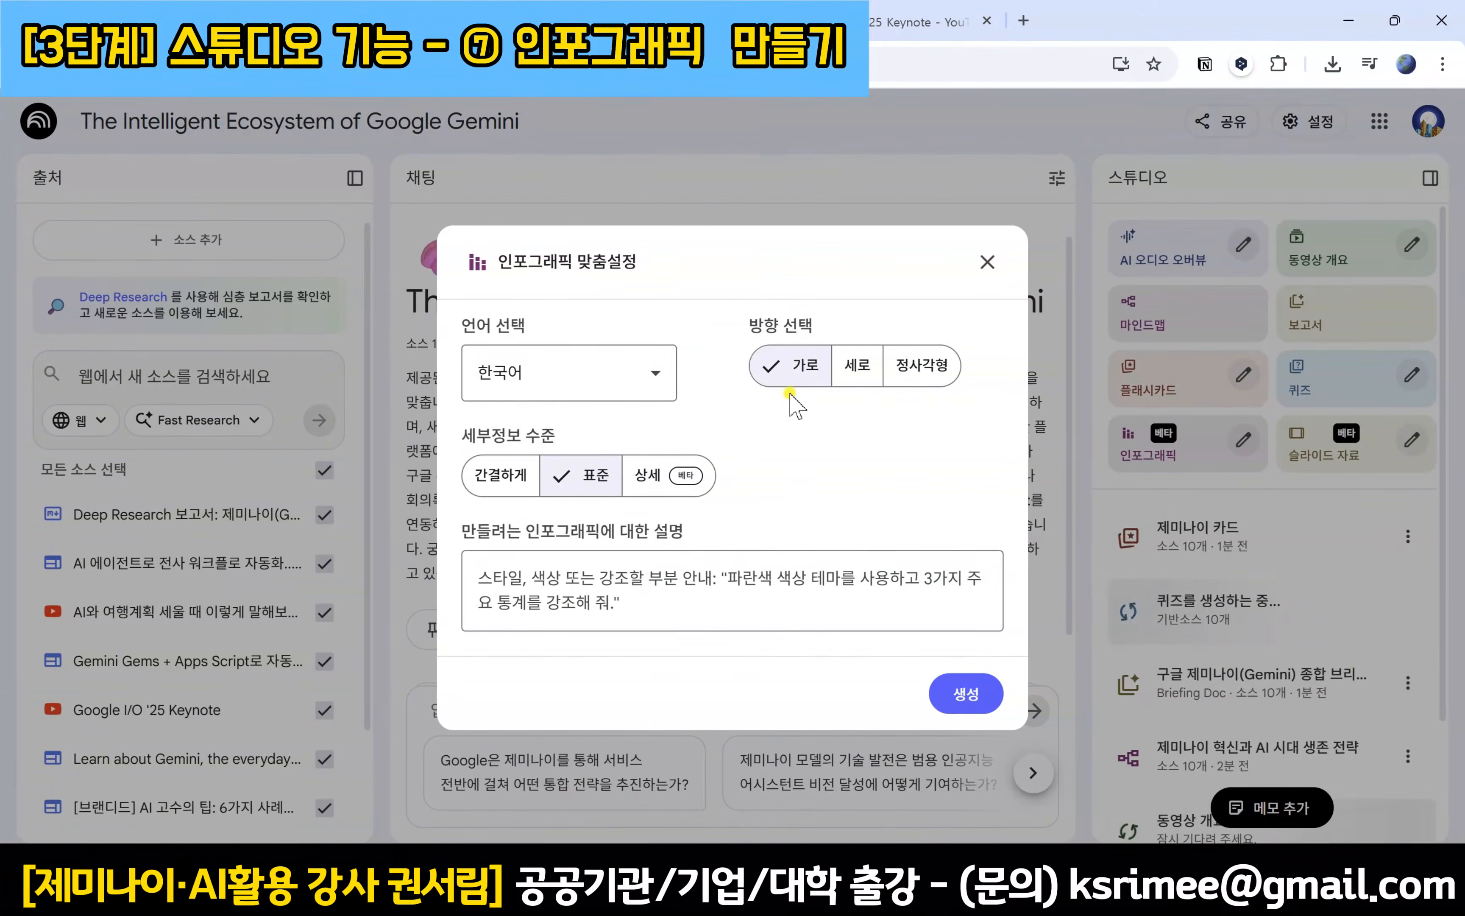
pyautogui.click(787, 379)
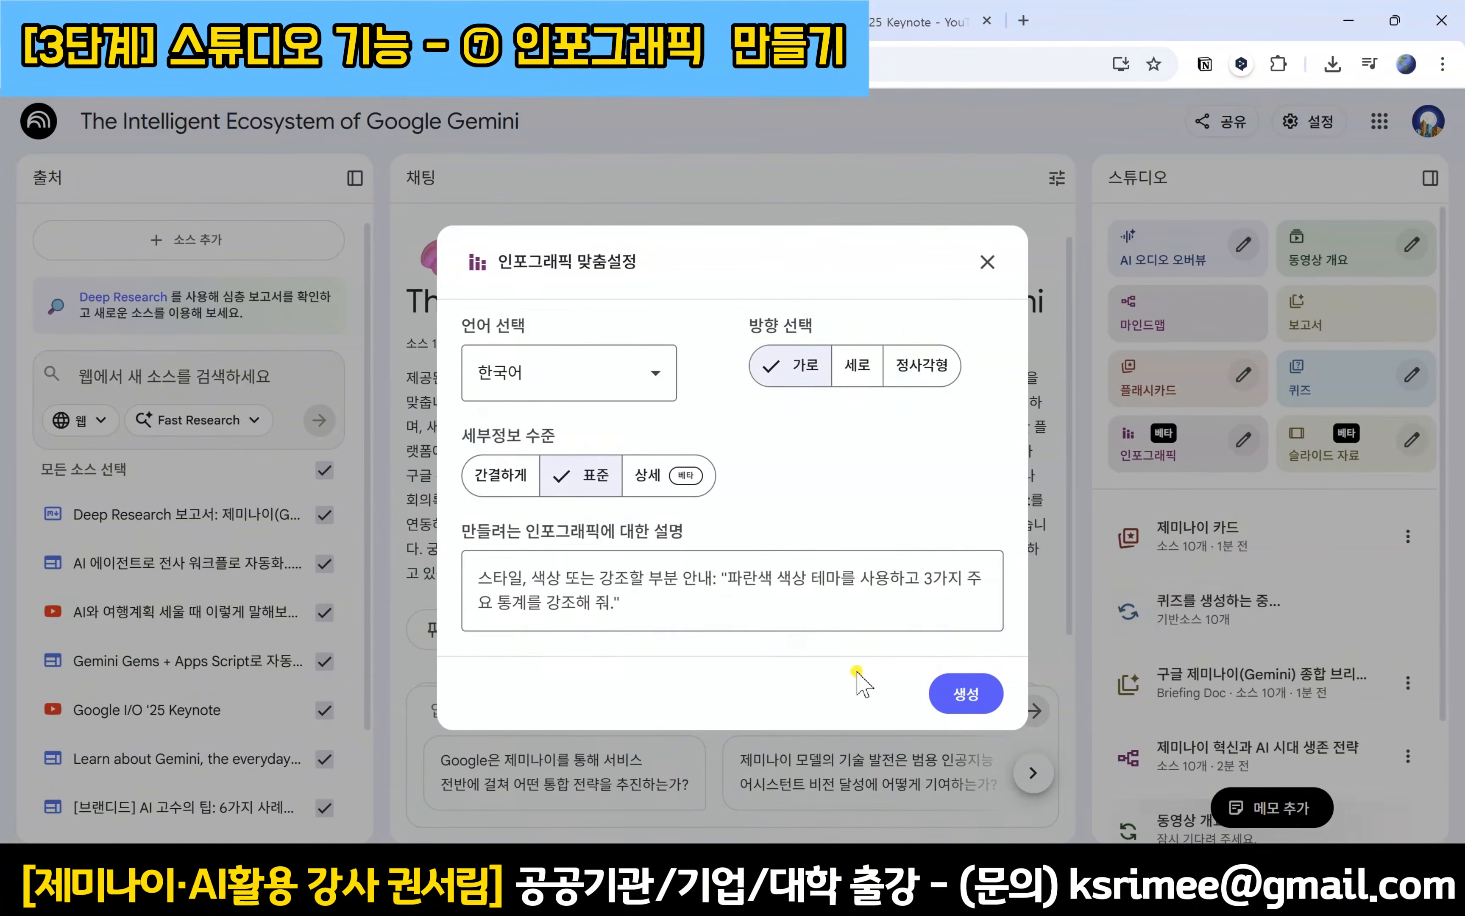
pyautogui.click(974, 699)
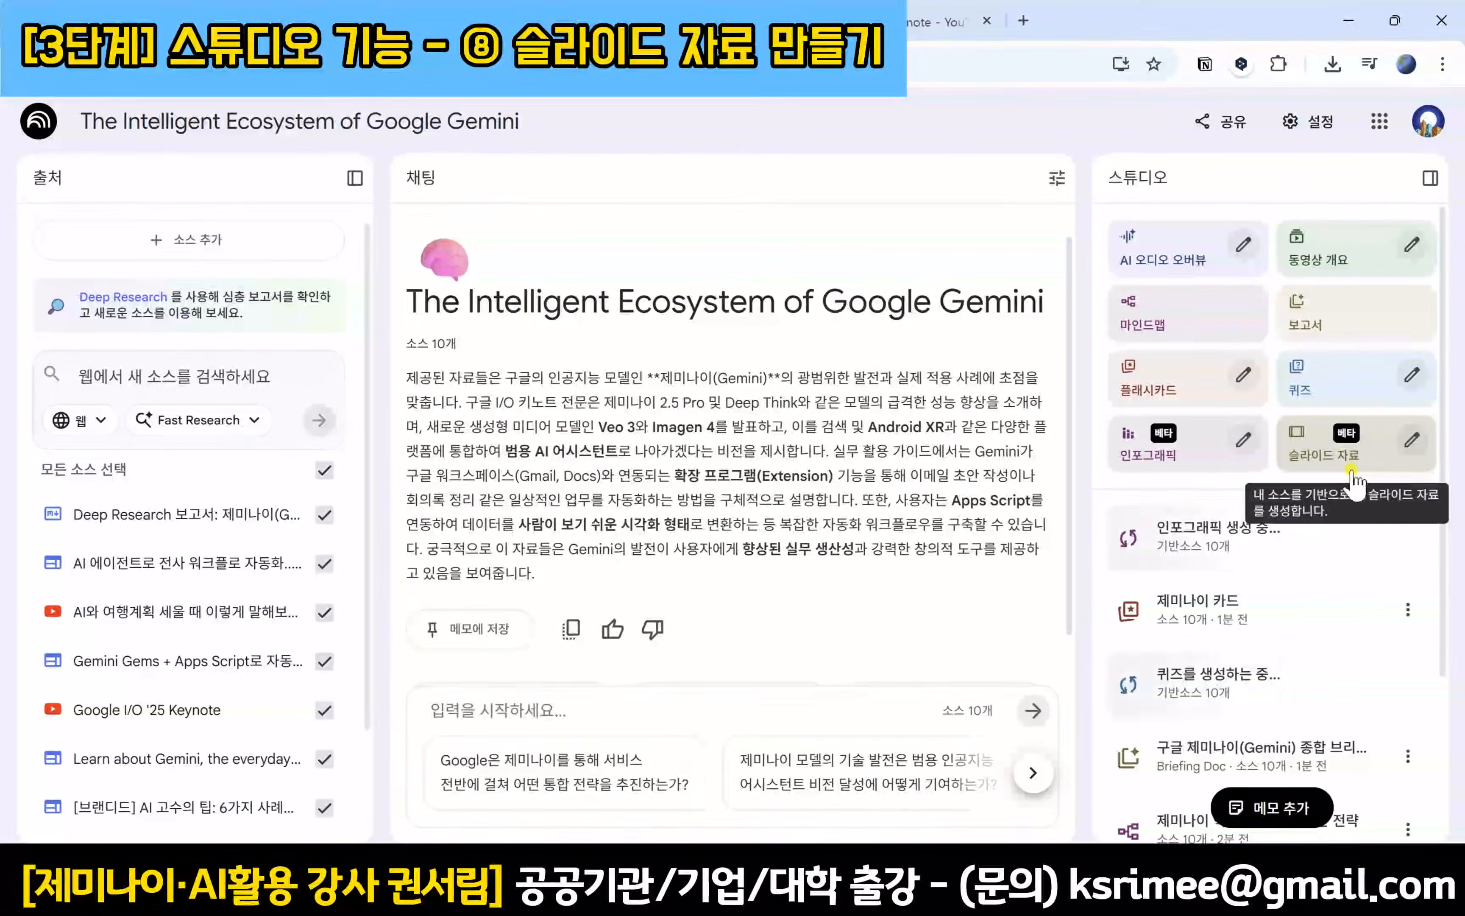
# Step: Generate a 한국어 slide deck in the 발표자 슬라이드 format with the 기본값 length, and check the list of Studio outputs
pyautogui.click(1409, 439)
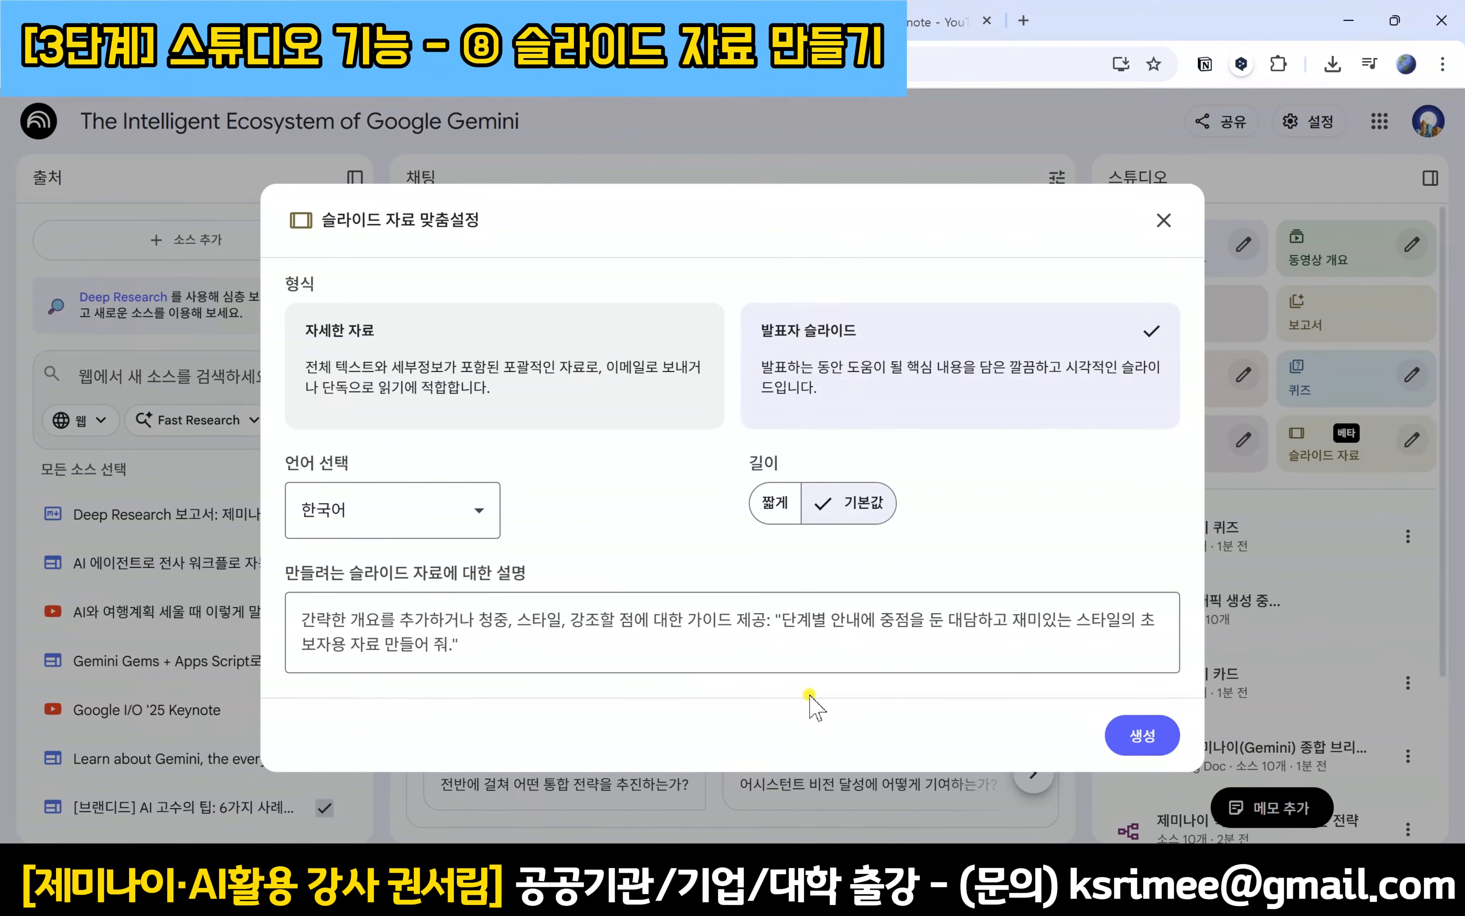
pyautogui.click(1144, 738)
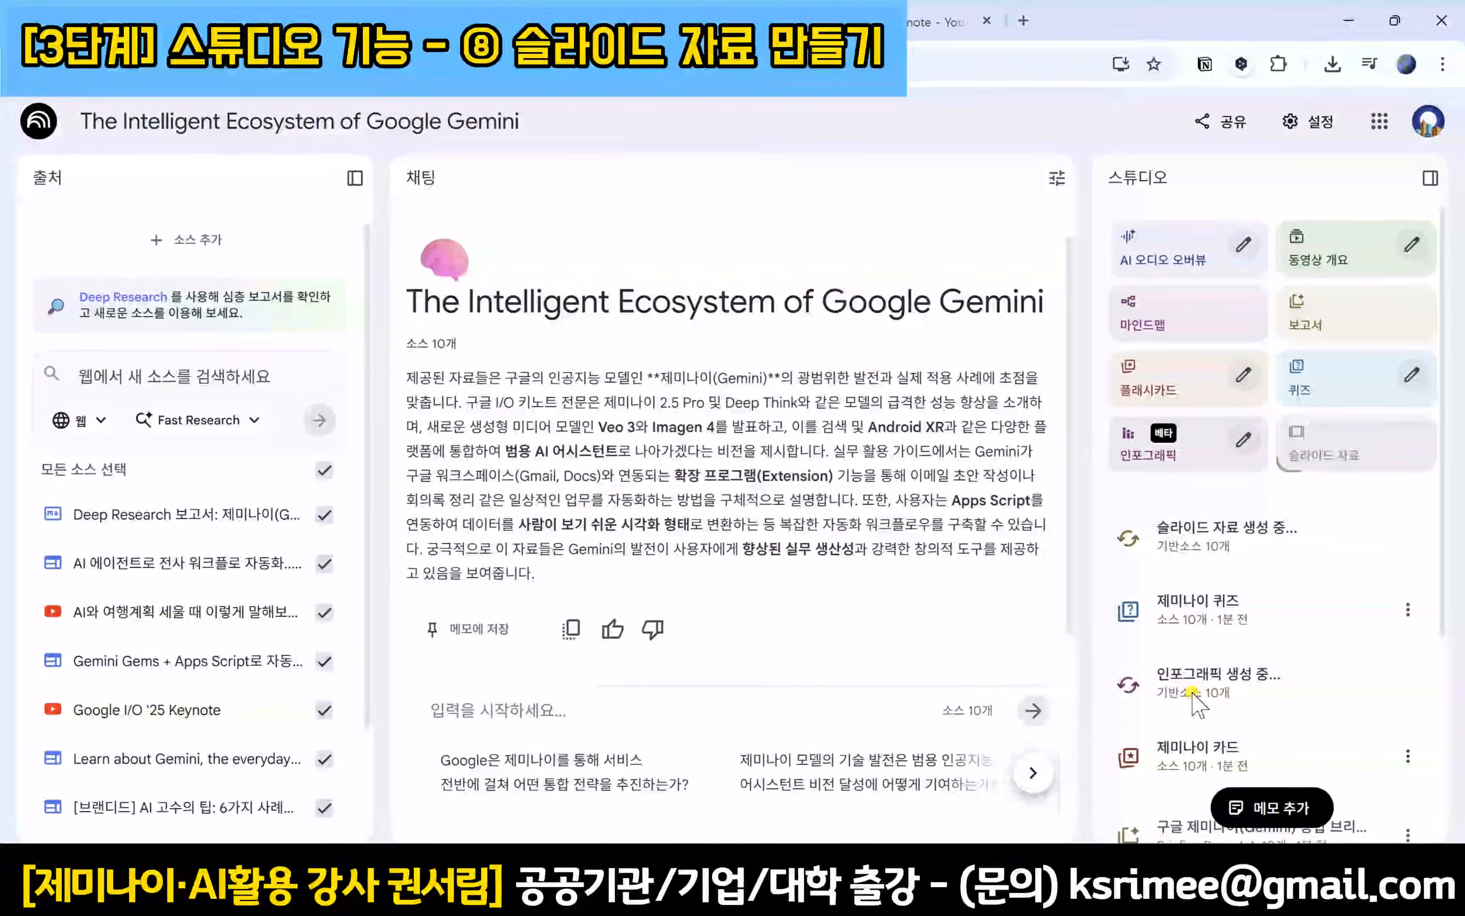
pyautogui.scroll(-5, 1292, 704)
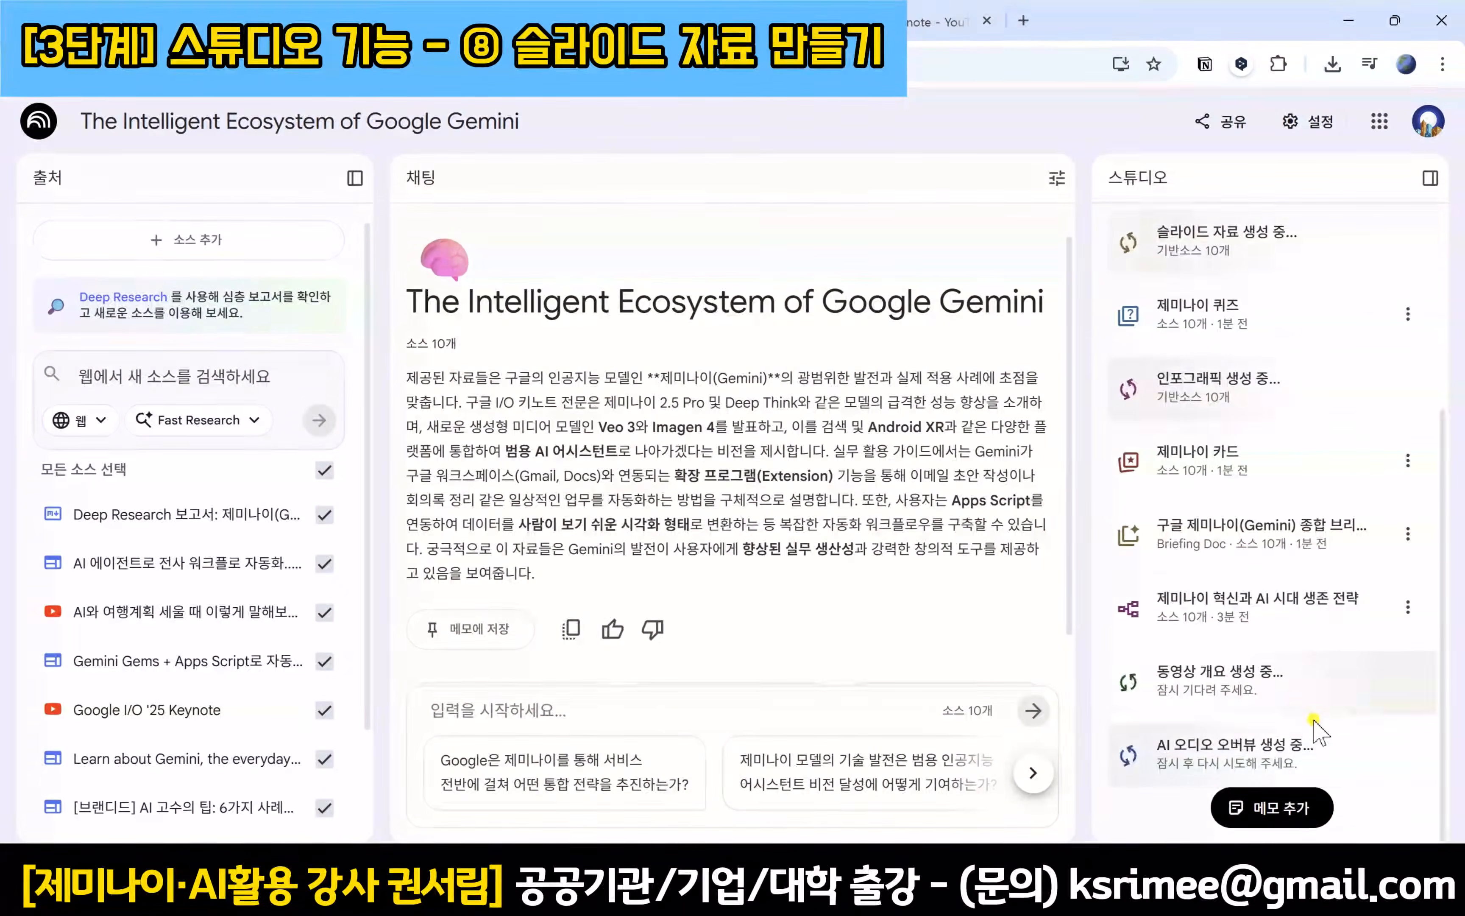
pyautogui.scroll(5, 1354, 781)
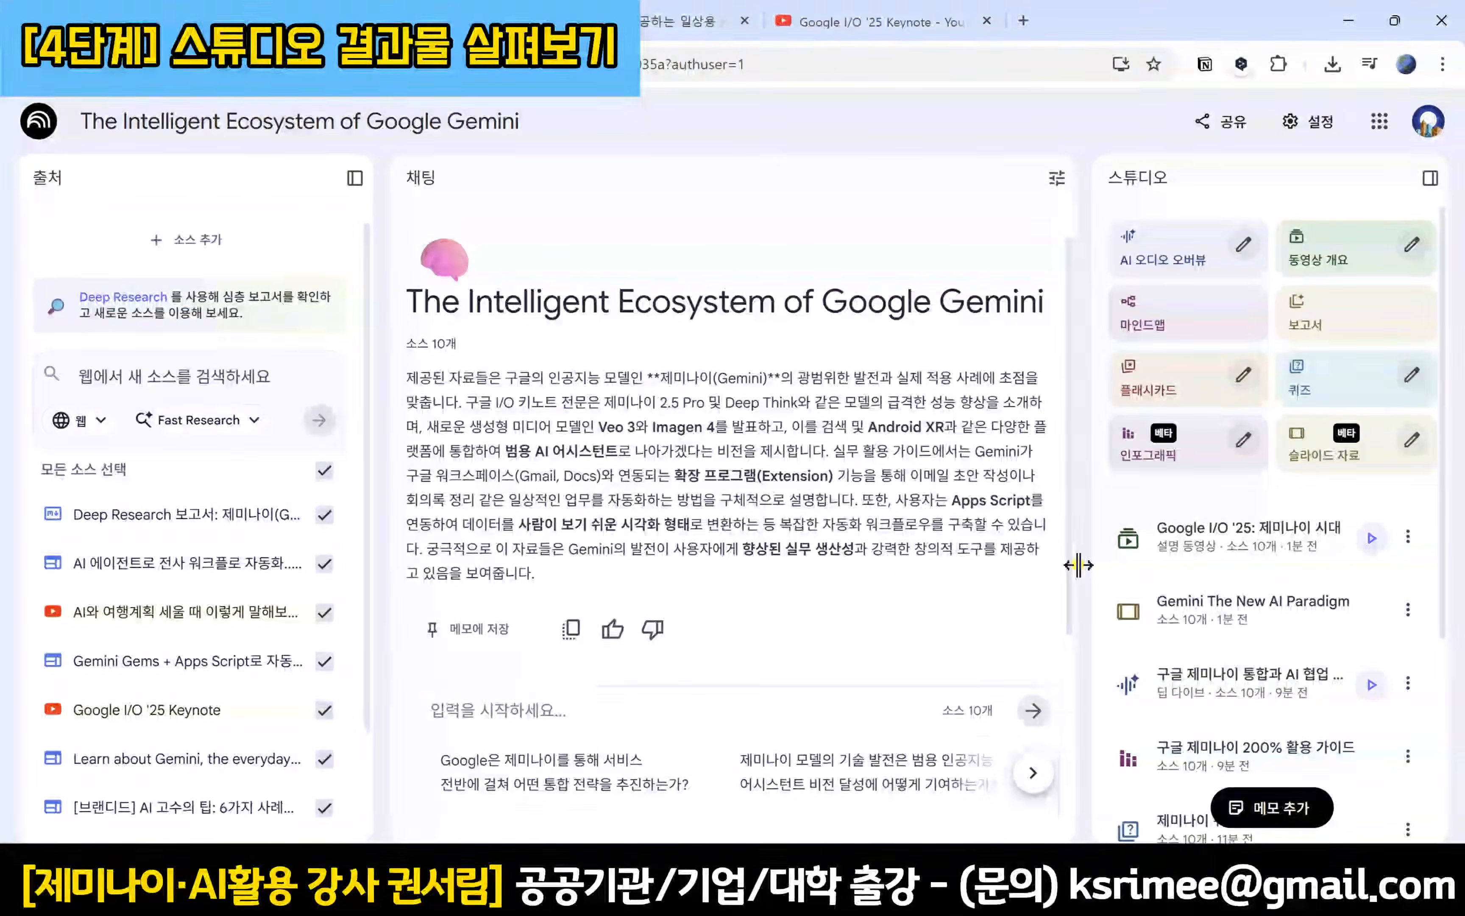
# Step: Look over the finished Studio outputs, and play the video overview Google I/O '25: 제미나이 시대, skipping ahead to sample its scenes
pyautogui.scroll(-5, 1132, 648)
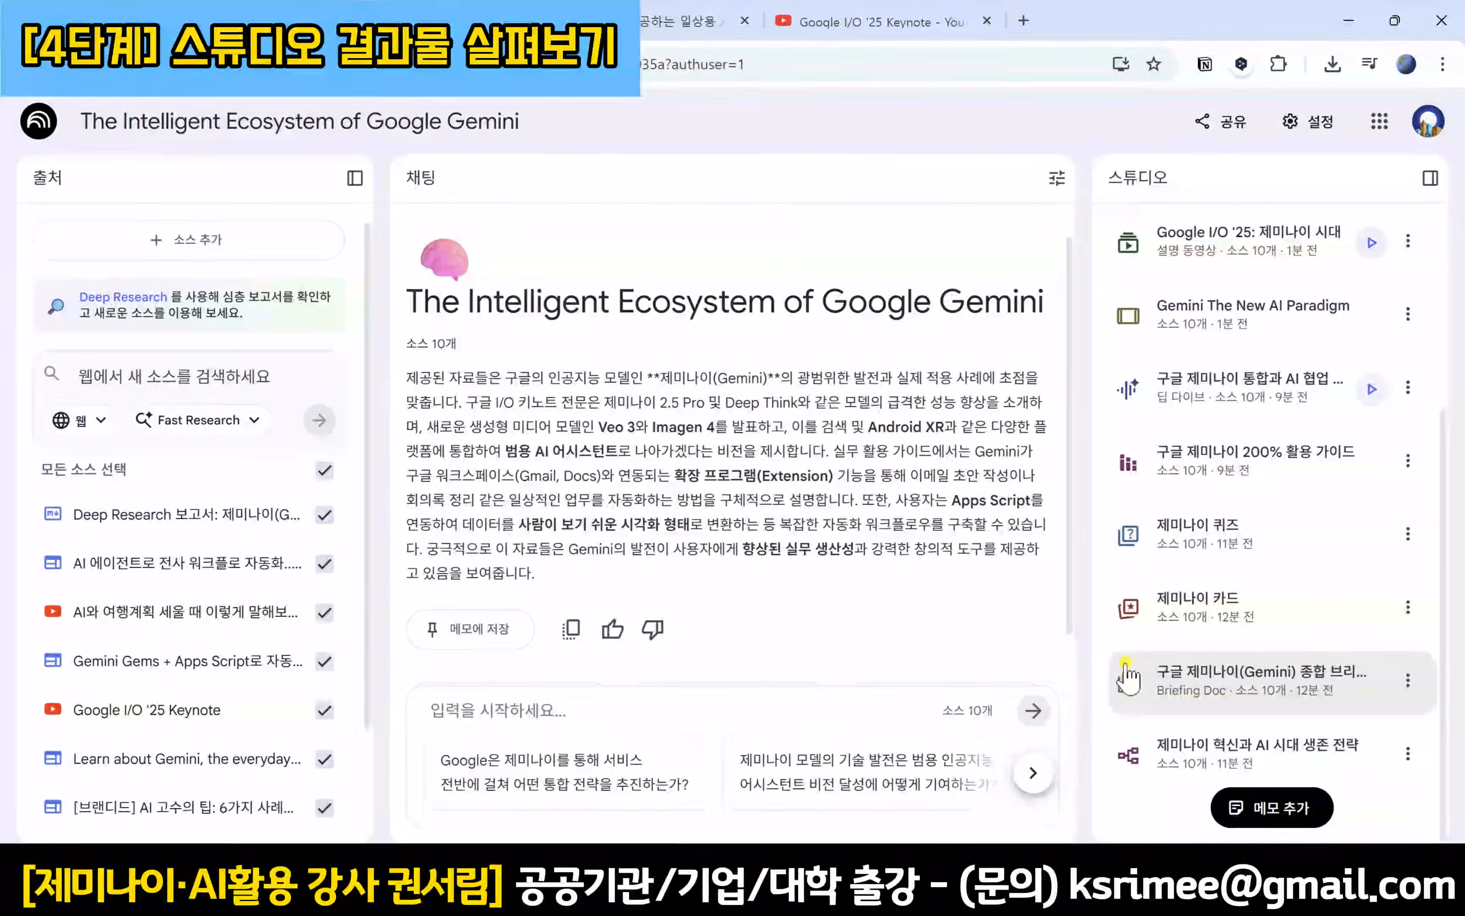
pyautogui.scroll(5, 1157, 696)
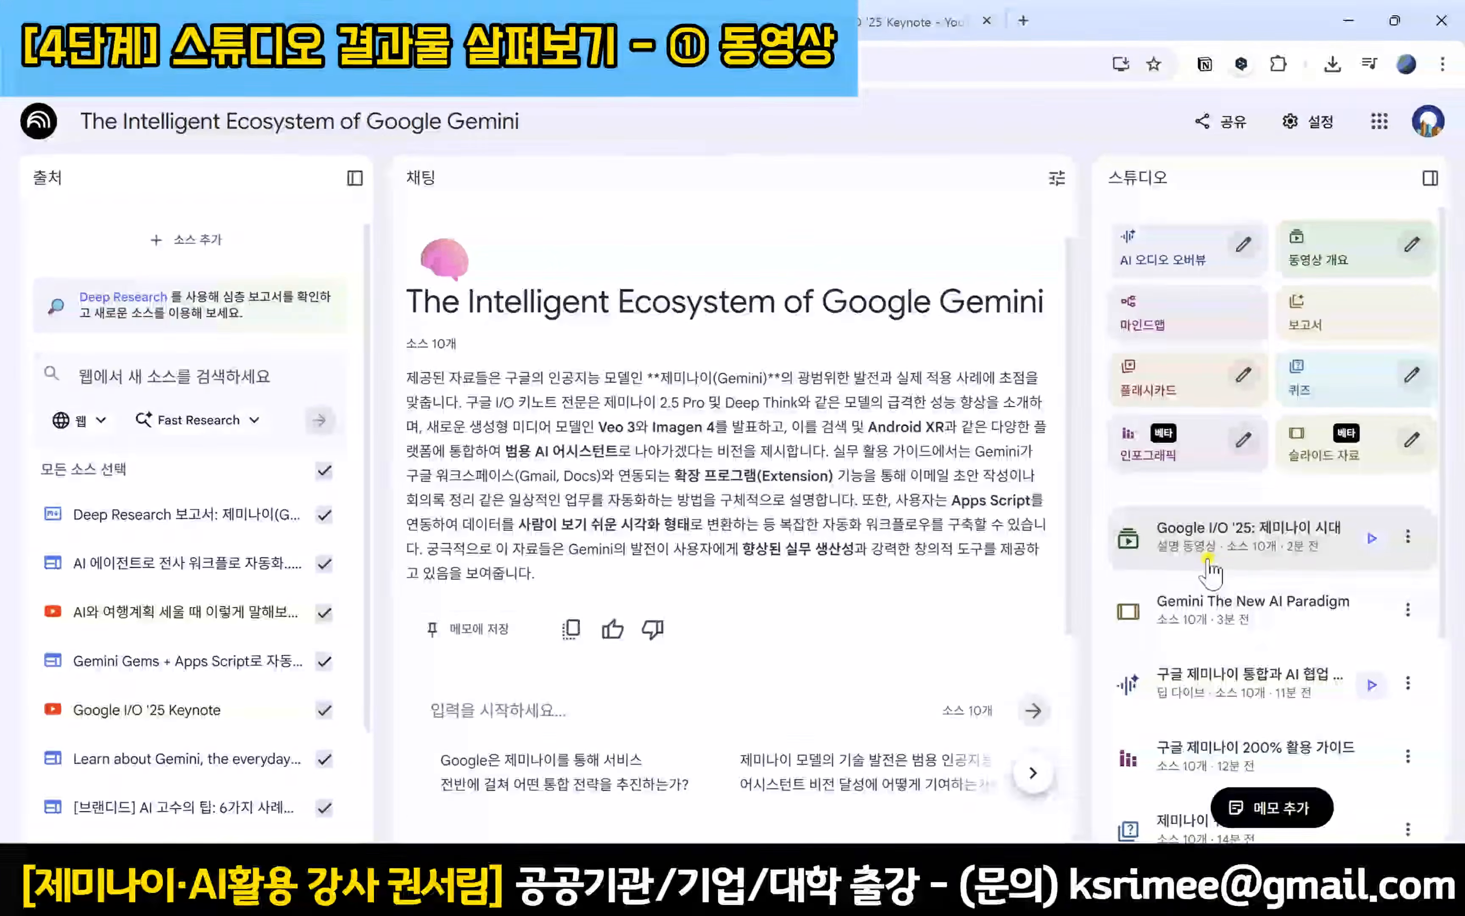
pyautogui.click(1256, 560)
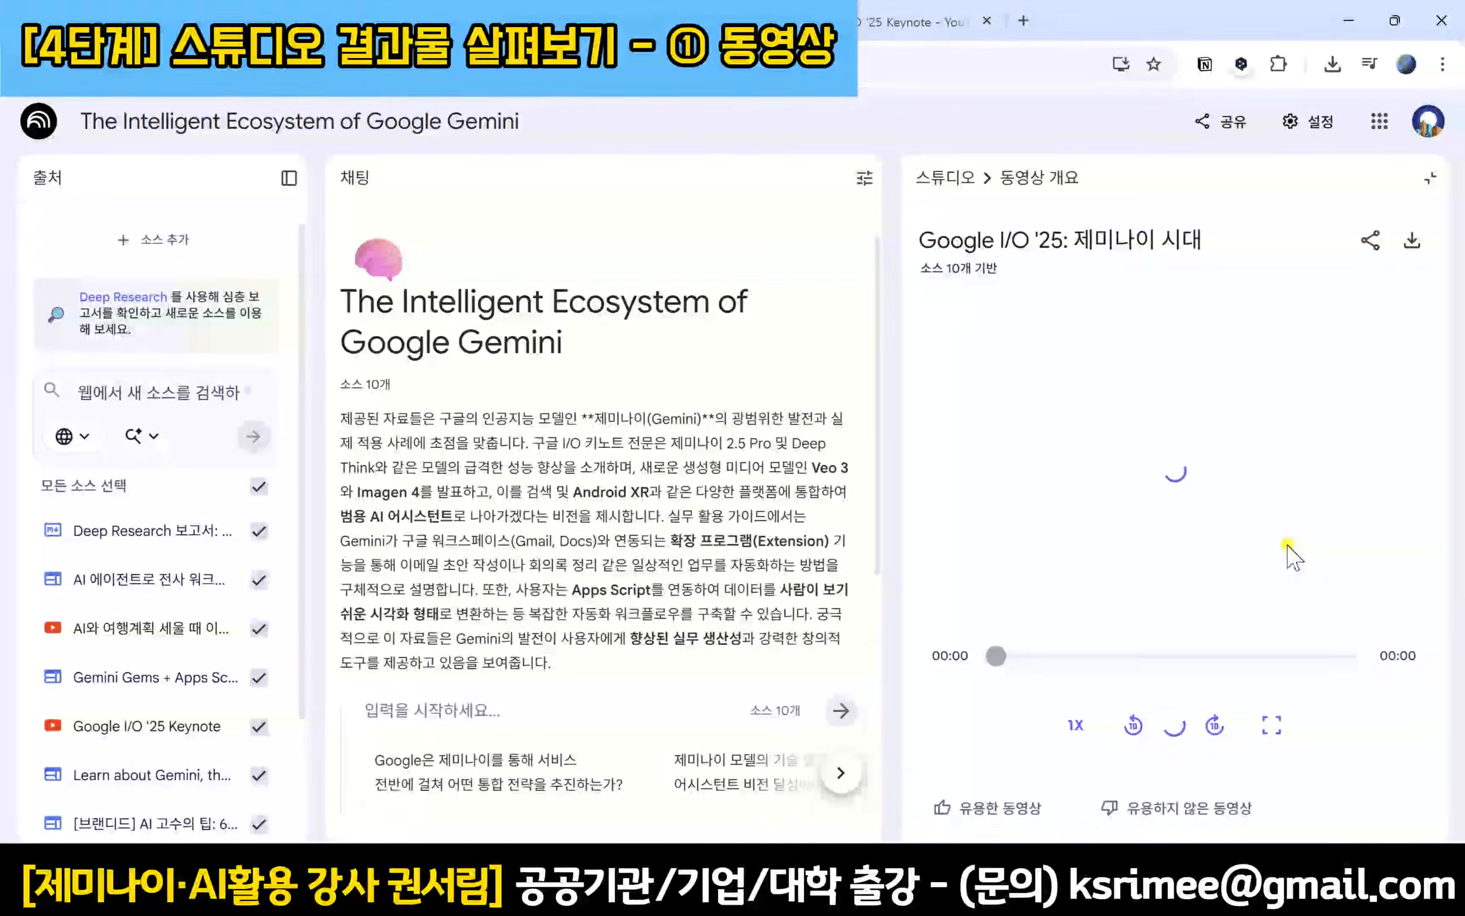
pyautogui.click(1174, 724)
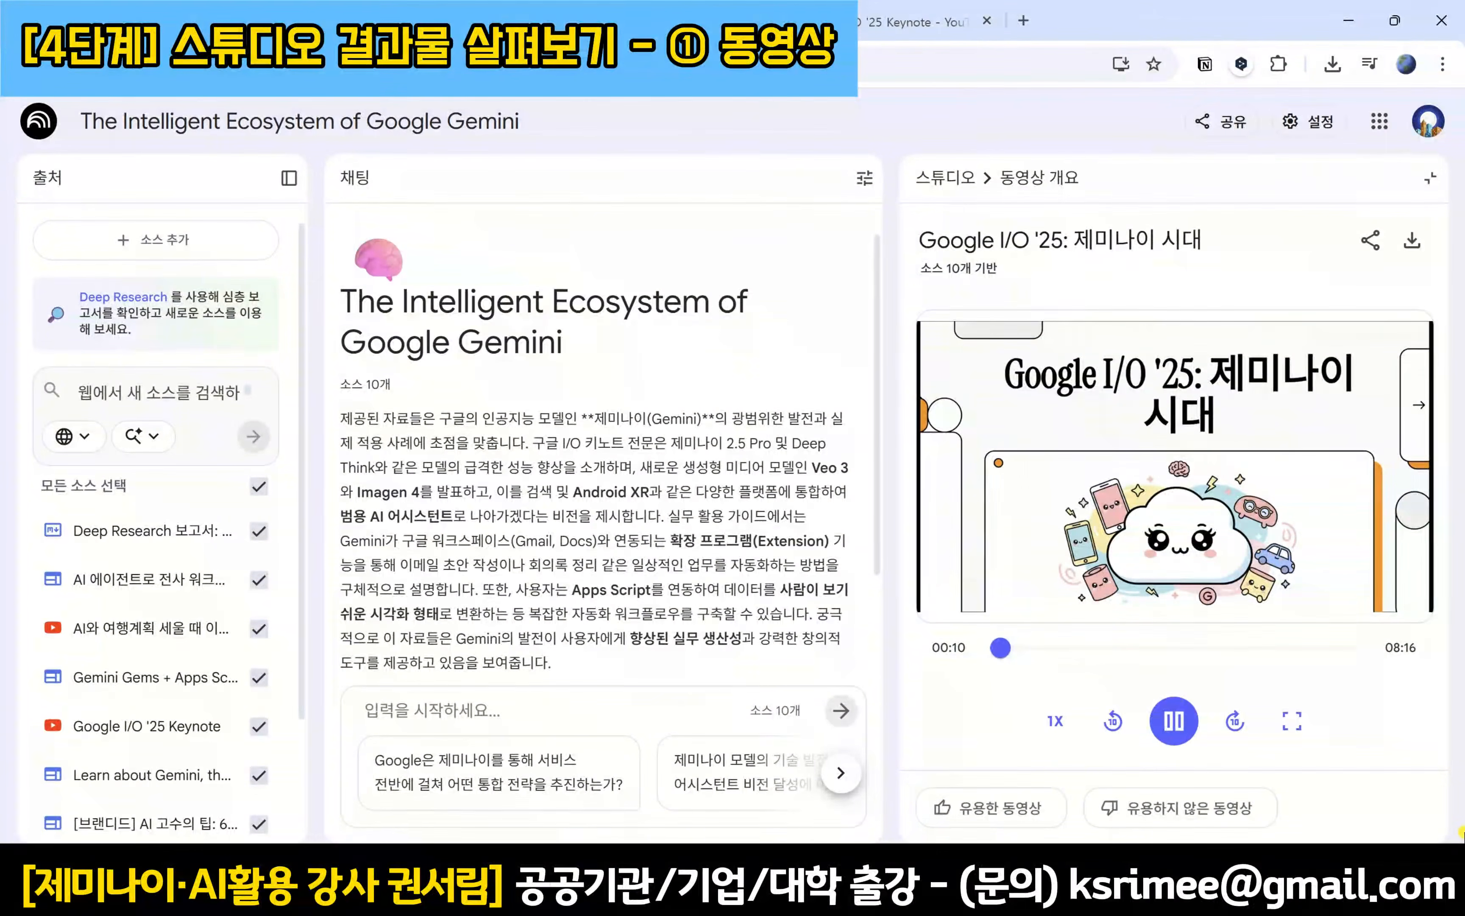
pyautogui.click(1027, 647)
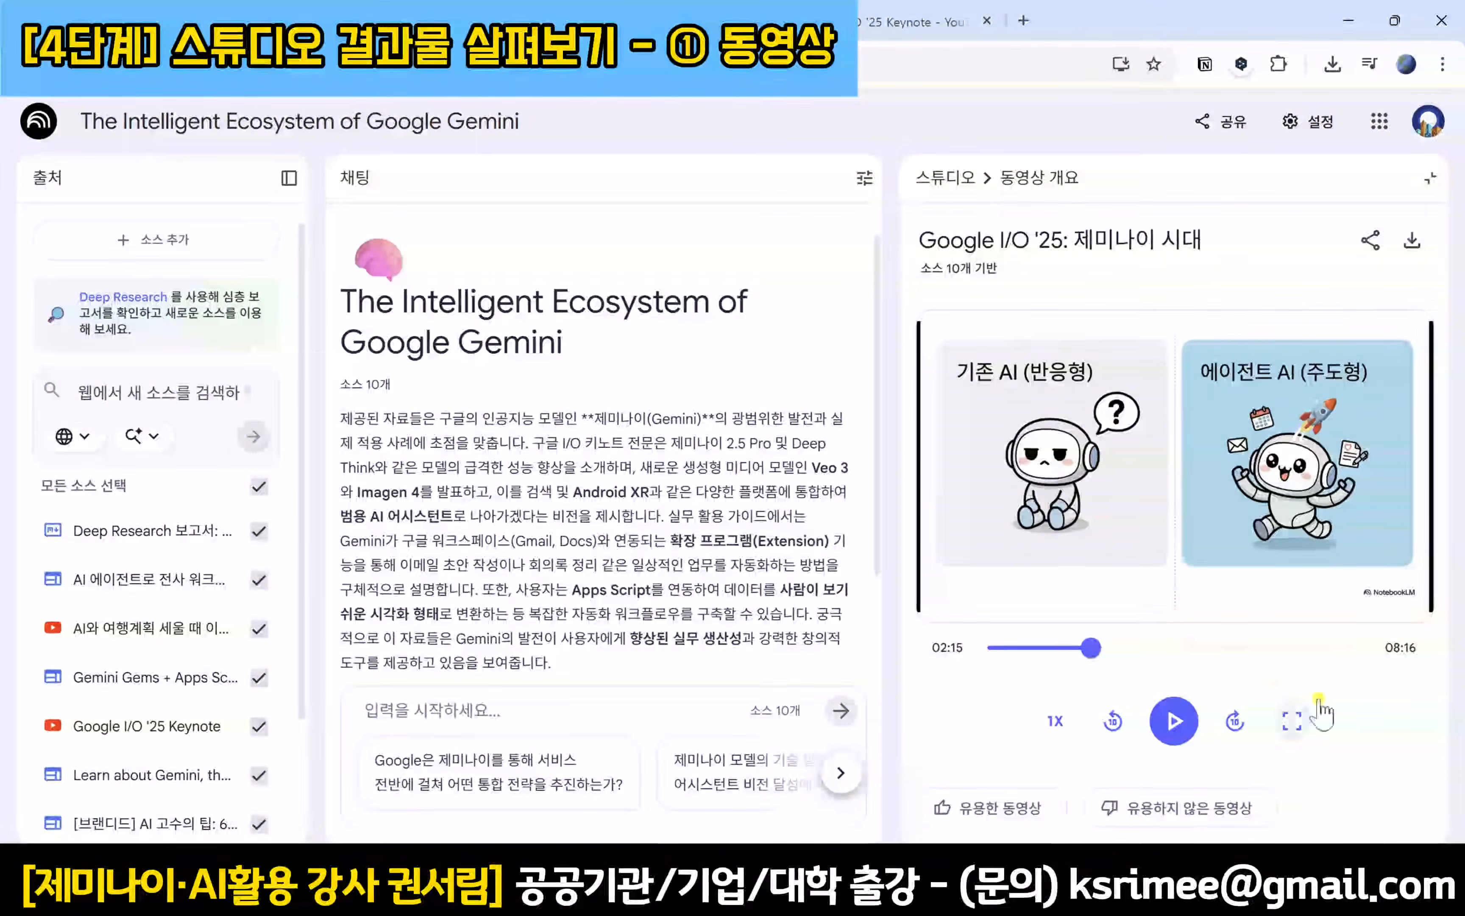
pyautogui.click(1154, 647)
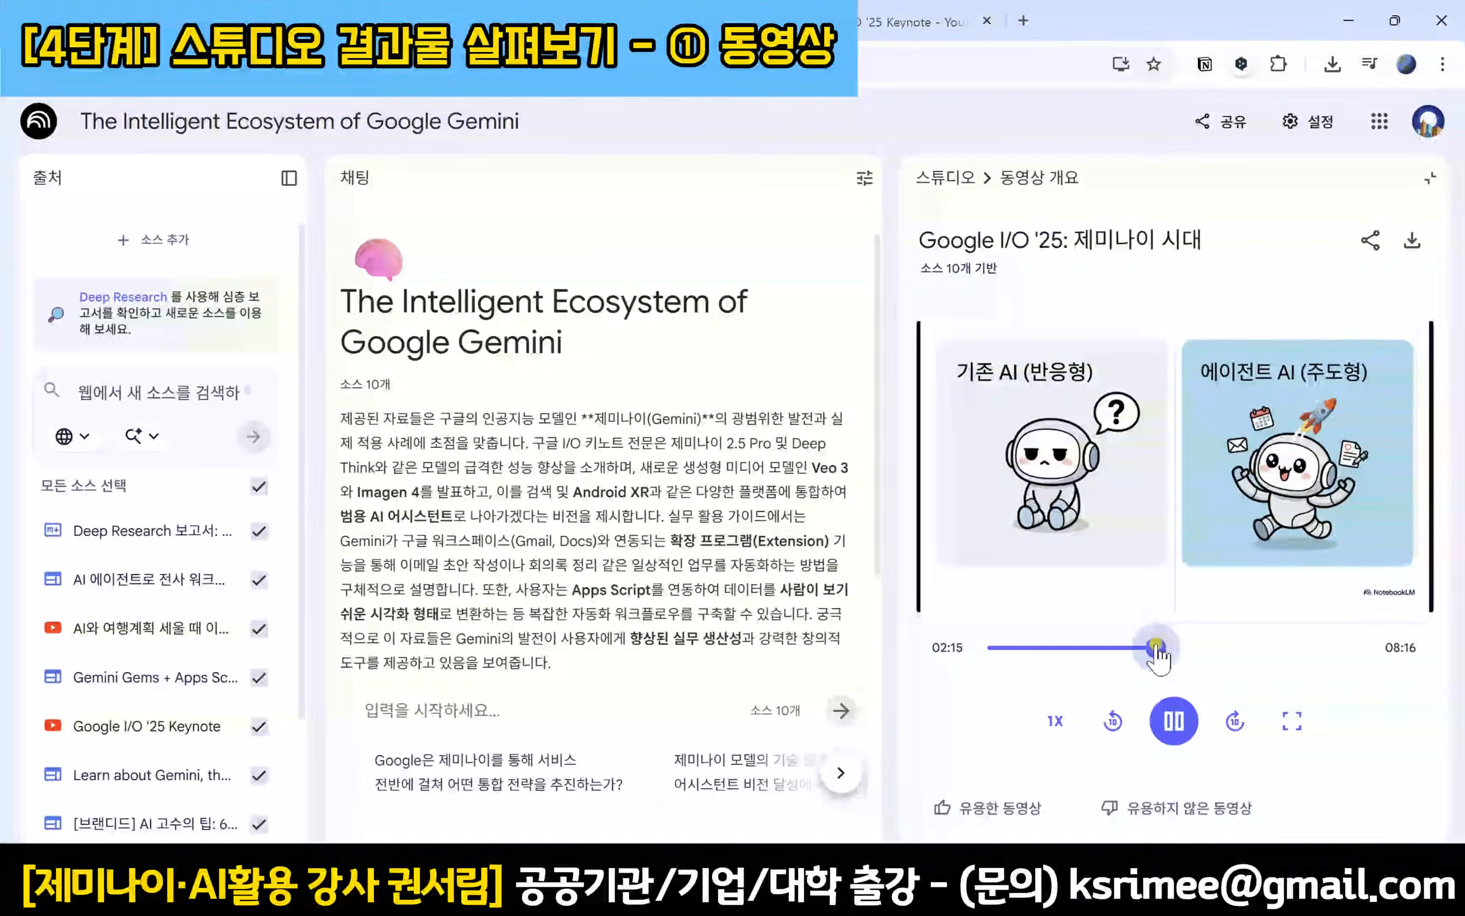
pyautogui.click(1173, 721)
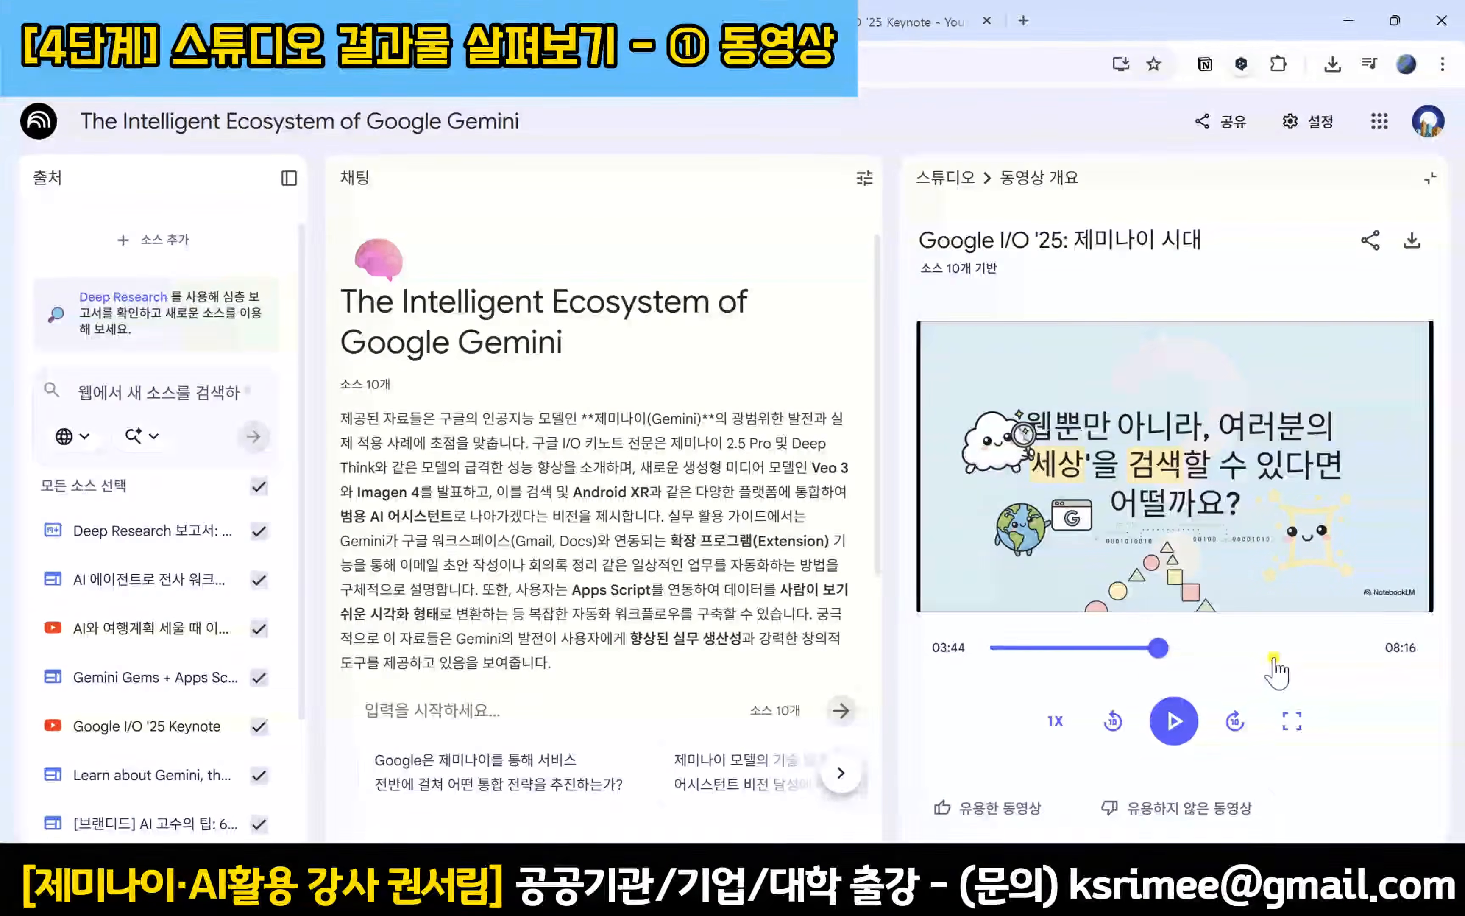
pyautogui.click(1289, 649)
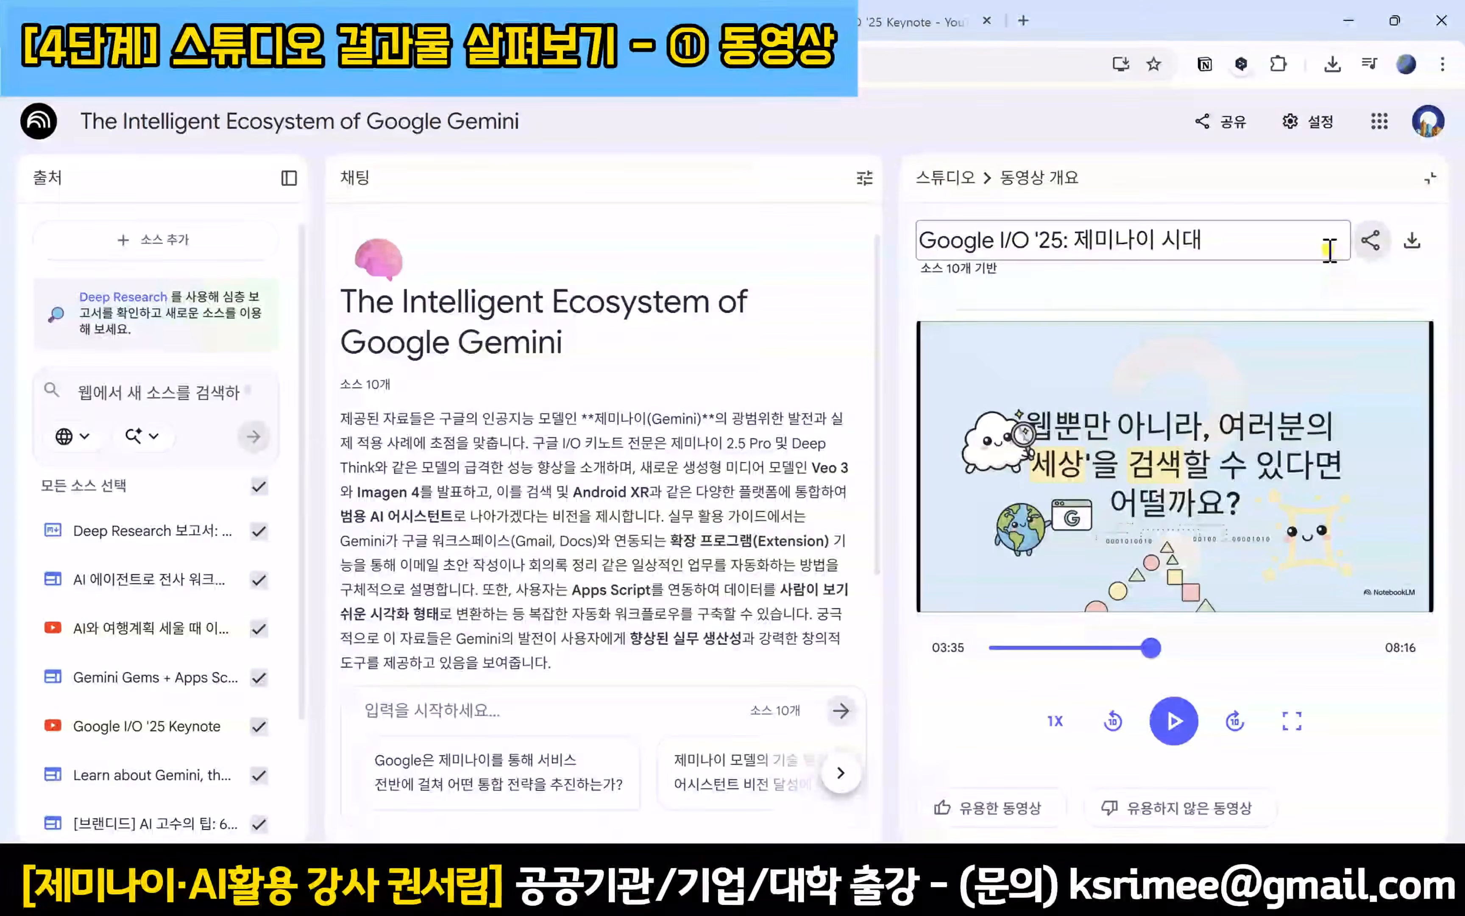
# Step: Share the notebook and its video overview with 링크가 있는 모든 사용자, and download the video overview
pyautogui.click(1370, 243)
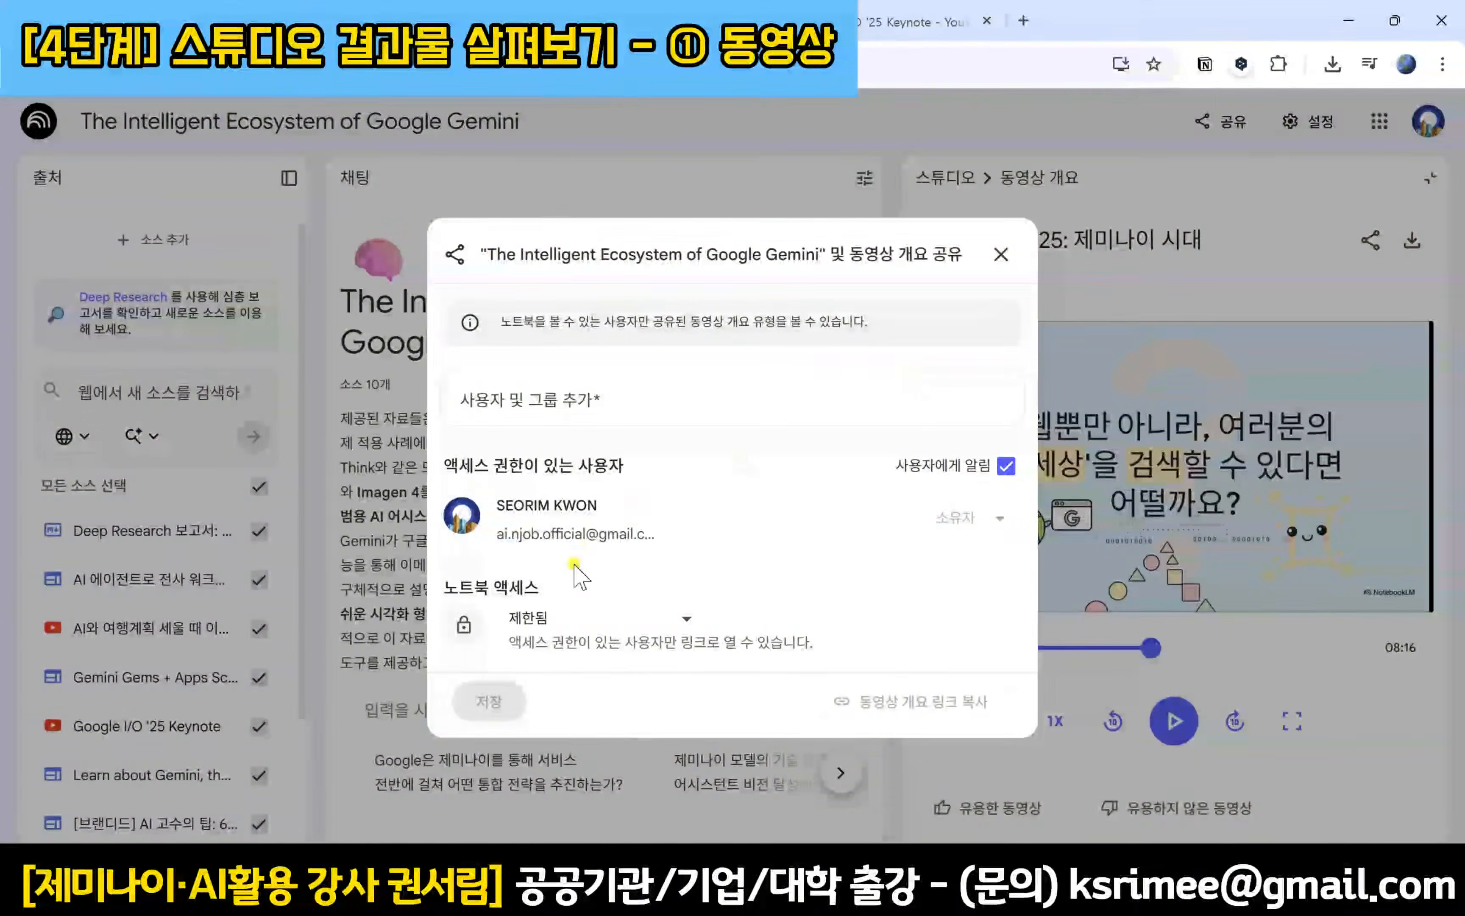
pyautogui.click(567, 613)
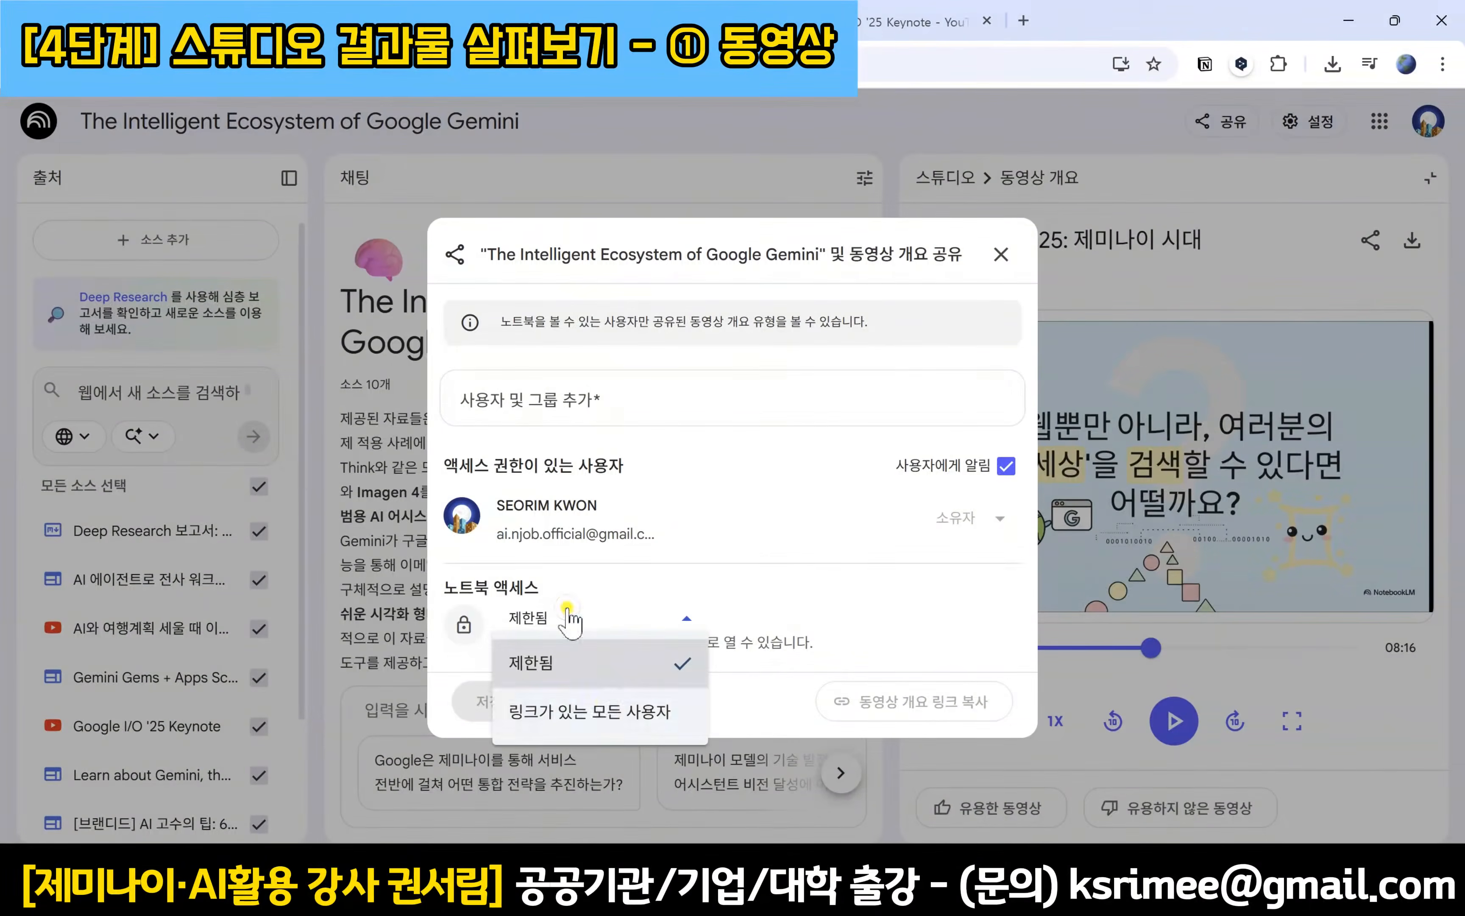
pyautogui.click(596, 714)
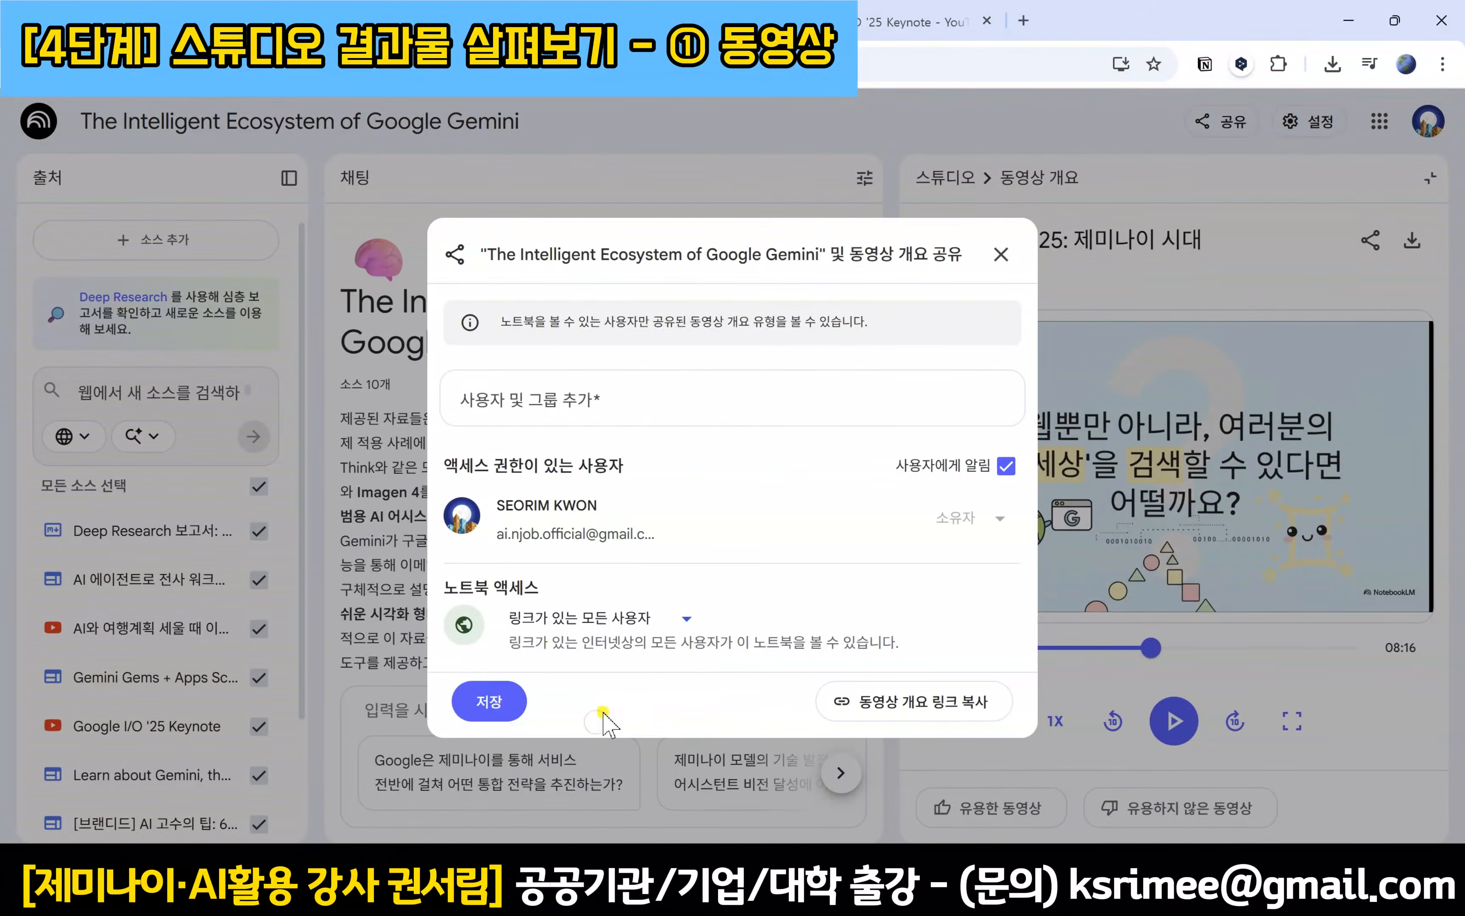
pyautogui.click(516, 701)
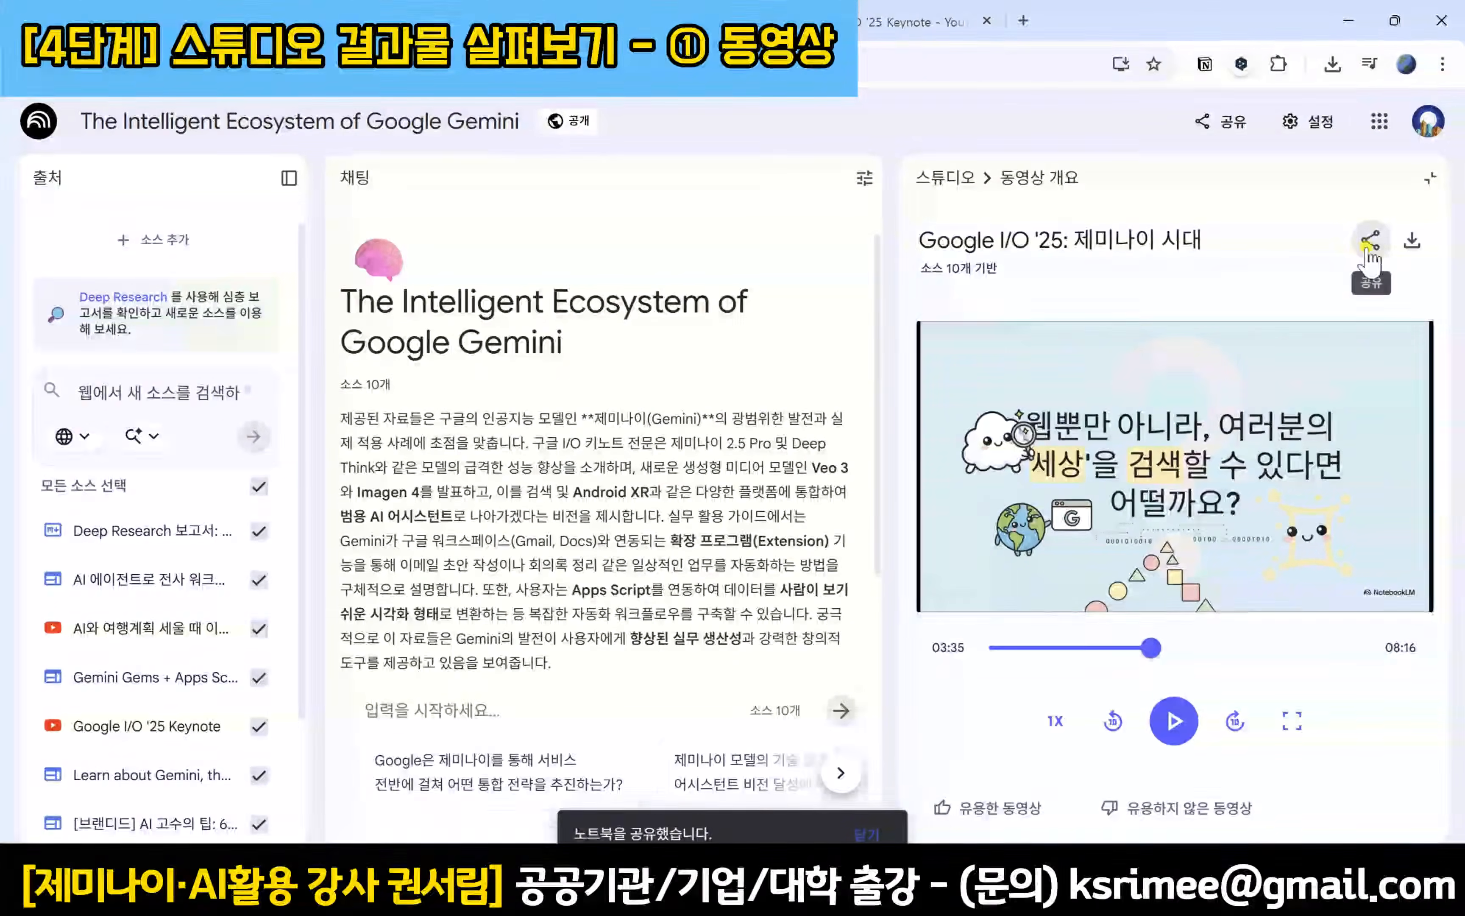
pyautogui.click(1368, 245)
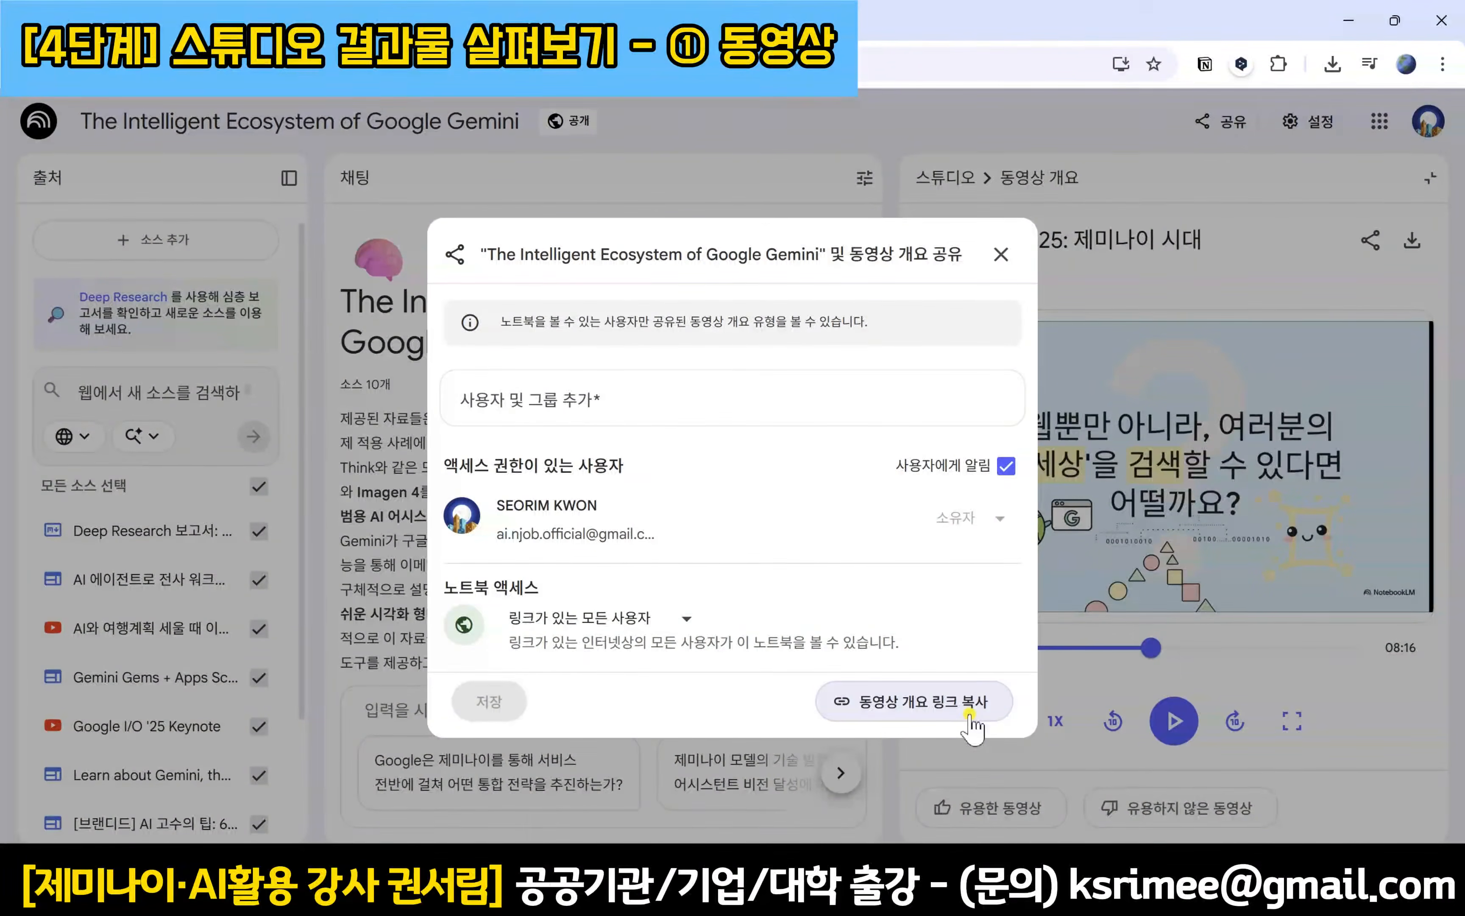
pyautogui.click(1001, 255)
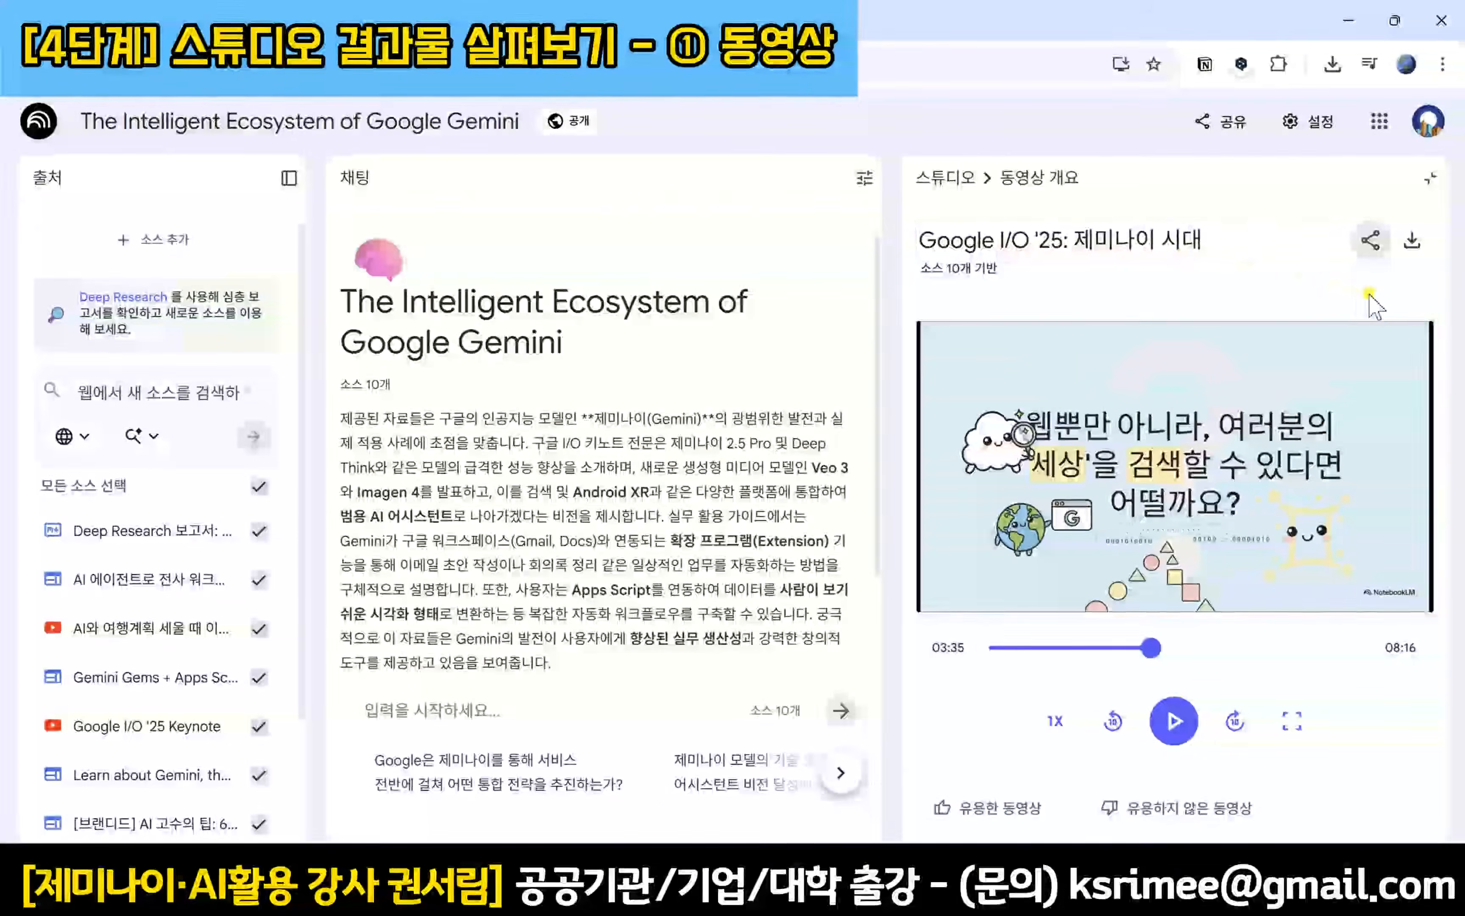
pyautogui.click(1414, 254)
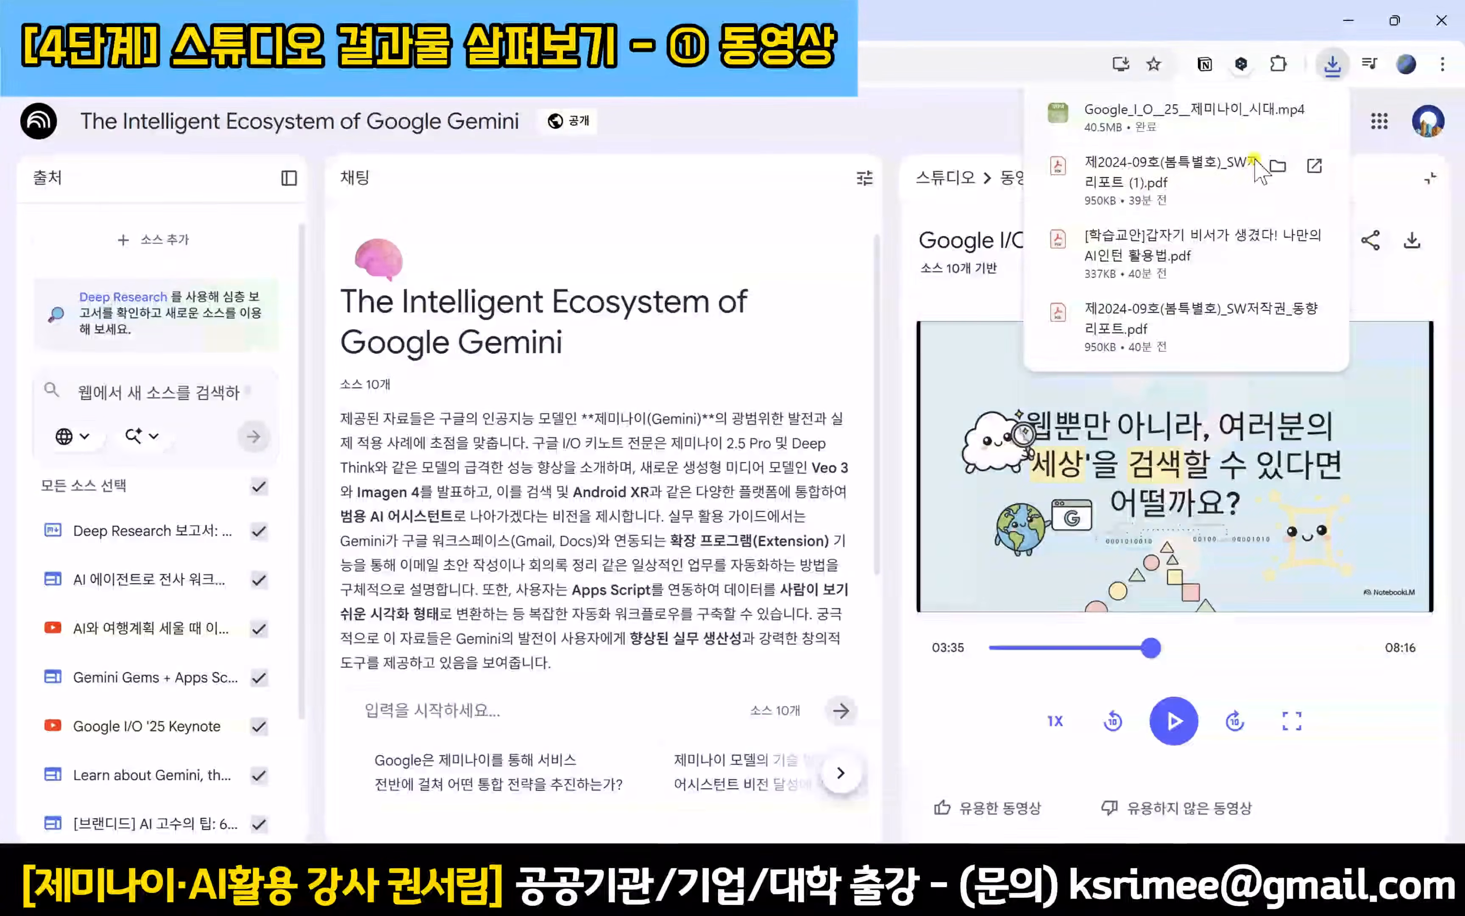
# Step: Play the downloaded video Google_I_O__25__제미나이_시대.mp4 maximized, skip ahead to sample it, and return to the list of Studio outputs
pyautogui.click(1238, 121)
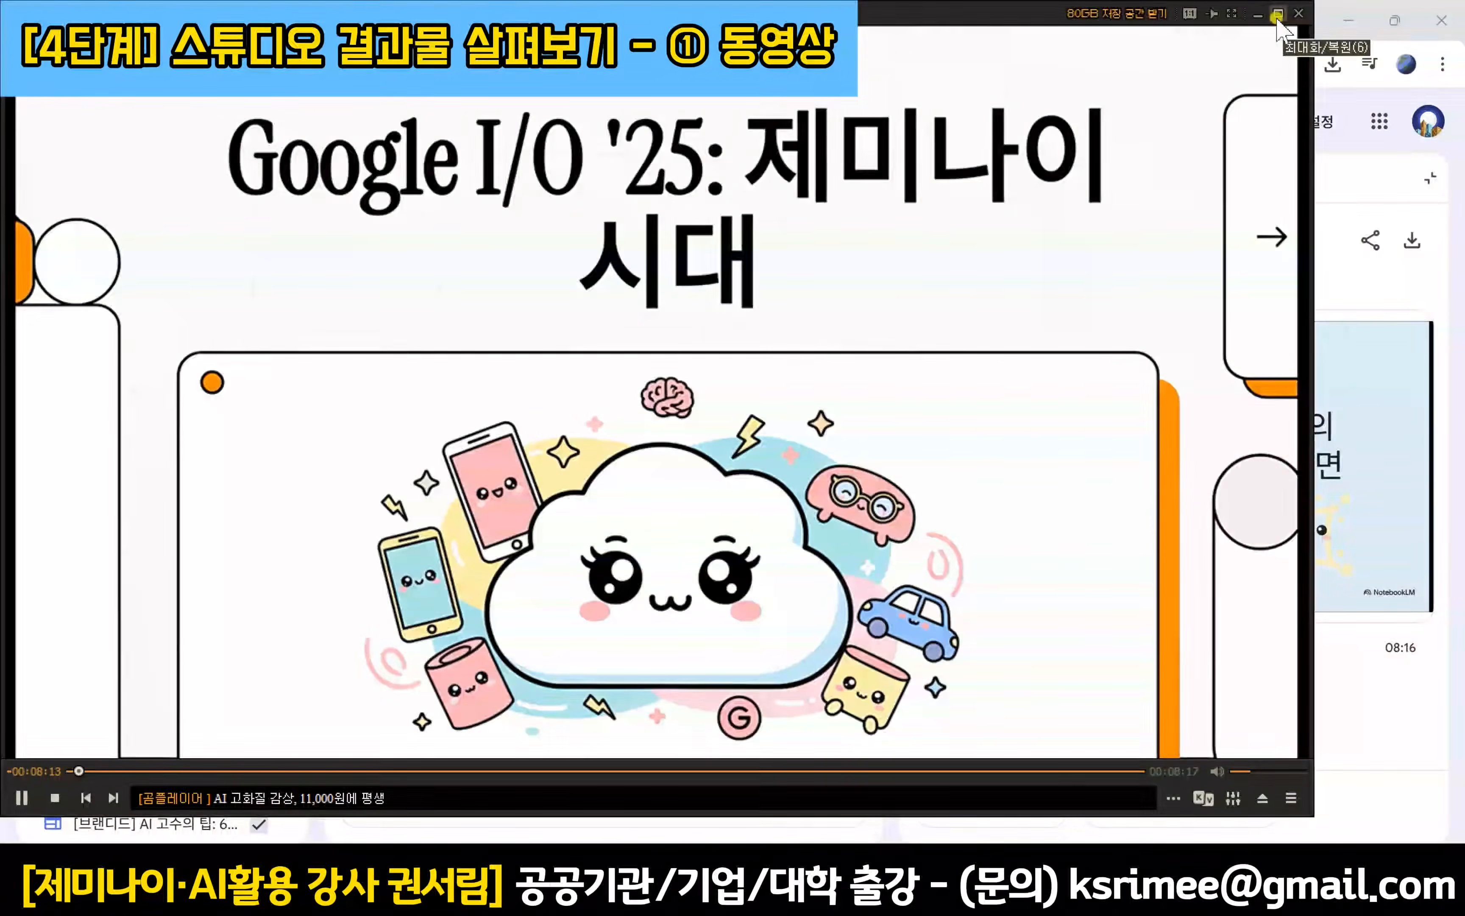
pyautogui.click(1278, 14)
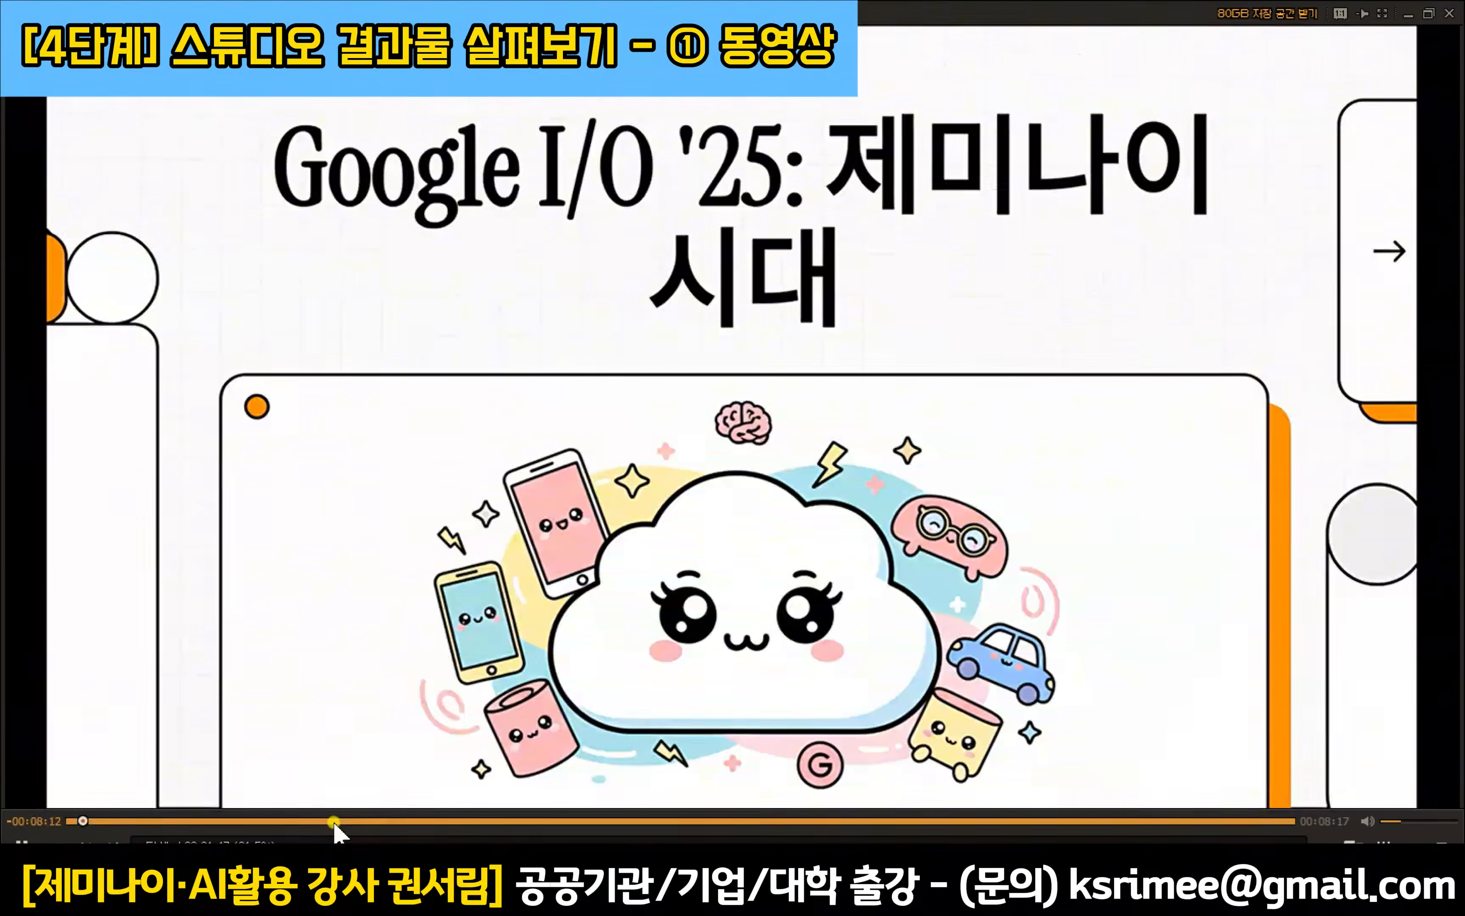
pyautogui.click(337, 821)
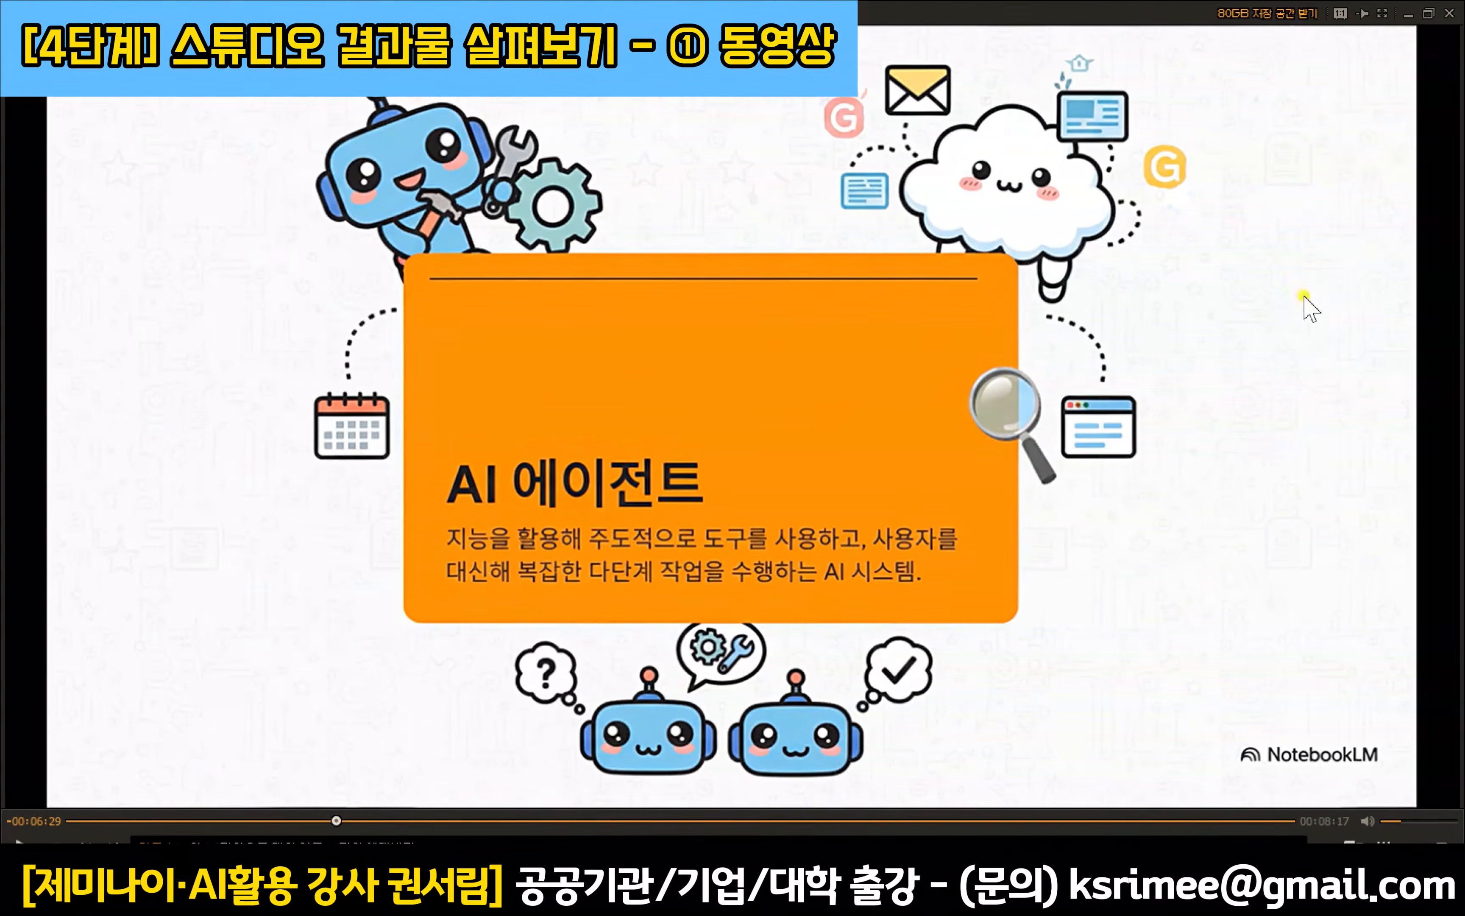
pyautogui.click(1449, 13)
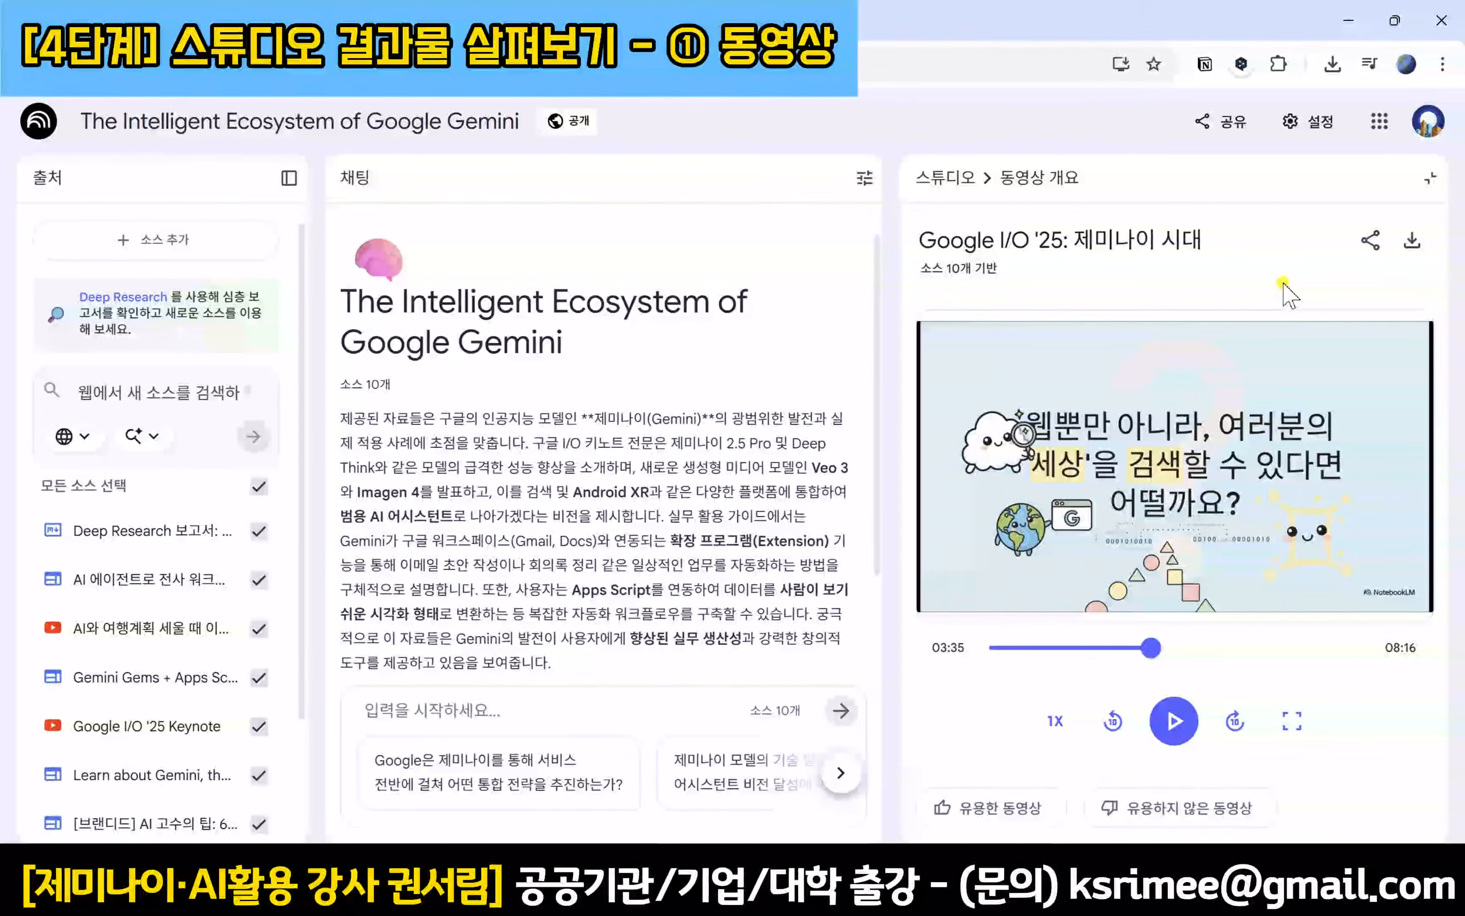
pyautogui.click(1427, 183)
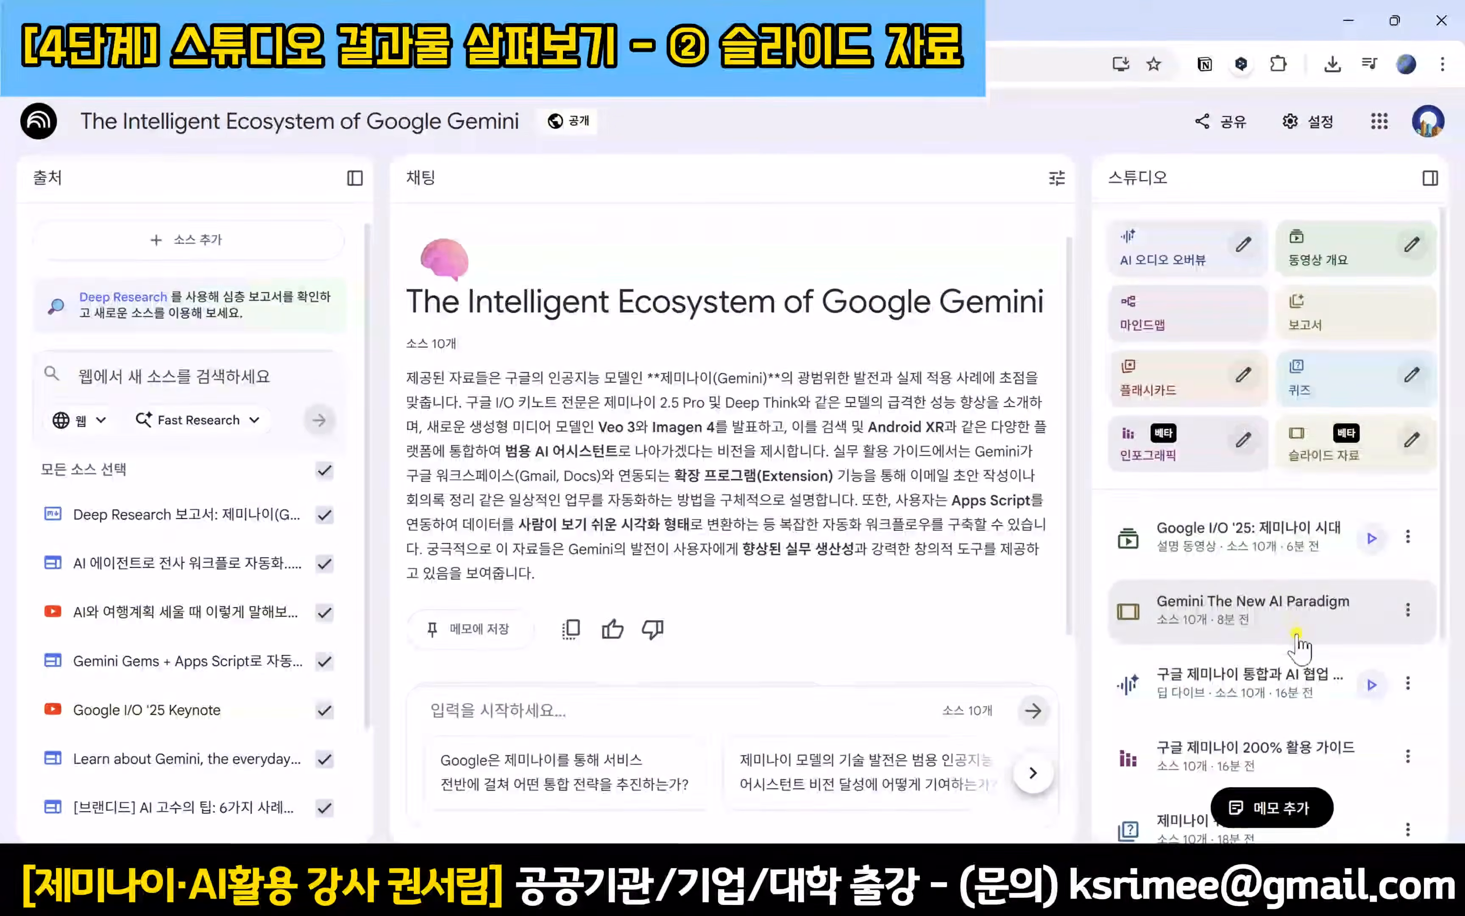
# Step: Open the slide deck Gemini The New AI Paradigm from the Studio outputs and expand it into the large viewer
pyautogui.scroll(-3, 1293, 633)
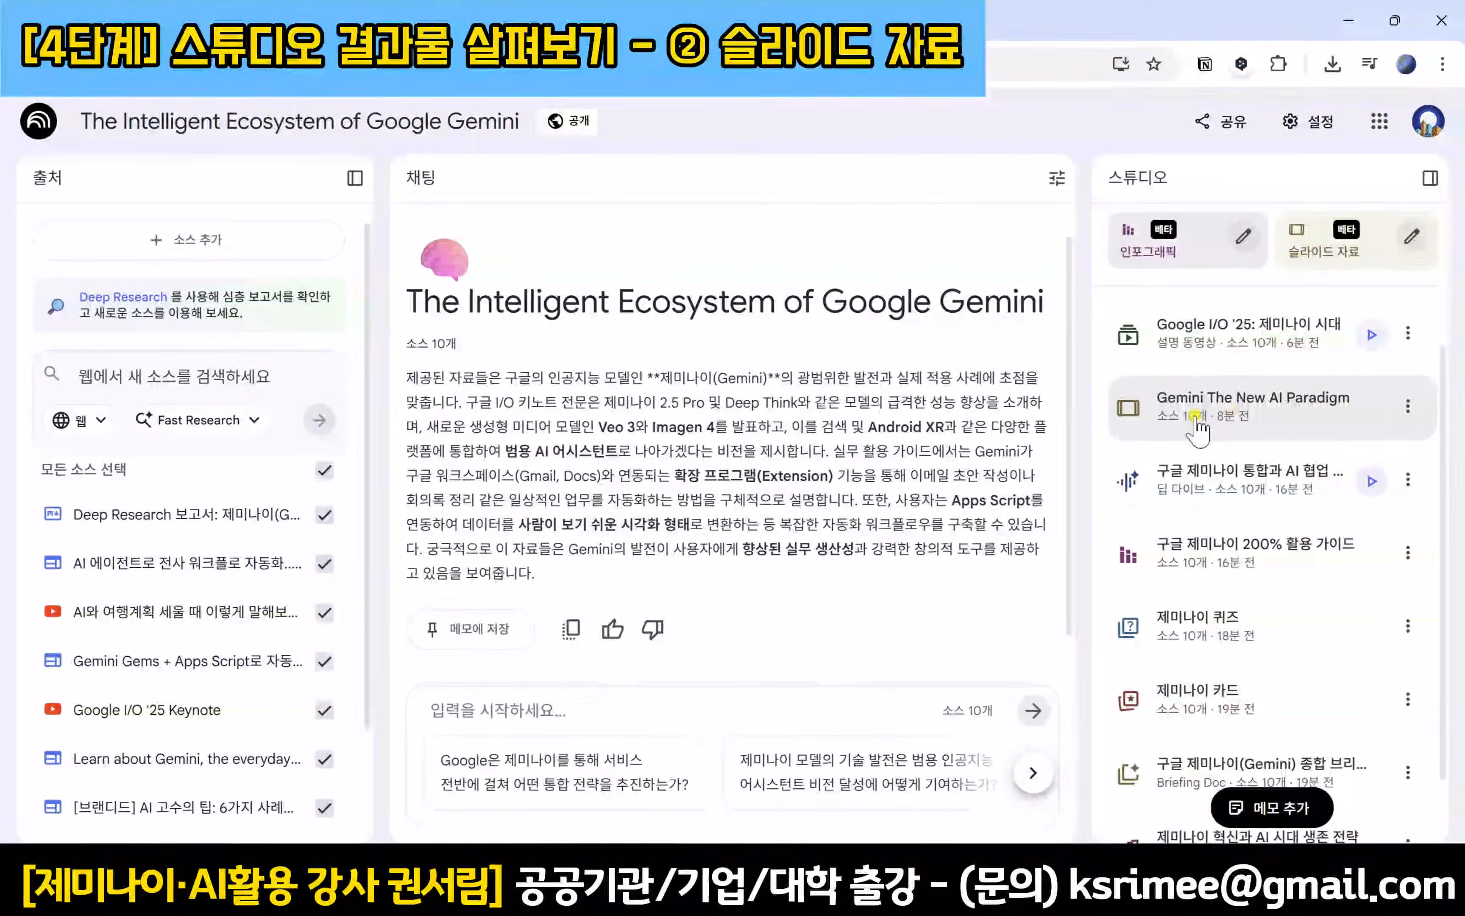
pyautogui.scroll(2, 1129, 514)
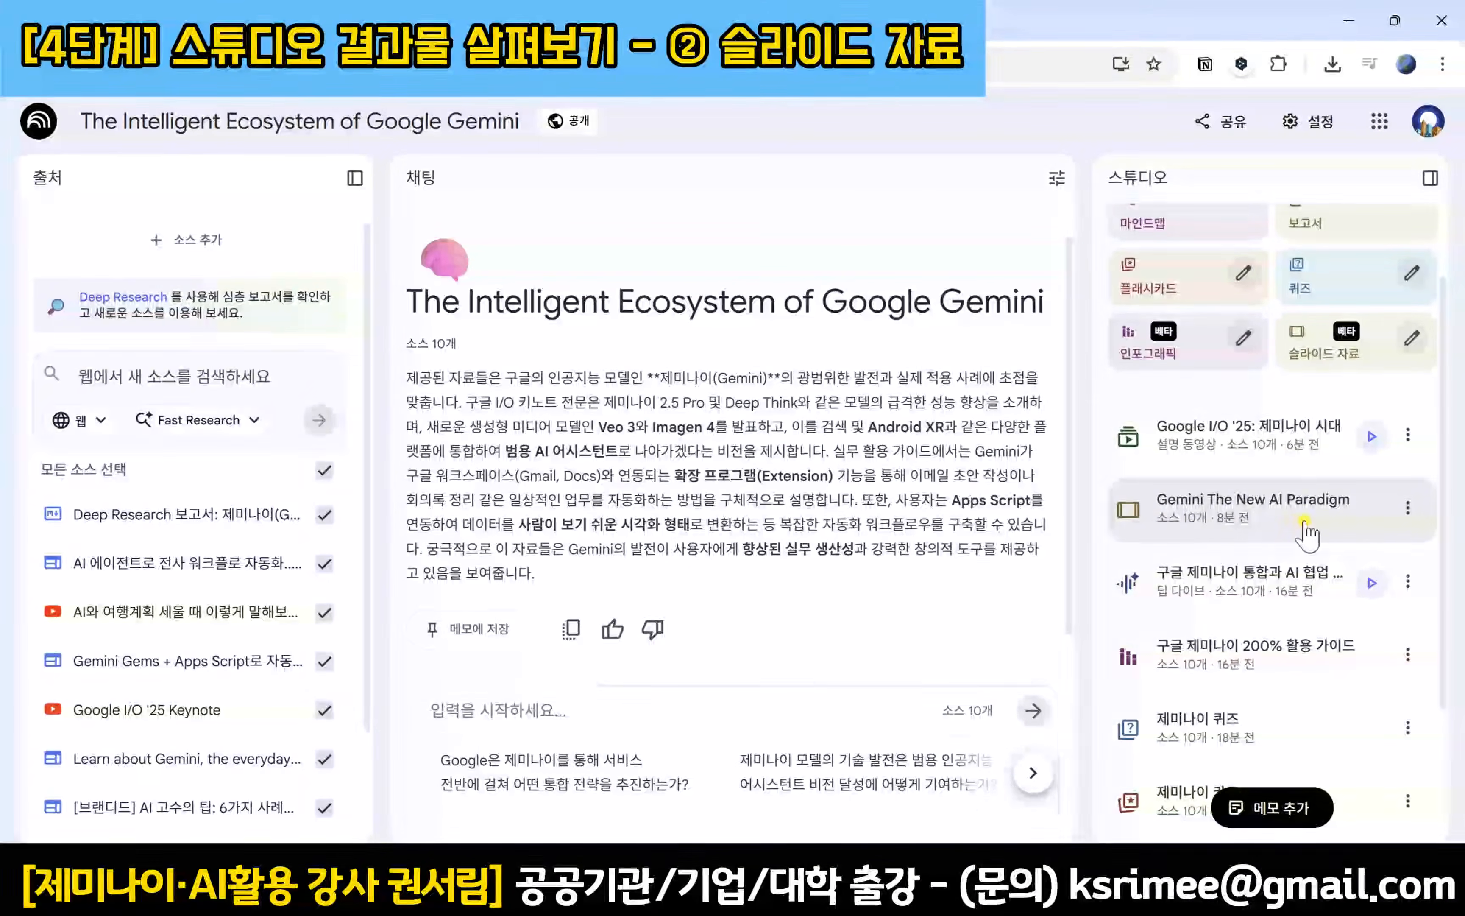
pyautogui.click(1329, 522)
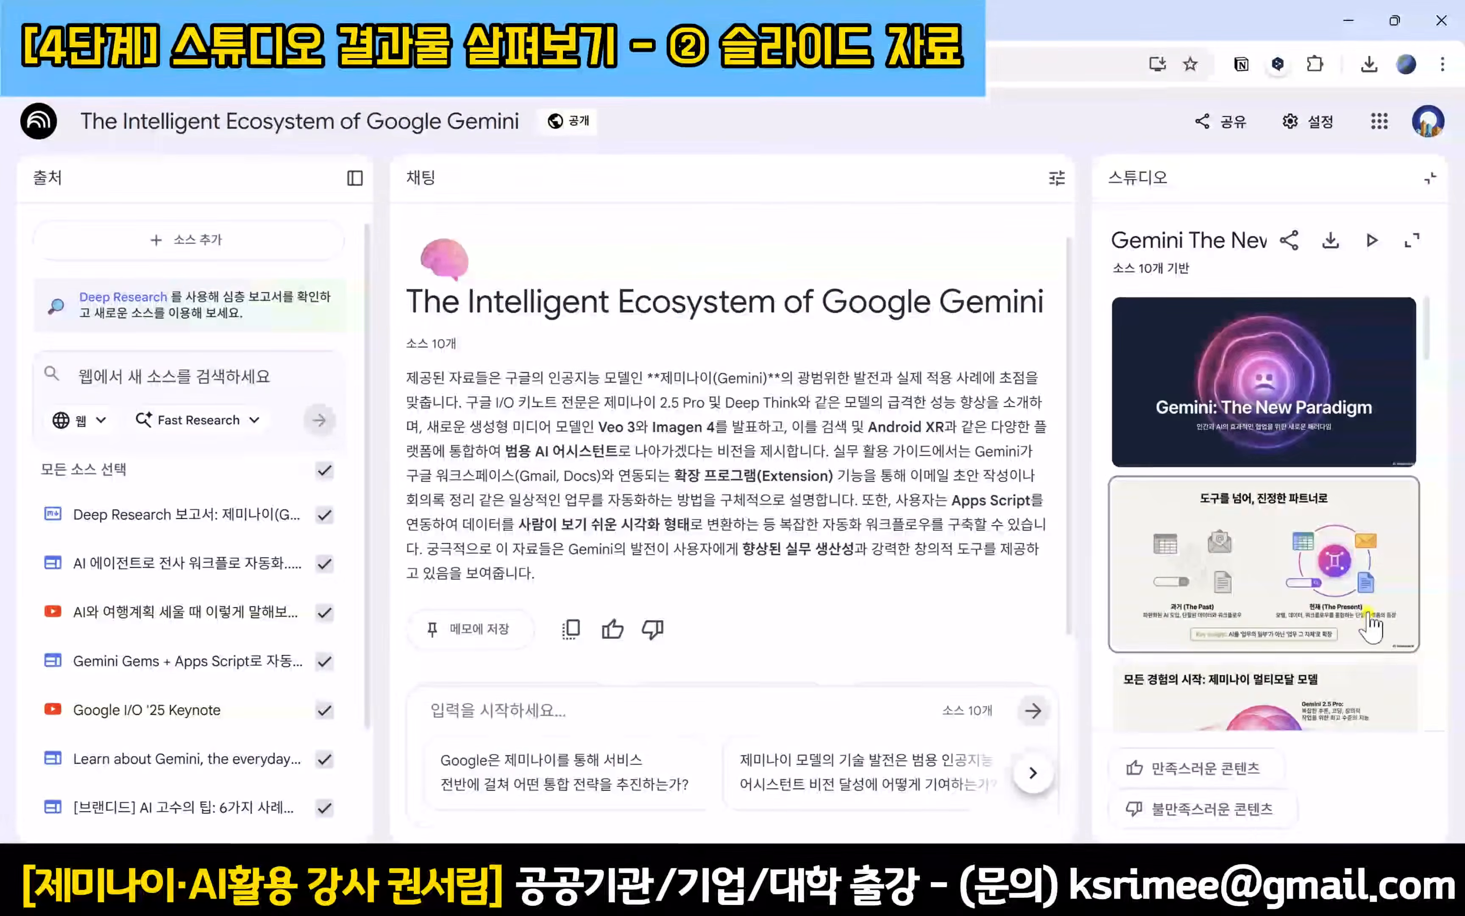
pyautogui.scroll(-5, 1362, 615)
pyautogui.scroll(5, 1363, 615)
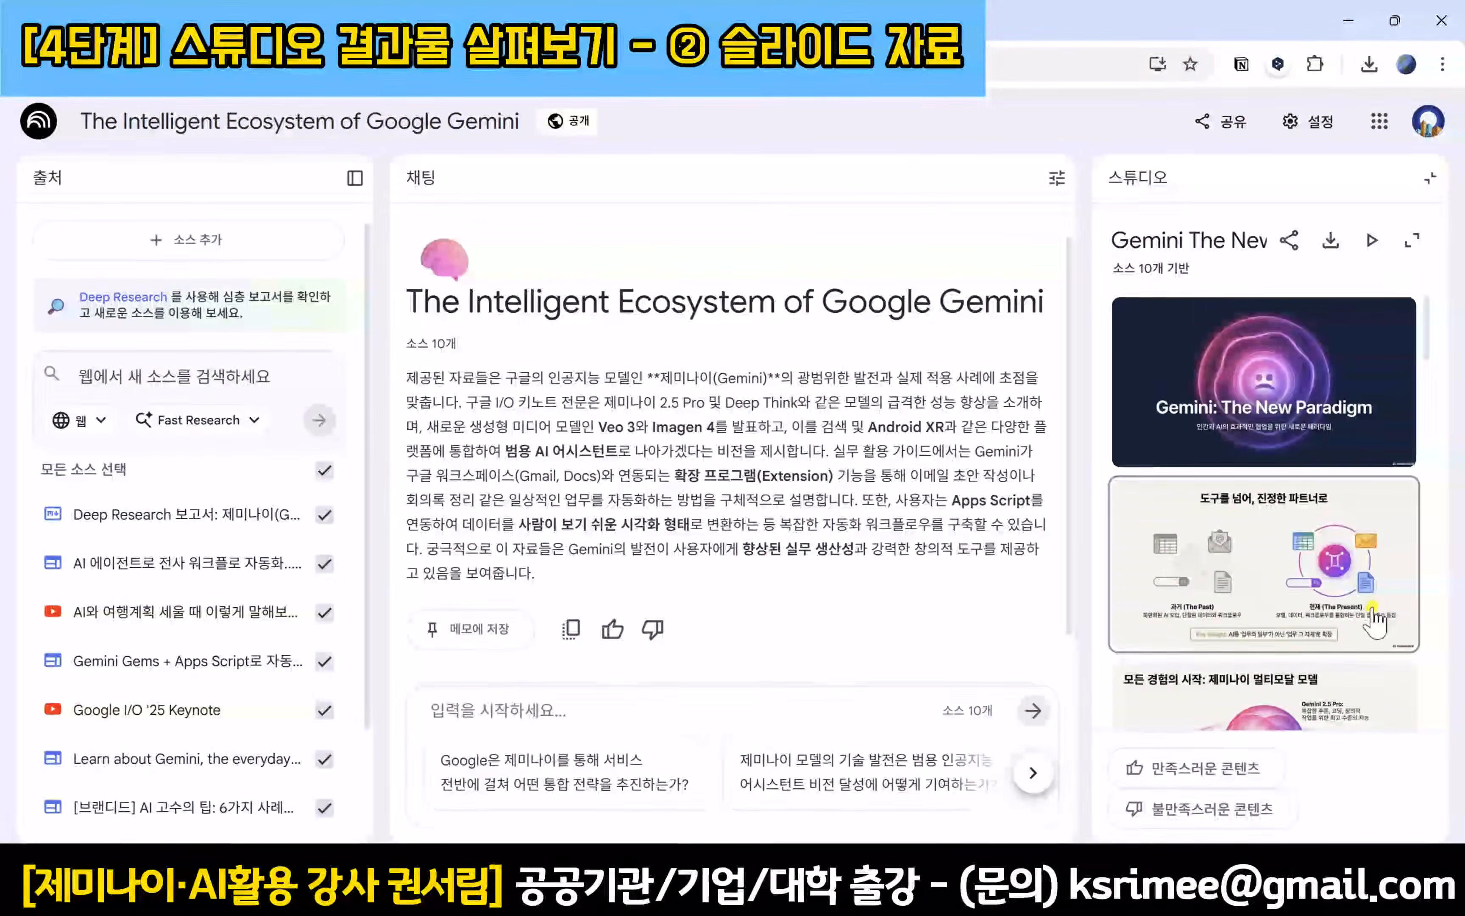
pyautogui.click(1417, 243)
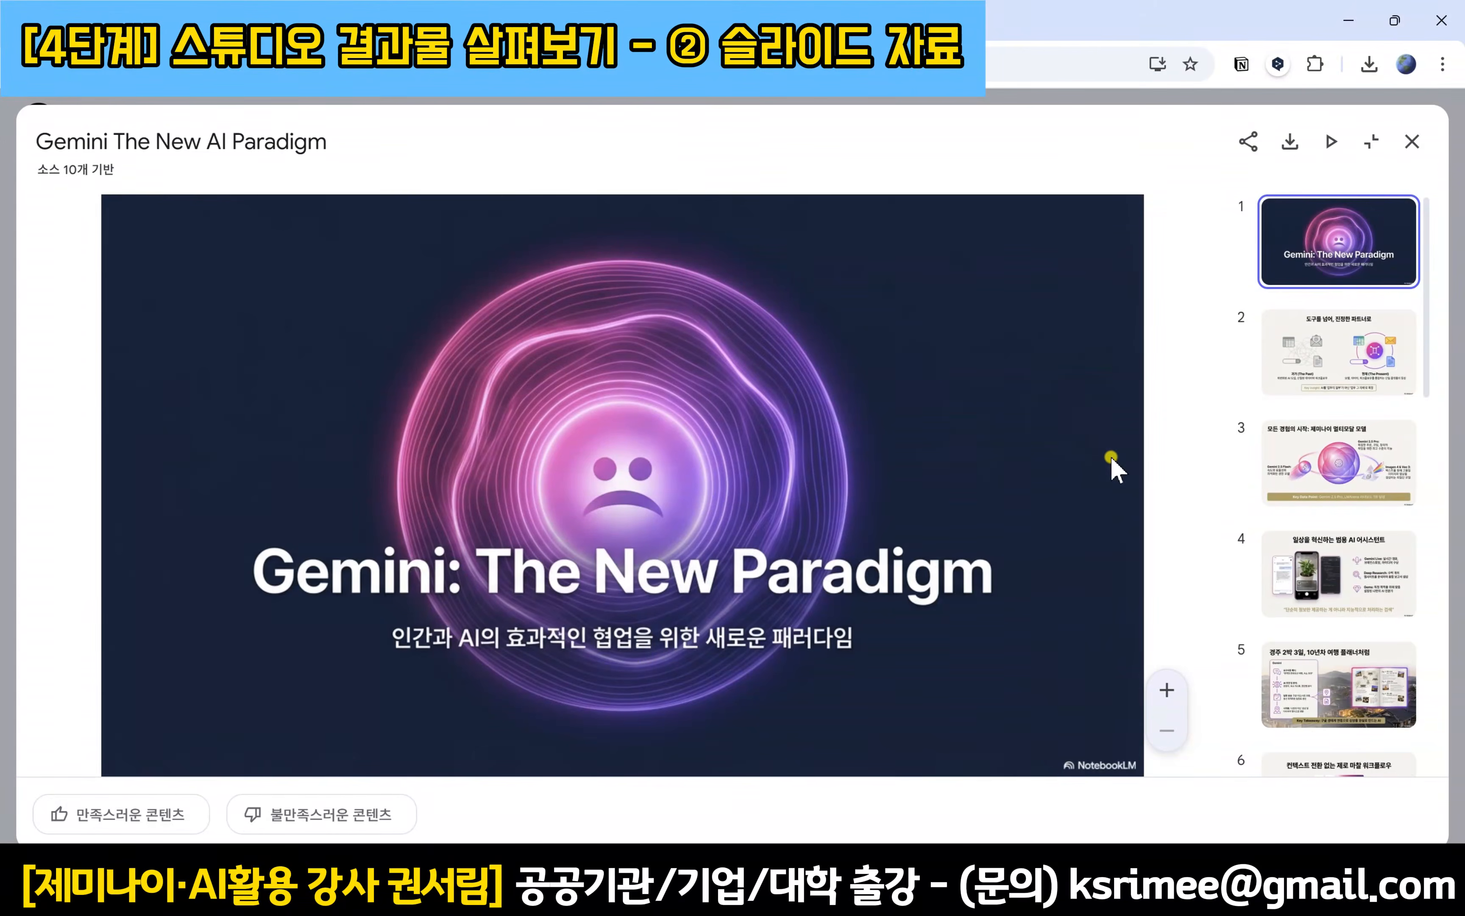
# Step: Page through the slide deck from slide 2 to the closing slide 15, examining the layout and content
pyautogui.click(1357, 370)
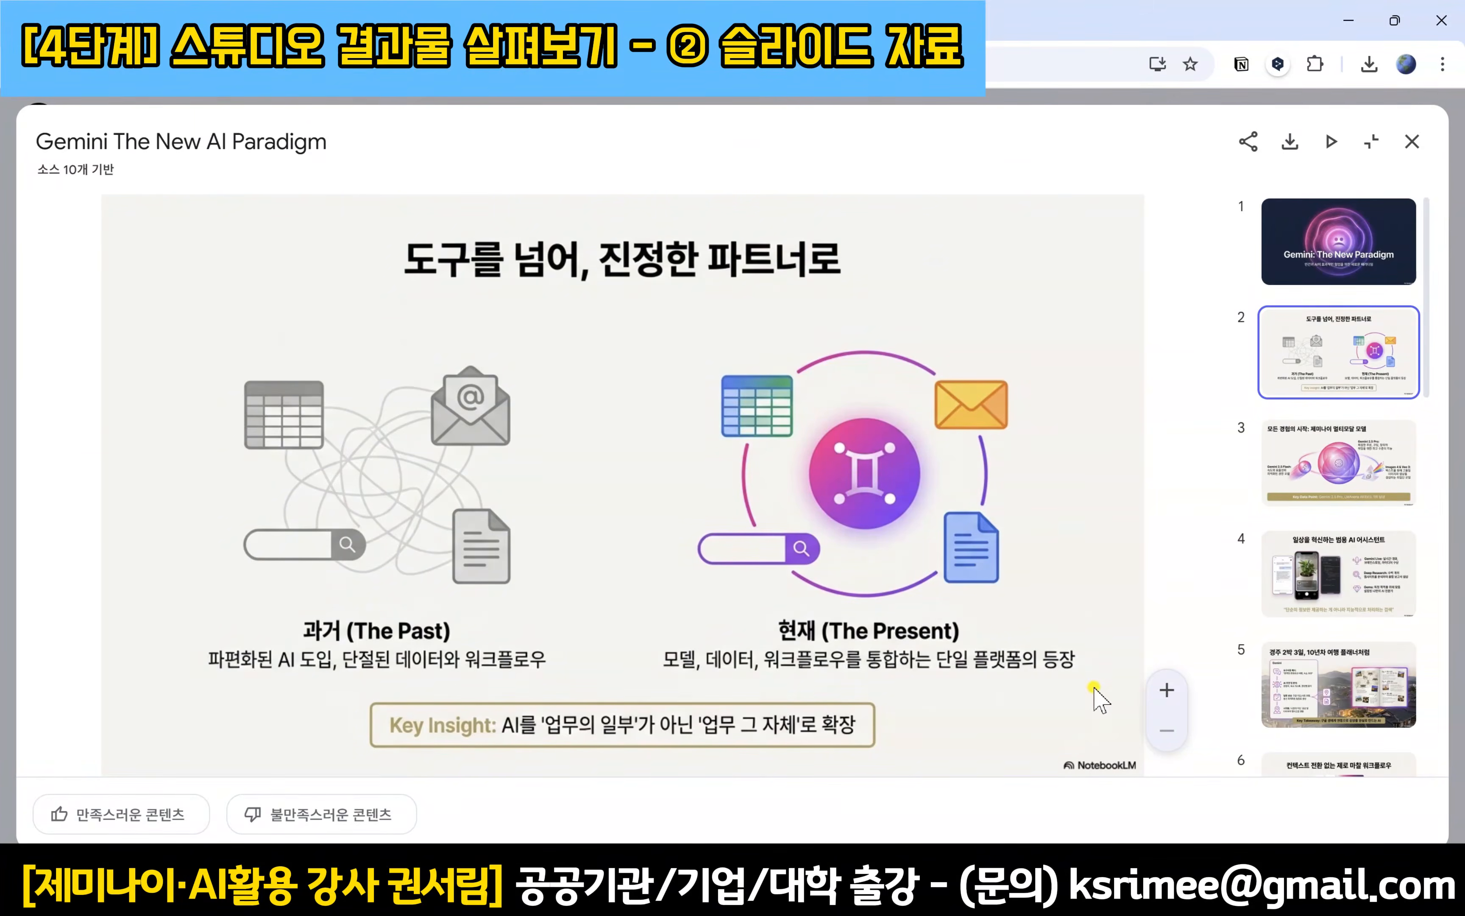
pyautogui.click(1372, 470)
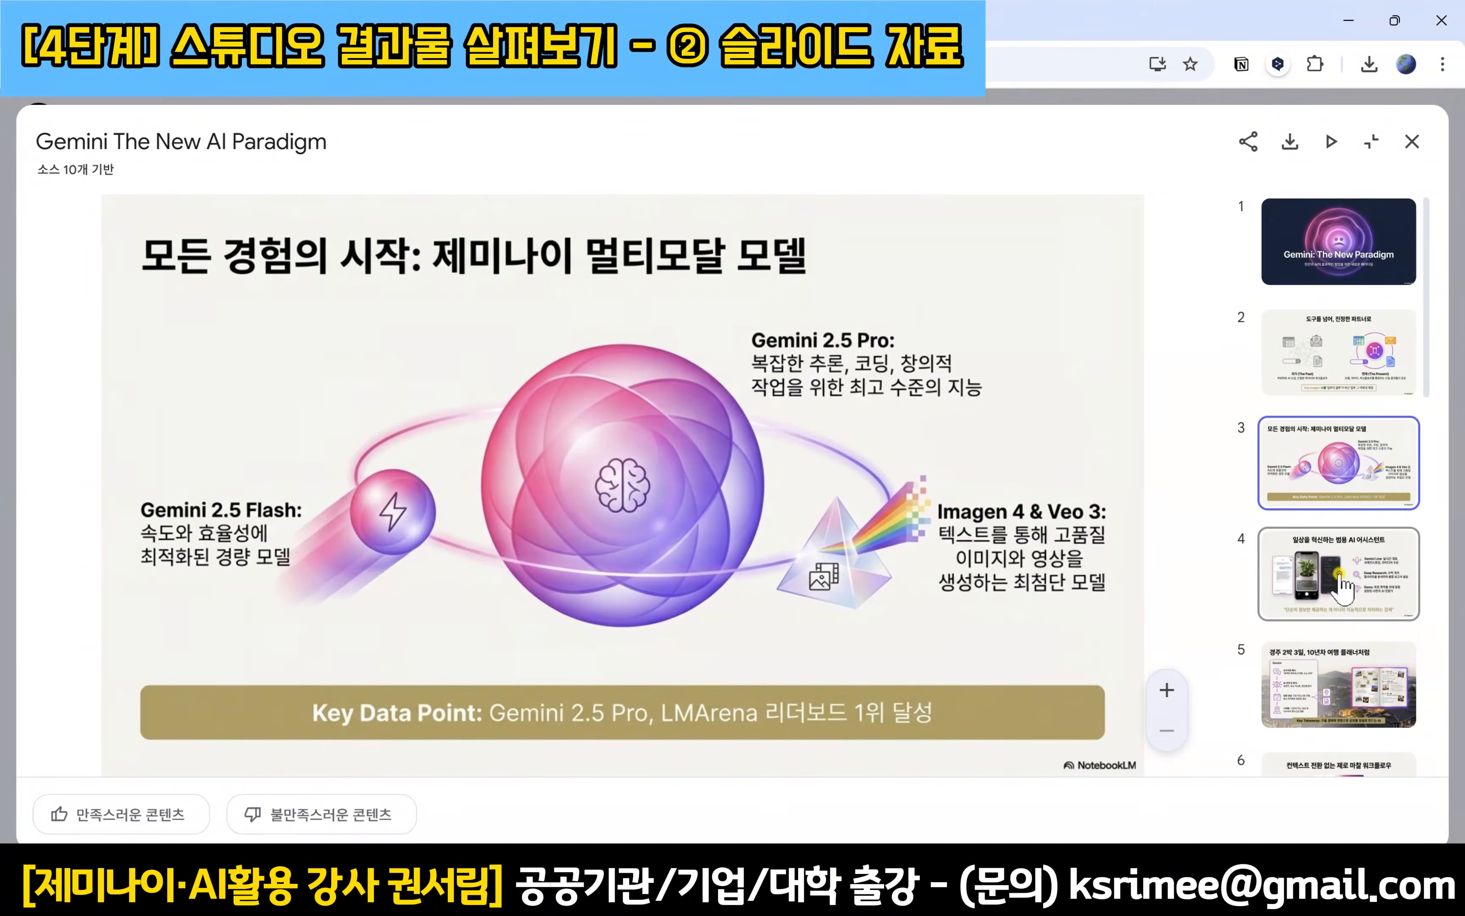
pyautogui.click(1332, 609)
pyautogui.click(1391, 567)
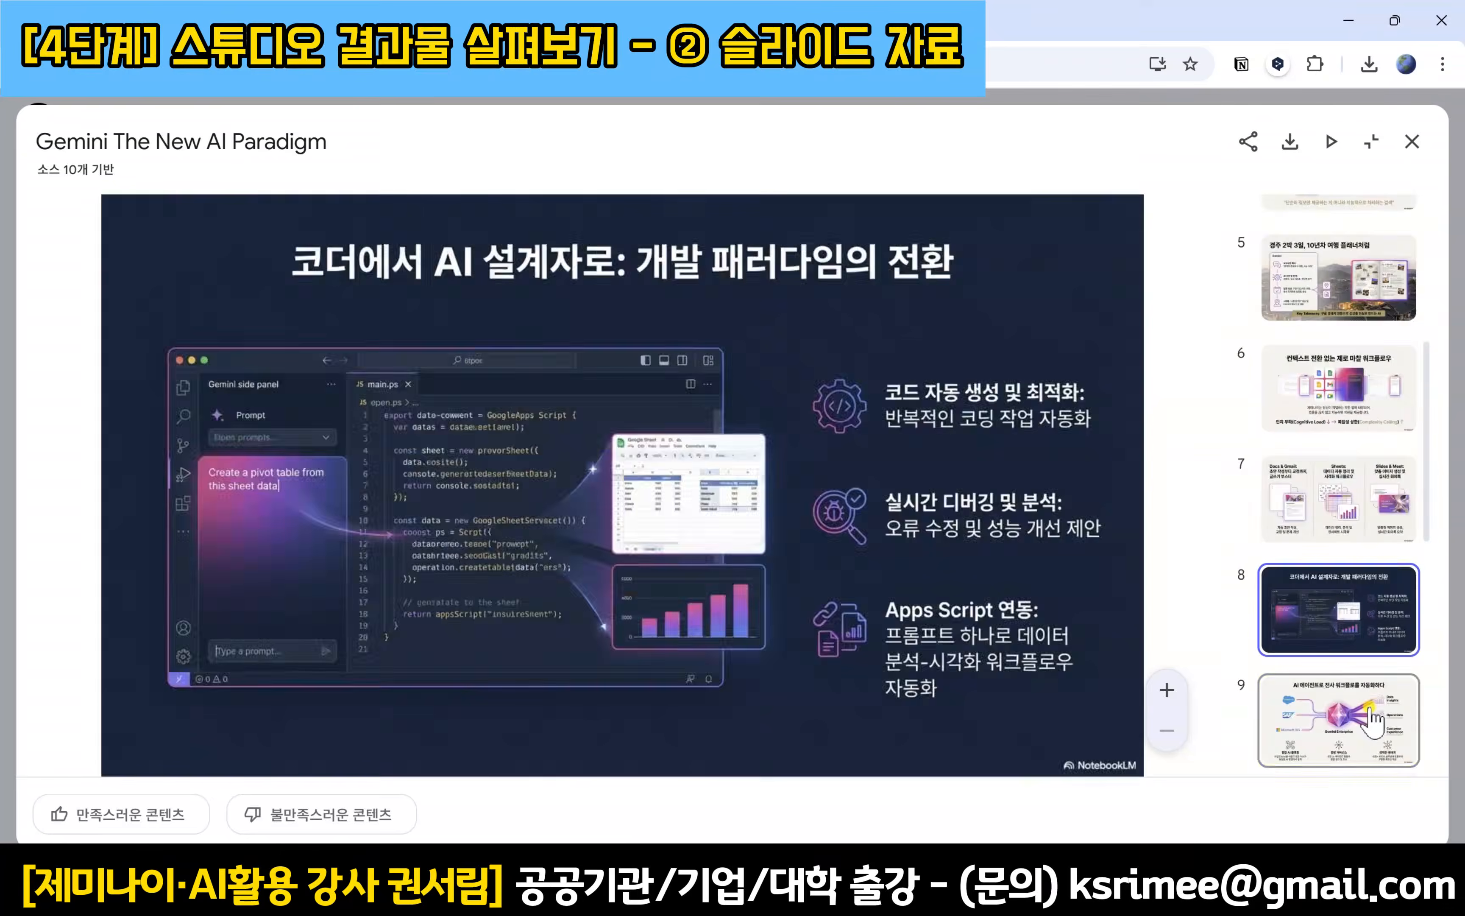
pyautogui.click(1375, 715)
pyautogui.scroll(-4, 1387, 679)
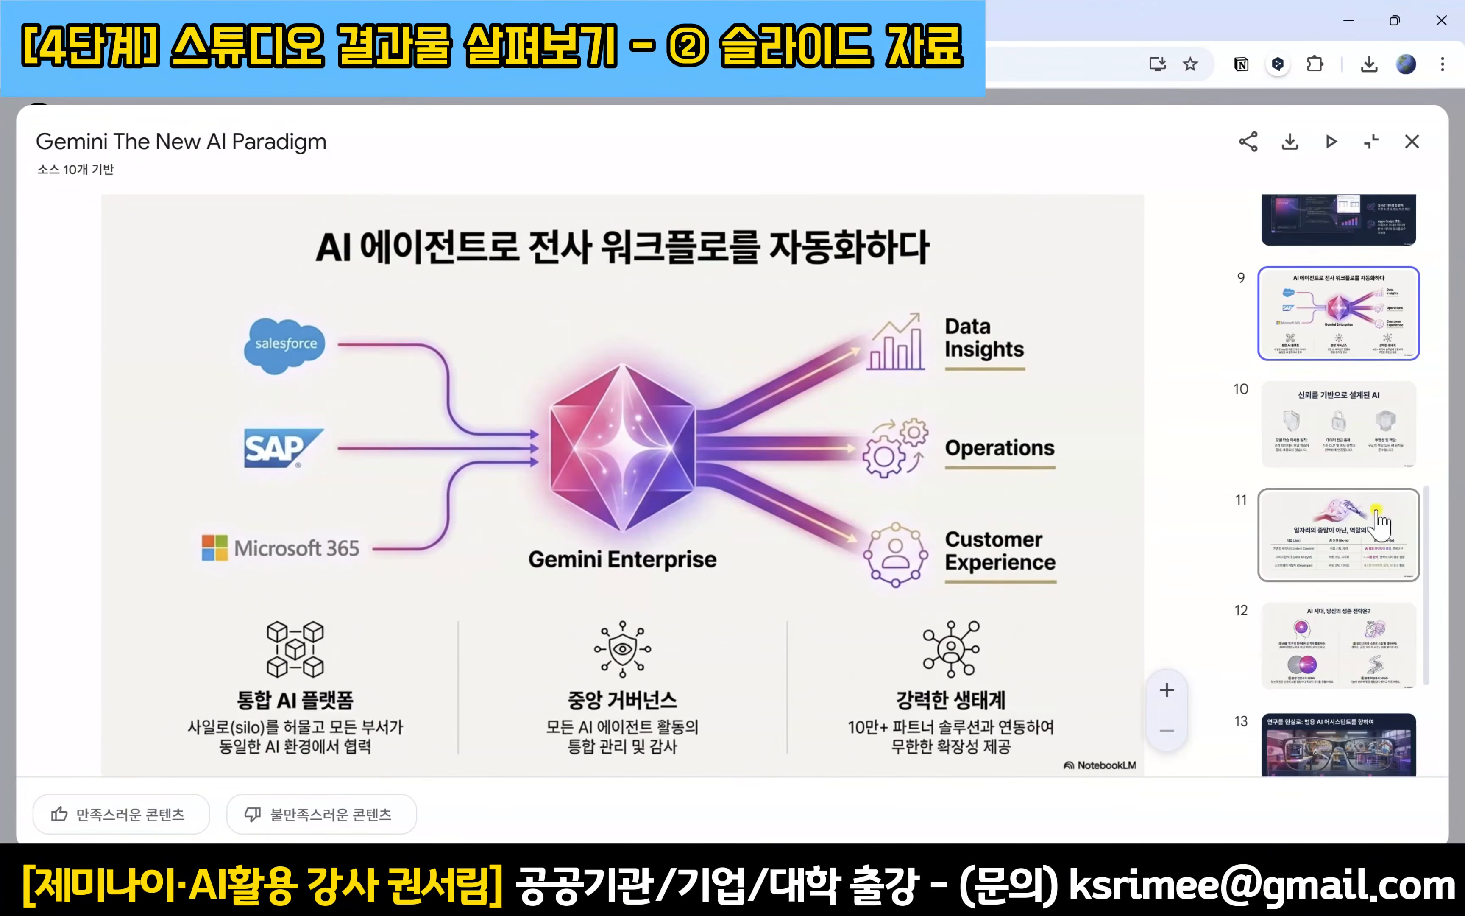
pyautogui.press('Right')
pyautogui.click(1360, 573)
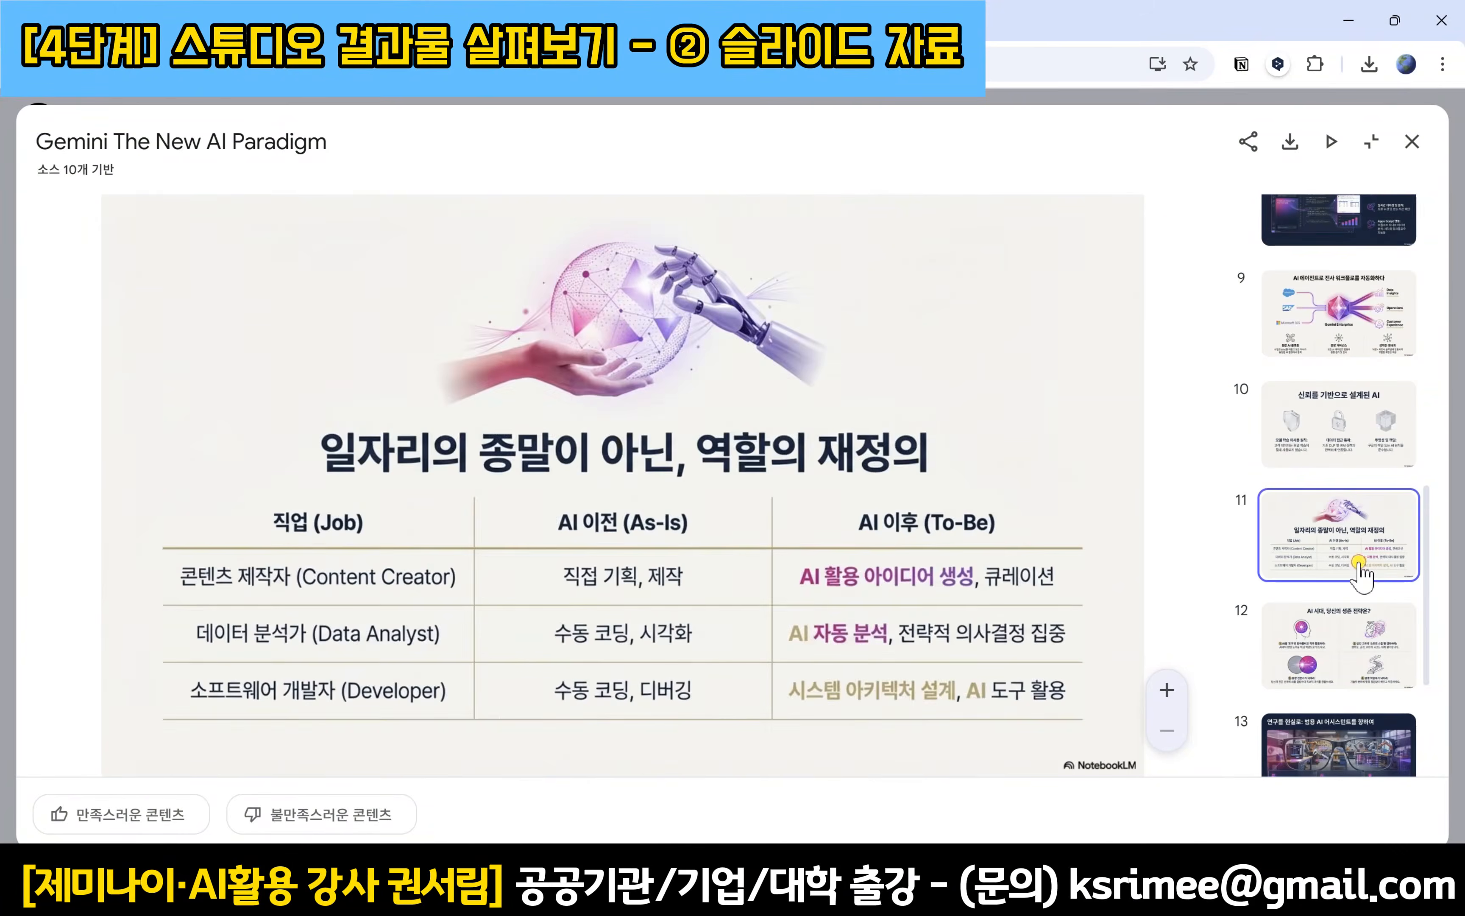
pyautogui.click(1358, 661)
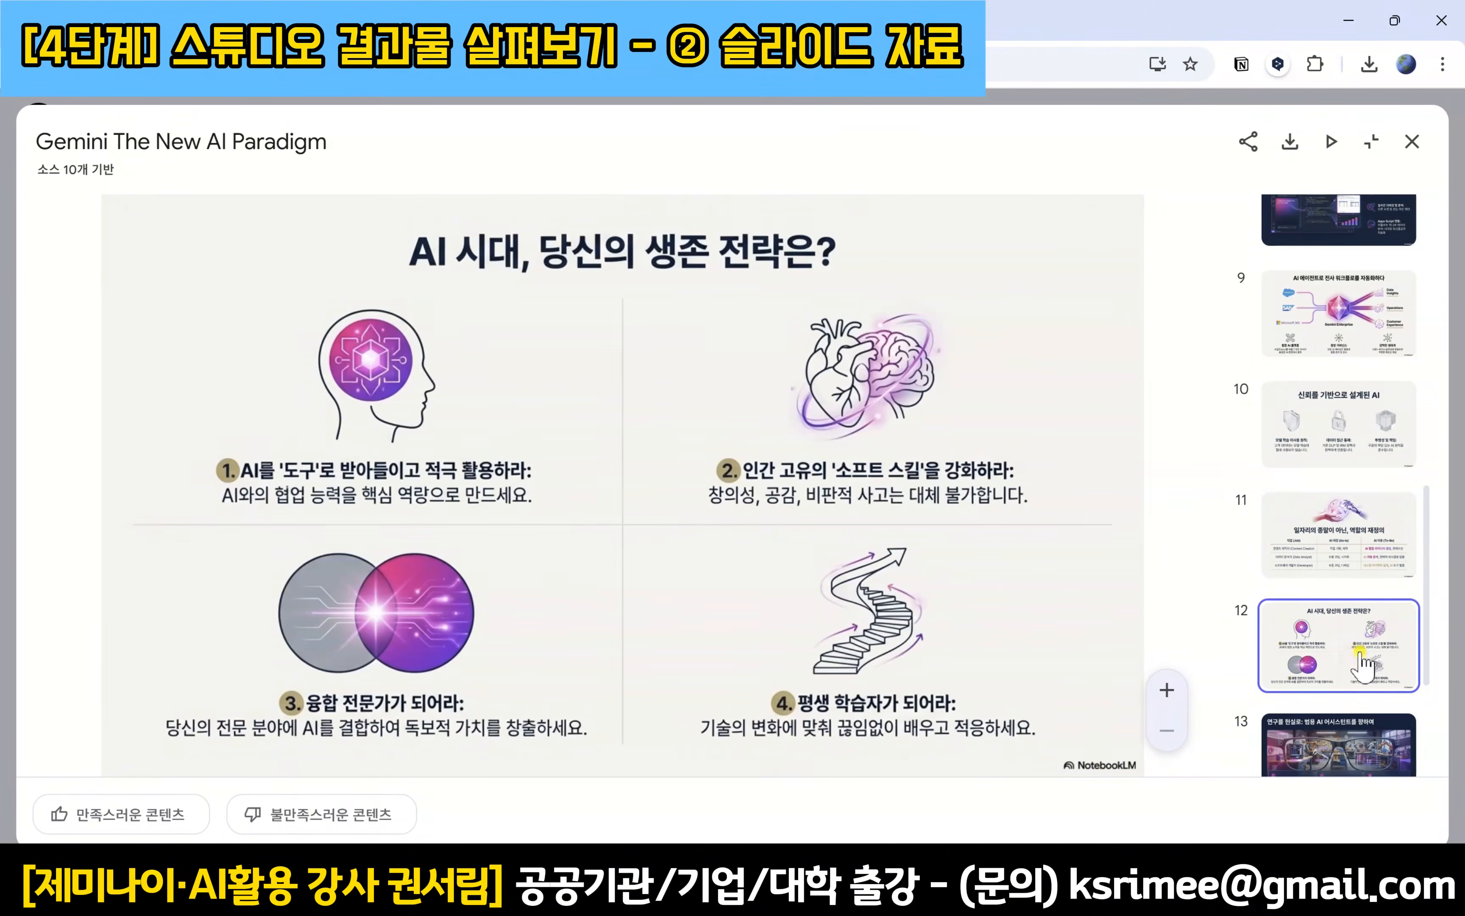
pyautogui.click(1345, 750)
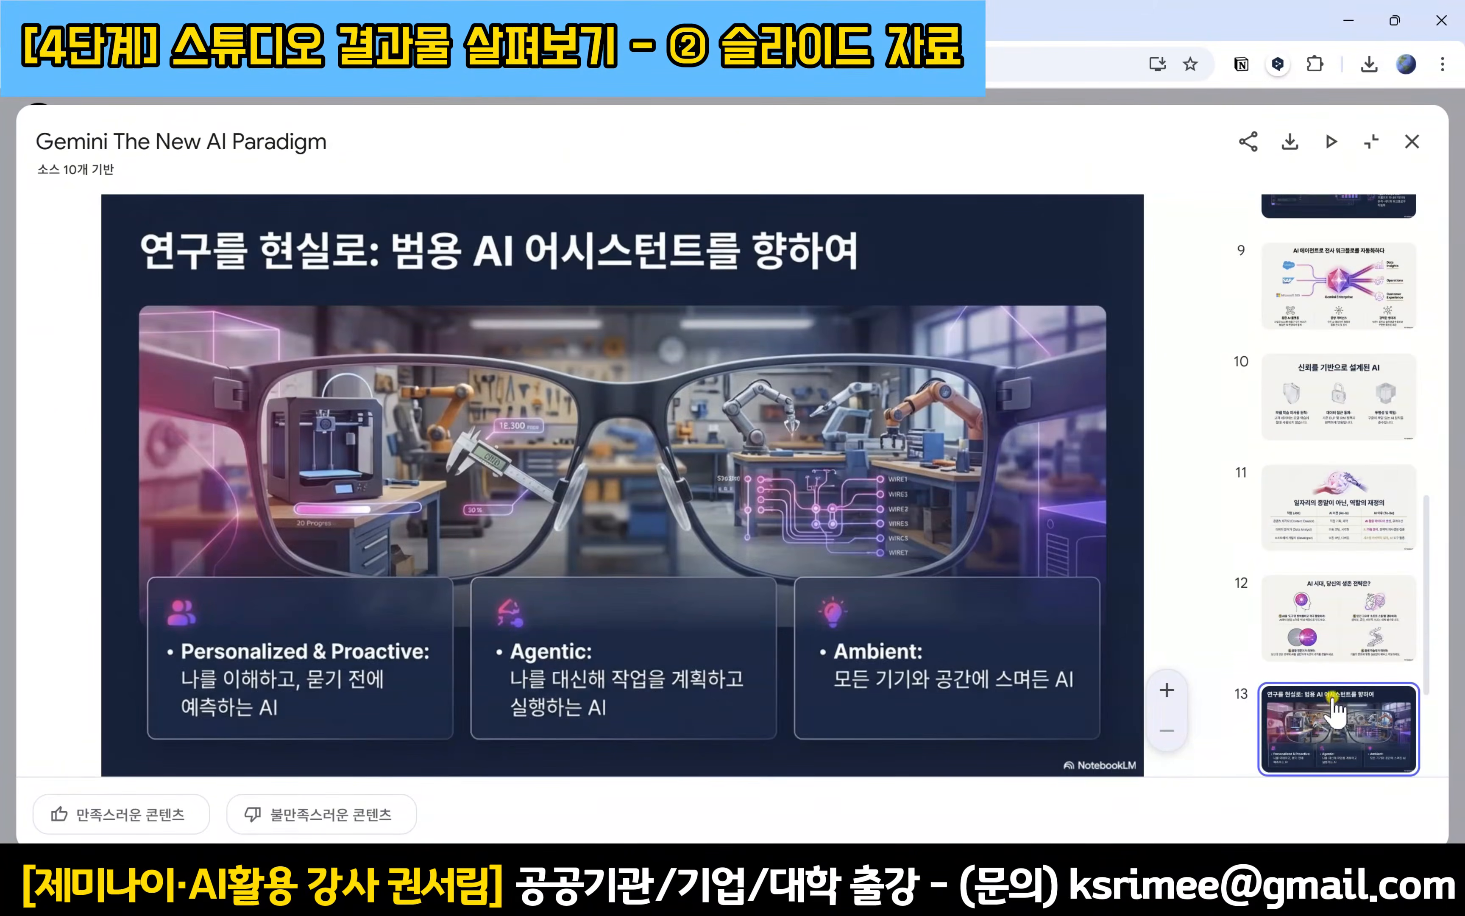
pyautogui.scroll(-3, 1326, 696)
pyautogui.click(1327, 662)
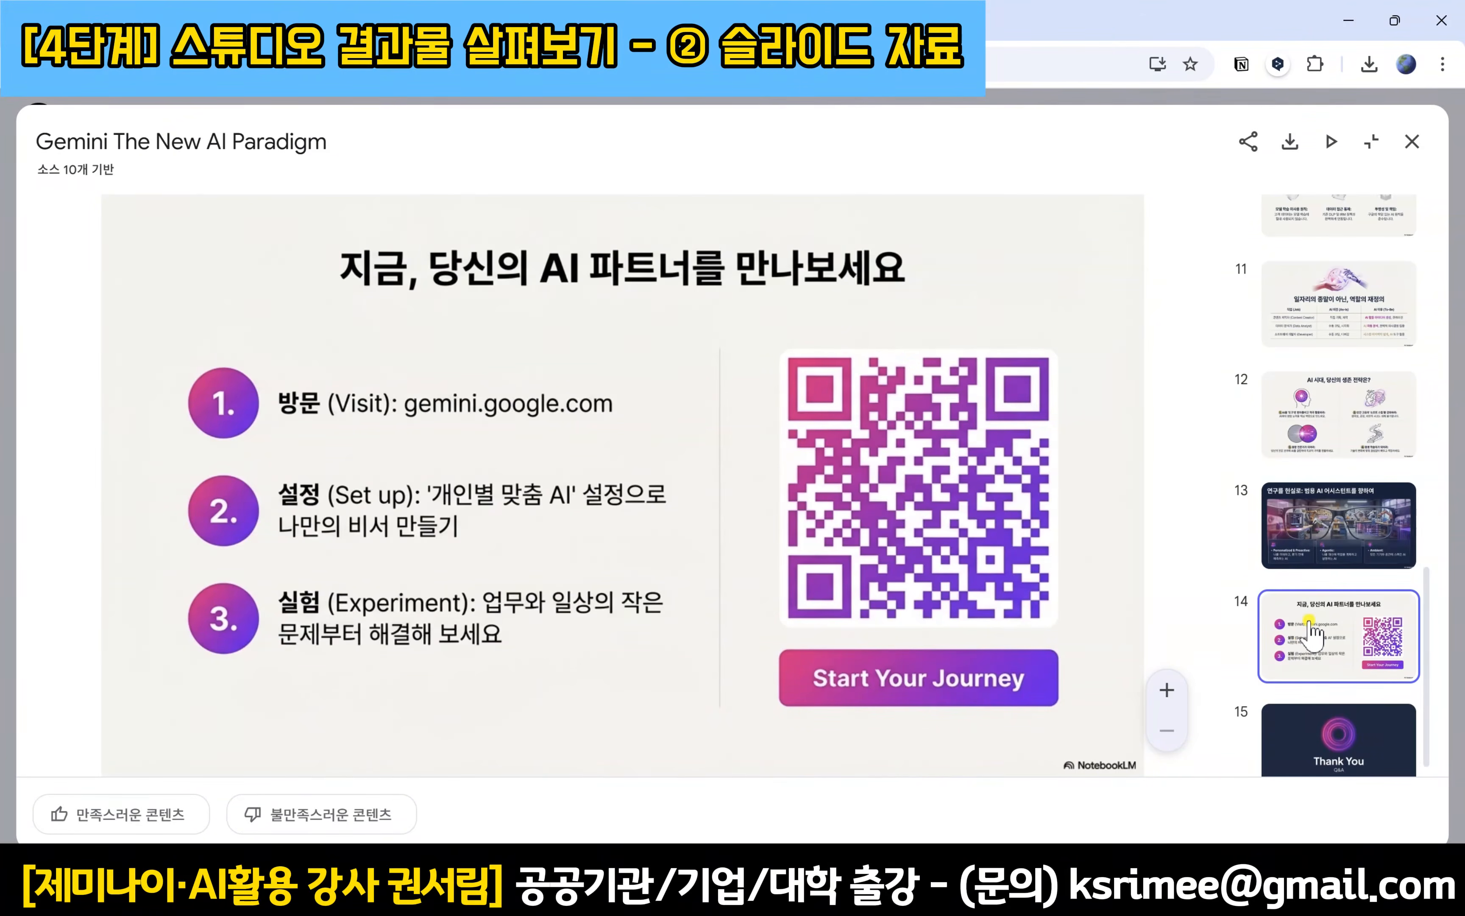
pyautogui.scroll(-1, 1308, 622)
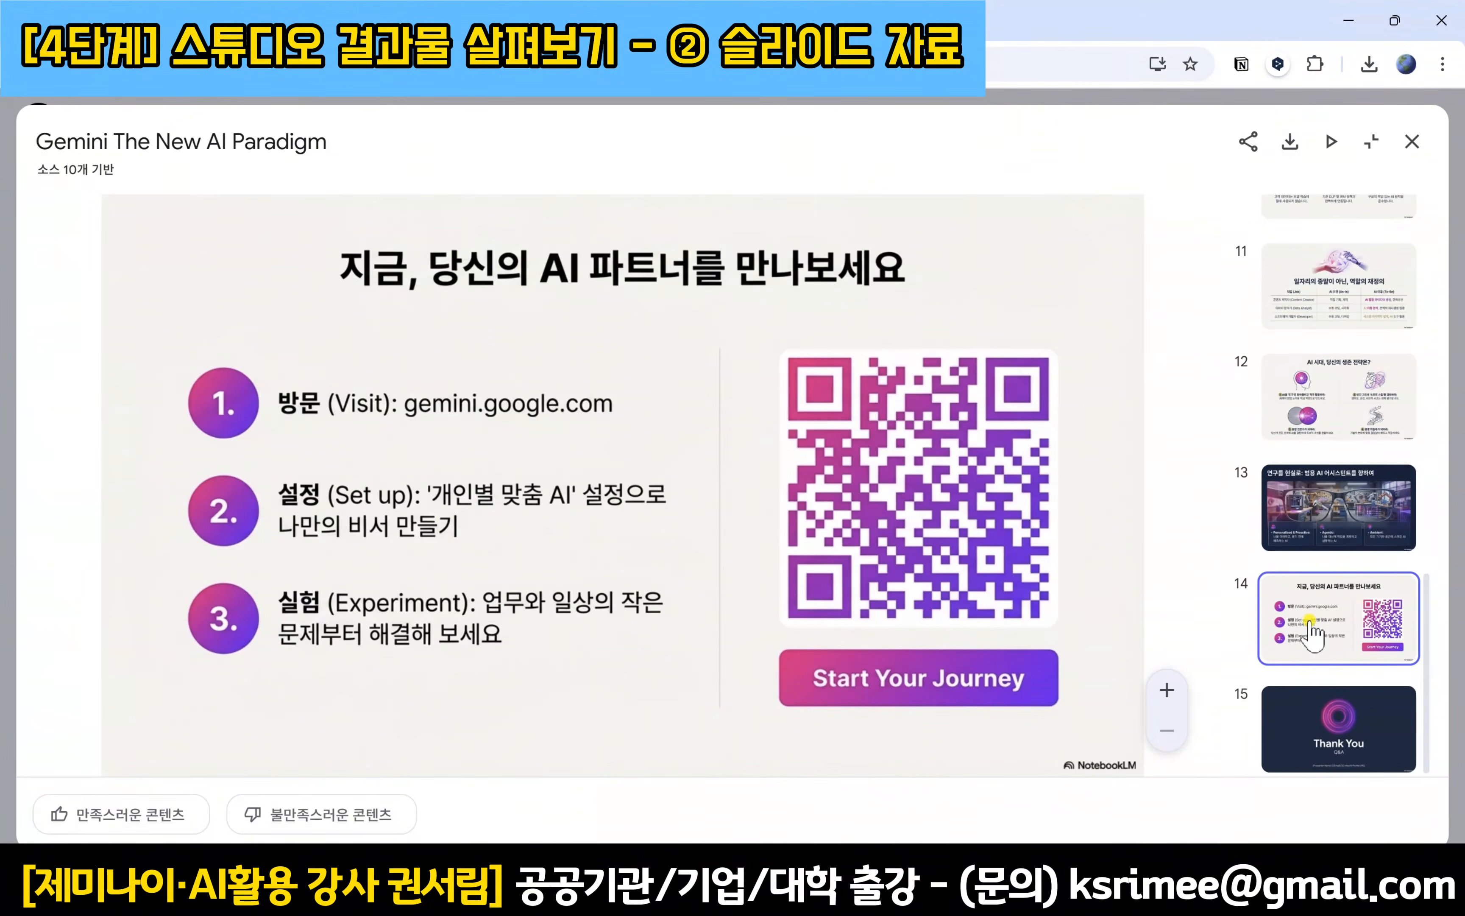
pyautogui.click(1370, 753)
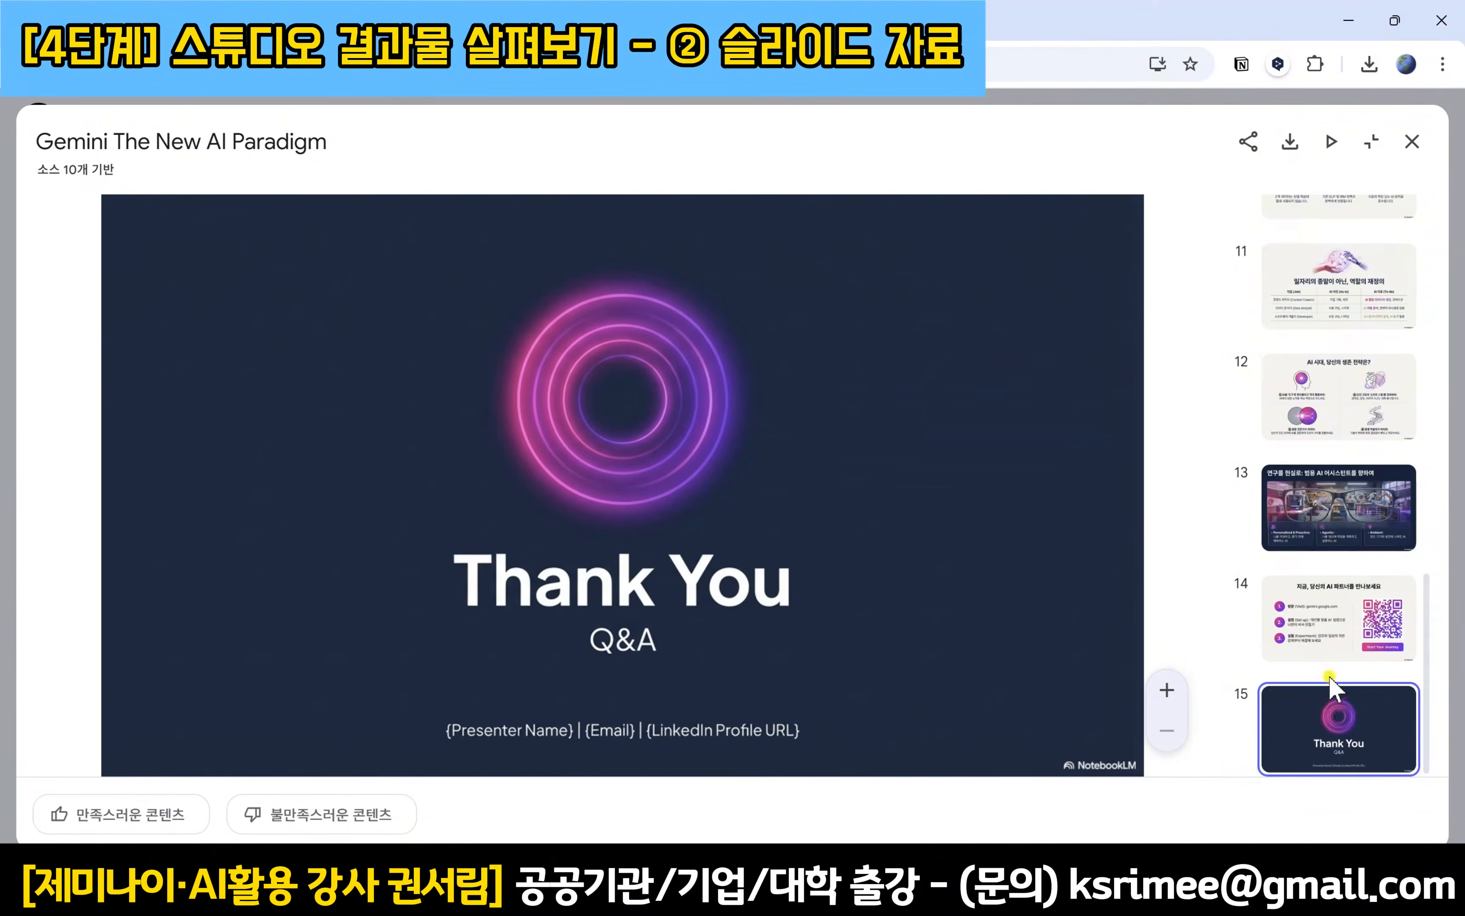
# Step: Return to the early slides of the deck to review slides 2 to 6, and open the deck's sharing settings
pyautogui.scroll(15, 1338, 618)
pyautogui.click(1317, 370)
pyautogui.click(1332, 479)
pyautogui.click(1353, 597)
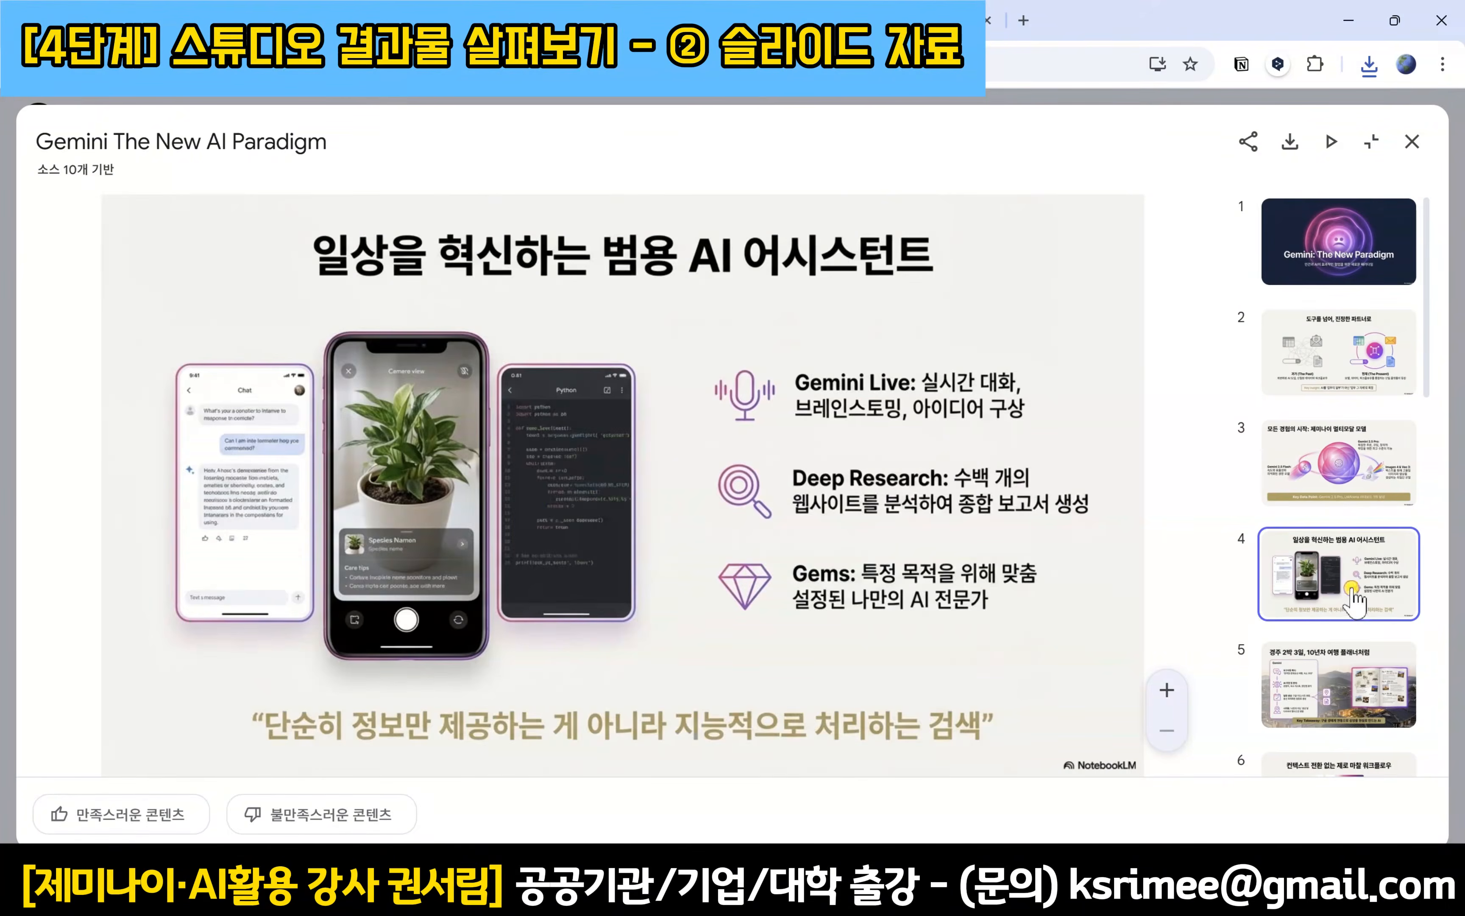
pyautogui.click(1354, 718)
pyautogui.scroll(-5, 1356, 697)
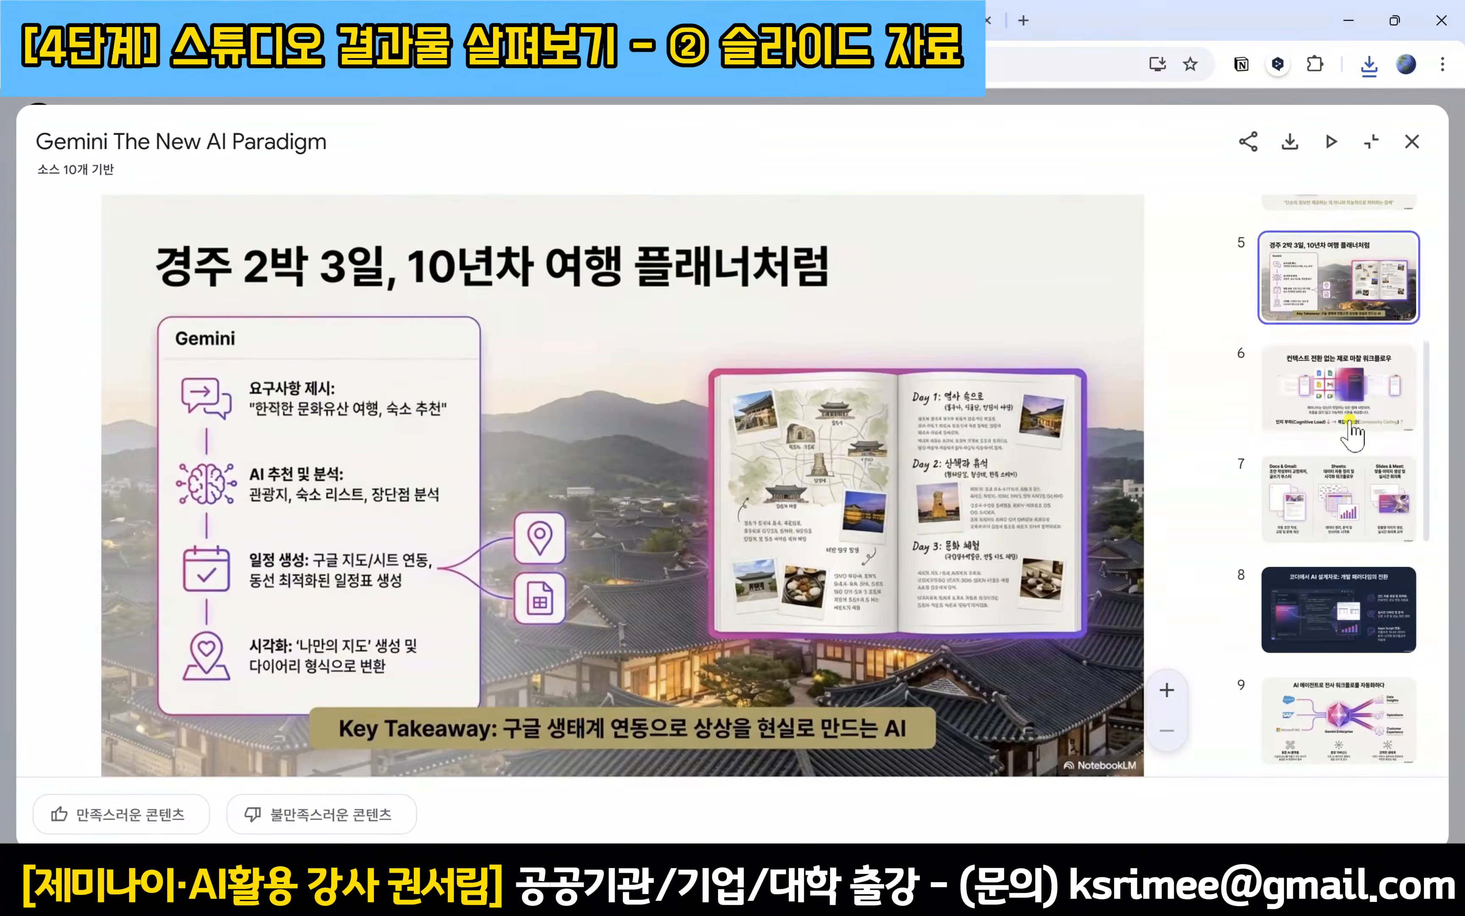
pyautogui.click(1356, 394)
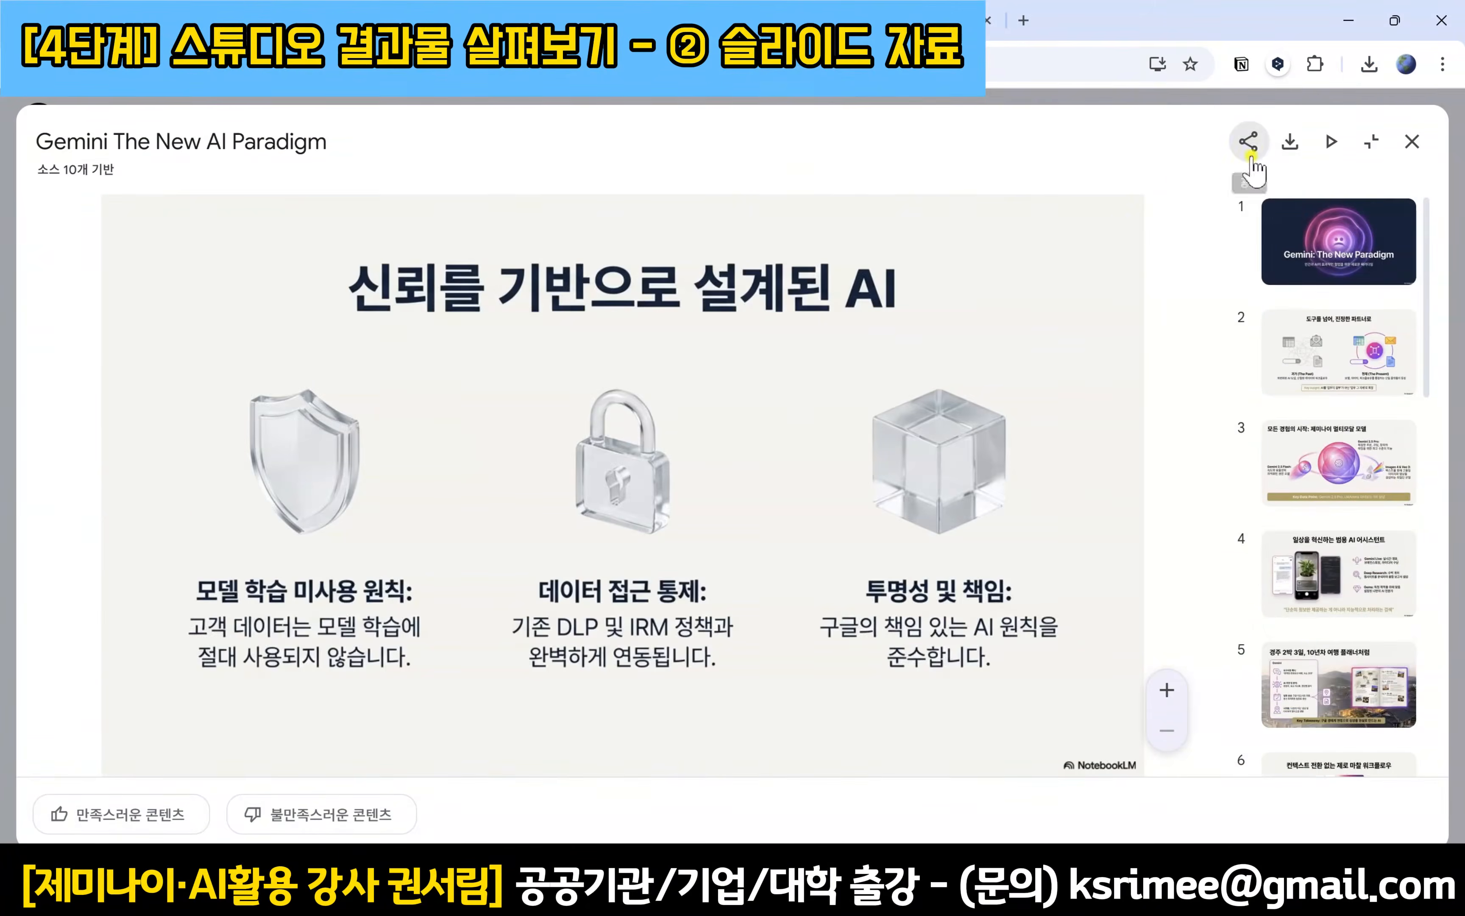
pyautogui.click(1252, 145)
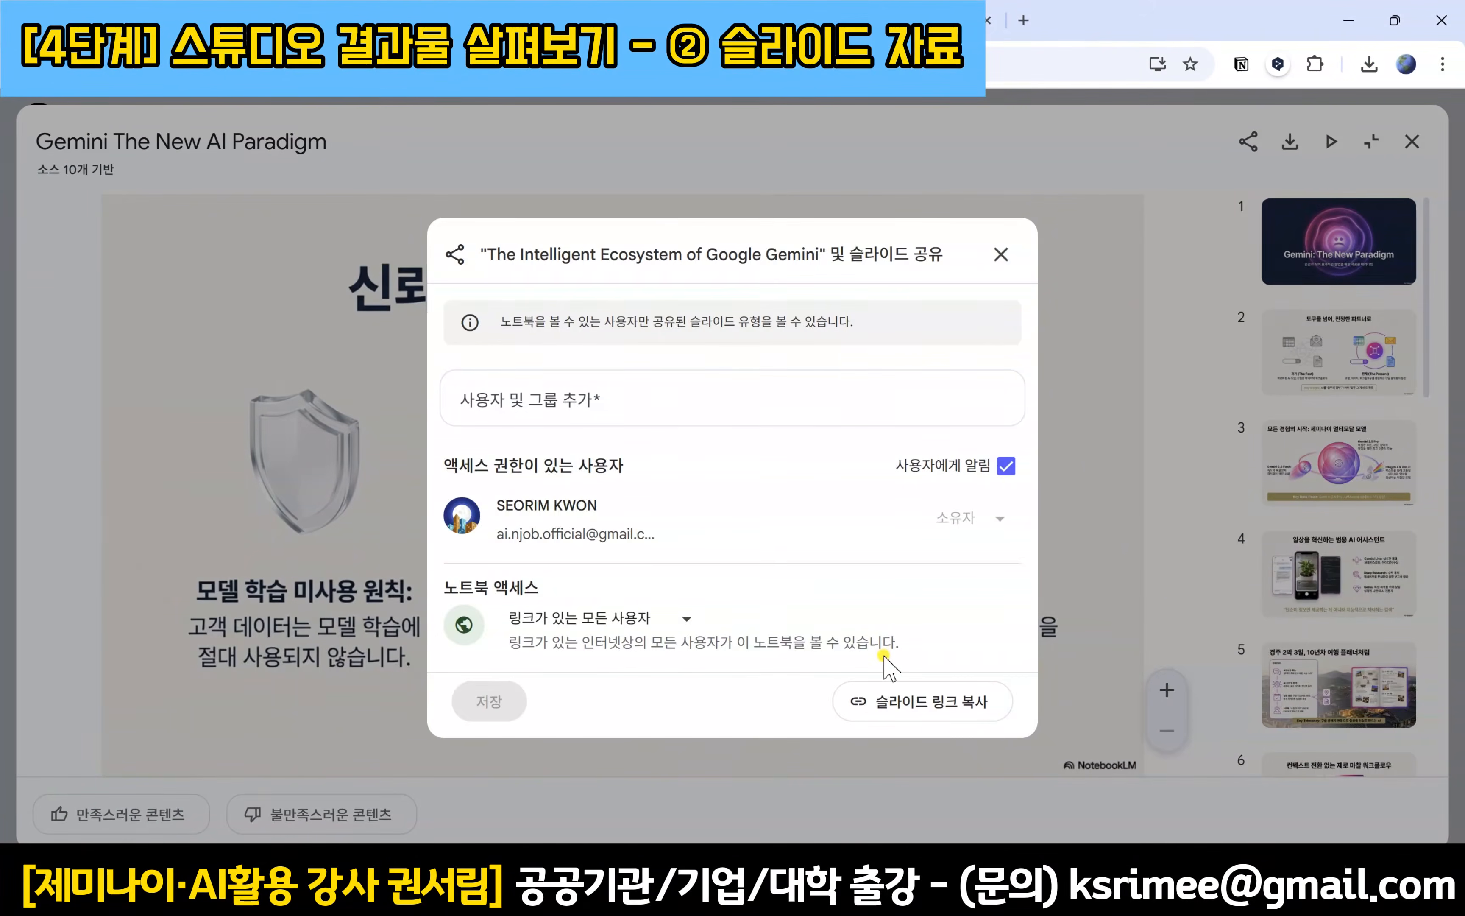
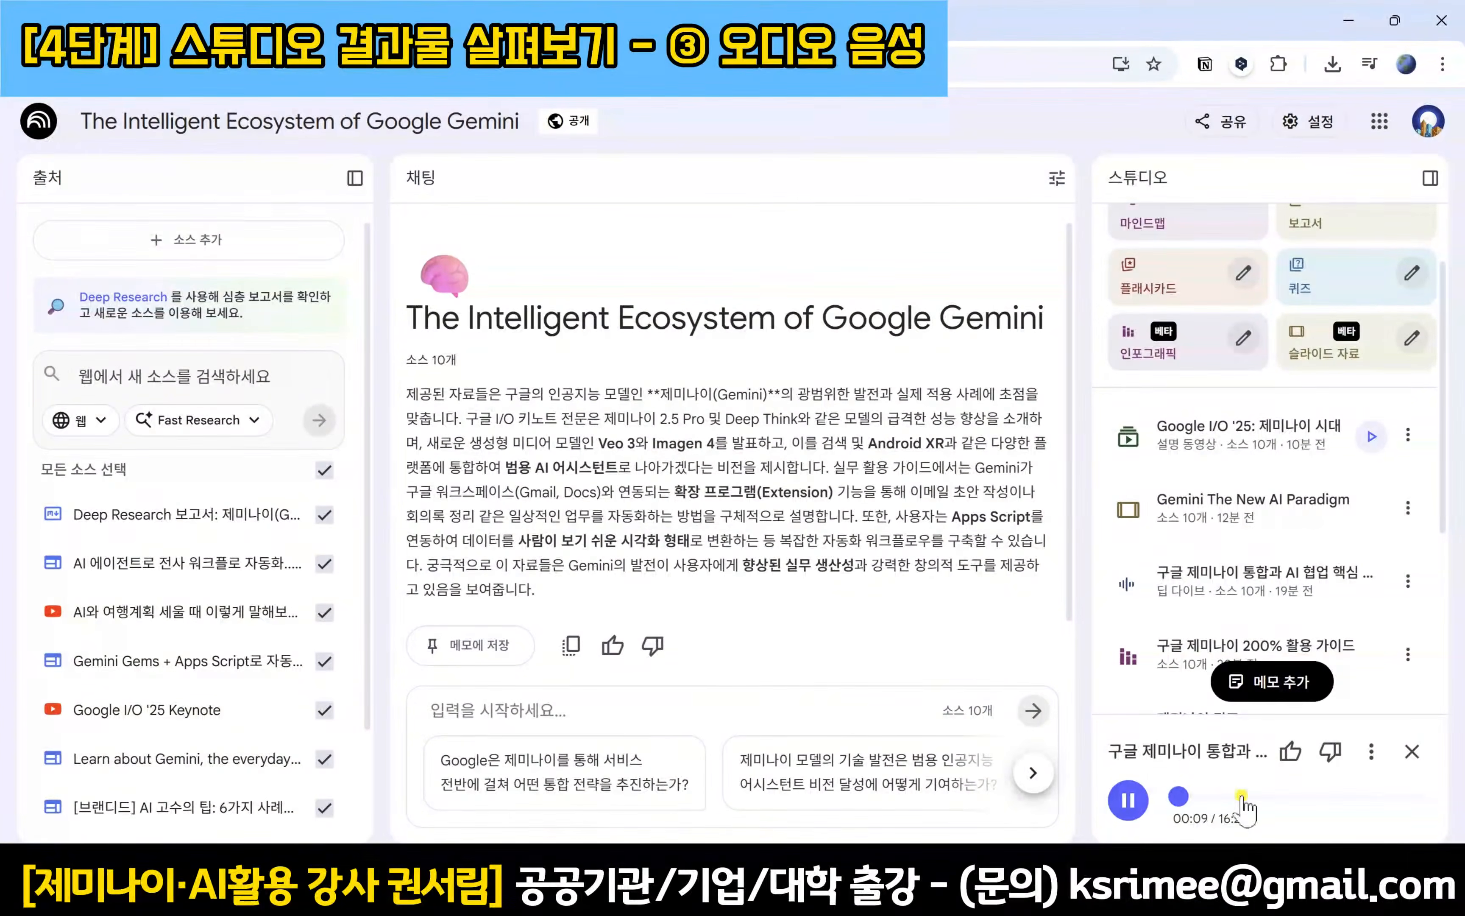
# Step: Pause the audio overview 구글 제미나이 통합과 AI 협업 핵심 전략 and check its playback speed, download and sharing options
pyautogui.click(1128, 800)
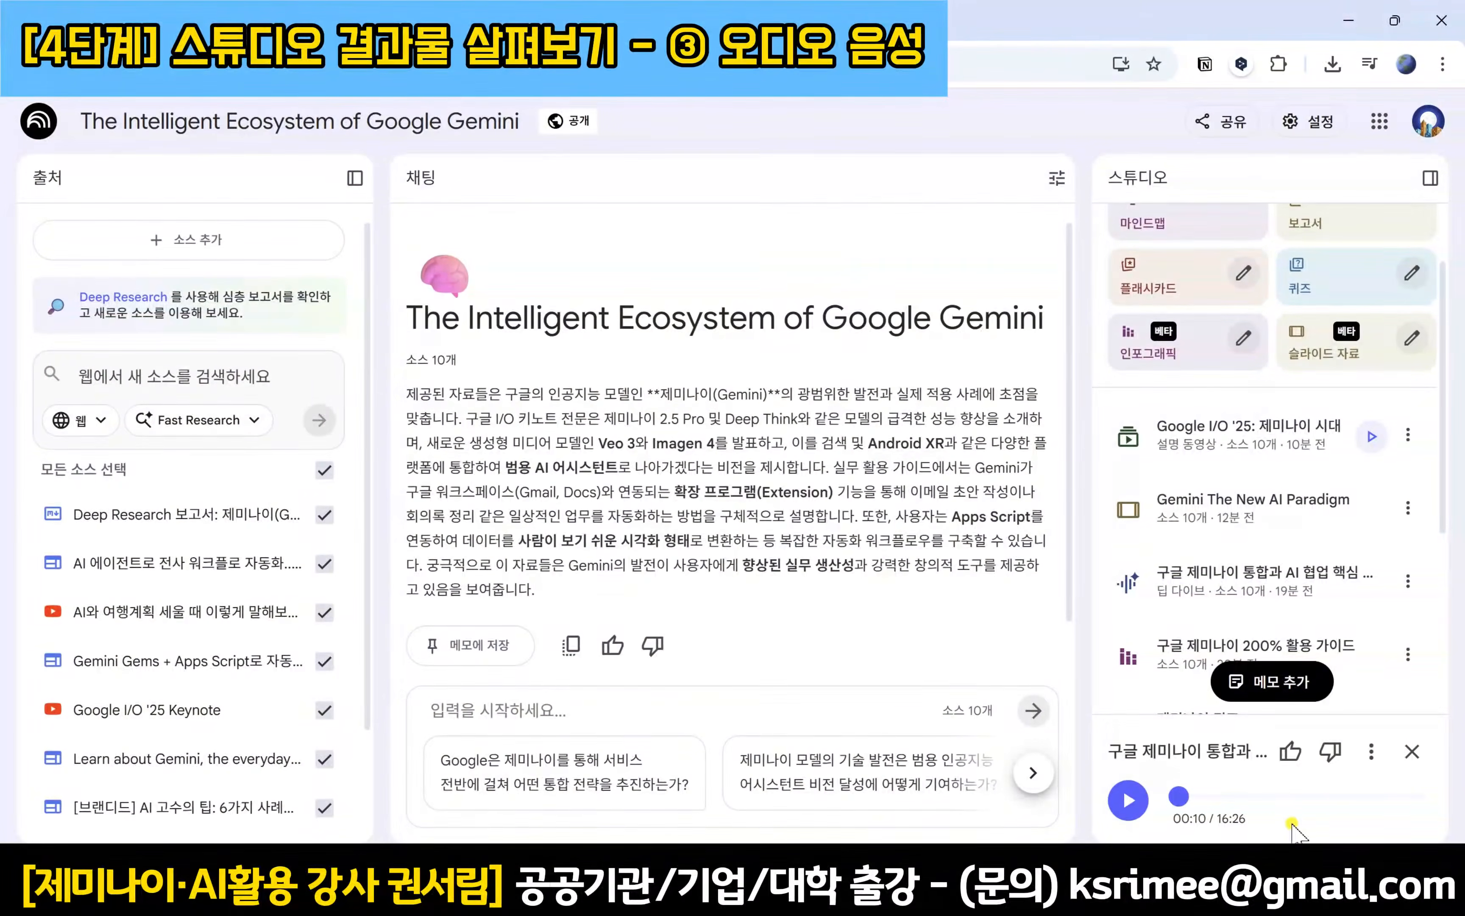
pyautogui.click(1371, 751)
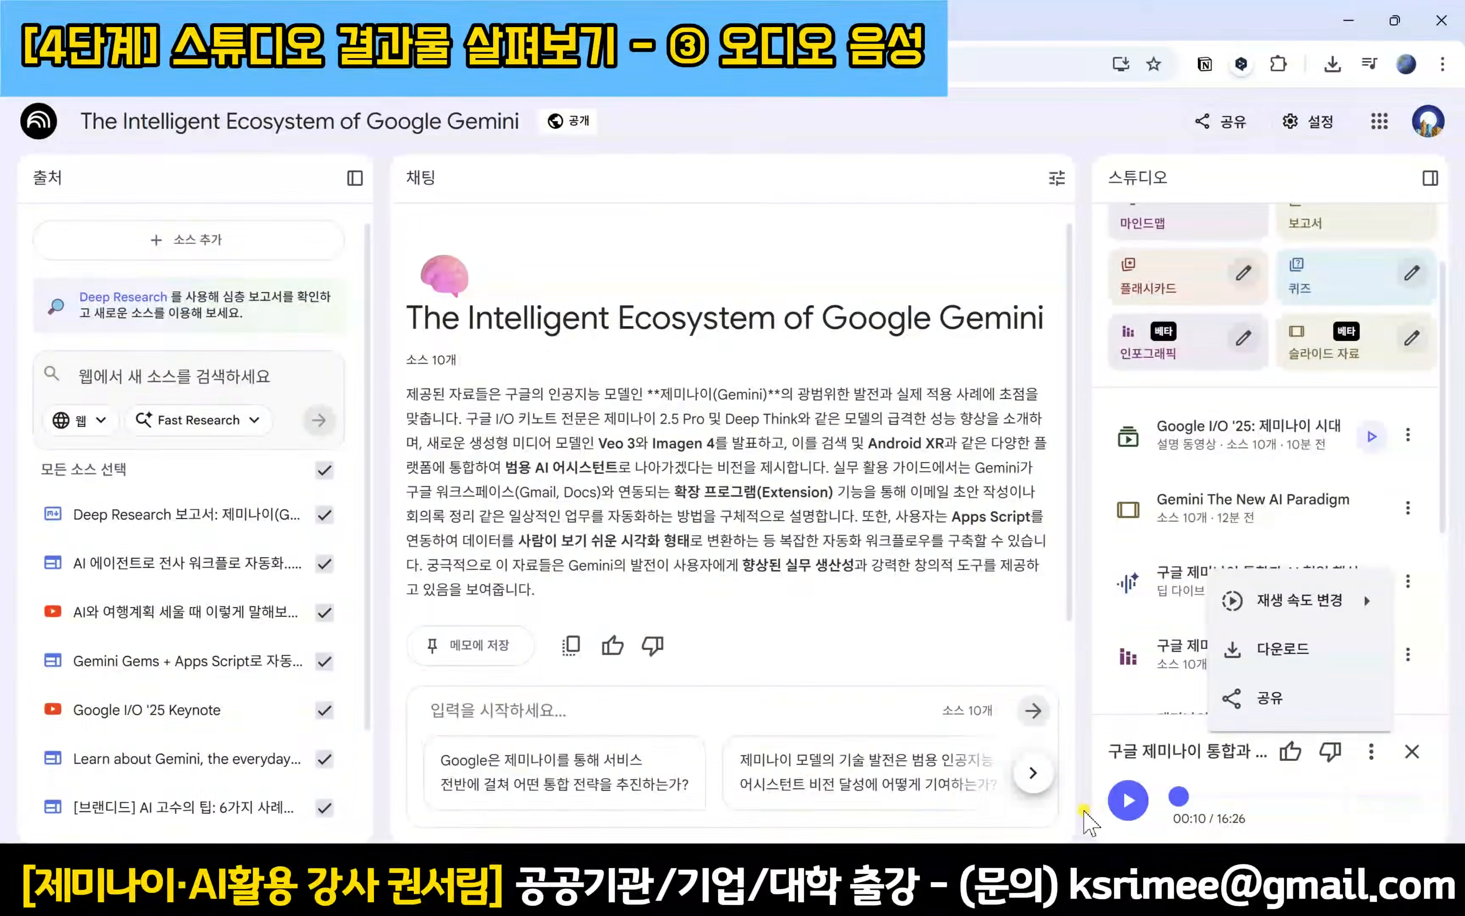
pyautogui.click(1099, 827)
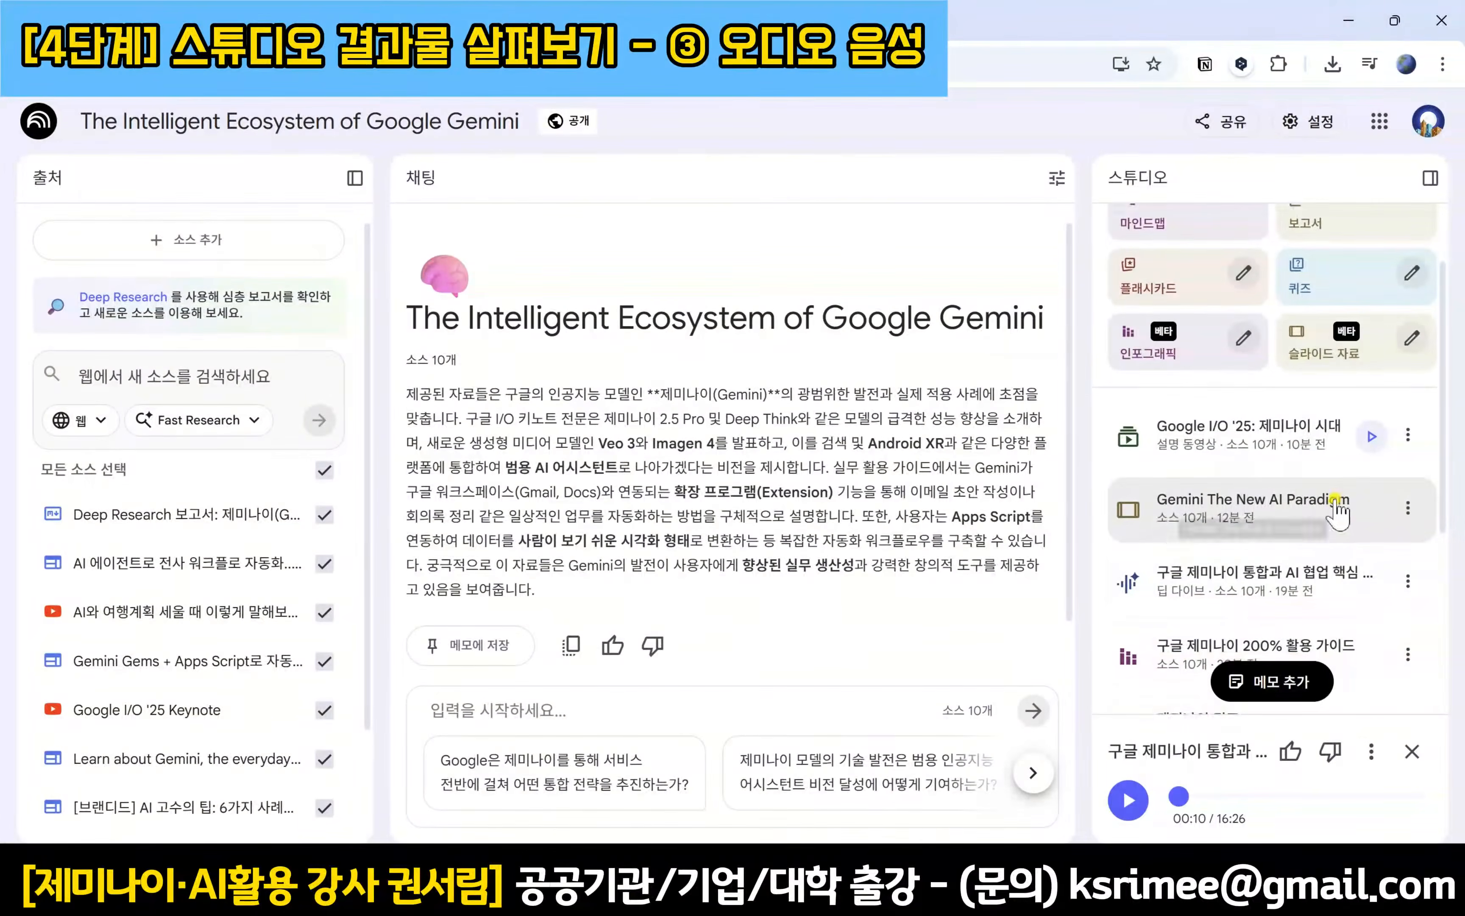
# Step: Open the infographic 구글 제미나이 200% 활용 가이드 from the Studio outputs and check its sharing settings
pyautogui.scroll(-3, 1333, 505)
pyautogui.scroll(3, 1334, 508)
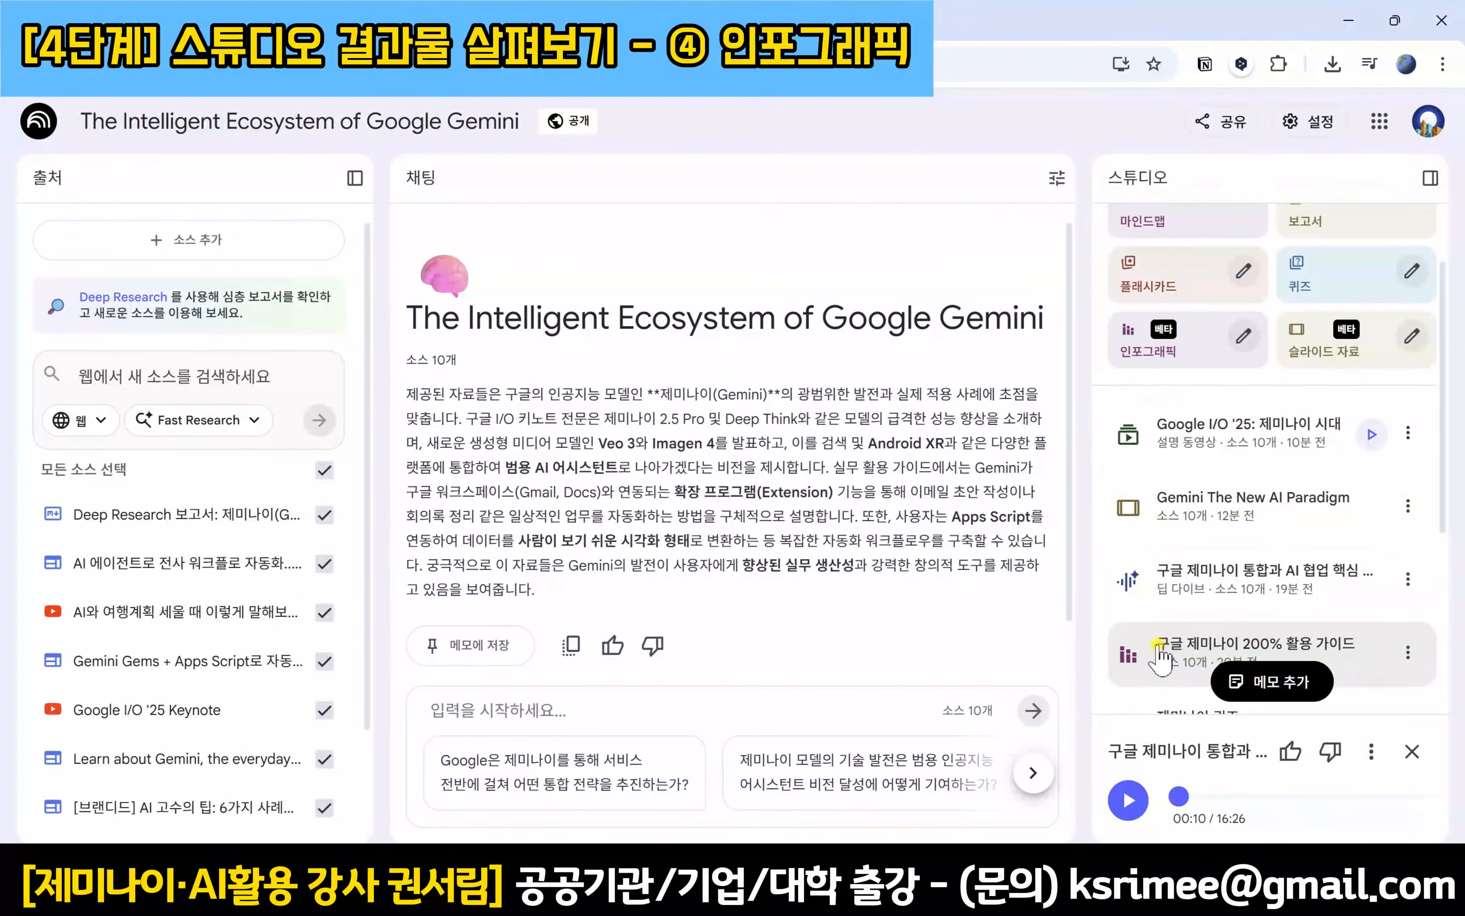
pyautogui.scroll(-2, 1160, 654)
pyautogui.click(1259, 563)
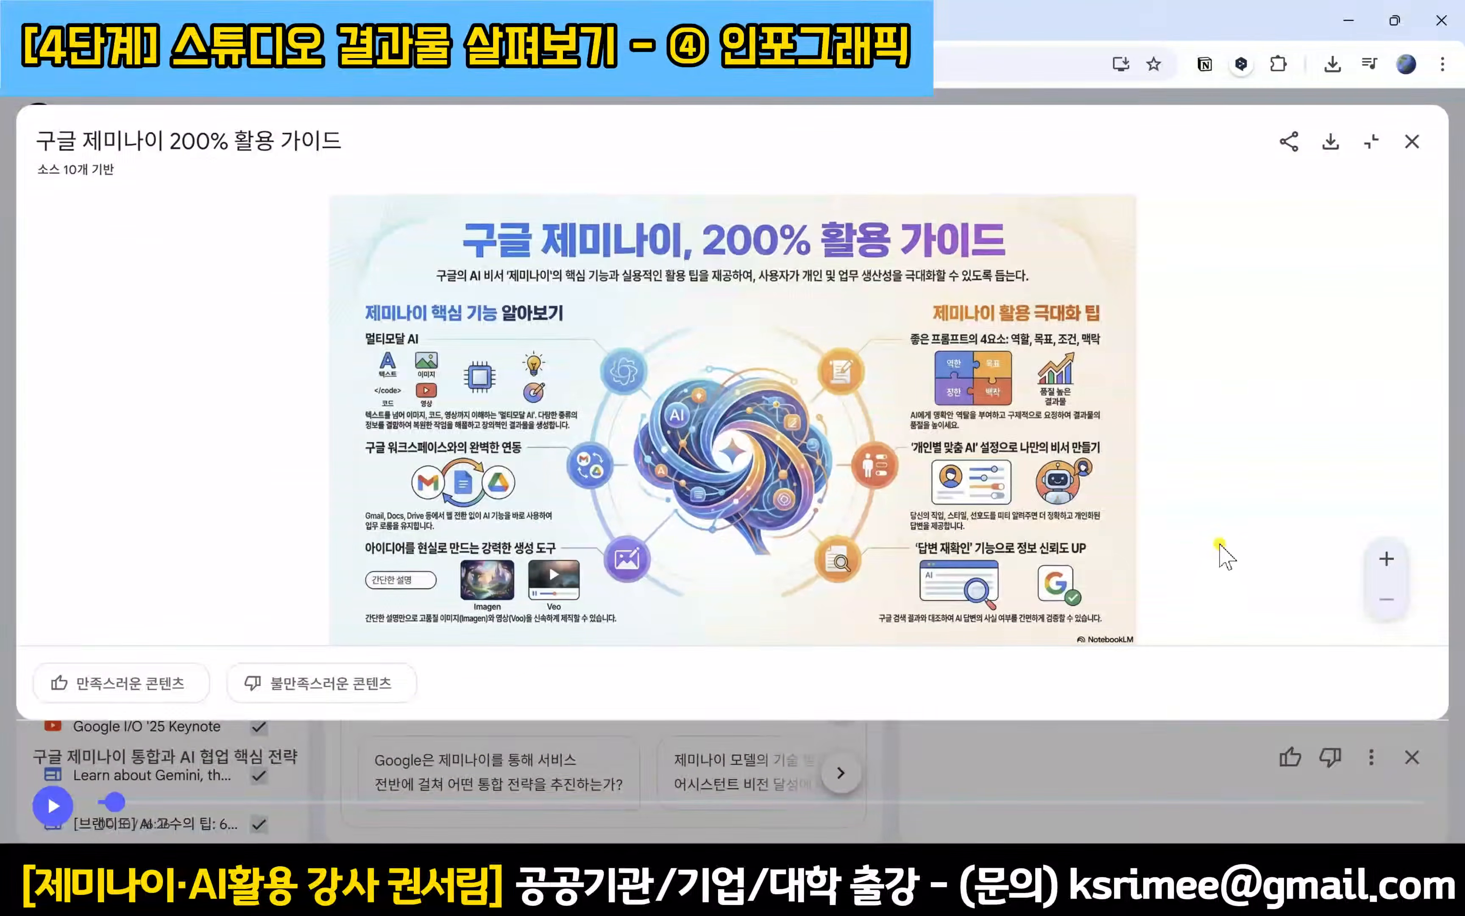
pyautogui.click(1290, 142)
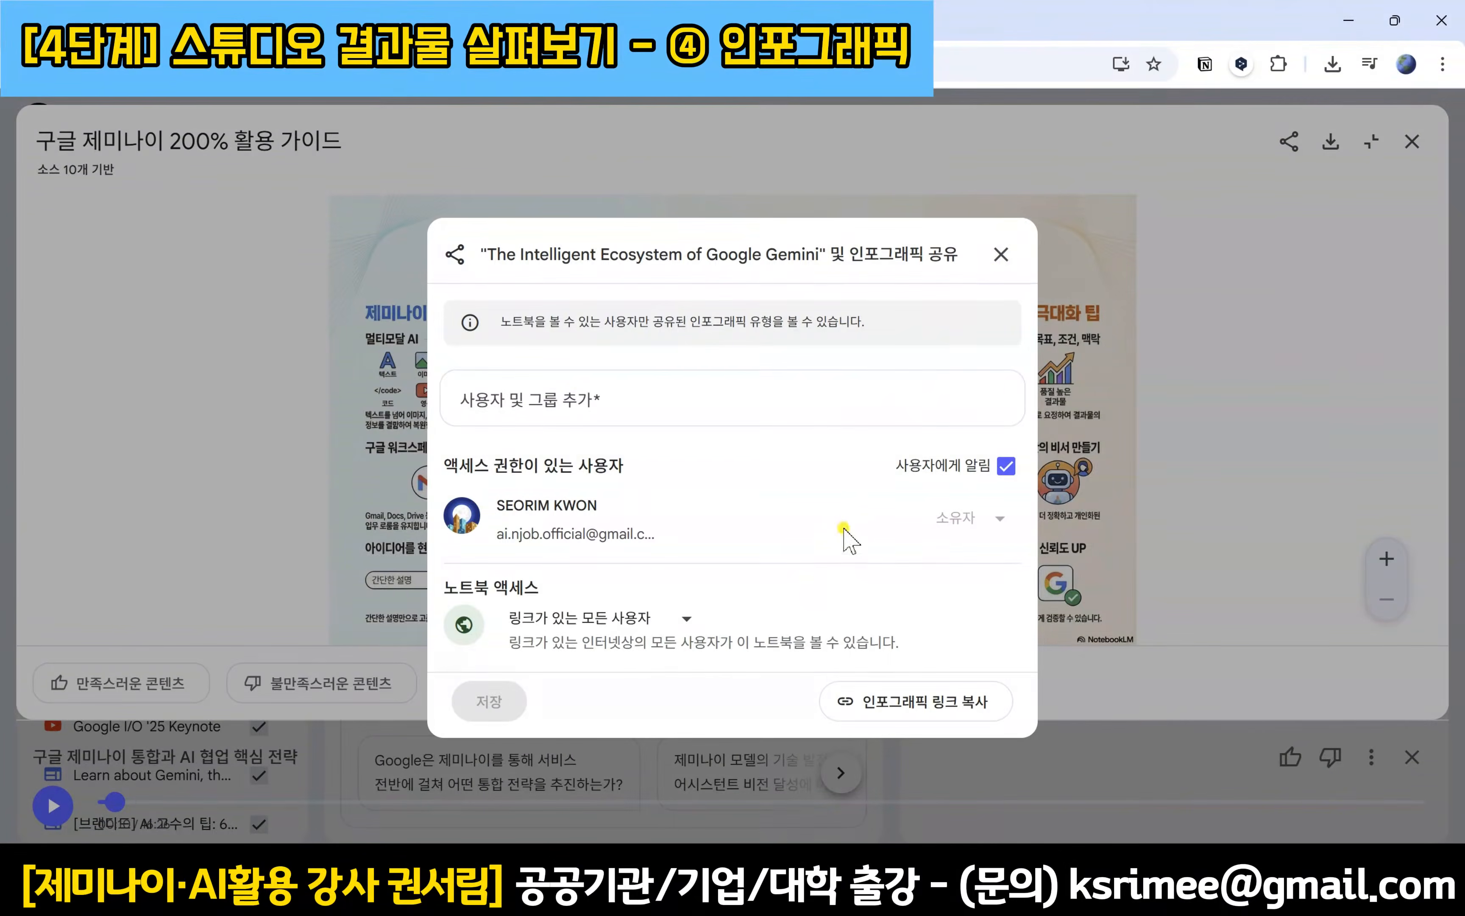
pyautogui.click(1003, 255)
# Step: Download the infographic and view the saved image, closing both the image and the infographic viewer
pyautogui.click(1331, 142)
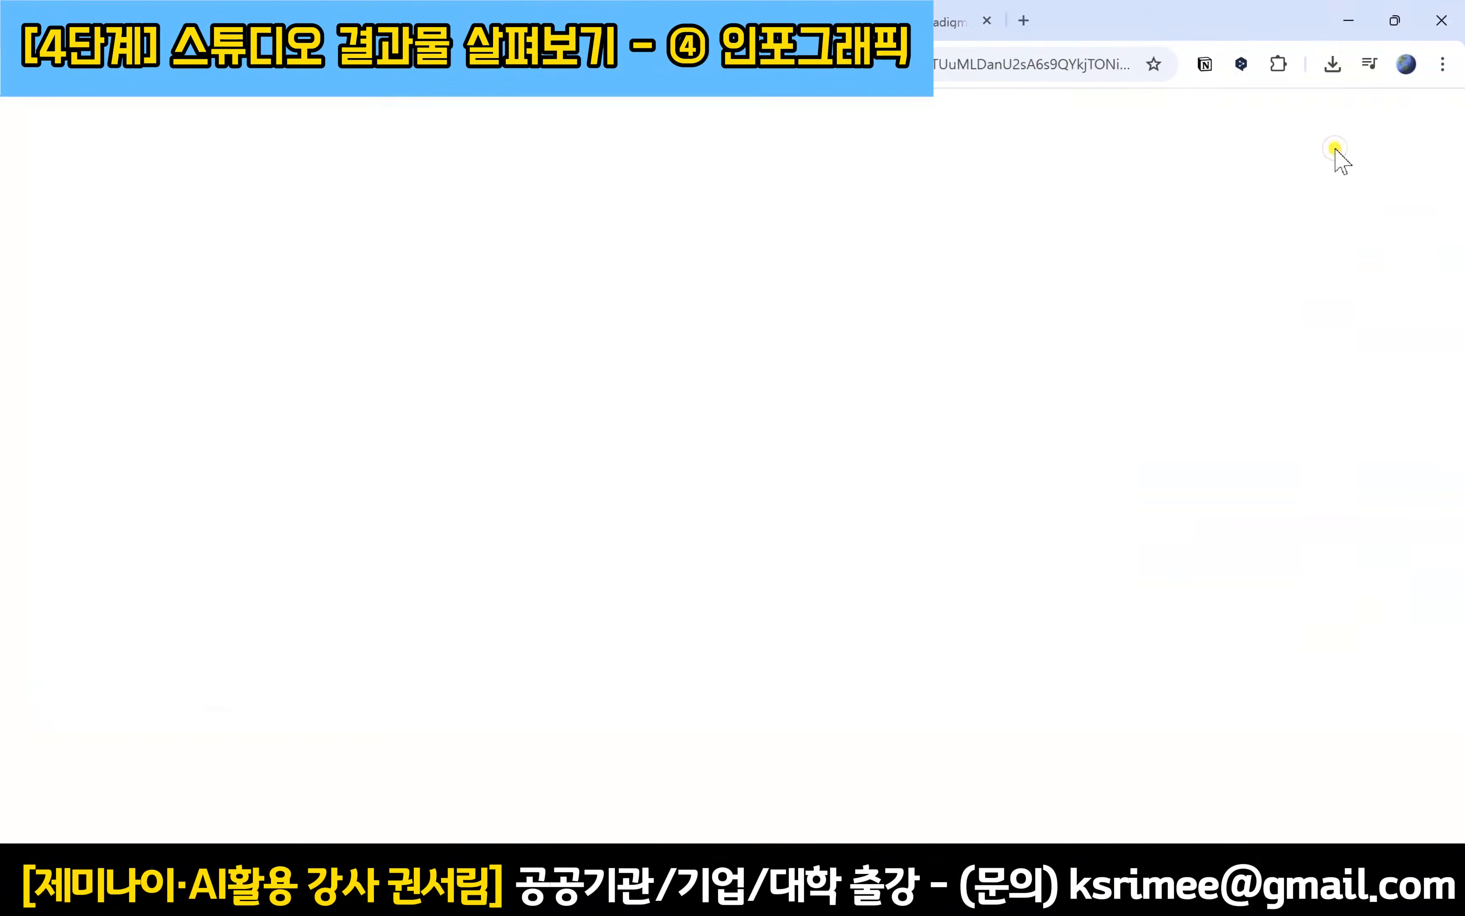
pyautogui.click(1082, 110)
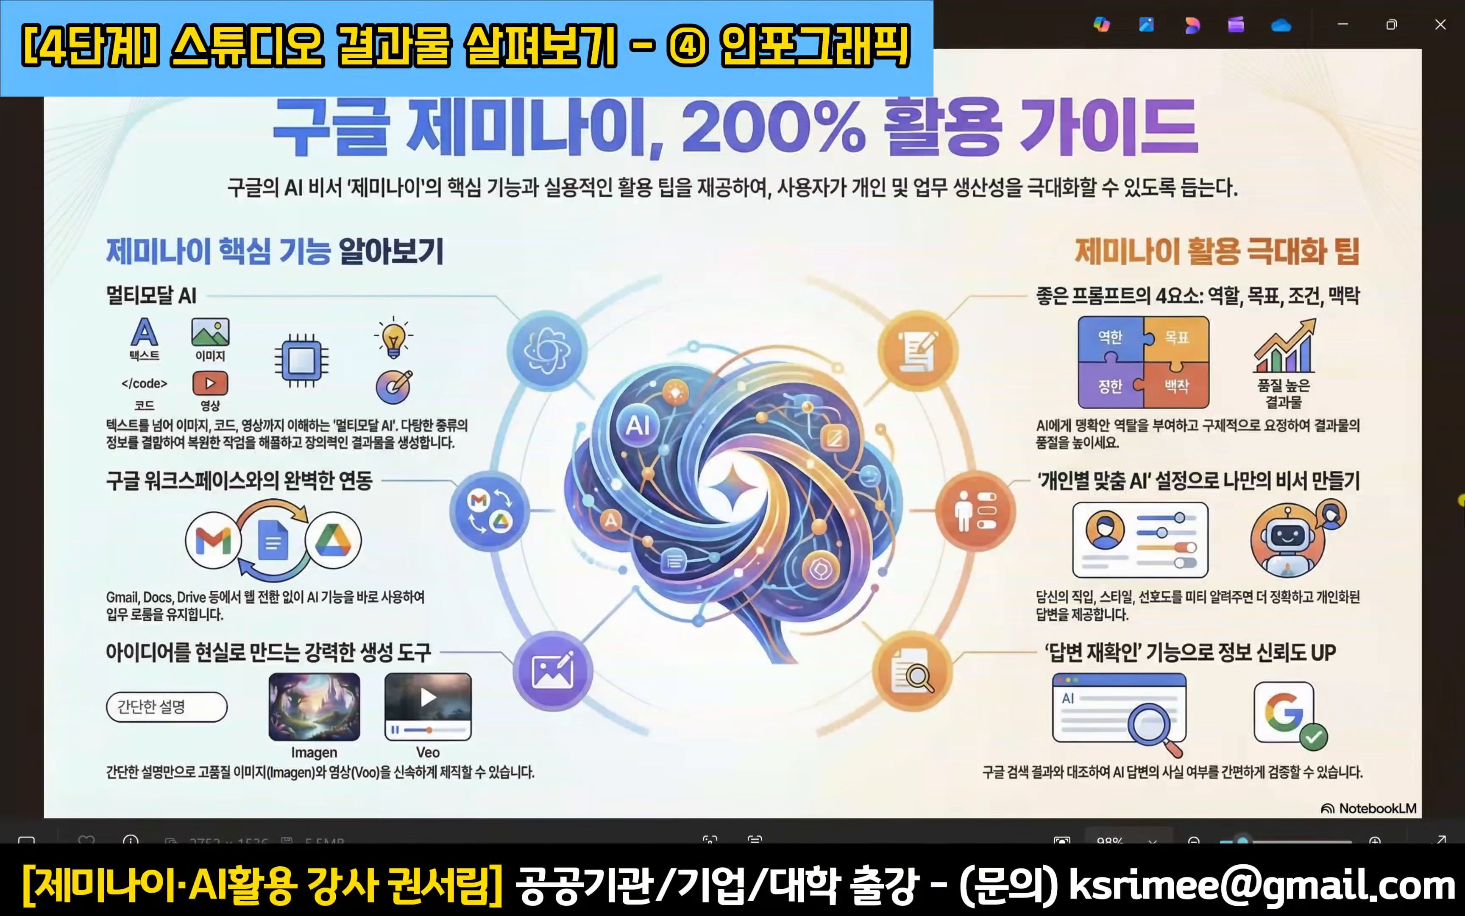
pyautogui.click(1441, 24)
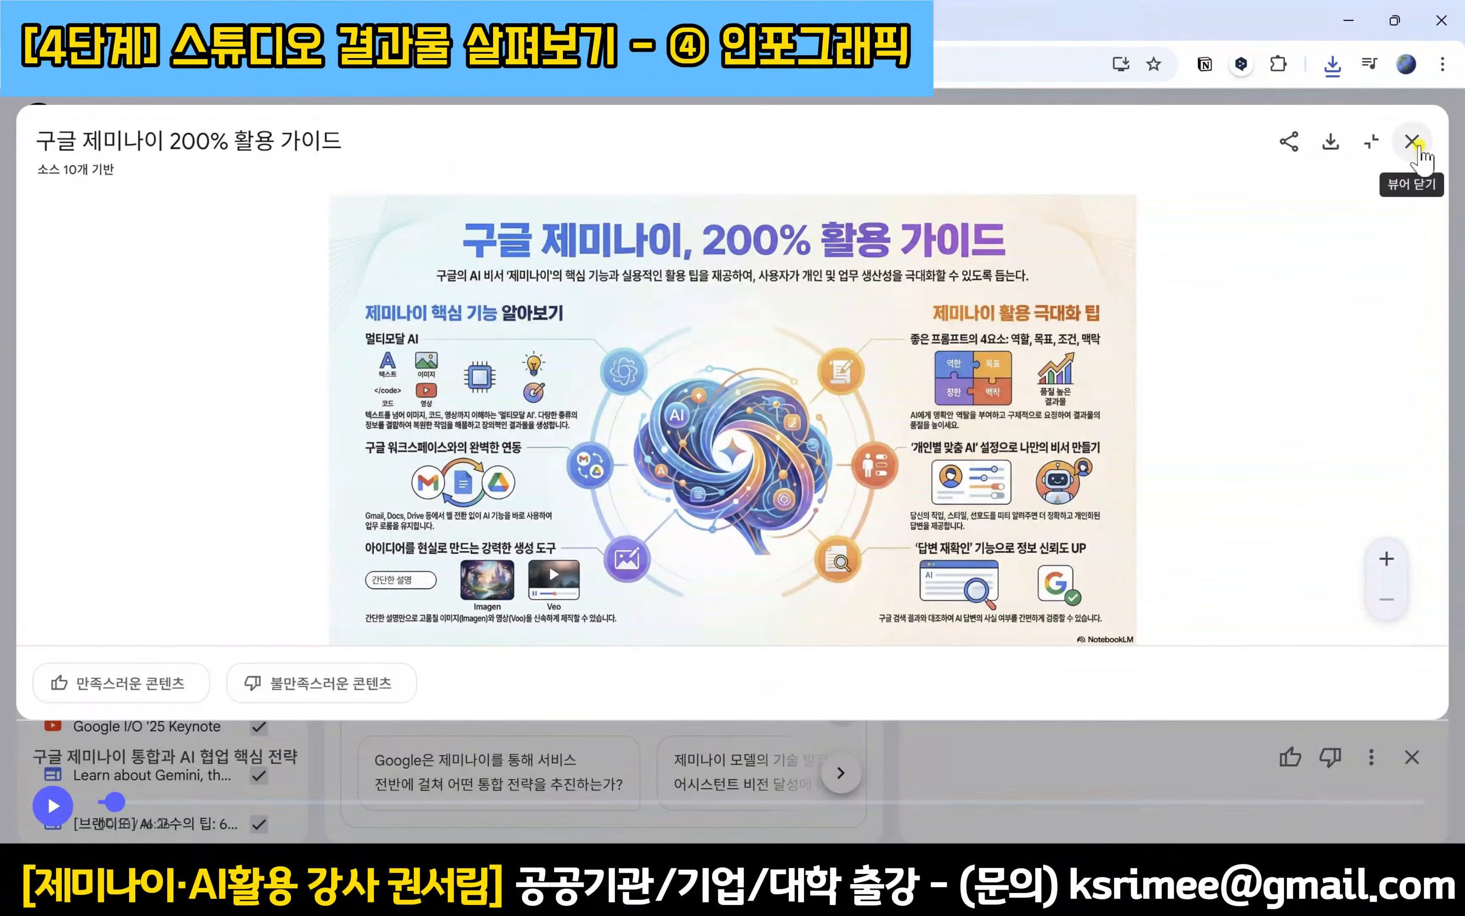
pyautogui.click(1414, 143)
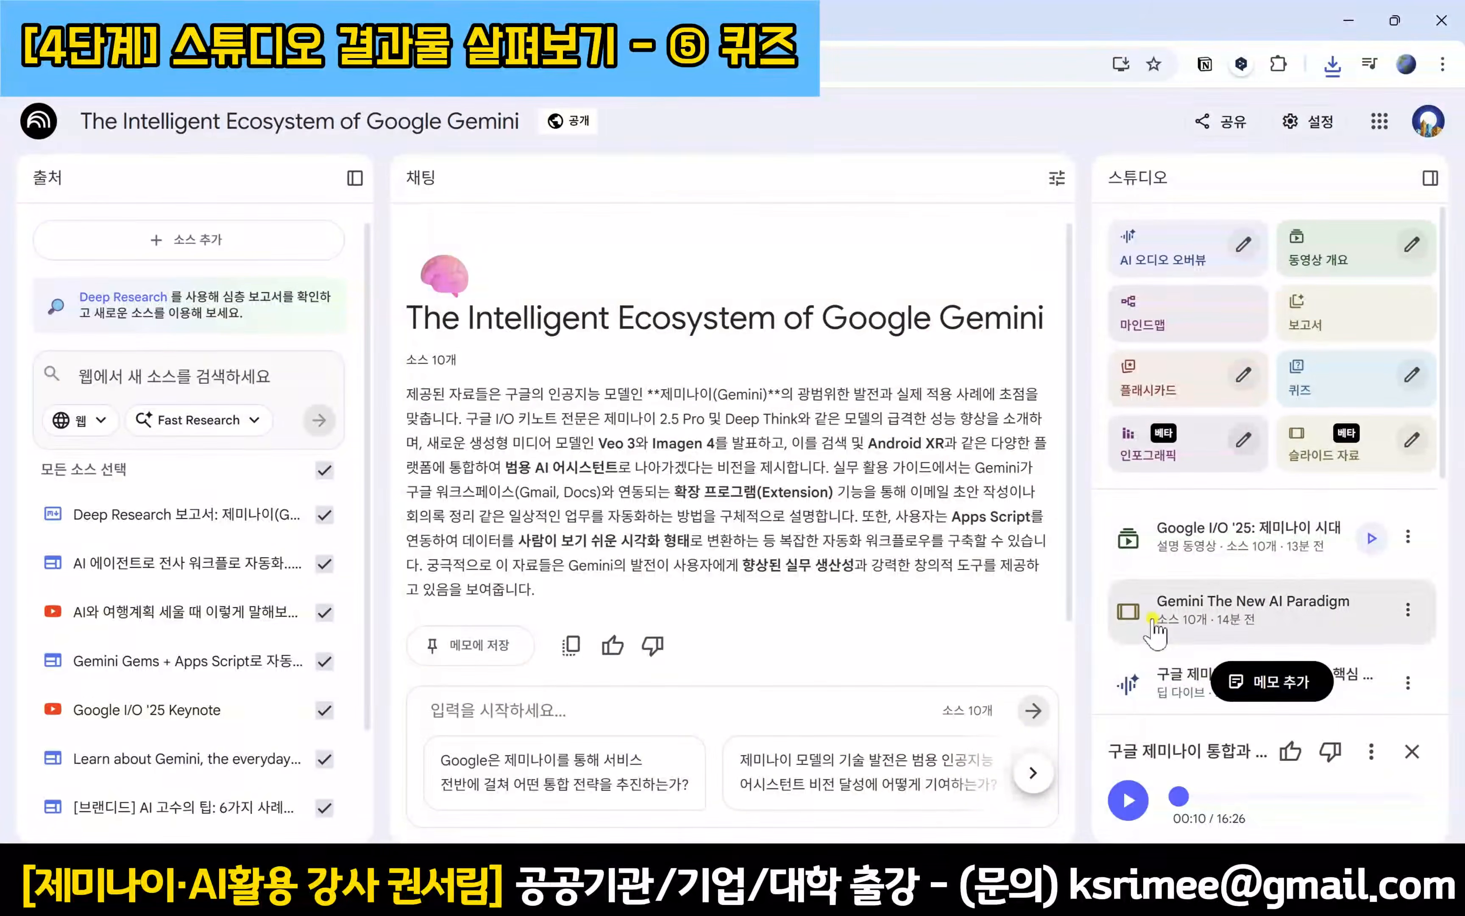
# Step: Open the quiz 제미나이 퀴즈 from the Studio outputs and answer question 1 with option A about automating company-wide workflows through AI agents
pyautogui.scroll(-6, 1152, 619)
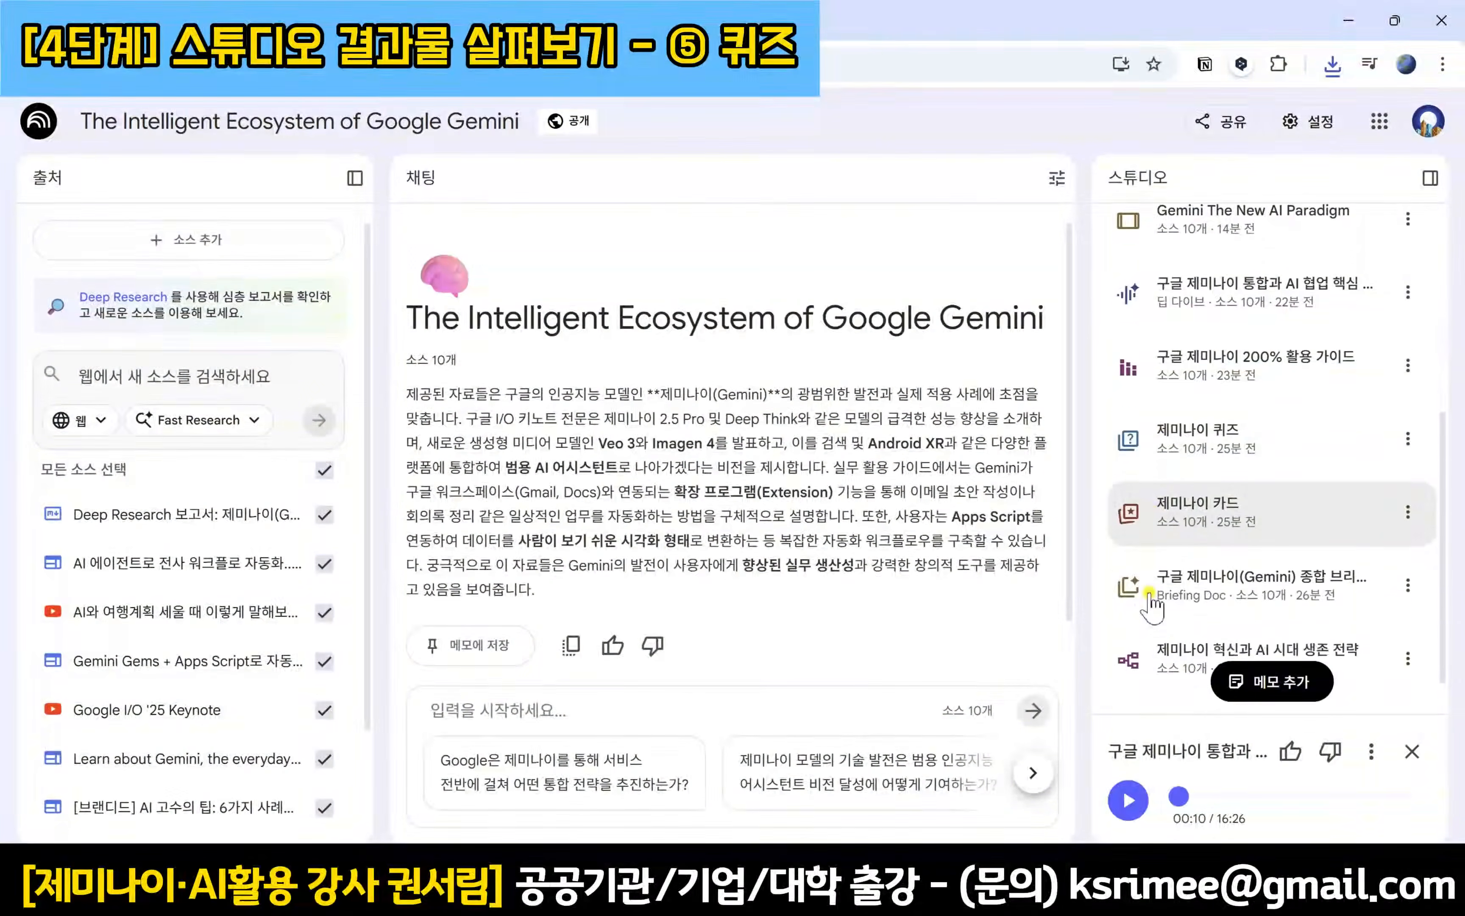
pyautogui.scroll(-1, 1152, 606)
pyautogui.click(1219, 400)
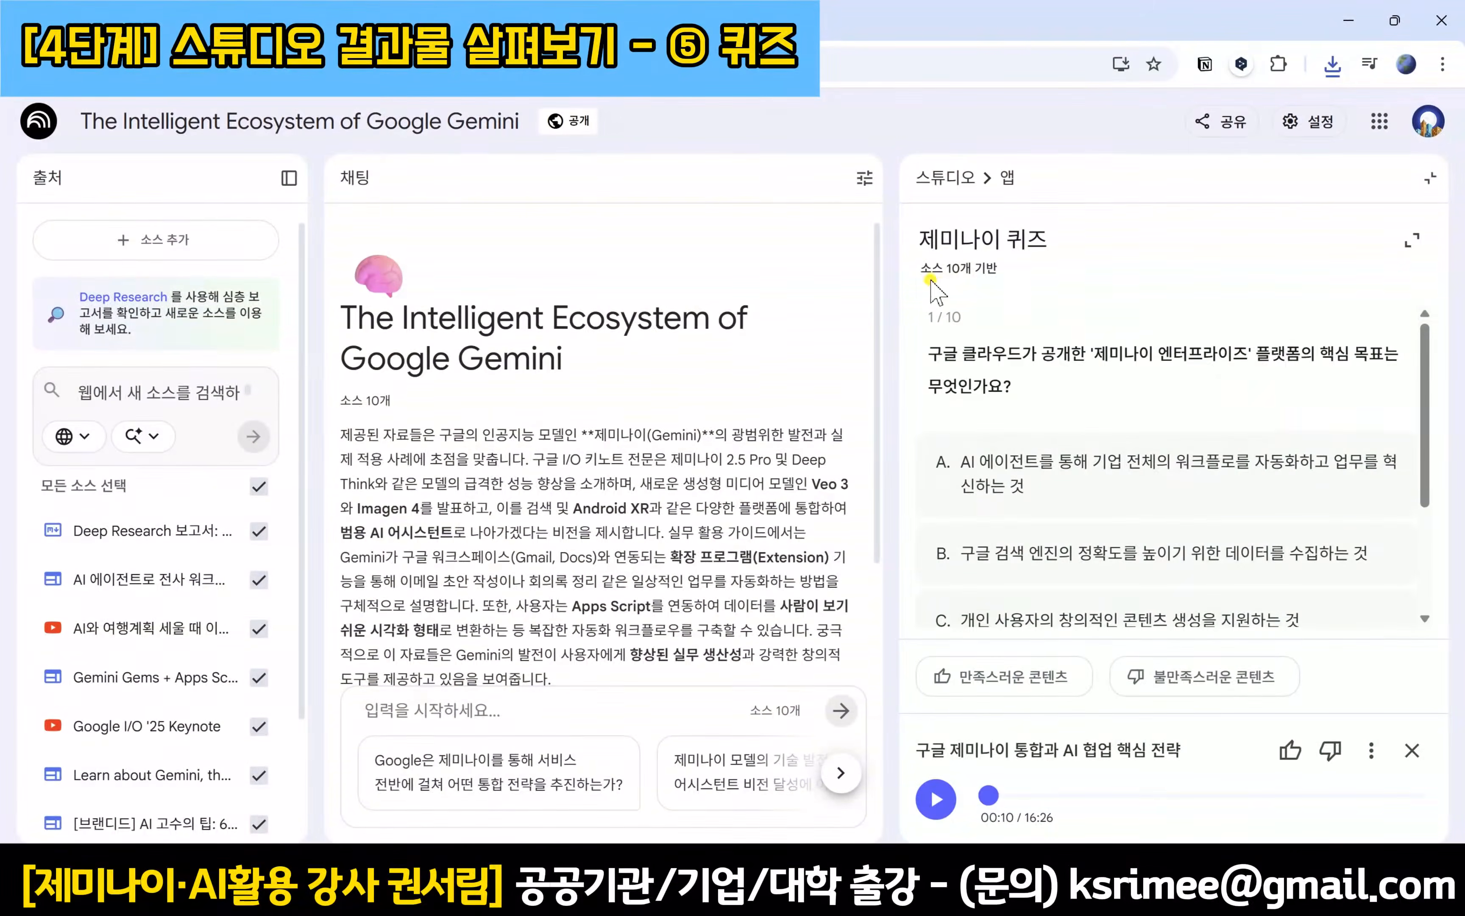
pyautogui.scroll(-1, 1252, 310)
pyautogui.scroll(-1, 1255, 312)
pyautogui.scroll(3, 1041, 339)
pyautogui.click(1171, 506)
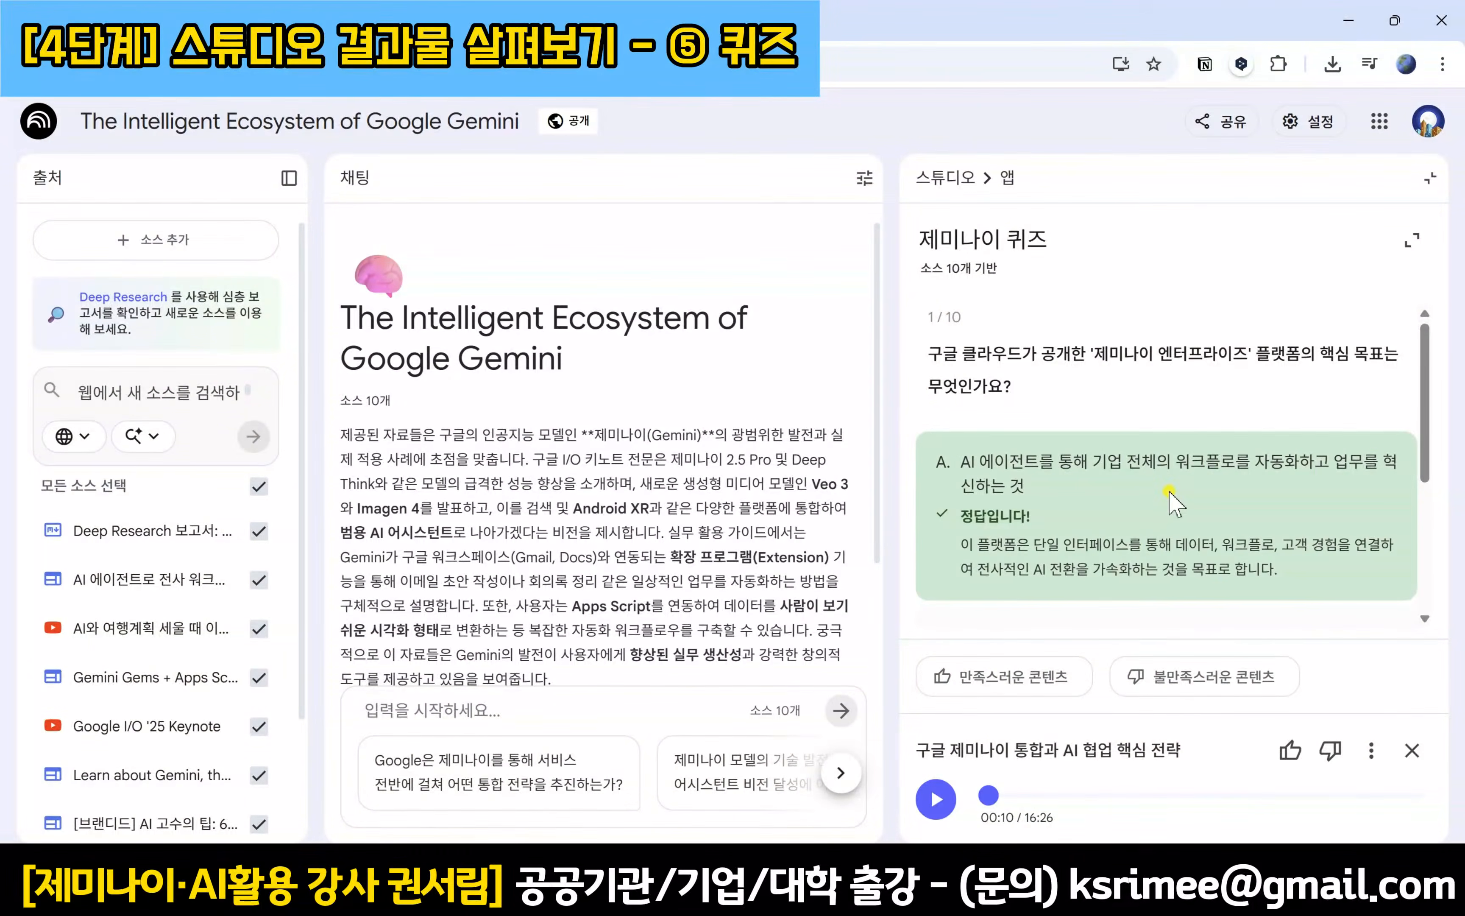
# Step: Review the feedback and remaining options of quiz question 1, and request an explanation (설명) of the answer in the chat
pyautogui.scroll(-2, 1172, 505)
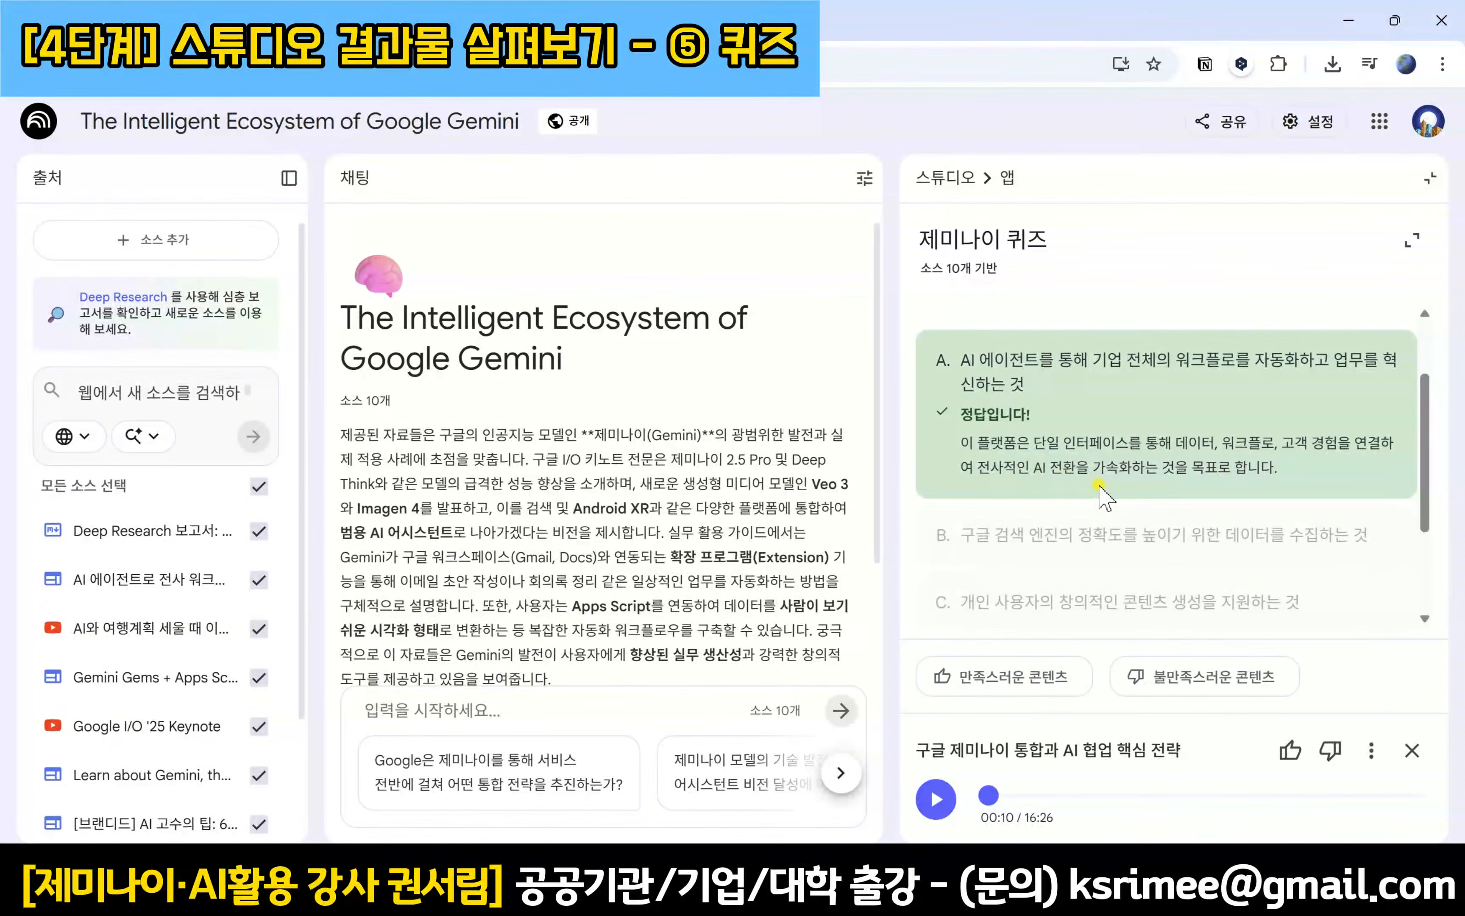
pyautogui.scroll(-2, 1100, 485)
pyautogui.scroll(2, 1099, 478)
pyautogui.scroll(1, 1066, 448)
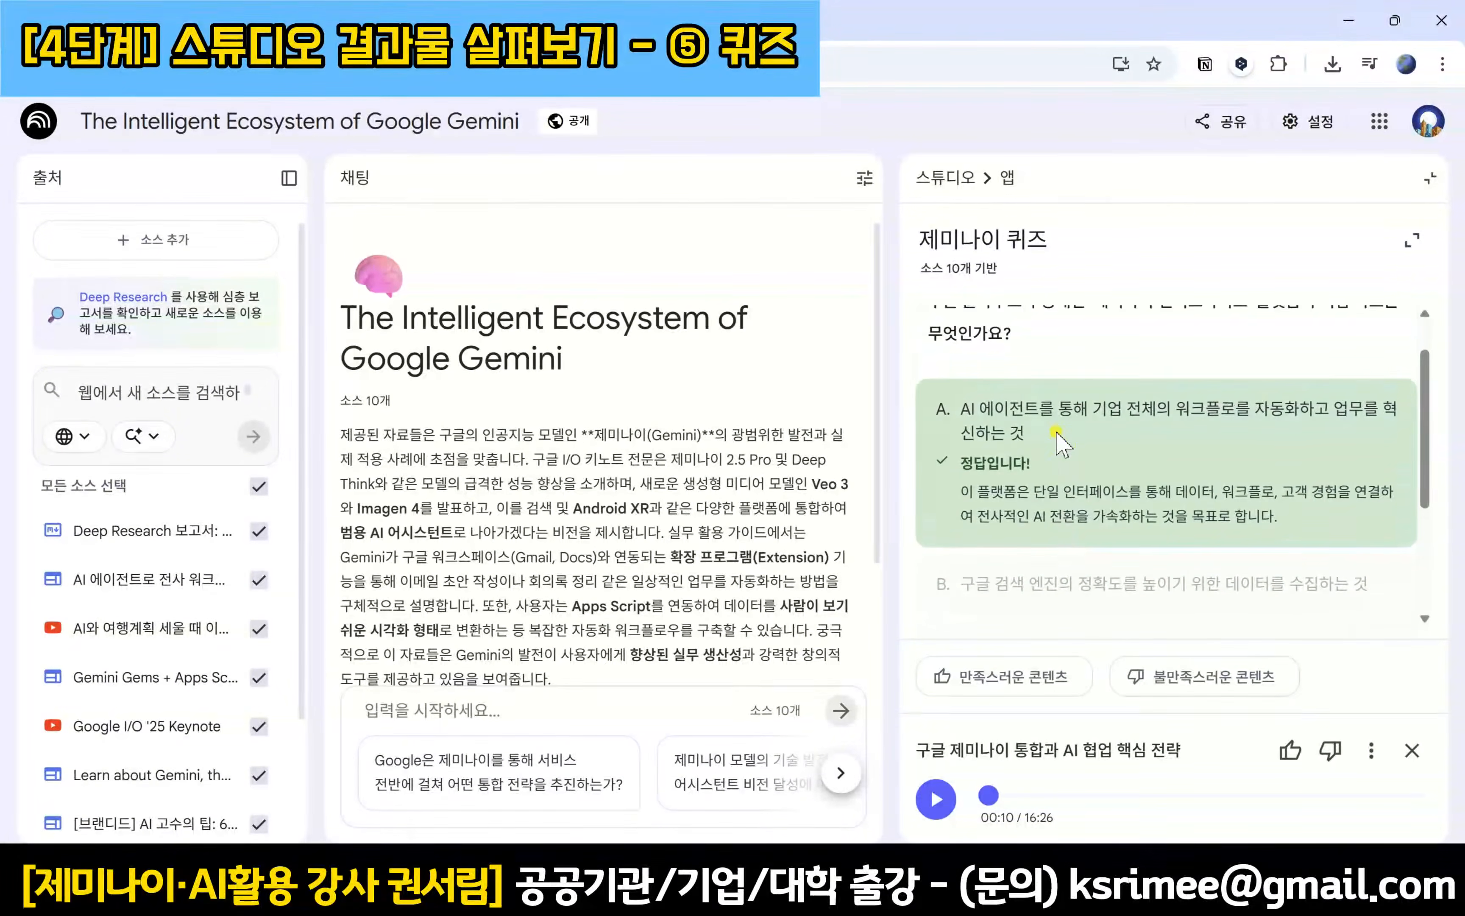
pyautogui.scroll(-3, 1069, 448)
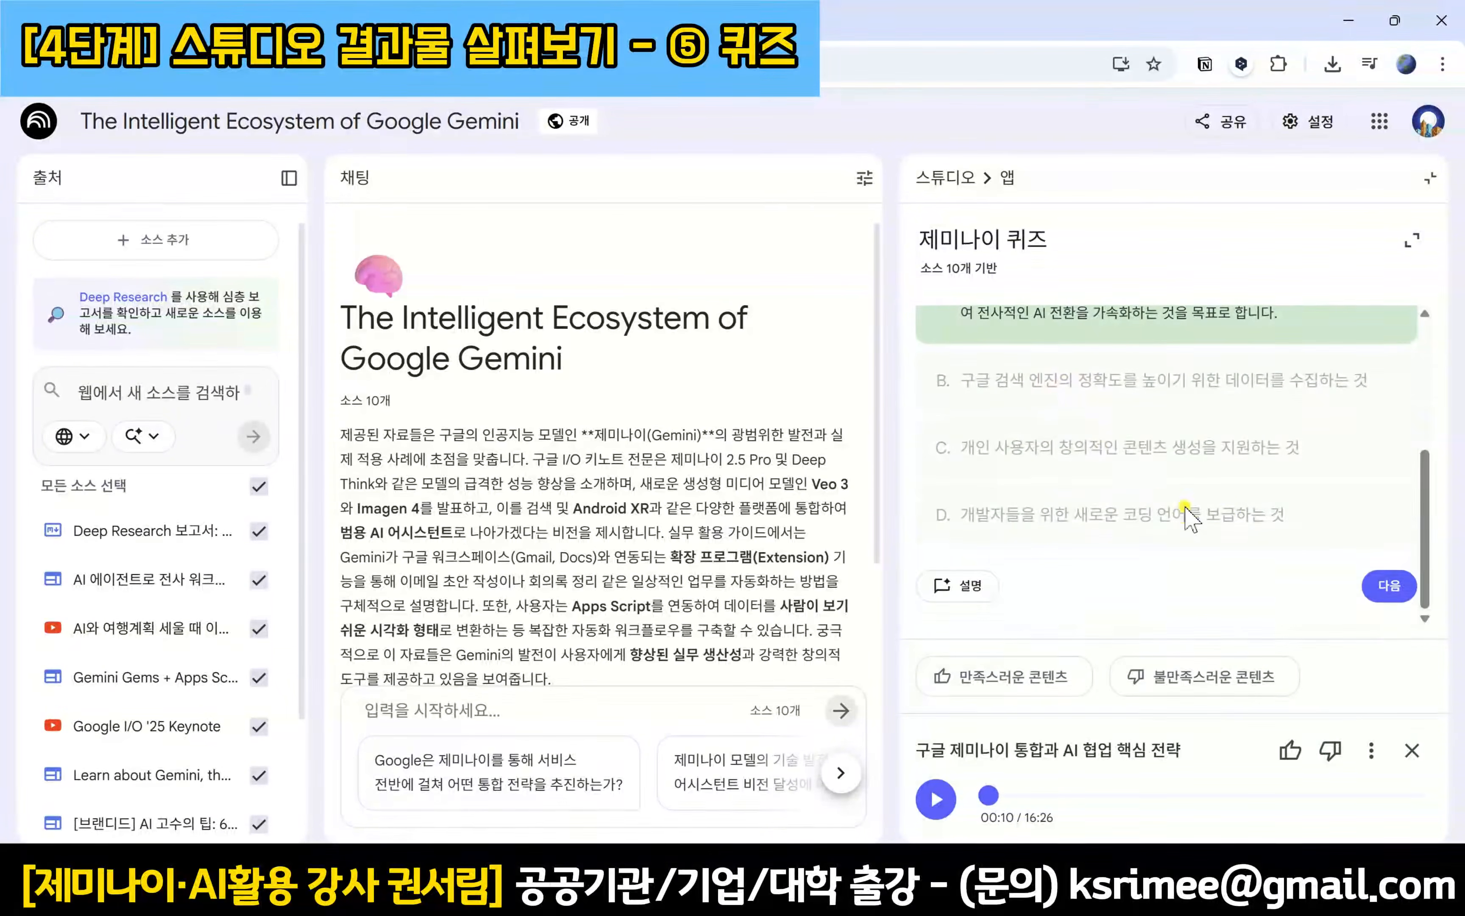
pyautogui.click(945, 585)
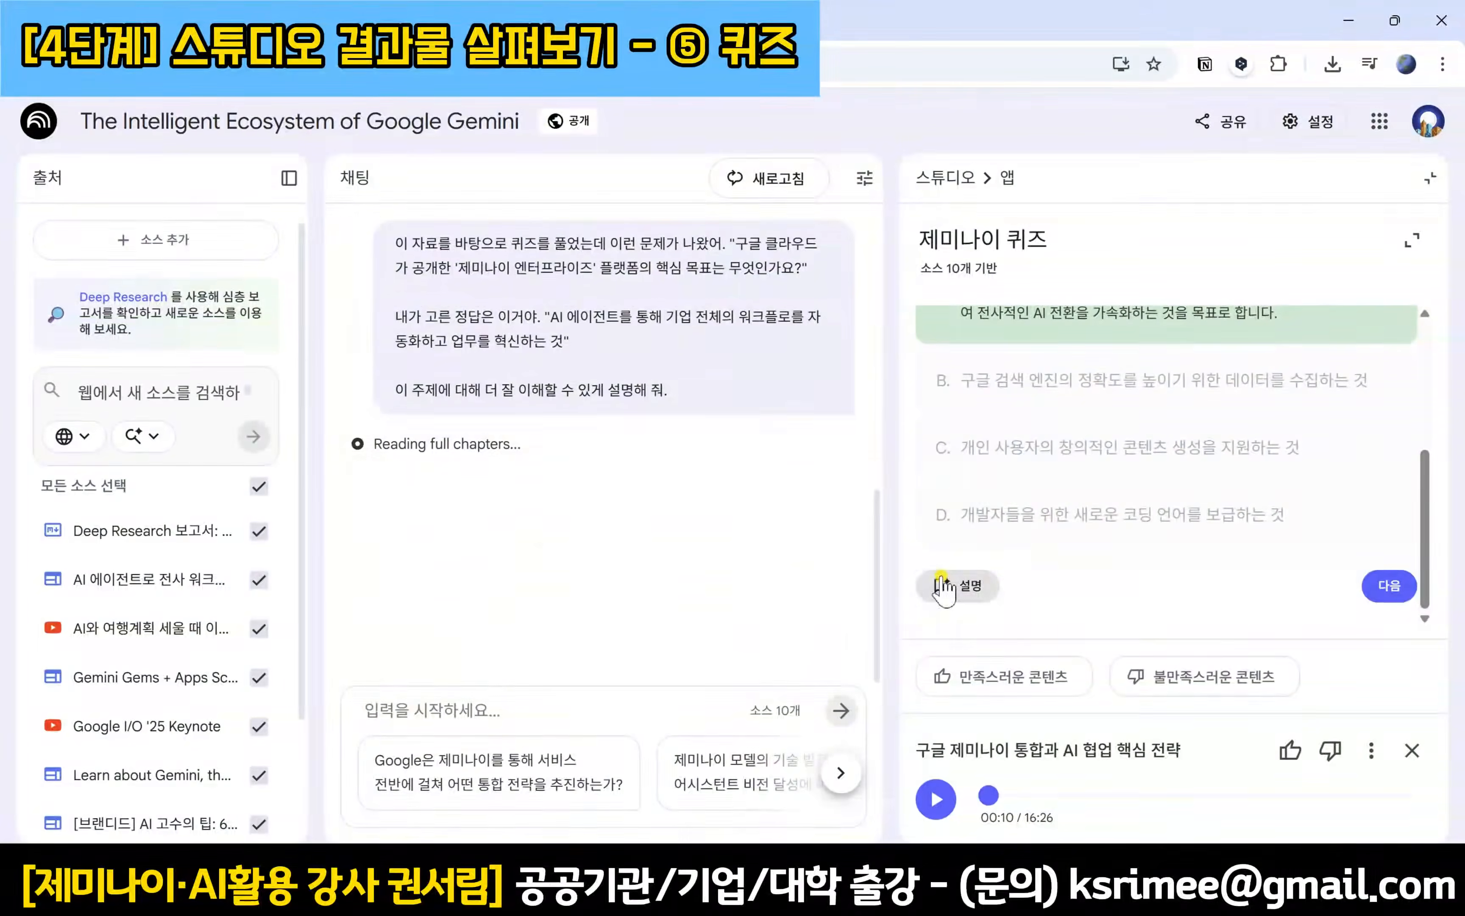
# Step: Read the chat's explanation of the 제미나이 엔터프라이즈 quiz answer alongside the question and its answer options
pyautogui.scroll(3, 1053, 337)
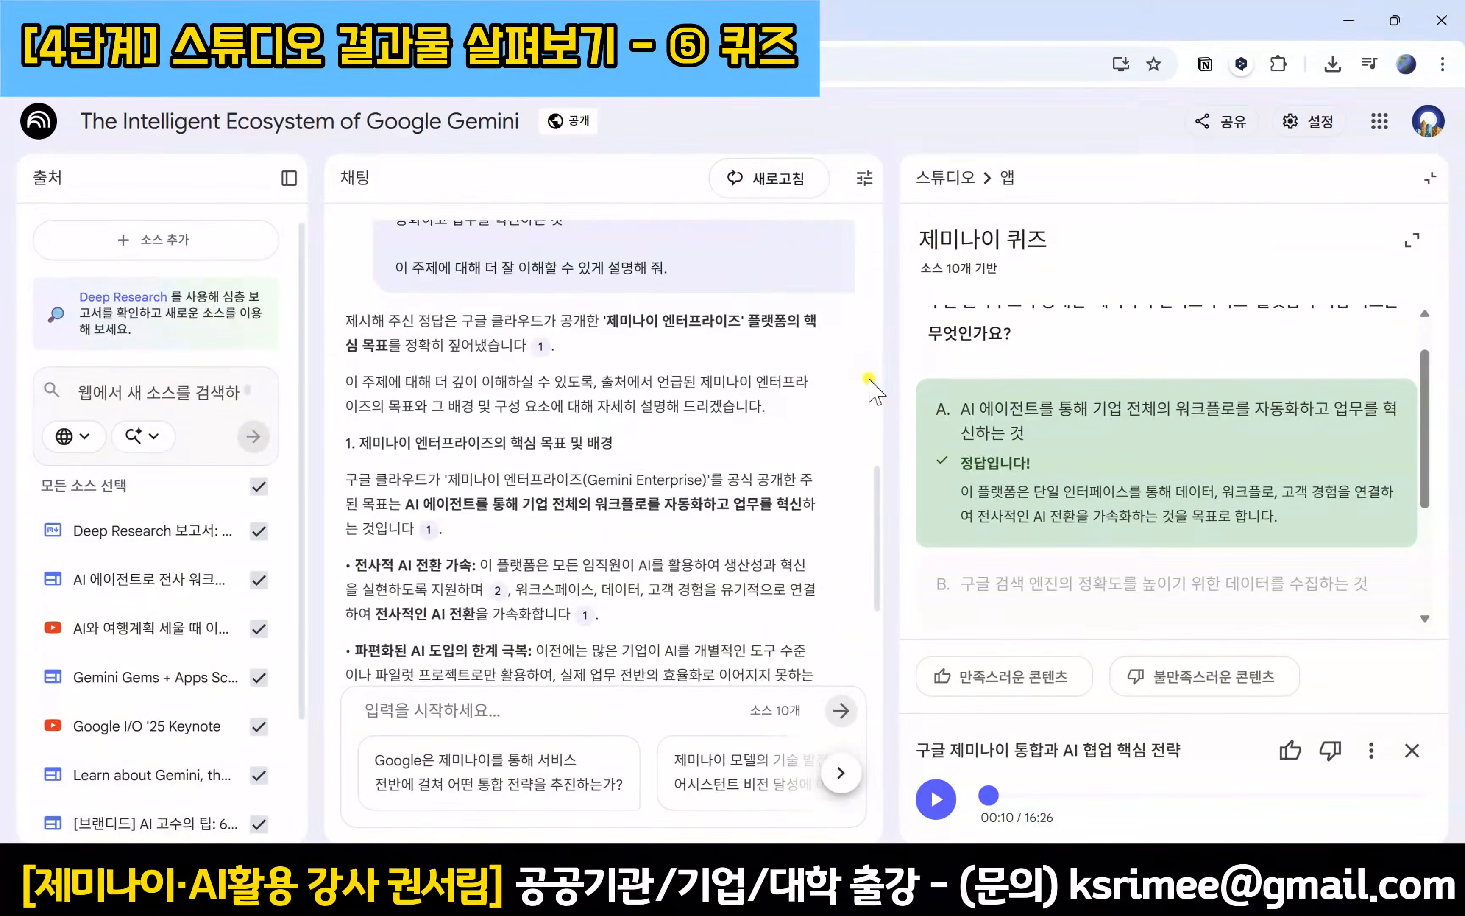
pyautogui.scroll(3, 829, 412)
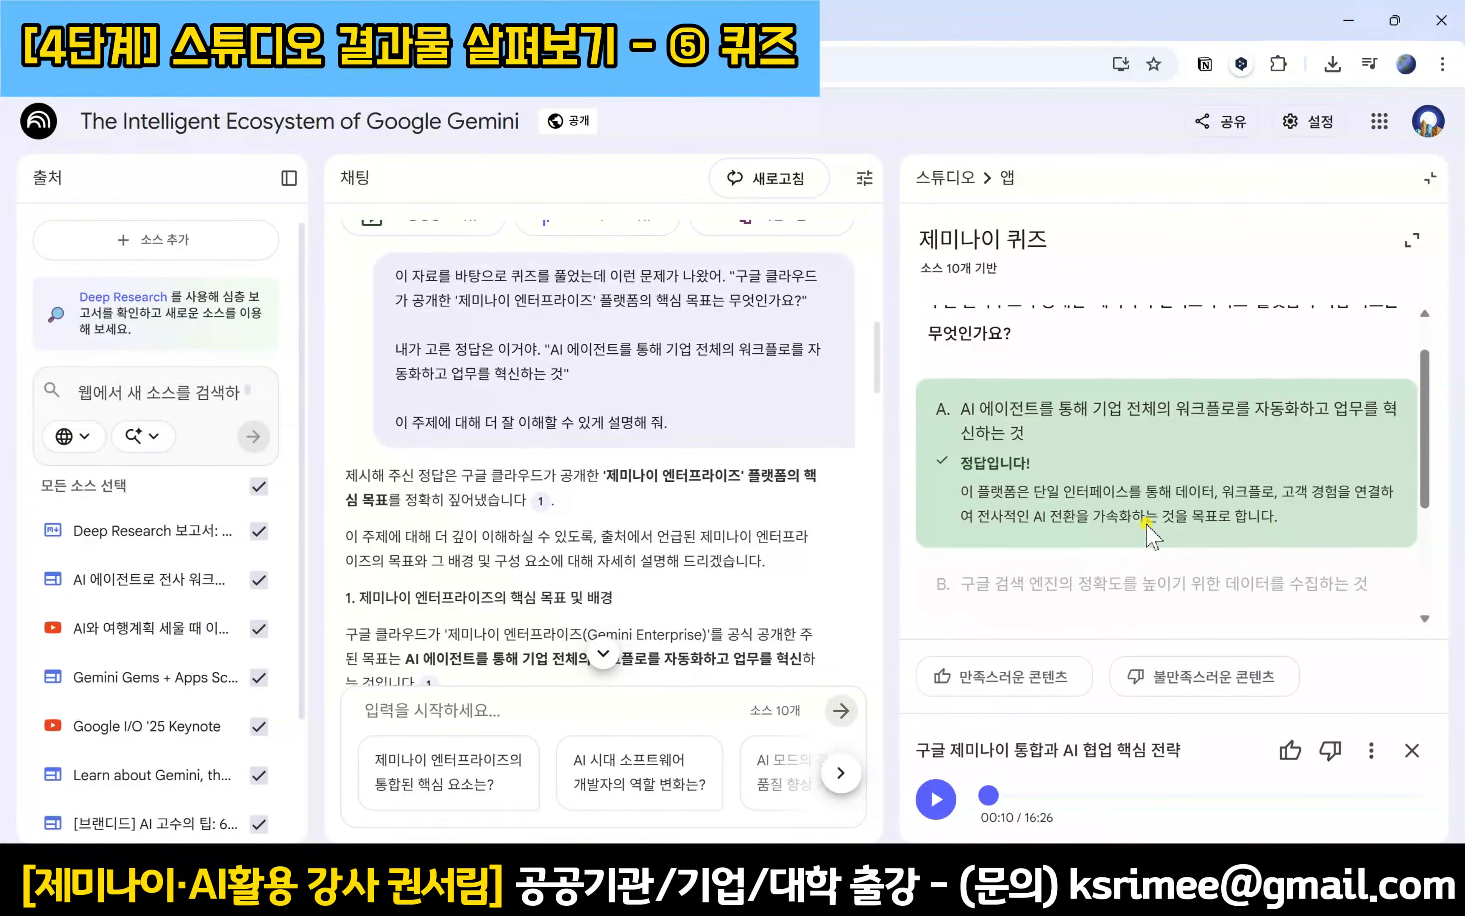
pyautogui.scroll(-3, 1149, 566)
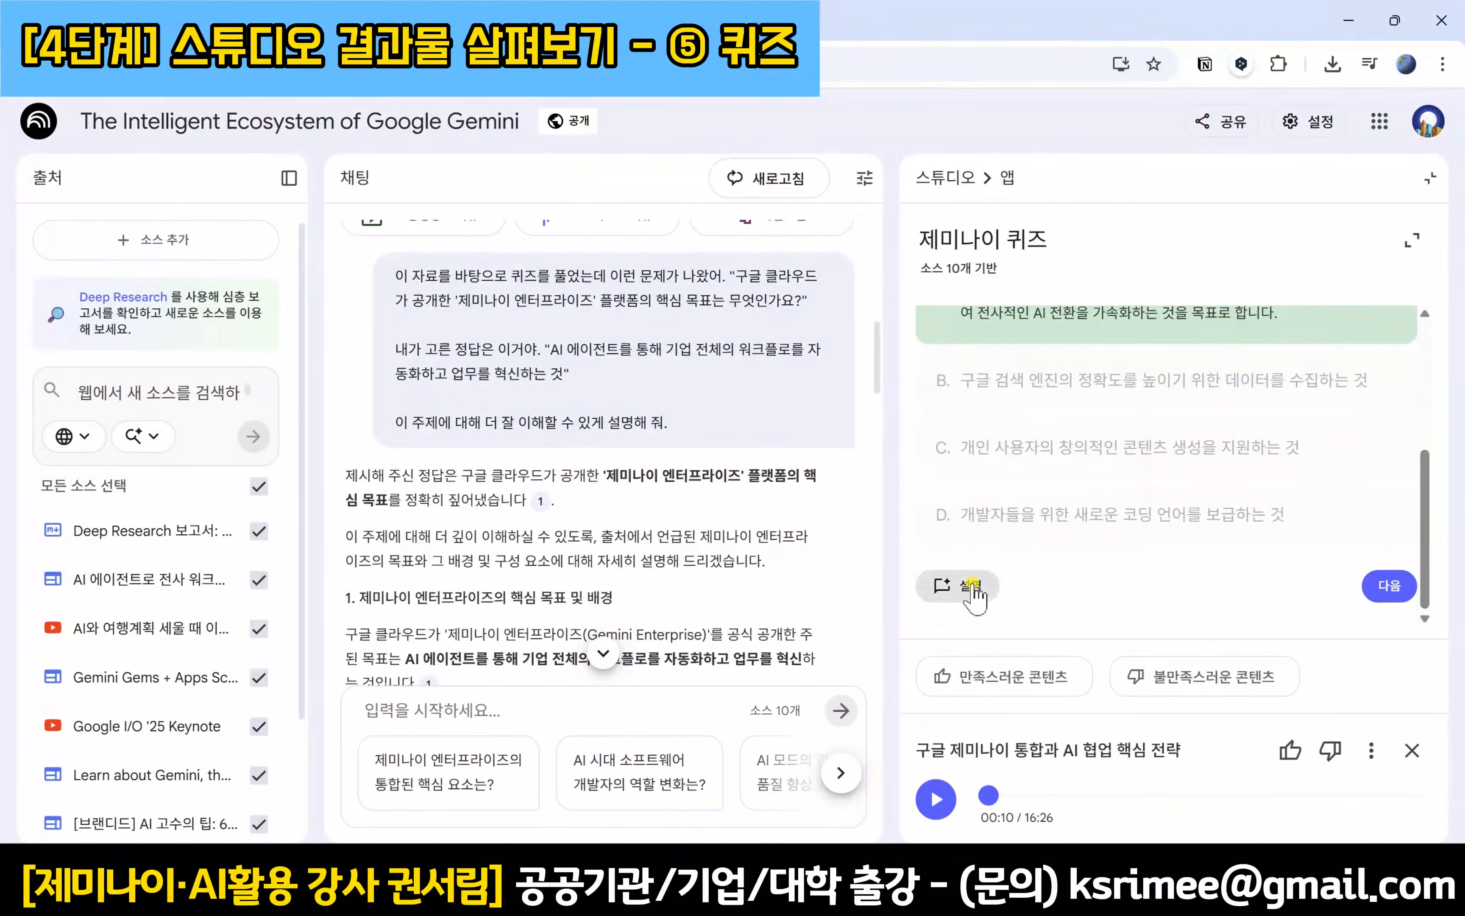
pyautogui.scroll(2, 497, 424)
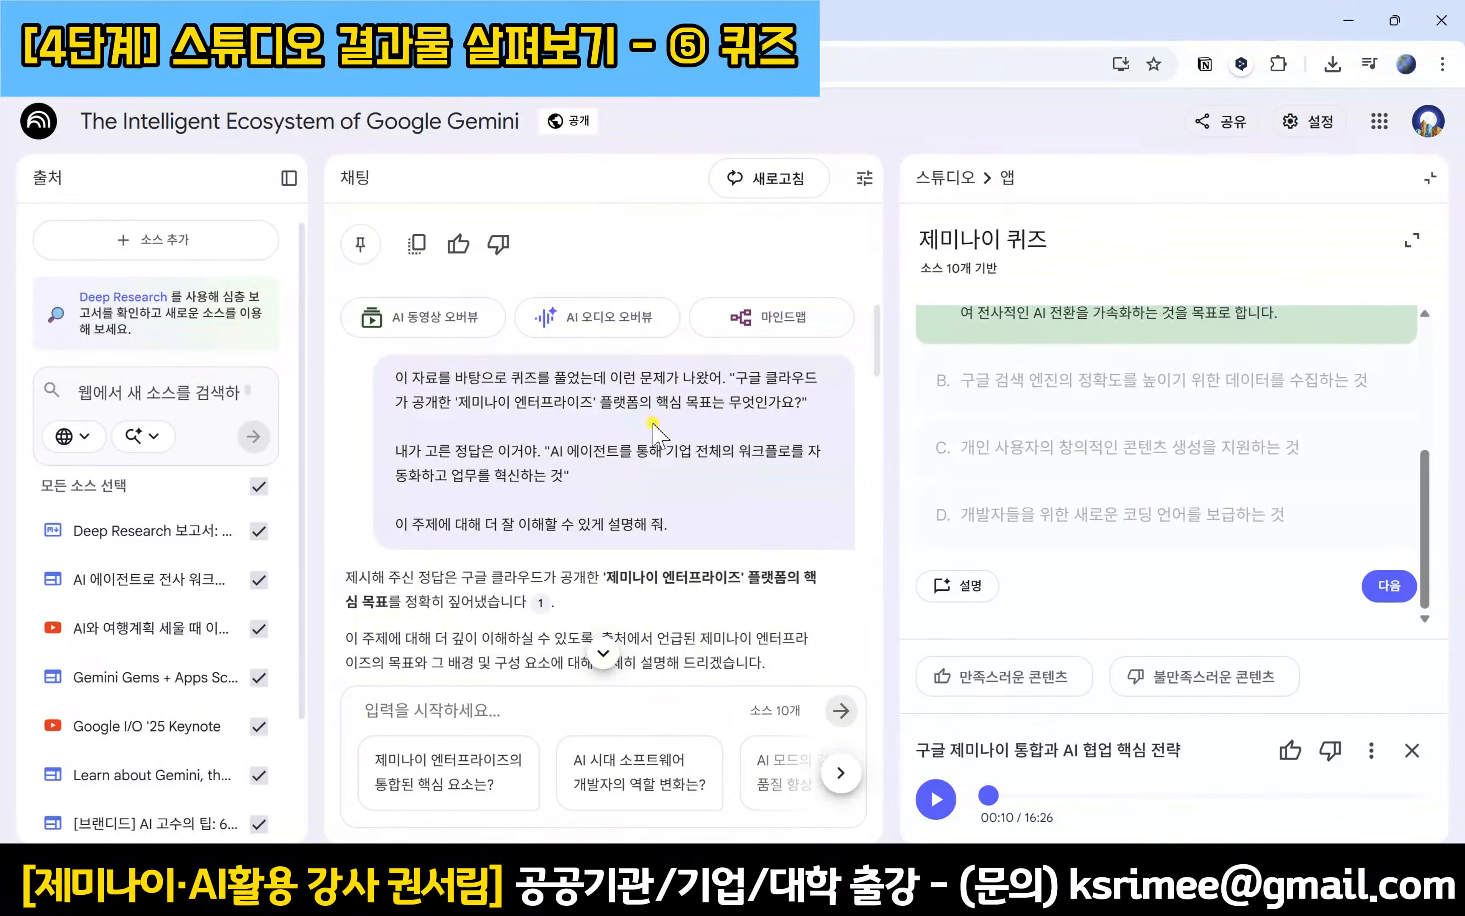
pyautogui.scroll(-2, 662, 429)
pyautogui.scroll(-4, 552, 501)
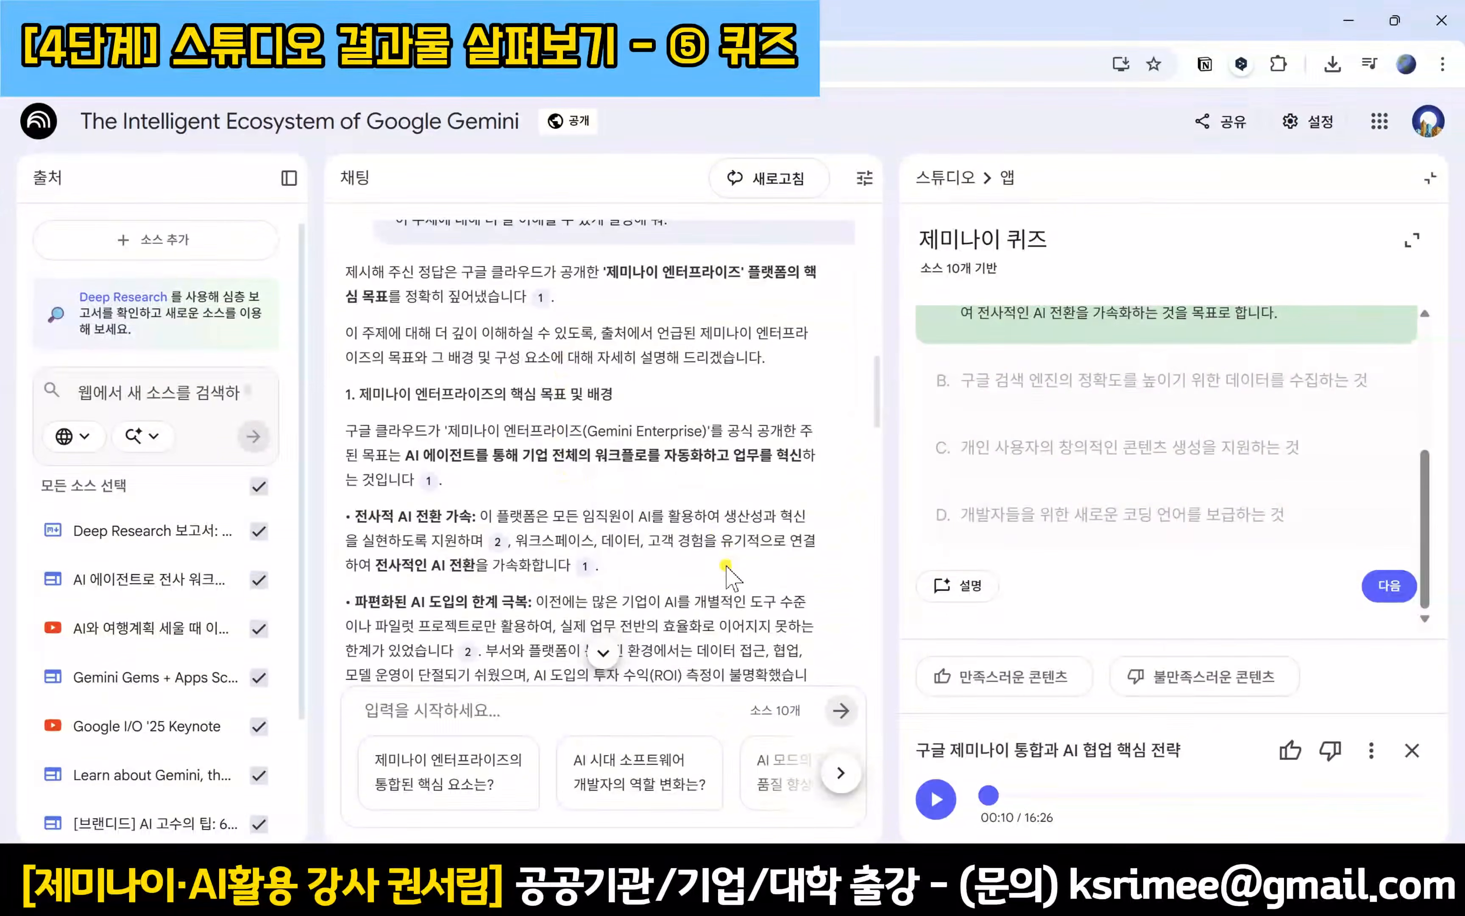
# Step: Open the source behind citation 1 in the explanation, examine the article's headline and summary passage on 제미나이 엔터프라이즈, and close the source
pyautogui.click(541, 297)
pyautogui.scroll(-10, 290, 532)
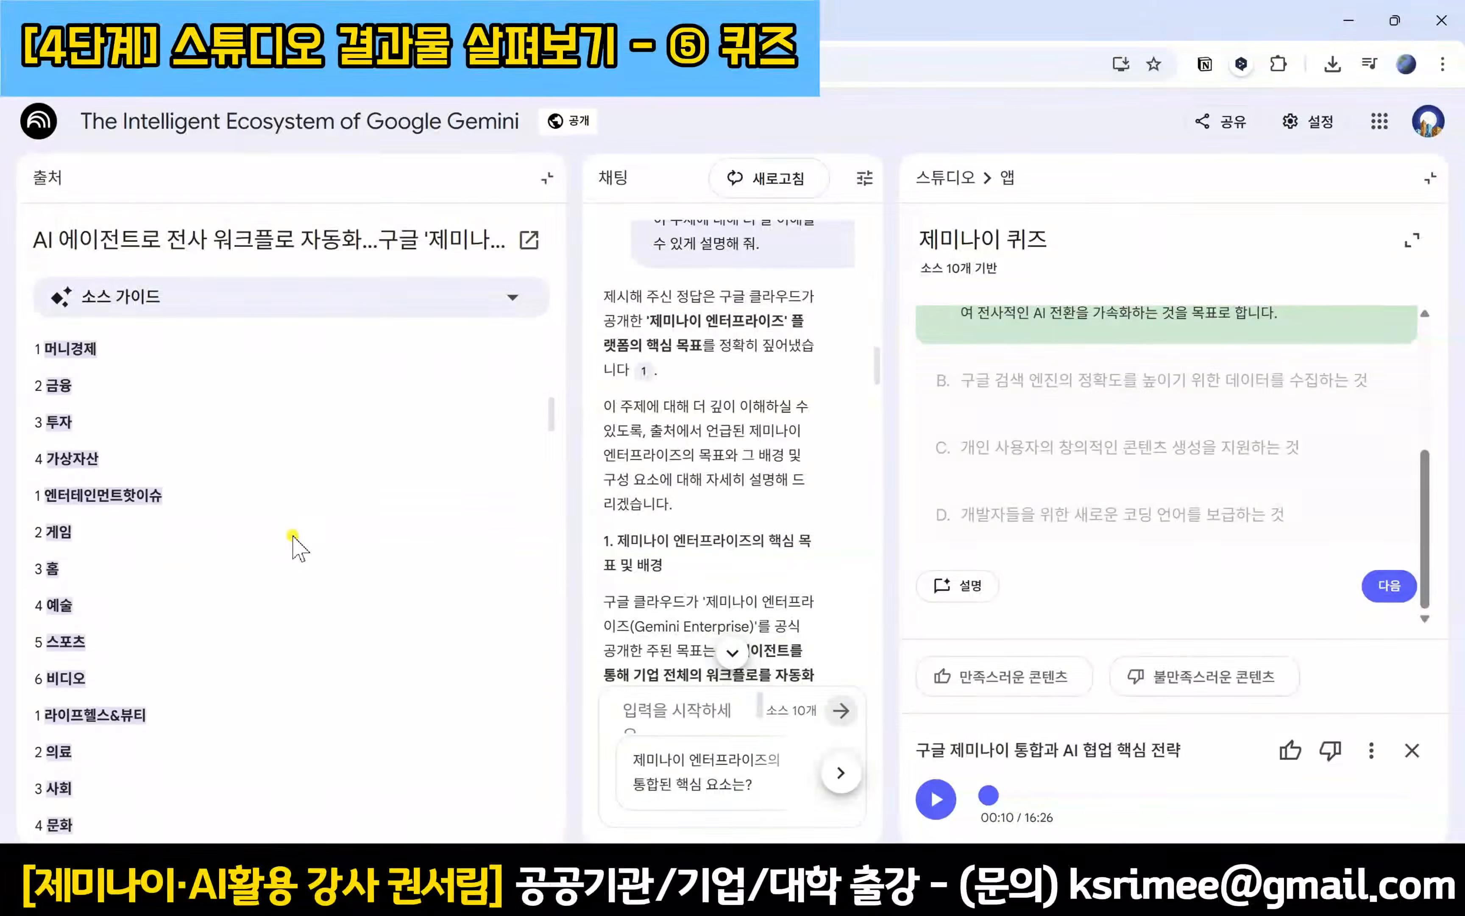
pyautogui.scroll(-5, 307, 511)
pyautogui.scroll(10, 314, 508)
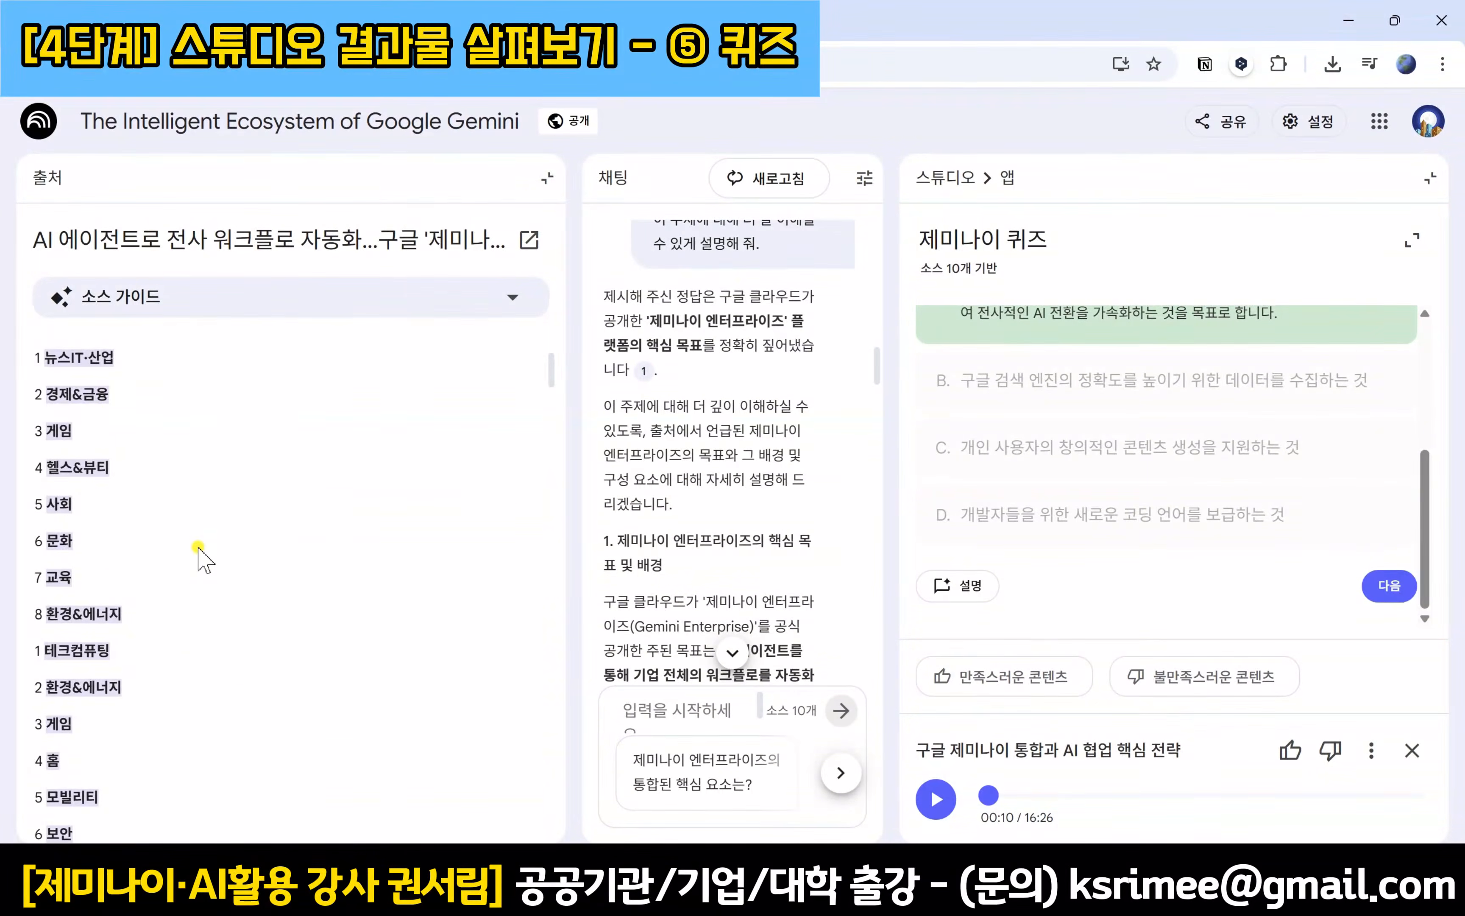
pyautogui.scroll(-10, 229, 598)
pyautogui.scroll(-5, 195, 548)
pyautogui.scroll(2, 266, 651)
pyautogui.scroll(-2, 266, 652)
pyautogui.scroll(1, 195, 521)
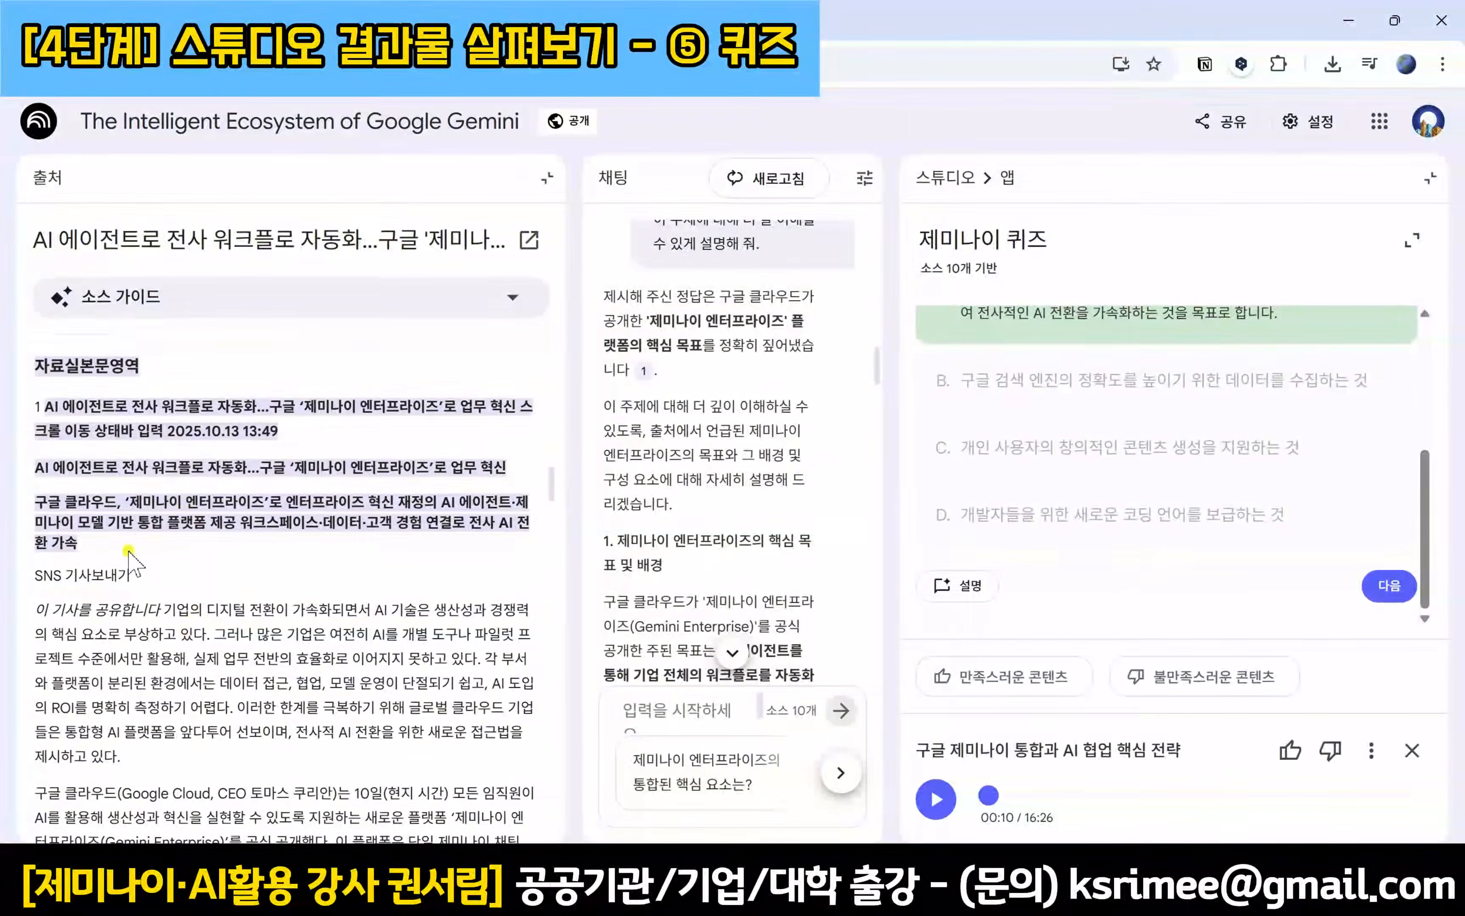
pyautogui.moveTo(77, 543); pyautogui.dragTo(48, 522)
pyautogui.click(319, 581)
pyautogui.click(547, 178)
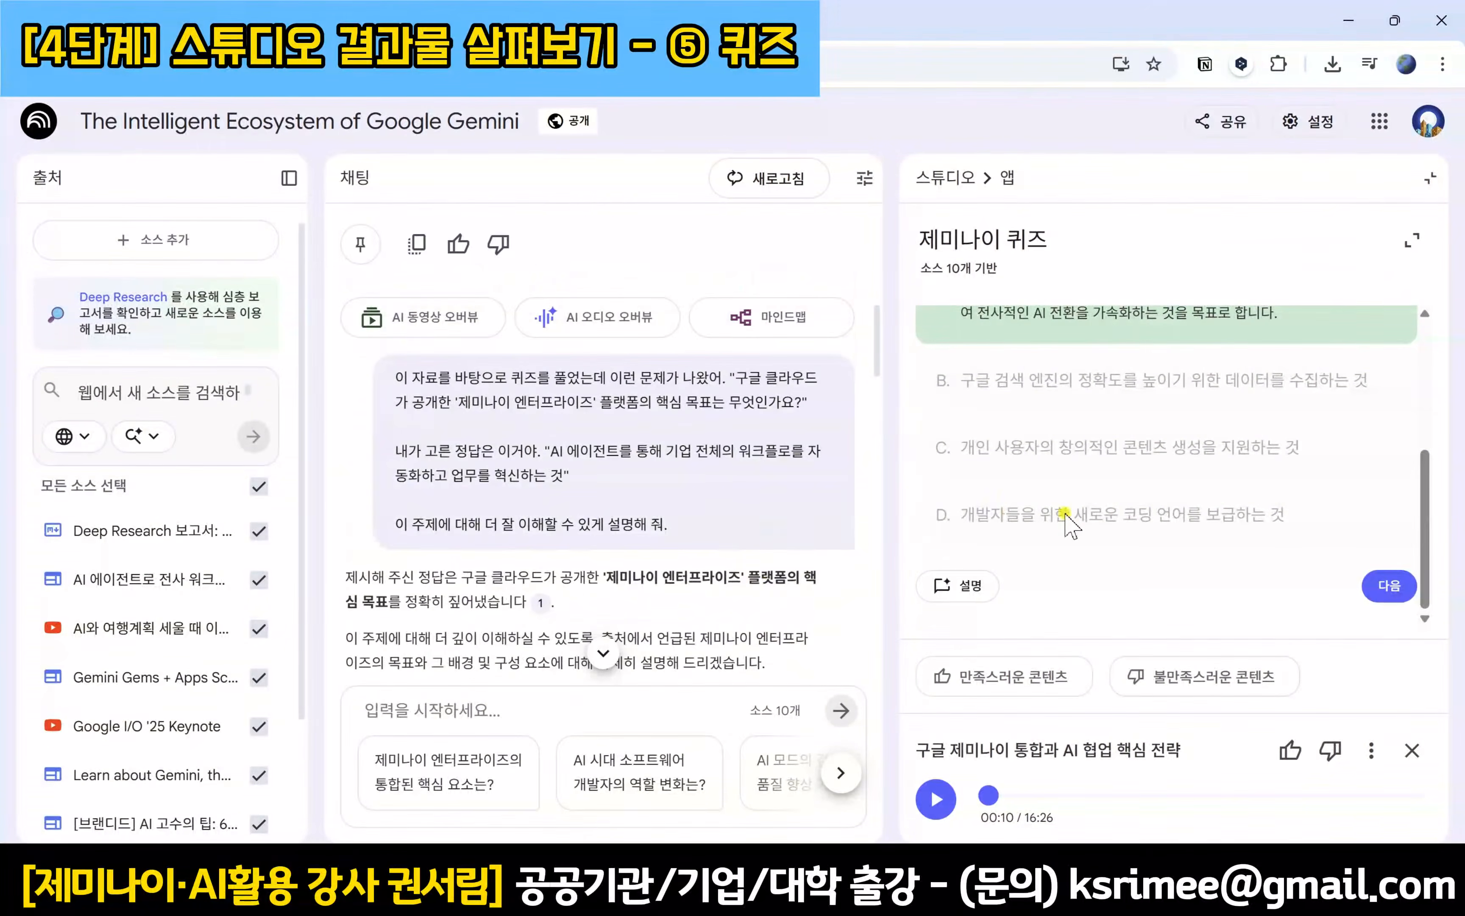
# Step: Look over question 1 once more, advance the quiz to question 2, and close the quiz
pyautogui.scroll(4, 1053, 525)
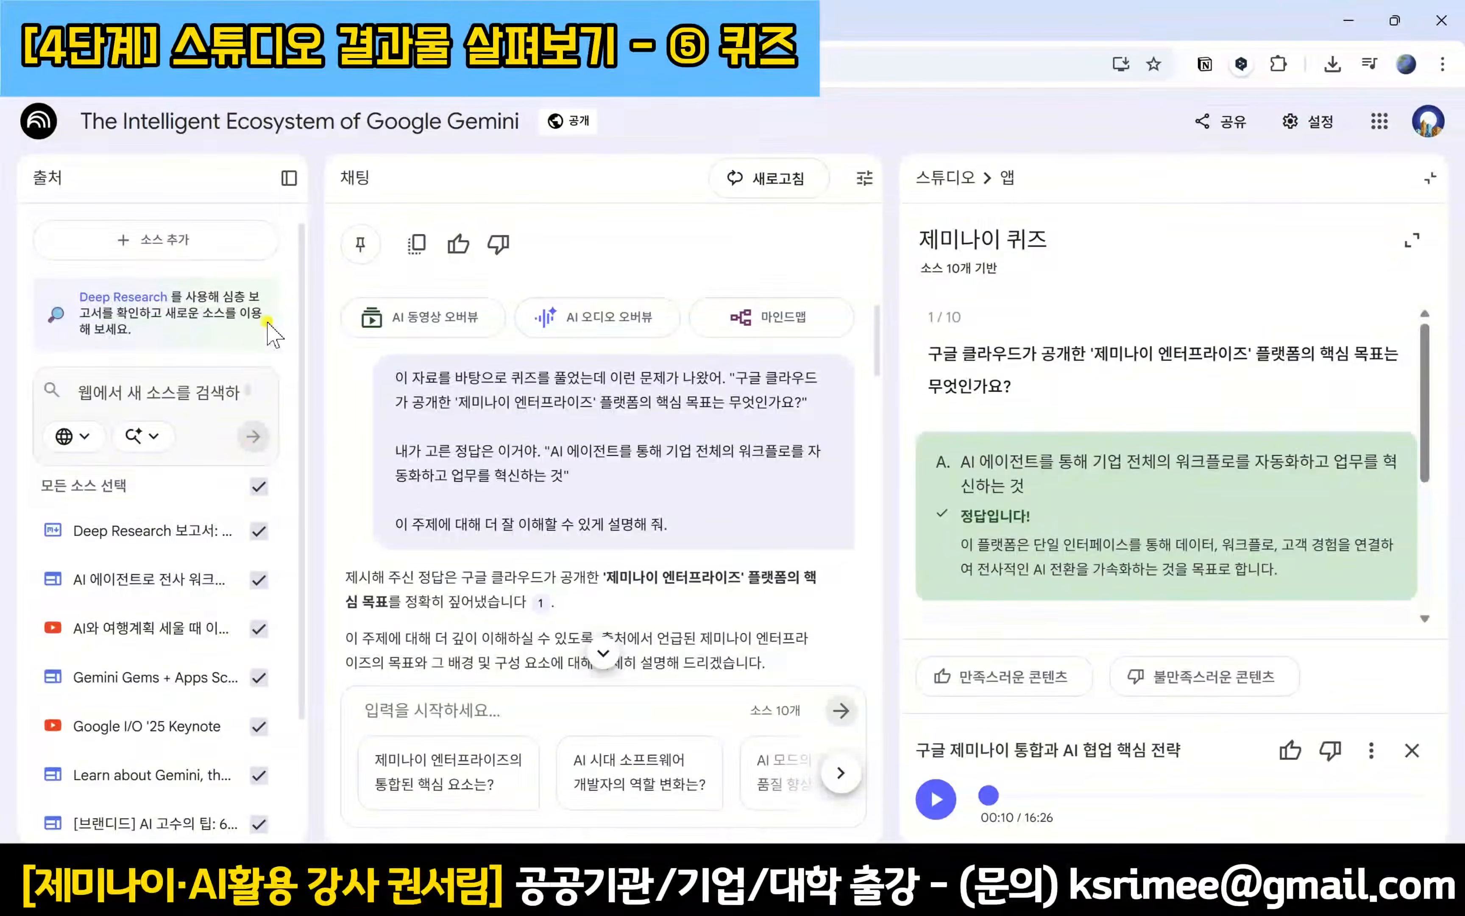
pyautogui.scroll(-3, 1291, 548)
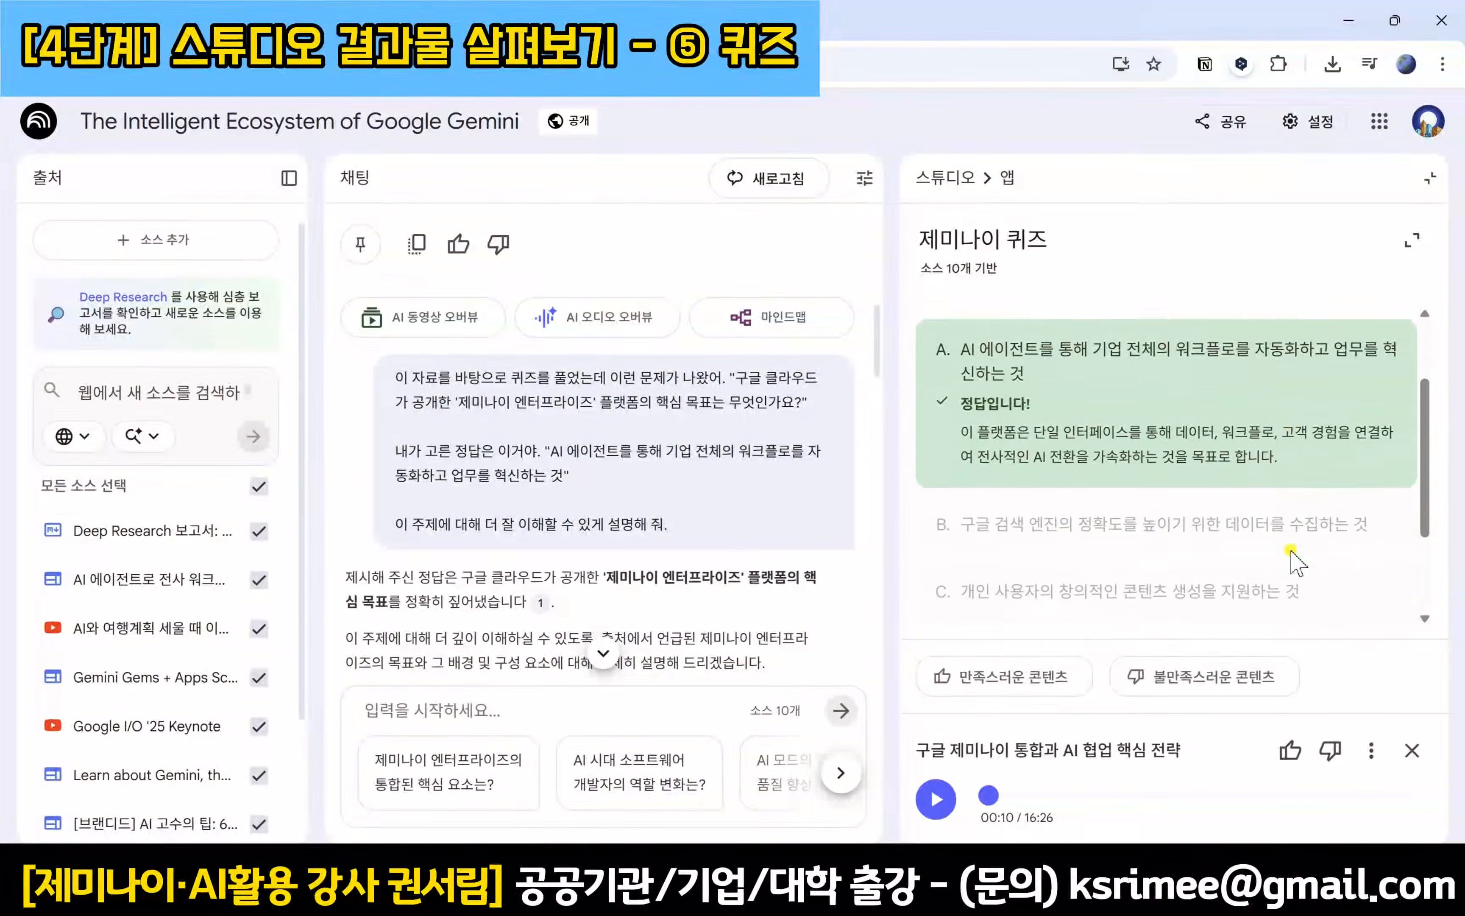
pyautogui.scroll(3, 1292, 548)
pyautogui.scroll(-3, 1291, 548)
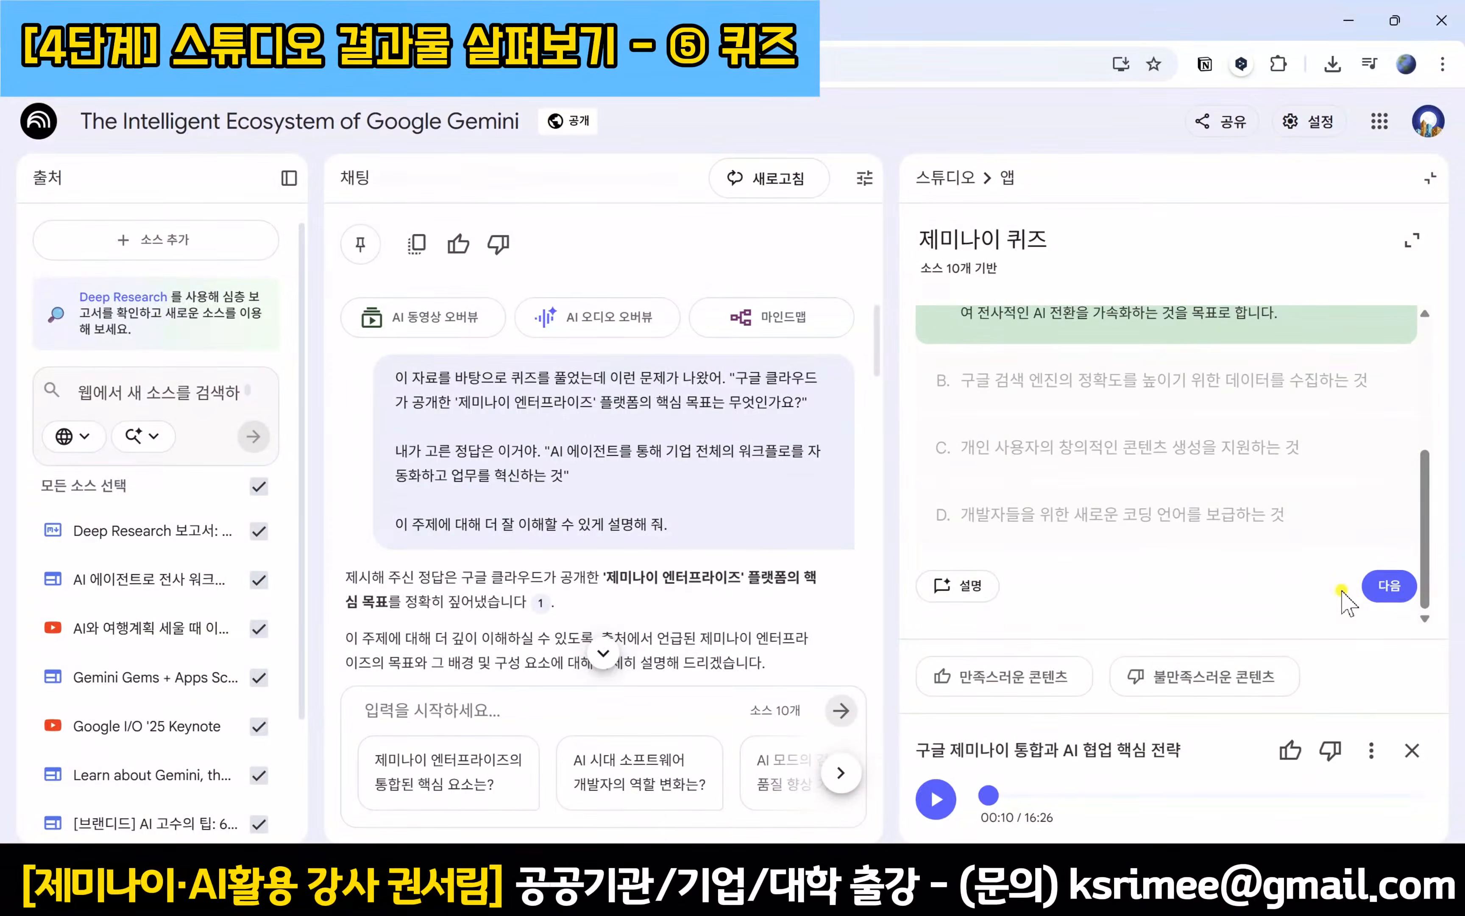
pyautogui.click(1388, 586)
pyautogui.scroll(2, 1282, 598)
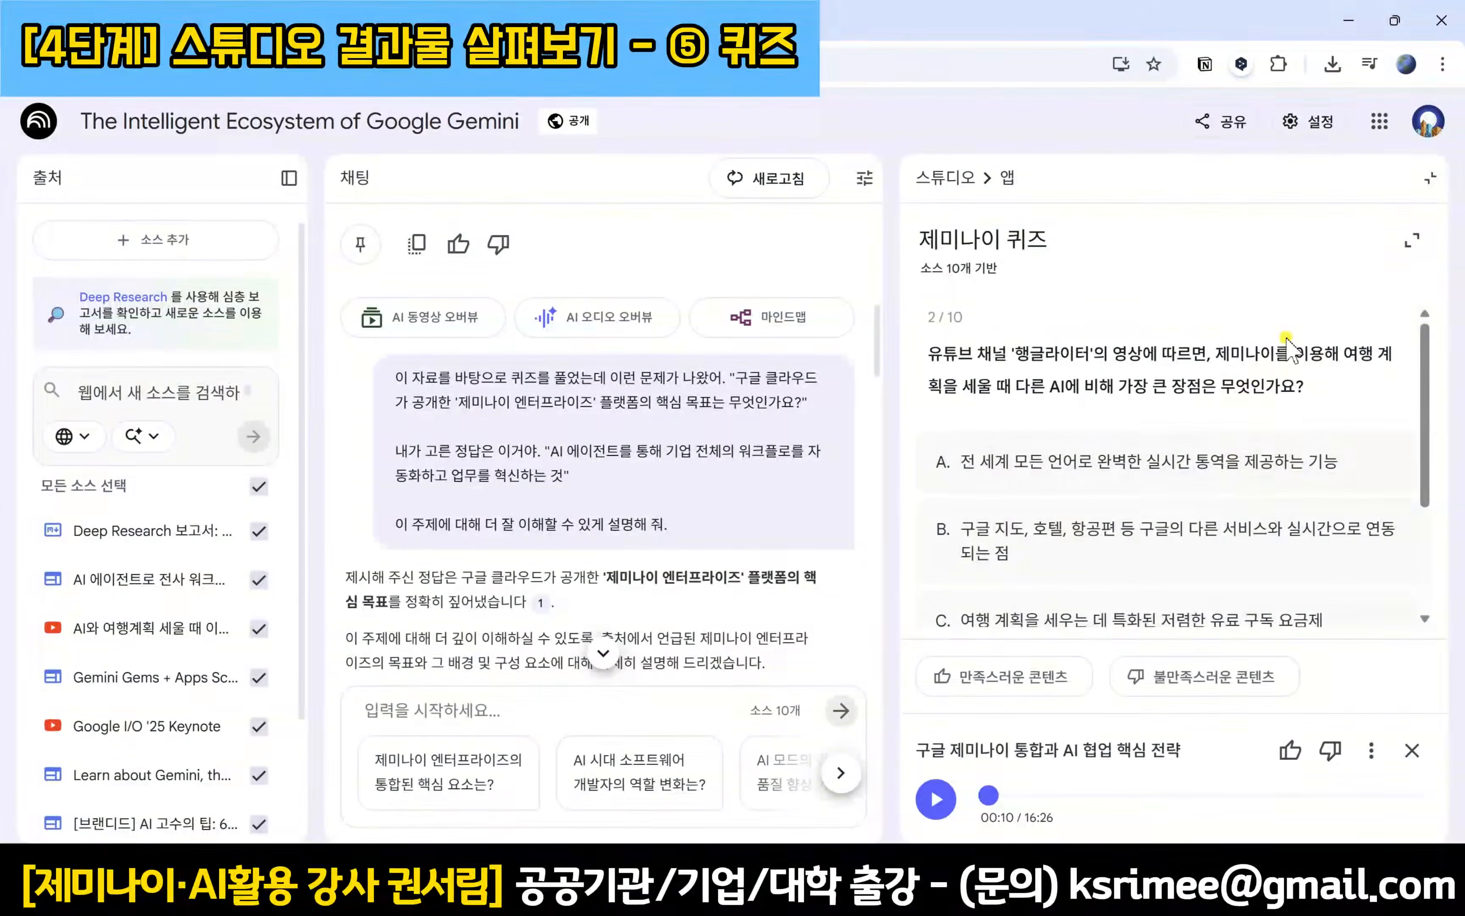
pyautogui.click(1428, 179)
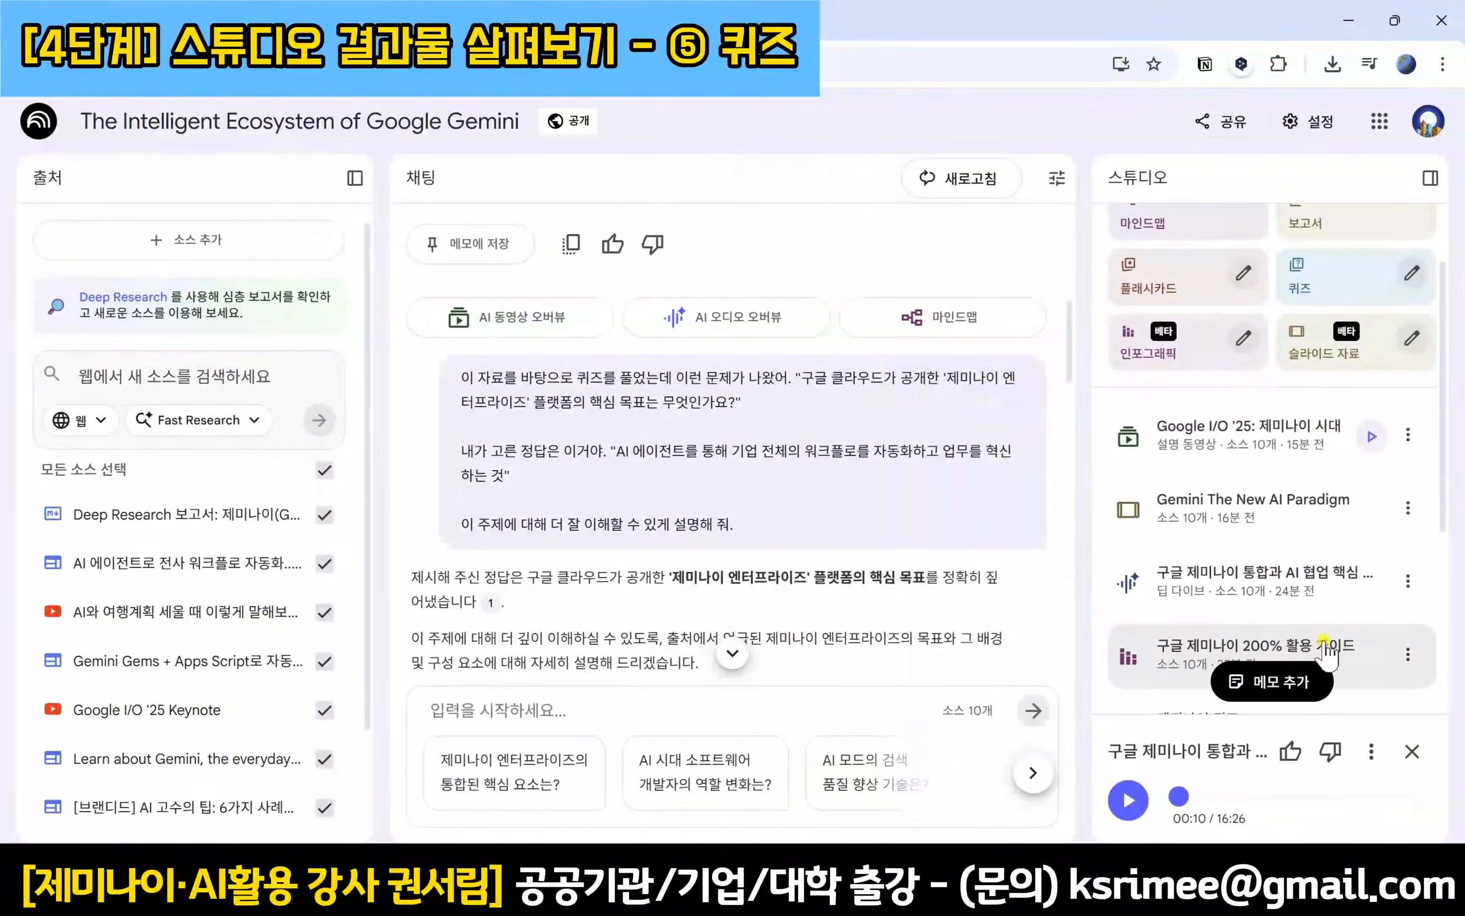
# Step: Open the flashcards 제미나이 카드, reveal the first card's answer, and request an explanation of it in the chat
pyautogui.scroll(-5, 1329, 636)
pyautogui.scroll(-2, 1331, 630)
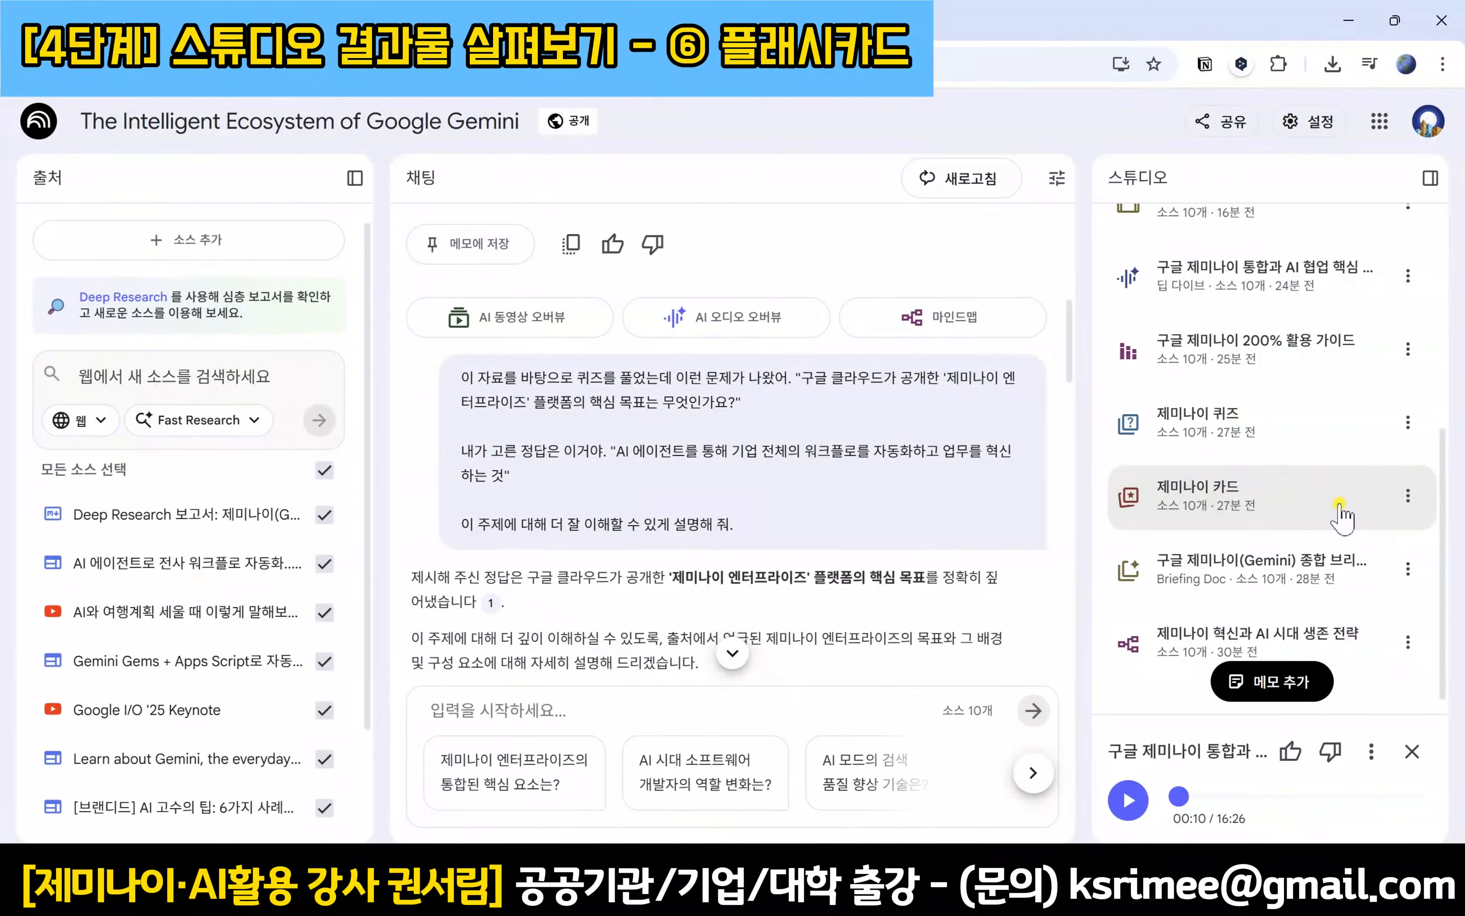
pyautogui.click(1340, 516)
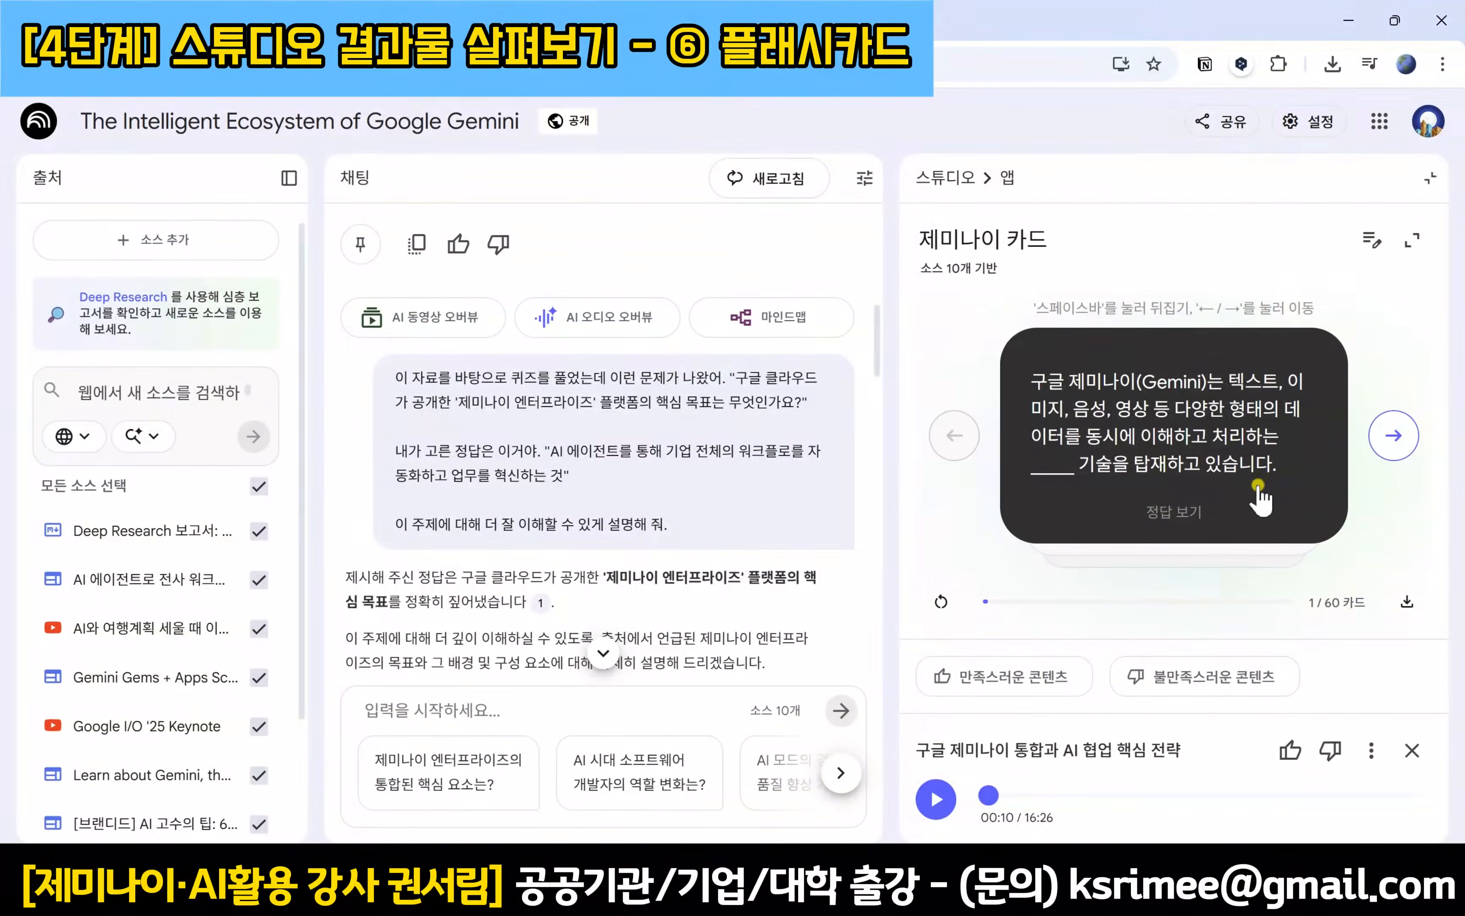
pyautogui.click(1168, 508)
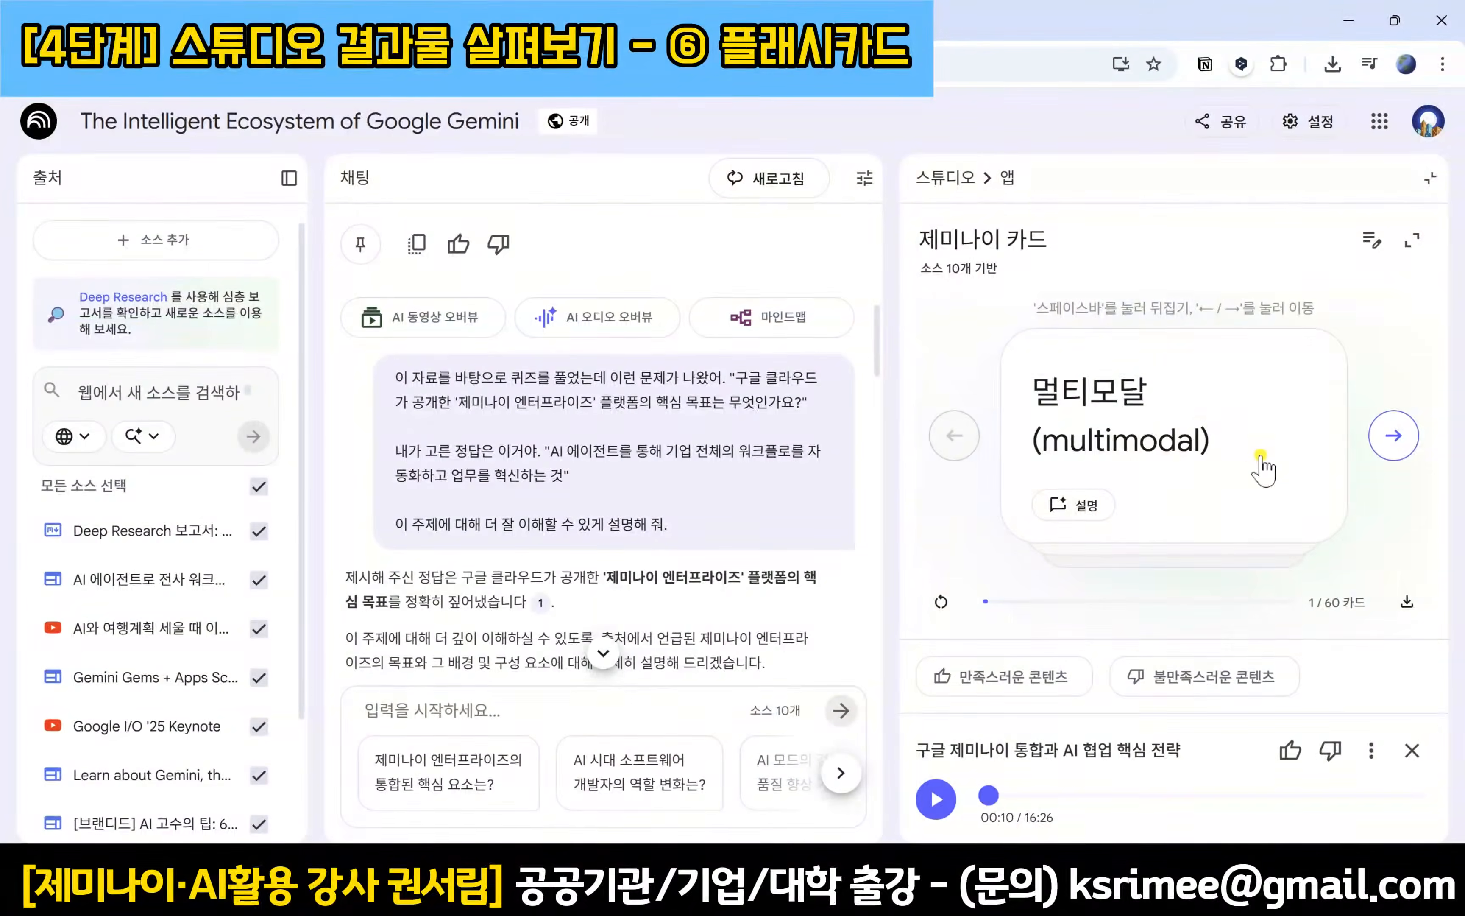
pyautogui.click(1078, 507)
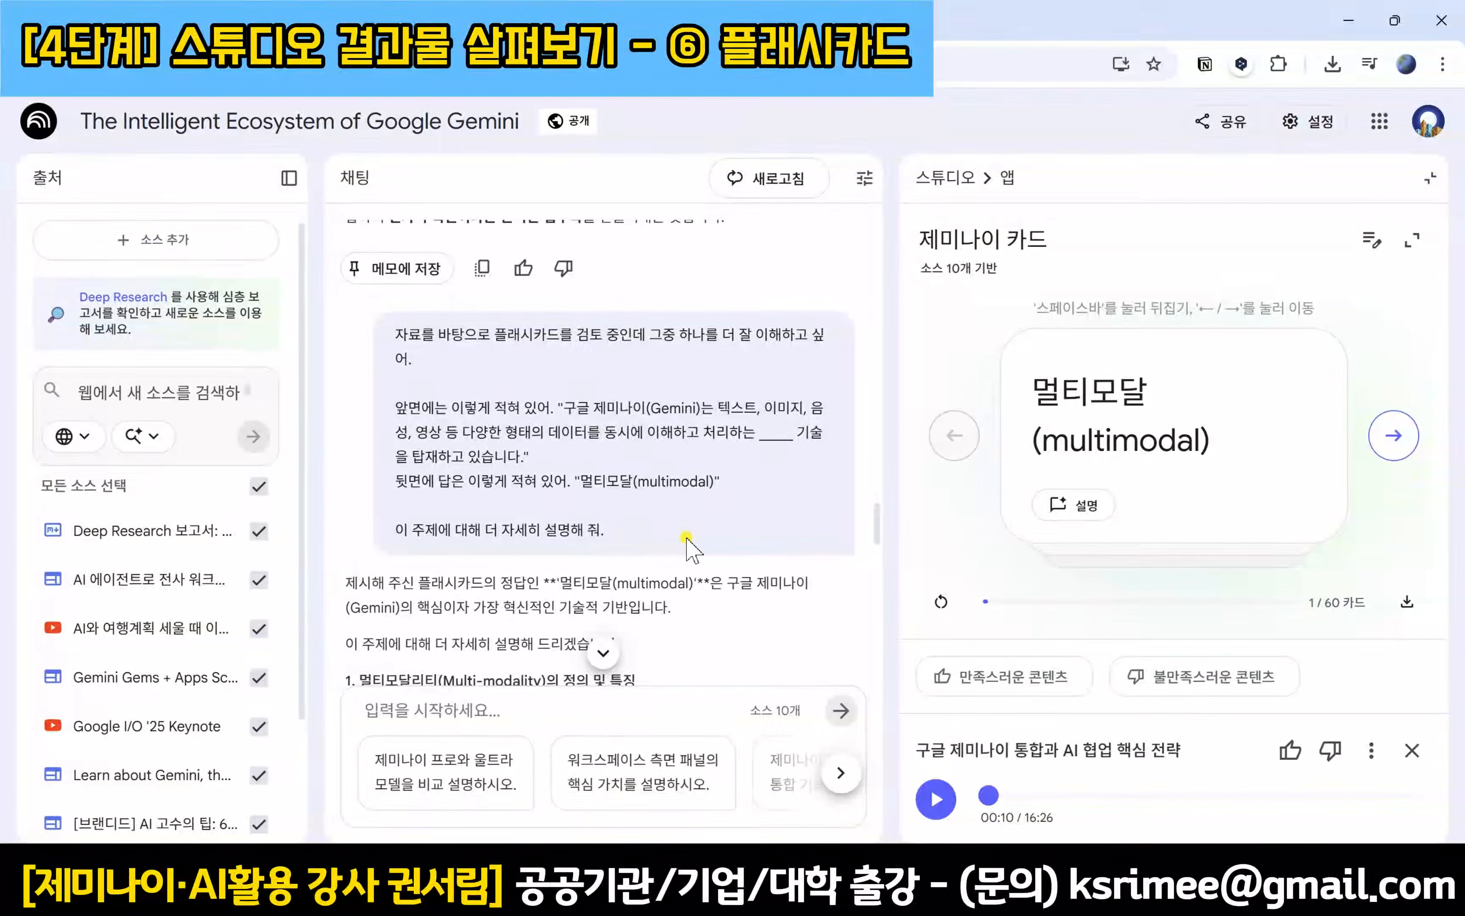
# Step: Read the chat's explanation of 멀티모달(multimodal), check the source behind citation 1, and close the source and the flashcards
pyautogui.scroll(-3, 827, 527)
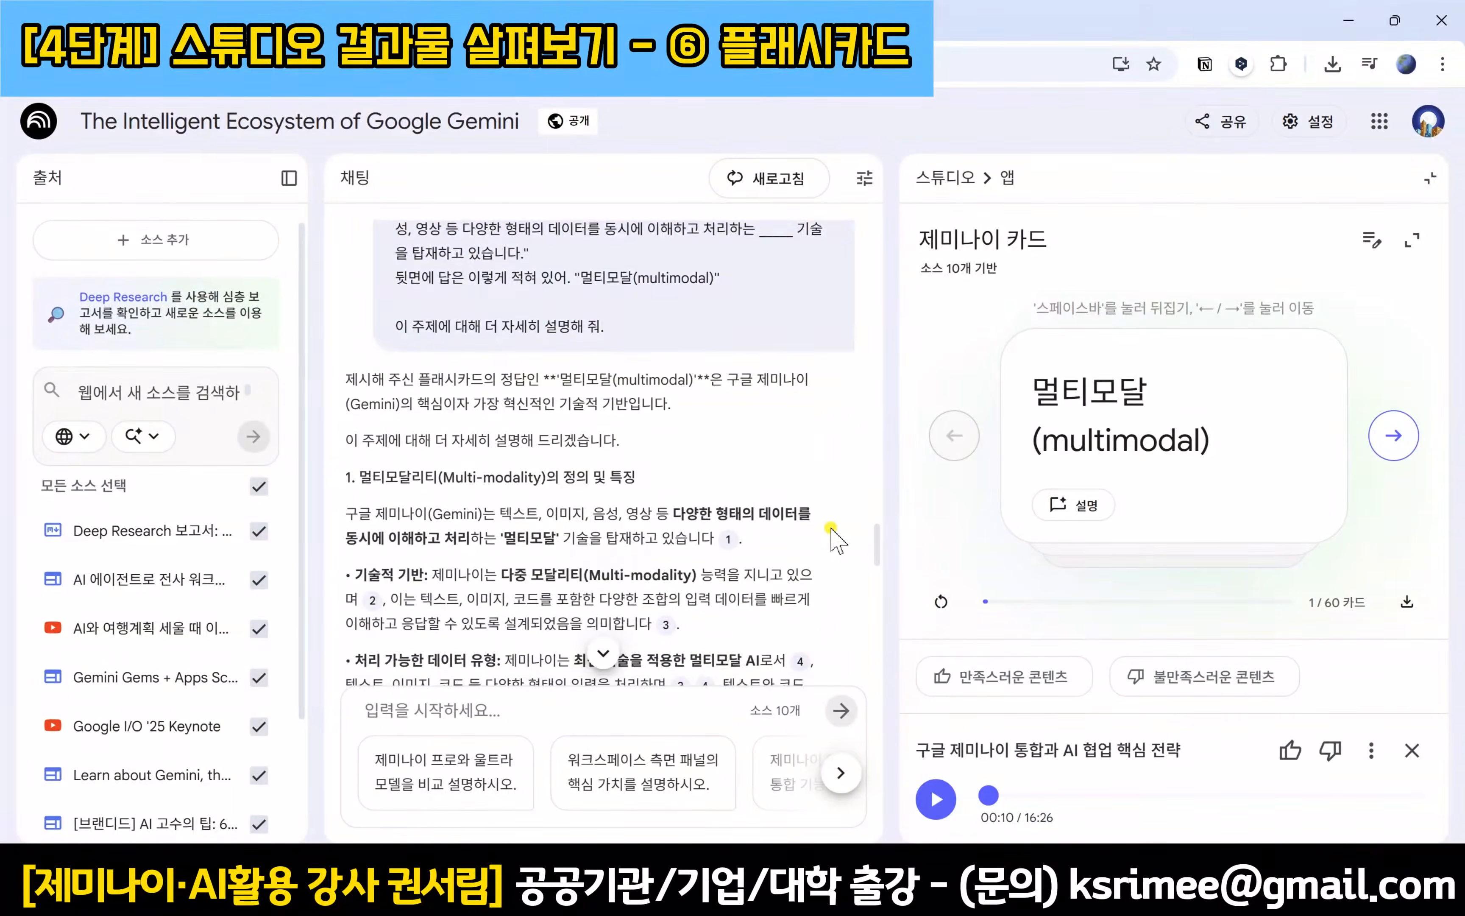
pyautogui.scroll(-2, 833, 533)
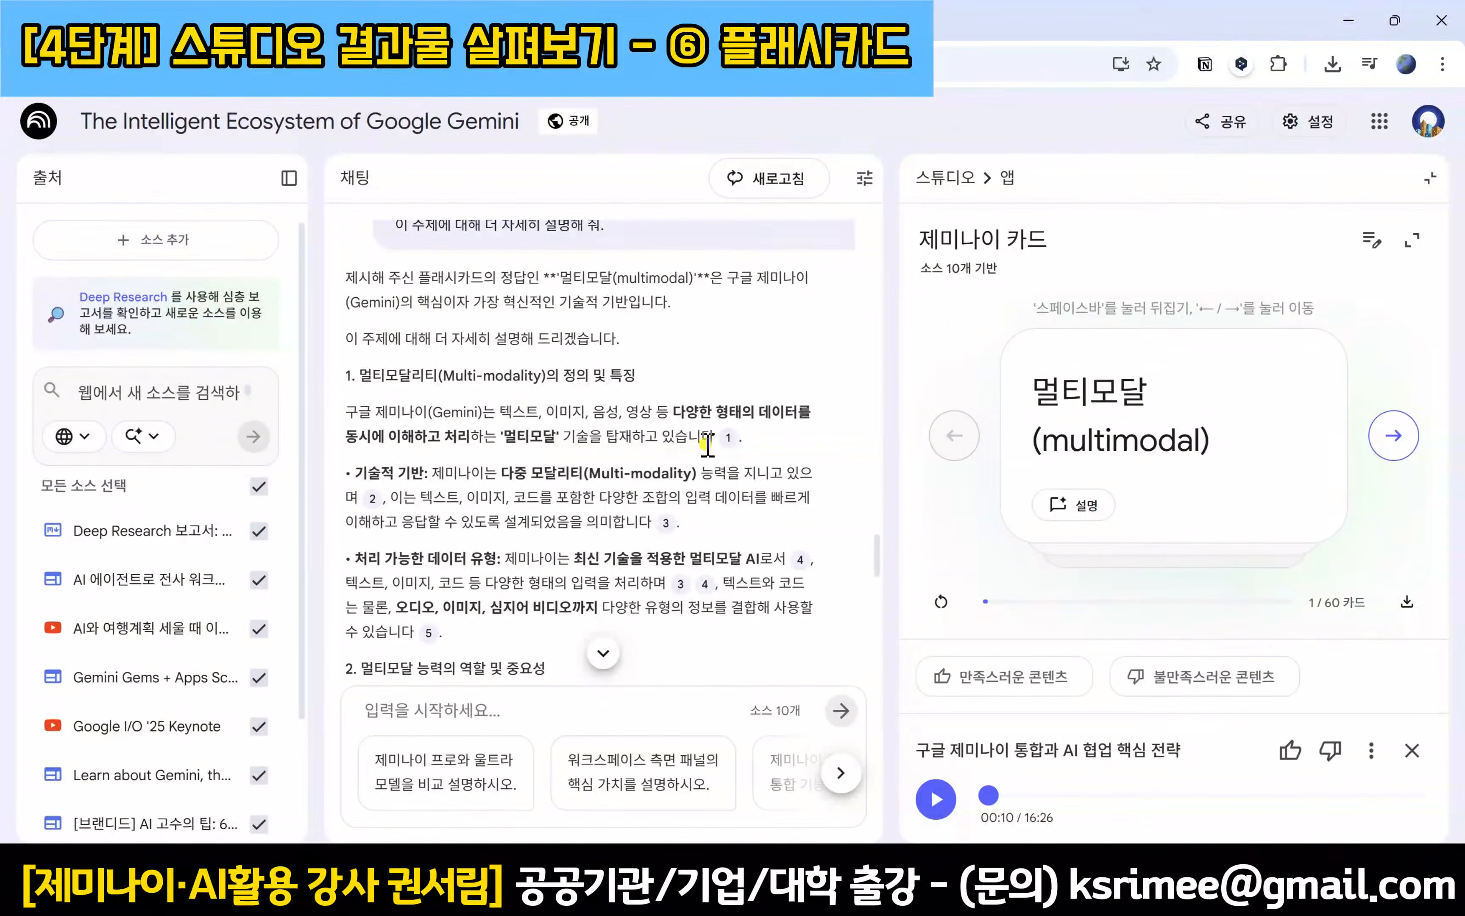
pyautogui.click(728, 437)
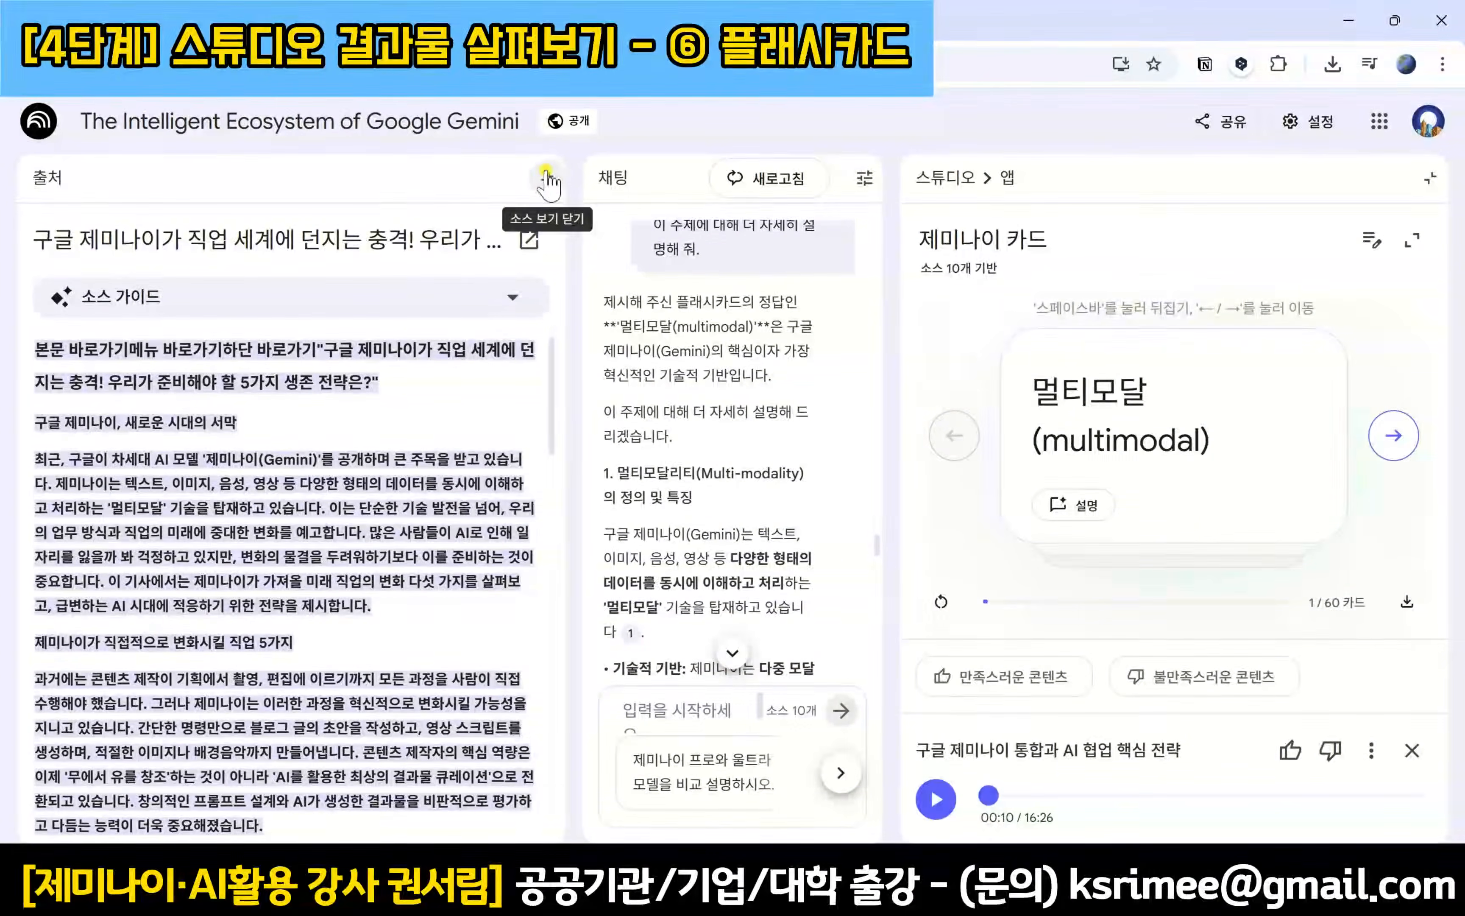
pyautogui.click(547, 180)
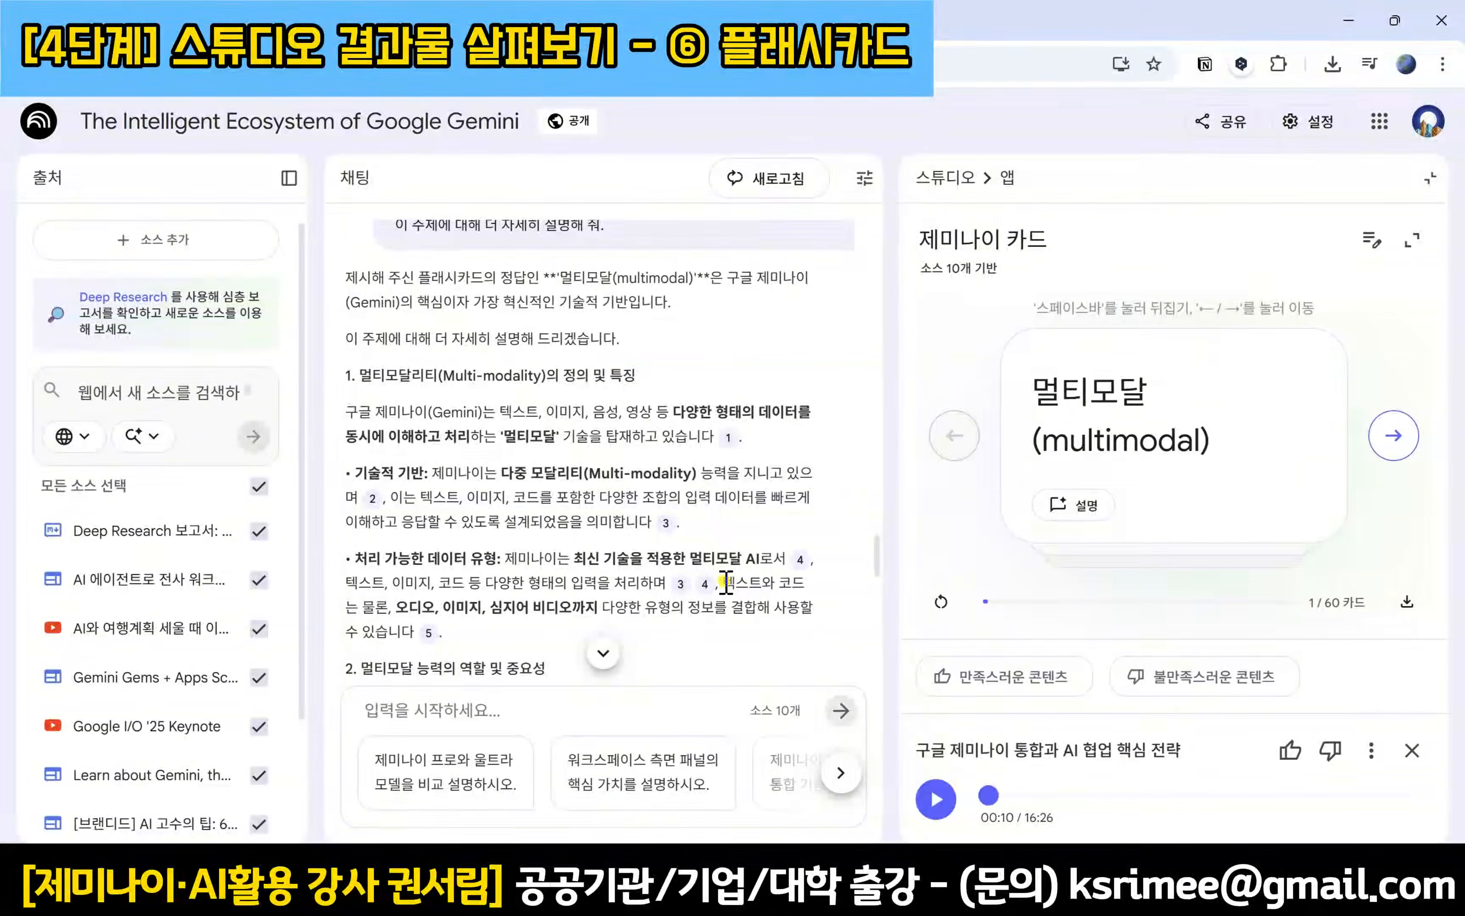
pyautogui.scroll(-10, 763, 618)
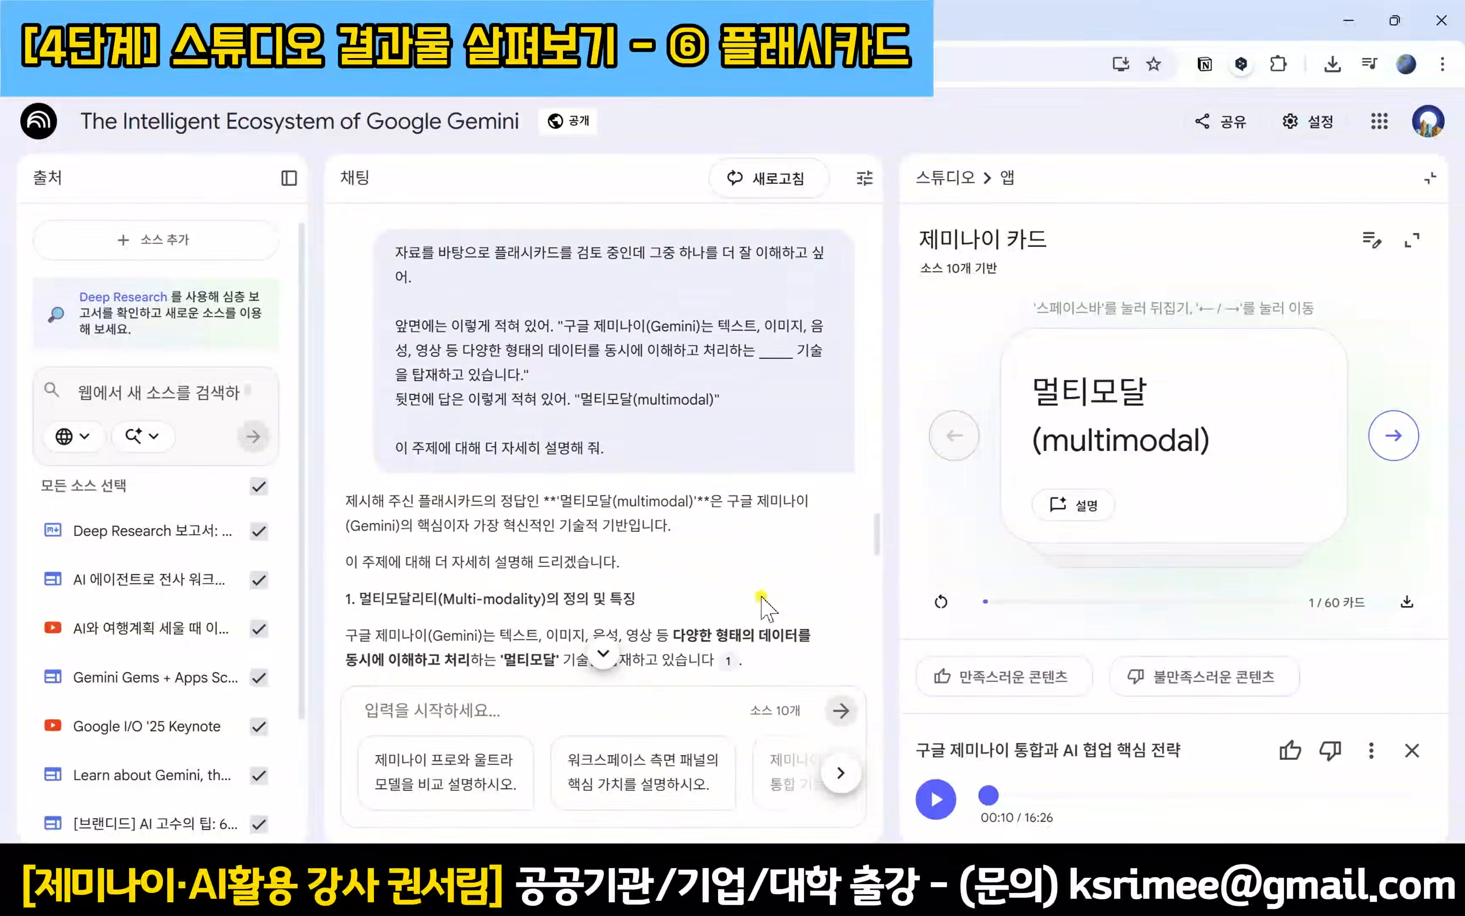
pyautogui.scroll(-5, 730, 603)
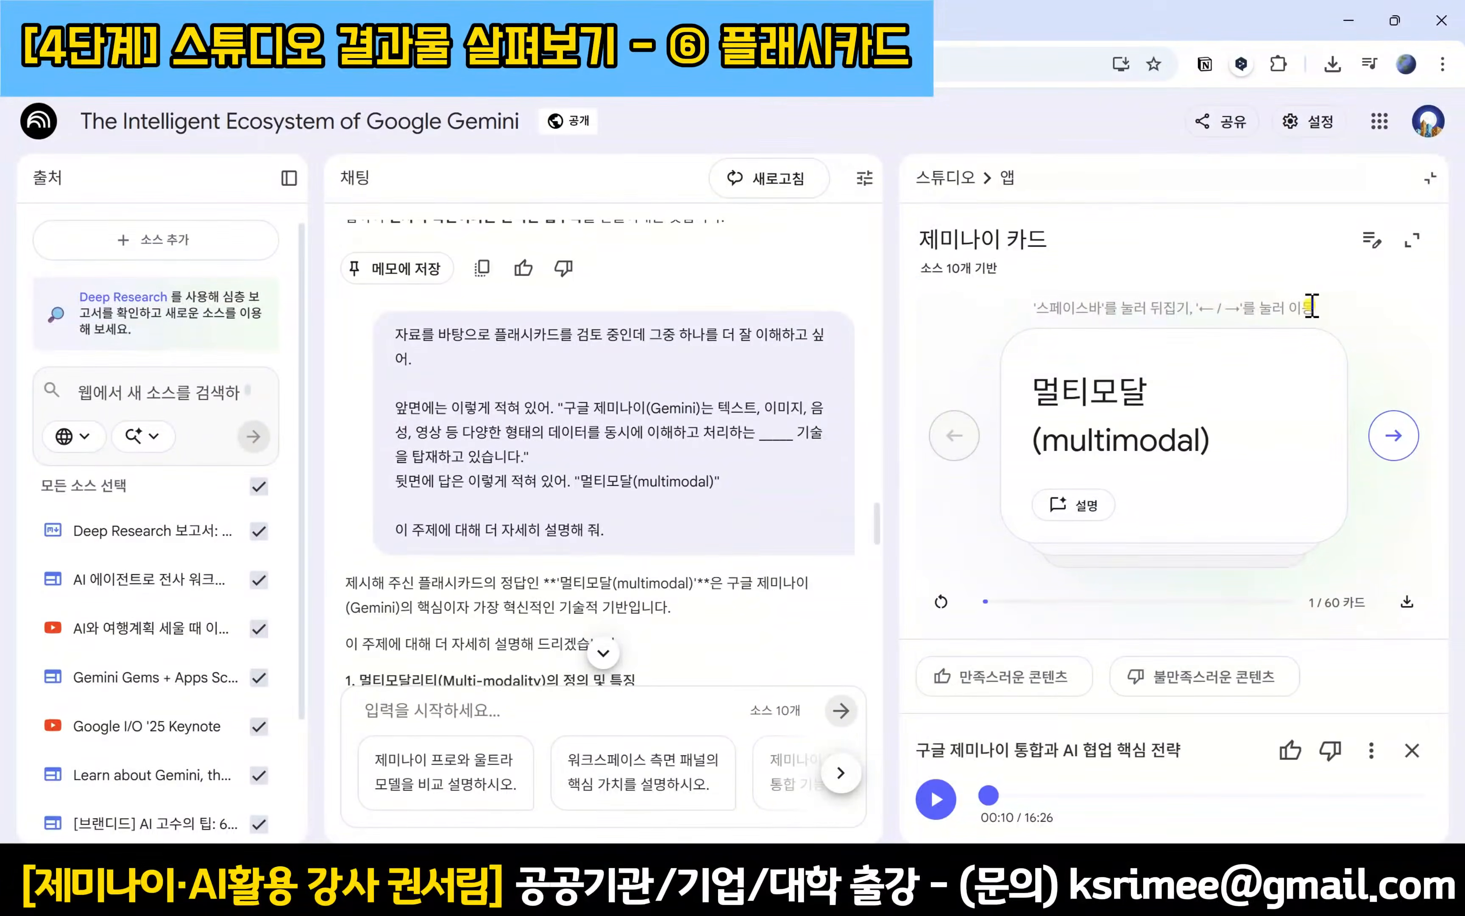
pyautogui.click(1430, 178)
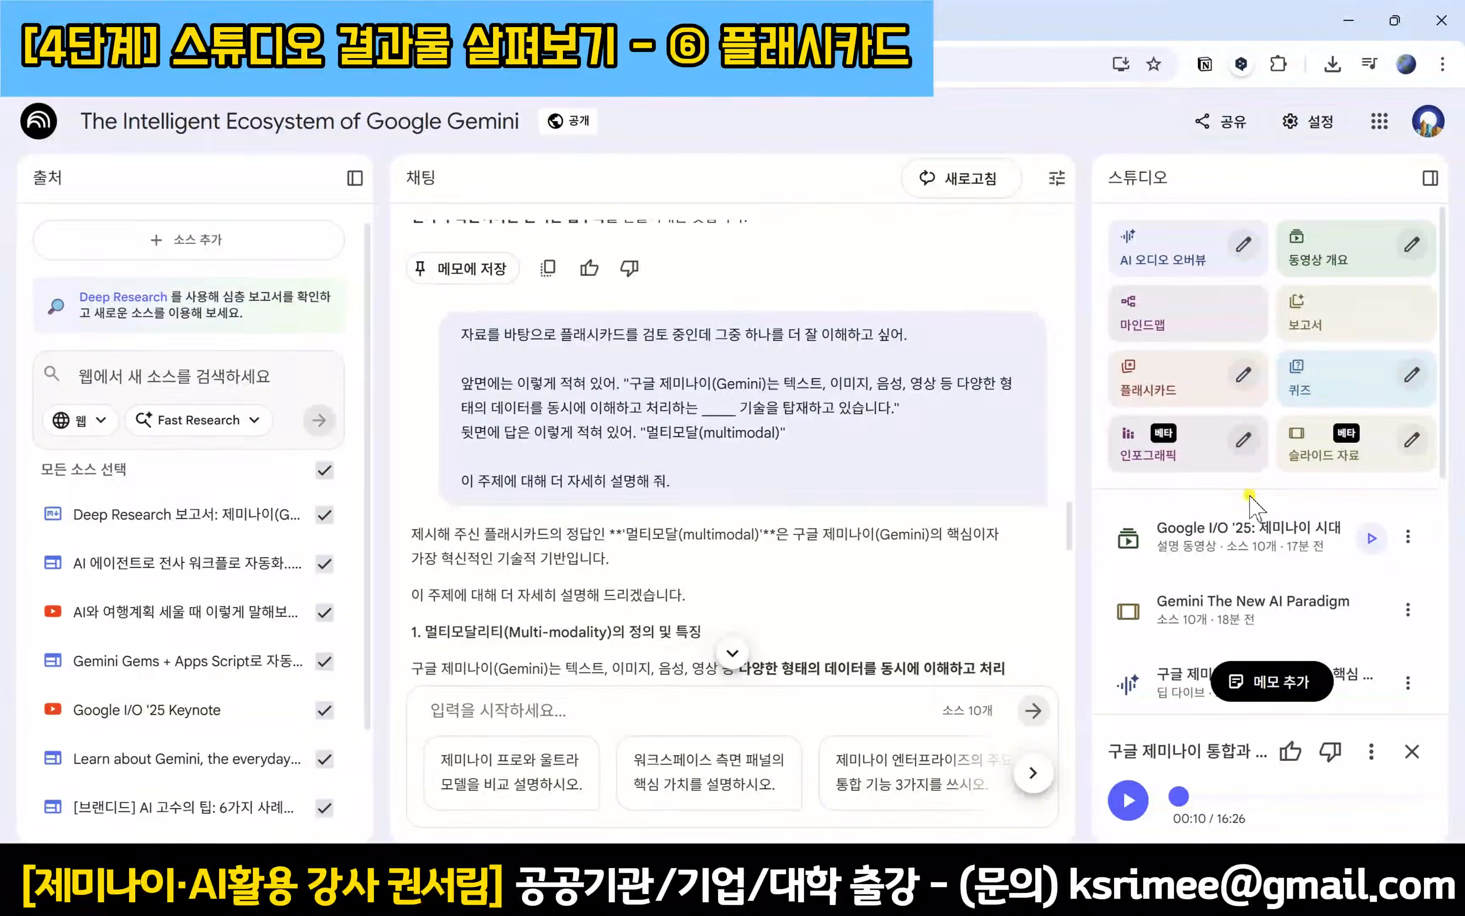
# Step: Open the 구글 제미나이(Gemini) 종합 브리핑 report and read through its summary, product sections and use-case tables
pyautogui.scroll(-6, 1250, 503)
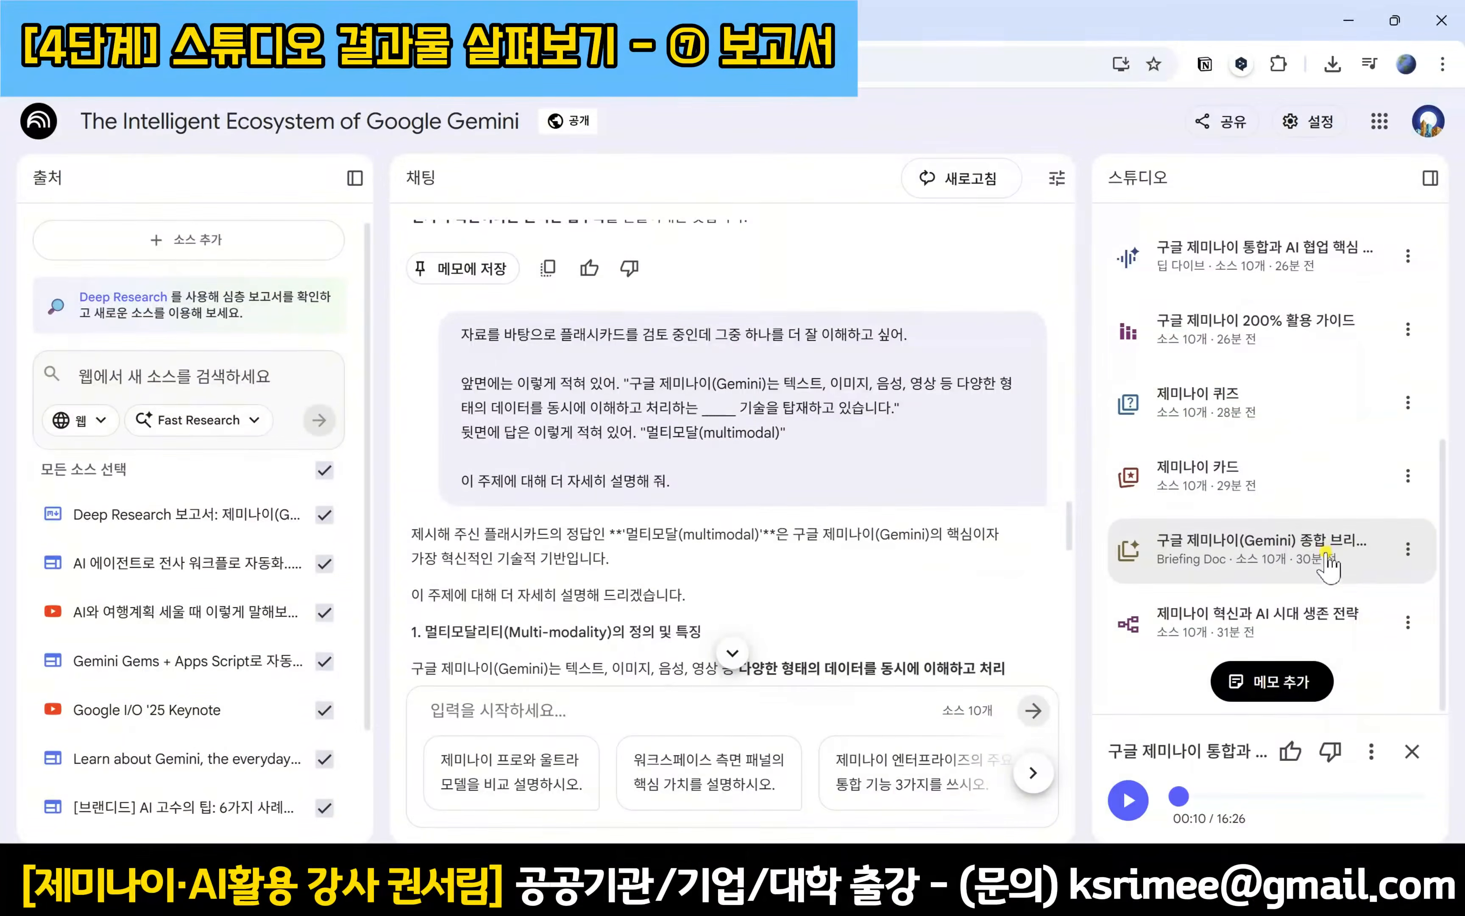
pyautogui.click(1352, 558)
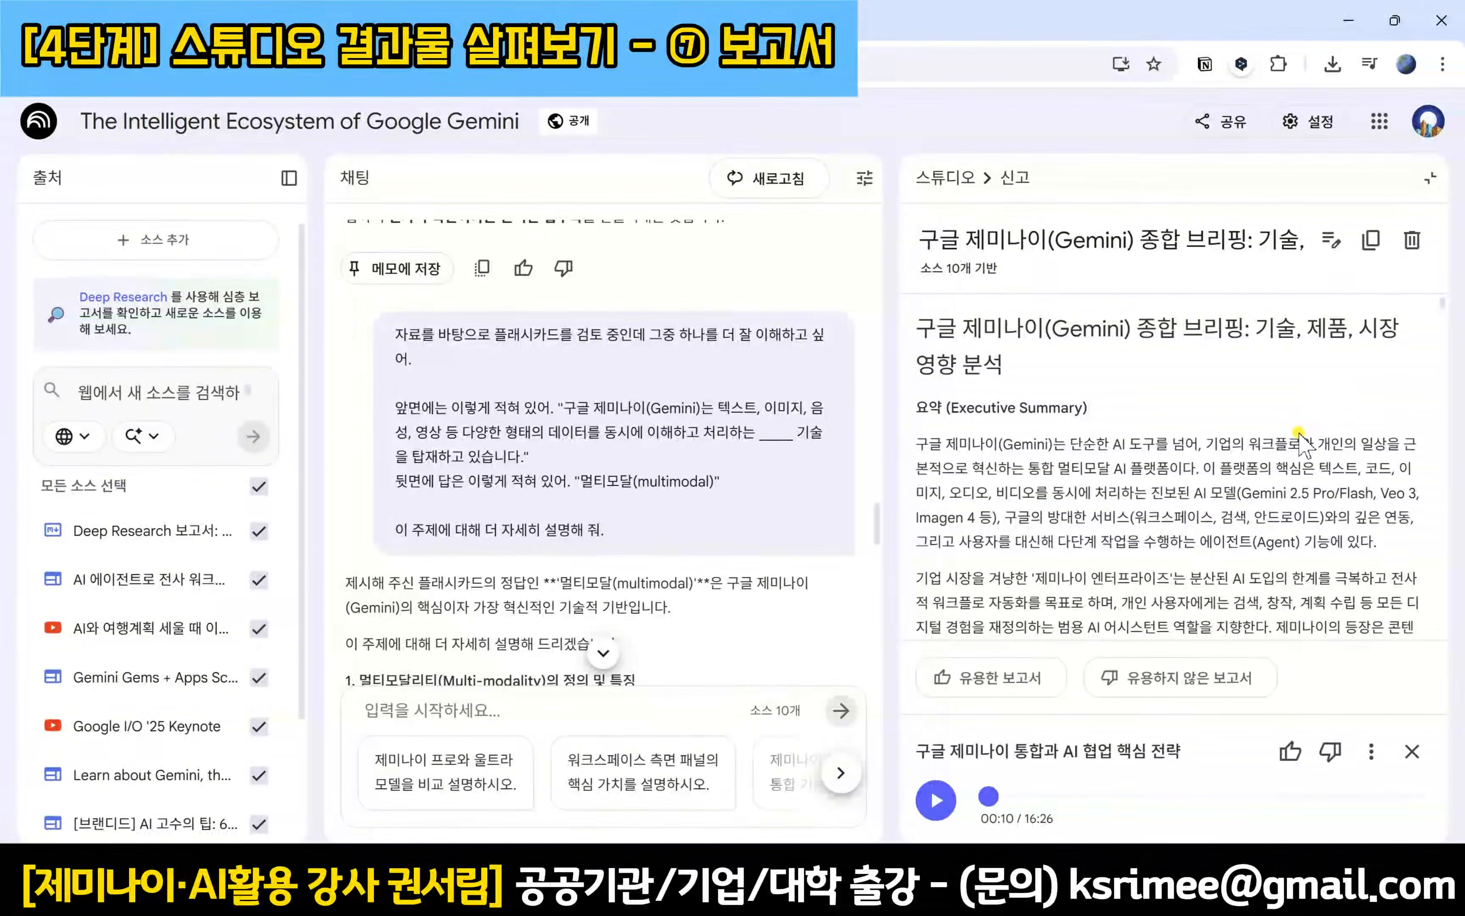
pyautogui.scroll(-3, 973, 476)
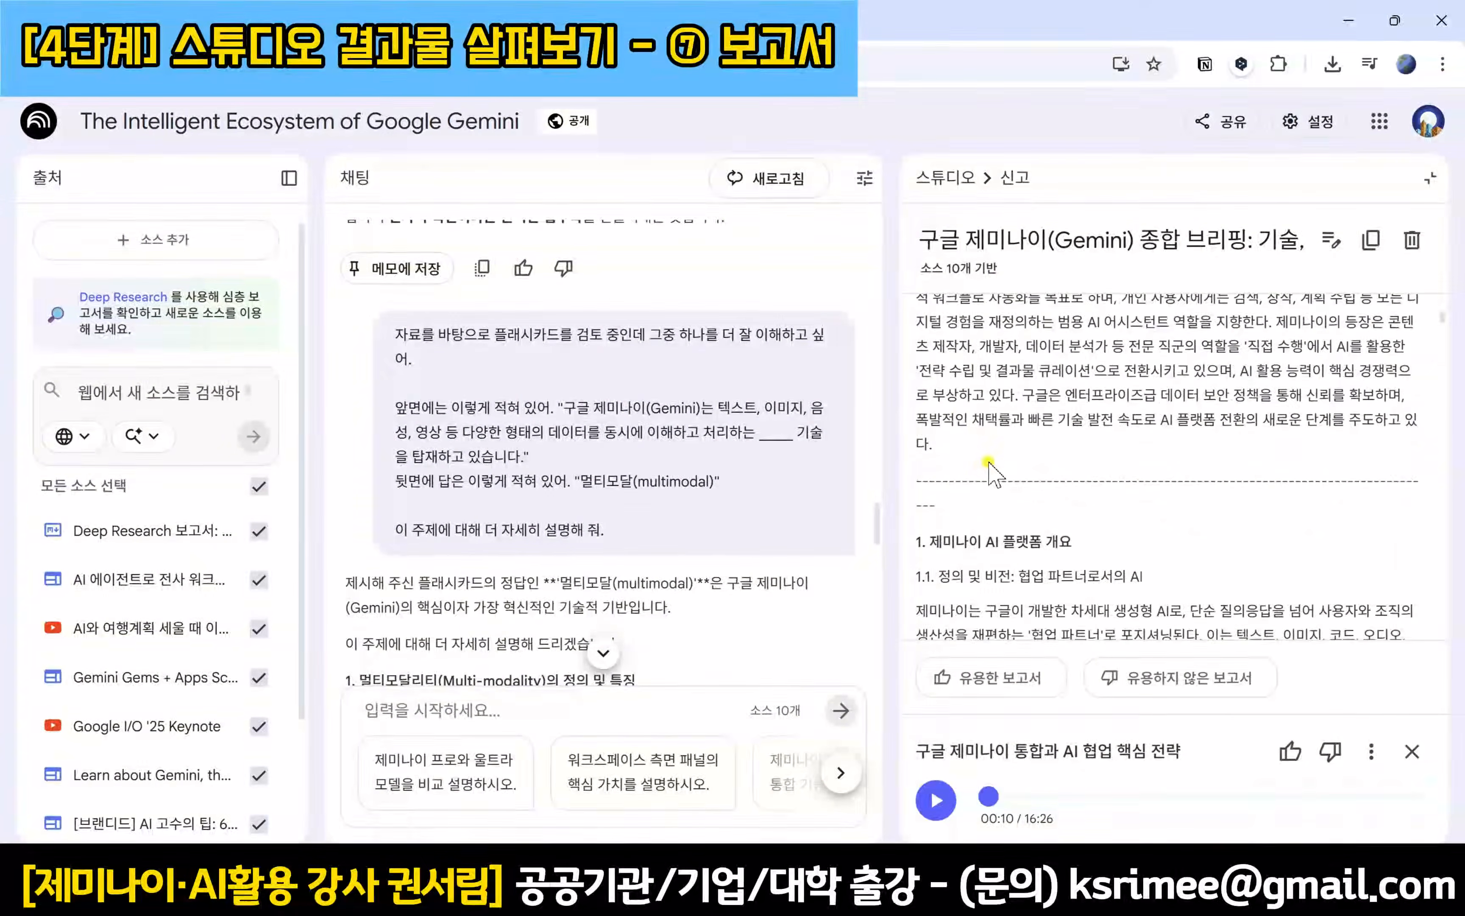
pyautogui.scroll(-10, 993, 466)
pyautogui.scroll(-3, 1000, 457)
pyautogui.scroll(-3, 1006, 460)
pyautogui.scroll(-3, 1006, 450)
pyautogui.scroll(-9, 1009, 456)
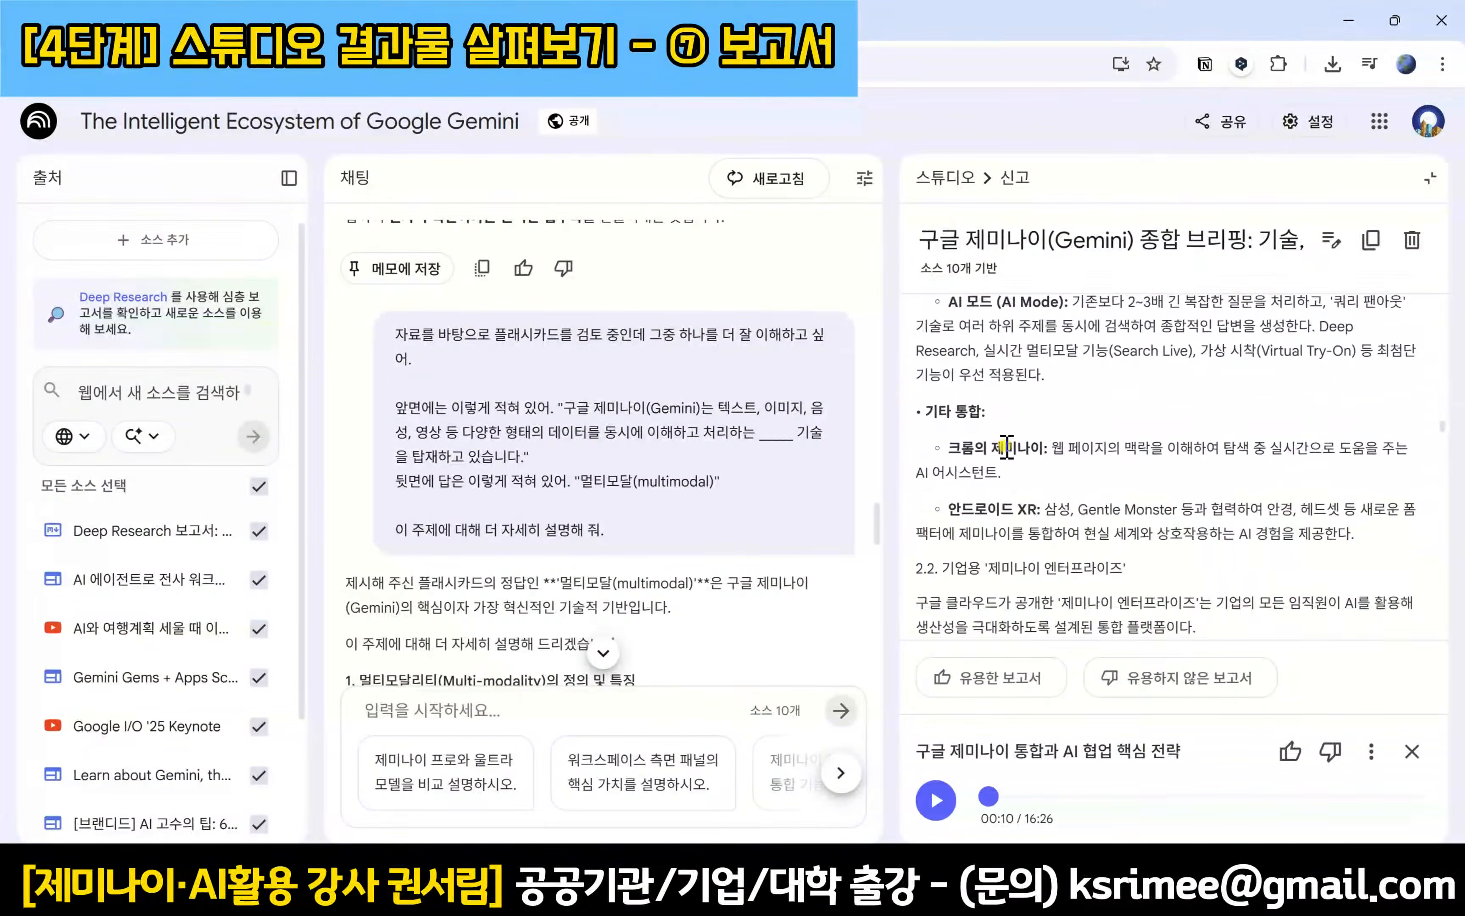
pyautogui.scroll(-10, 1006, 450)
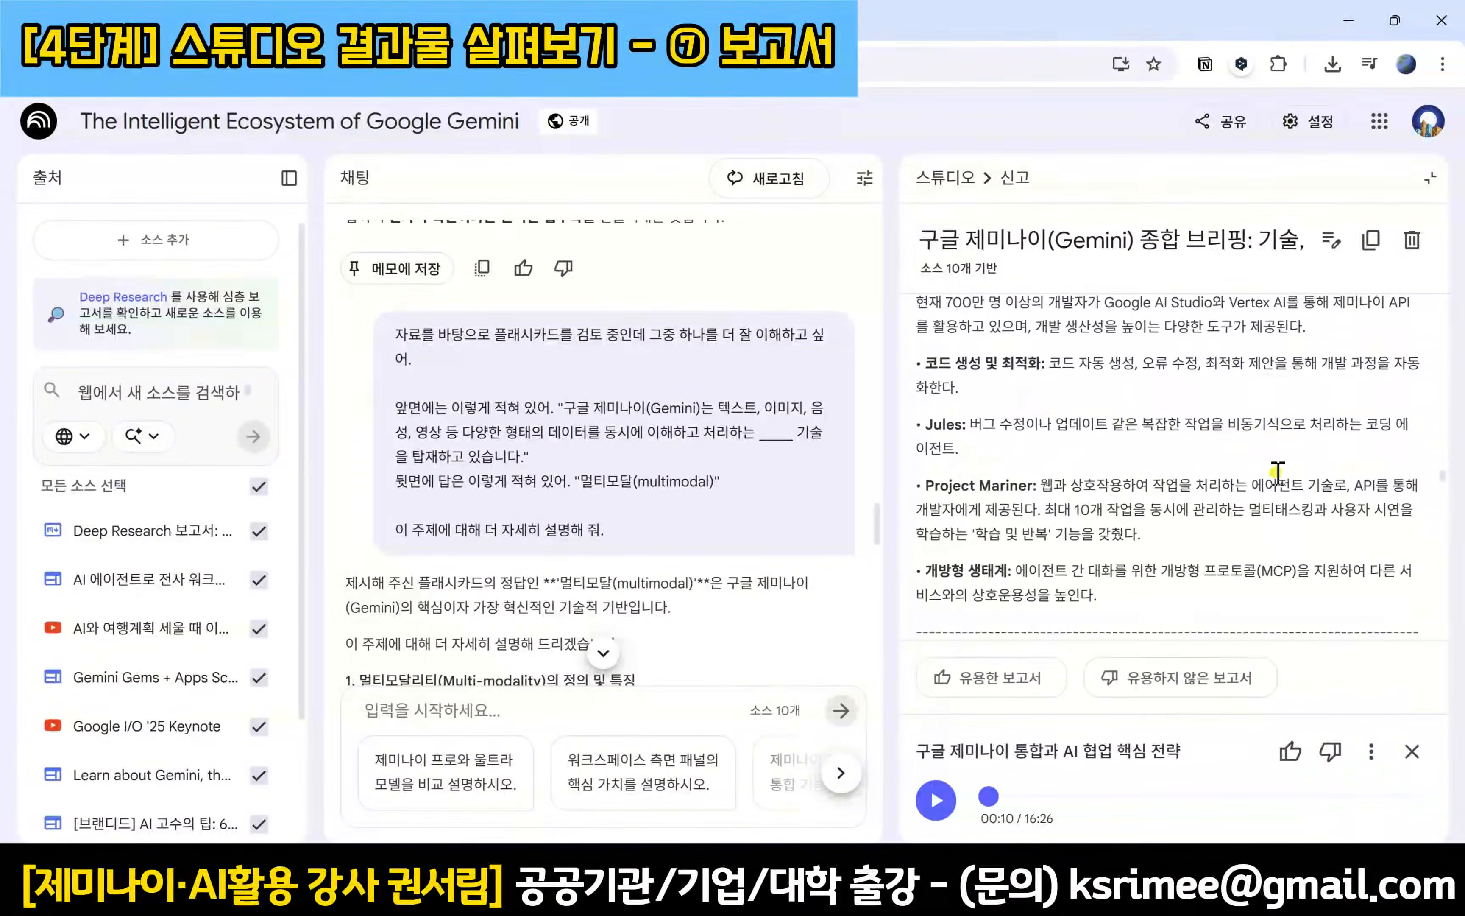
pyautogui.scroll(-3, 1274, 483)
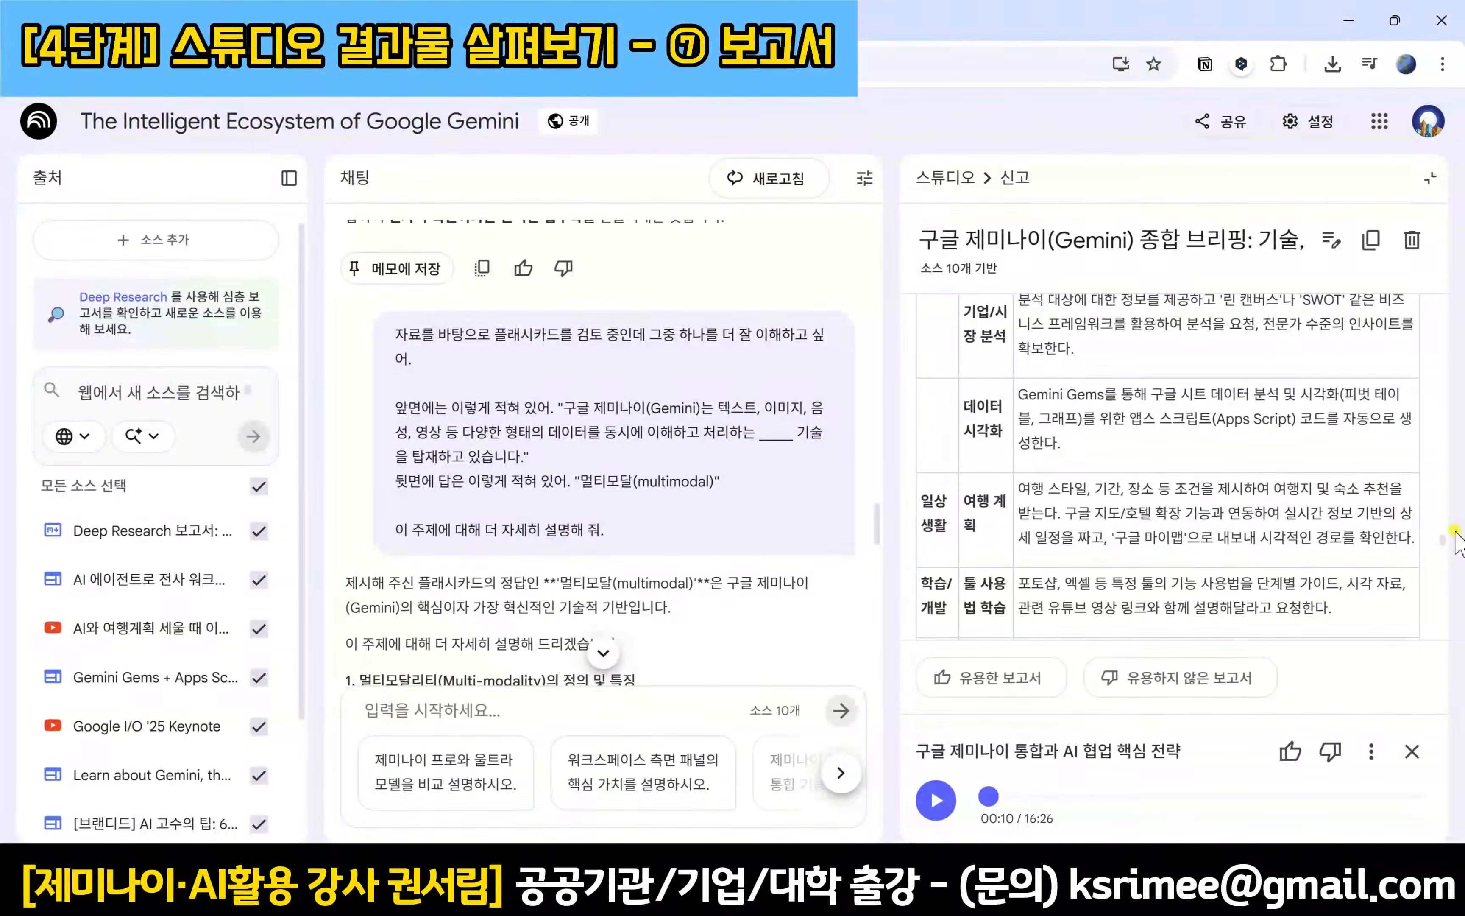
pyautogui.scroll(-2, 1446, 567)
pyautogui.scroll(-4, 1446, 578)
pyautogui.scroll(-2, 1439, 609)
# Step: Return to the beginning of the briefing report, copy its full content, and close the report
pyautogui.moveTo(1441, 606); pyautogui.dragTo(1255, 343)
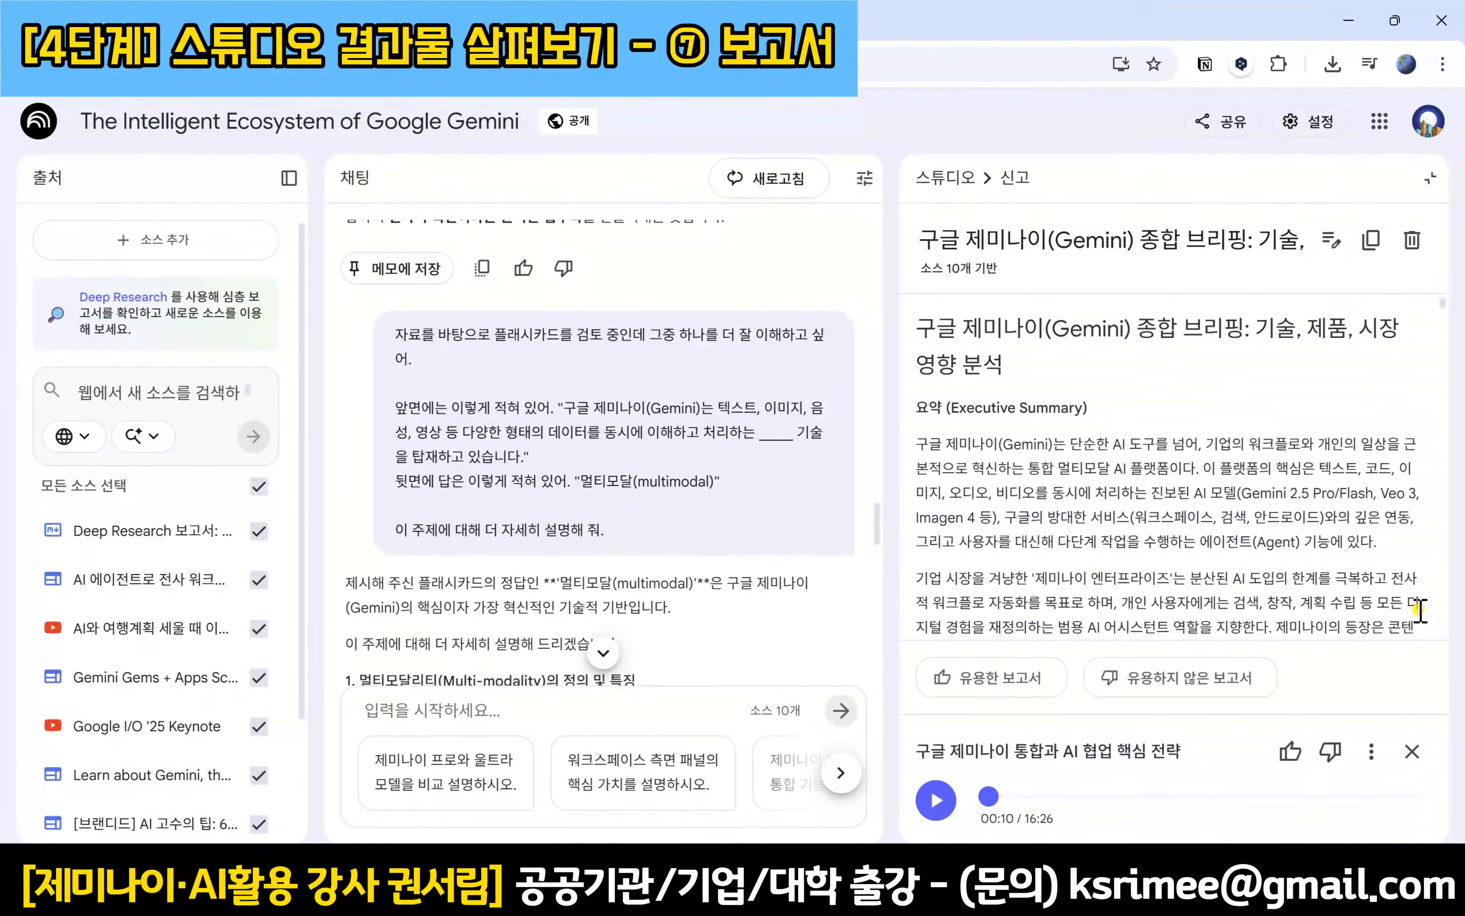
pyautogui.click(1372, 241)
pyautogui.click(1371, 240)
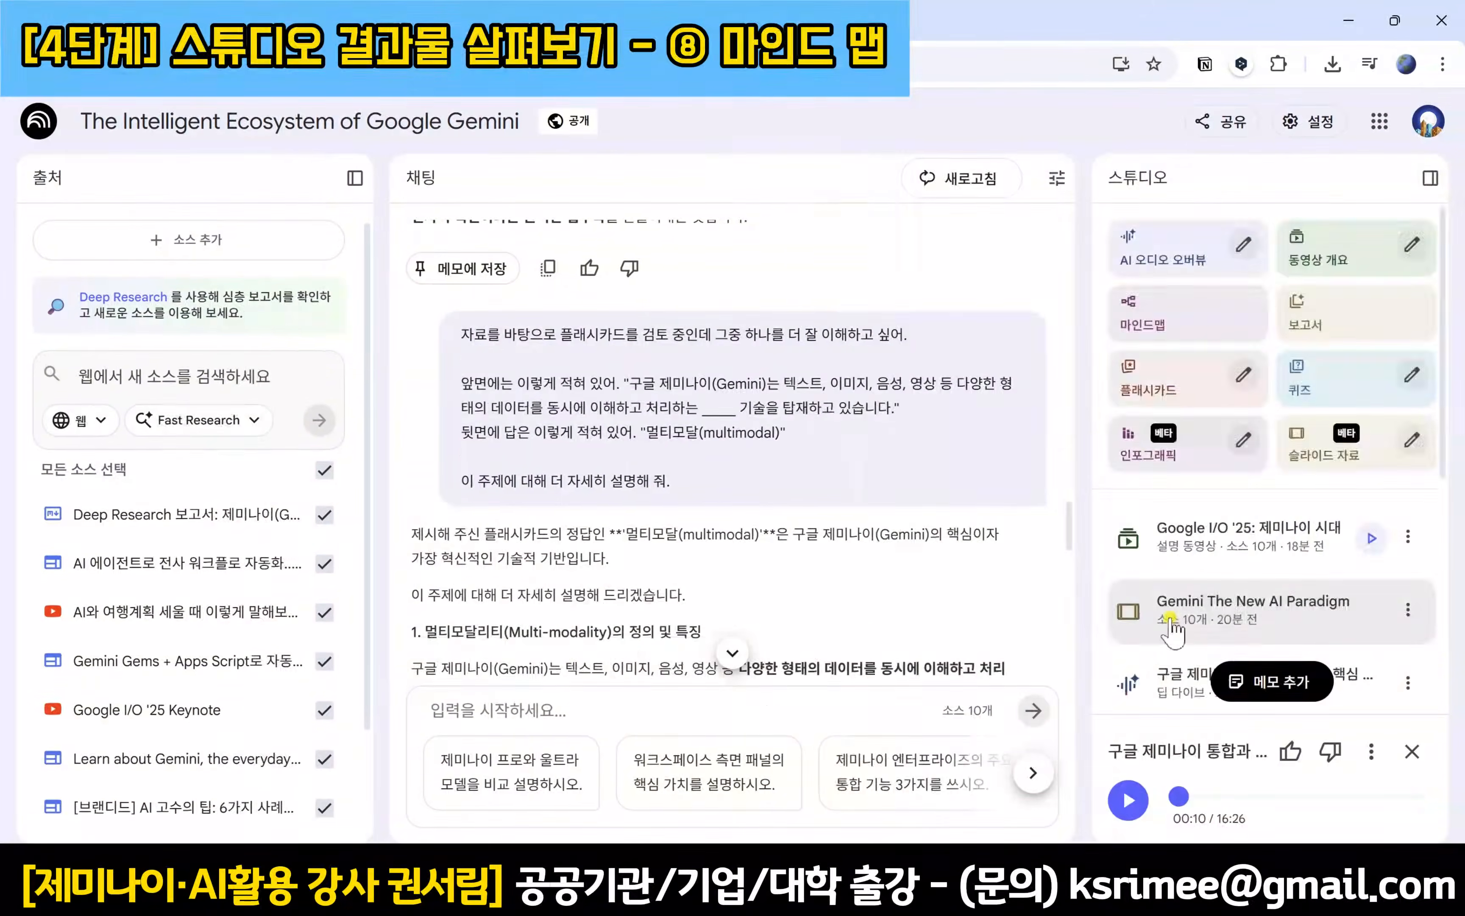
# Step: Open the mind map 제미나이 혁신과 AI 시대 생존 전략 and expand 핵심 기술 및 모델 with its Gemini 모델 시리즈 and 생성형 모델 branches
pyautogui.scroll(-5, 1147, 636)
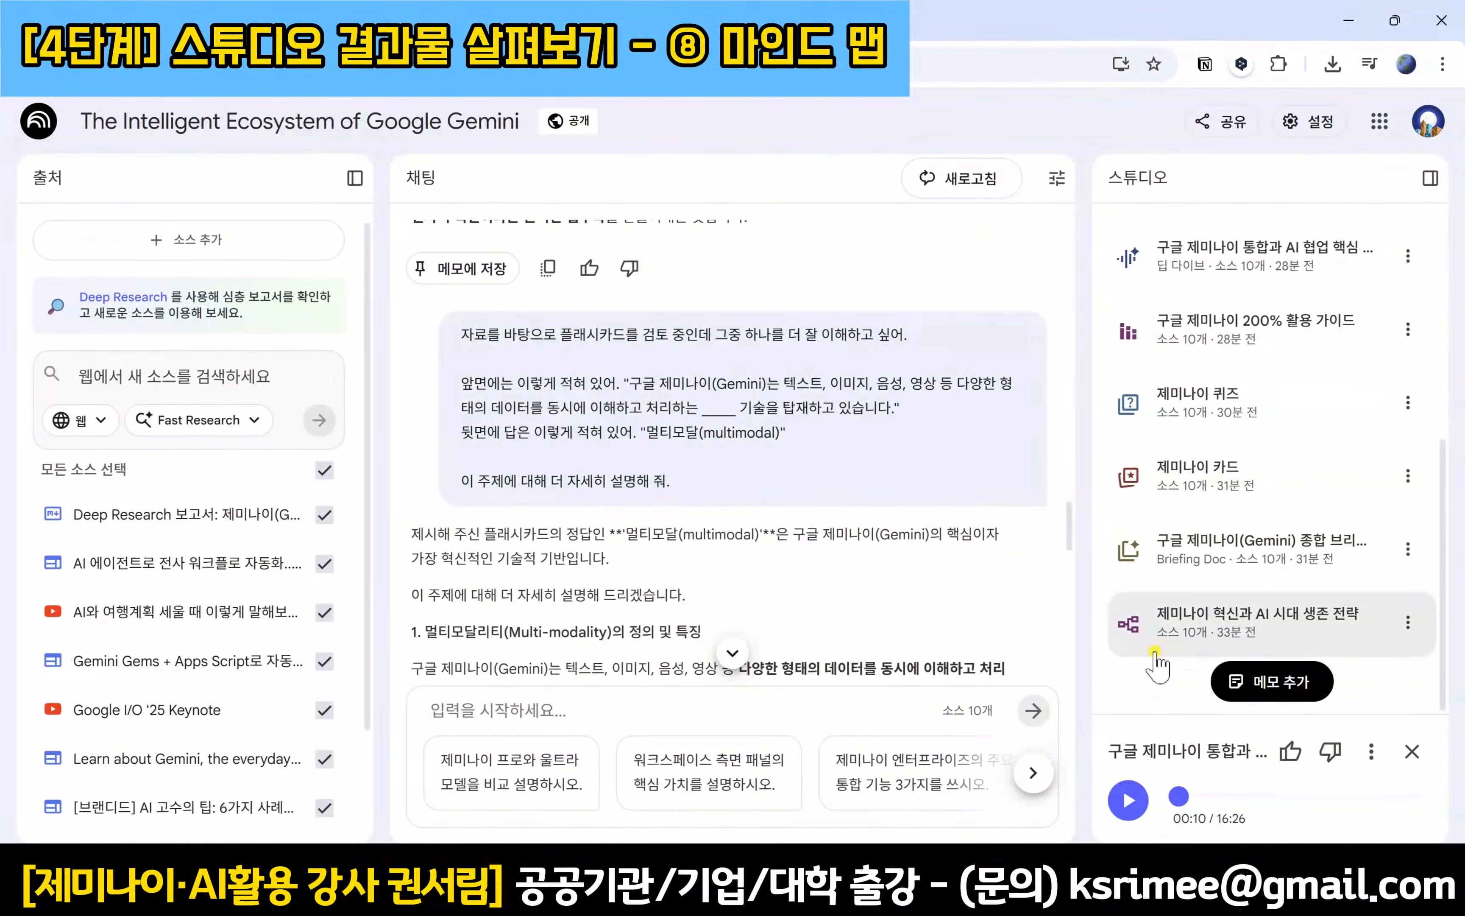
pyautogui.click(1376, 652)
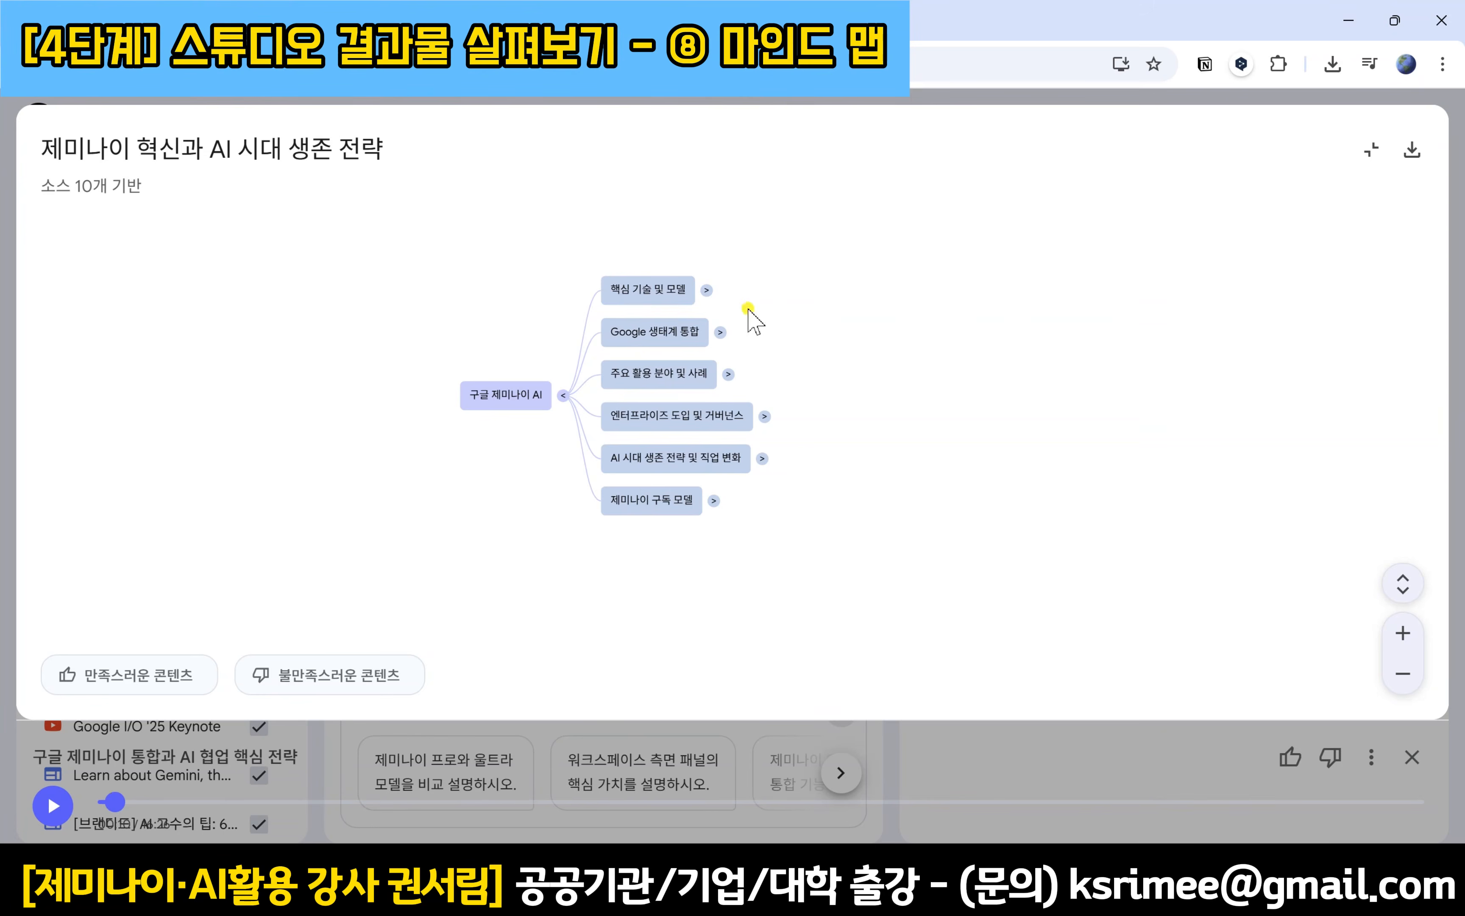
pyautogui.click(706, 291)
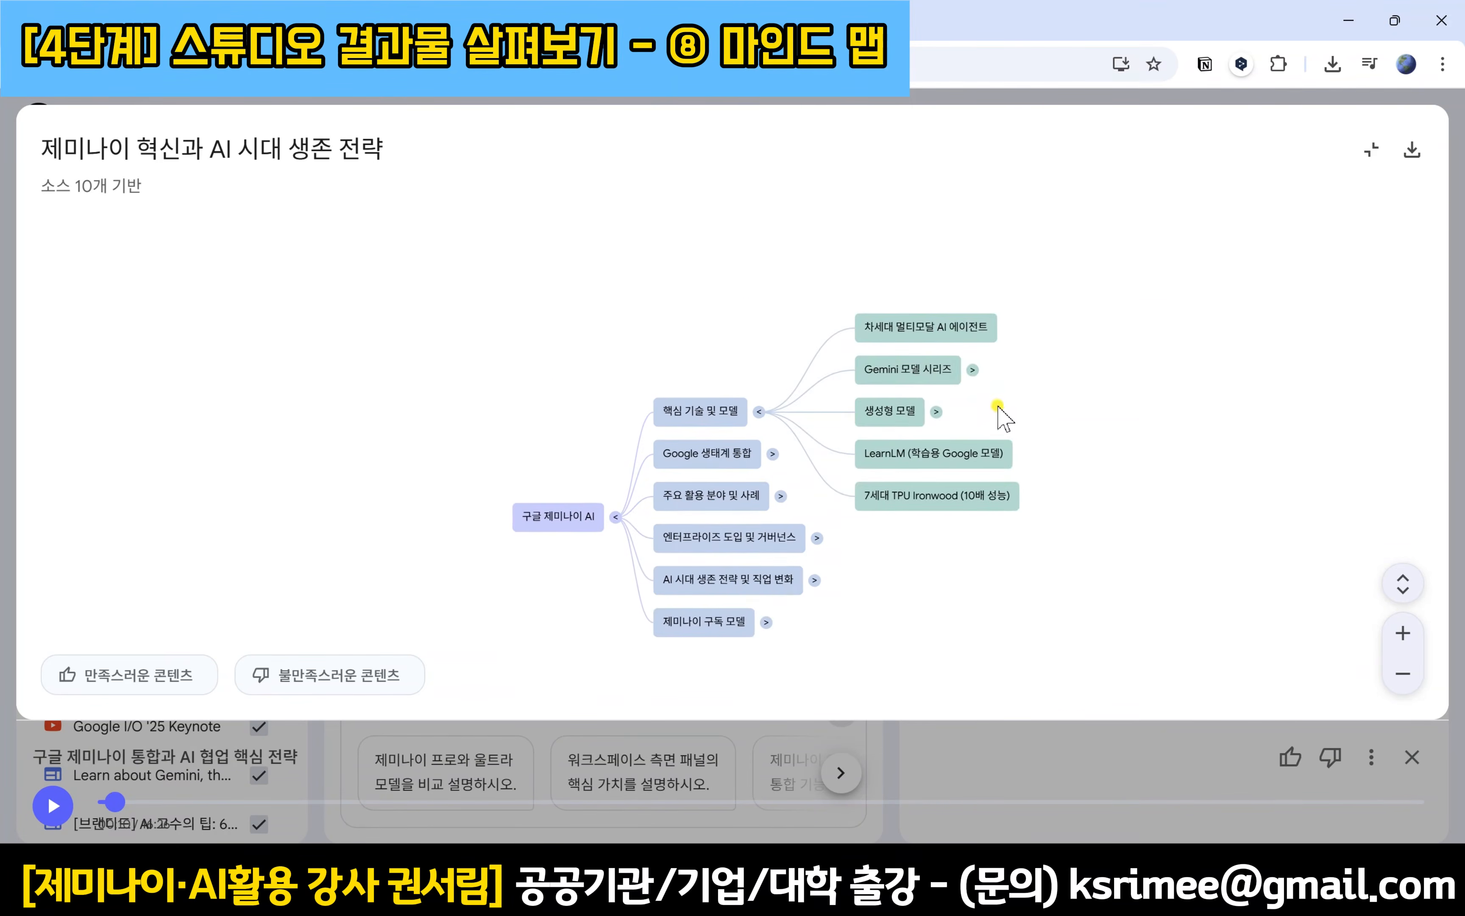
pyautogui.click(972, 372)
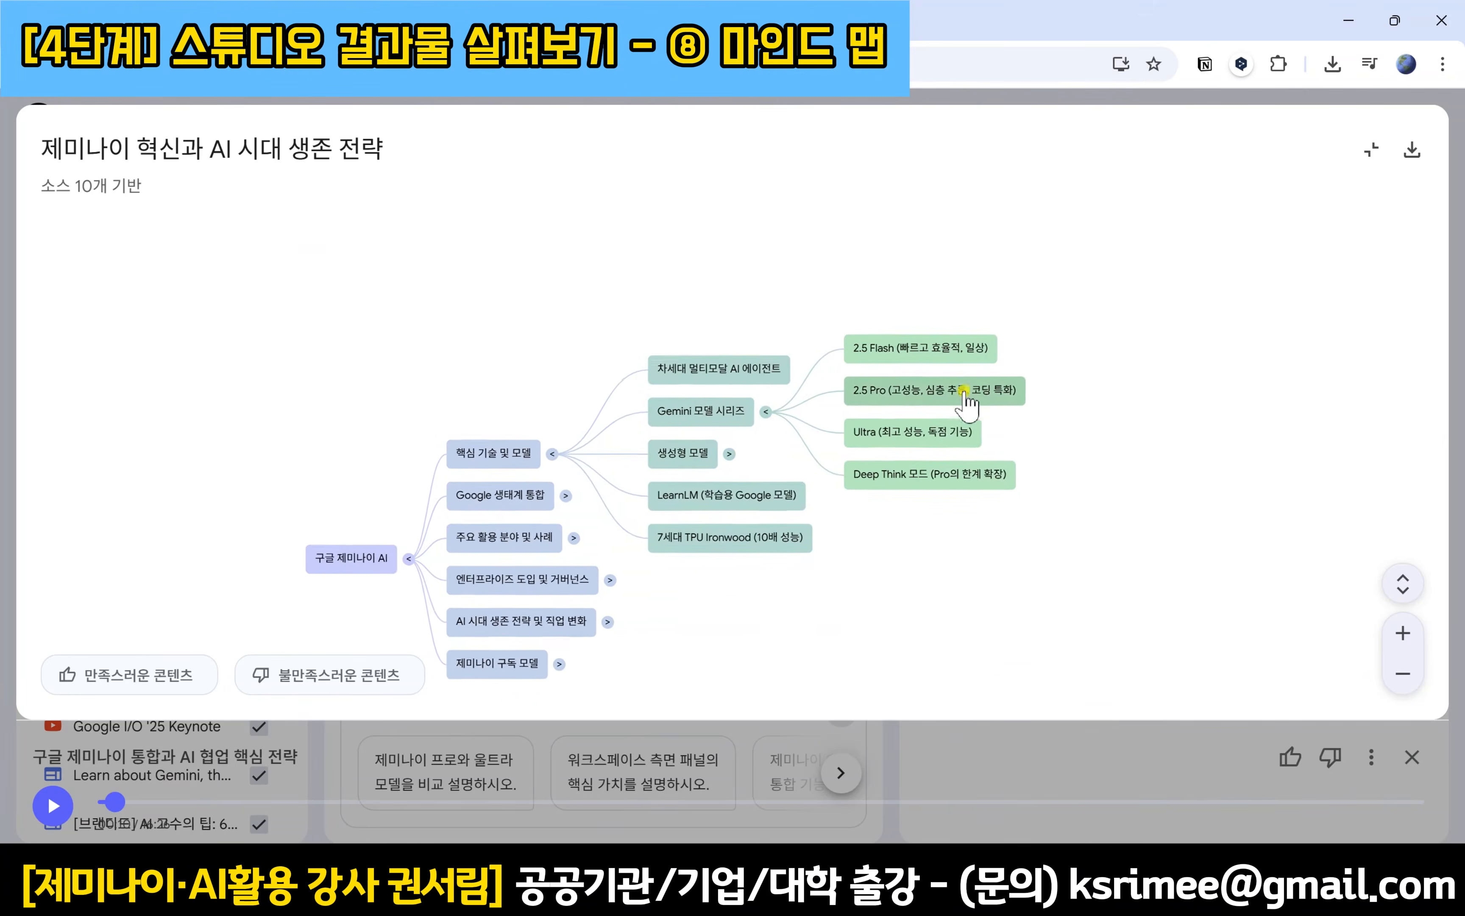
pyautogui.click(727, 453)
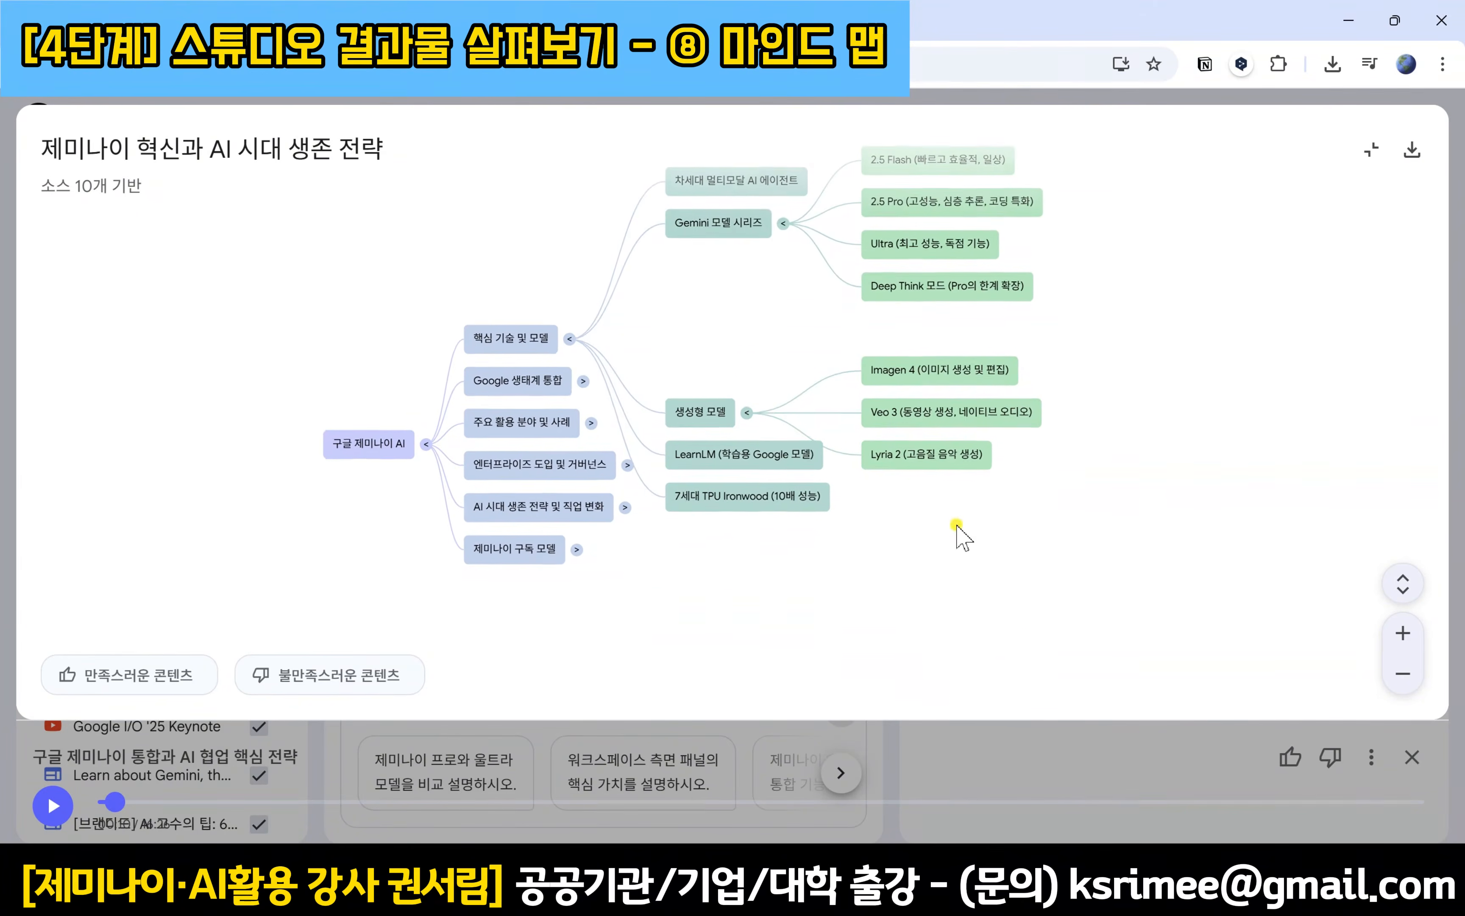
# Step: Expand the mind map's 주요 활용 분야 및 사례 and 엔터프라이즈 도입 및 거버넌스 branches and look over the enlarged map
pyautogui.click(593, 421)
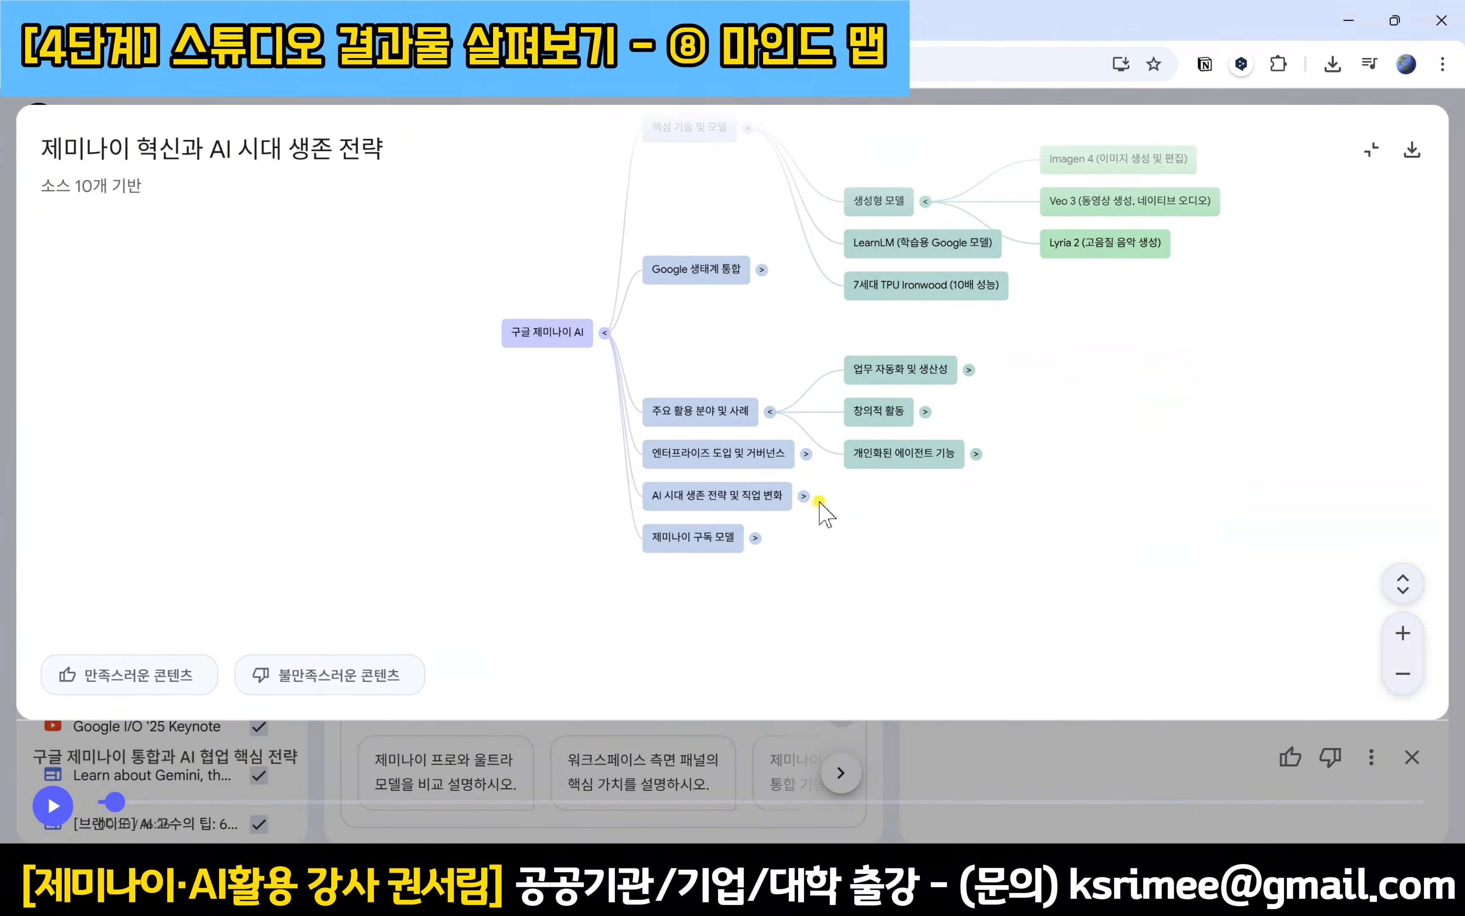
pyautogui.click(804, 454)
pyautogui.scroll(5, 874, 576)
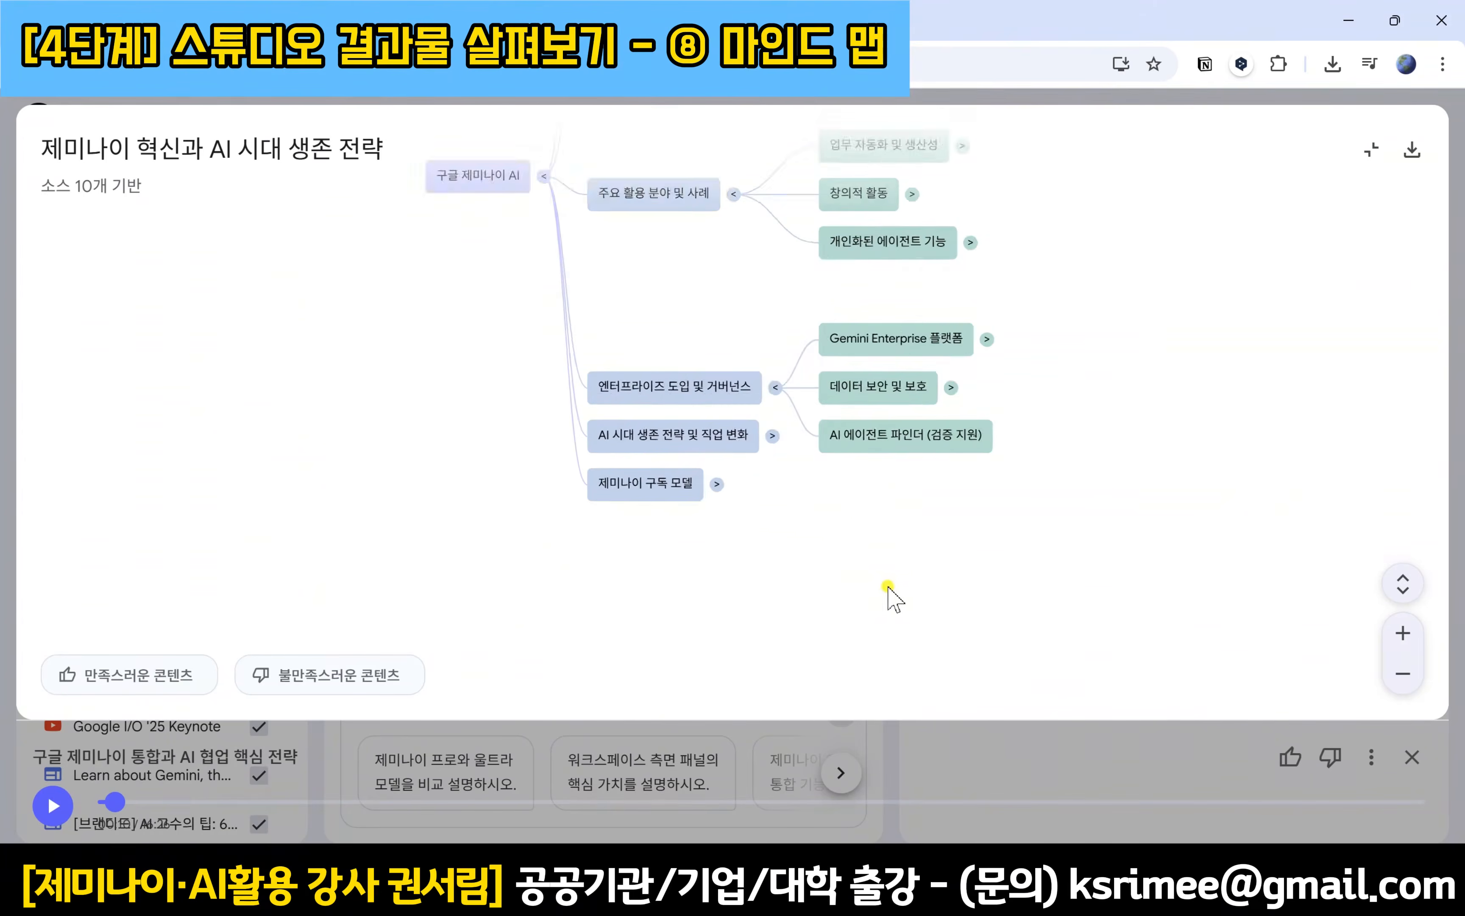
pyautogui.scroll(-9, 920, 430)
pyautogui.scroll(5, 925, 441)
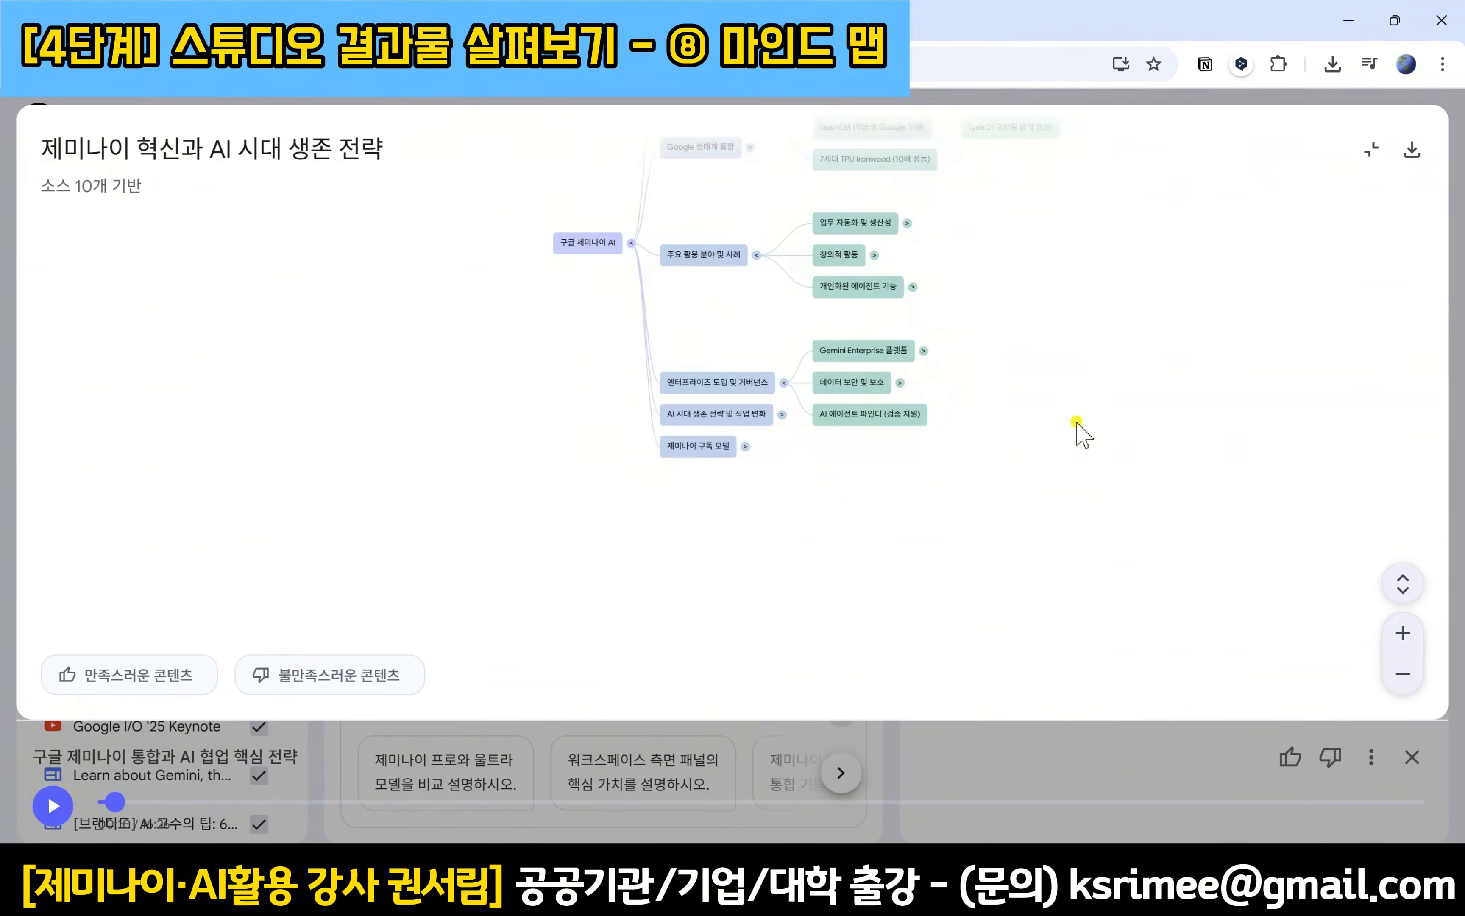
pyautogui.scroll(3, 1175, 339)
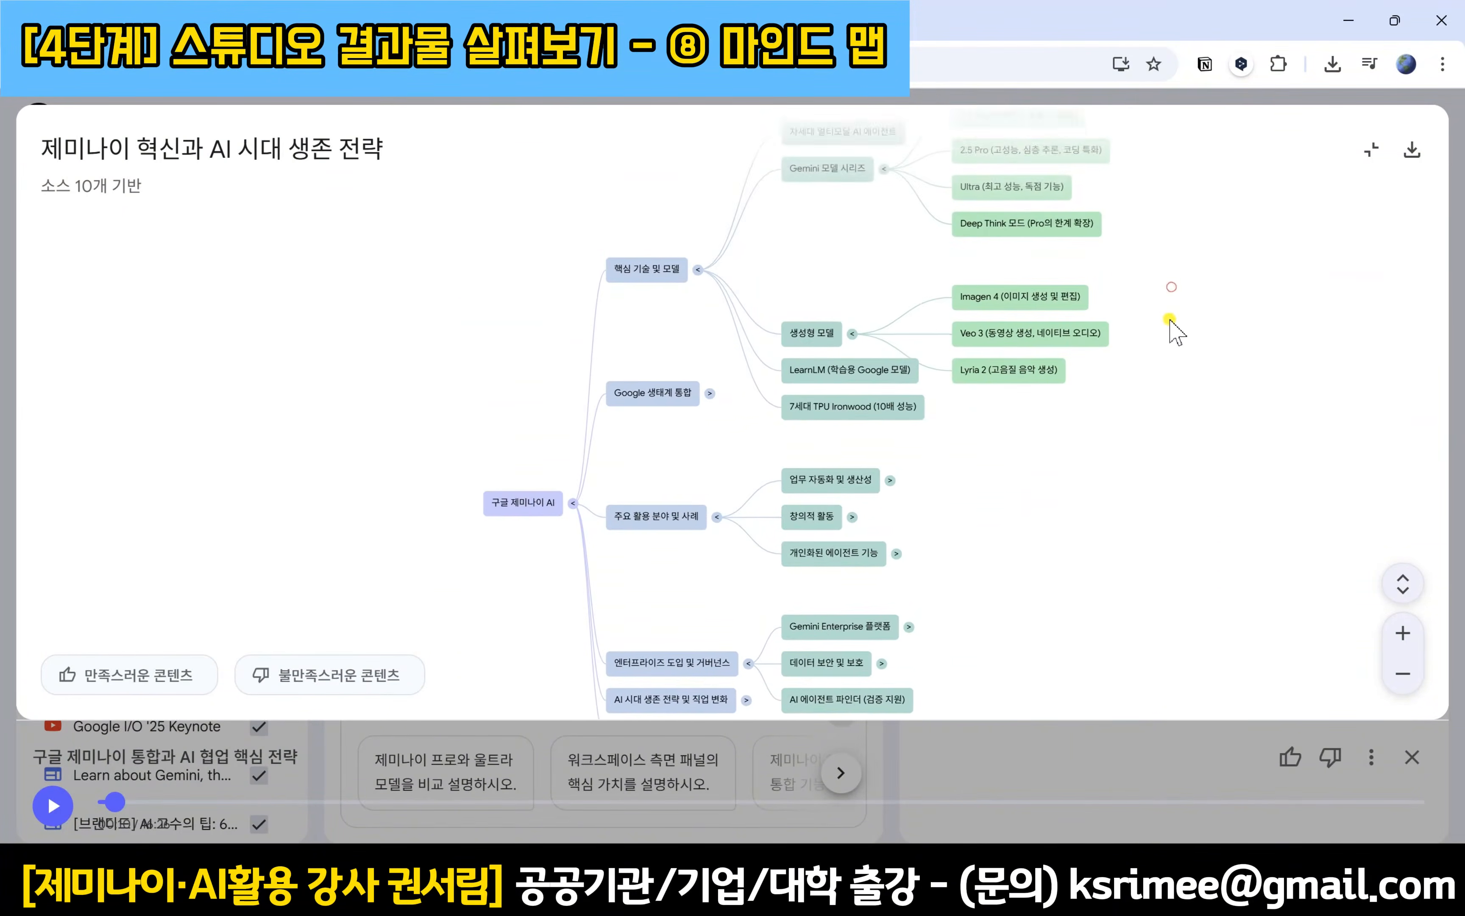
# Step: Download the expanded mind map as an image, check the downloaded file in the image viewer, and close the viewer
pyautogui.click(1413, 152)
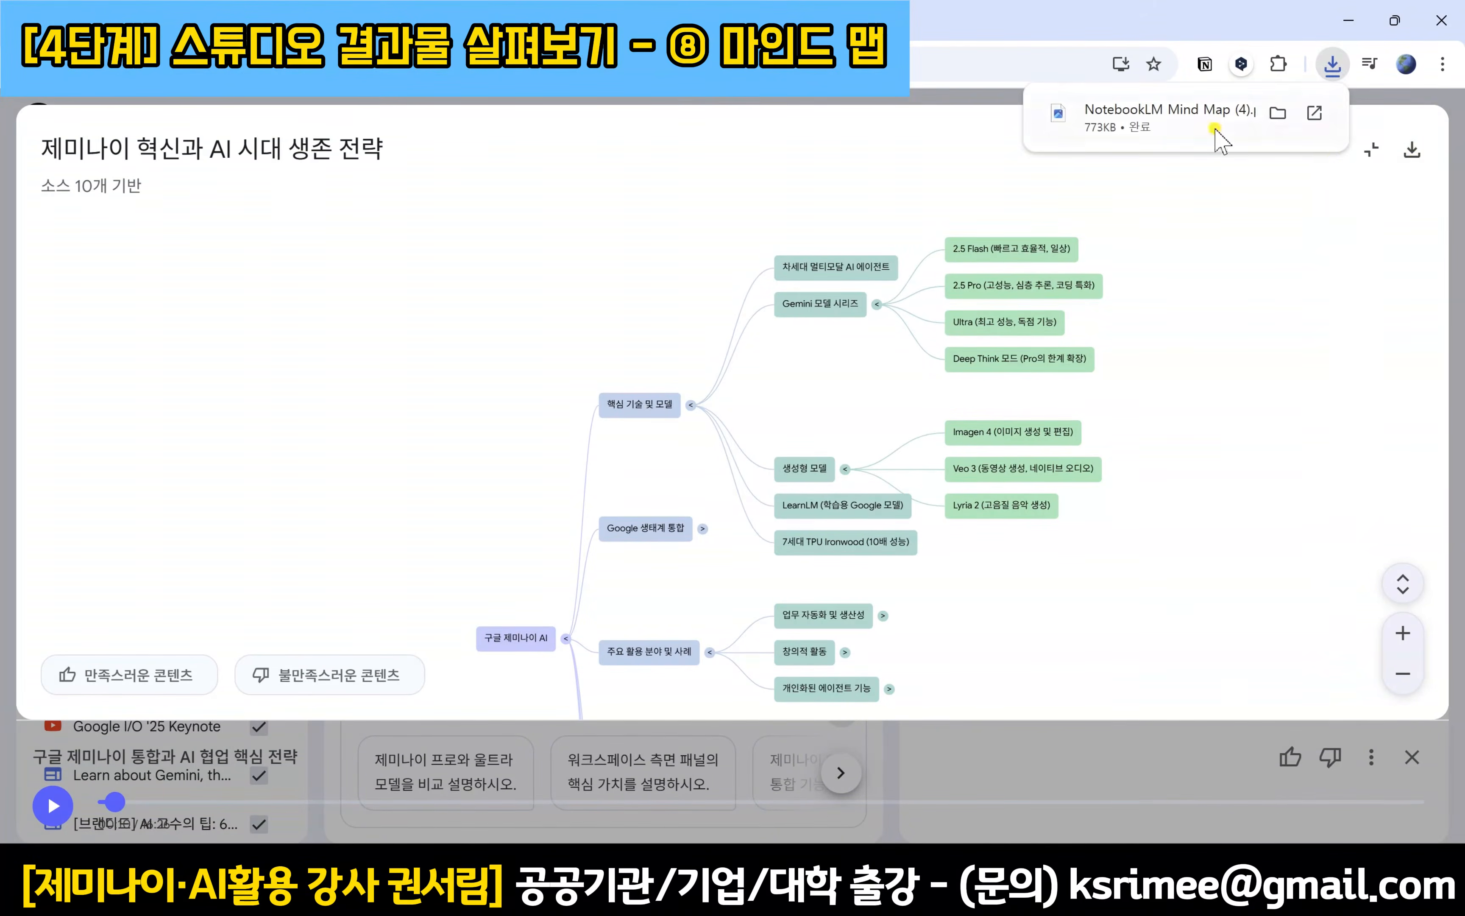
pyautogui.click(1216, 130)
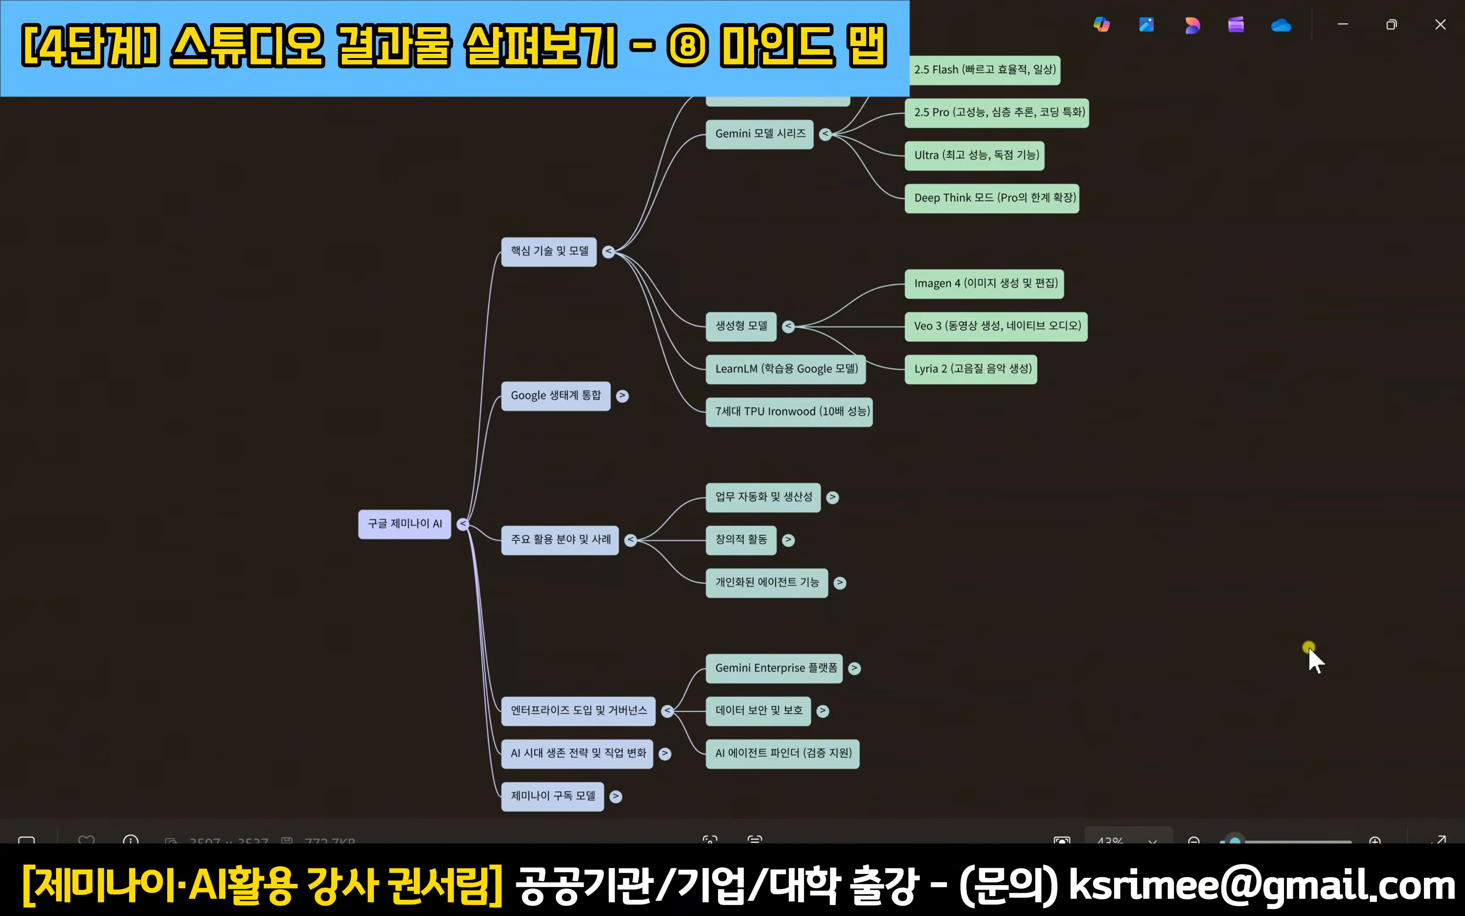
pyautogui.click(1441, 24)
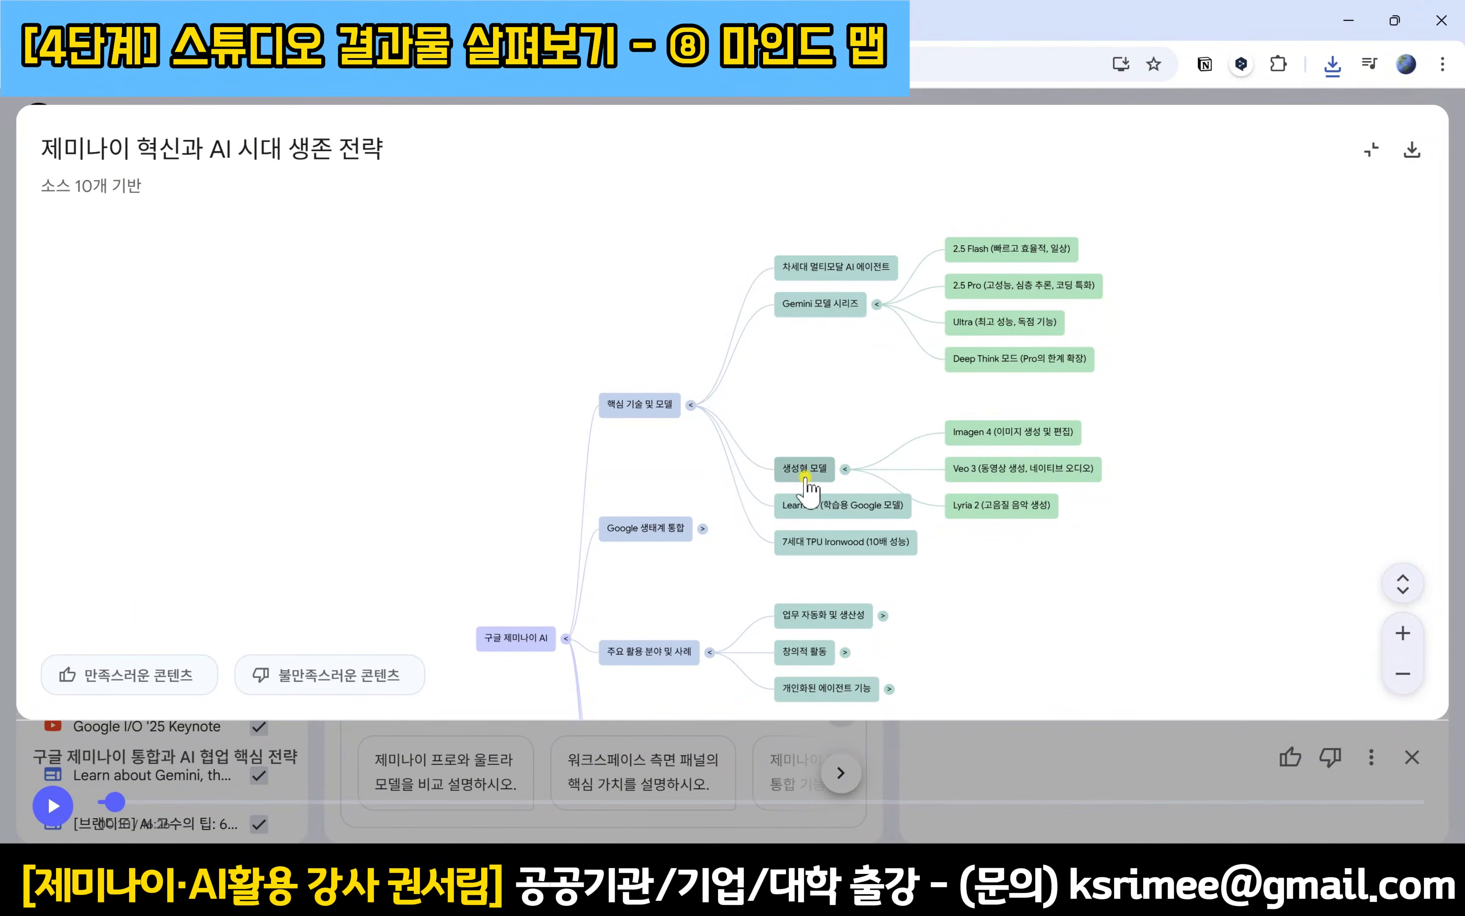
# Step: Request a chat explanation of the mind map node Veo 3 (동영상 생성, 네이티브 오디오) and read the answer through to its conclusion
pyautogui.click(986, 474)
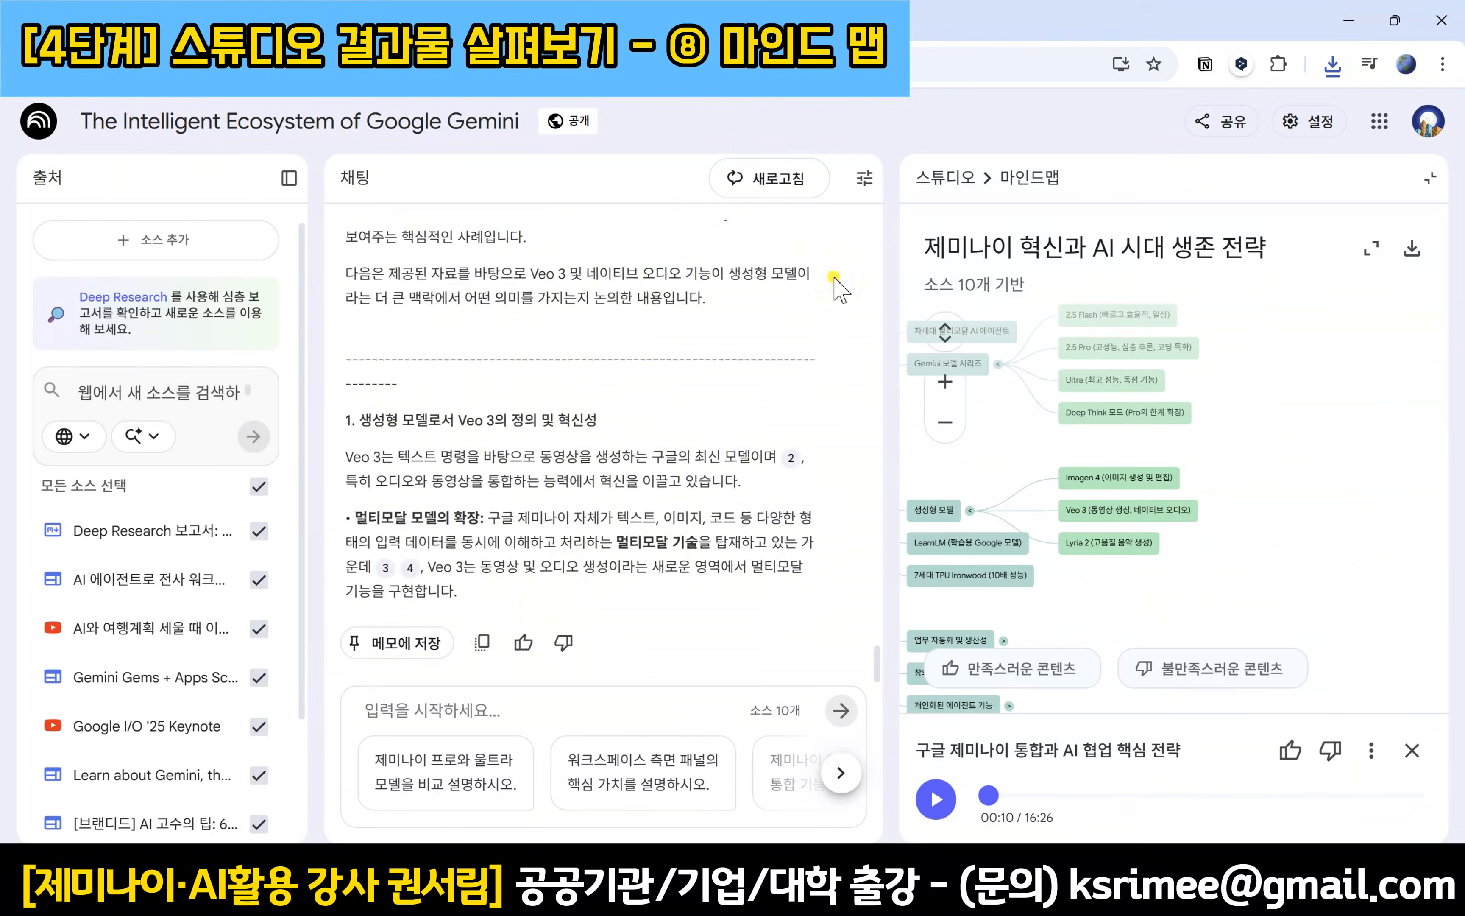
pyautogui.scroll(5, 416, 361)
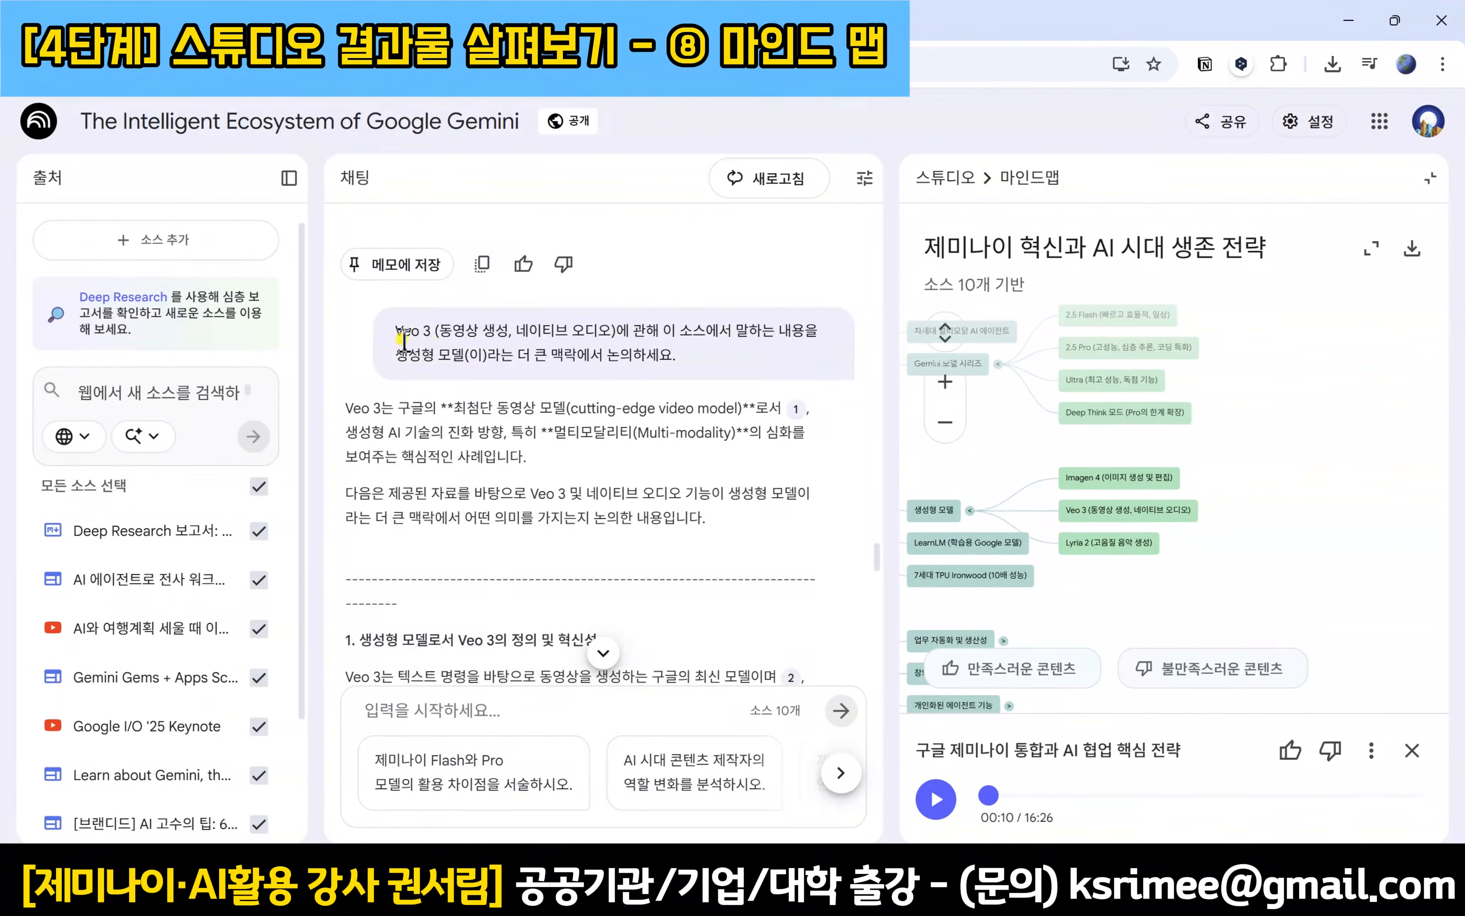
pyautogui.scroll(-10, 867, 383)
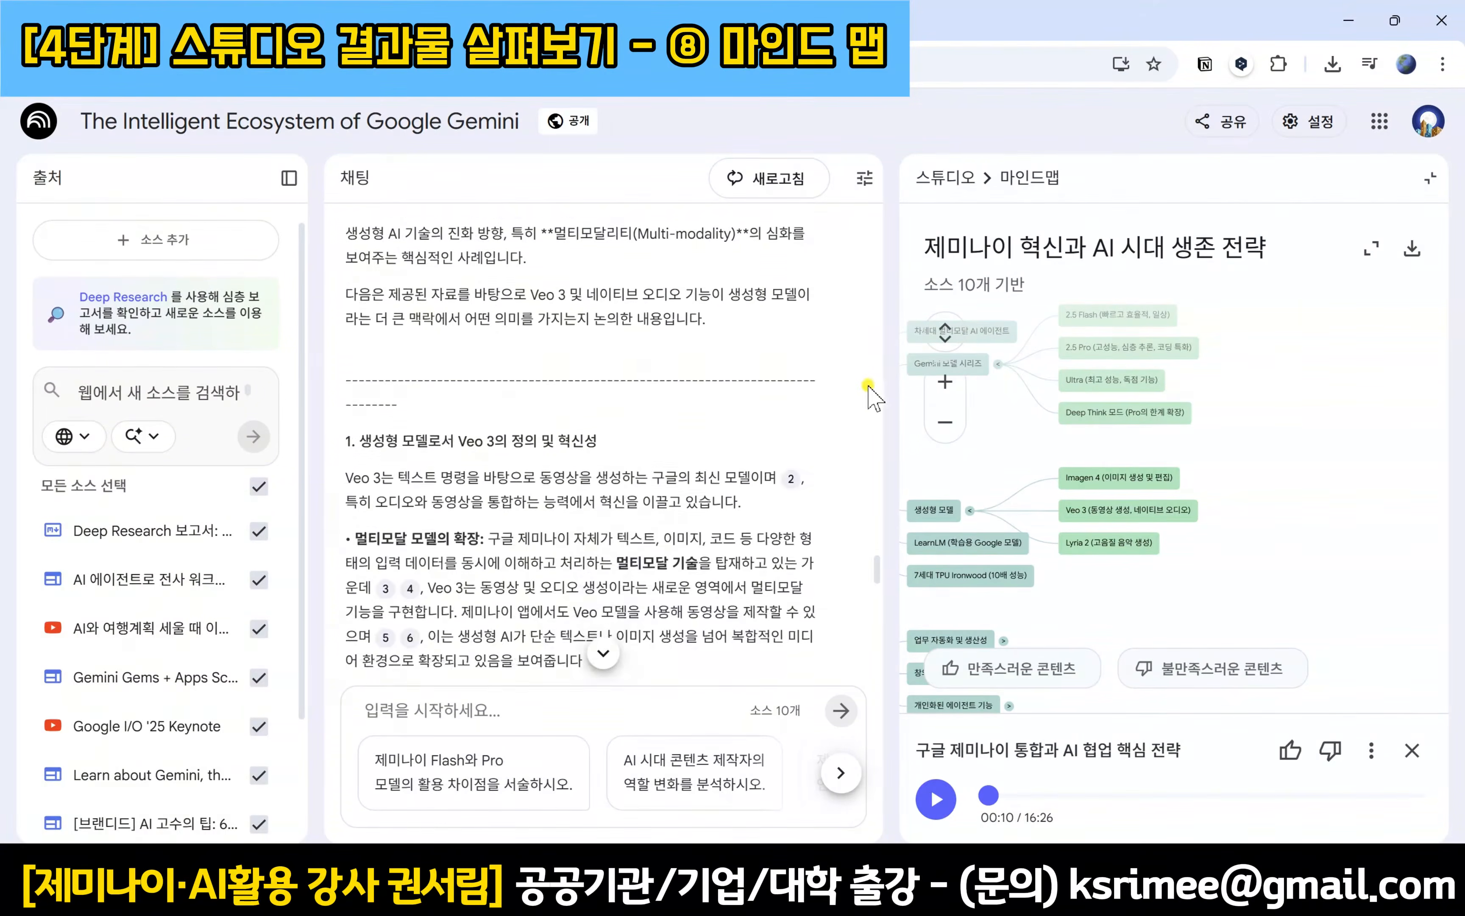
pyautogui.scroll(-10, 868, 390)
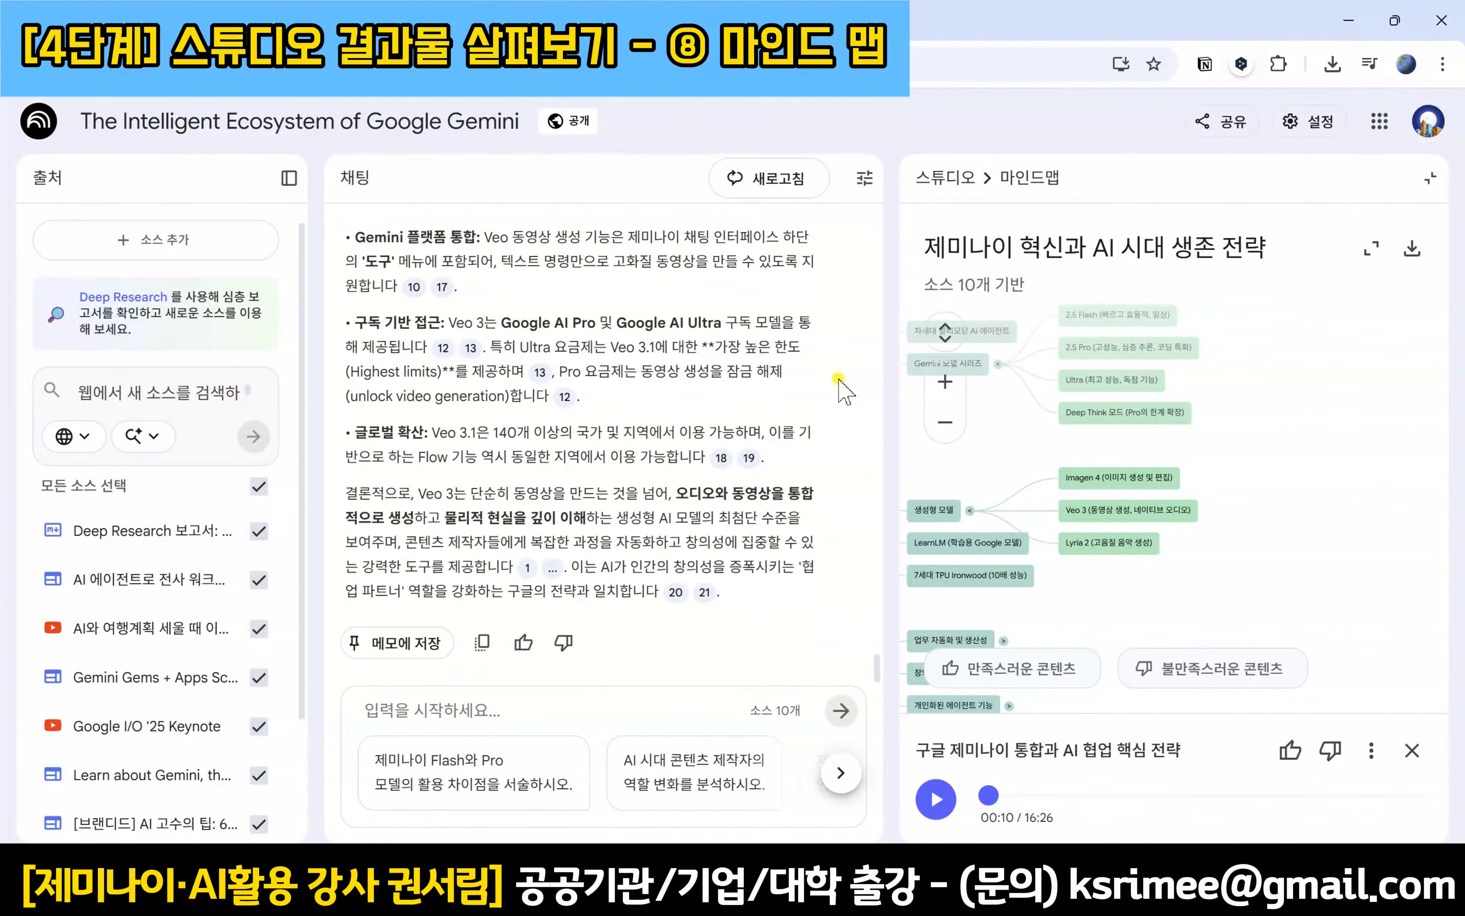
# Step: Open the source behind citation 20 in the Veo 3 answer, examine its highlighted passages, and close the source
pyautogui.click(678, 595)
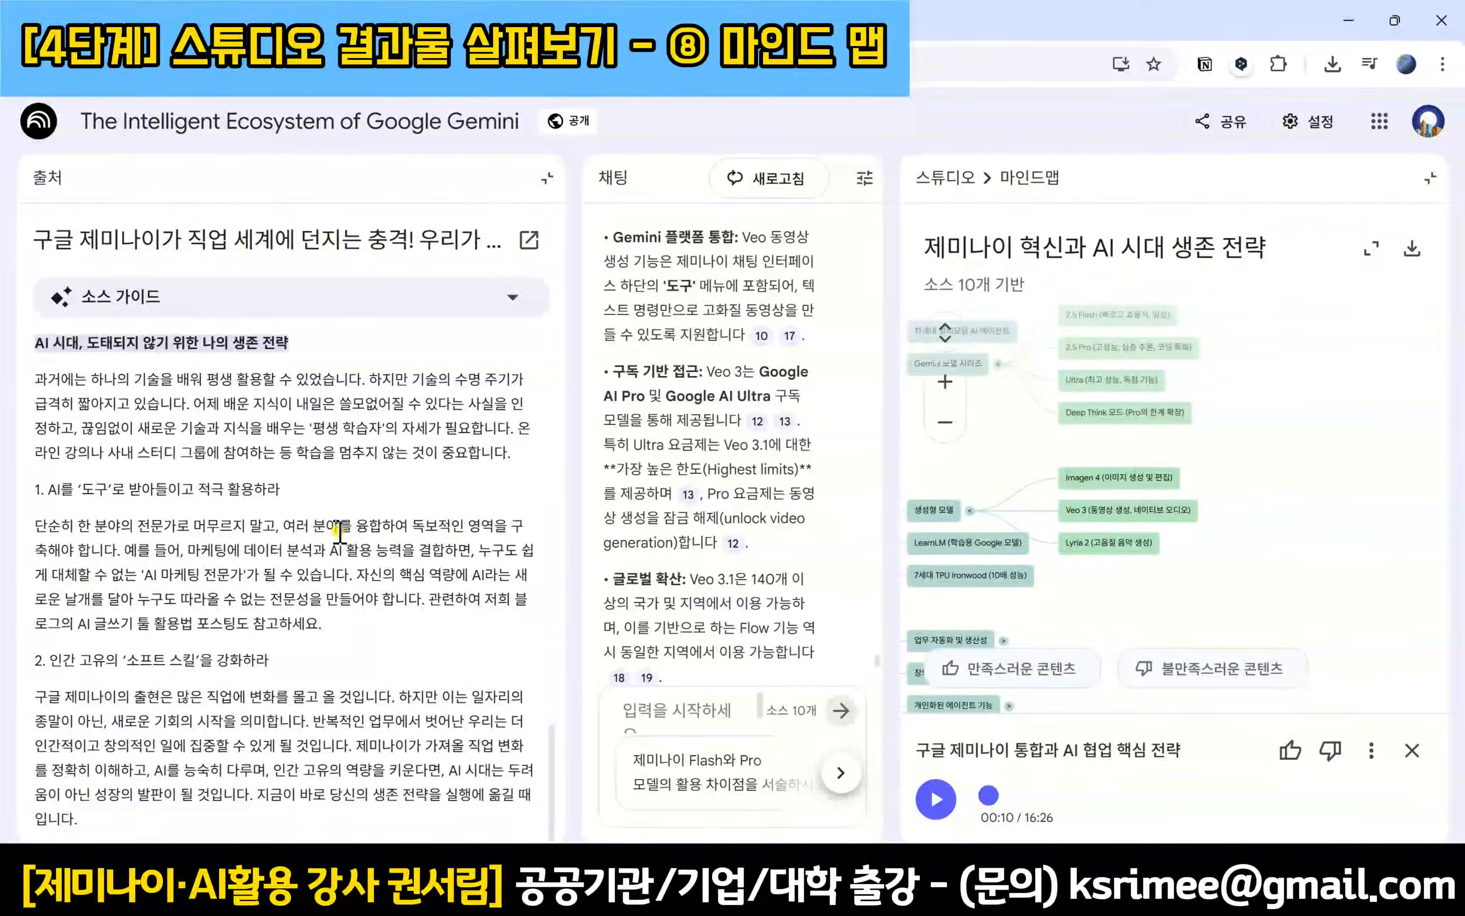
pyautogui.scroll(5, 430, 545)
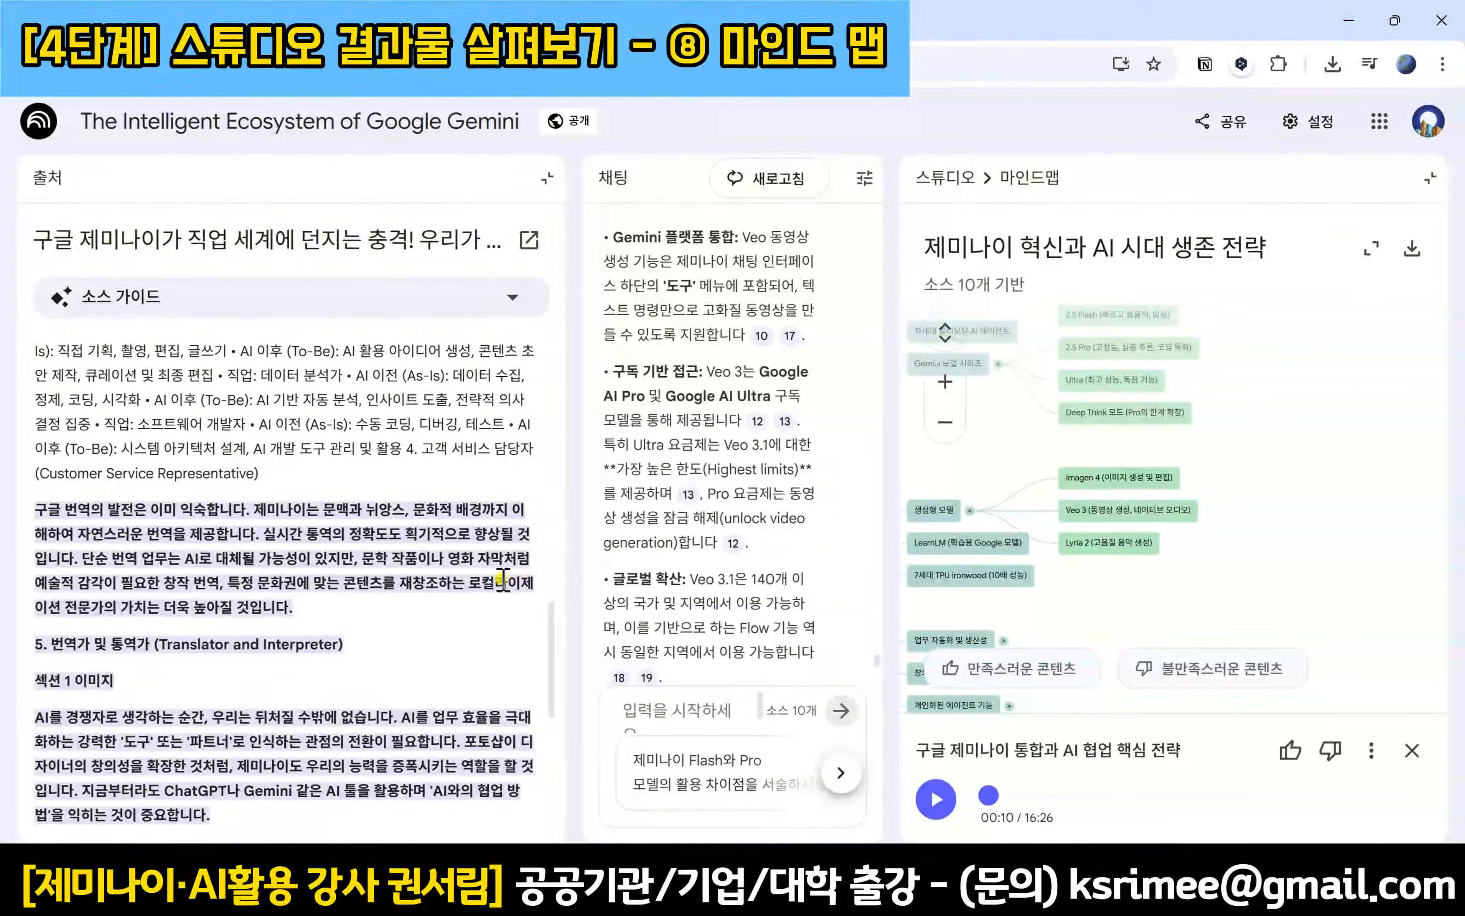
pyautogui.scroll(-5, 505, 581)
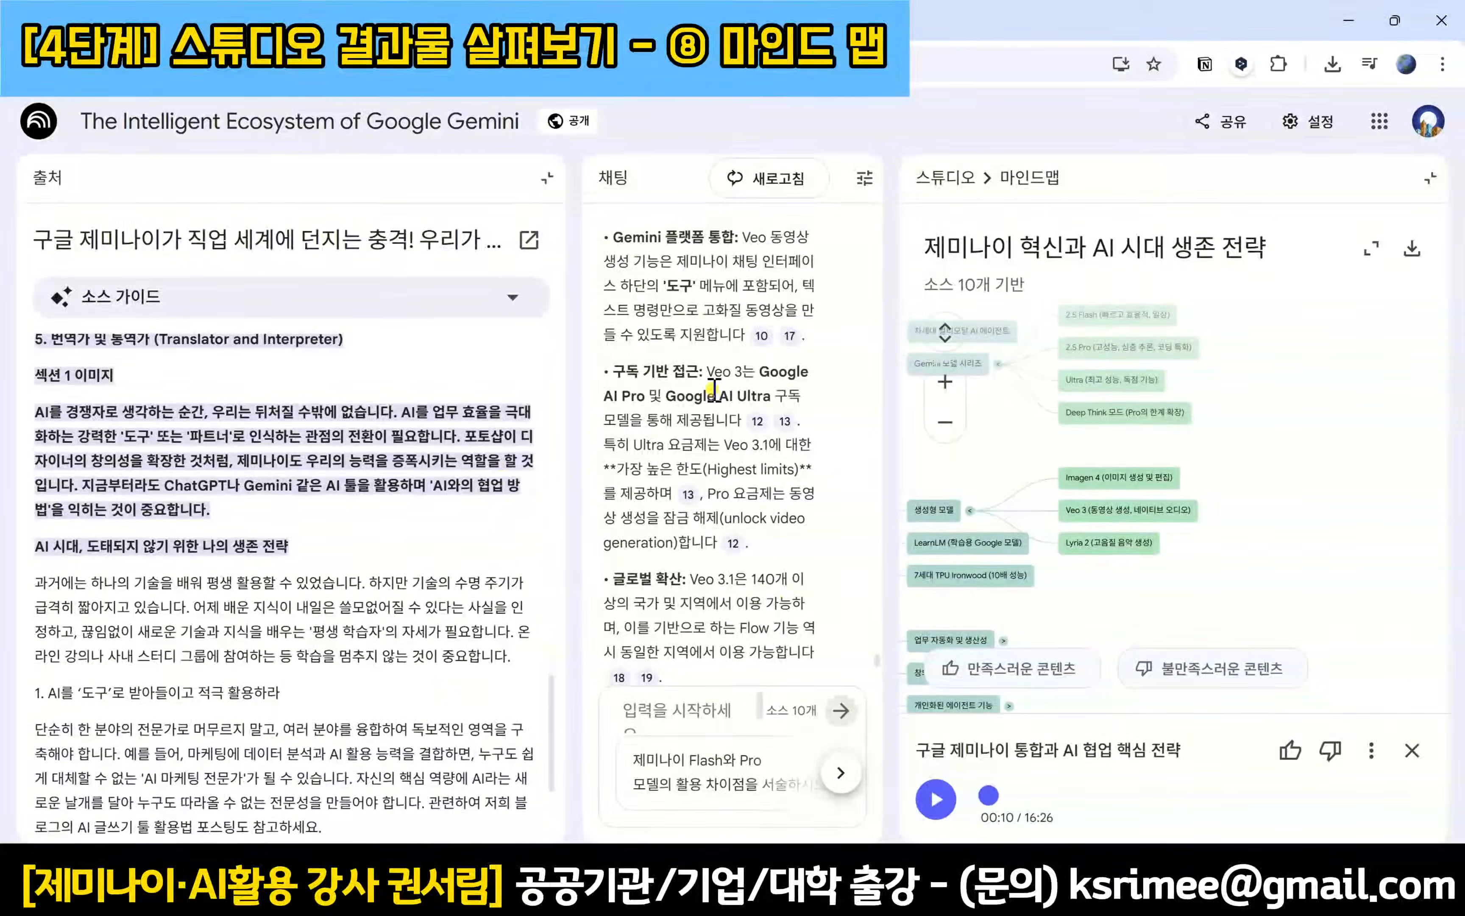
pyautogui.click(545, 178)
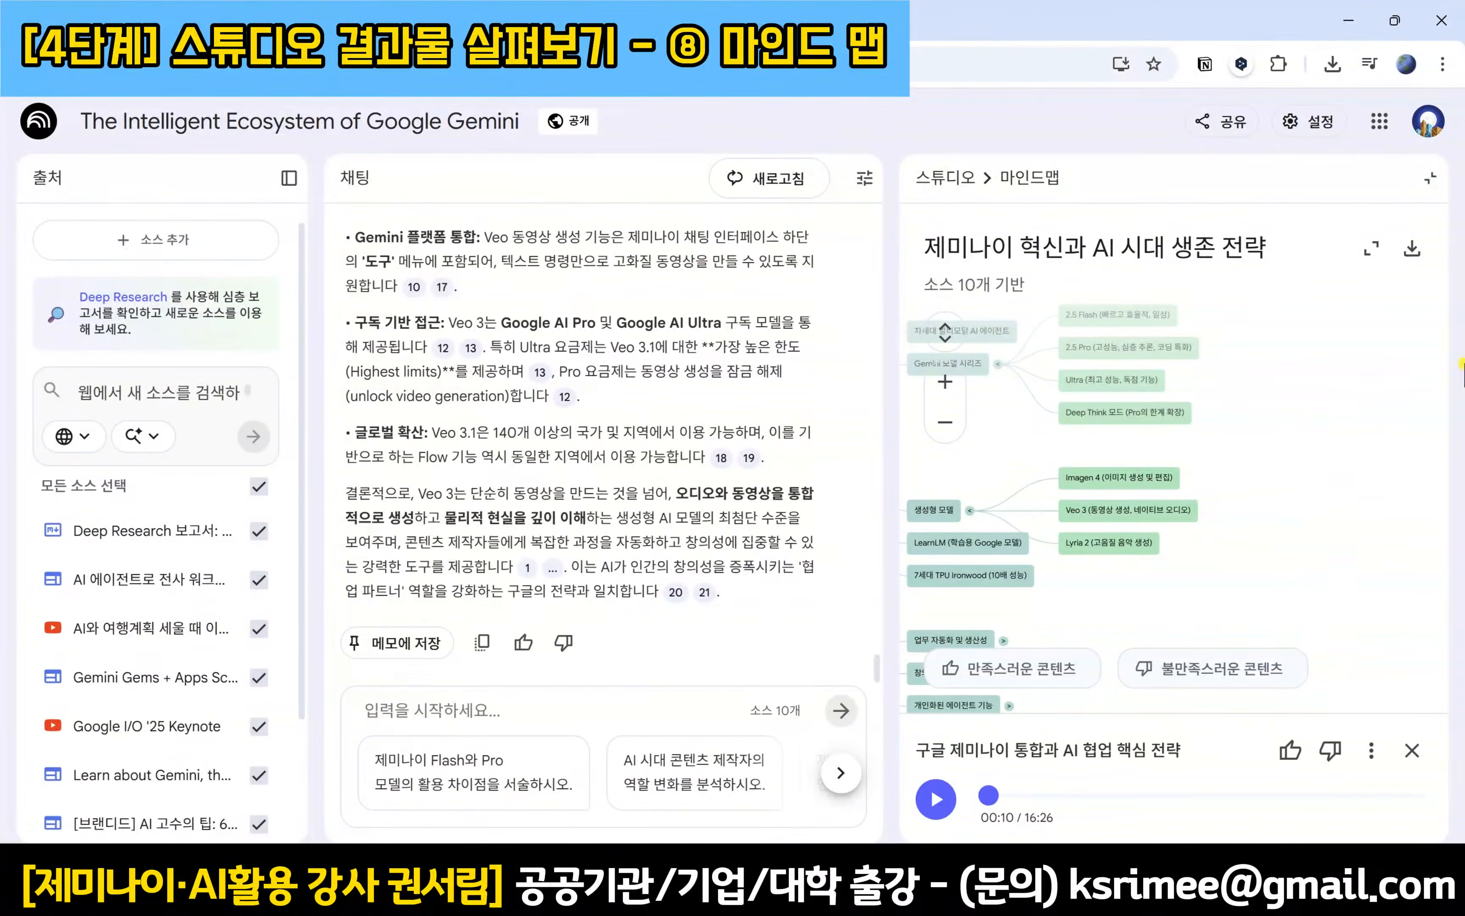
# Step: Enlarge the mind map again, look over all its expanded branches, and close the mind map
pyautogui.click(1364, 245)
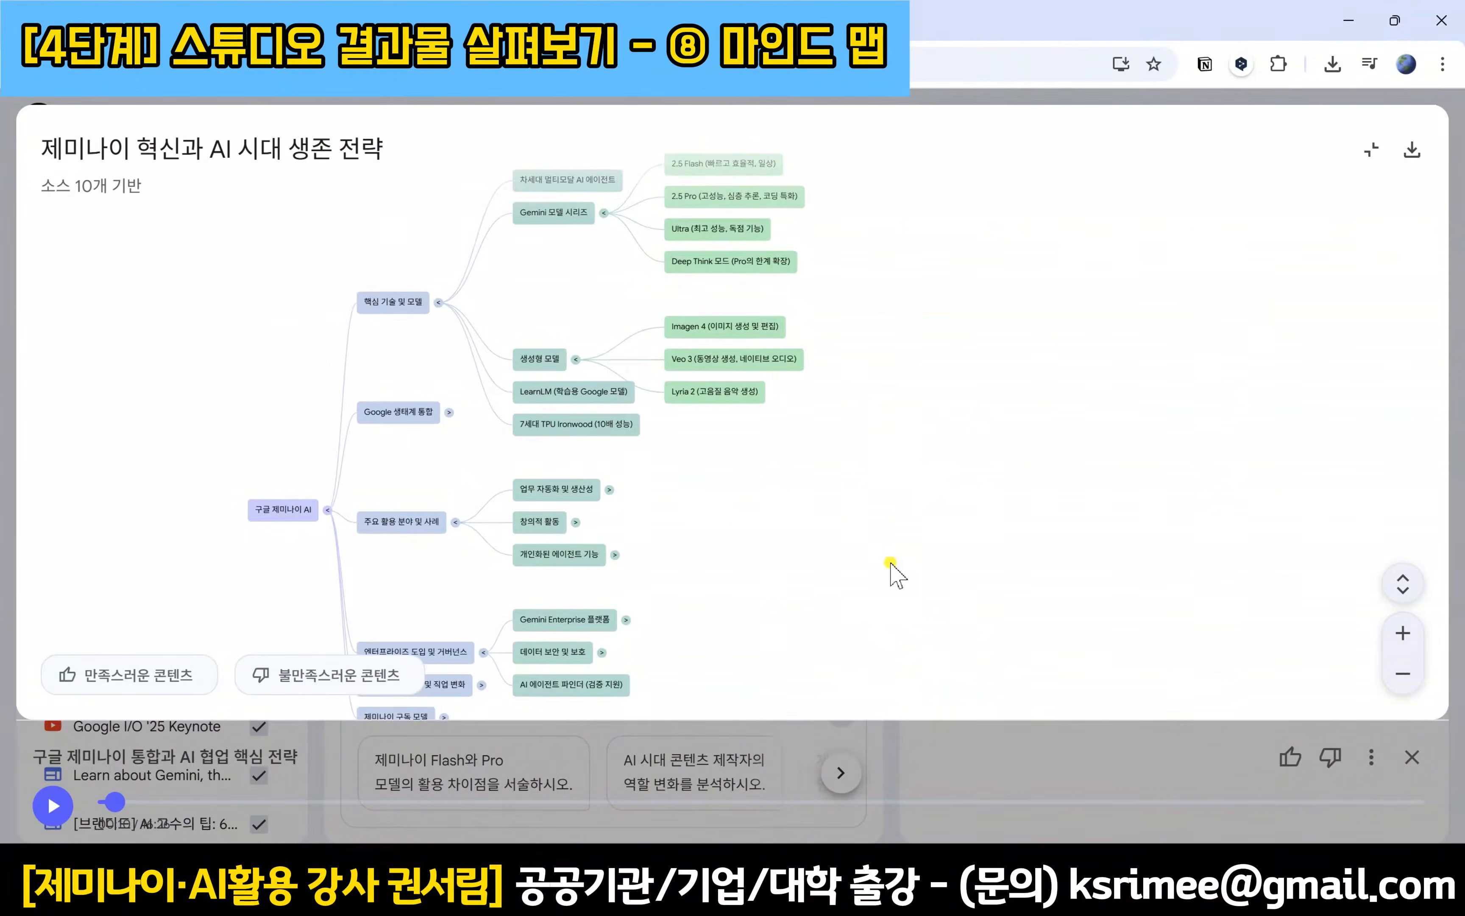
pyautogui.scroll(-3, 932, 590)
pyautogui.moveTo(896, 581); pyautogui.dragTo(885, 510)
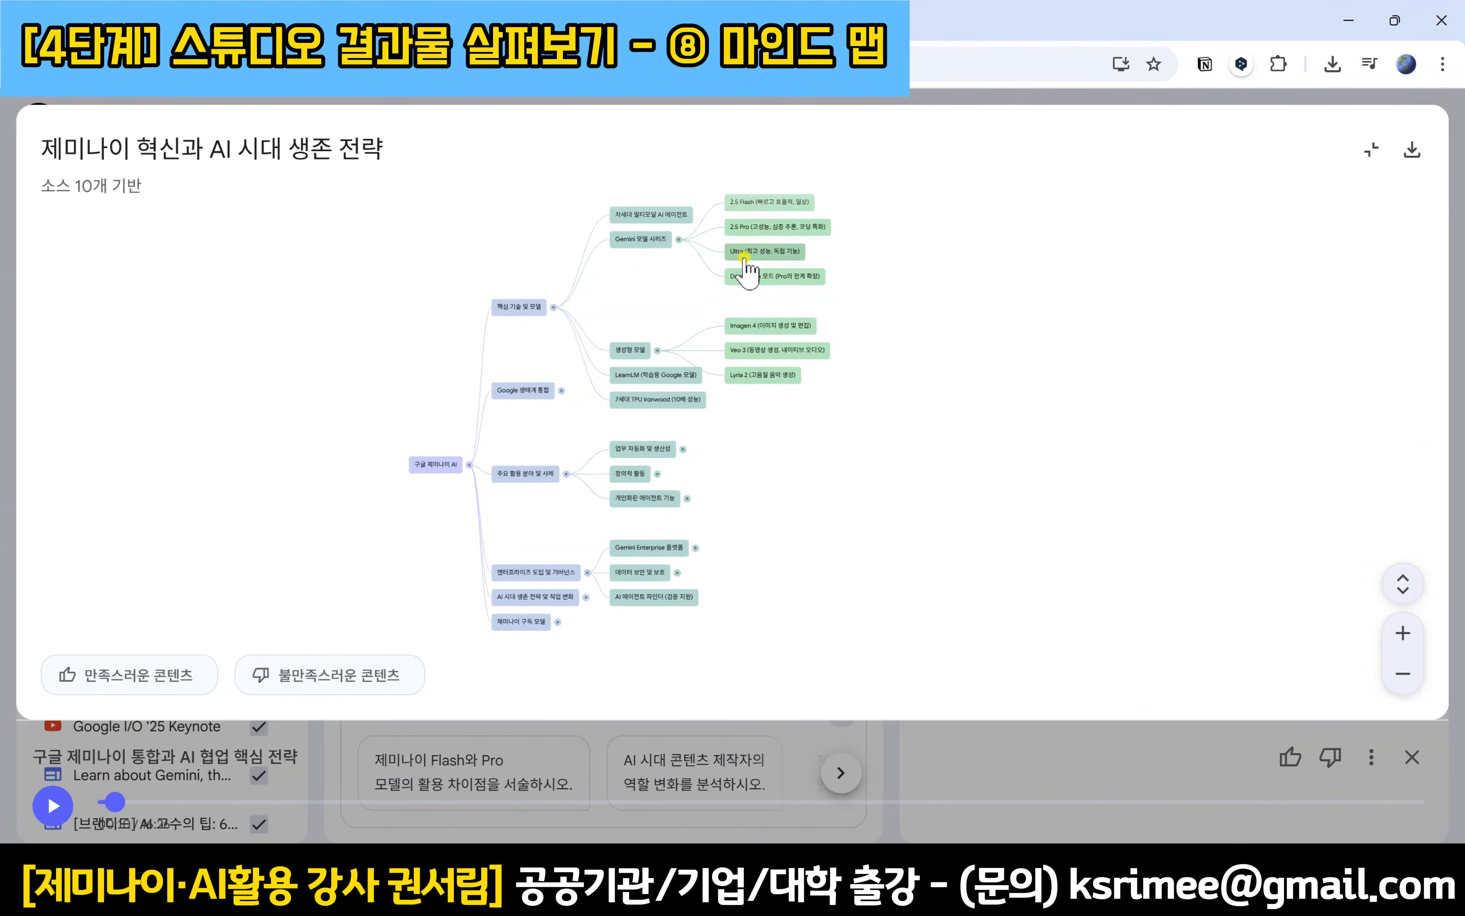
pyautogui.click(749, 332)
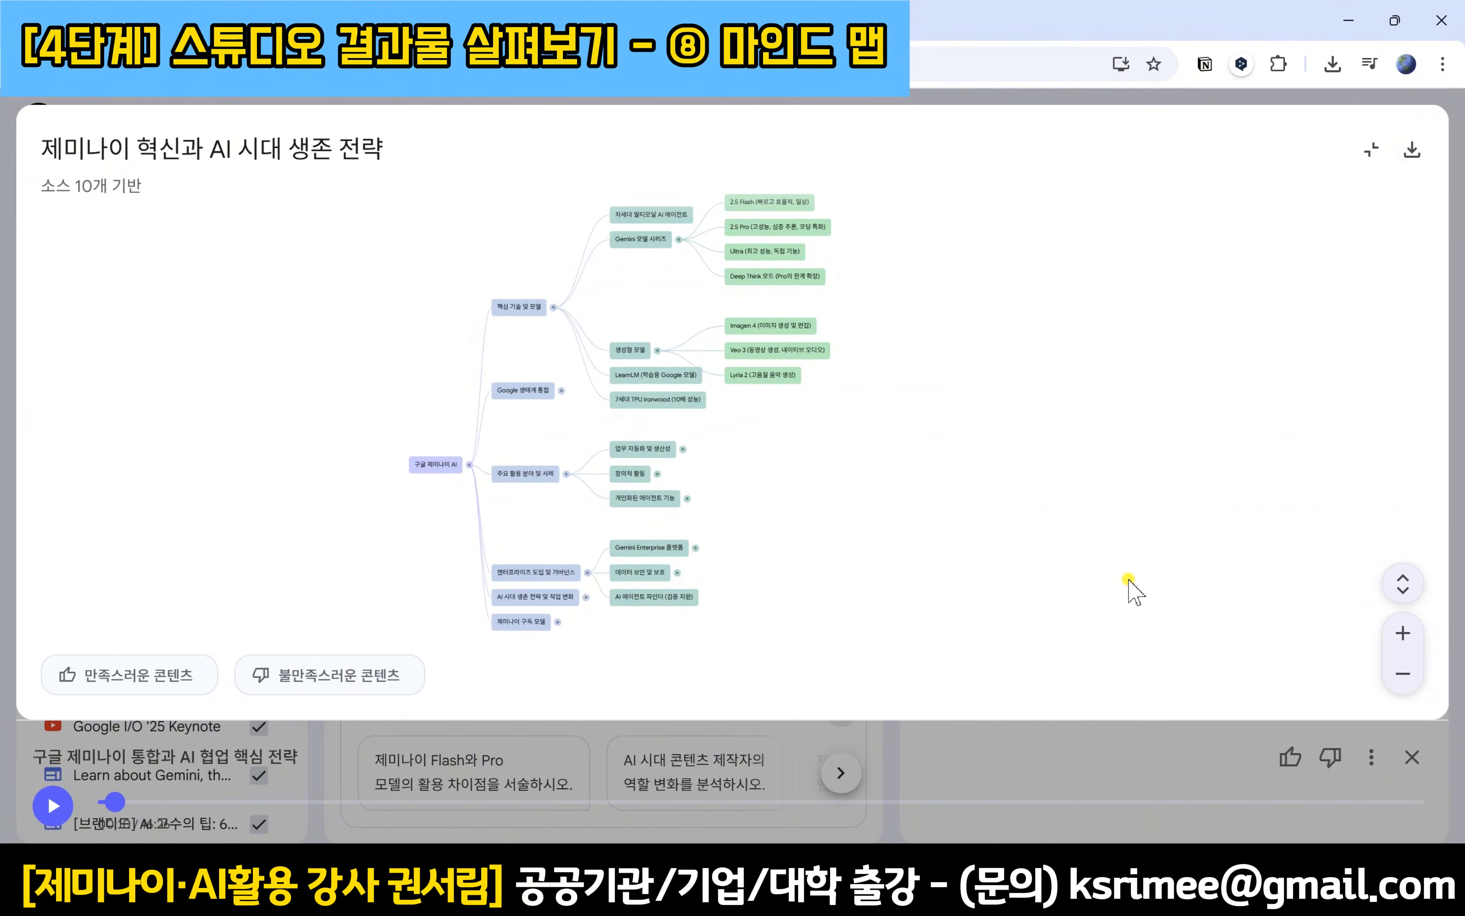
pyautogui.click(1372, 153)
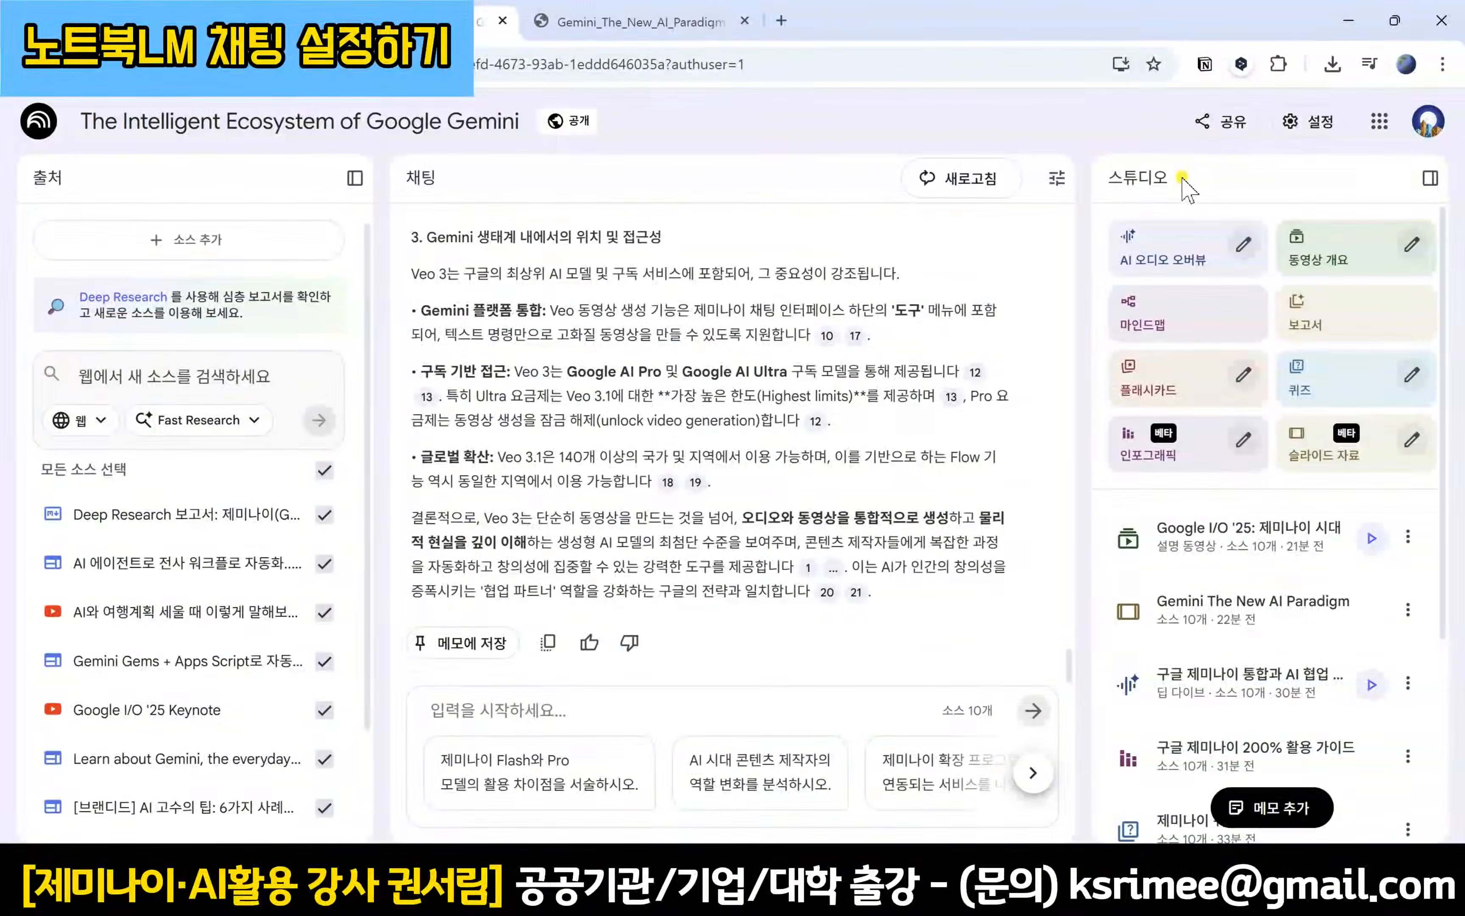
# Step: Open the chat settings and examine the 학습 가이드 and 맞춤 conversation styles, including the example prompts for 맞춤
pyautogui.click(1056, 190)
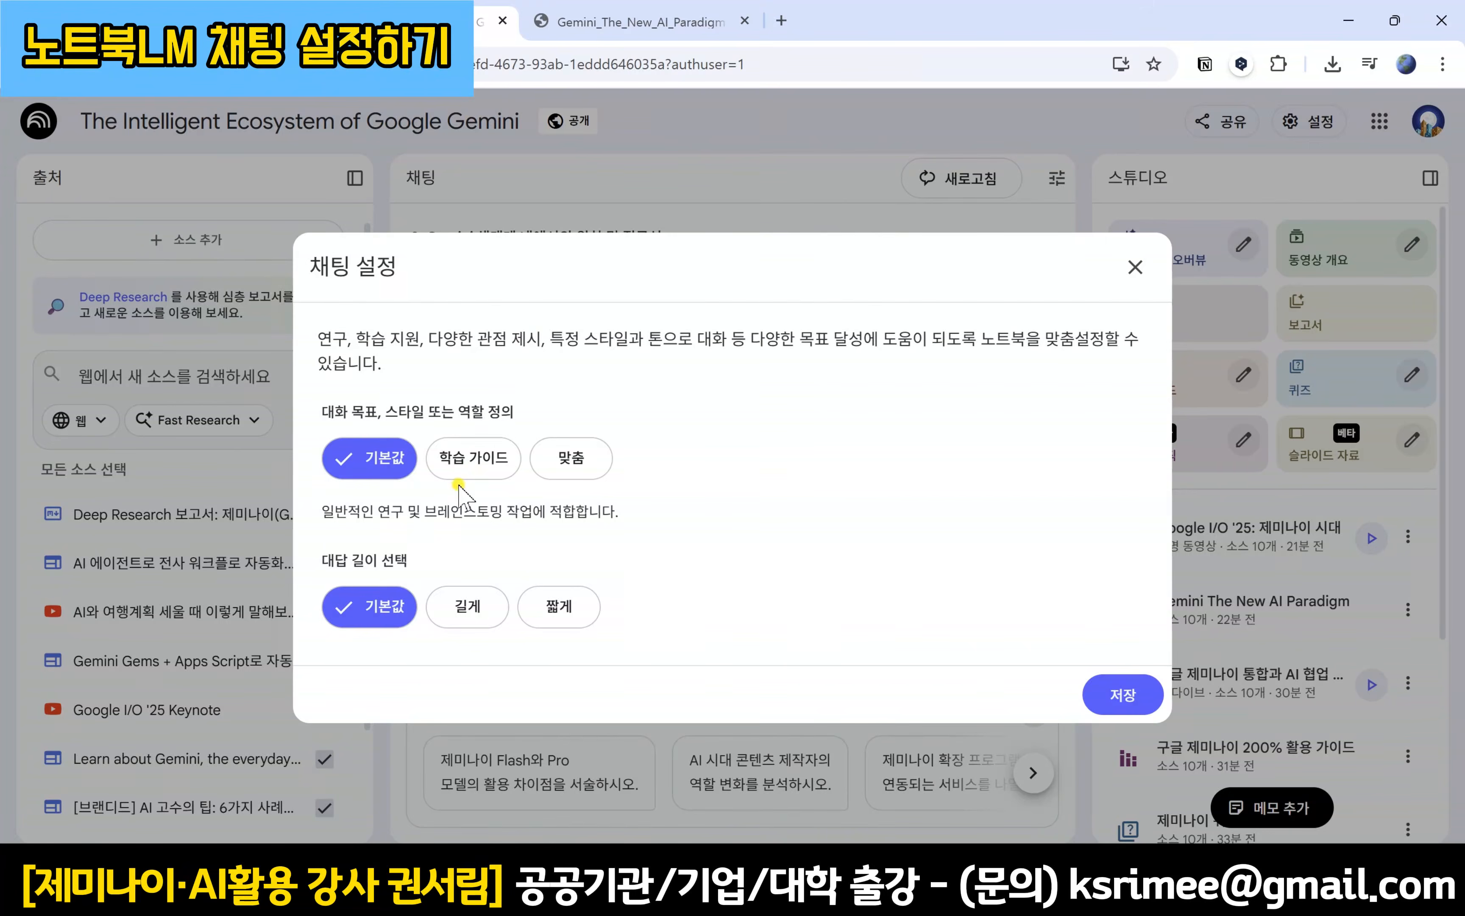
pyautogui.click(480, 468)
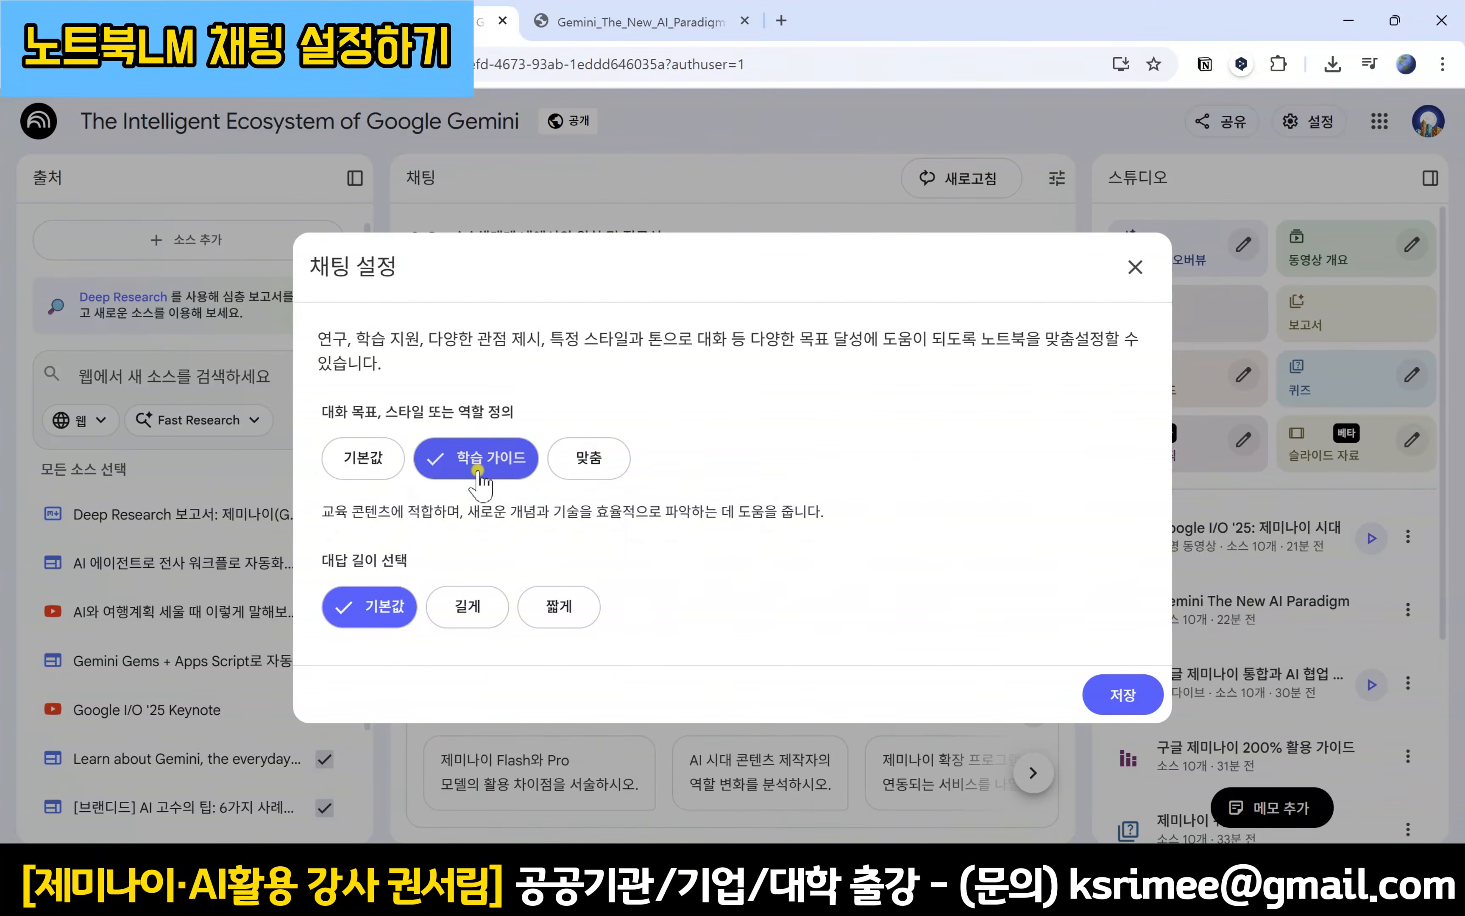
pyautogui.click(599, 468)
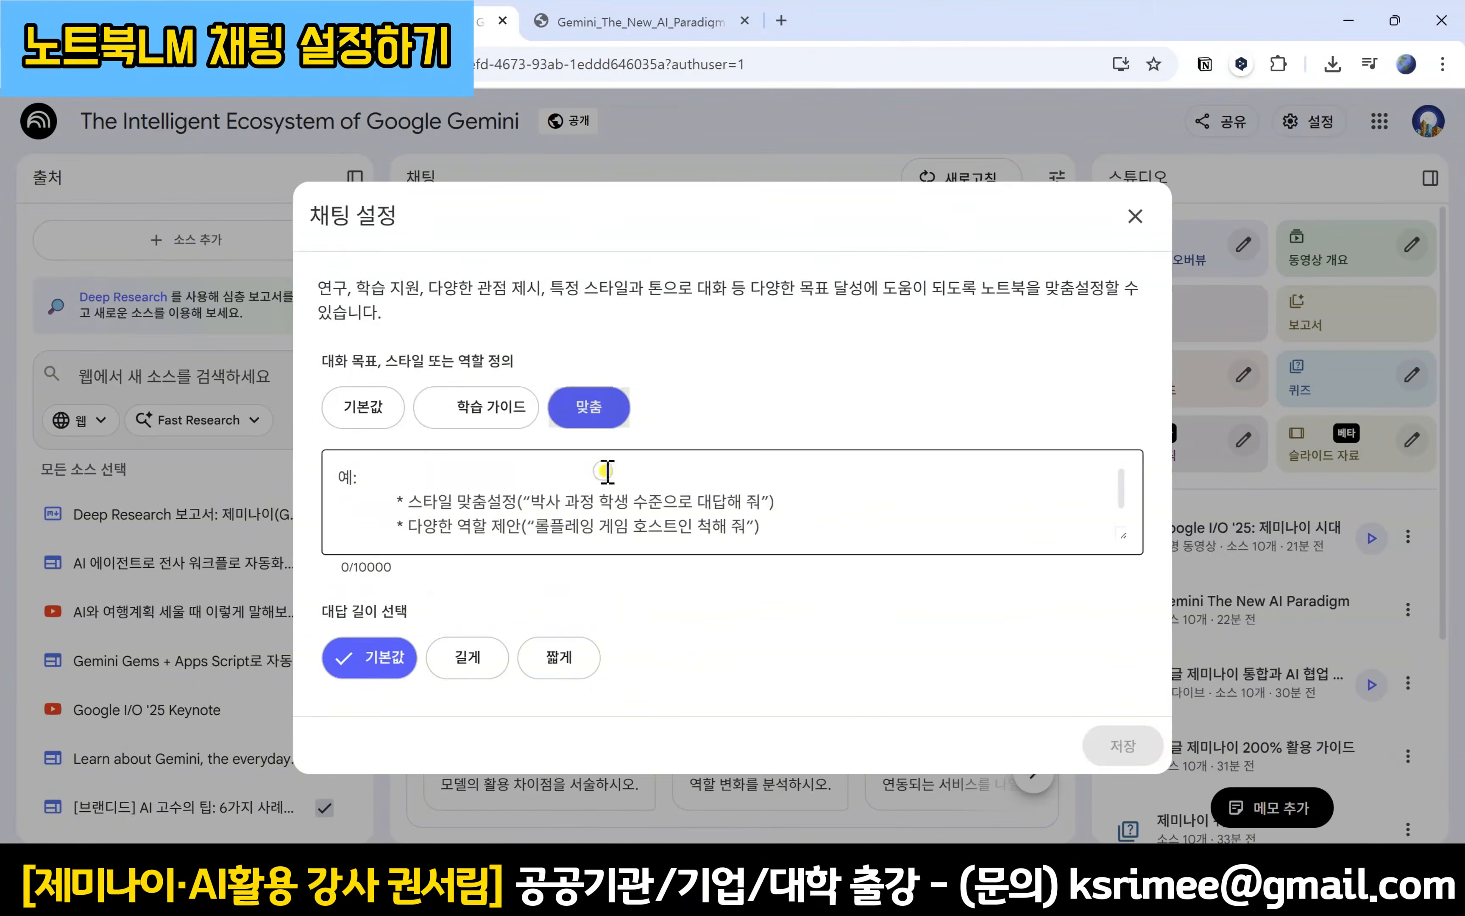
pyautogui.click(849, 540)
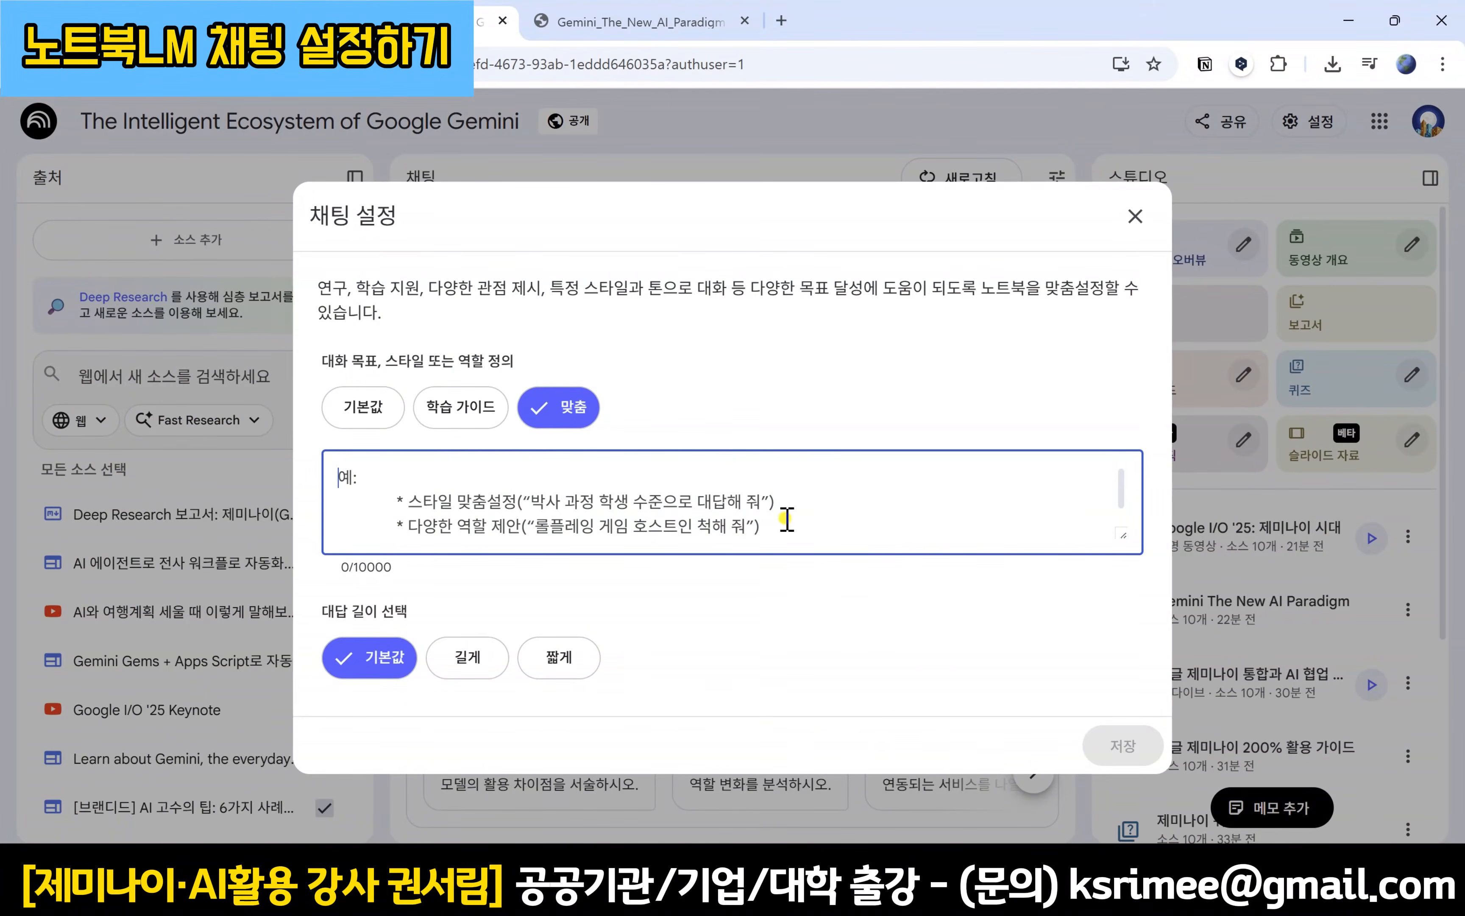
pyautogui.scroll(-1, 834, 515)
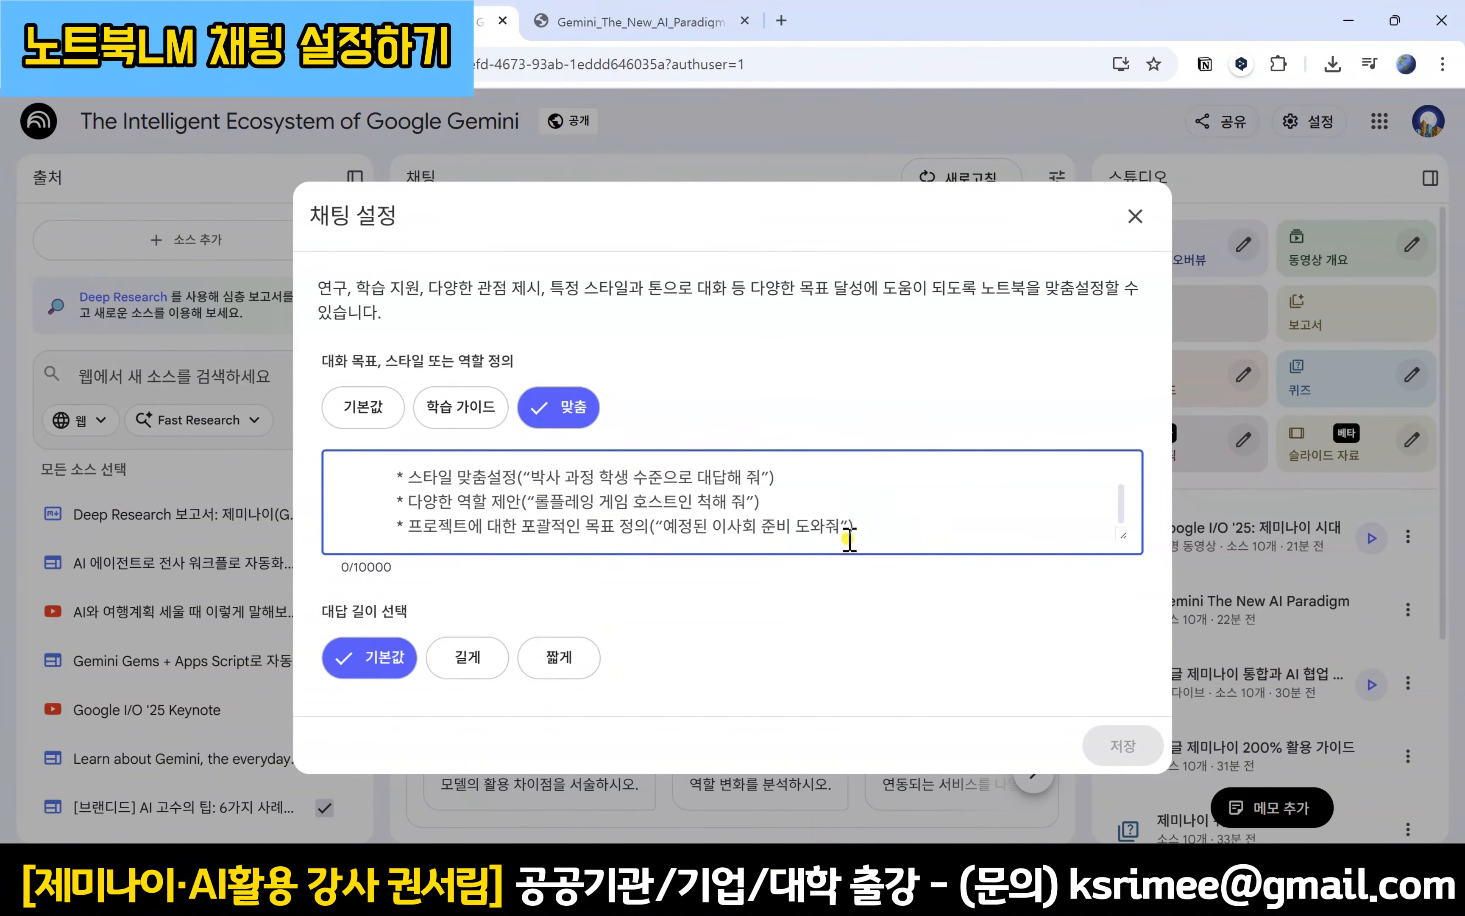
pyautogui.scroll(1, 908, 525)
# Step: Set the chat's conversation goal and style to 기본값 and save the chat settings
pyautogui.click(687, 413)
pyautogui.click(361, 415)
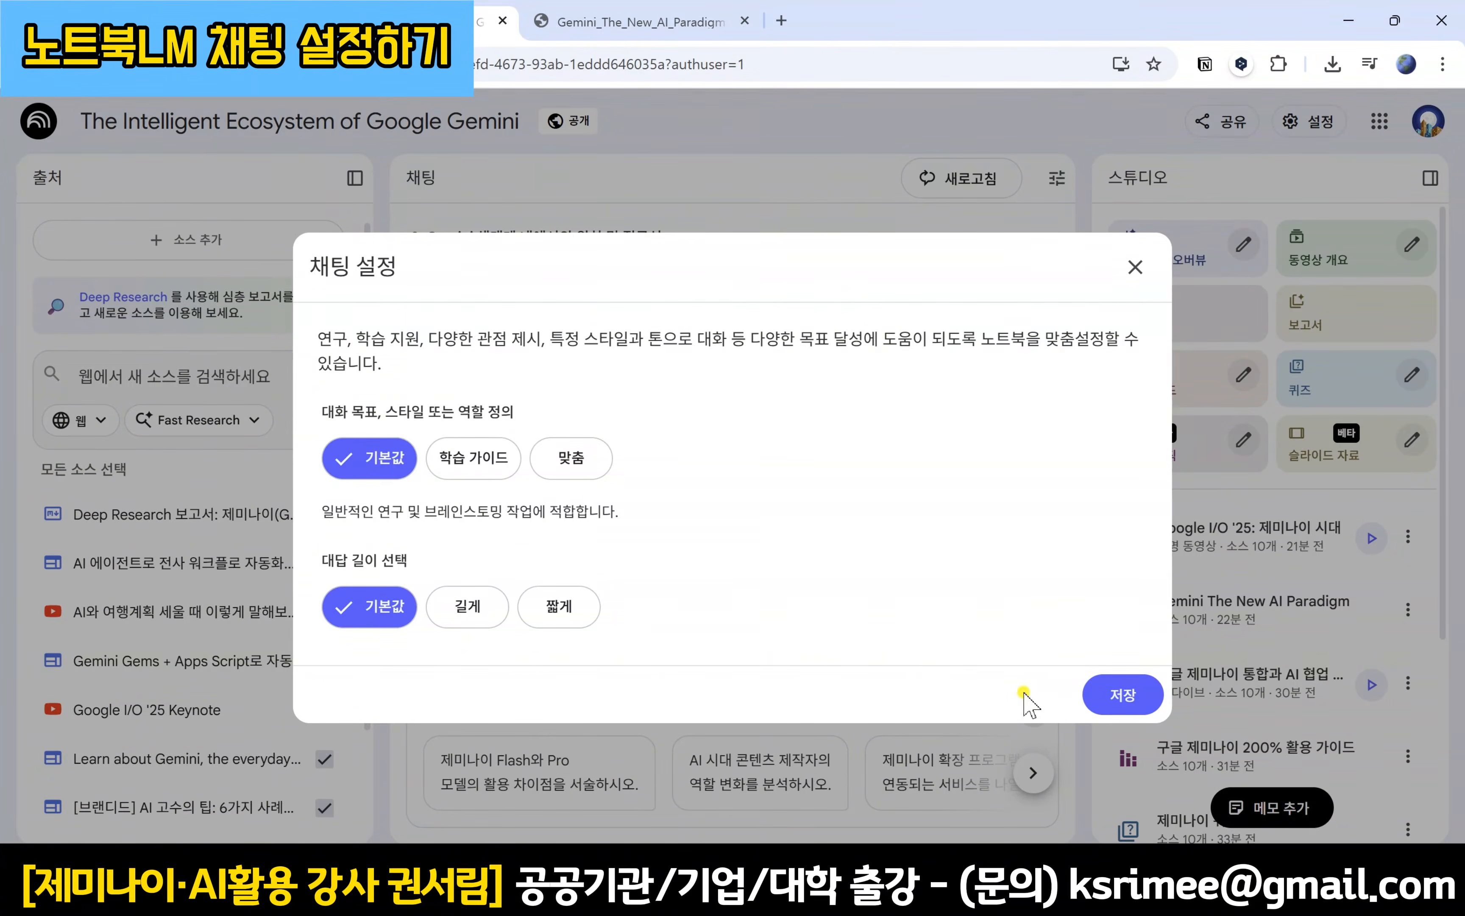
pyautogui.click(1109, 695)
# Step: Share the notebook by setting its access to 링크가 있는 모든 사용자 and saving the change
pyautogui.scroll(4, 927, 536)
pyautogui.scroll(10, 927, 536)
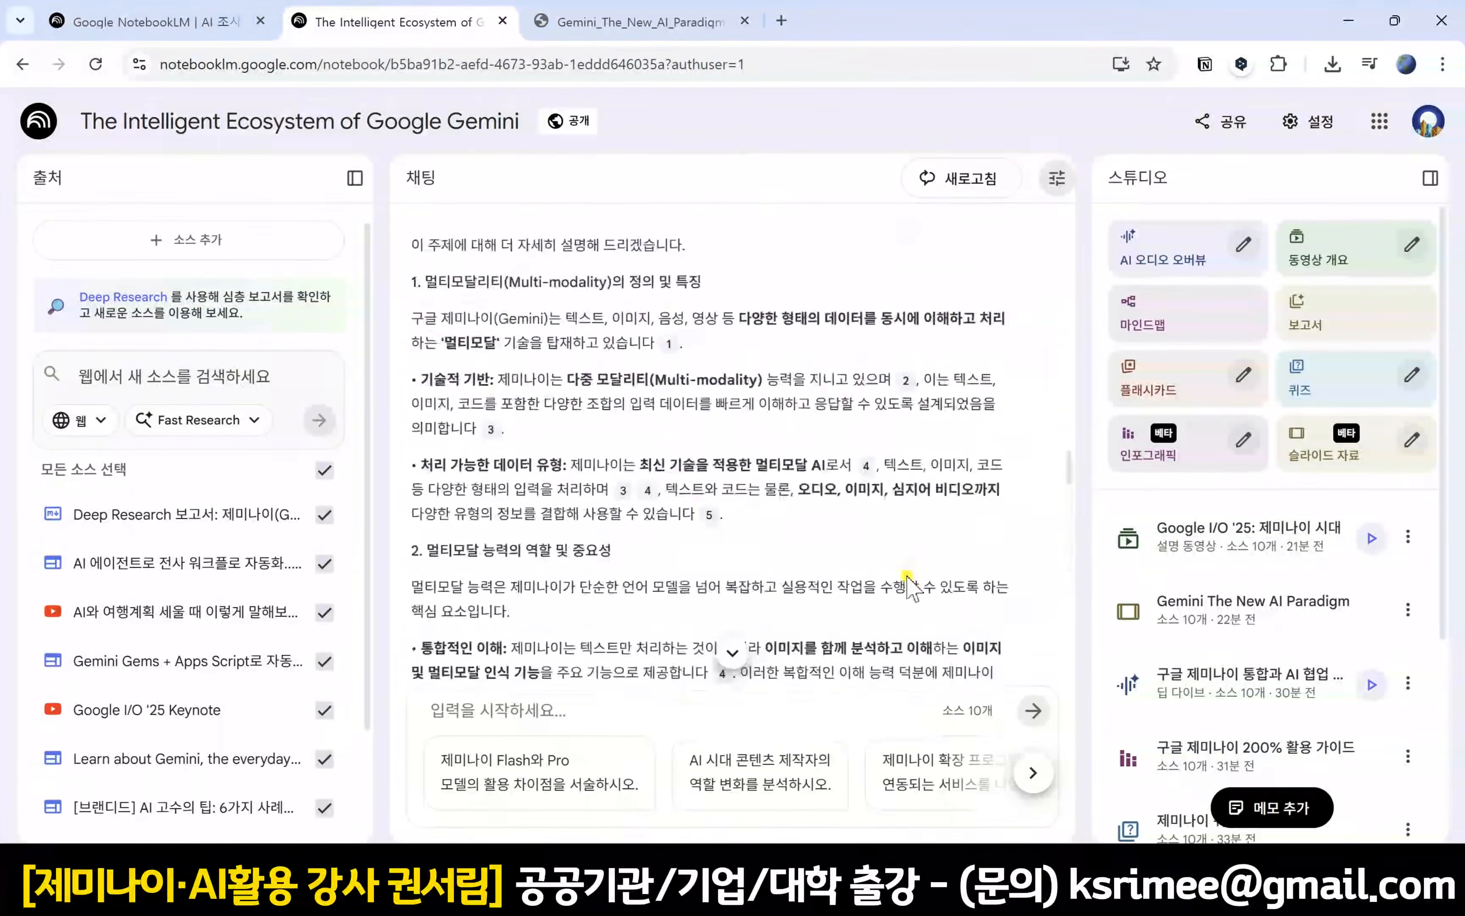
pyautogui.scroll(10, 933, 603)
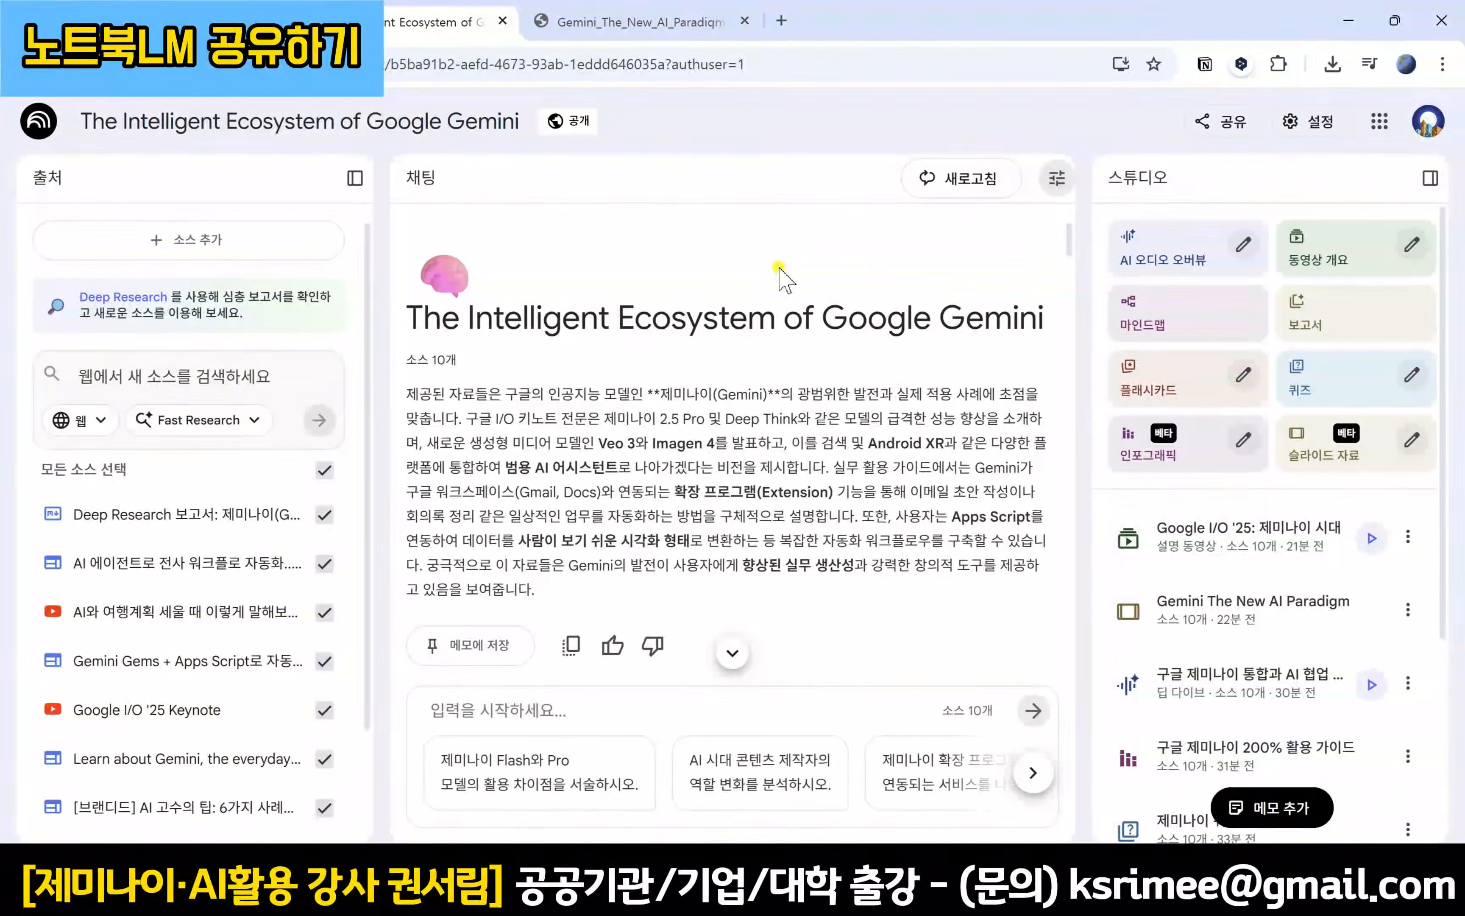
pyautogui.click(1202, 133)
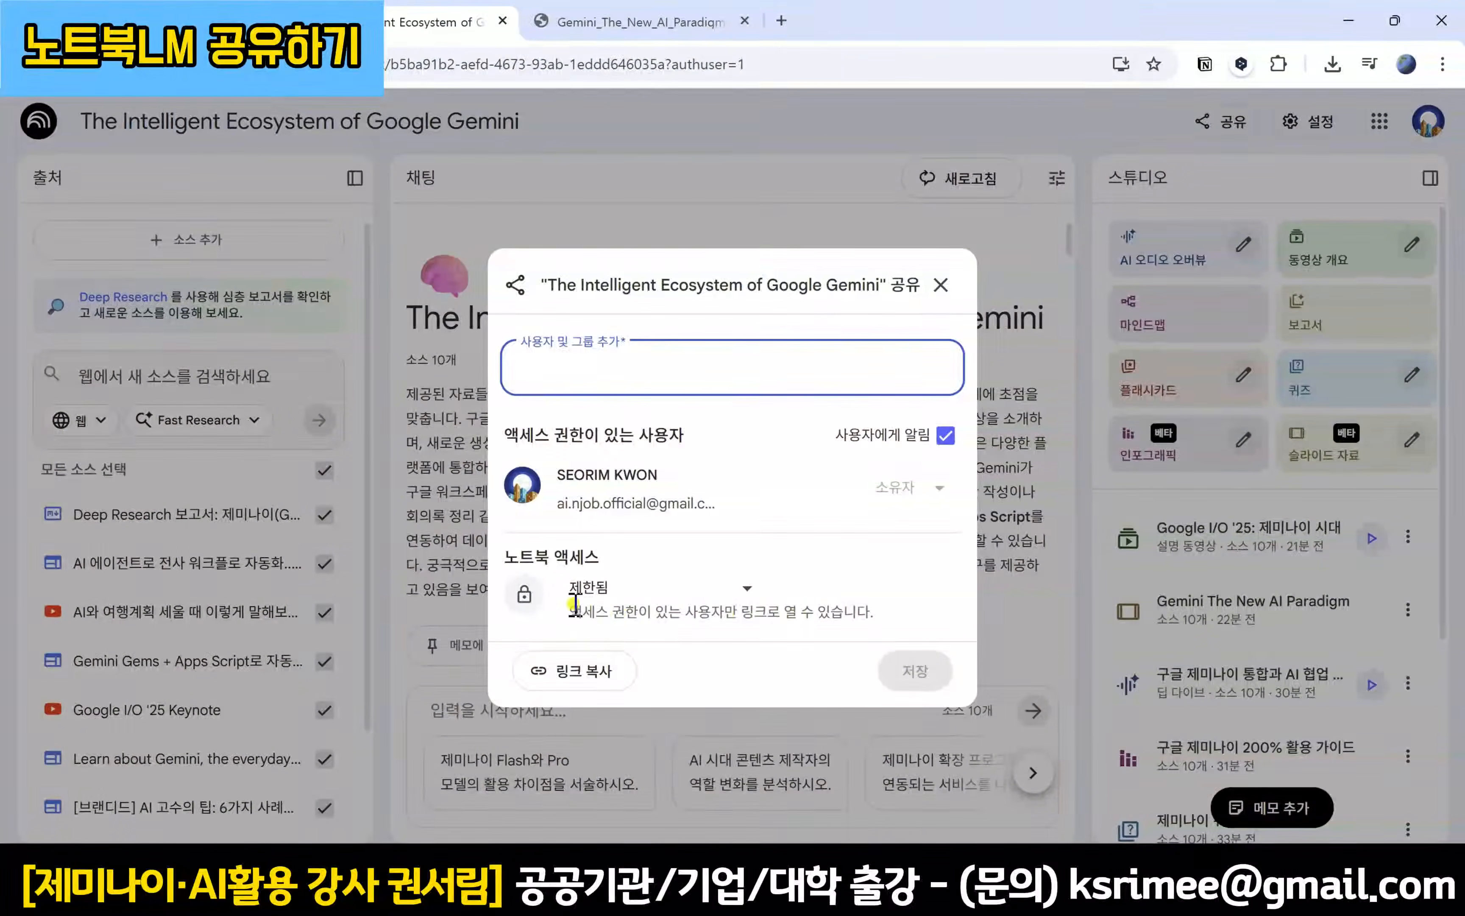
pyautogui.click(652, 588)
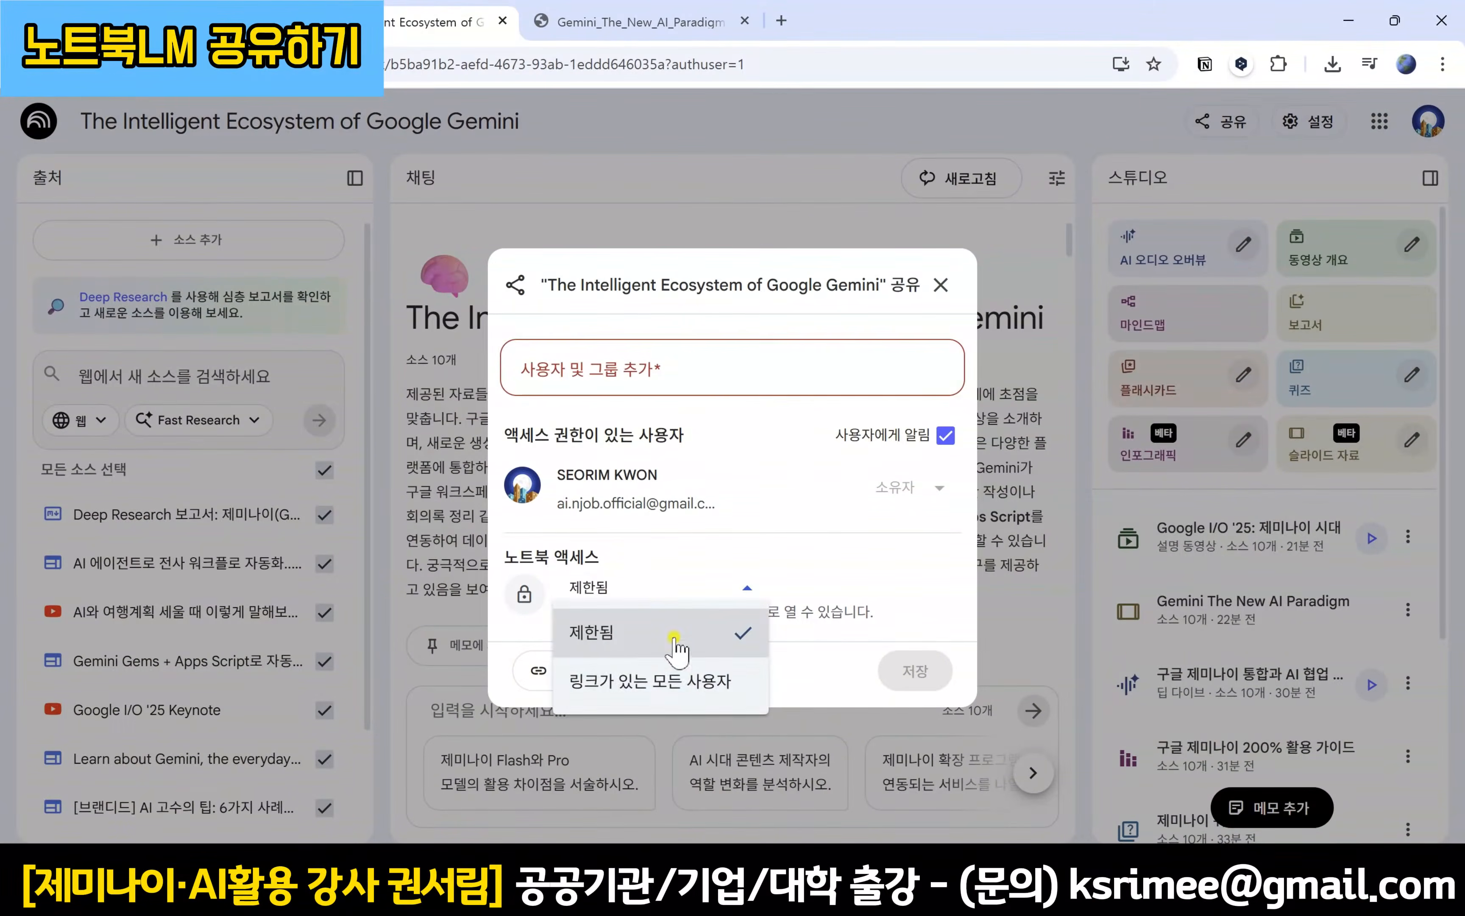
pyautogui.click(740, 695)
pyautogui.click(908, 671)
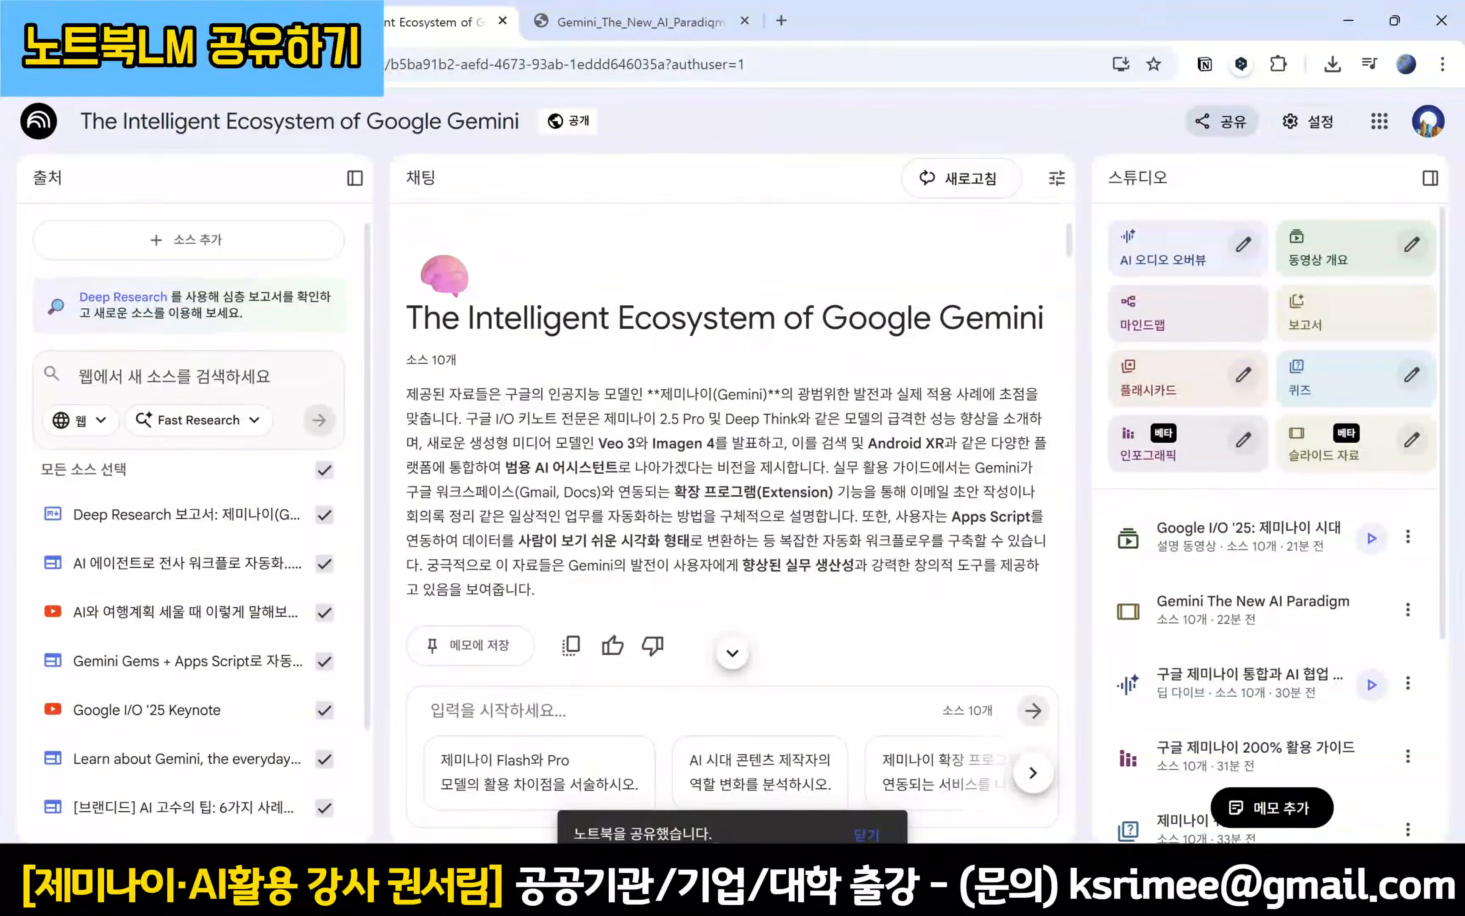
# Step: Copy the notebook's share link and check the shared notebook in another browser, closing the sharing dialog when done
pyautogui.click(1188, 128)
pyautogui.click(585, 669)
pyautogui.click(580, 677)
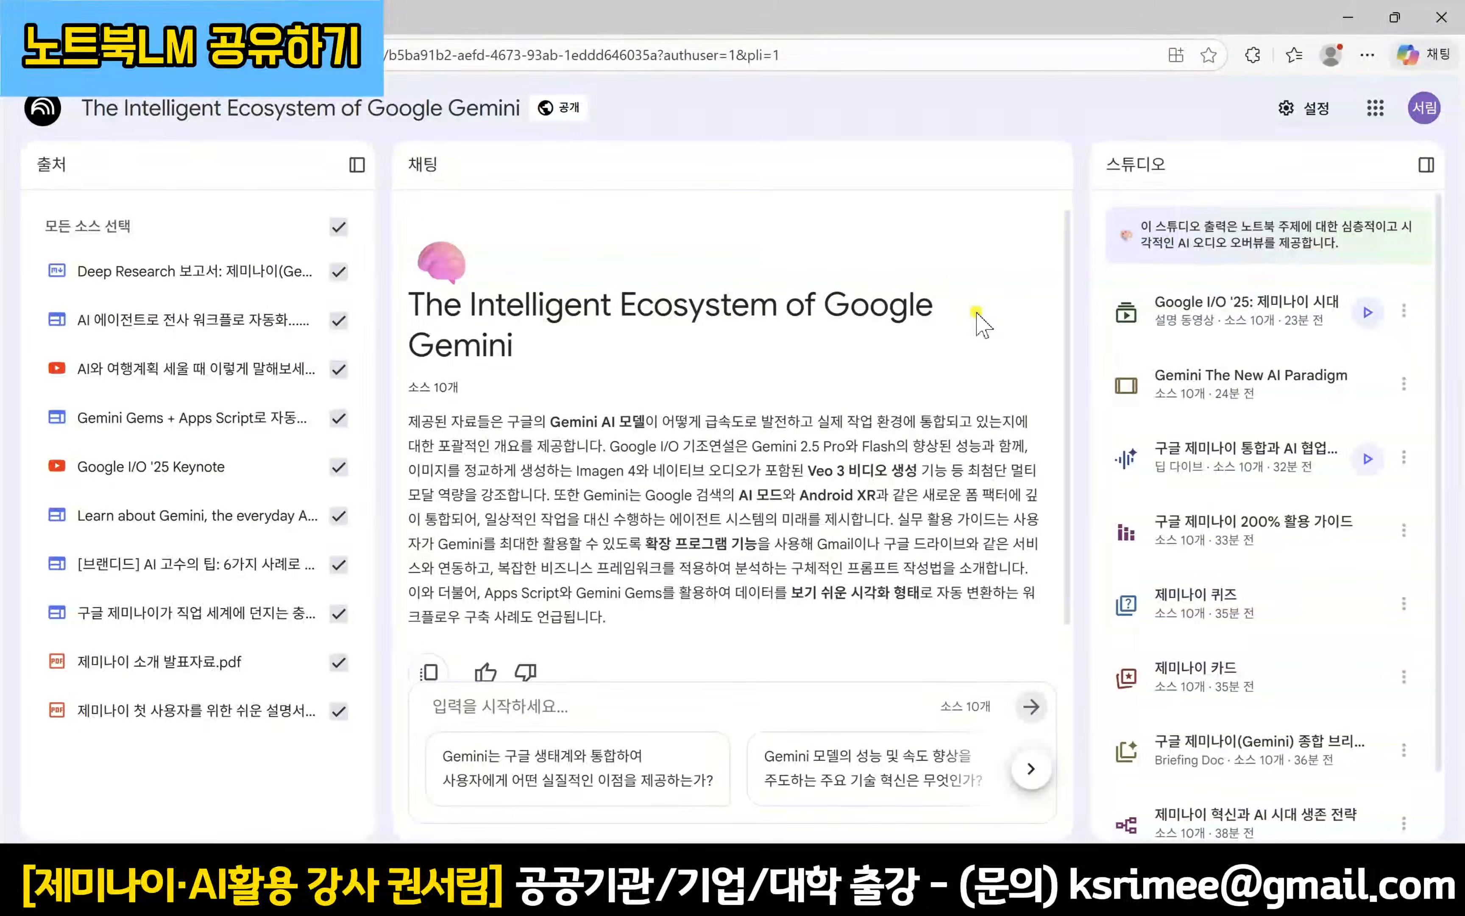
pyautogui.scroll(-1, 981, 324)
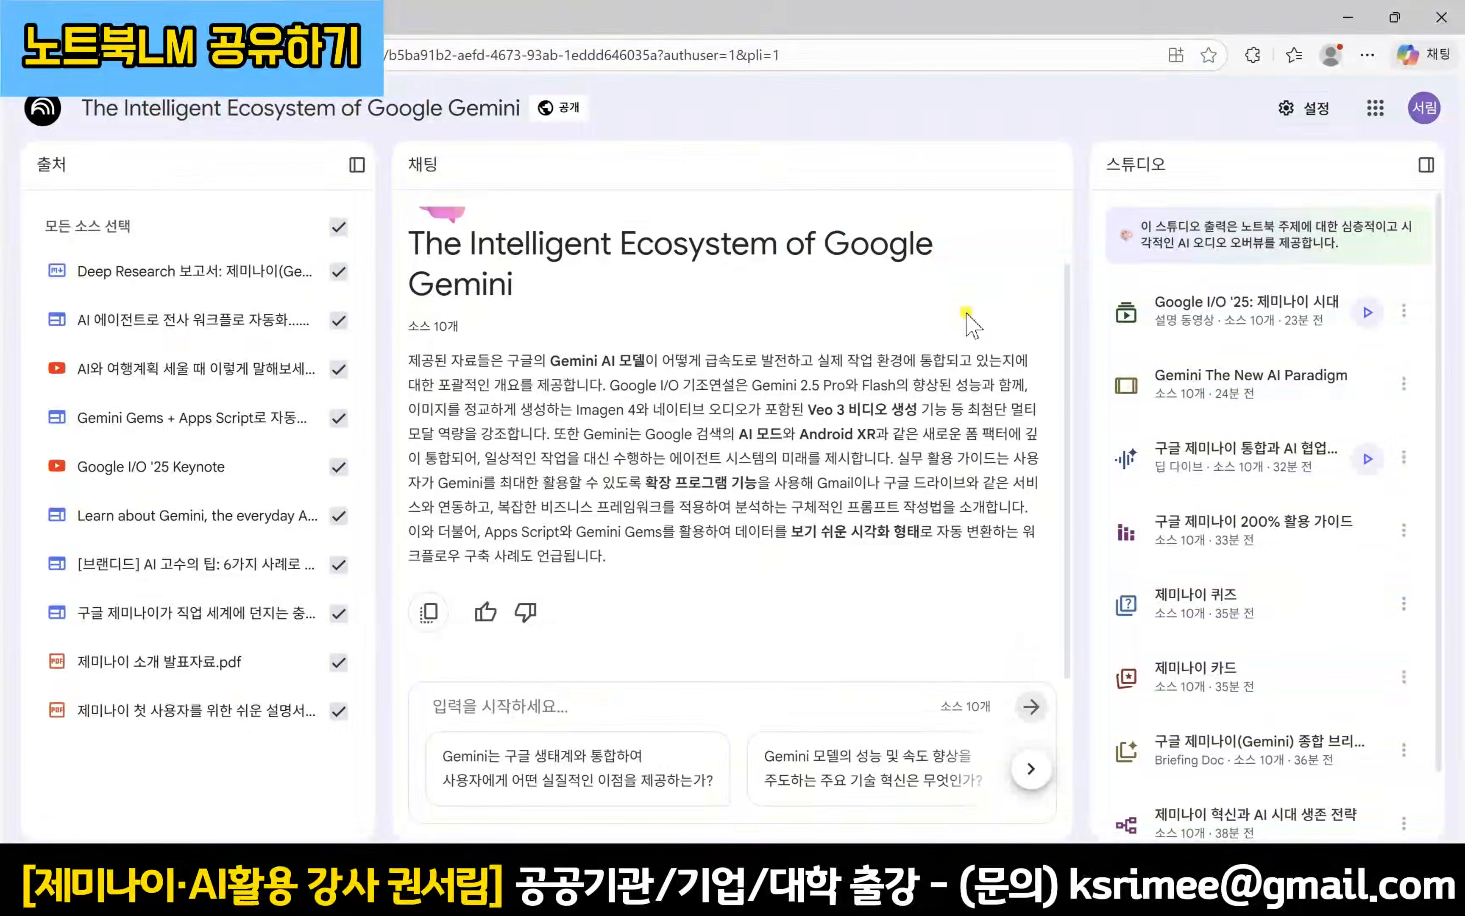
pyautogui.scroll(1, 969, 333)
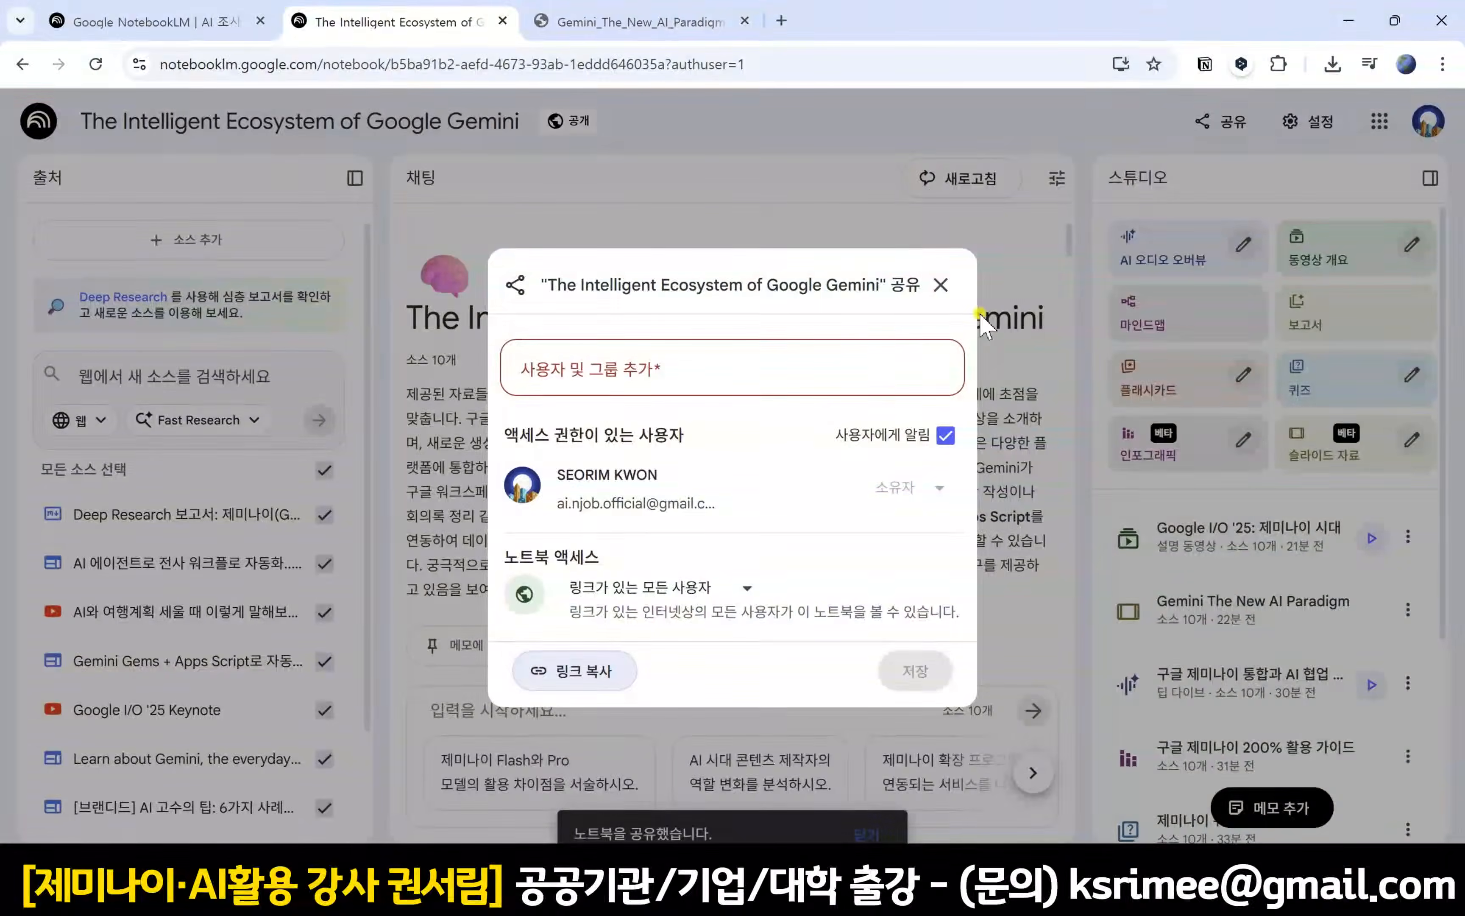
pyautogui.click(940, 285)
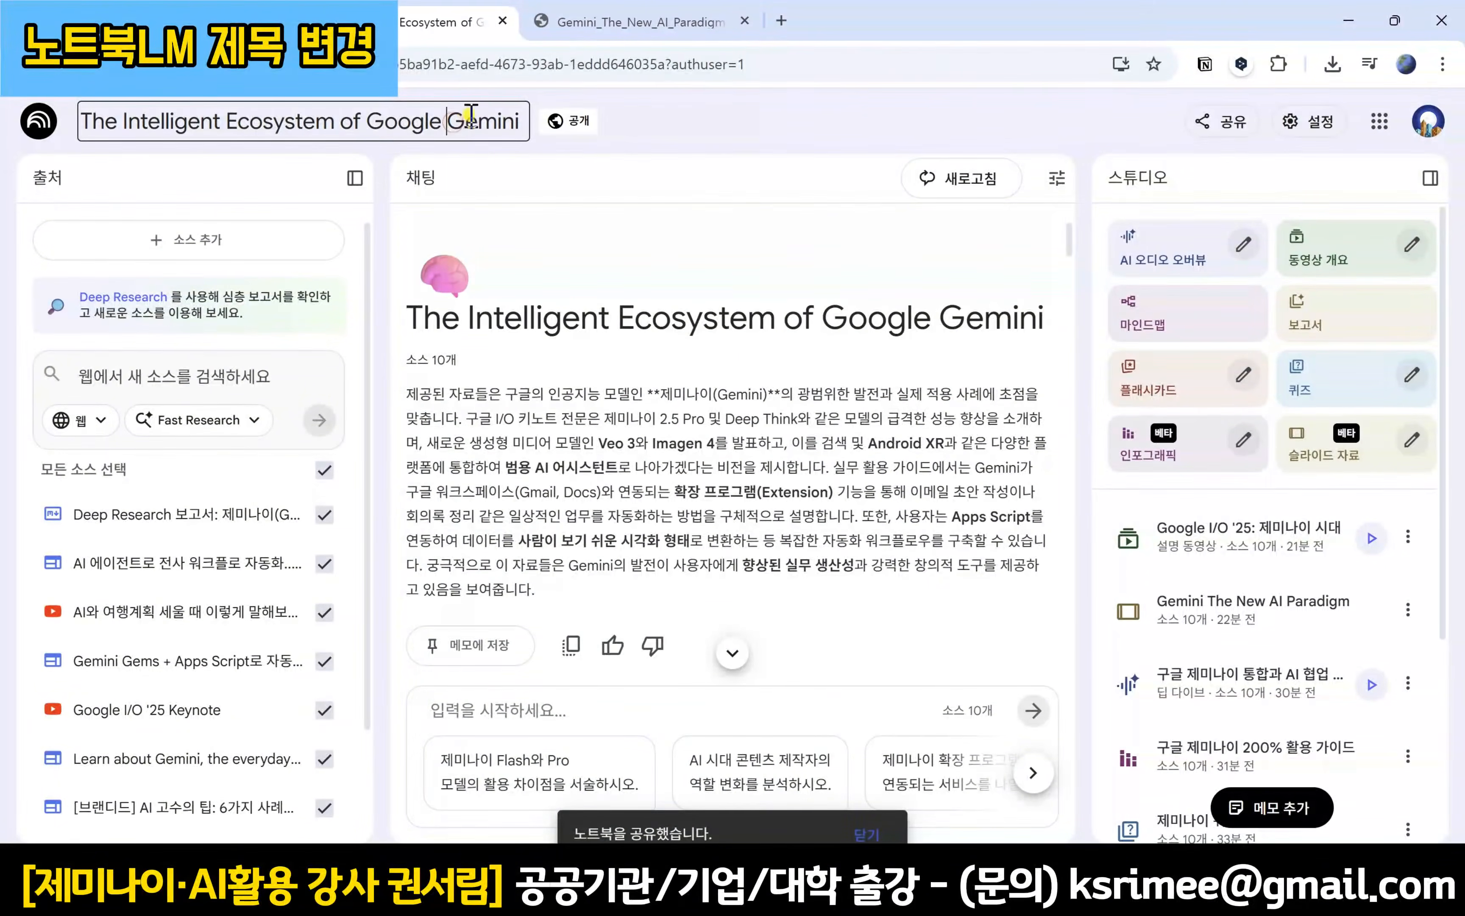
# Step: Rename the notebook as 제미나이 정보 공유 노트북
pyautogui.hotkey('ctrl', 'a')
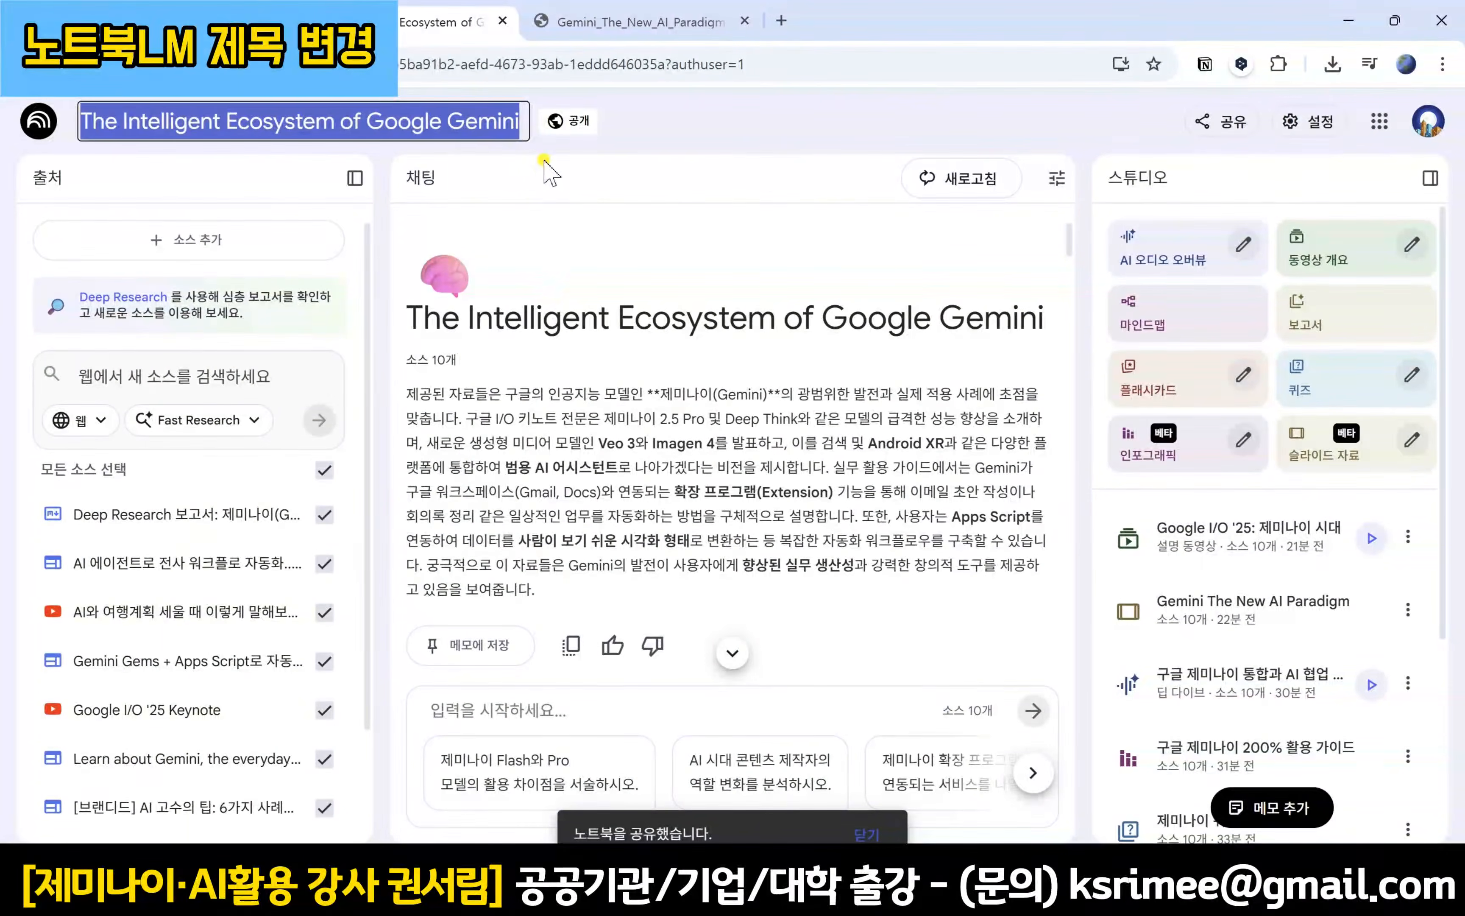
pyautogui.press('BackSpace')
pyautogui.write('제미니')
pyautogui.write('나')
pyautogui.write('이 정보 고유 노트북')
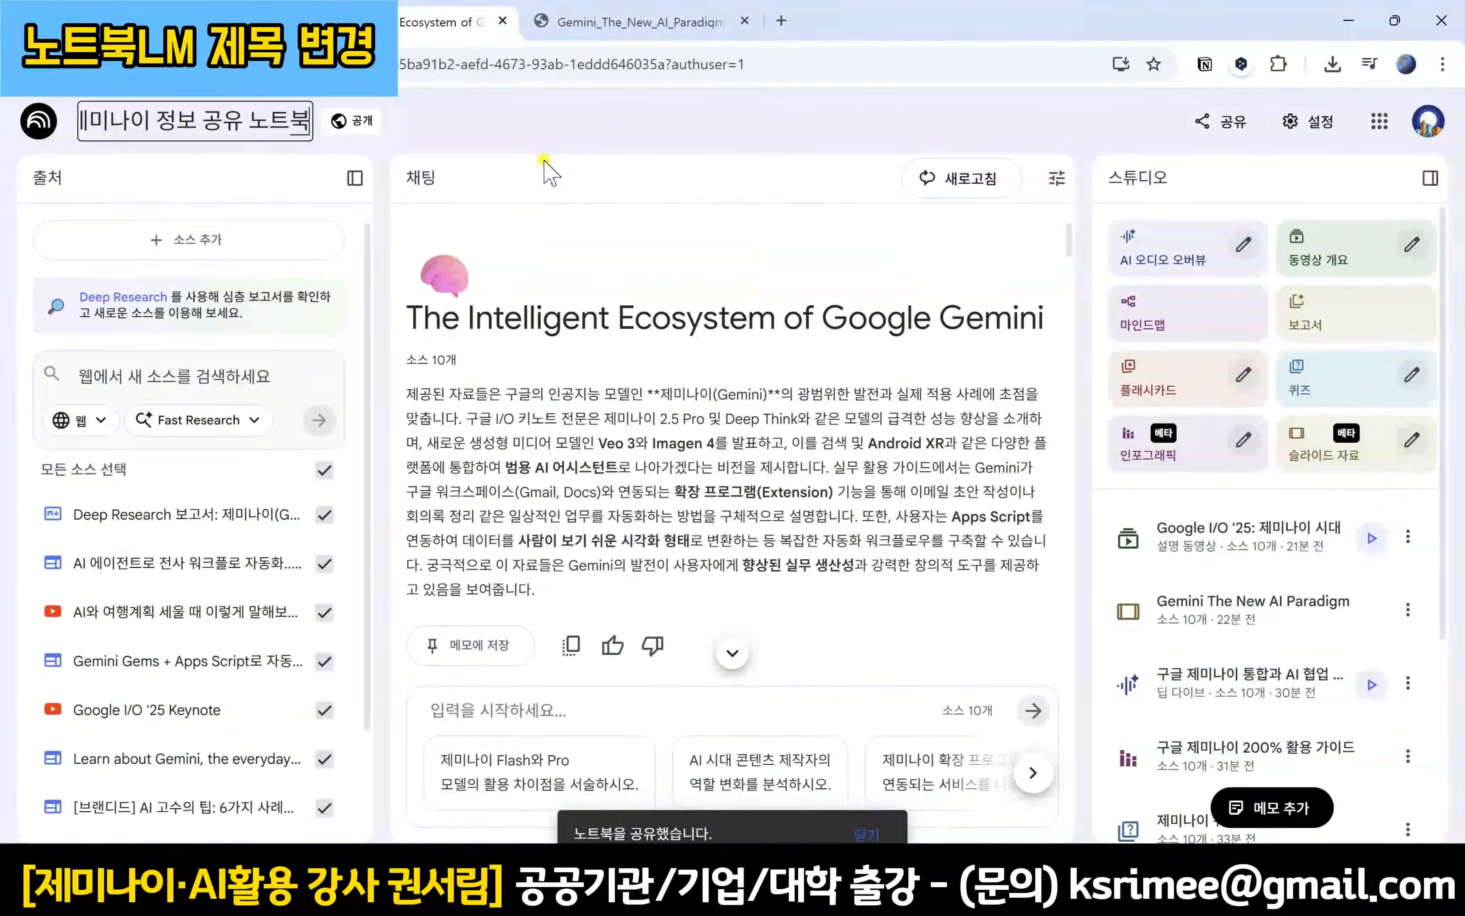
pyautogui.press('Return')
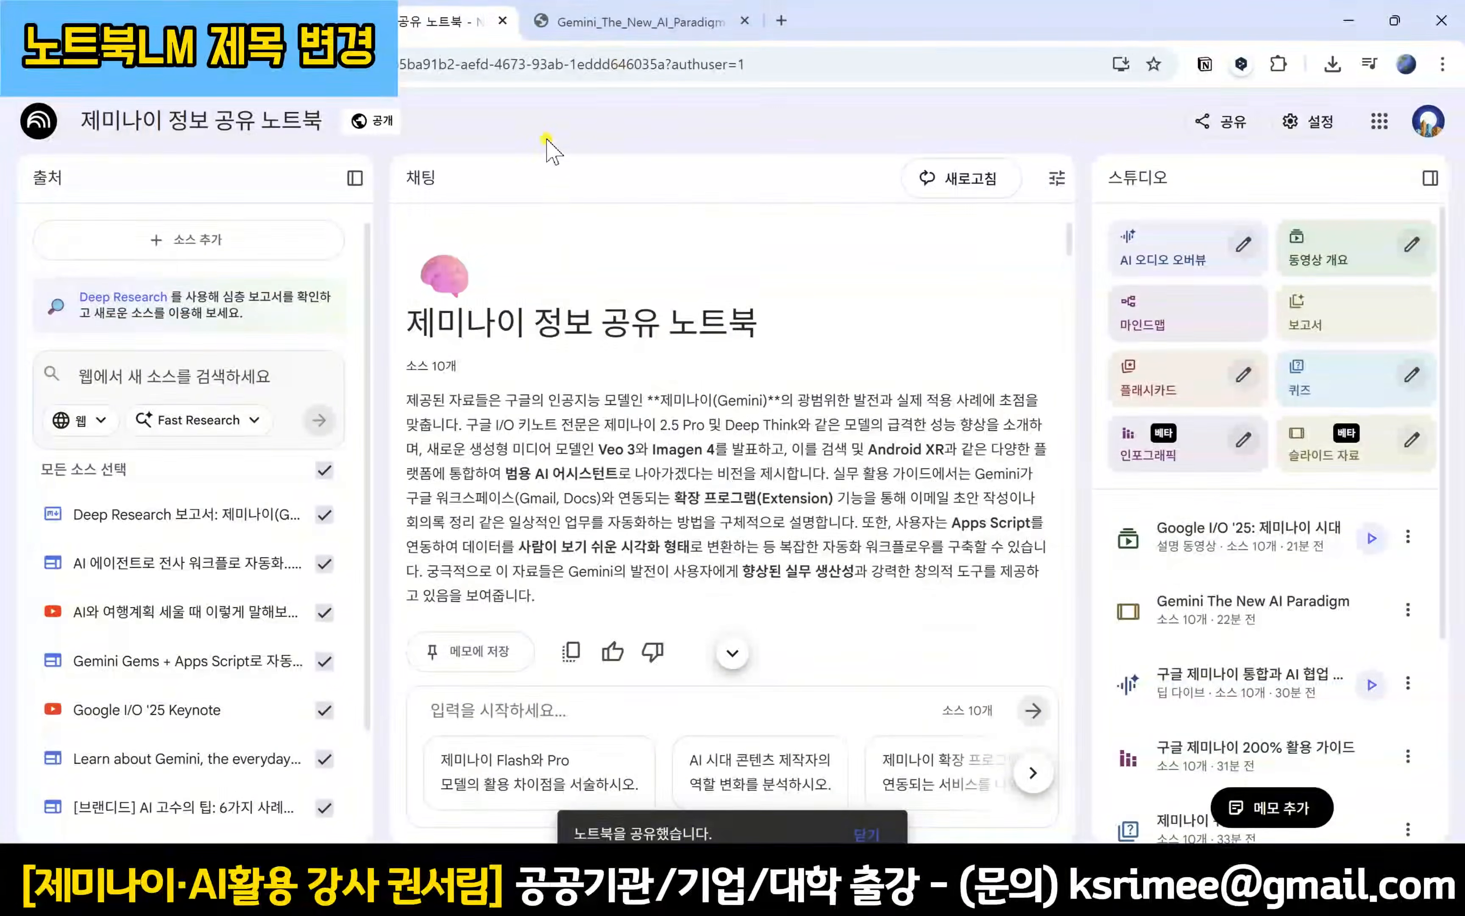